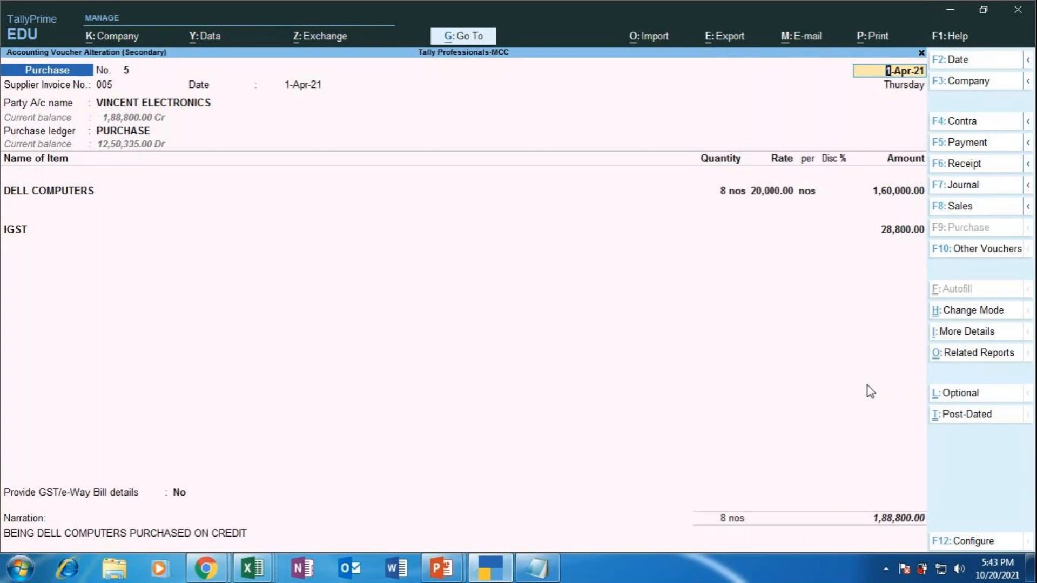
Step: Open the print options for the Vincent Electronics purchase voucher No. 5
key(alt+p)
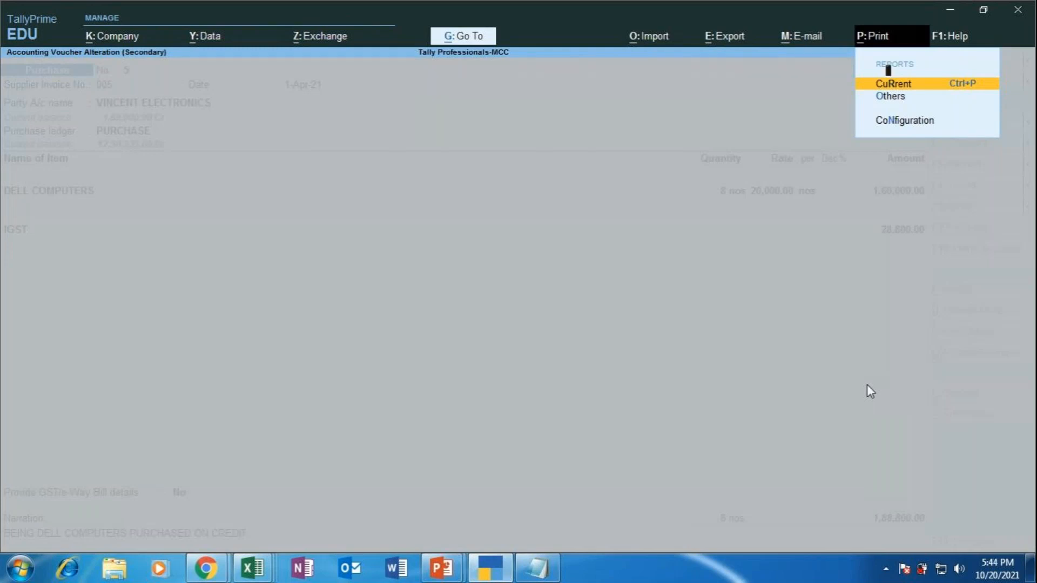
key(Return)
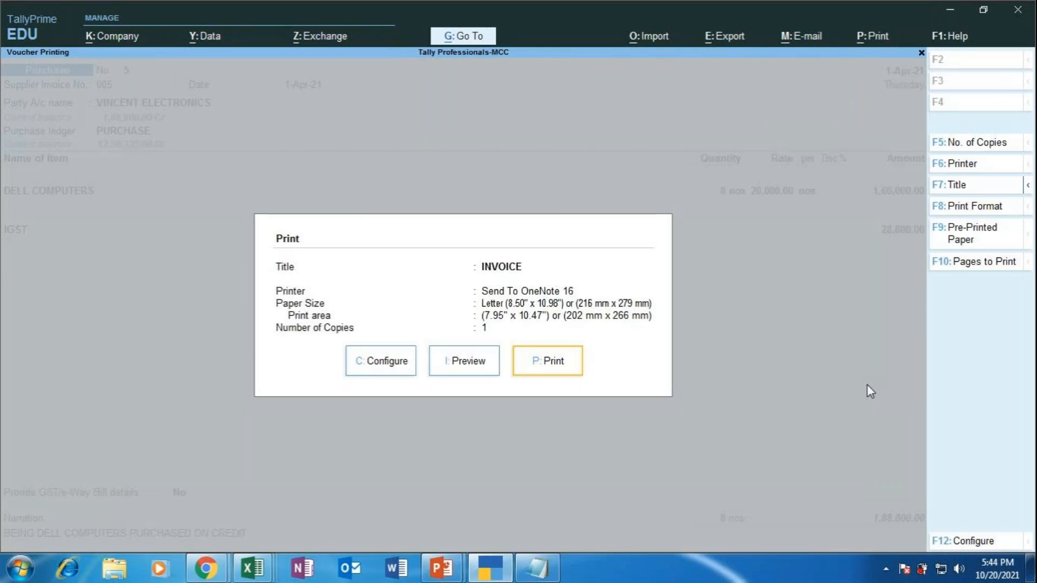
key(Left)
key(Left)
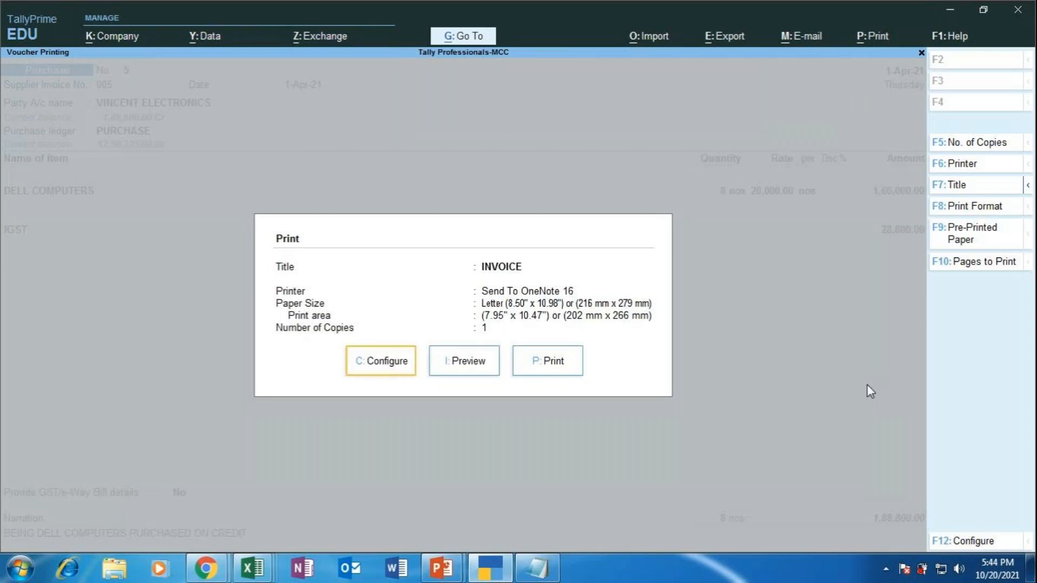
key(Return)
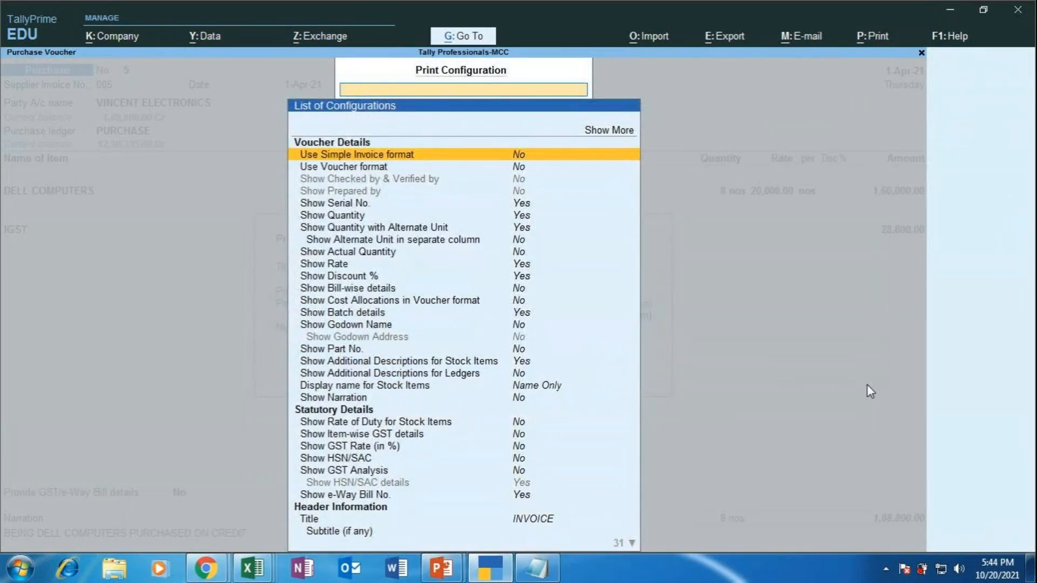
key(Down)
key(Down)
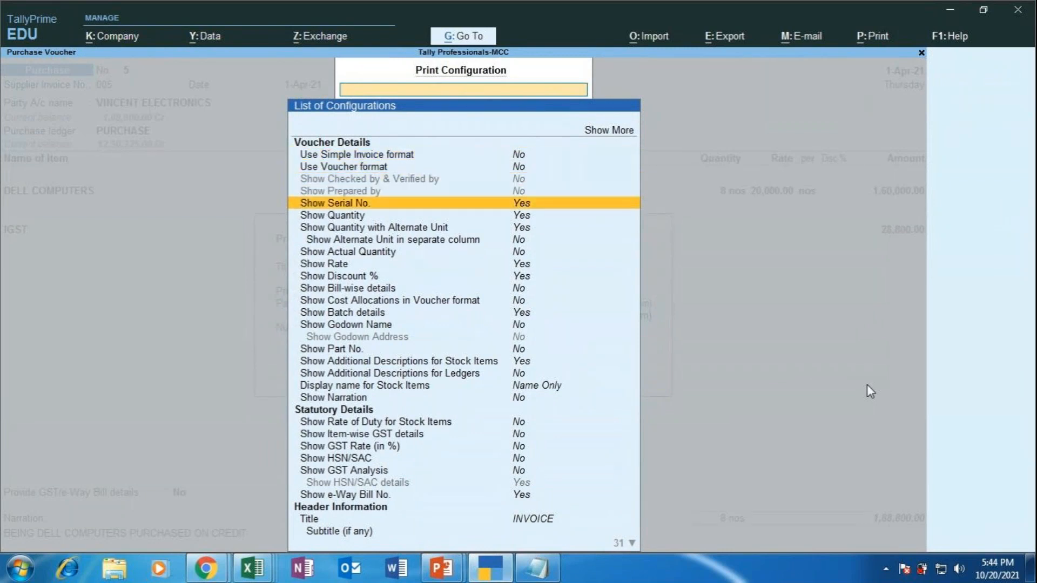
key(Down)
key(Down)
key(Down)
key(Down)
key(Down)
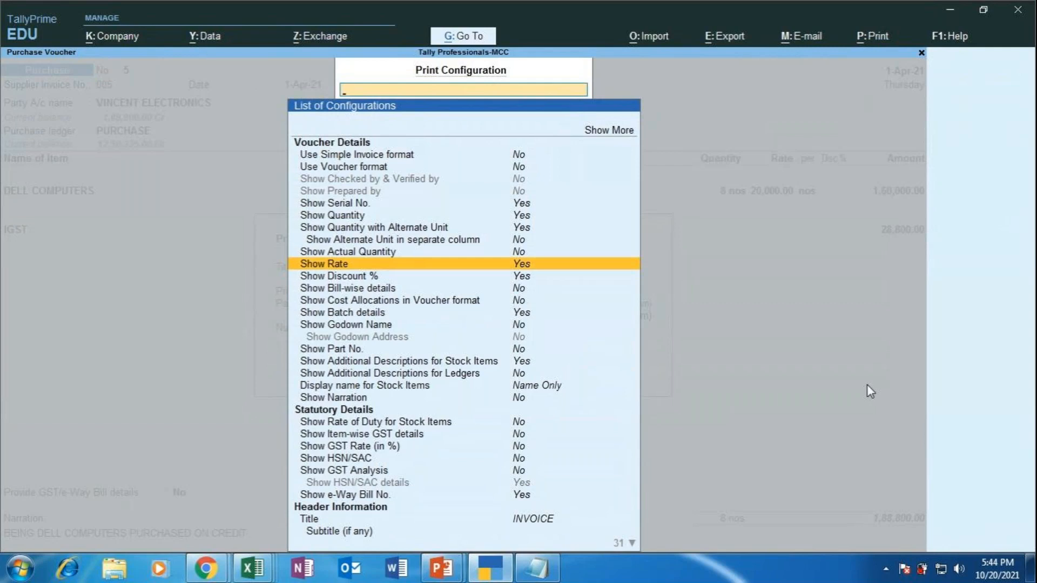
key(Escape)
key(Escape)
key(Escape)
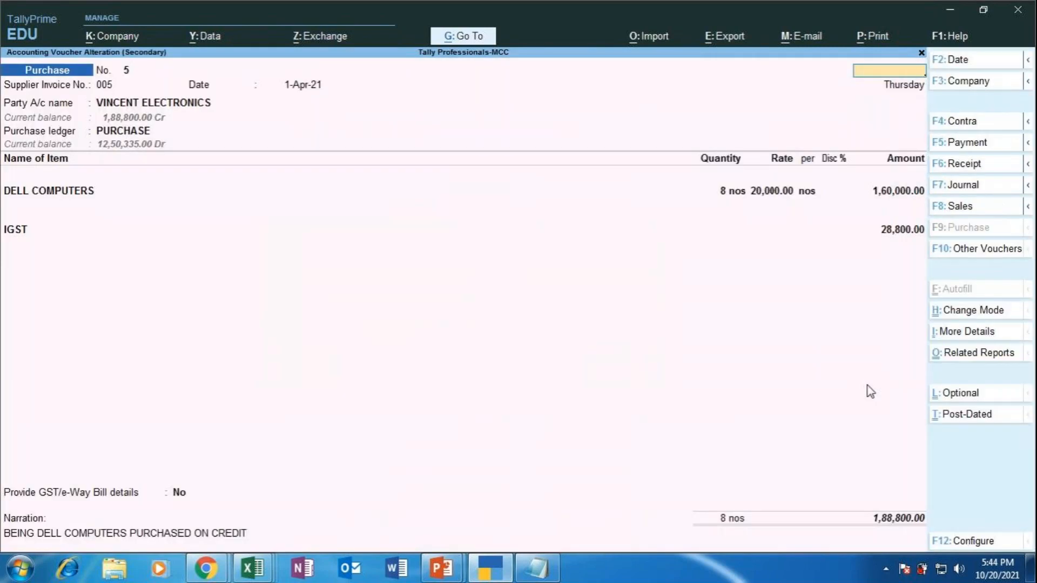
key(y)
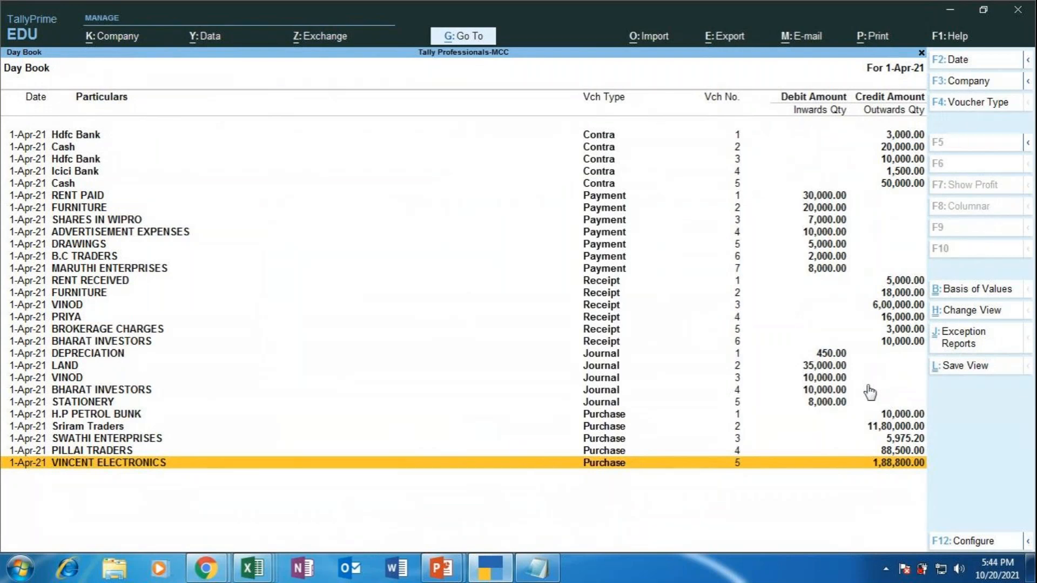
key(Escape)
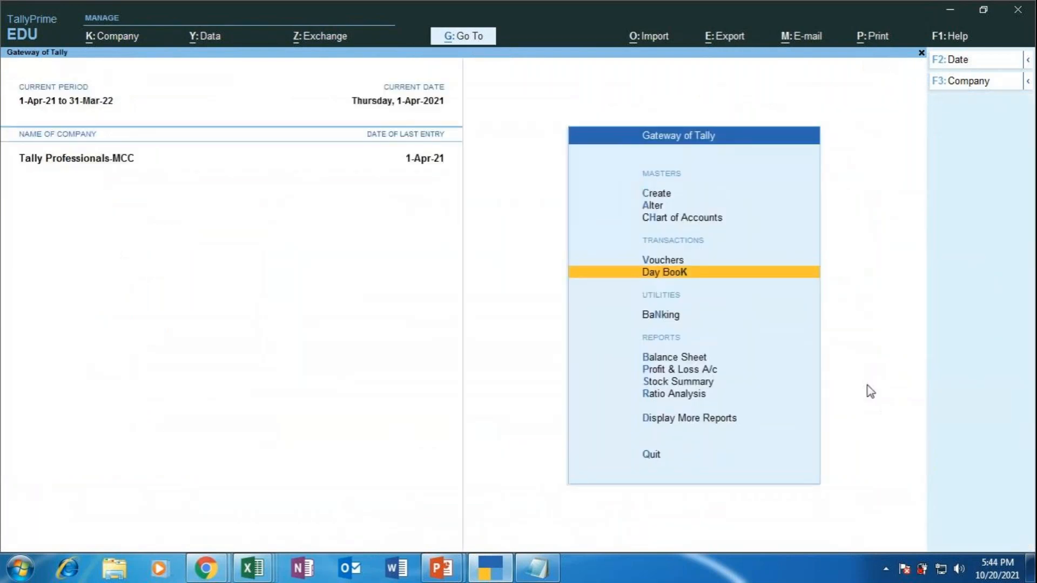
key(Return)
key(Down)
key(Down)
key(Down)
key(Down)
key(Down)
key(Down)
key(Down)
key(Down)
key(Down)
key(Down)
key(Down)
key(Down)
key(Down)
key(Down)
key(Down)
key(Down)
key(Down)
key(Down)
key(Down)
key(Down)
key(Down)
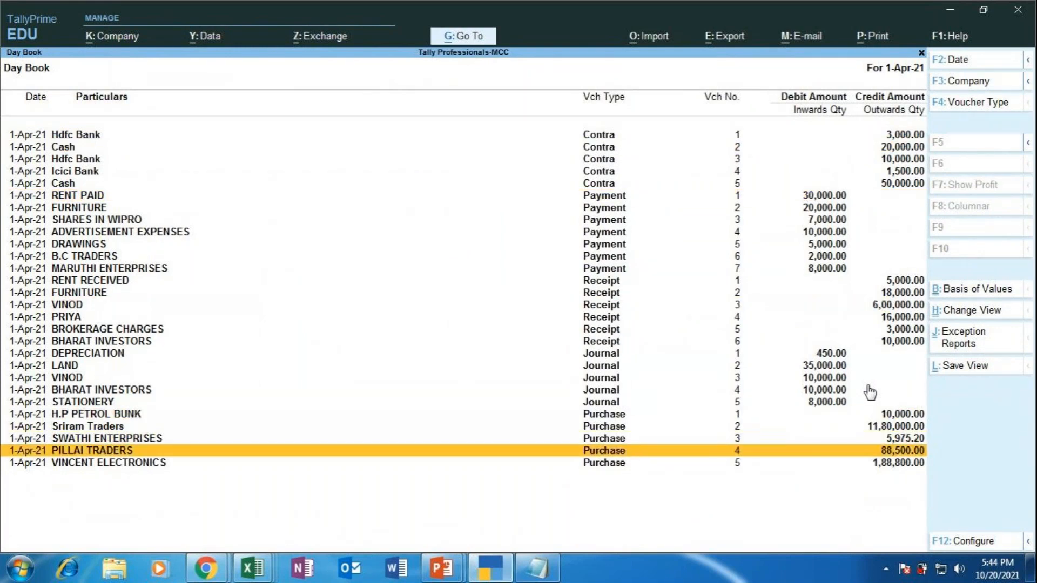
key(Down)
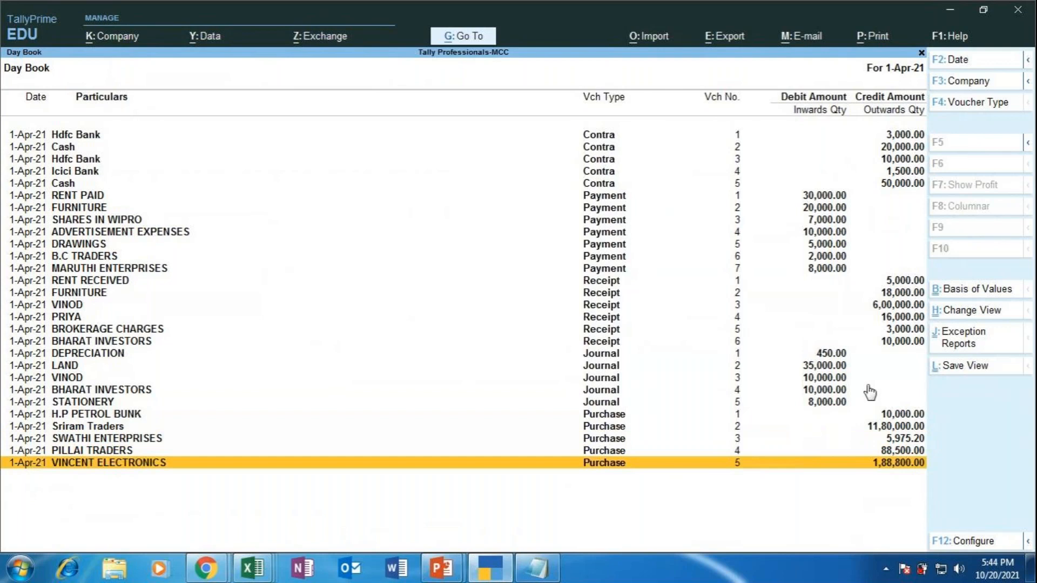
key(Return)
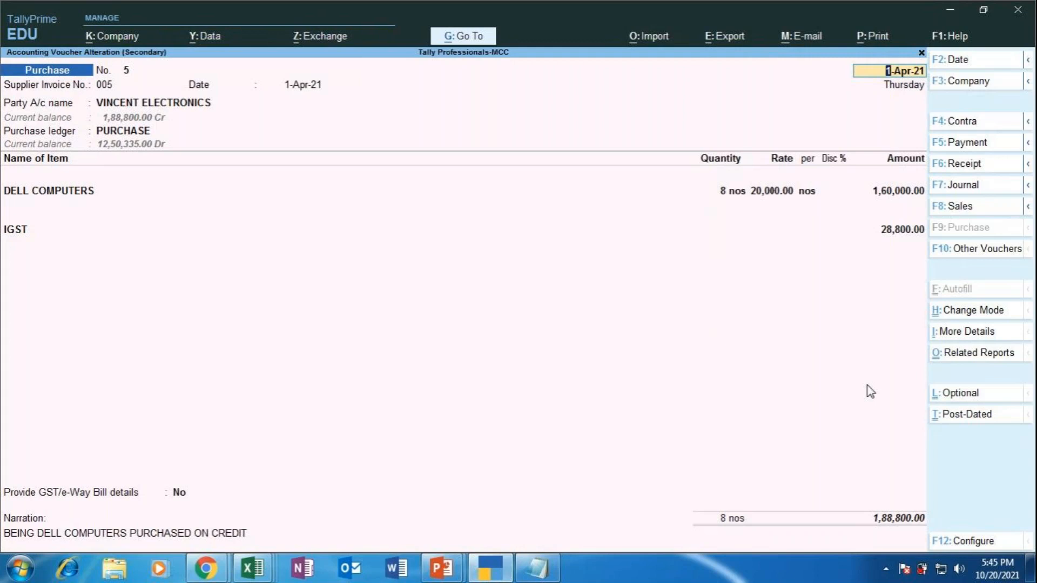
Step: Print the Current voucher and open its invoice Print Configuration list
key(alt+p)
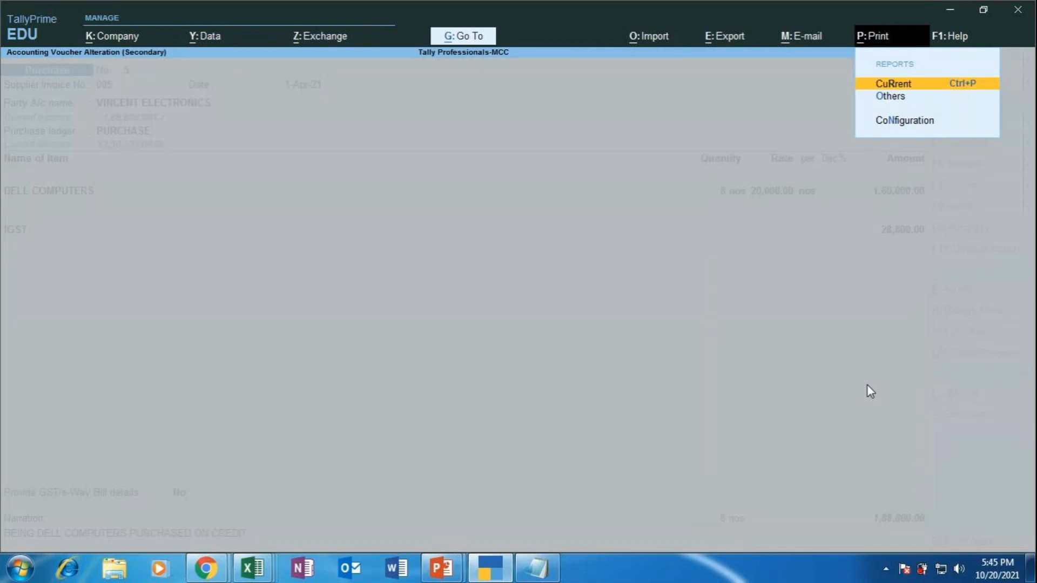
key(Return)
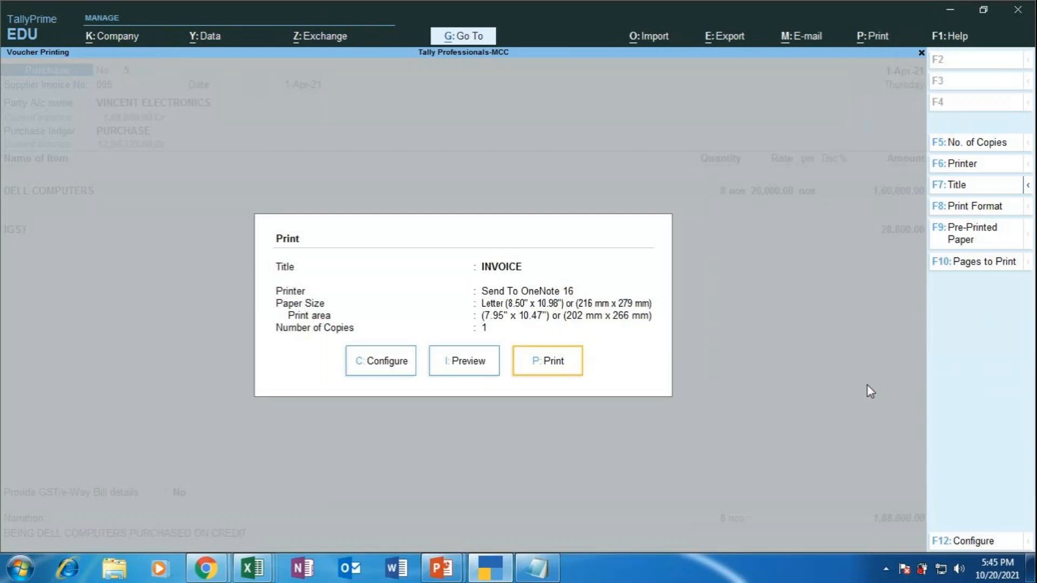
key(Left)
key(Left)
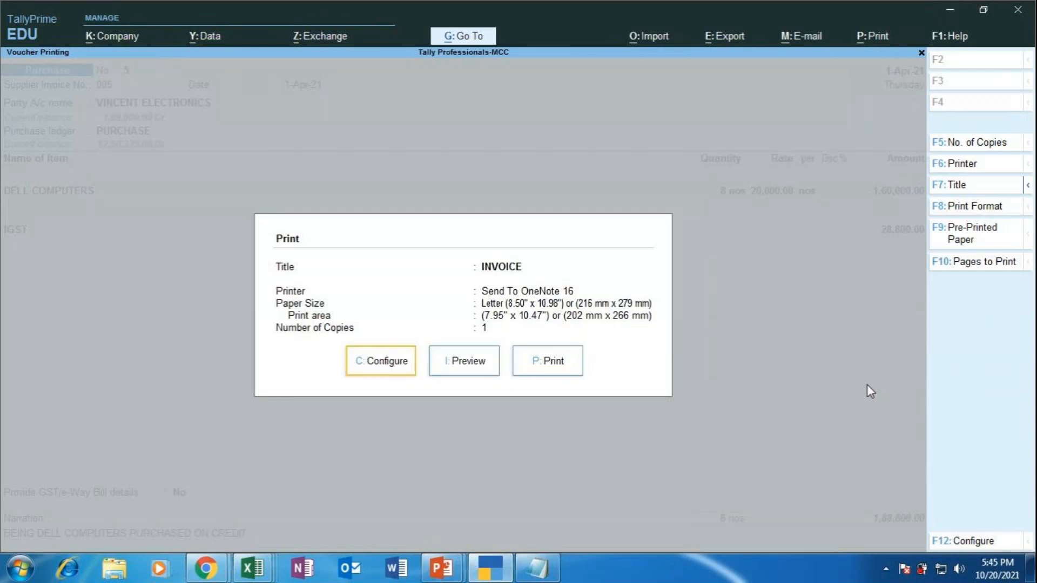
key(Return)
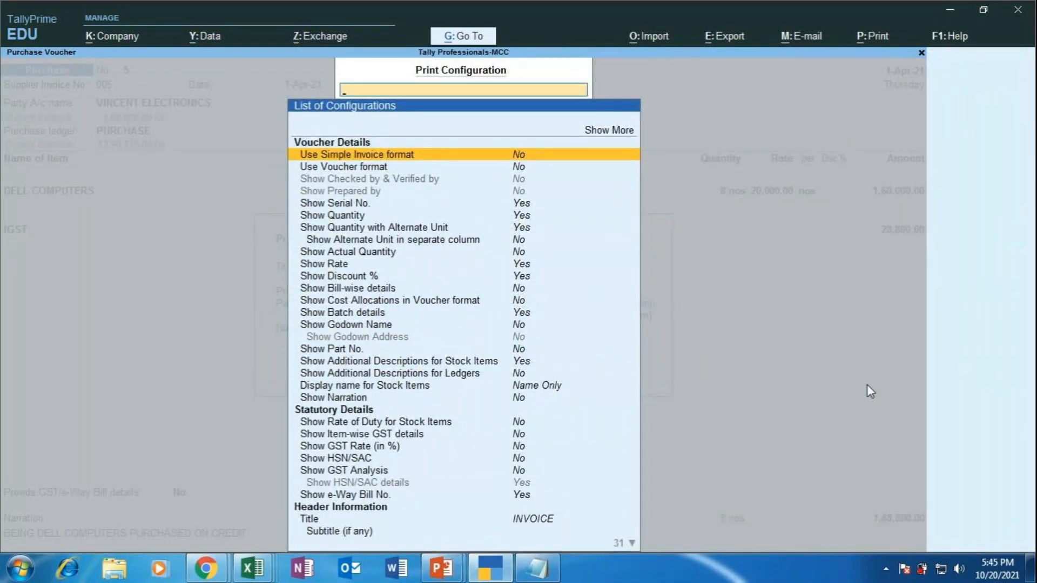
Step: Set Show Bill-wise details to Yes in the invoice print configuration
key(Down)
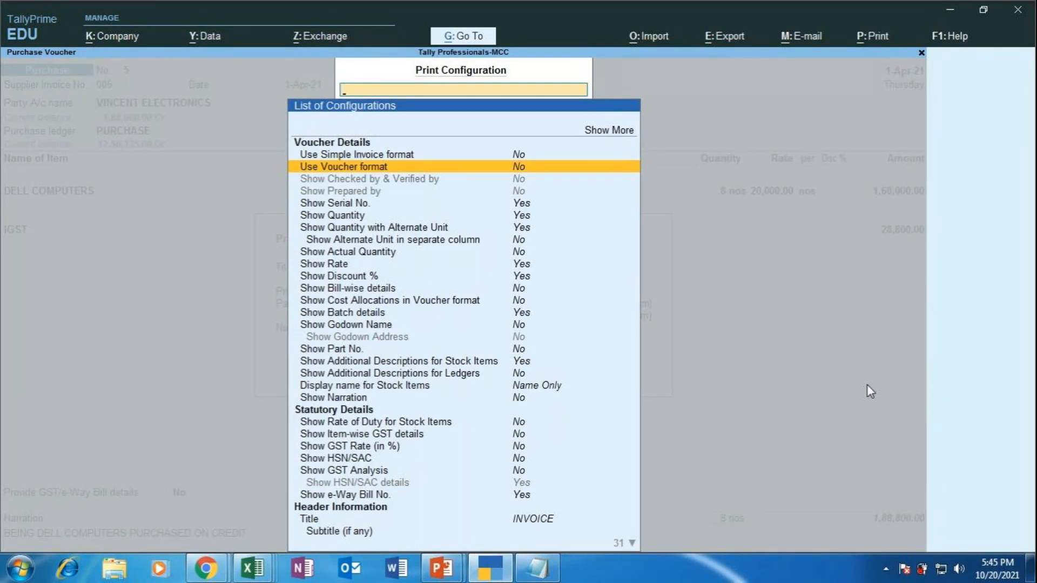
key(Down)
key(Down)
key(Down)
key(Down)
key(Down)
key(Down)
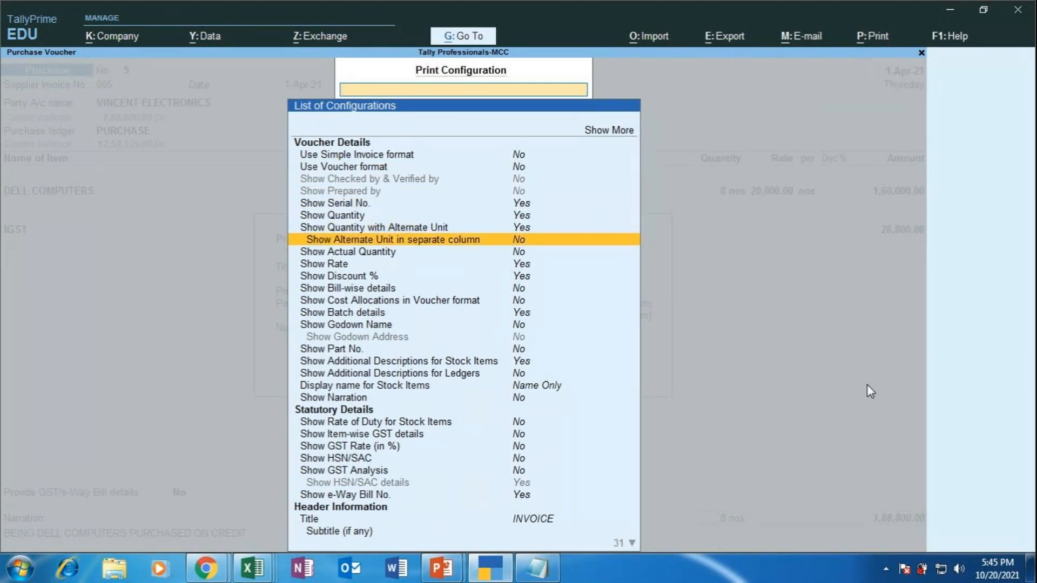
key(Down)
key(Down)
key(Down)
key(Down)
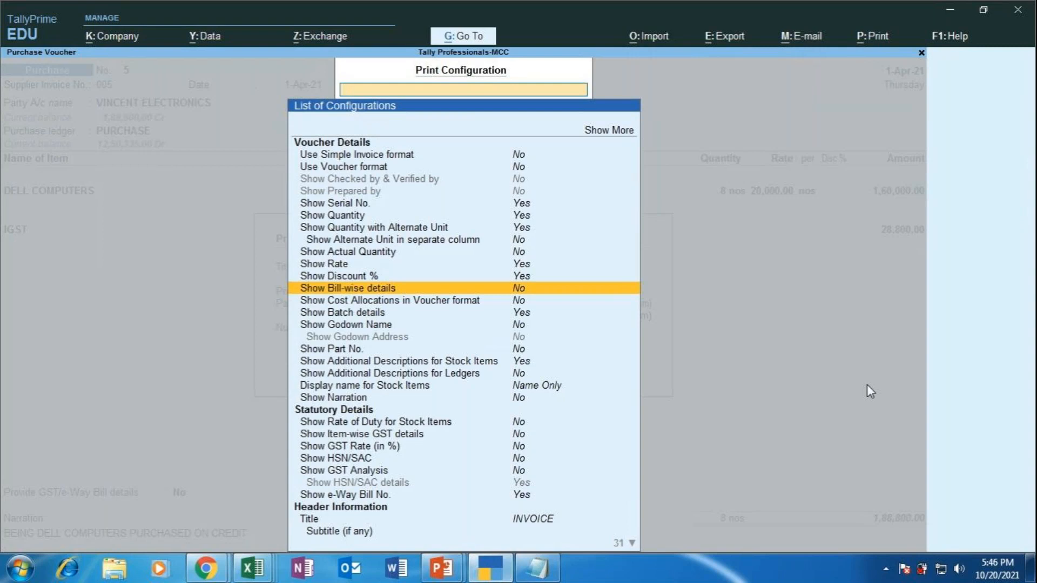
key(Return)
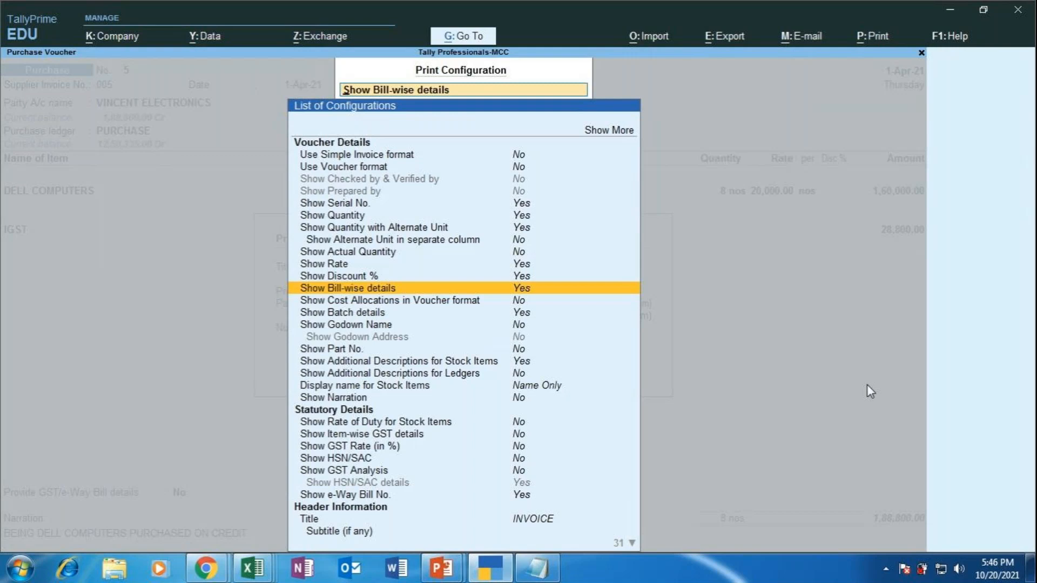
key(Down)
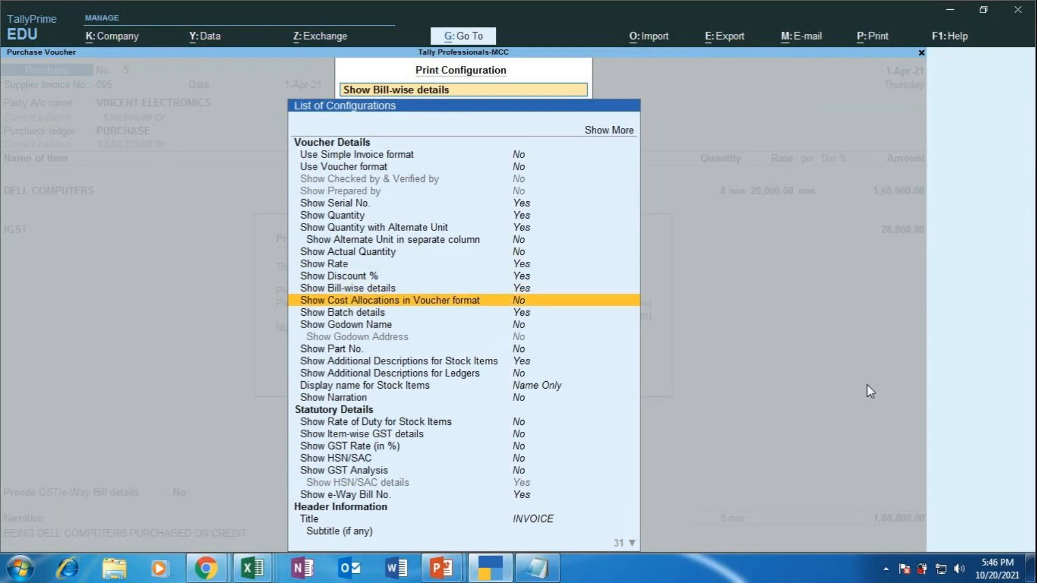
Step: Turn on Show Rate of Duty for Stock Items under Statutory Details
key(Down)
key(Down)
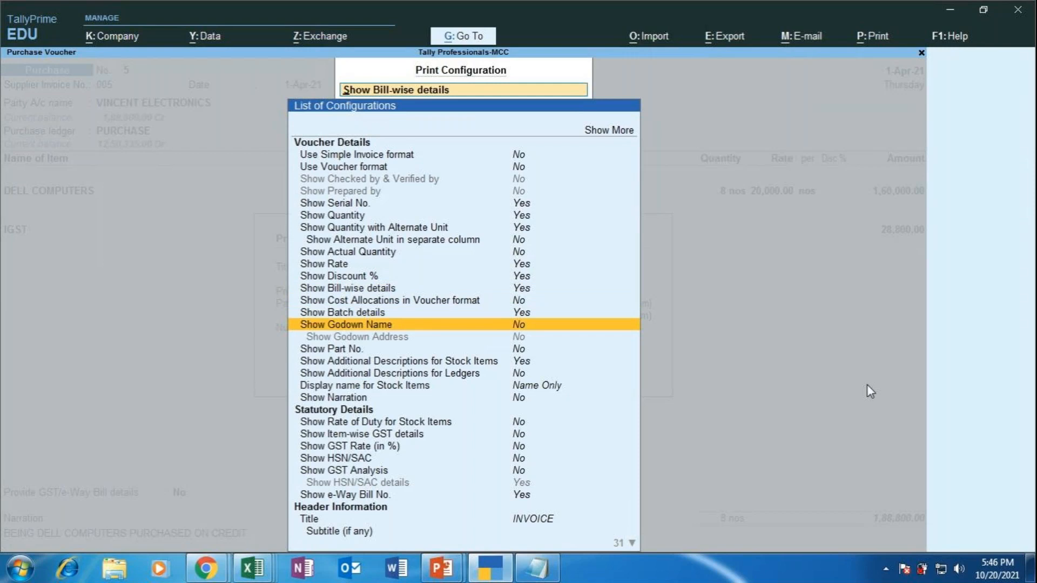
key(Down)
key(Down)
key(Down)
key(Down)
key(Down)
key(Down)
key(Down)
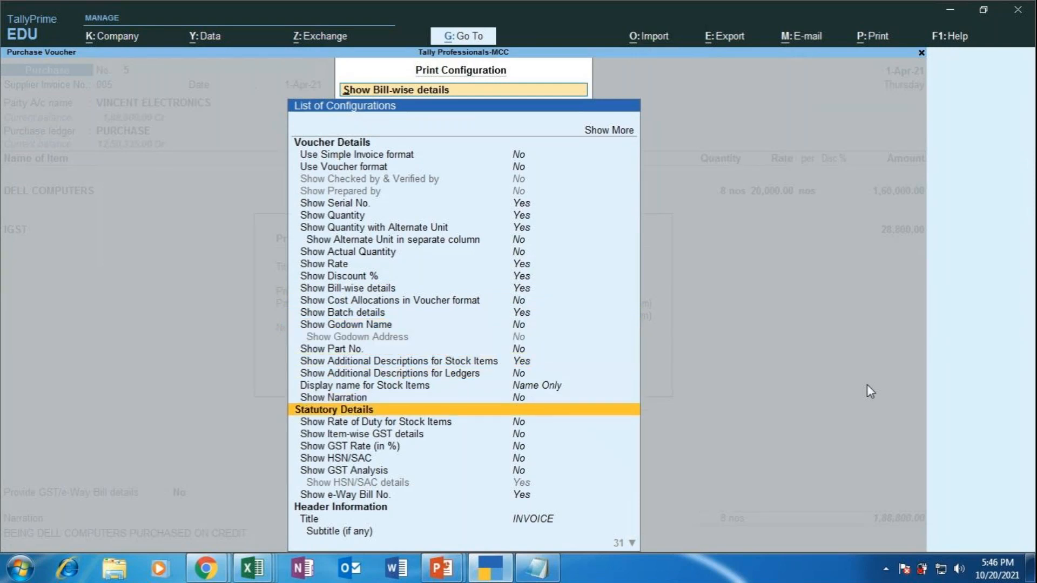
key(Down)
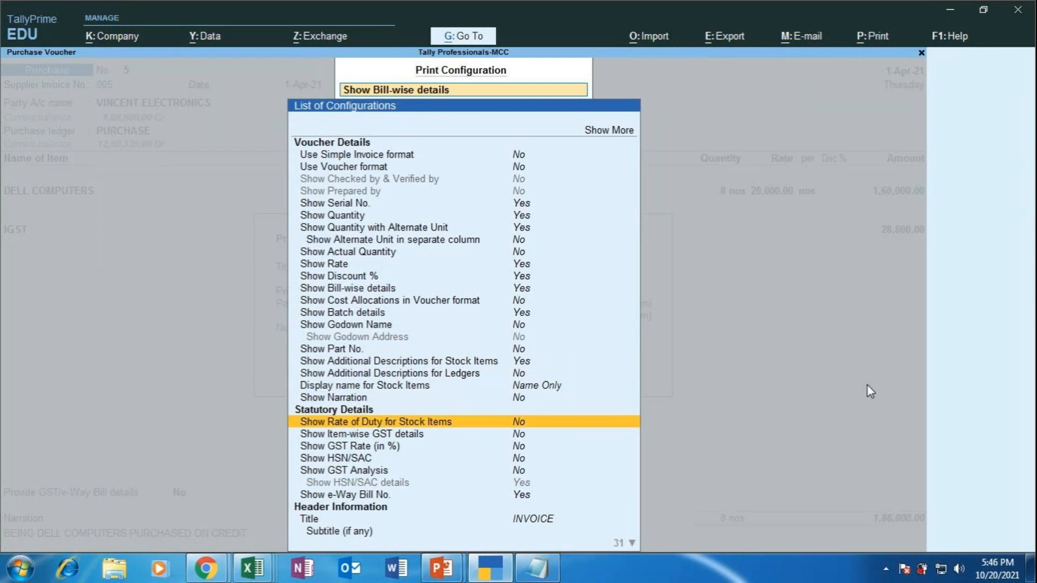
key(Return)
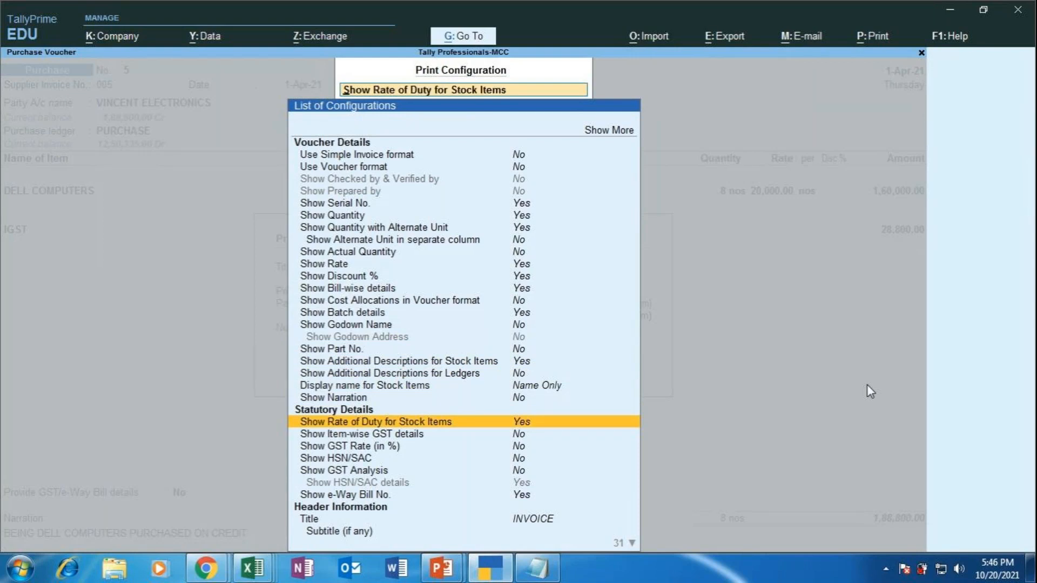
Step: Set Show Item-wise GST details, Show HSN/SAC and Show GST Analysis to Yes
key(Down)
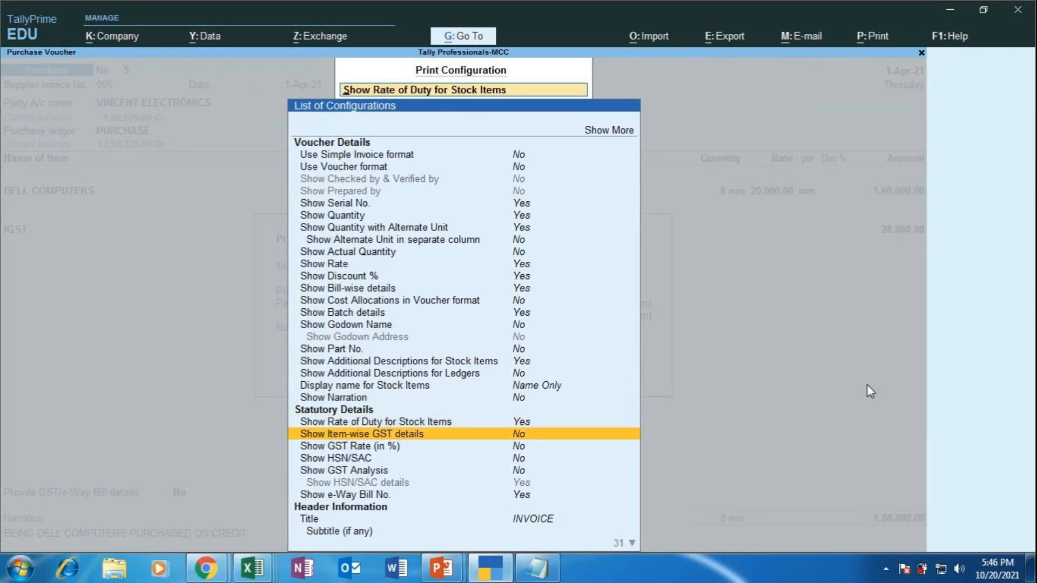
key(Return)
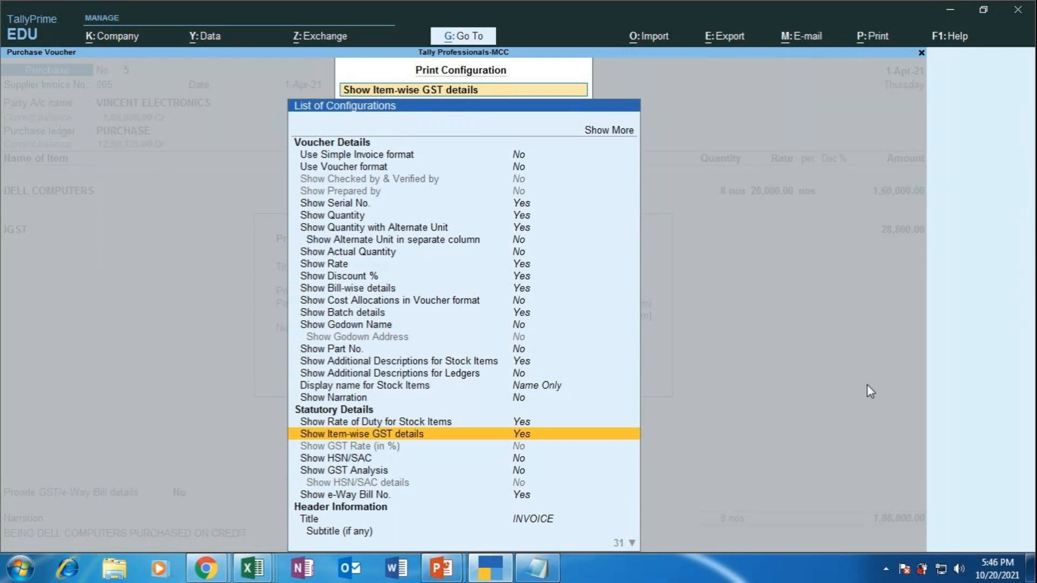
key(Down)
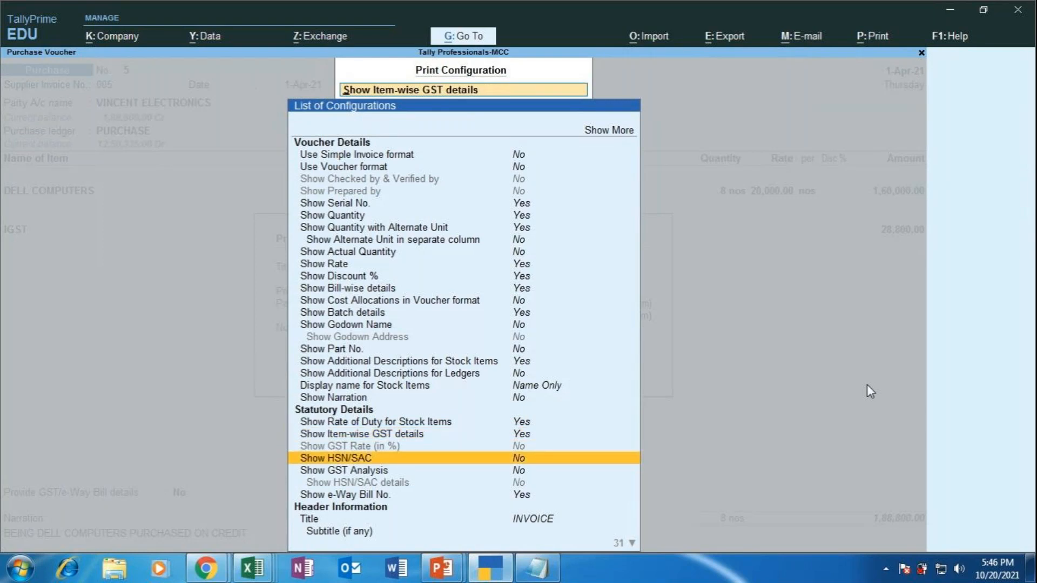
key(Return)
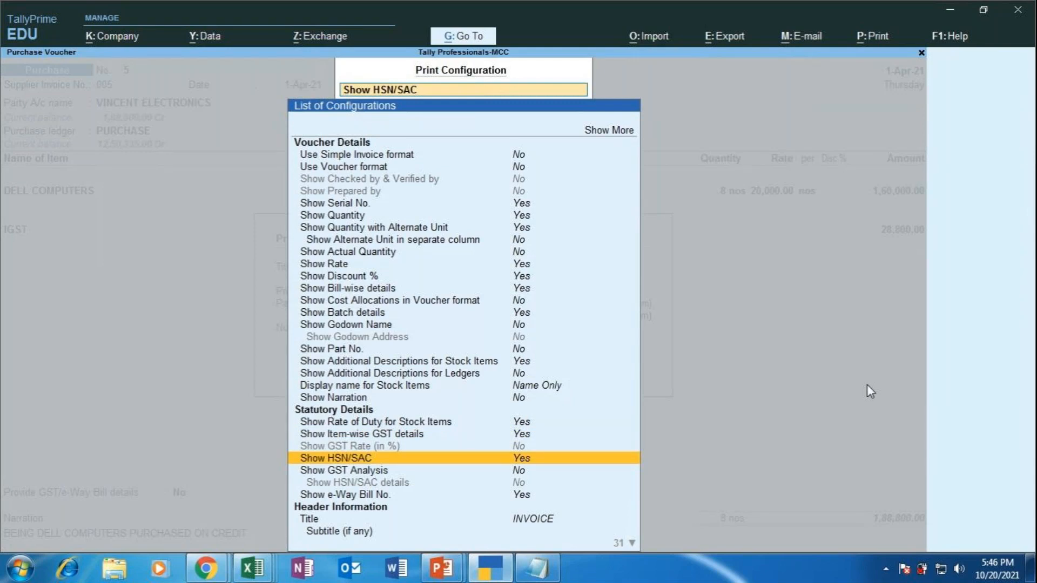
key(Down)
key(Return)
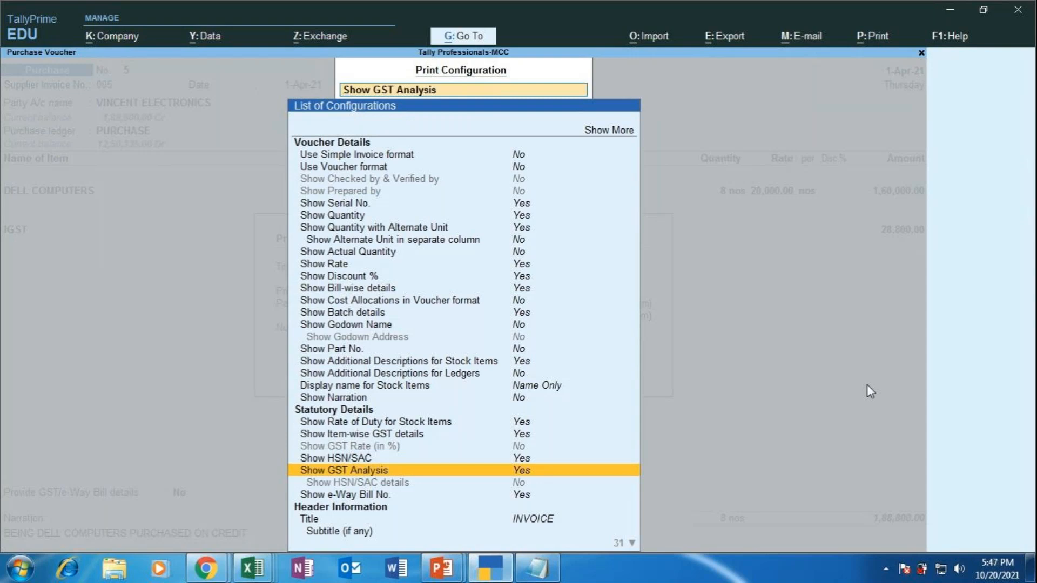
key(Down)
key(Down)
key(Down)
key(Down)
key(Down)
key(Down)
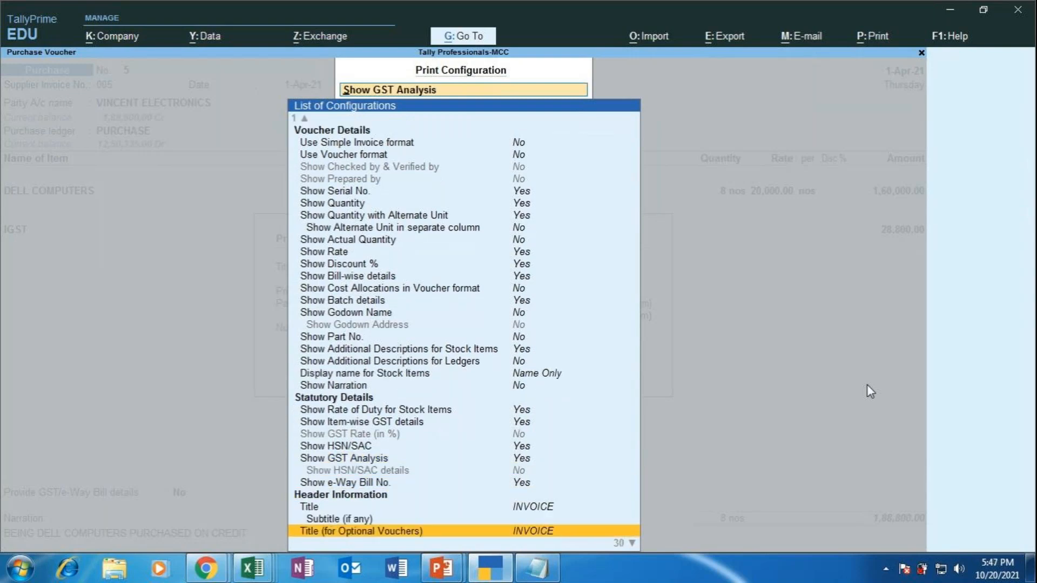
Step: Review the remaining settings down to Printer and accept the configuration with Ctrl+A
key(Down)
key(Down)
key(Down)
key(Down)
key(Down)
key(Down)
key(Down)
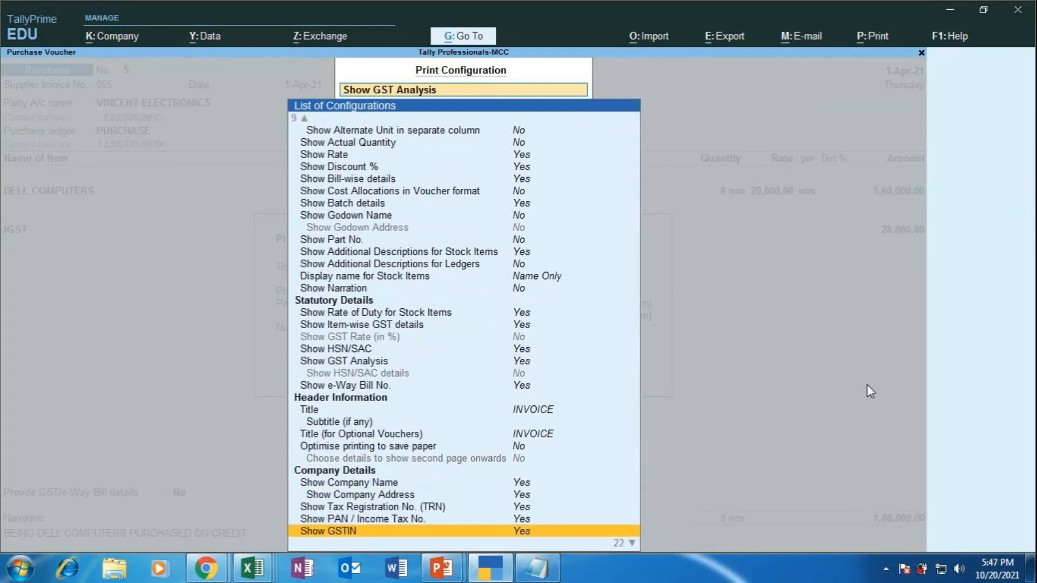
key(Down)
key(Down)
key(Down)
key(Down)
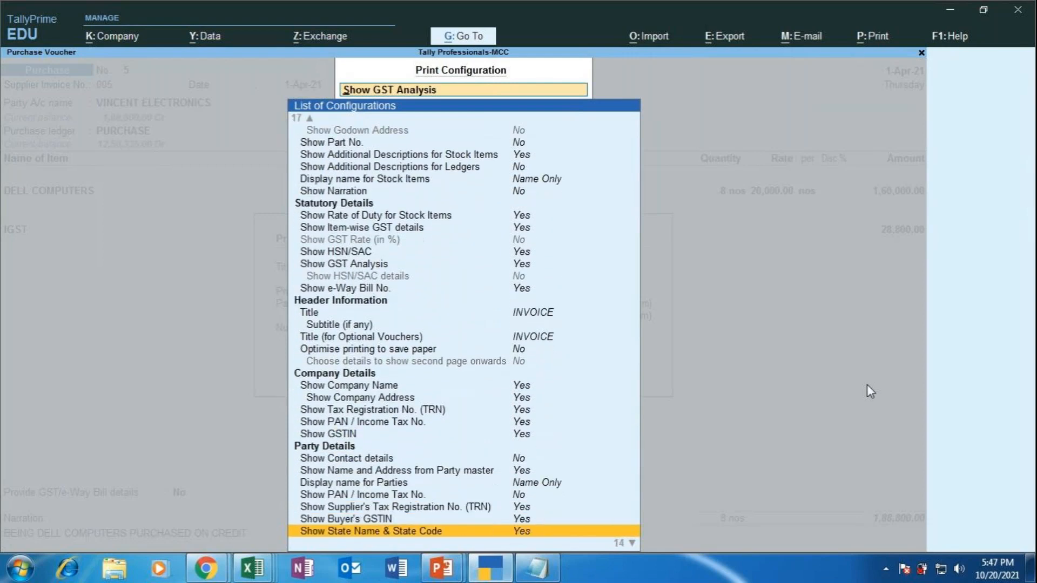
key(Down)
key(Down)
key(Down)
key(Down)
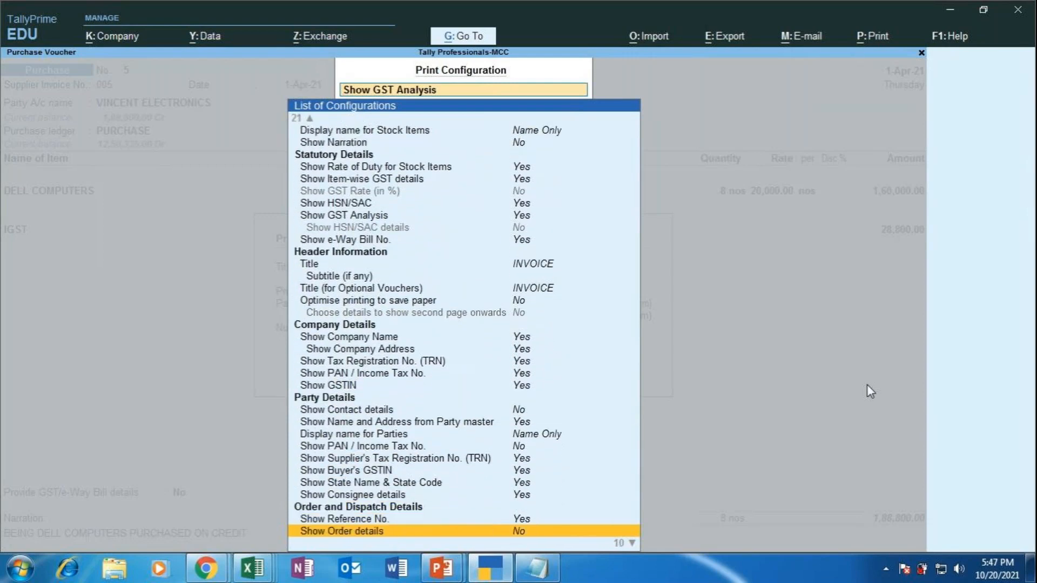
key(Down)
key(Down)
key(Down)
key(Down)
key(Down)
key(Down)
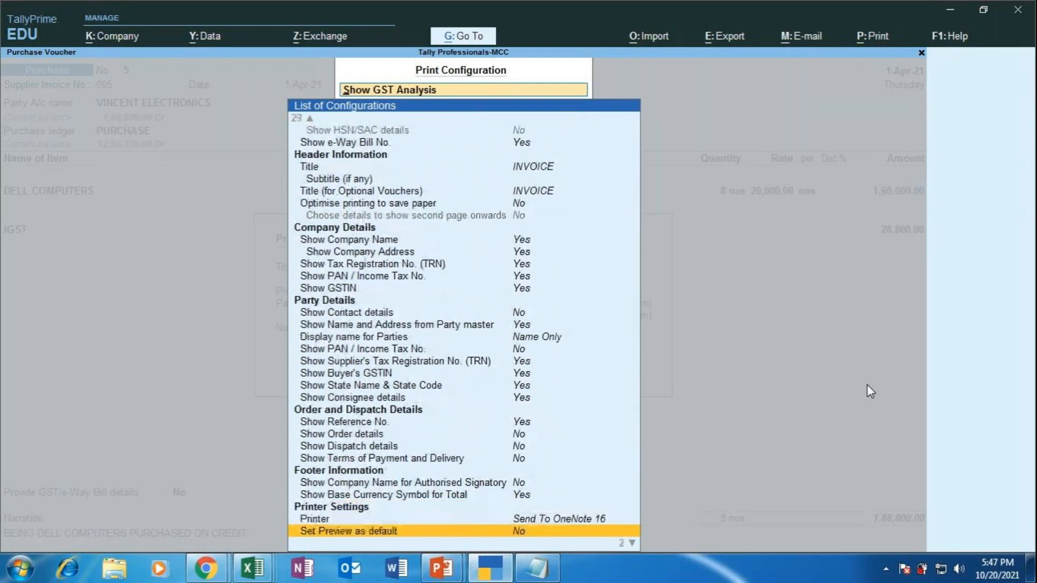
key(Down)
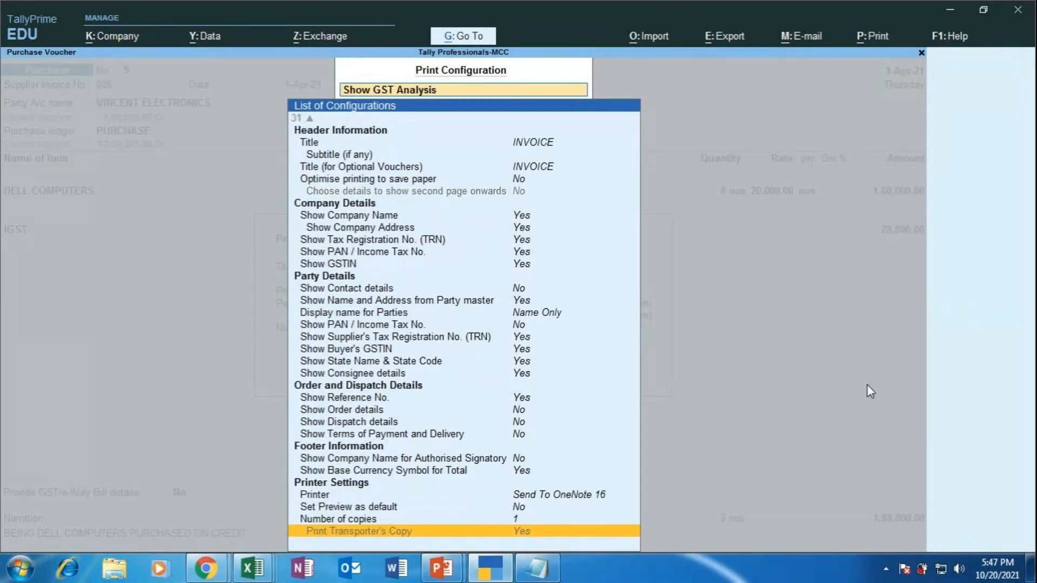
key(Up)
key(Up)
key(Up)
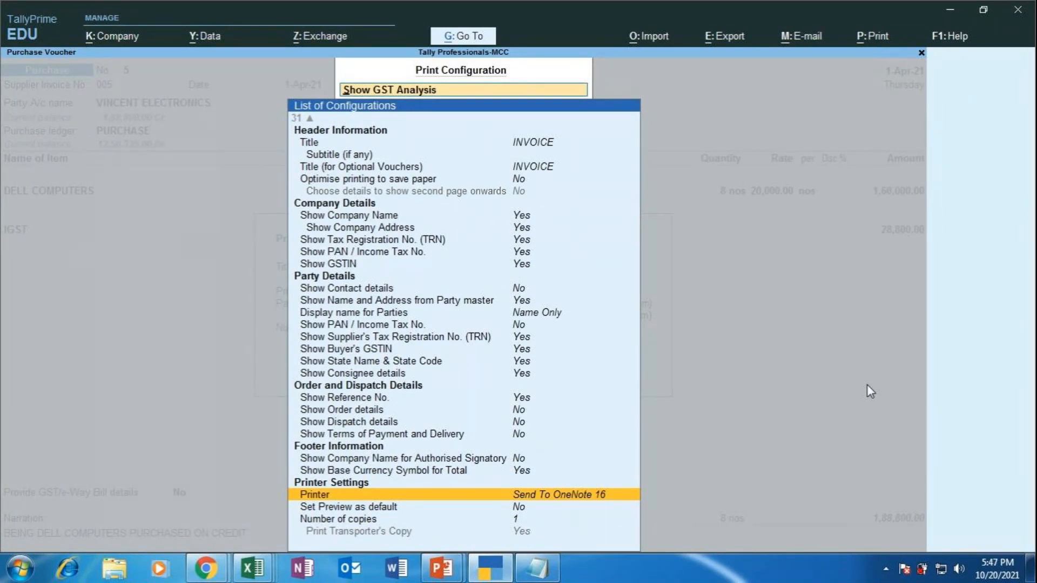
key(ctrl)
key(ctrl+a)
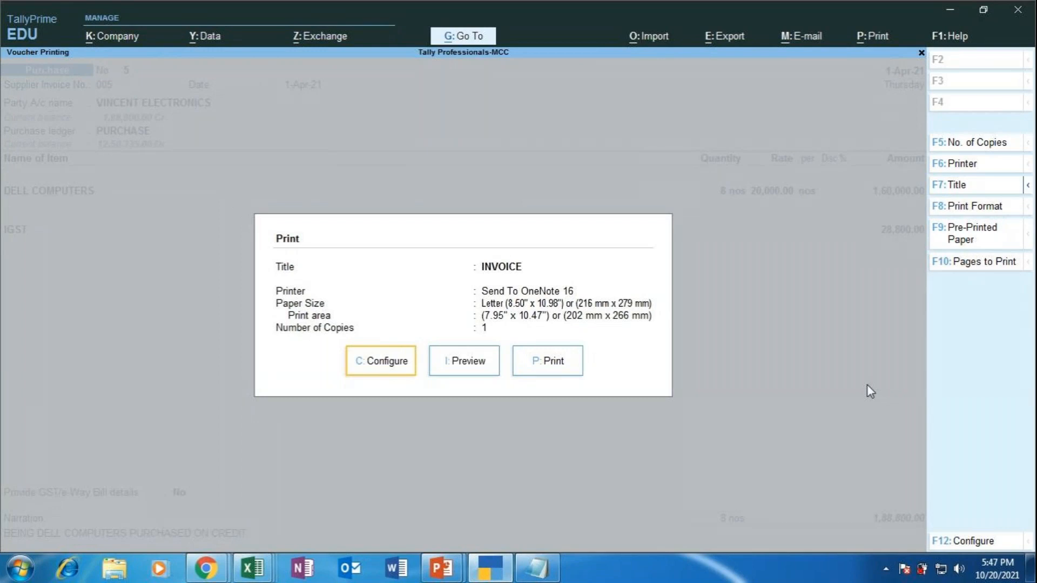
Step: Generate the Preview of voucher 5's invoice from the Print dialog
key(Right)
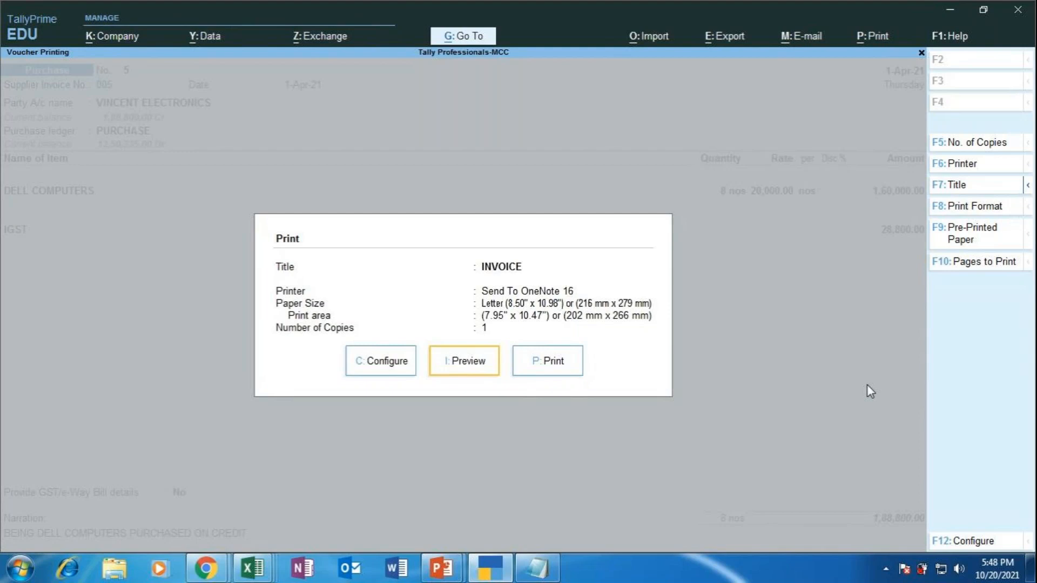
key(i)
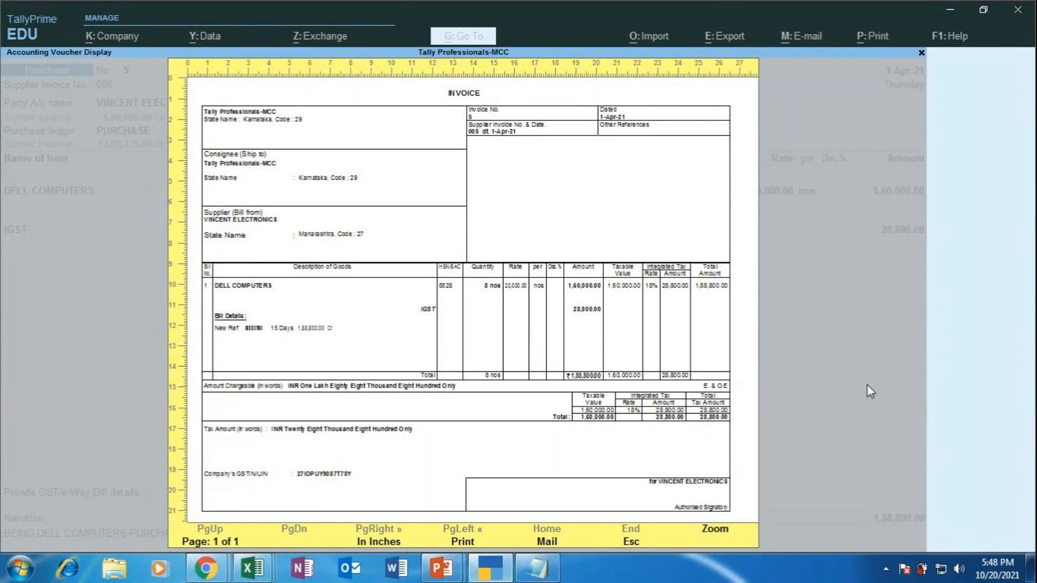
Step: Zoom the invoice to read HSN 8528, 18% IGST and bill details, then show the meeting window
key(Return)
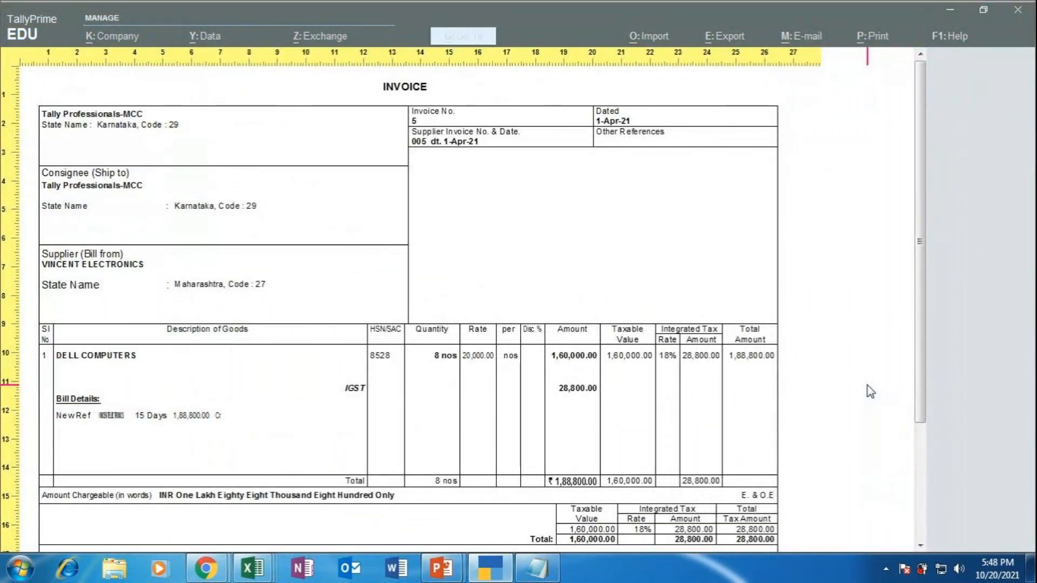
scroll(870, 392, down, 2)
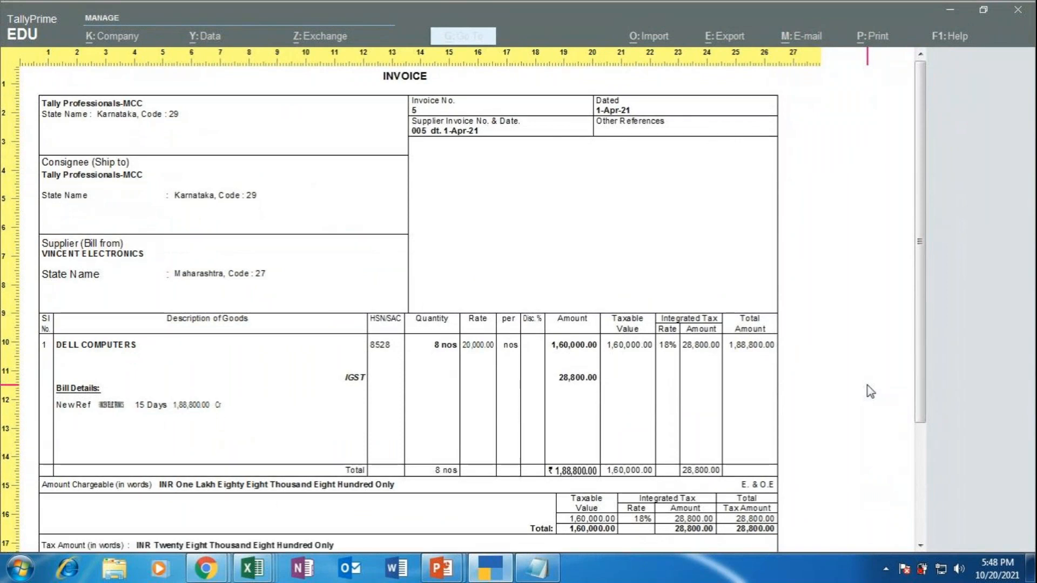
scroll(870, 391, down, 1)
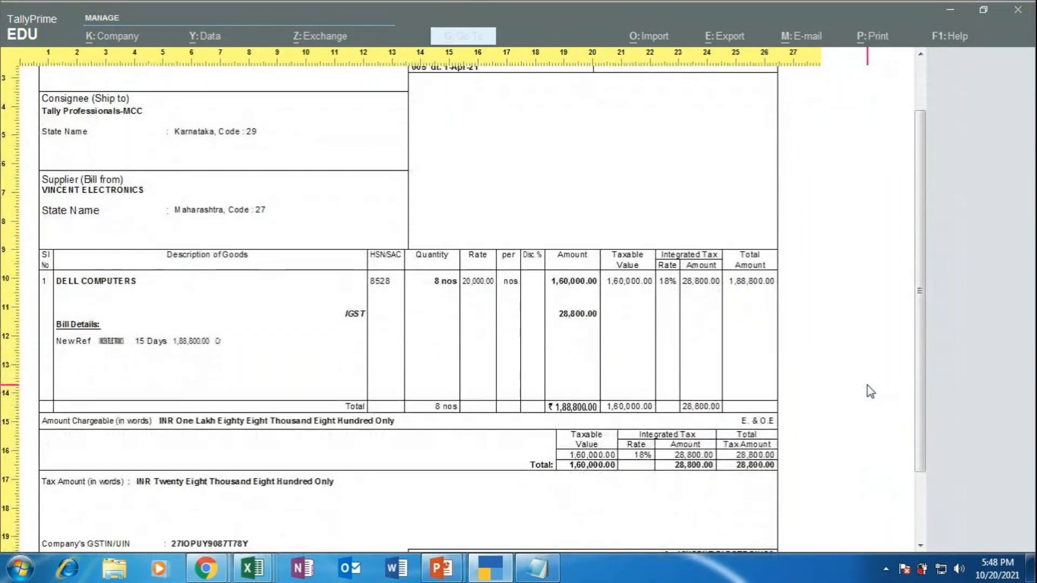
scroll(870, 391, up, 3)
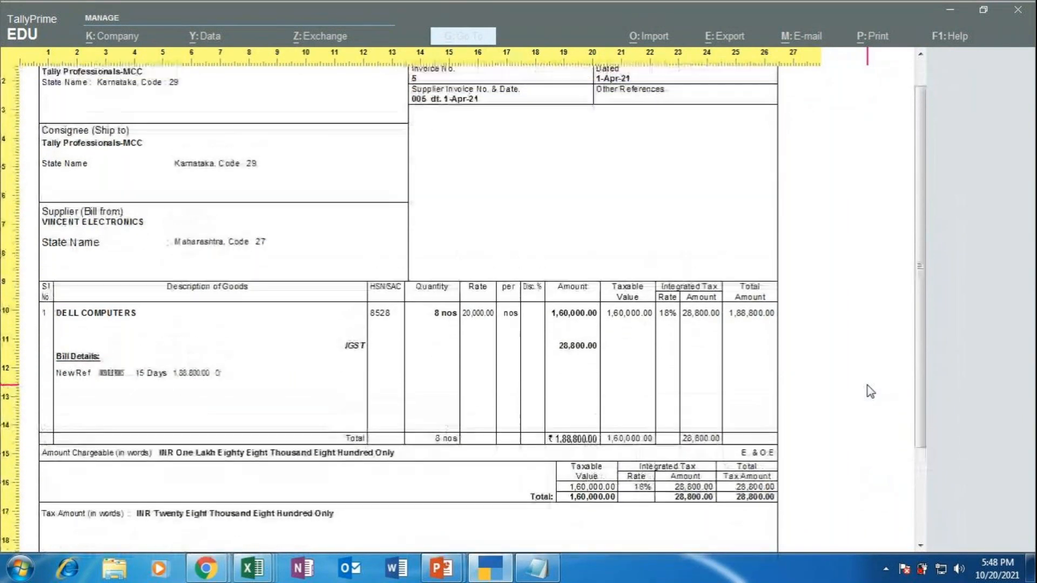
scroll(869, 391, up, 1)
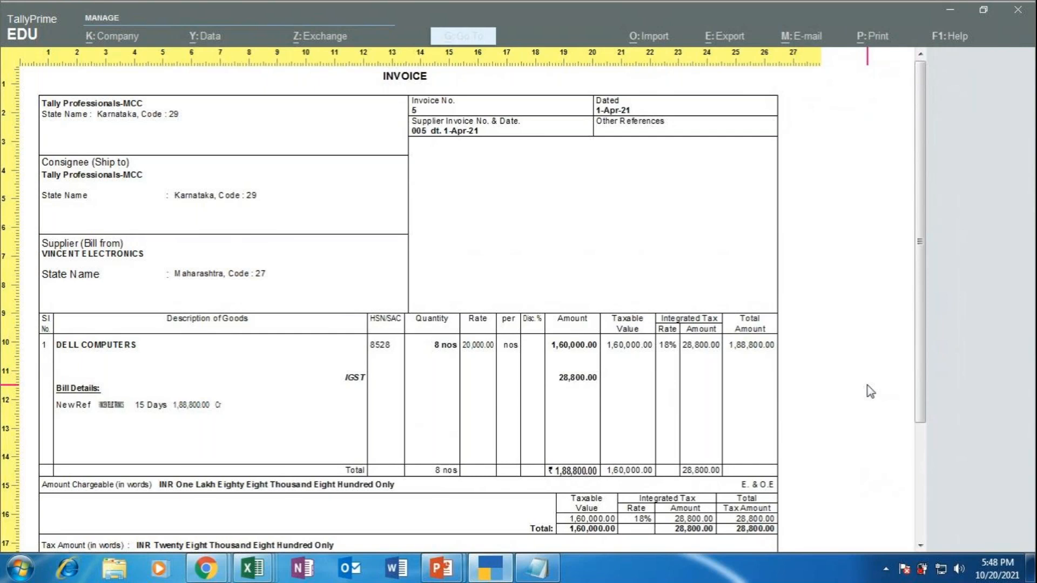
scroll(870, 392, down, 1)
scroll(869, 391, down, 5)
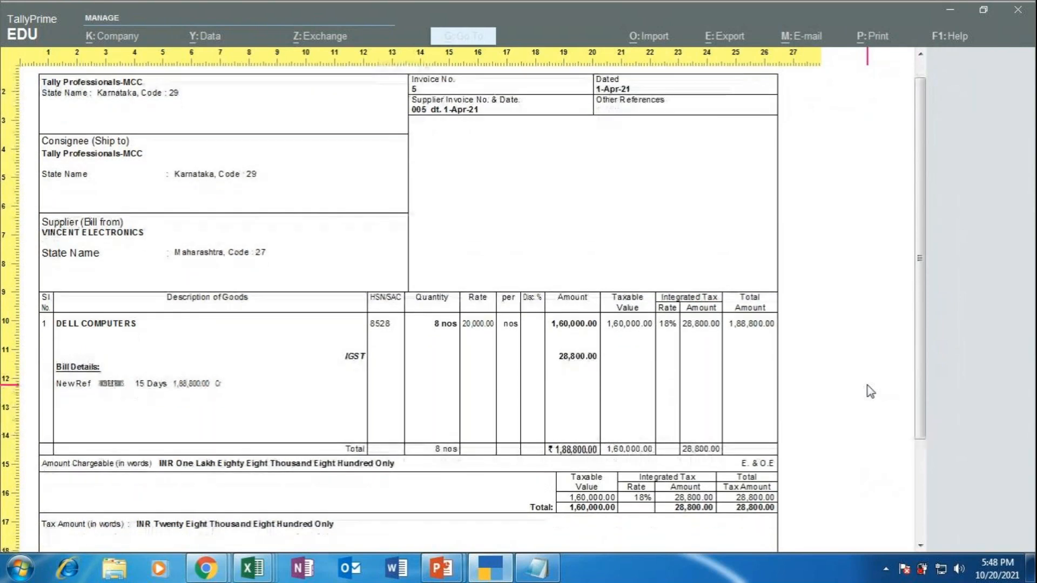
scroll(870, 392, down, 1)
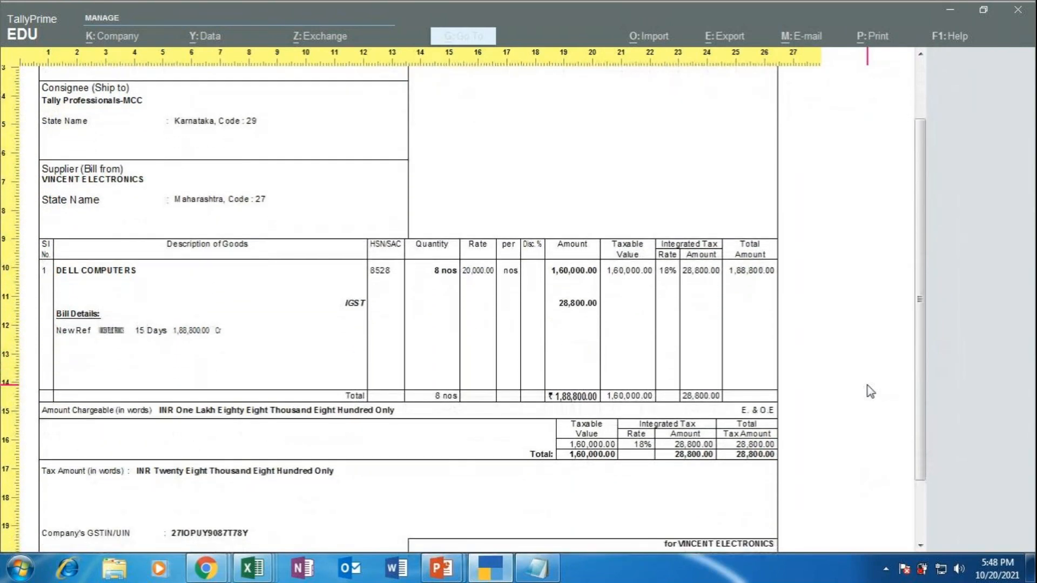
scroll(870, 391, up, 2)
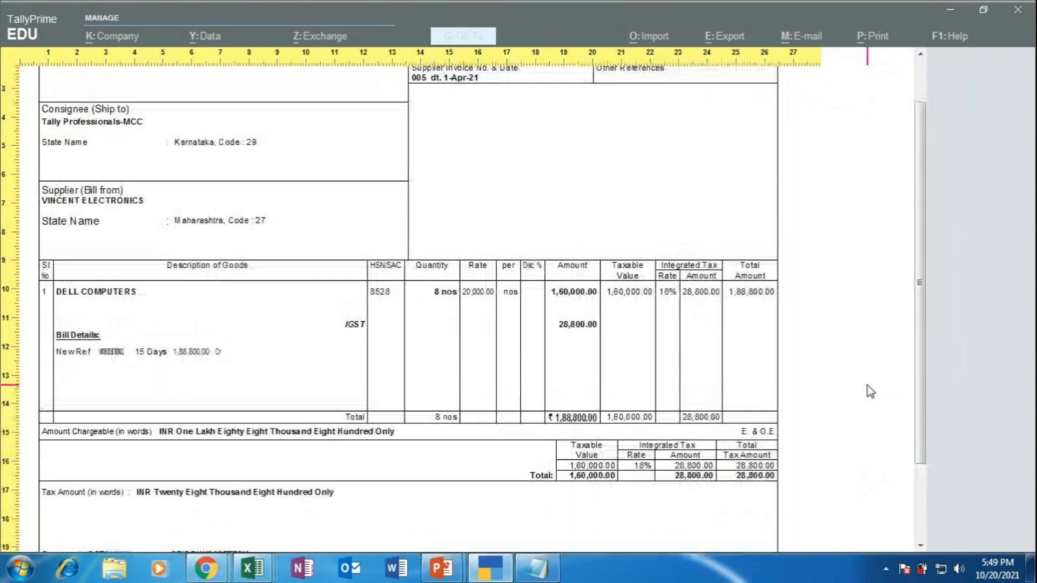
scroll(870, 392, up, 5)
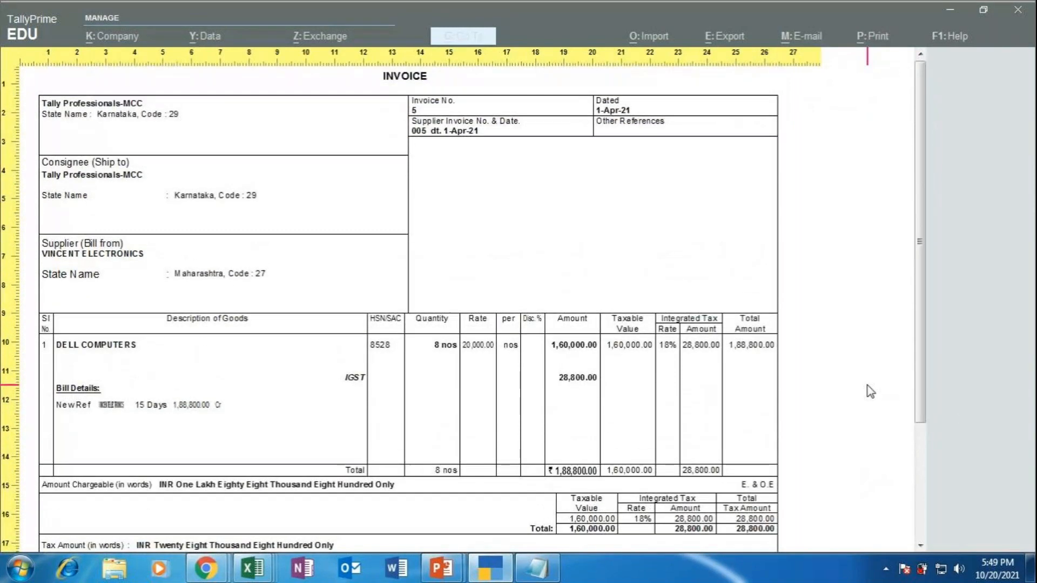
scroll(870, 391, up, 1)
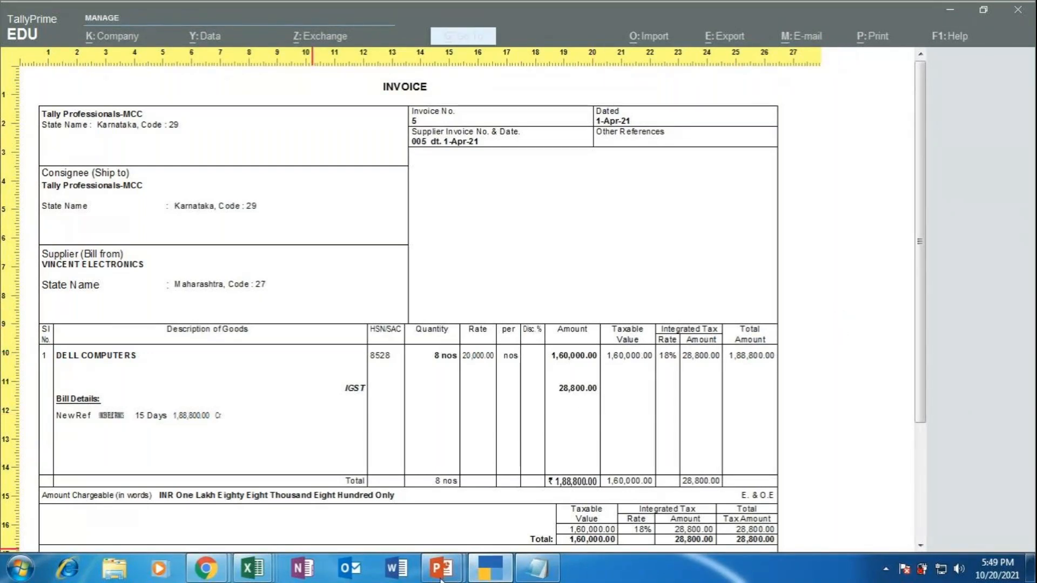
mouse_move(204, 569)
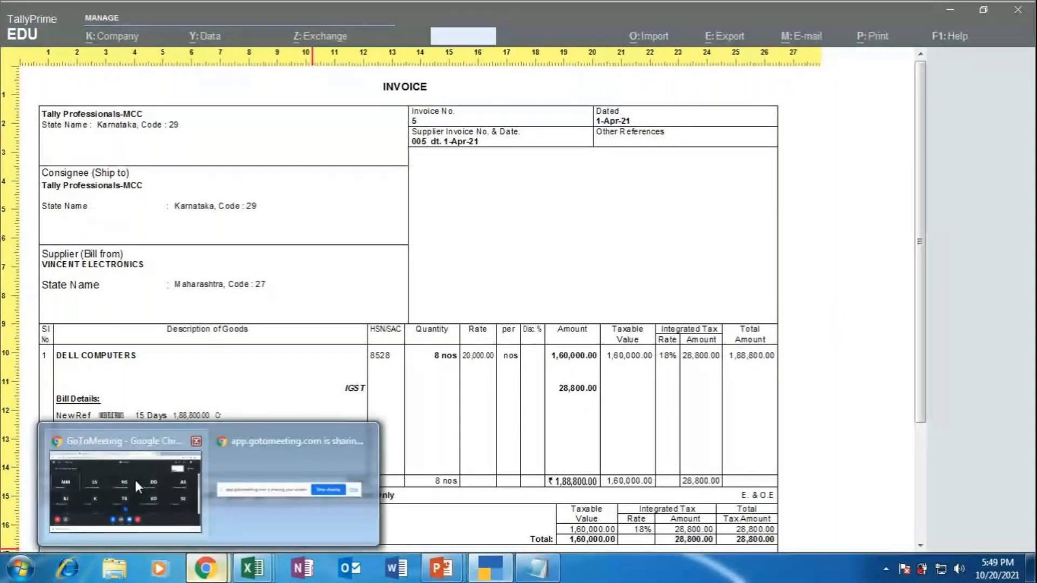
click(133, 477)
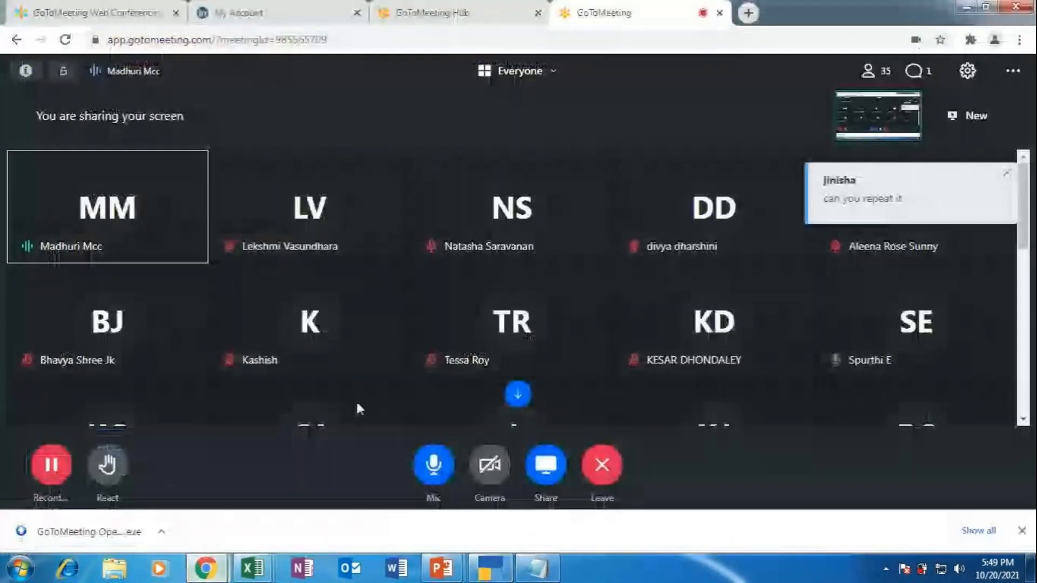
click(922, 74)
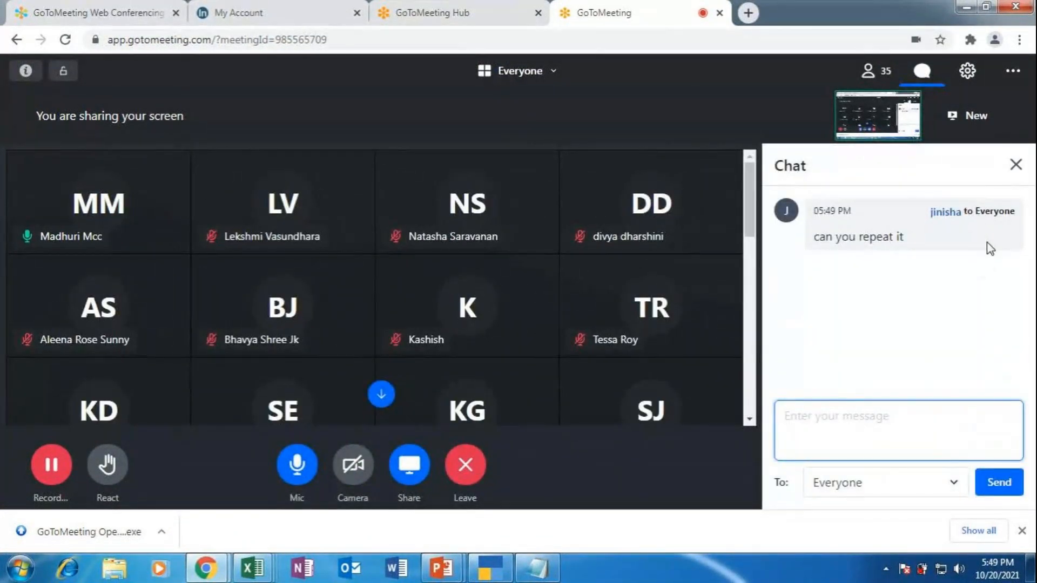
click(1016, 165)
scroll(295, 312, down, 5)
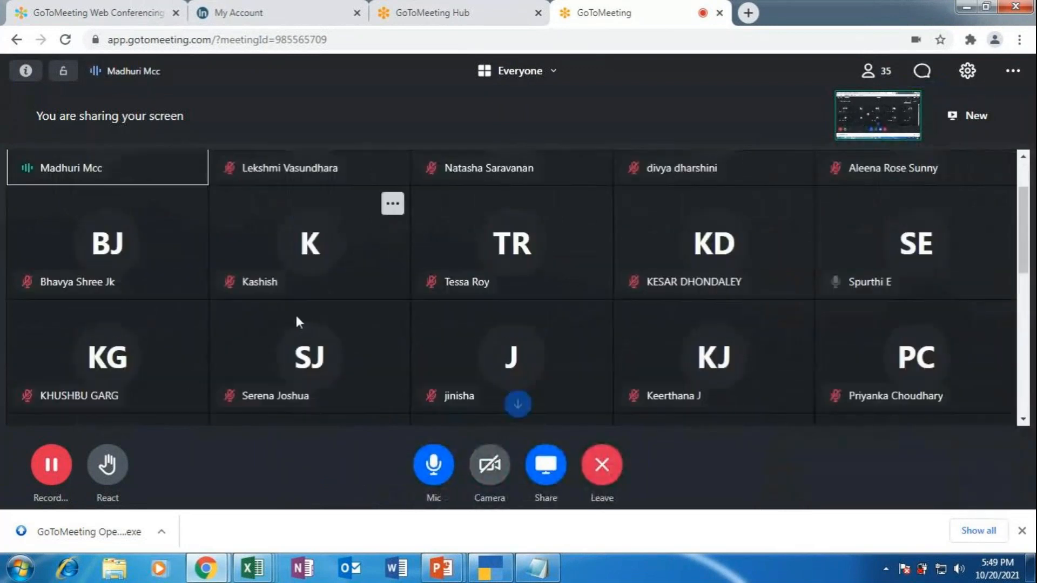
scroll(296, 323, down, 3)
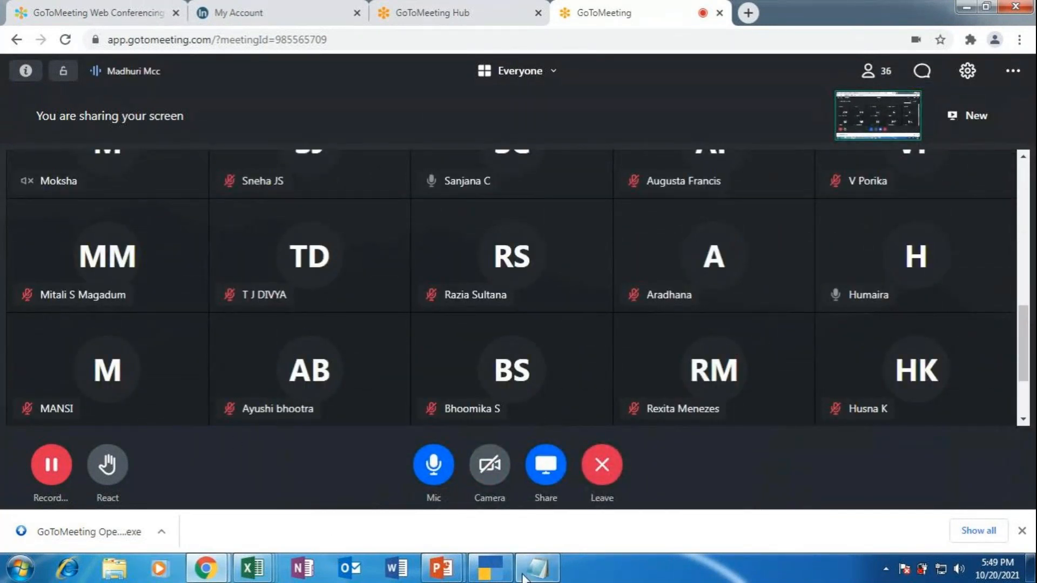
click(480, 576)
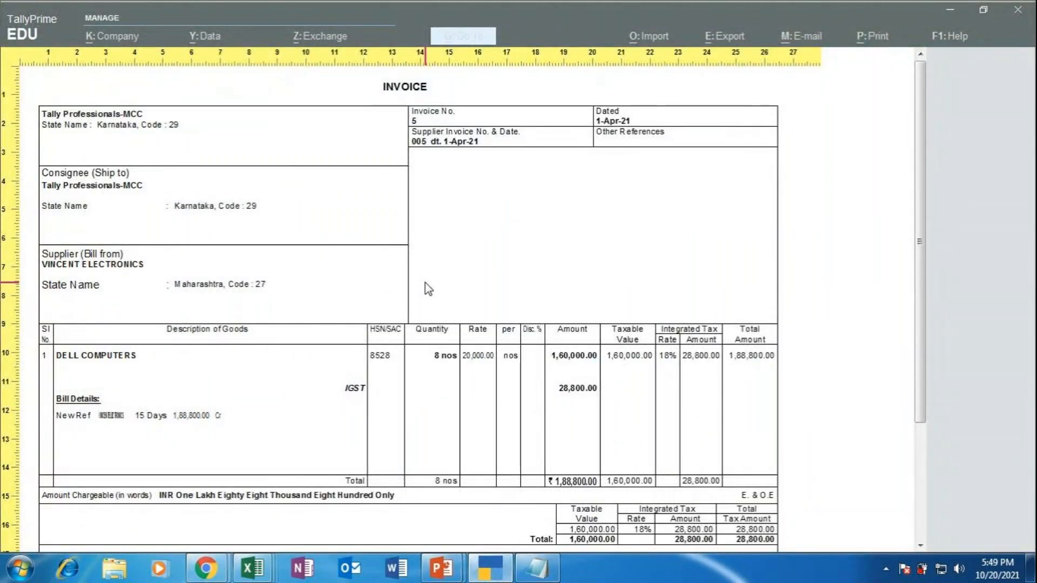
key(Escape)
Step: Exit the preview to the Day Book, reopen Vincent Electronics voucher 5, and bring up Print
key(Escape)
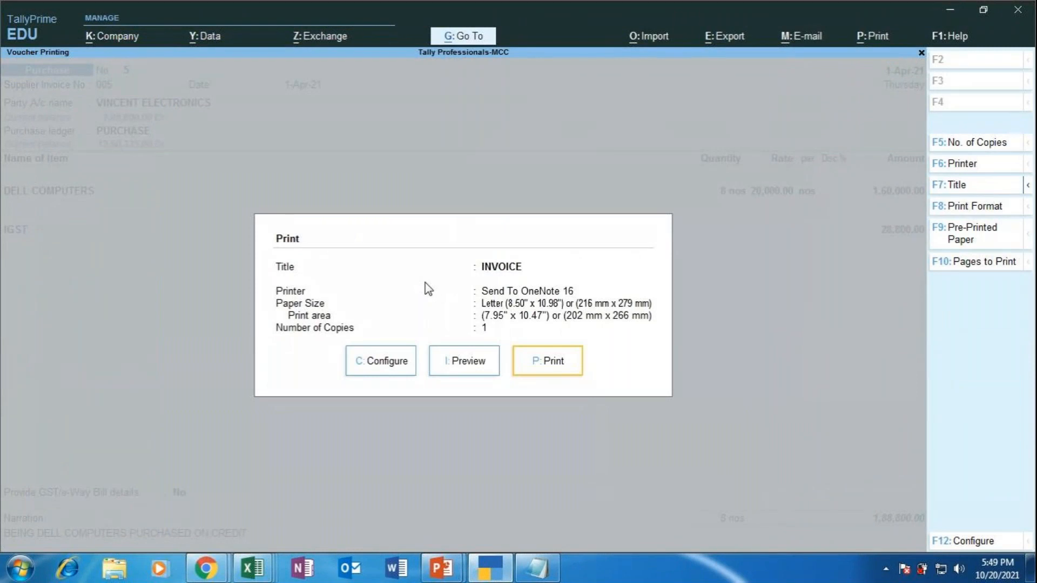
key(Escape)
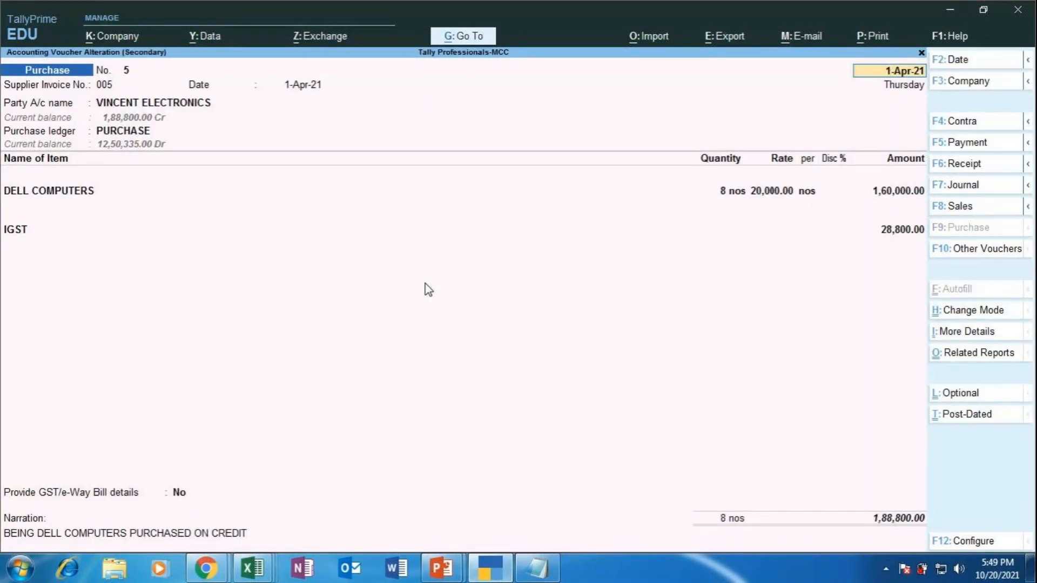
key(BackSpace)
key(Escape)
key(y)
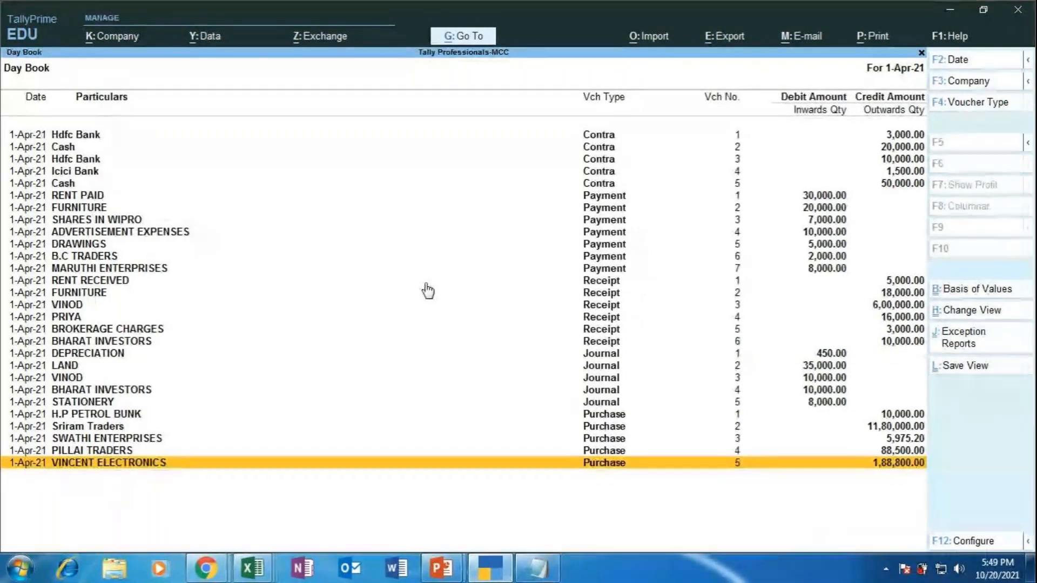
key(Return)
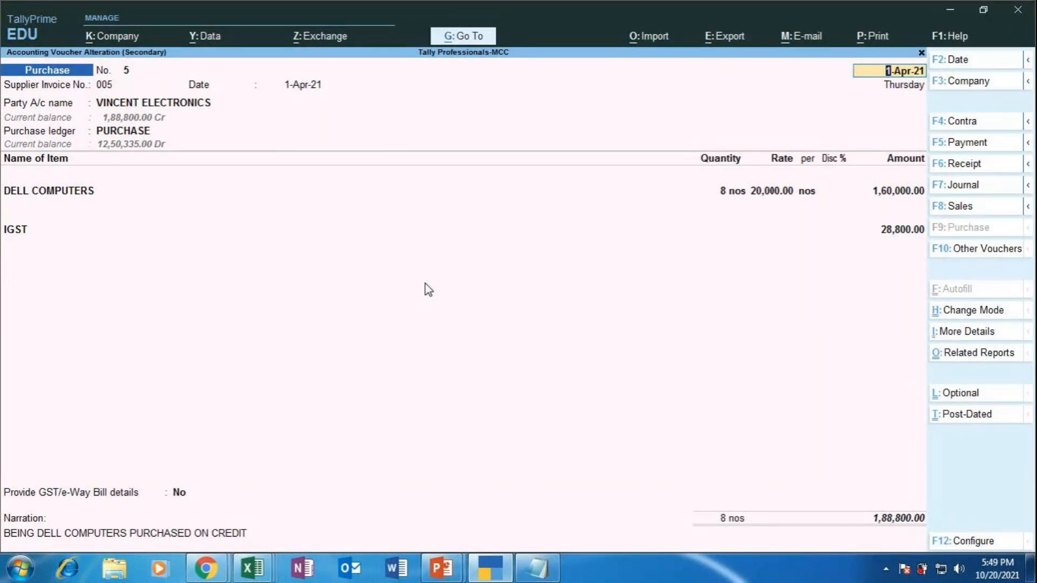
key(alt)
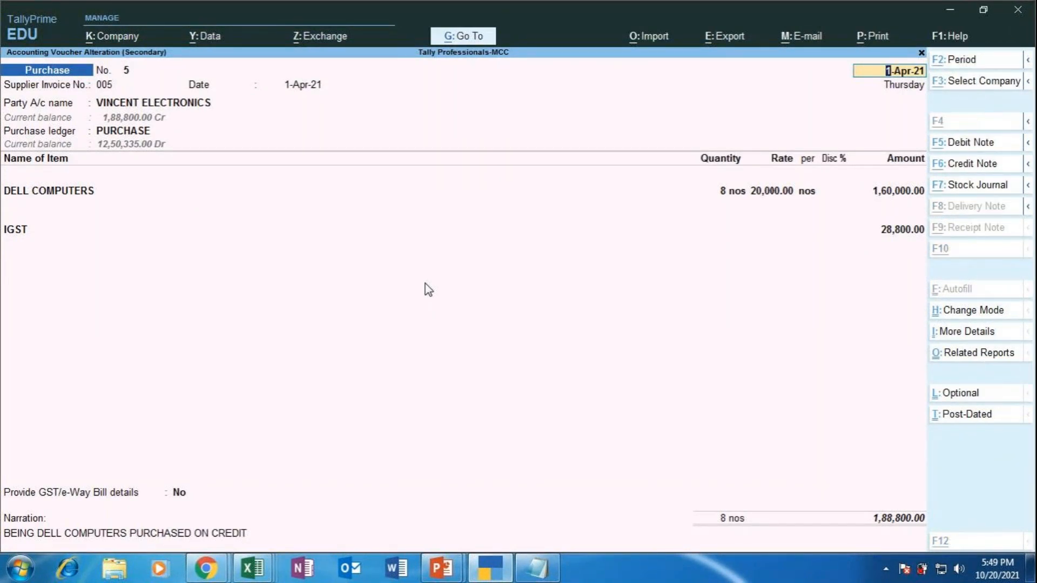
key(alt+p)
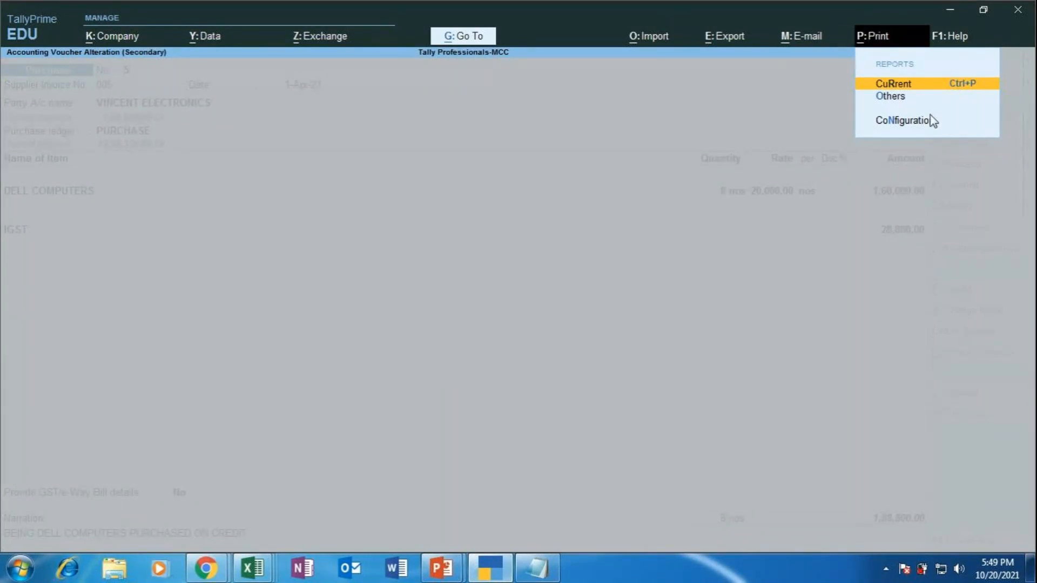
Step: Preview the current voucher's invoice and zoom it to fill the window
key(Return)
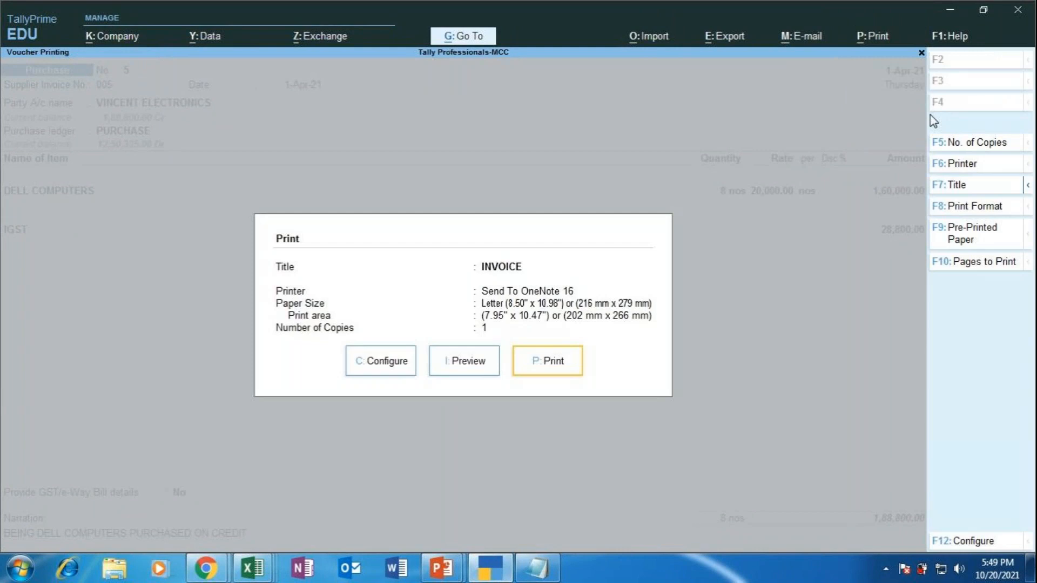
key(Left)
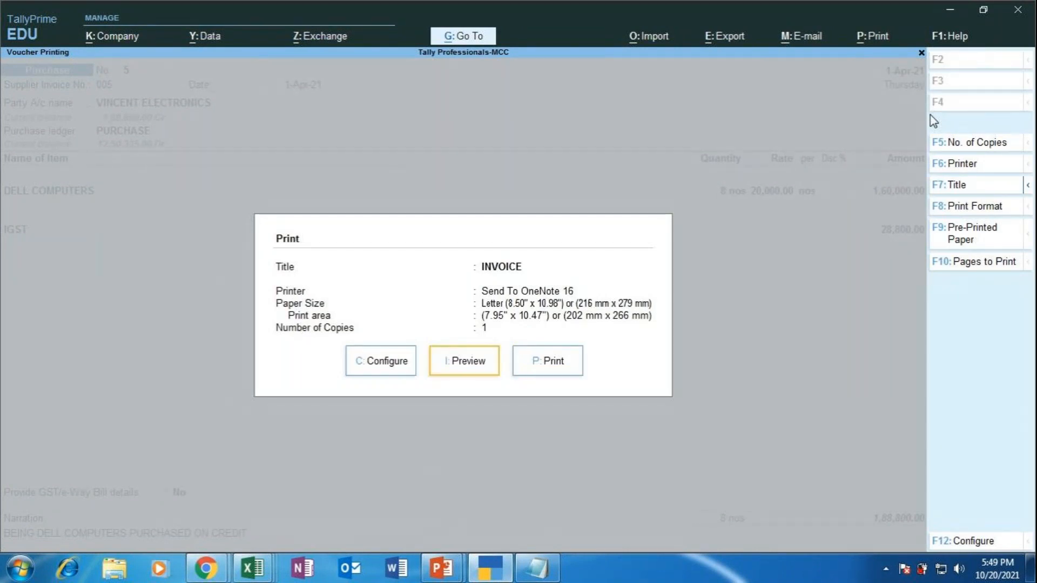
key(Return)
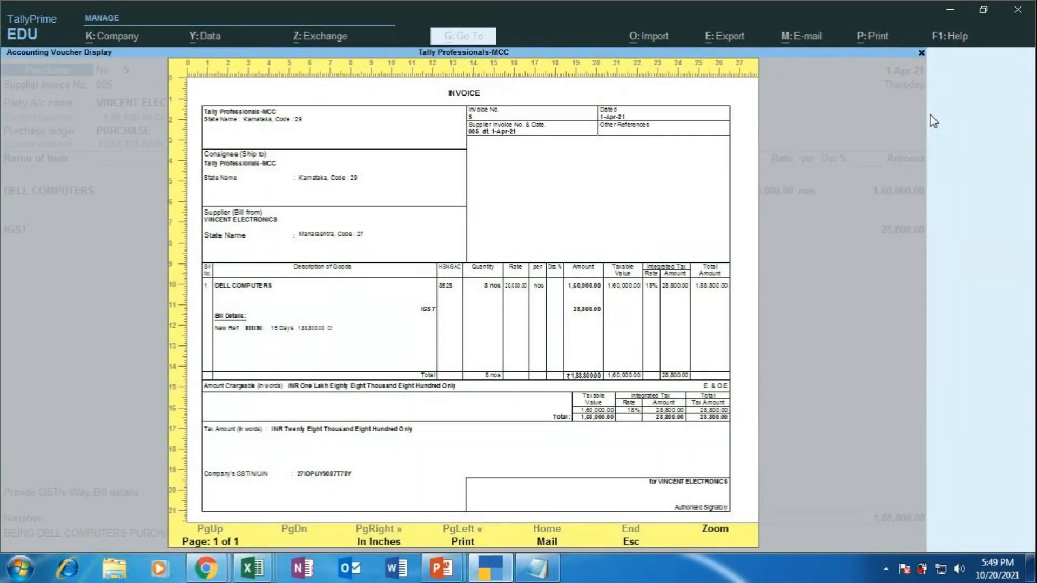
key(alt+z)
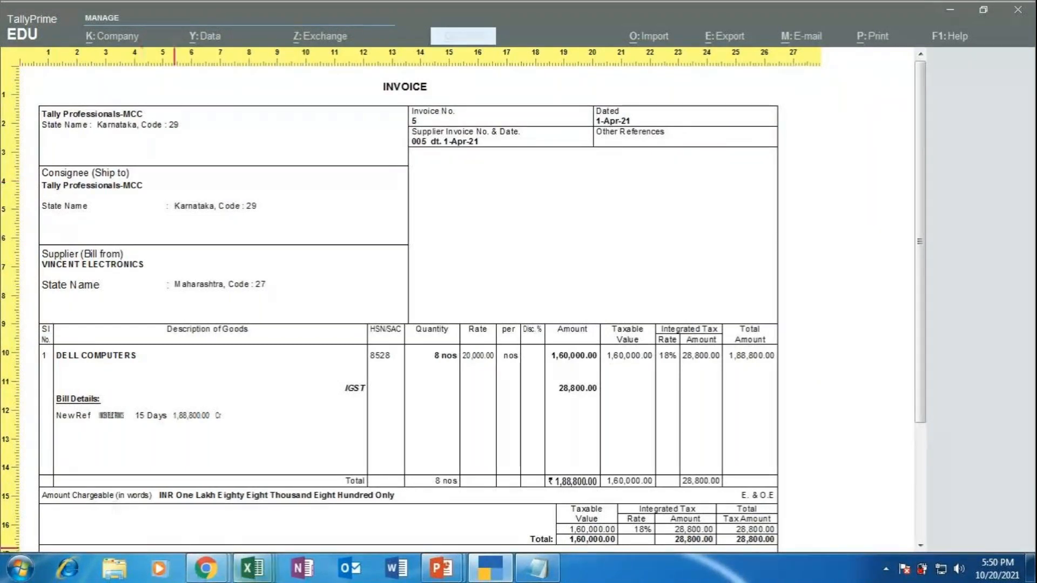
Step: Switch briefly to the GoToMeeting window and back to the invoice preview
mouse_move(215, 576)
click(151, 478)
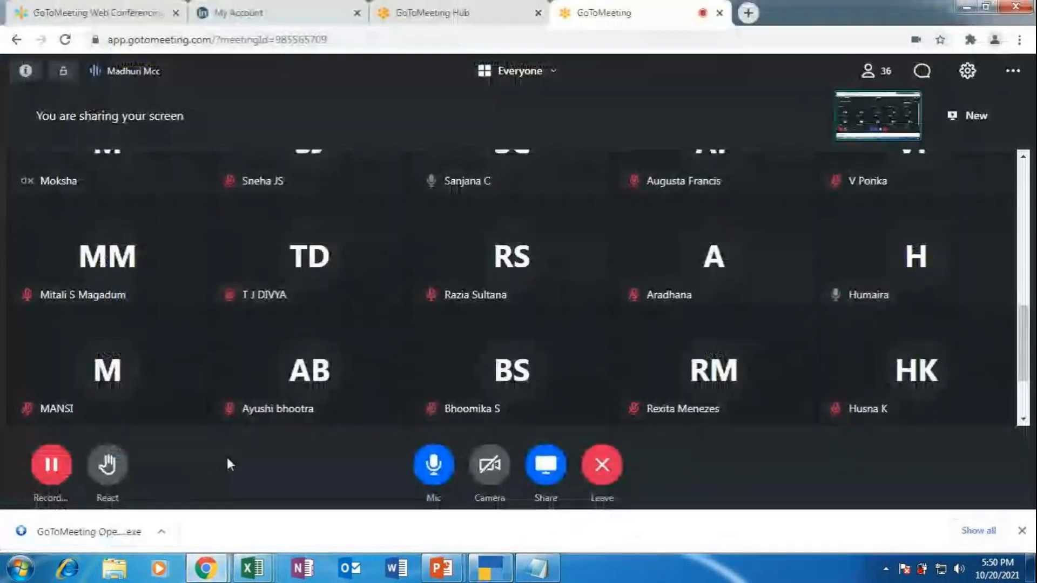
click(496, 571)
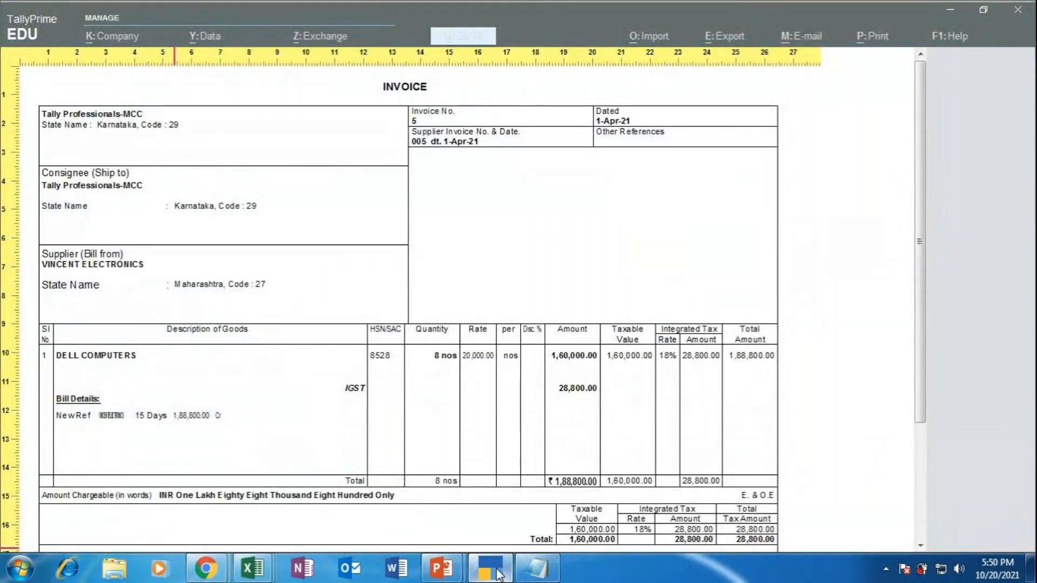
Step: Close the invoice preview, voucher and Day Book back to Gateway of Tally
key(Escape)
key(Escape)
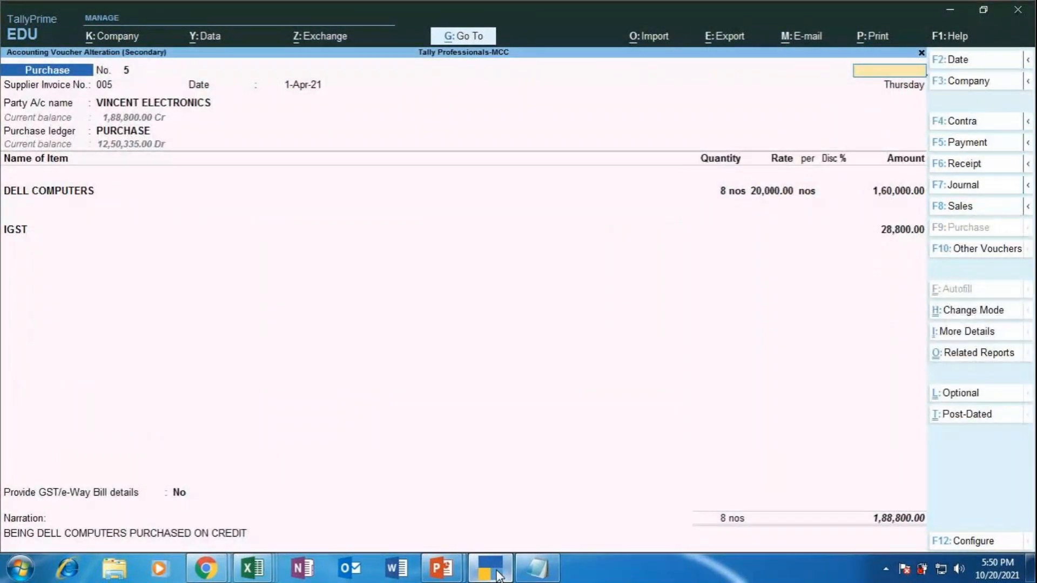
key(Escape)
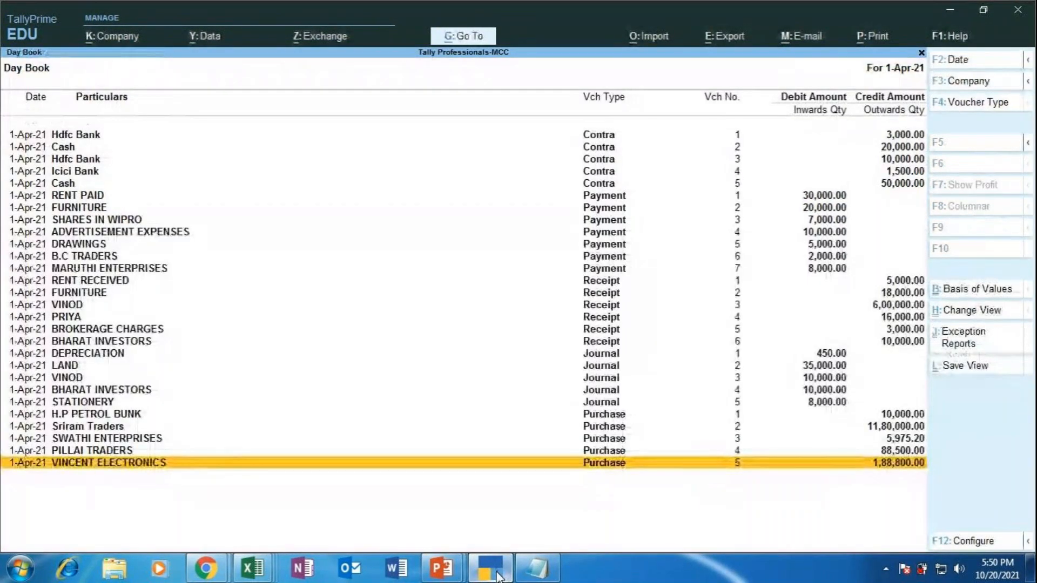
key(Escape)
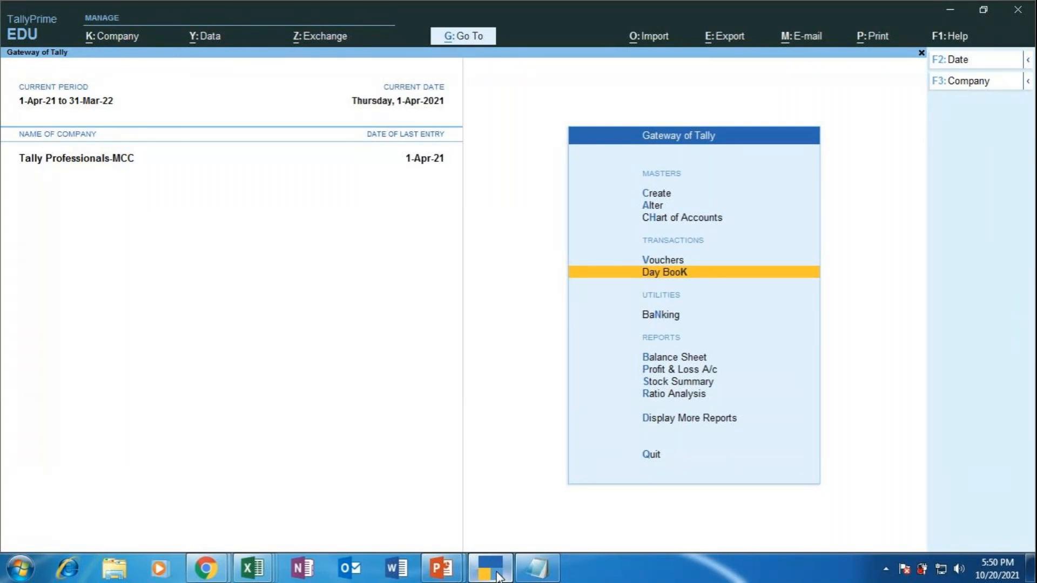
Step: Bring the MAPR presentation forward and present slide 45 full screen
click(441, 568)
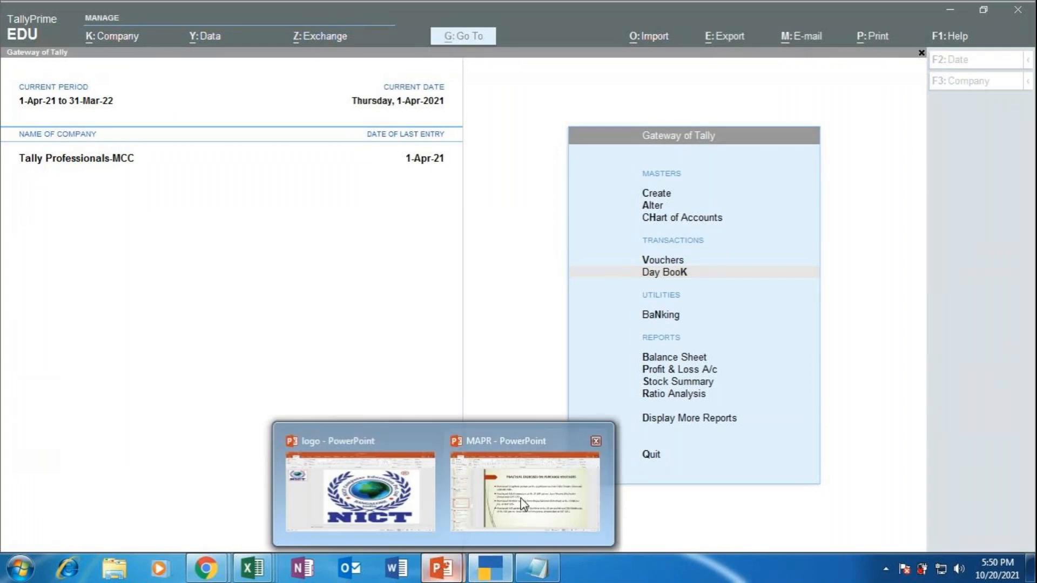
click(532, 491)
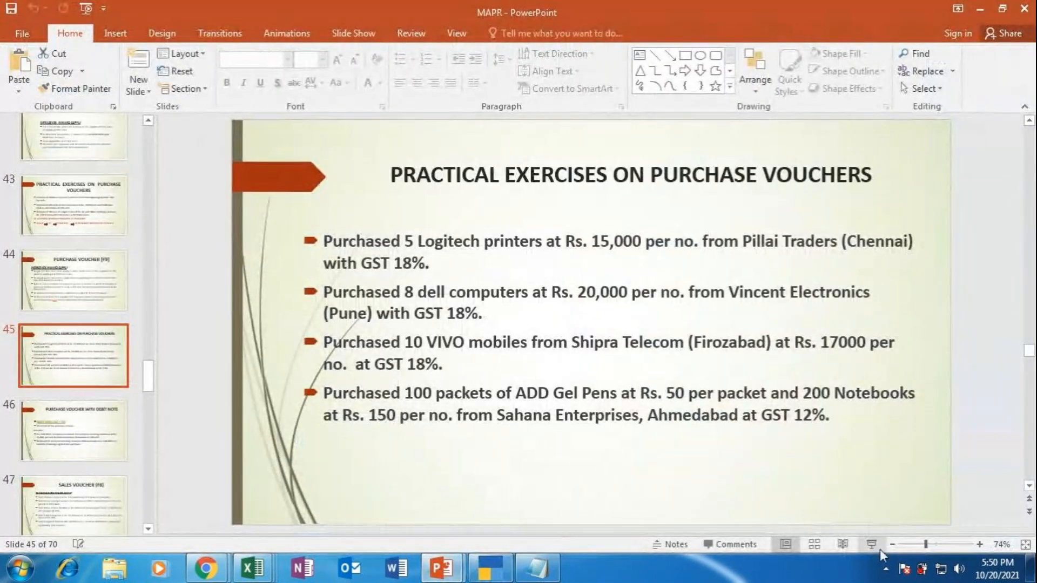
click(879, 549)
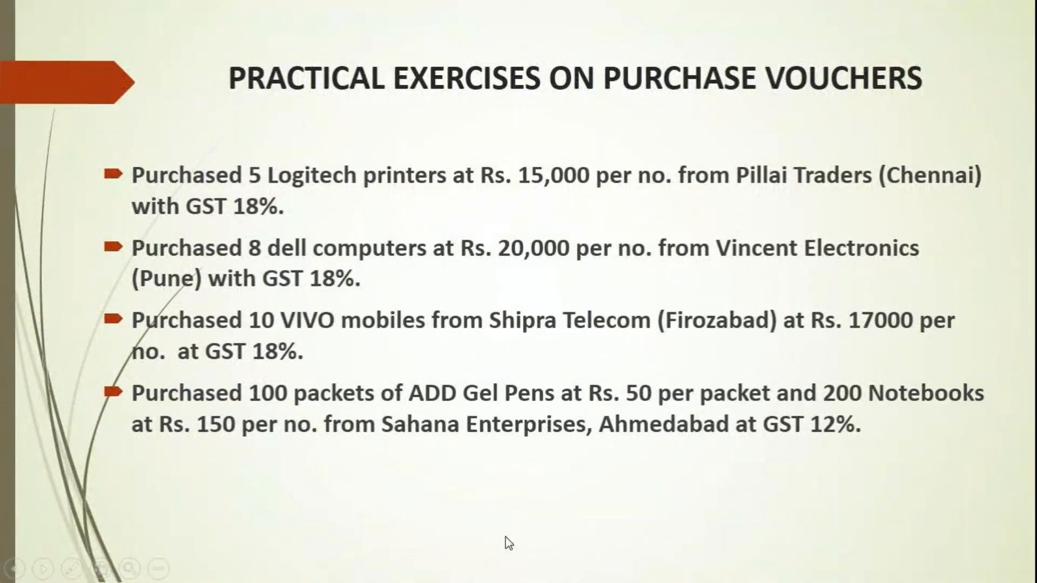
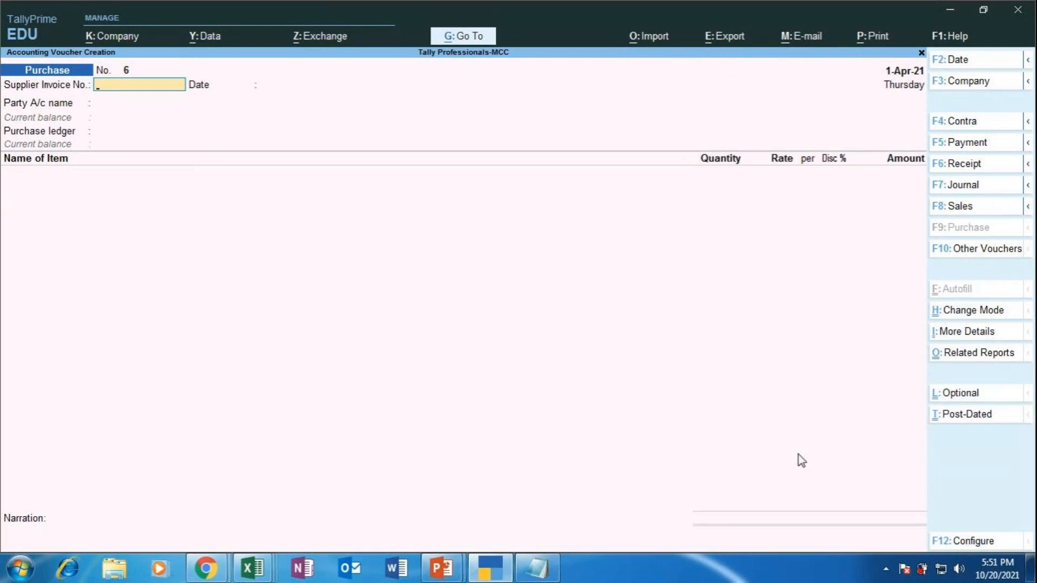
Step: Enter supplier invoice number 006 and keep the date 1-Apr-21
text(006)
key(Return)
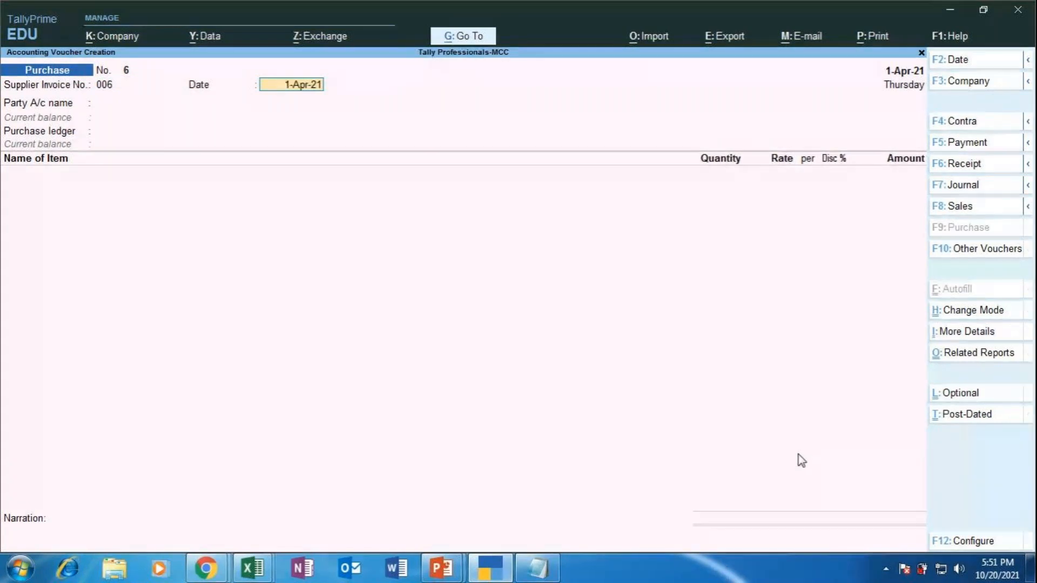
key(Return)
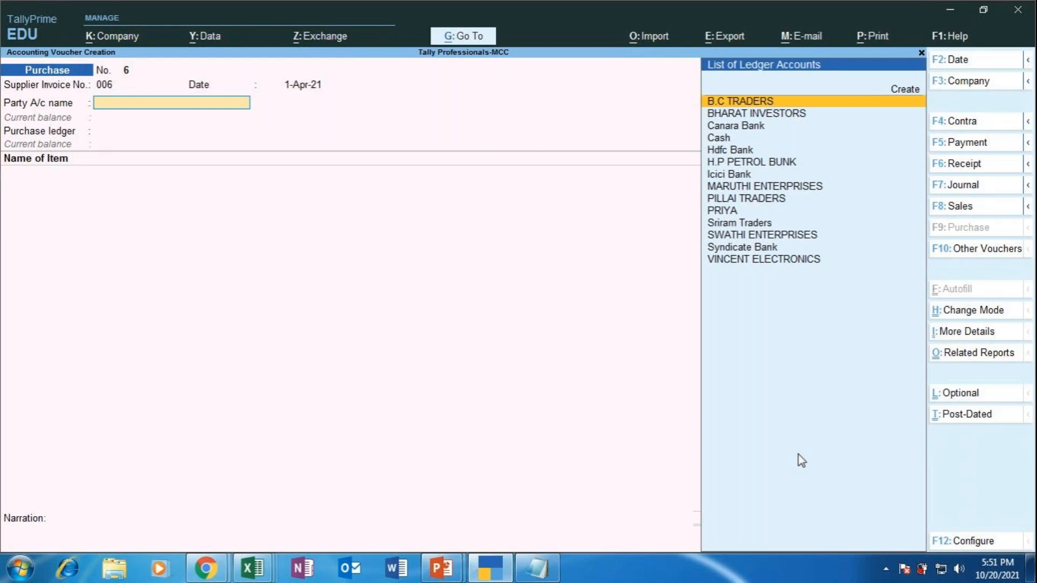
Step: Start a new party ledger from the ledger list, beginning the name 'Shipra'
key(Up)
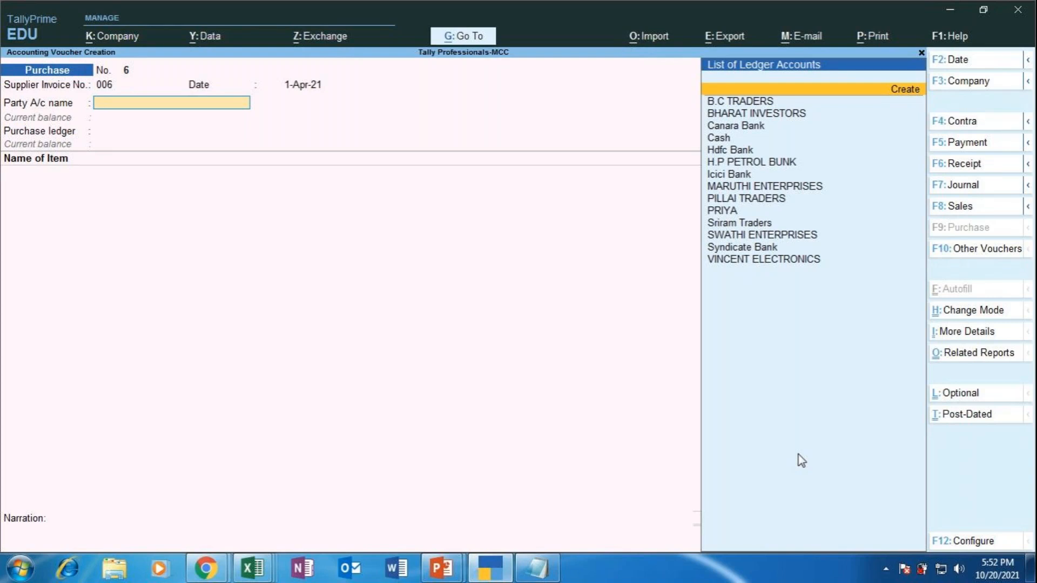
key(Return)
text(Shipra A)
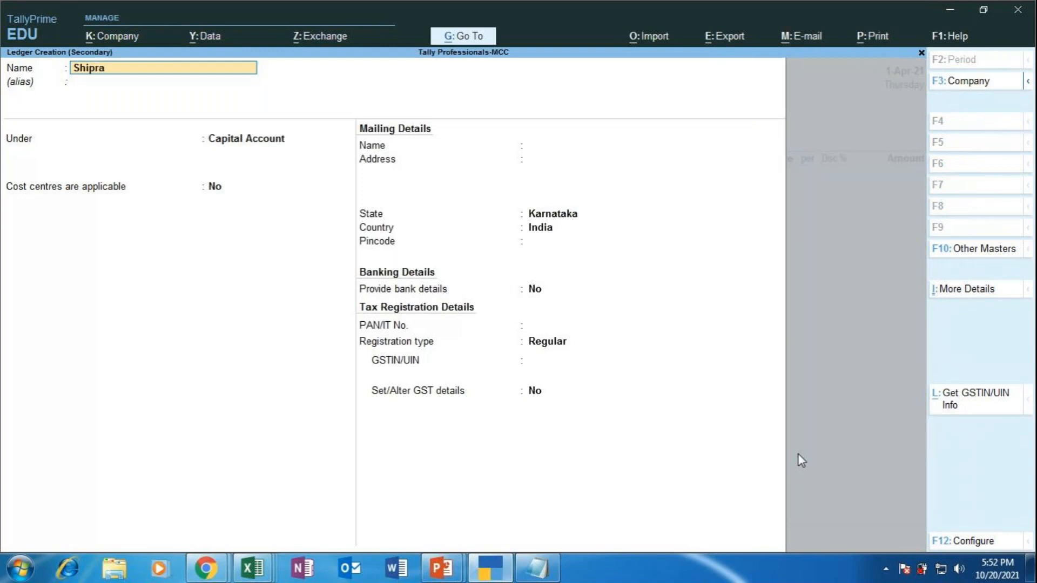
Step: Name the ledger Shipra Telecom under Sundry Creditors with bill-by-bill balances on
key(BackSpace)
text(Telecom)
key(Return)
key(Return)
text(Sund)
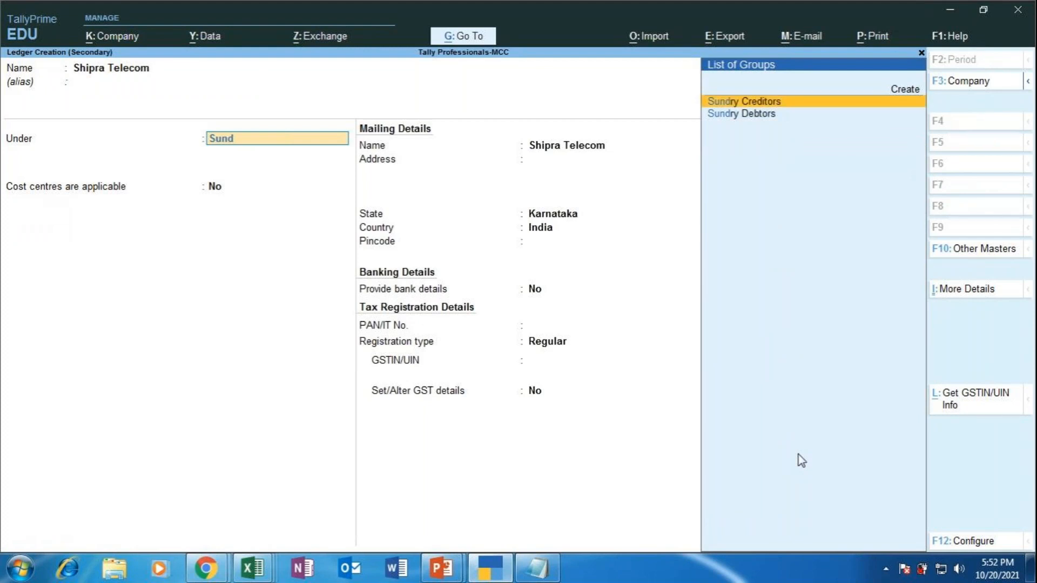
key(Return)
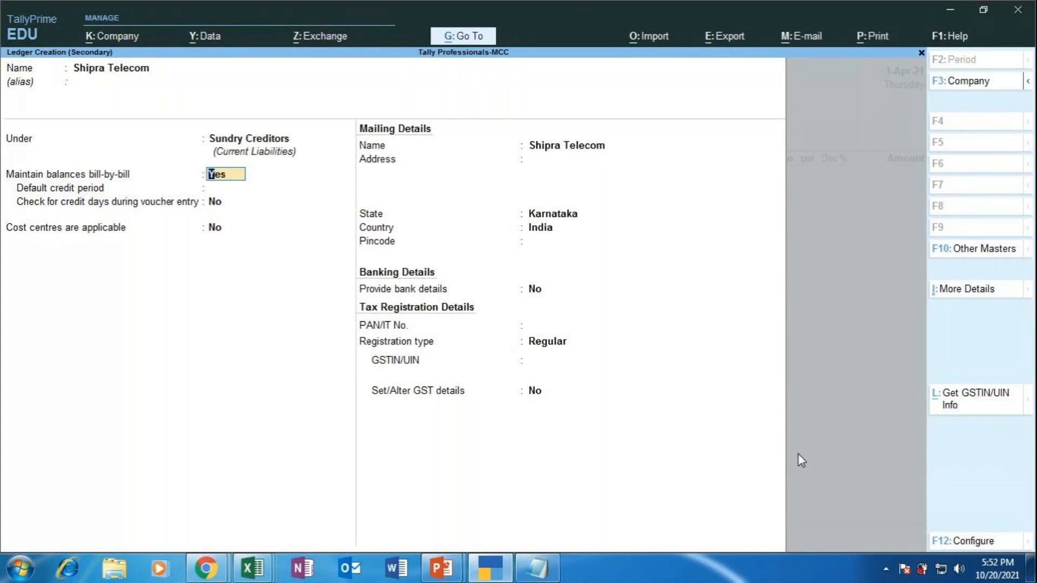
key(Return)
Step: Set the supplier's state to Delhi
key(Return)
key(Return)
key(Return)
key(Return)
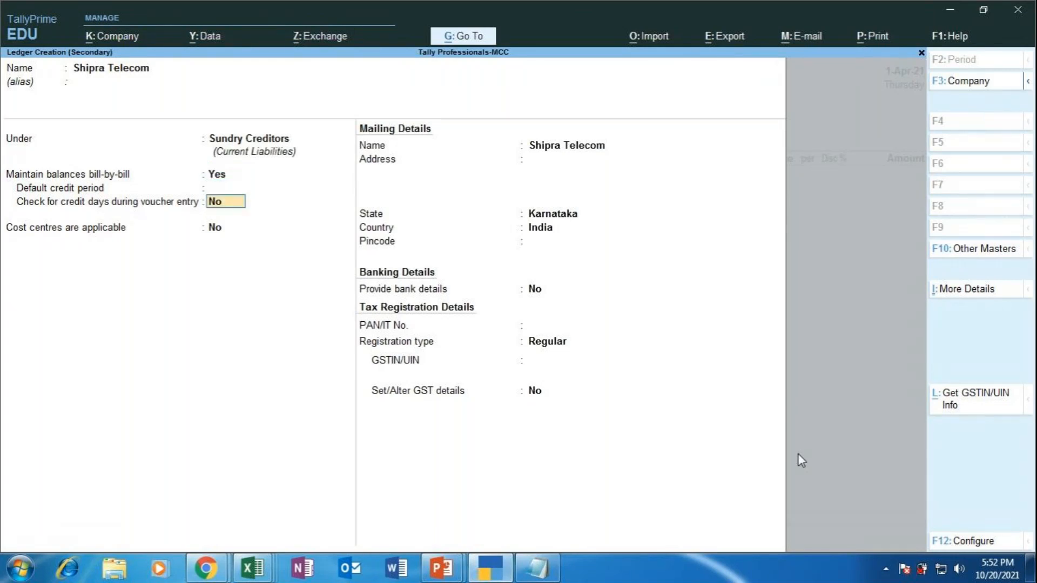
key(Return)
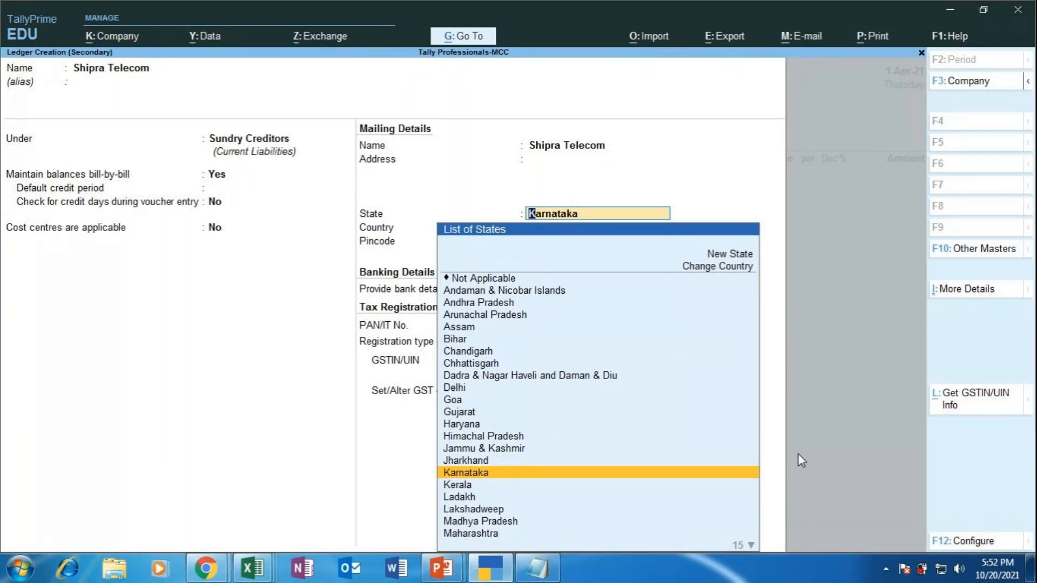
key(Up)
key(Up)
key(Up)
key(Up)
key(Up)
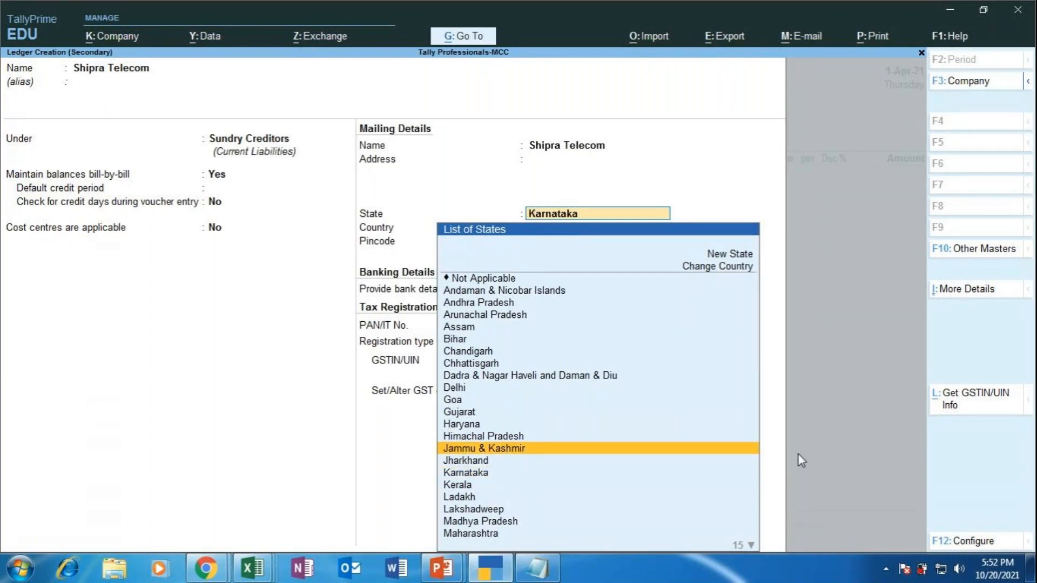
key(Up)
key(Up)
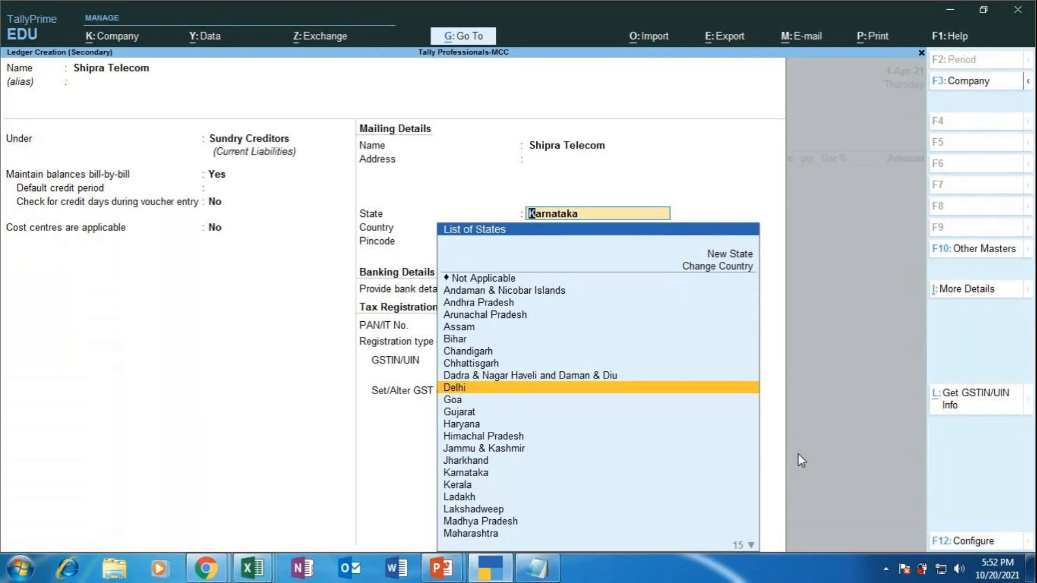
key(Return)
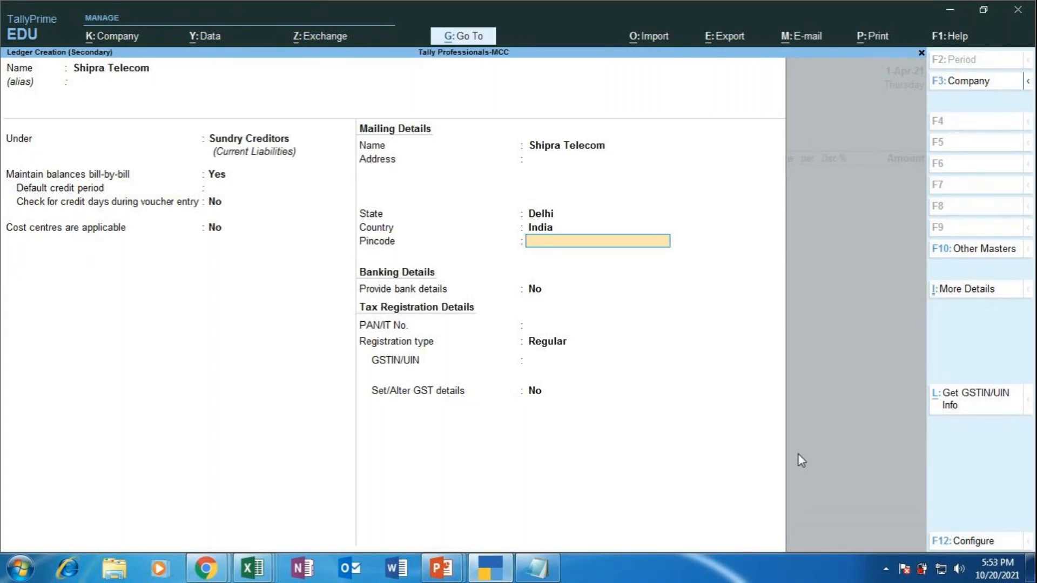
Step: Leave pincode, bank details and PAN blank, keeping Regular registration, and reach GSTIN/UIN
key(Return)
key(Return)
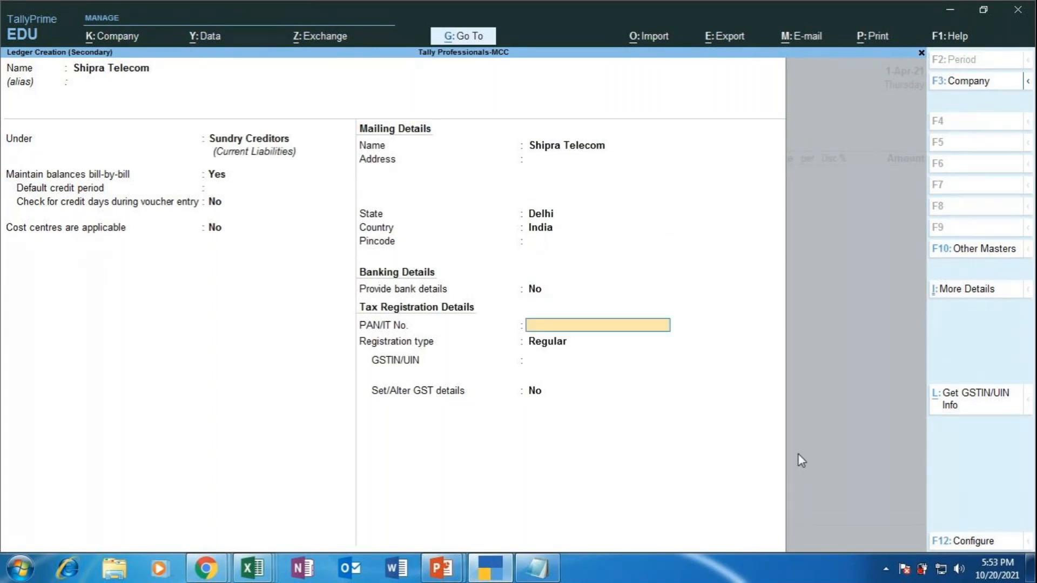
key(Return)
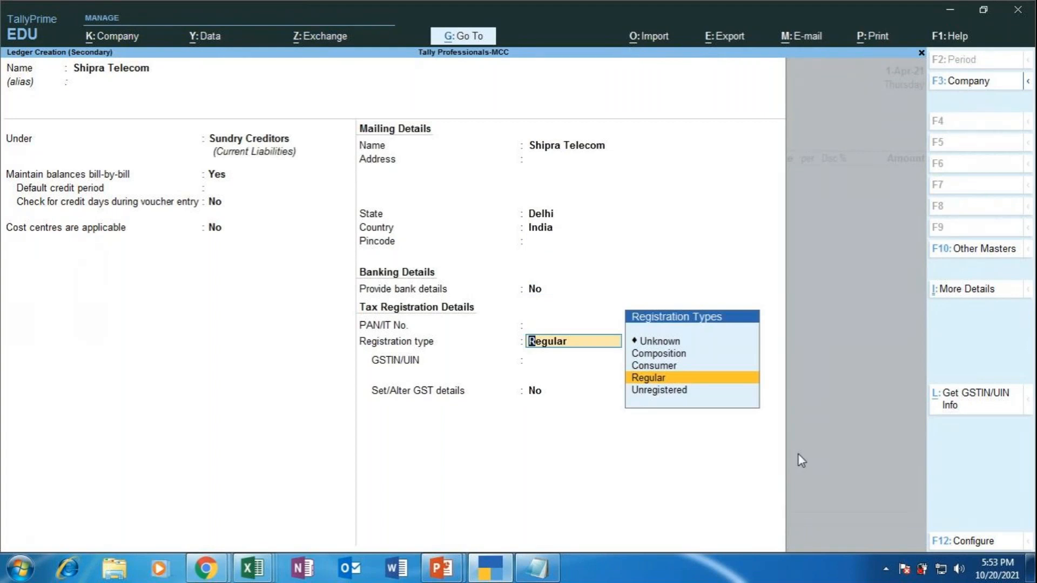
key(Return)
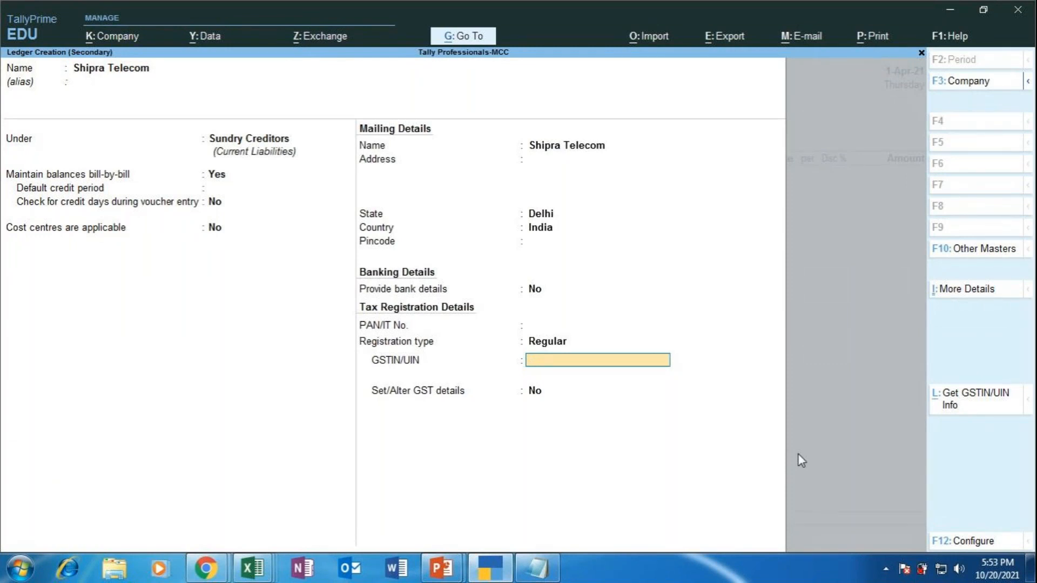
Step: In Chrome, search Google for 'state code list' in a new tab
mouse_move(204, 571)
click(135, 453)
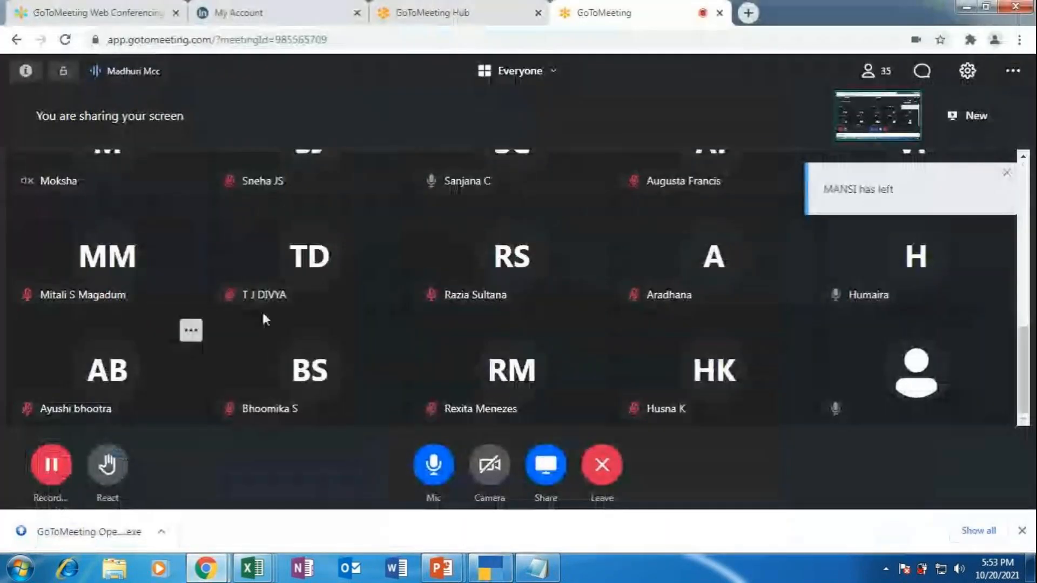
click(747, 13)
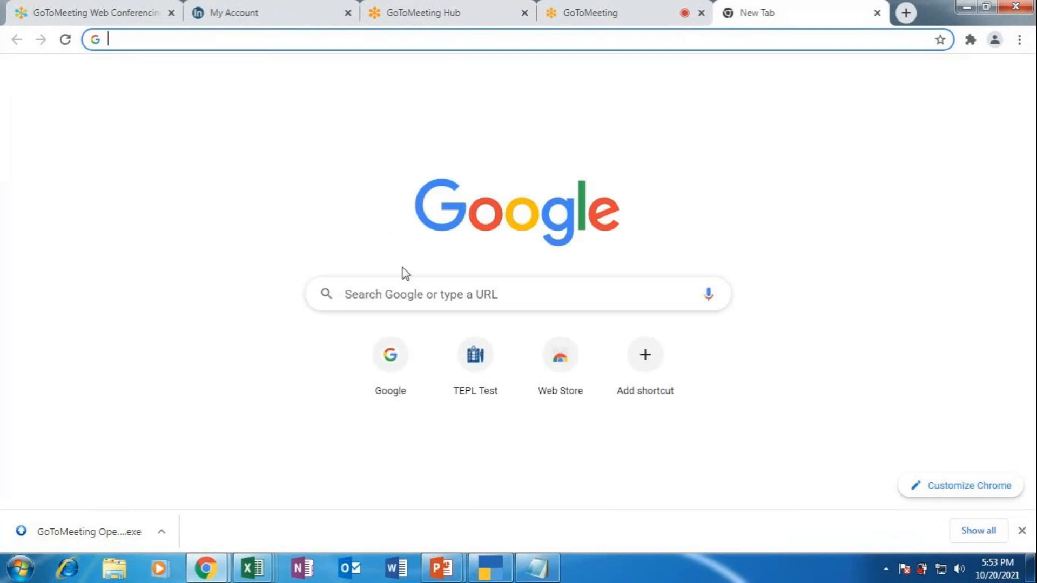
click(419, 297)
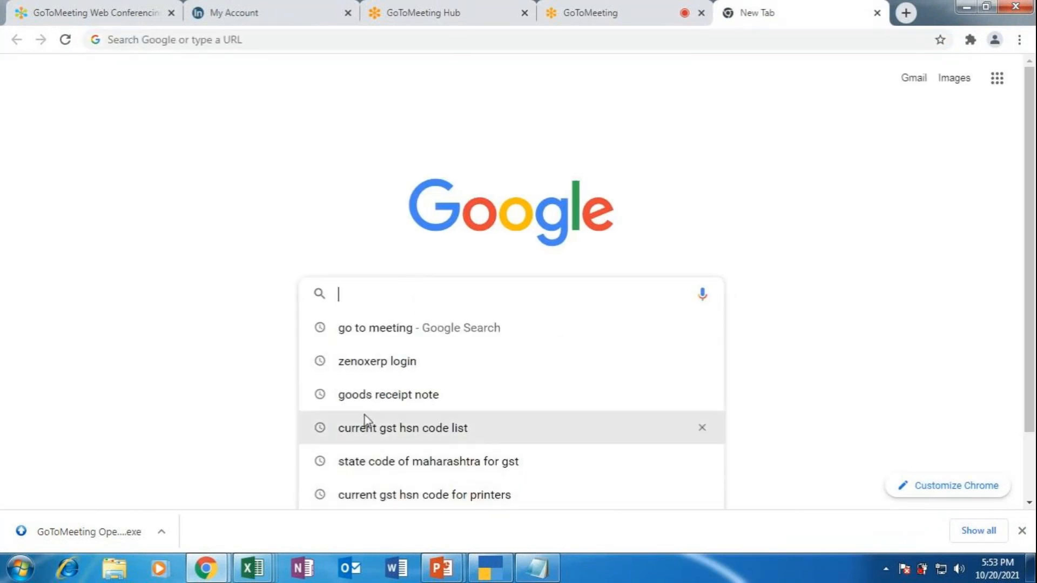
text(stat)
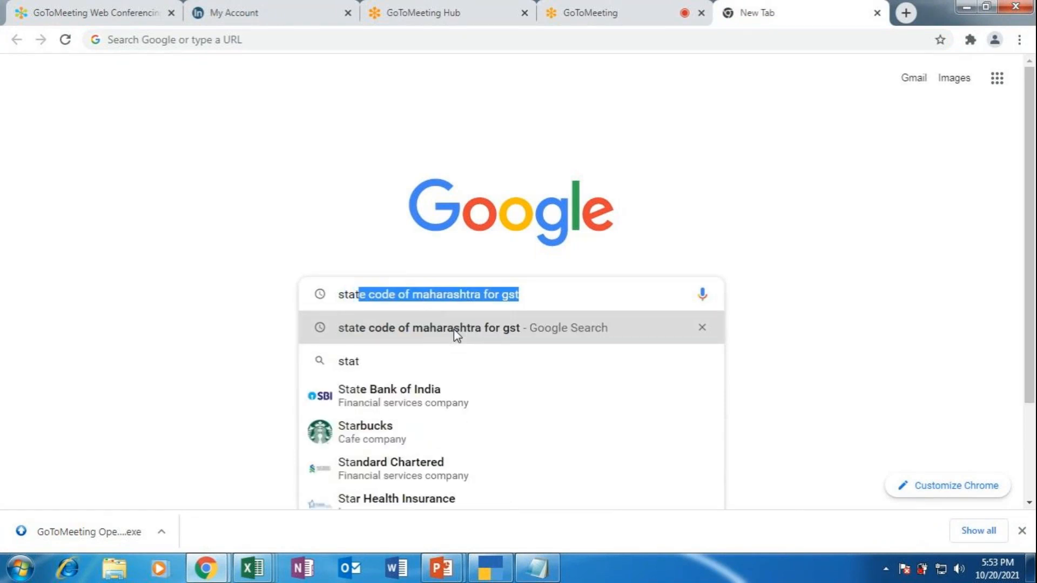
text(e code)
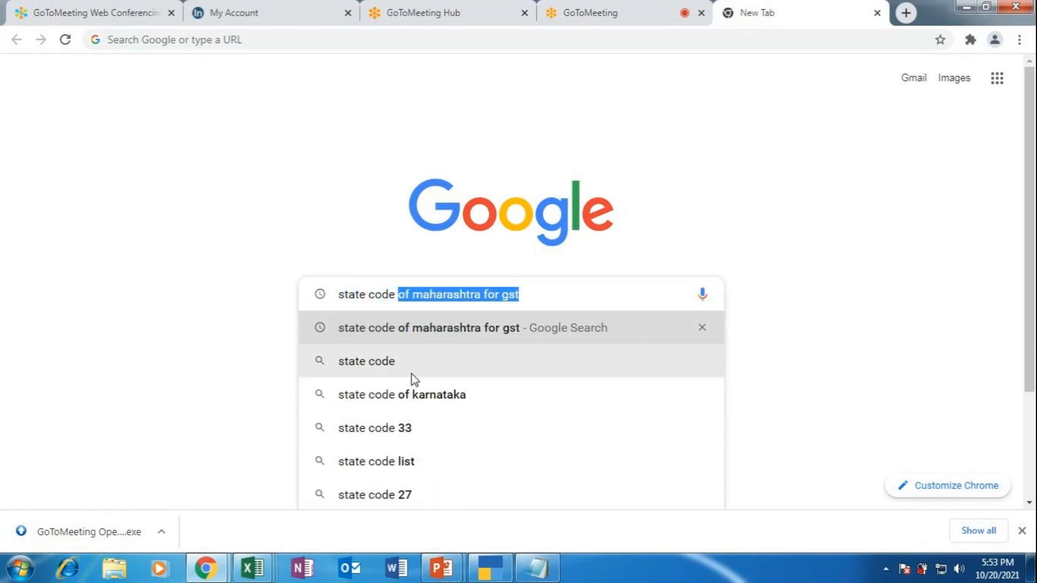
click(444, 465)
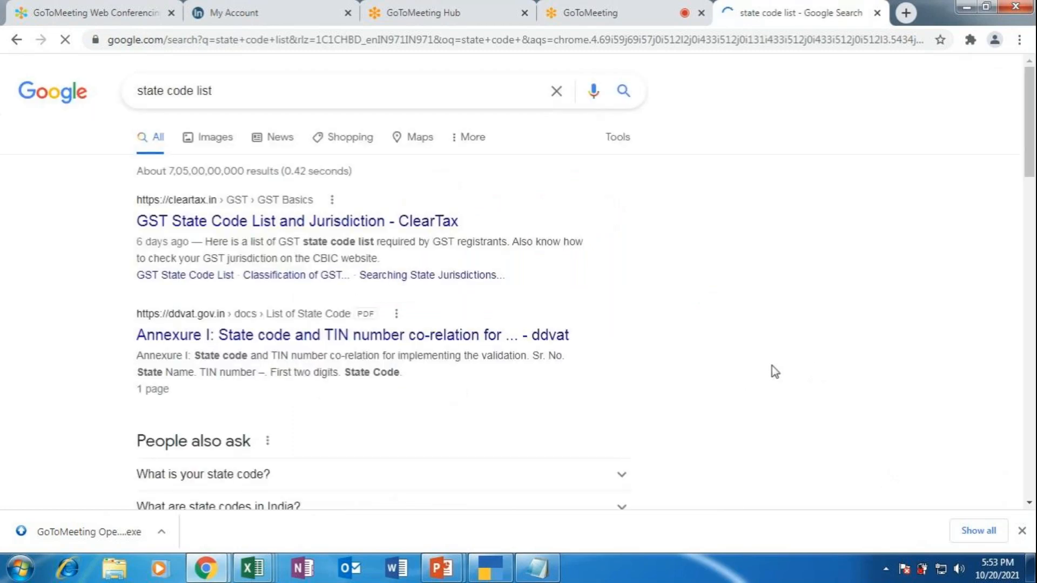
Step: Find Delhi's GST state code, 7, on ClearTax's list, then return to TallyPrime
click(367, 221)
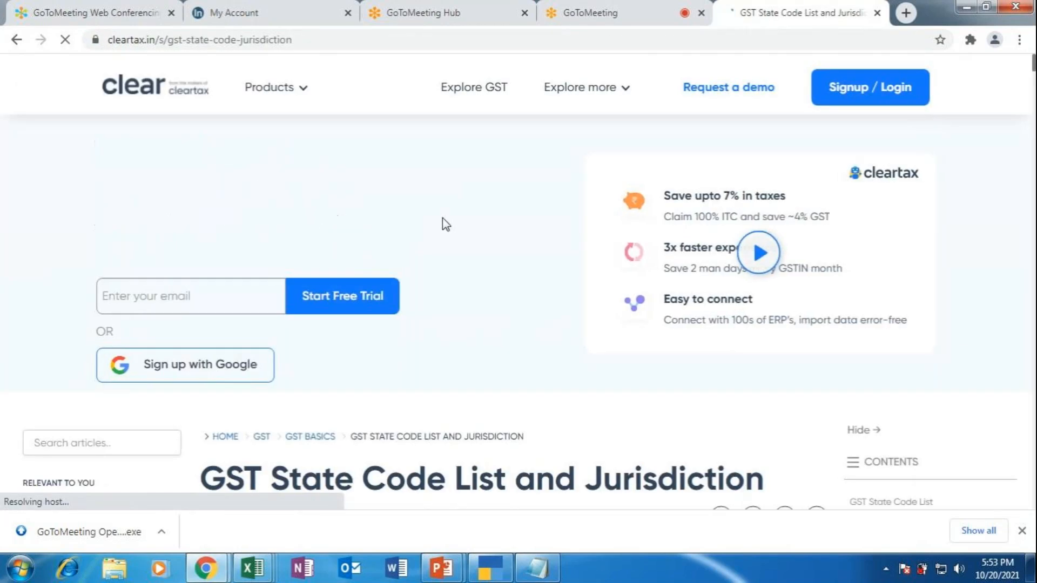
scroll(513, 271, down, 10)
scroll(519, 294, down, 12)
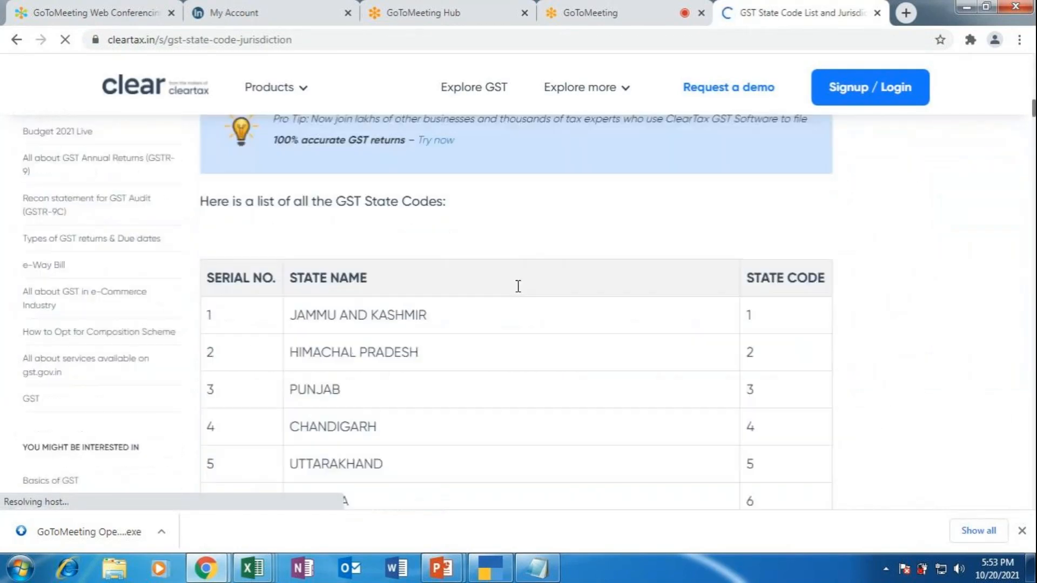
scroll(639, 304, up, 3)
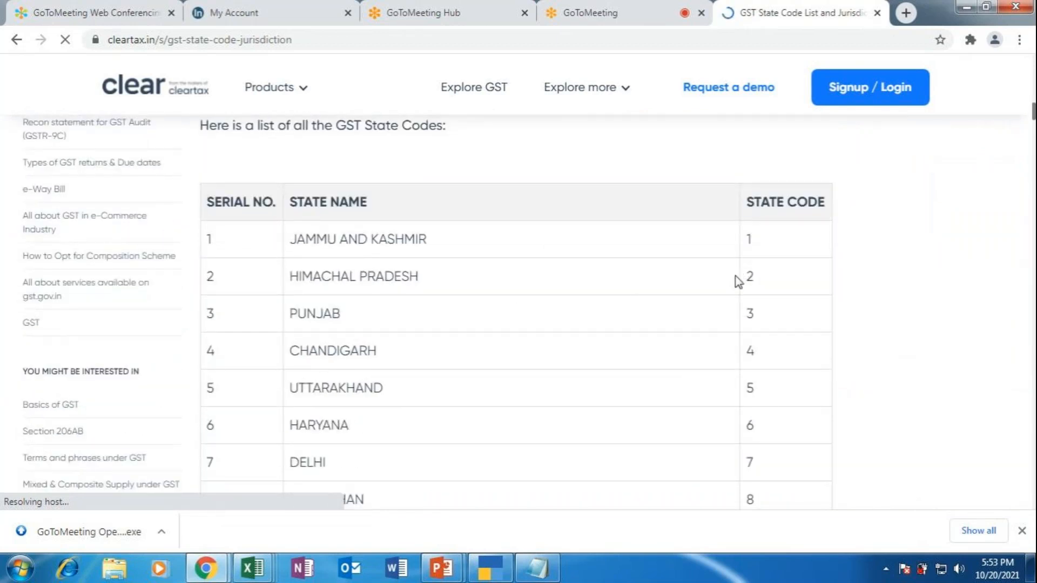
scroll(740, 273, down, 1)
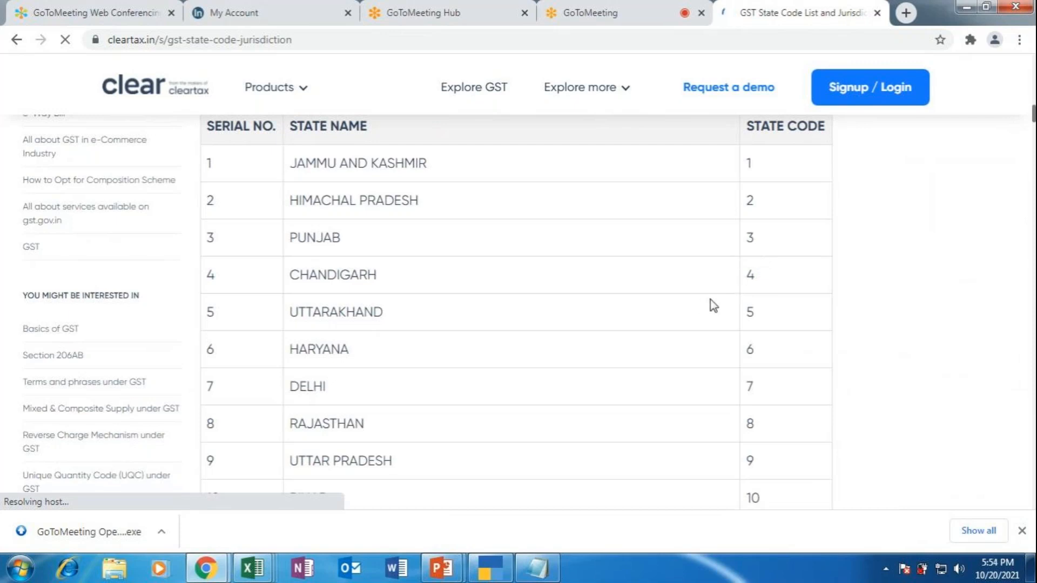
scroll(709, 300, down, 1)
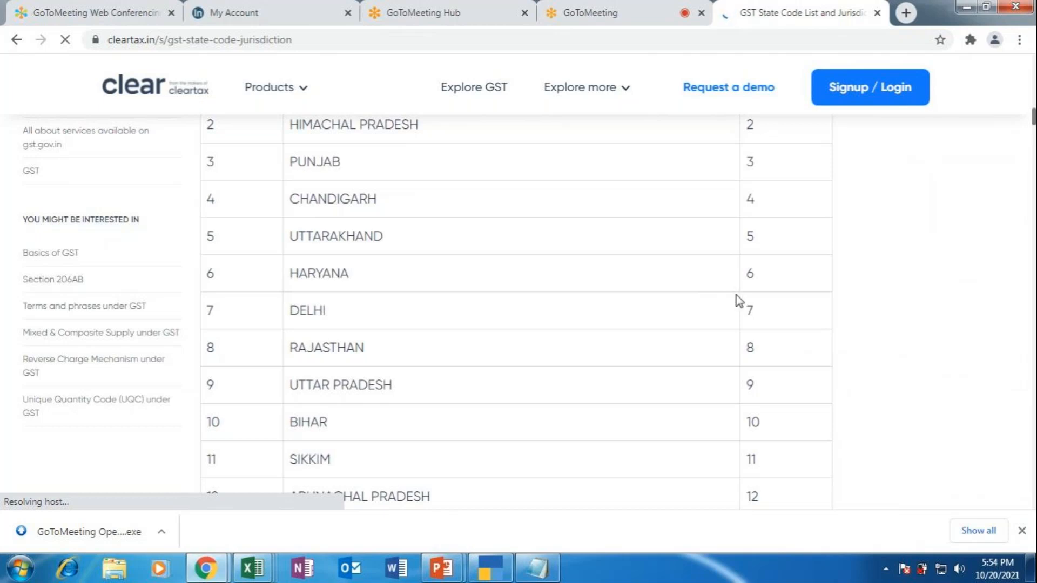
scroll(734, 298, down, 1)
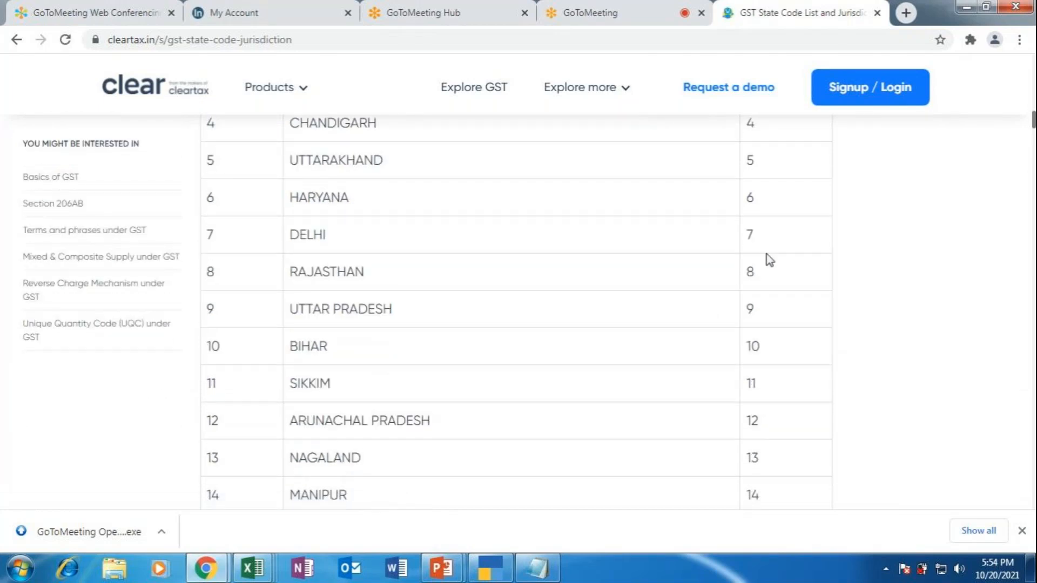
scroll(765, 260, up, 5)
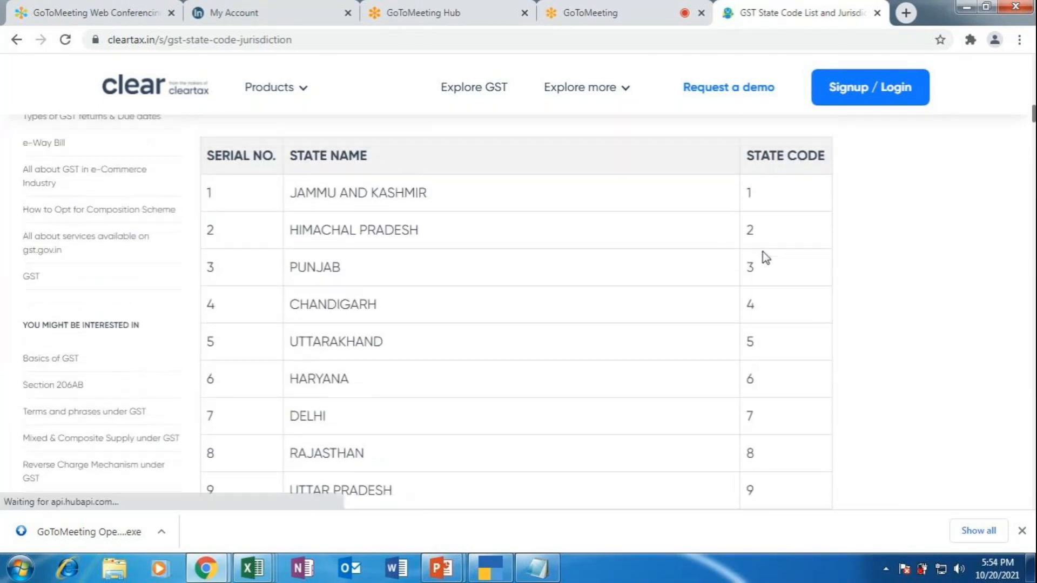
scroll(763, 269, down, 5)
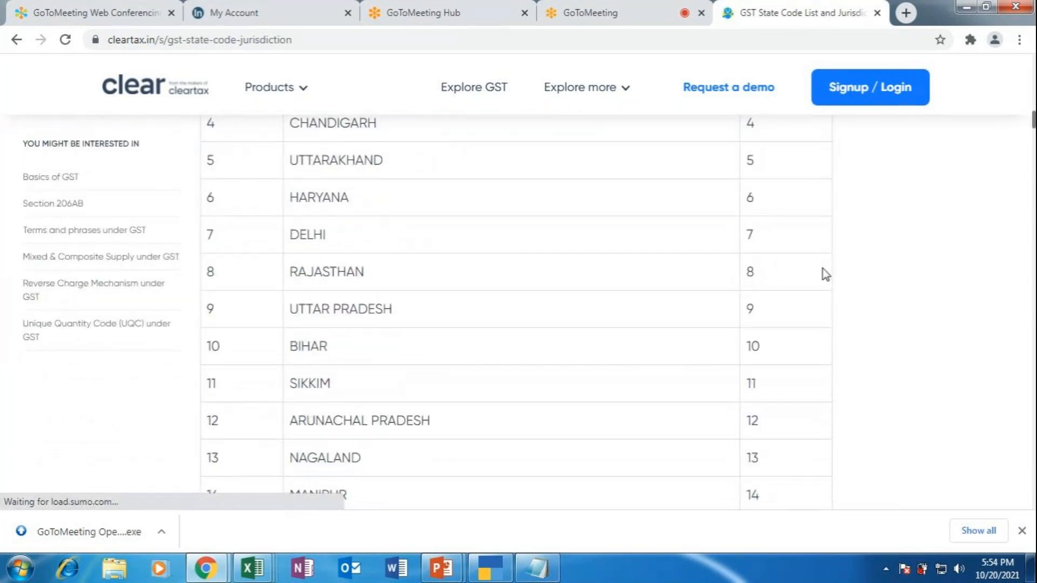
click(478, 564)
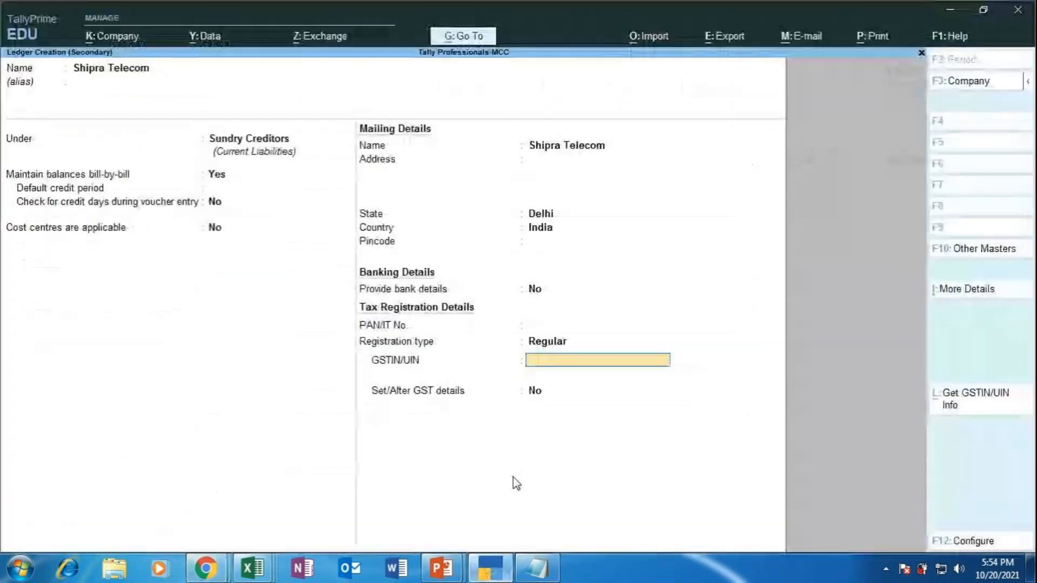
Step: Enter Shipra Telecom's GSTIN as 07KLJHG9087YRT5
text(07)
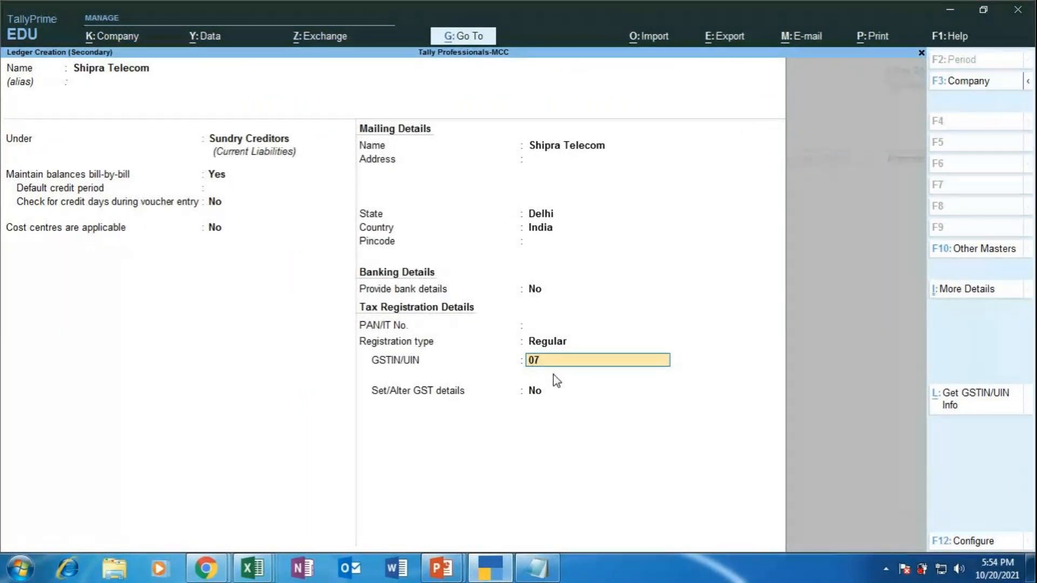
text(KLJHG9087)
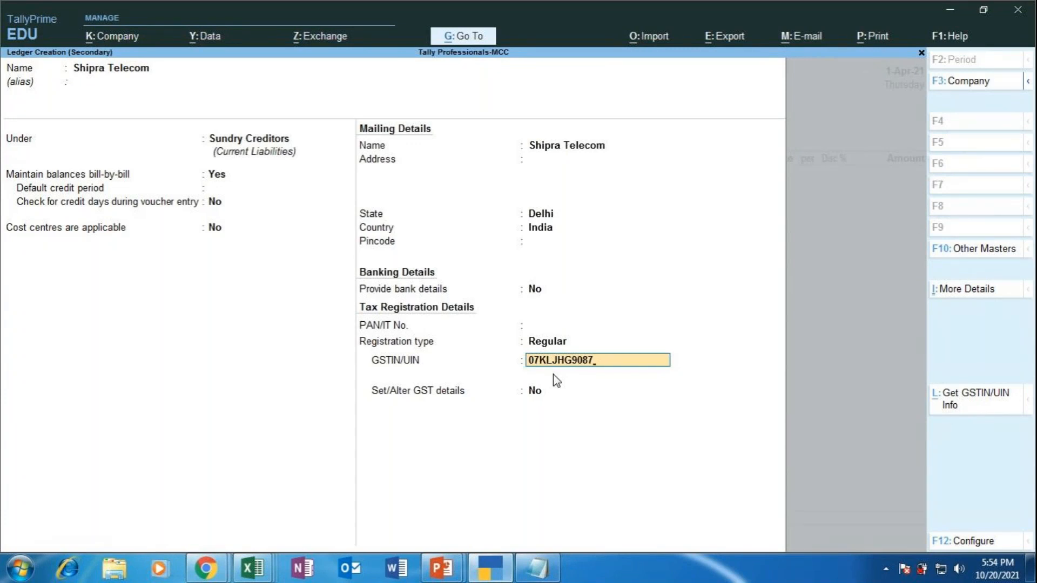
text(Y)
text(RT5)
key(Return)
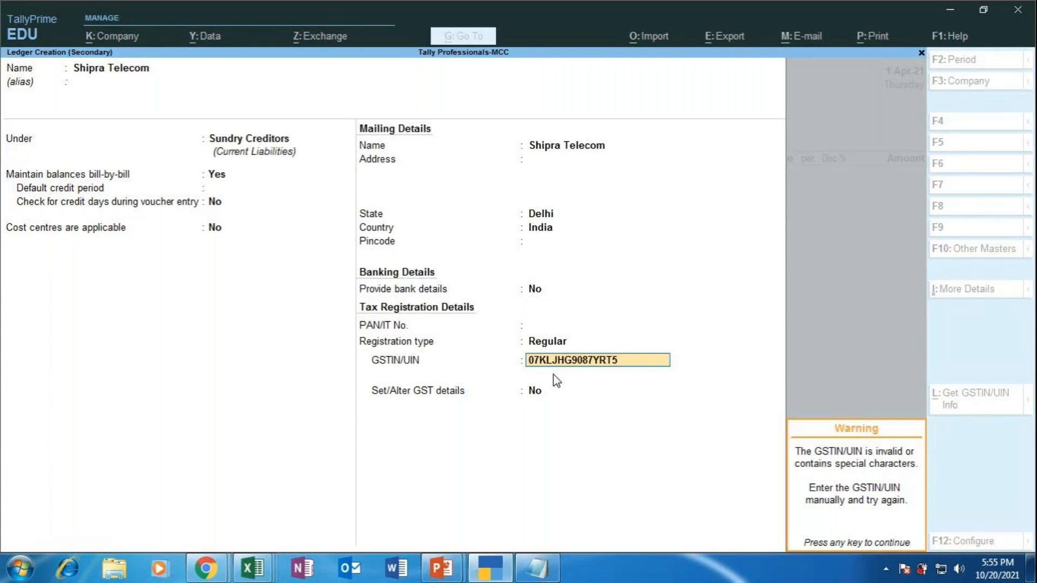
Step: Dismiss the GSTIN warning and set 'Set/Alter GST details' to Yes
key(Return)
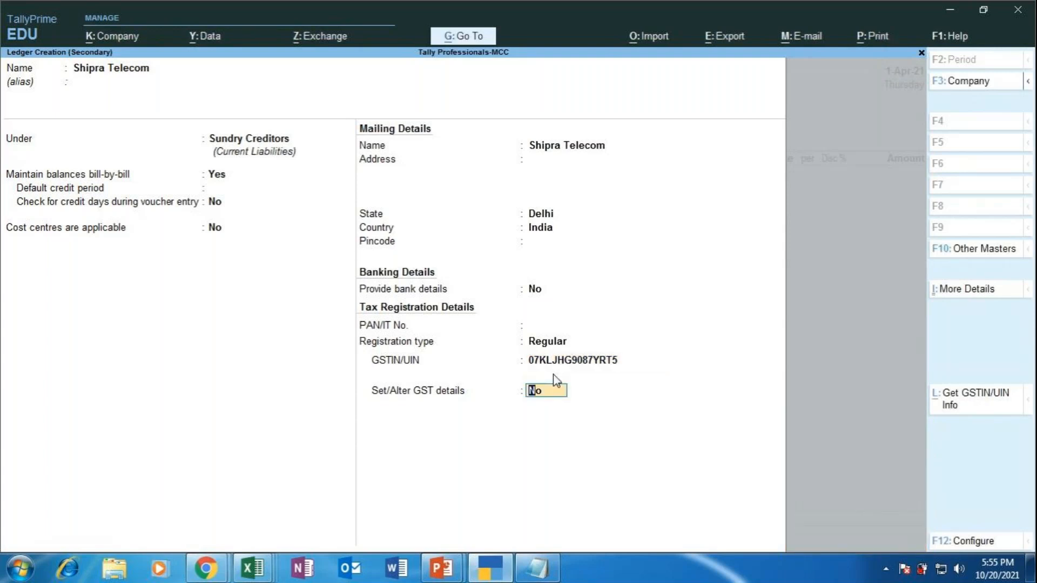
text(y)
key(Return)
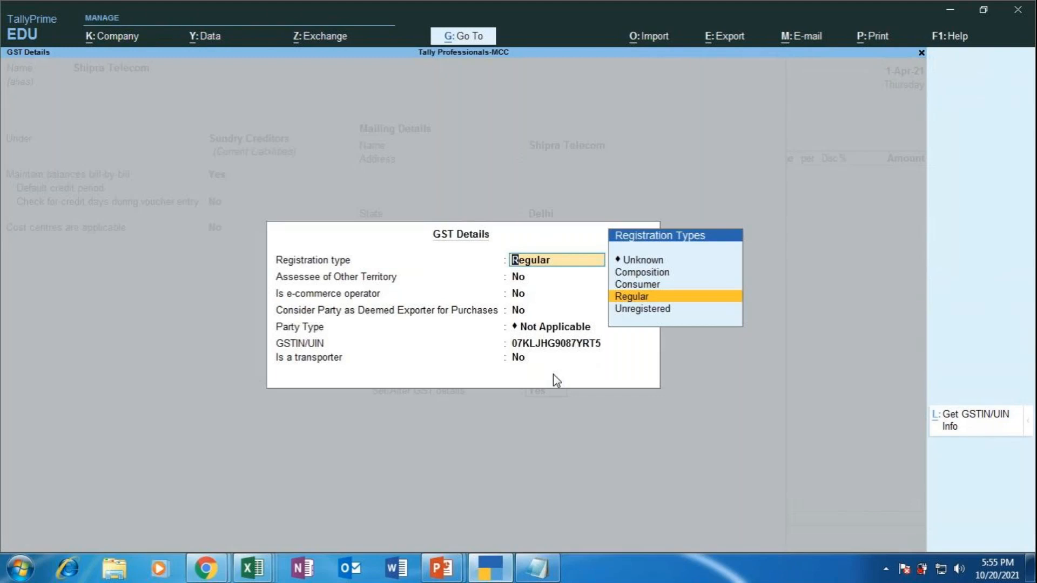
Step: Keep Regular registration, No special statuses, Not Applicable party type, and save the Shipra Telecom ledger
key(Return)
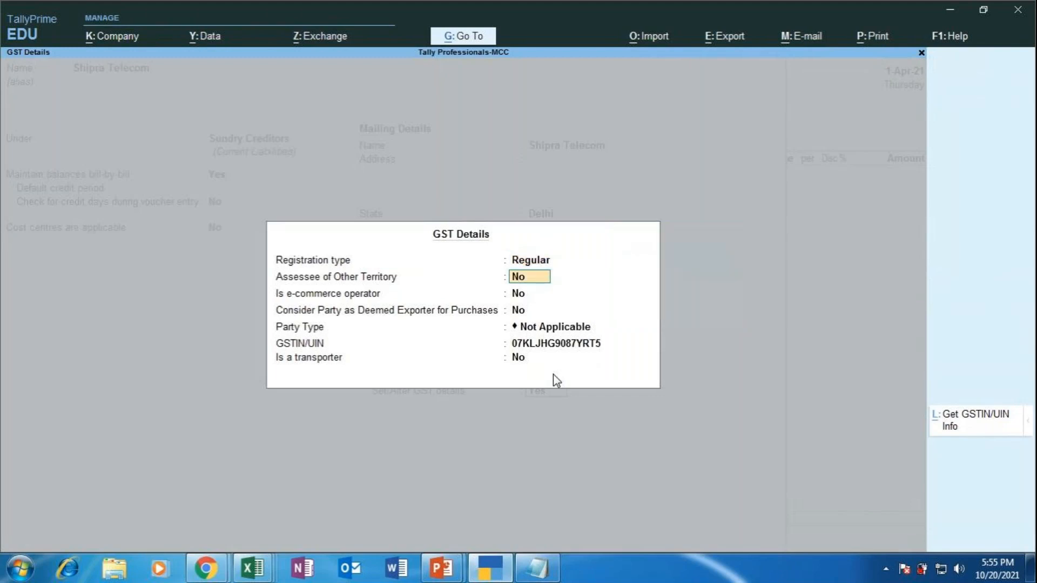
key(Return)
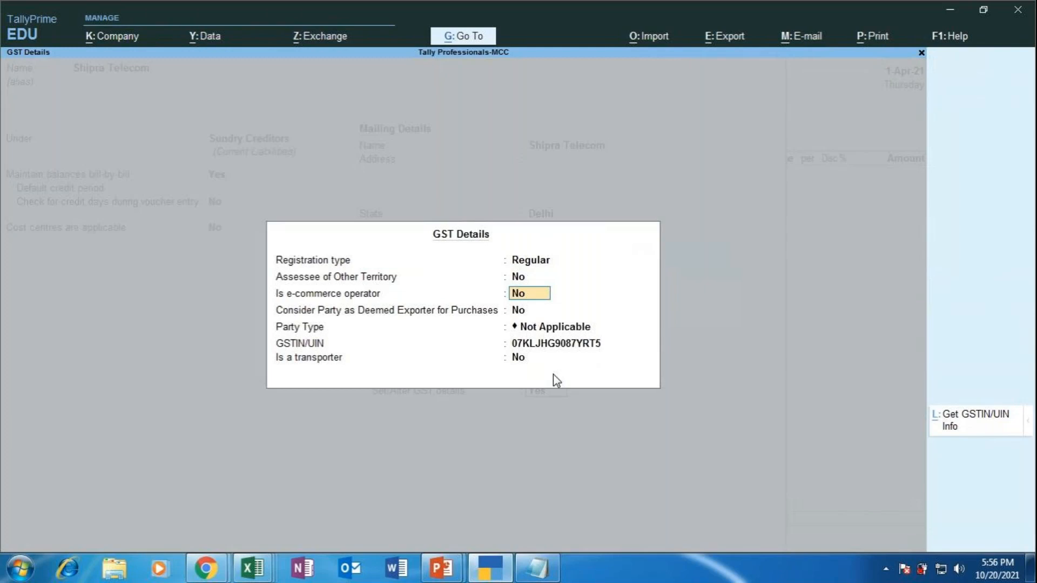
key(Return)
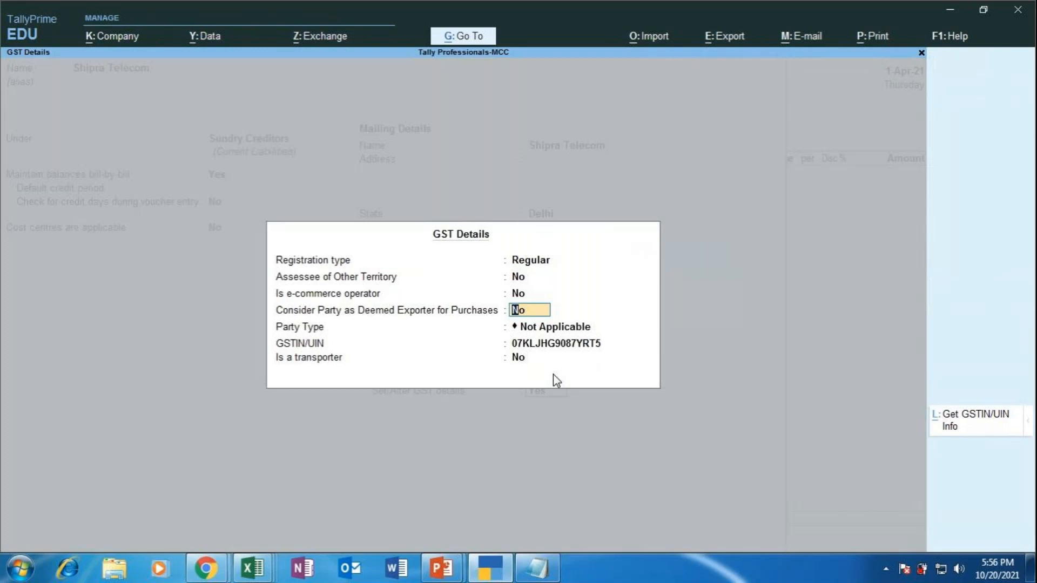
key(Return)
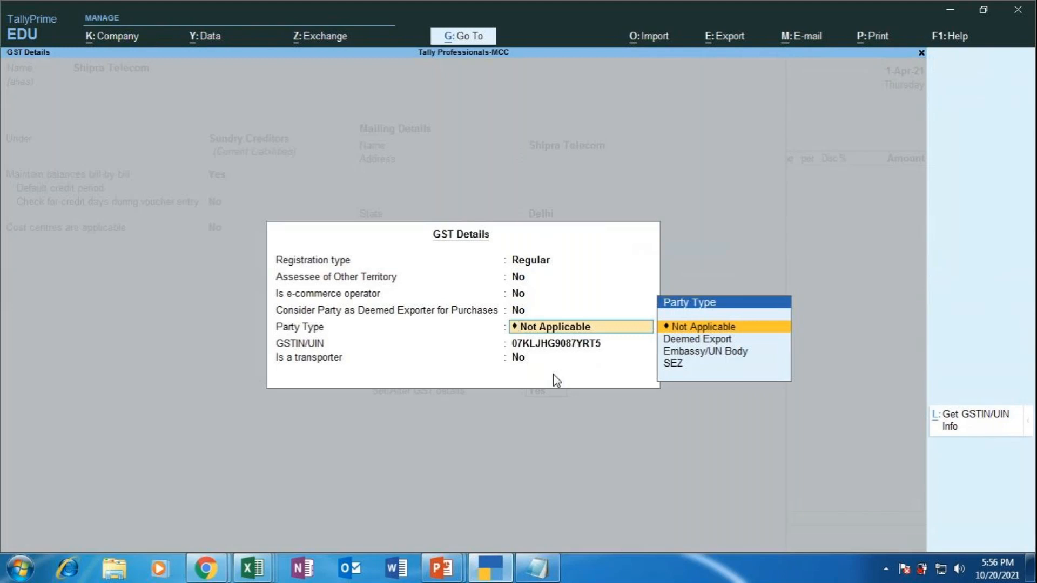
key(Return)
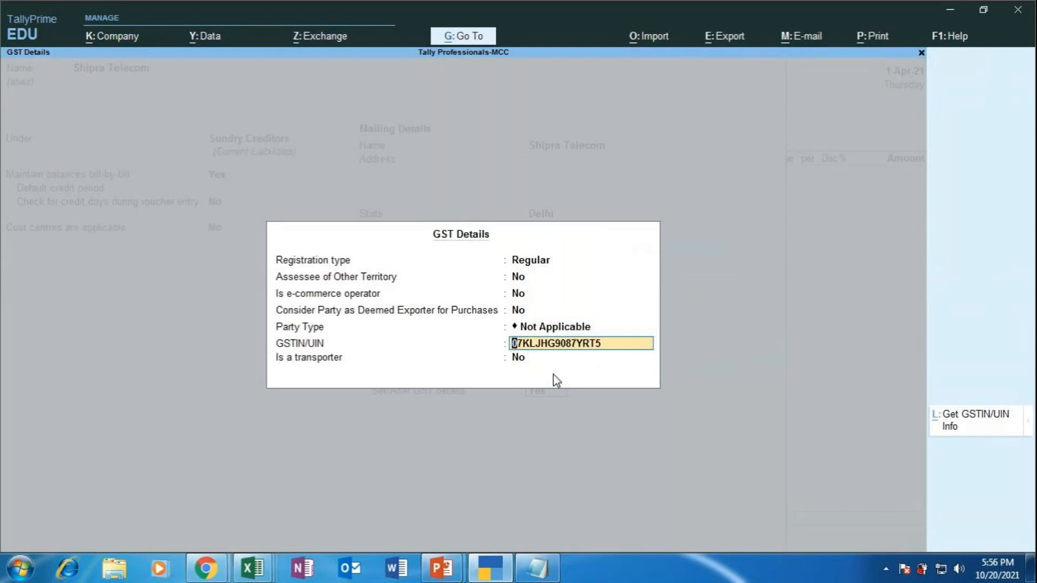
key(ctrl+l)
key(Return)
key(Return)
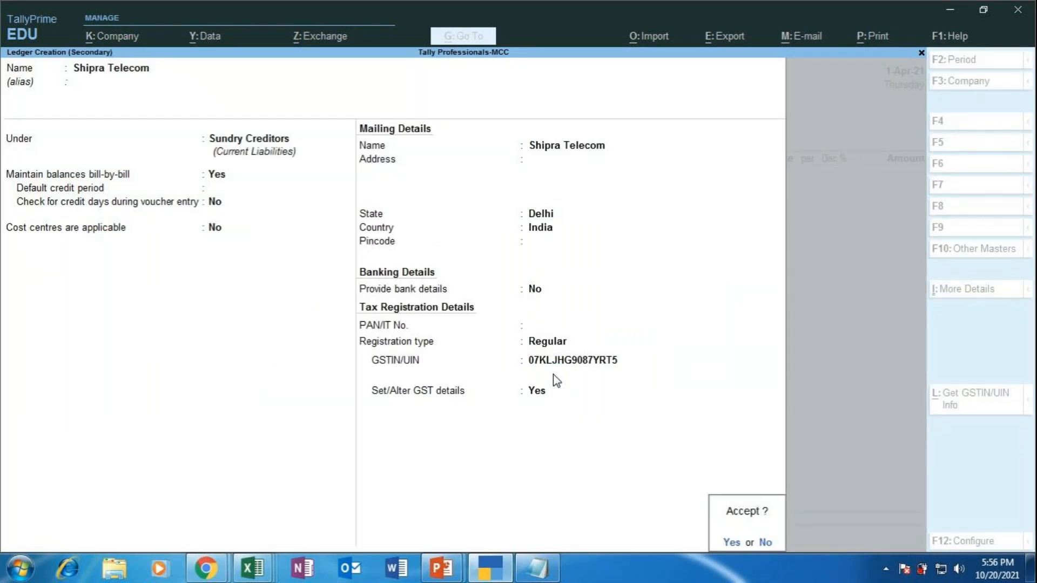
key(Return)
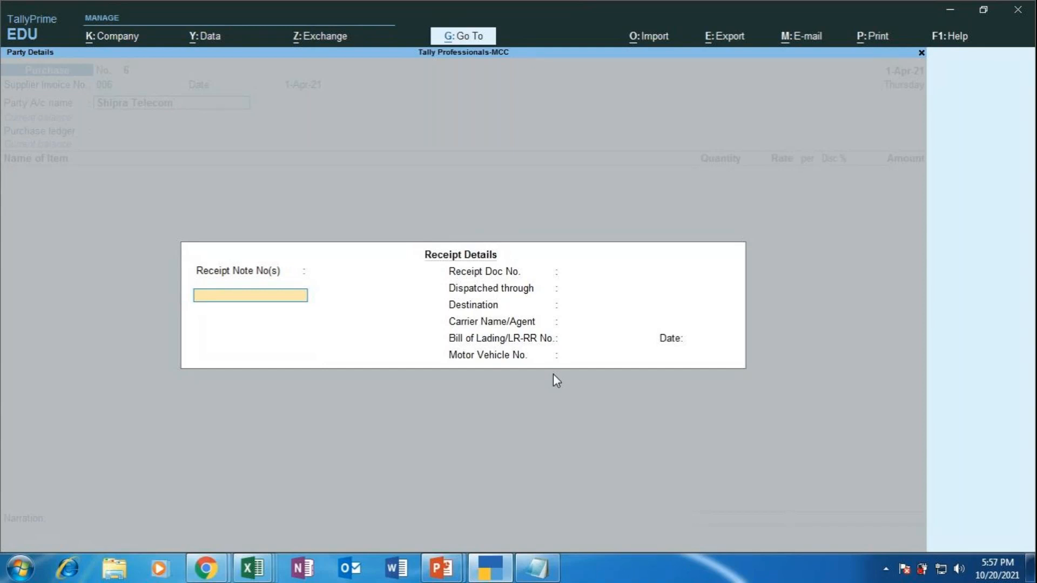
Step: Clear TallyPrime, Chrome and both presentations off the desktop and open the GRN Formate image
click(947, 6)
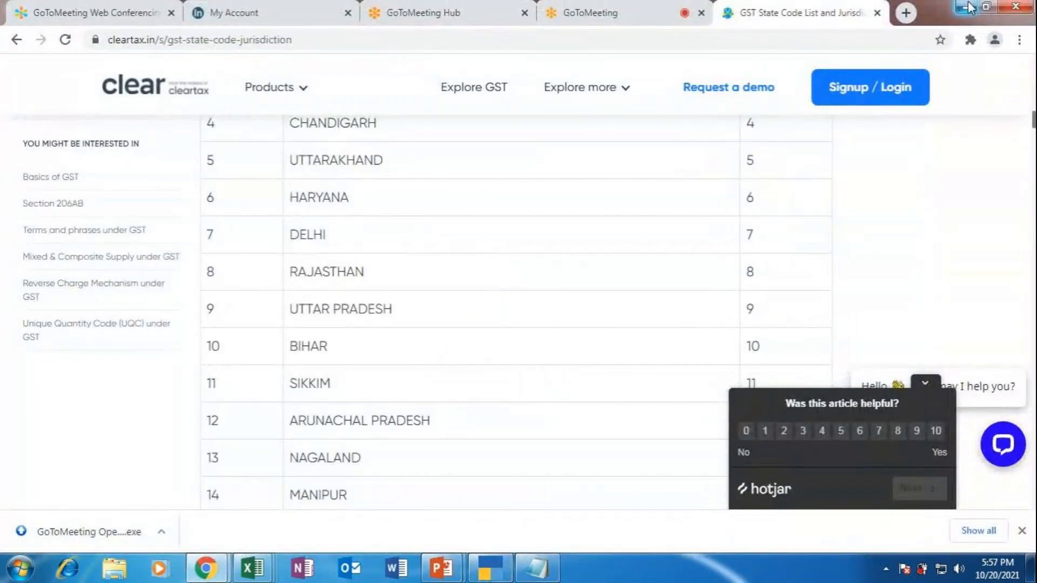
click(967, 6)
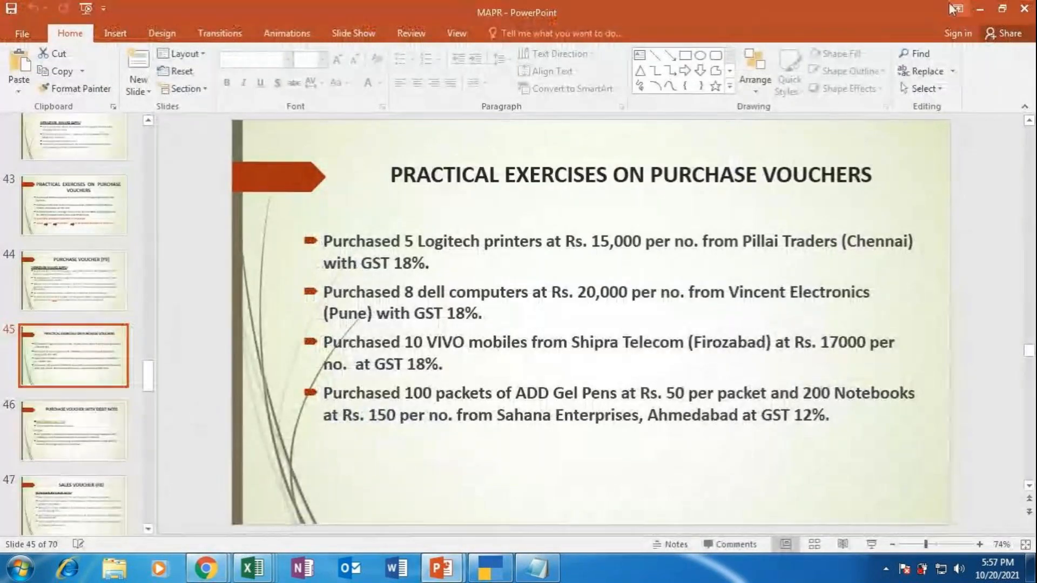
click(988, 10)
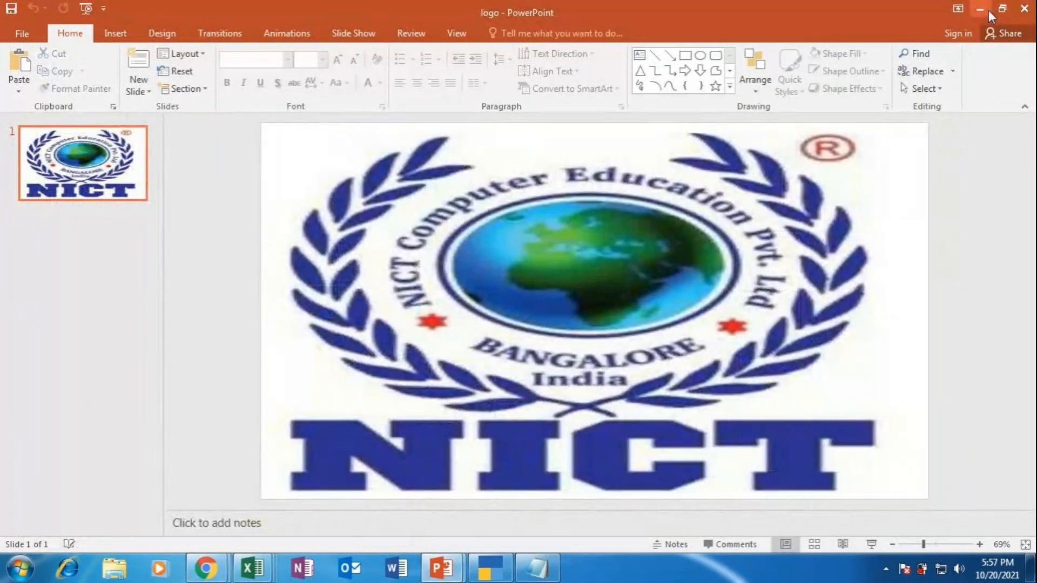
click(1023, 9)
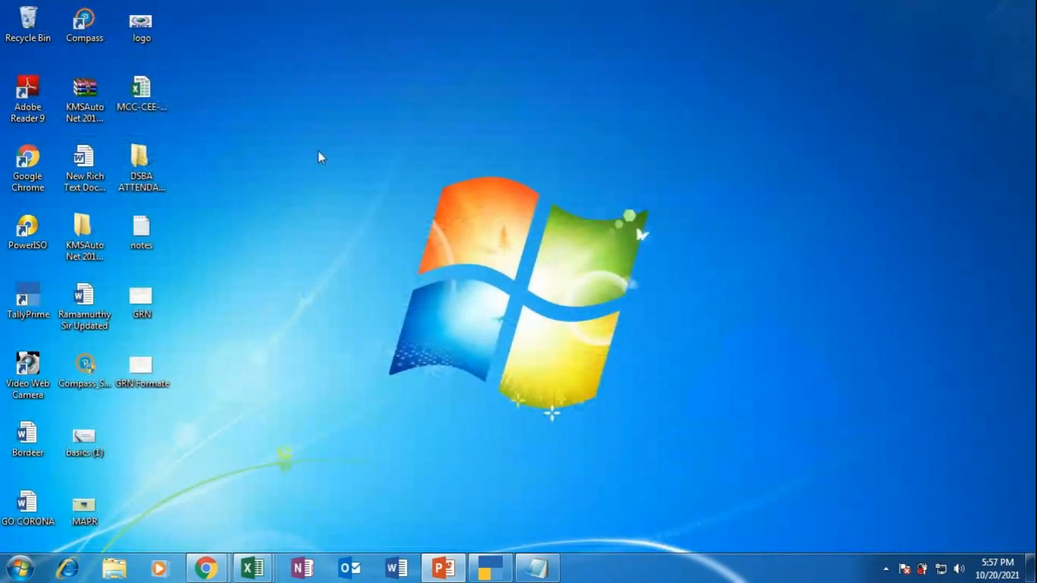
double_click(166, 360)
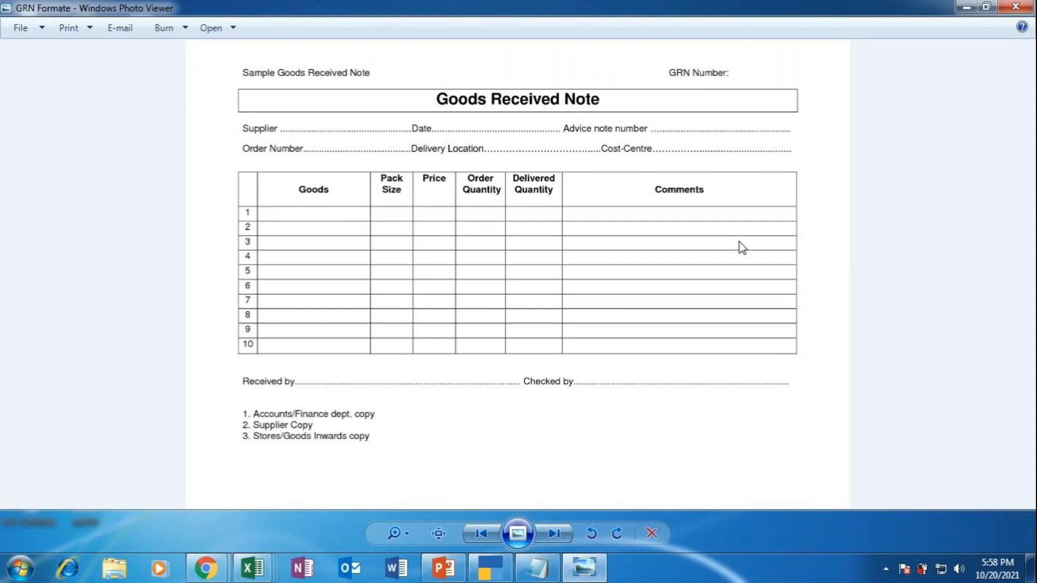
Step: After reviewing the blank GRN template, return to TallyPrime's Receipt Details
click(490, 576)
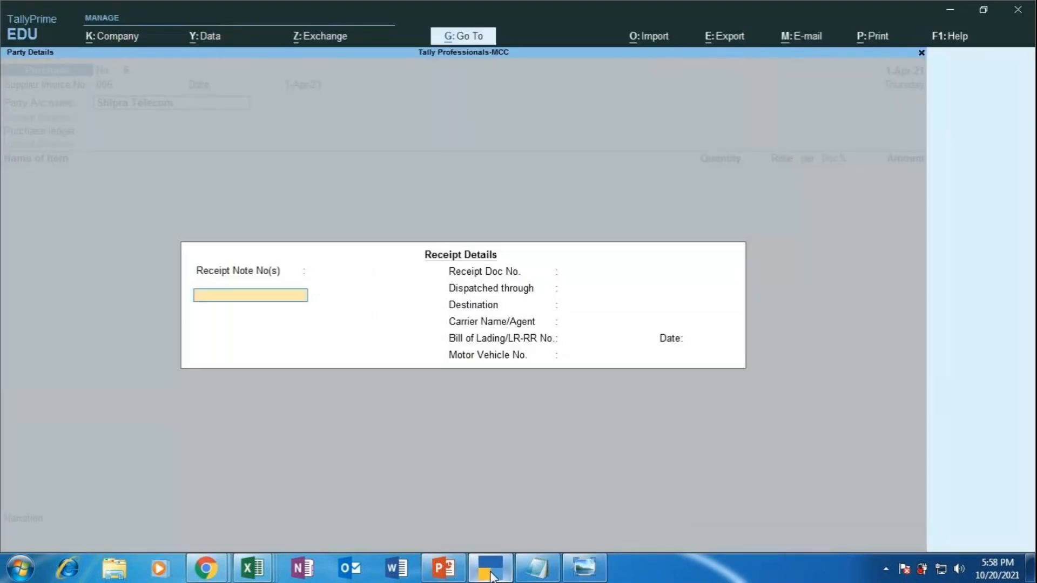
Step: Fill Receipt Details: note 001, date 1-Apr-21, doc no. 1, Van, destination Bangalore
text(001)
key(Return)
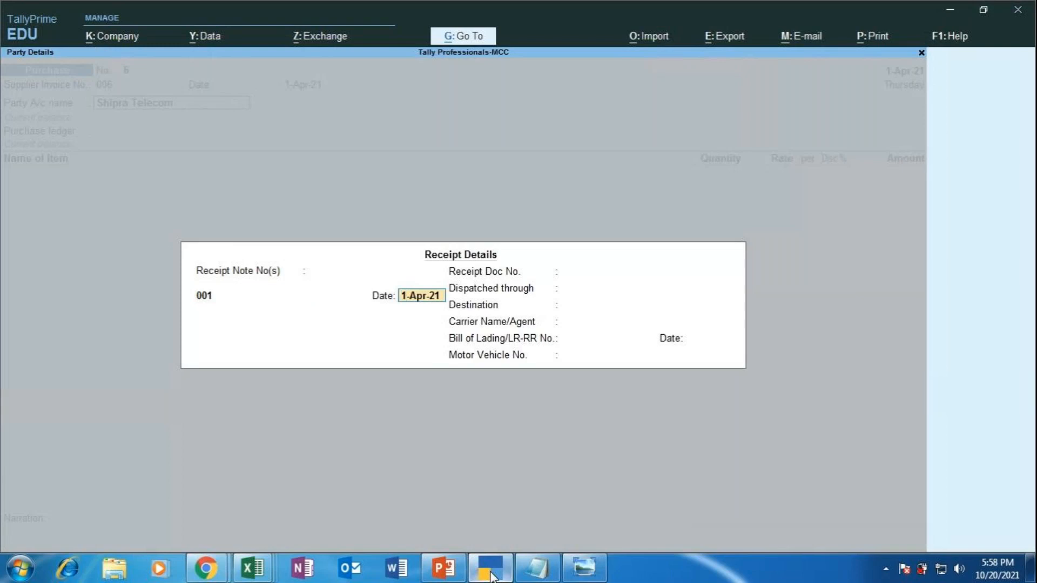
key(Return)
key(Return)
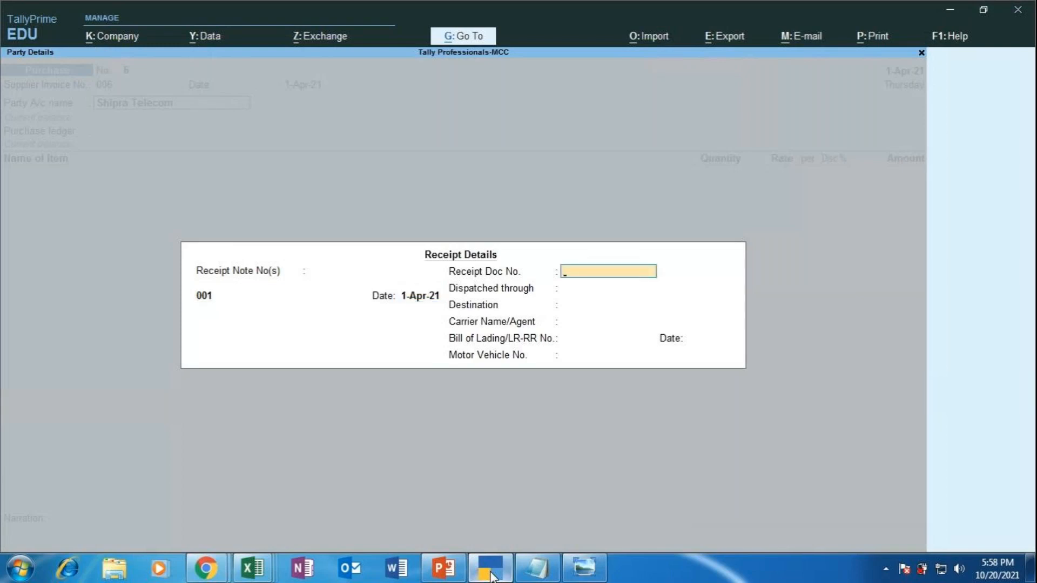
text(1)
key(Return)
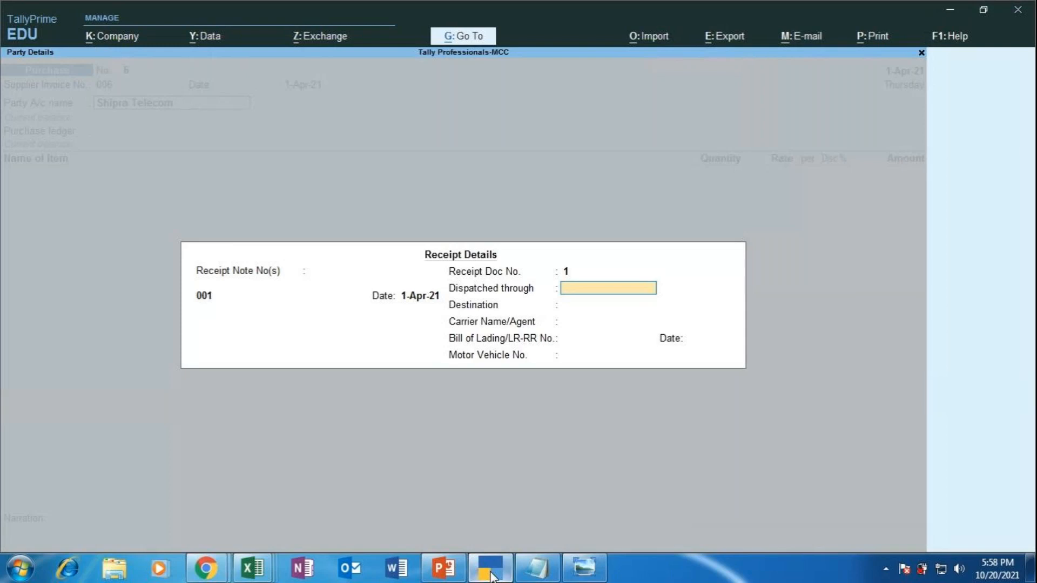
text(Van)
key(Return)
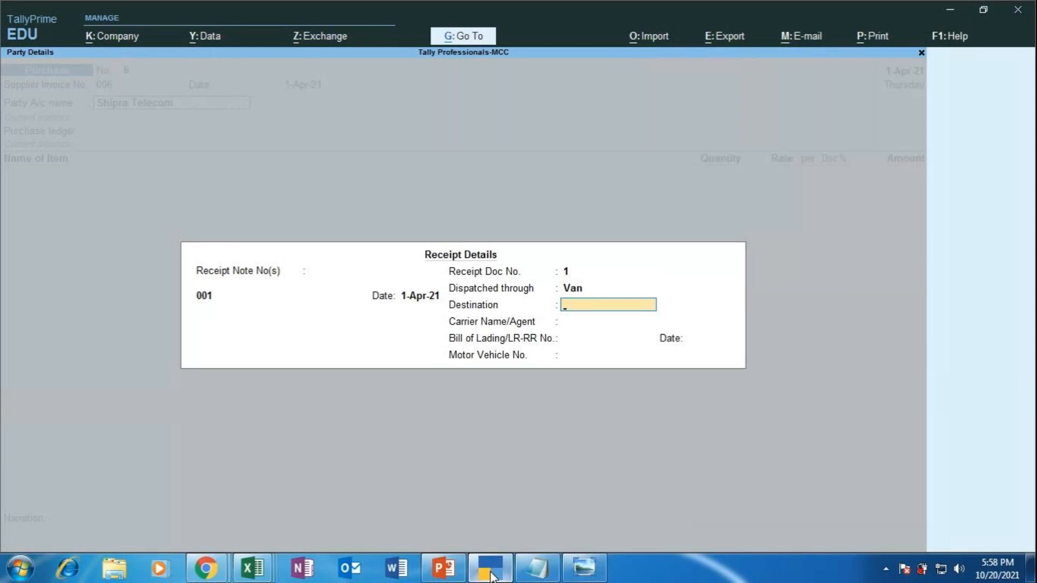
text(Bangalore)
key(Return)
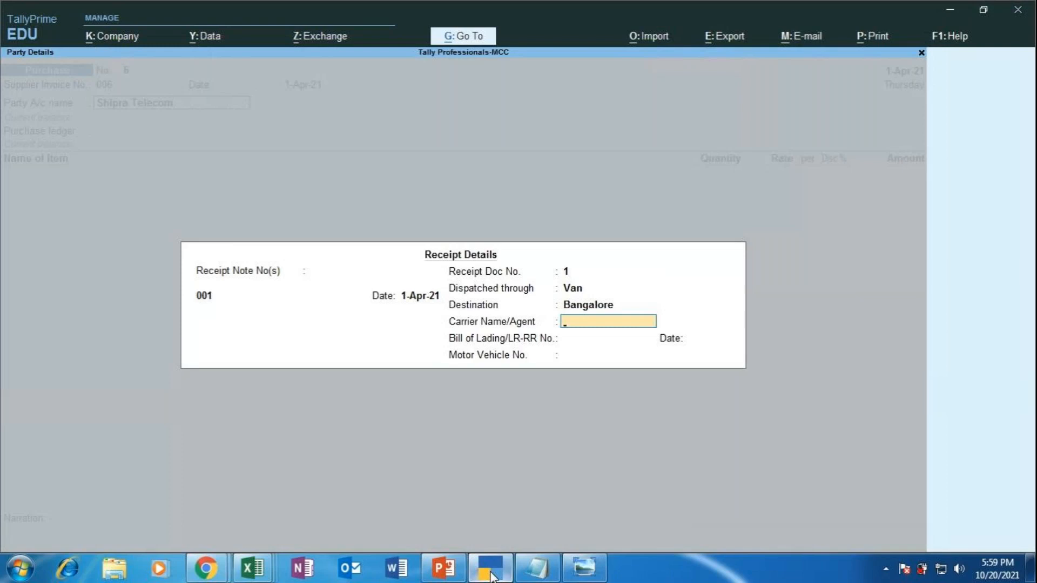
text(Shakti Enterprises)
key(Return)
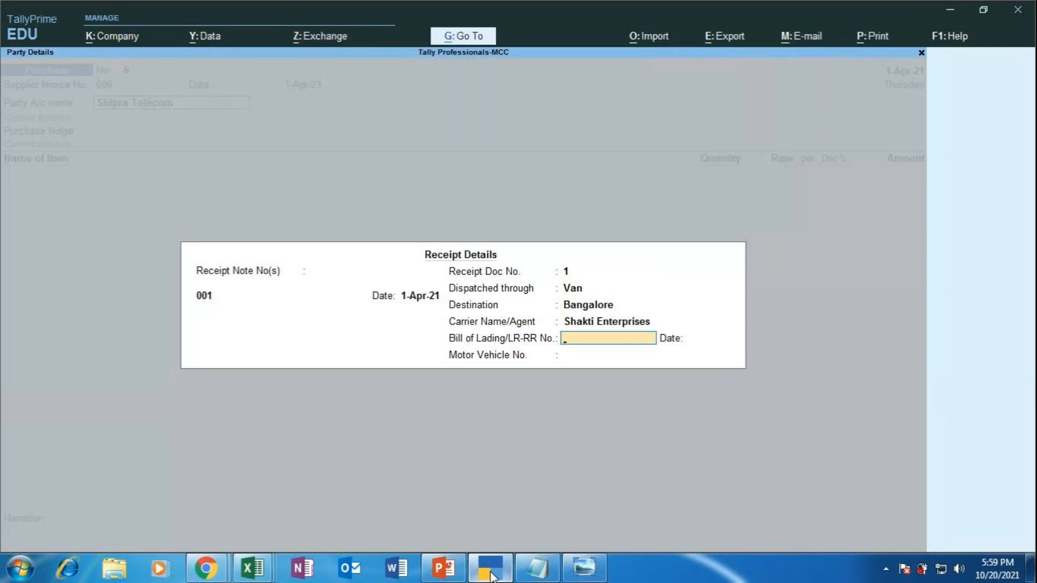
key(Return)
key(Return)
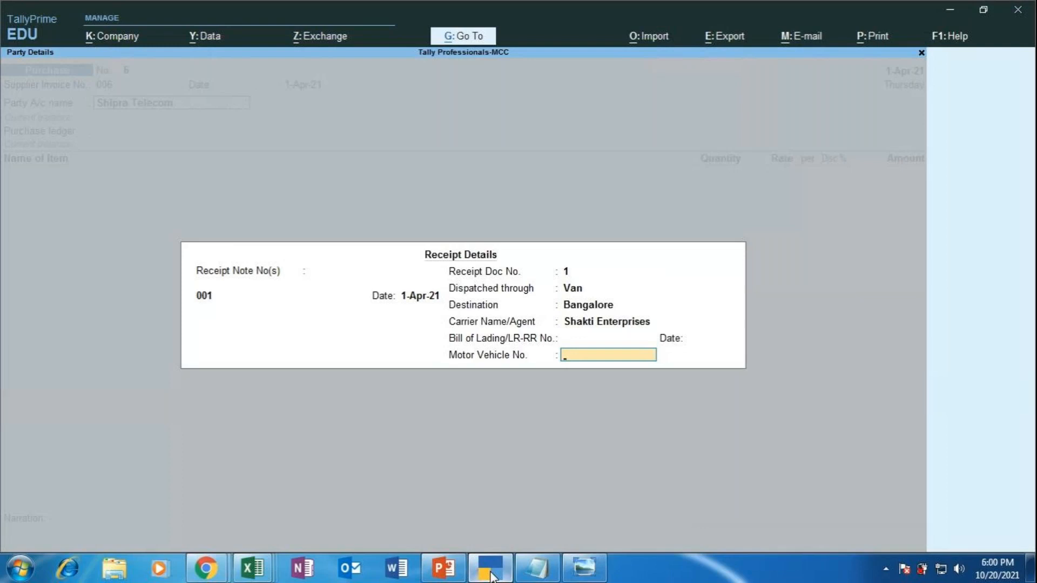
text(N)
key(BackSpace)
key(BackSpace)
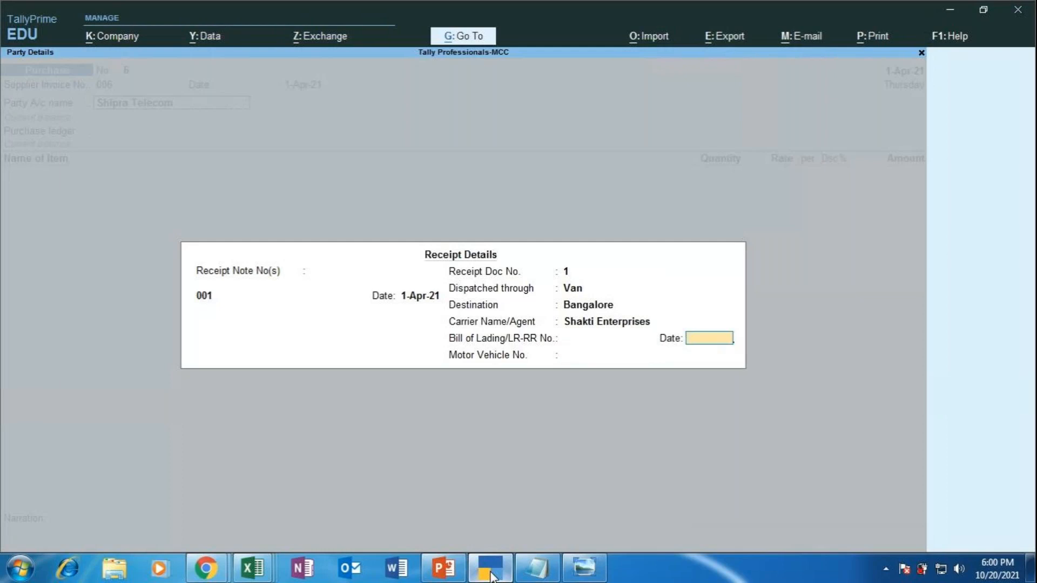
text(DL)
key(BackSpace)
key(BackSpace)
key(Return)
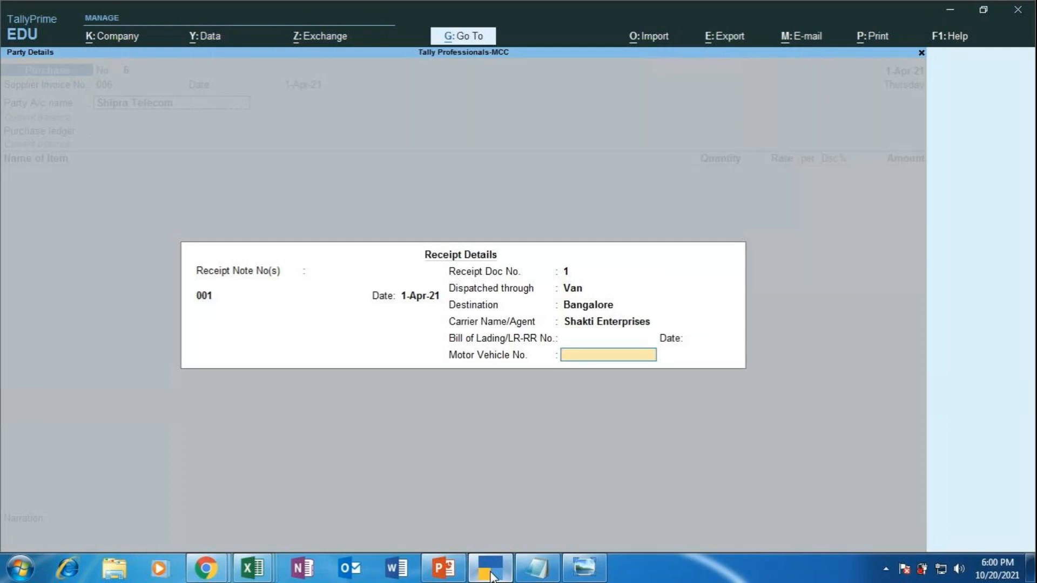
text(DL06YY7865)
key(Return)
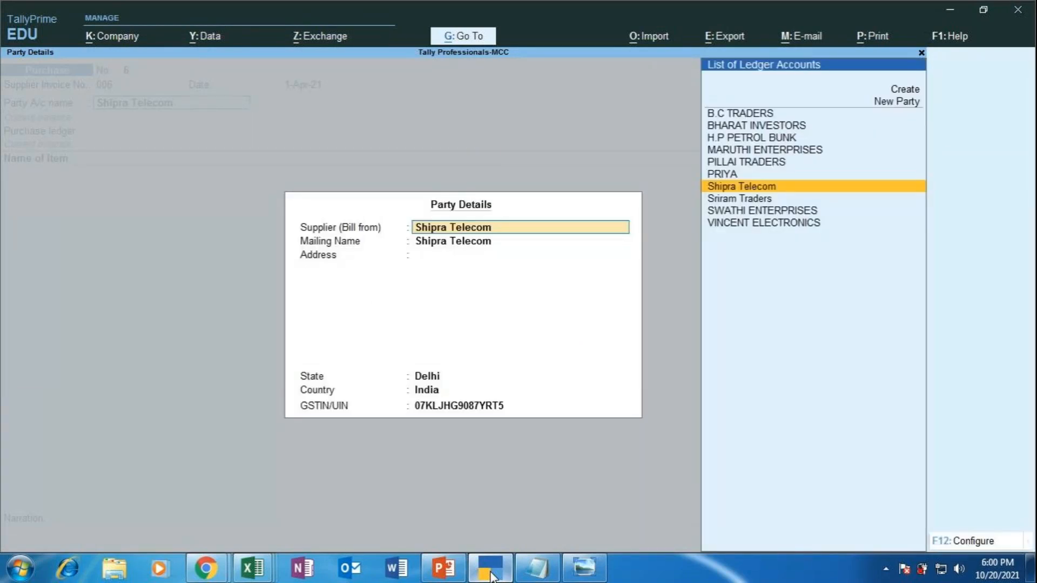
Step: Accept Shipra Telecom's party details (State Delhi) and choose PURCHASE as the purchase ledger
key(Return)
key(Return)
key(Return)
key(Return)
key(Return)
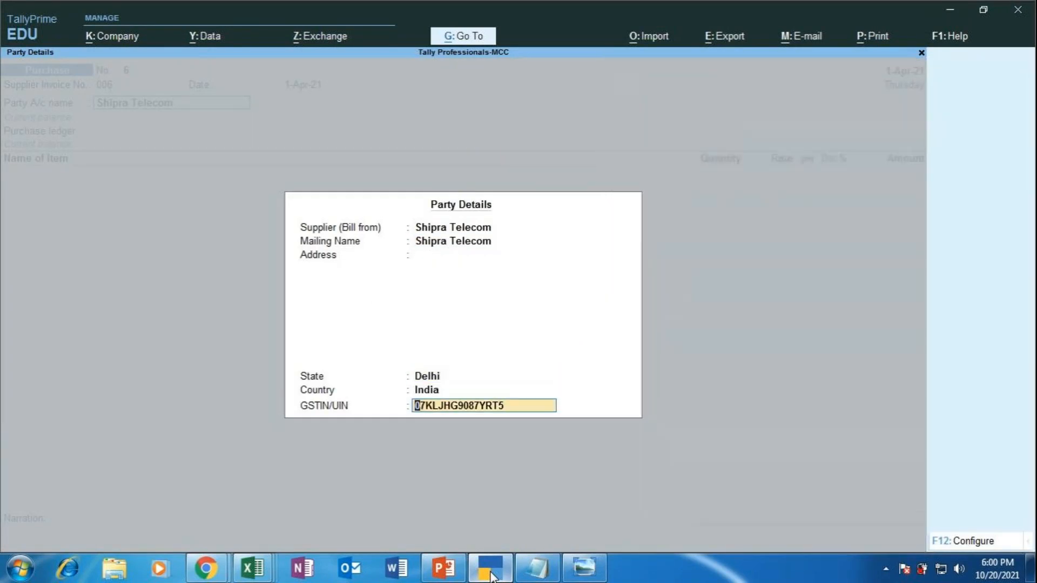
key(BackSpace)
key(BackSpace)
key(BackSpace)
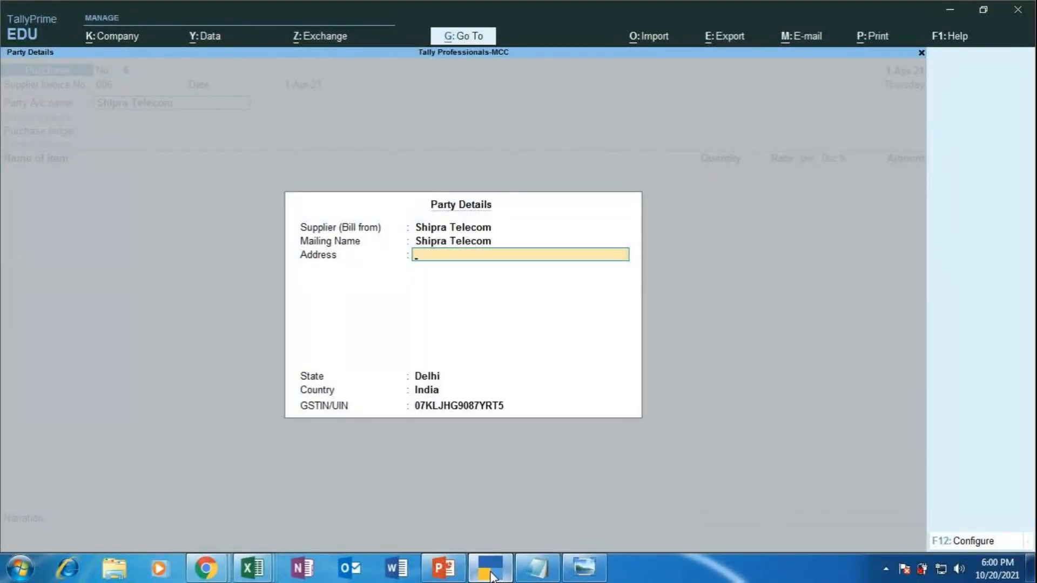
key(Return)
key(Return)
key(Return)
key(Return)
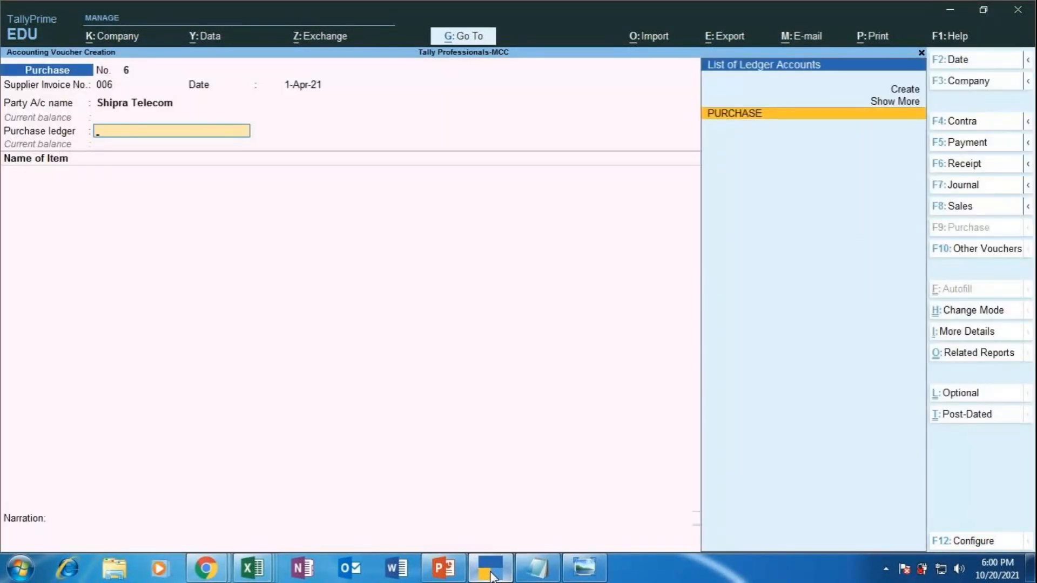
key(Return)
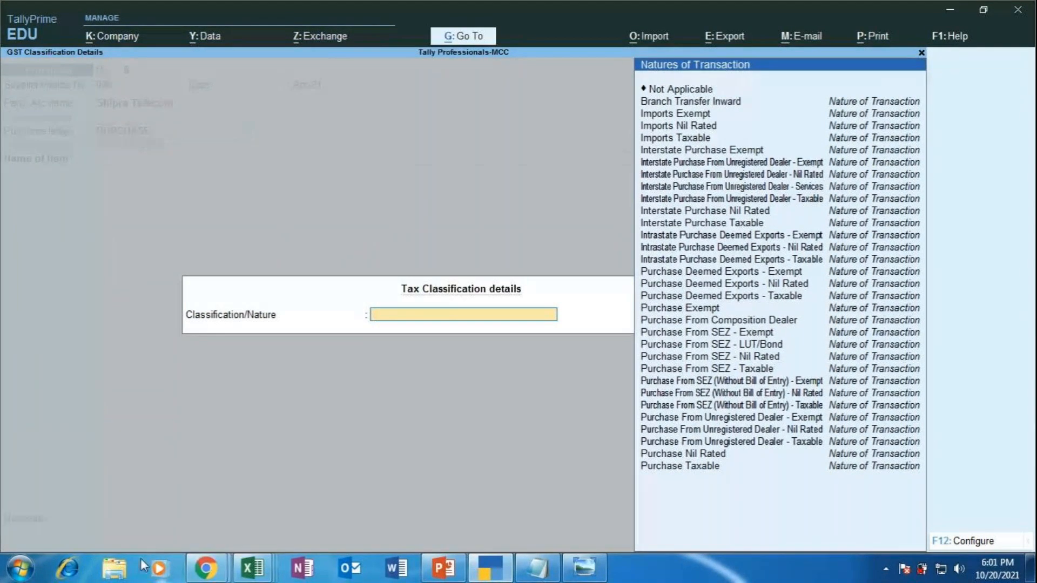
Step: Close the GST State Code List tab in Chrome and go back to the TallyPrime voucher
click(206, 574)
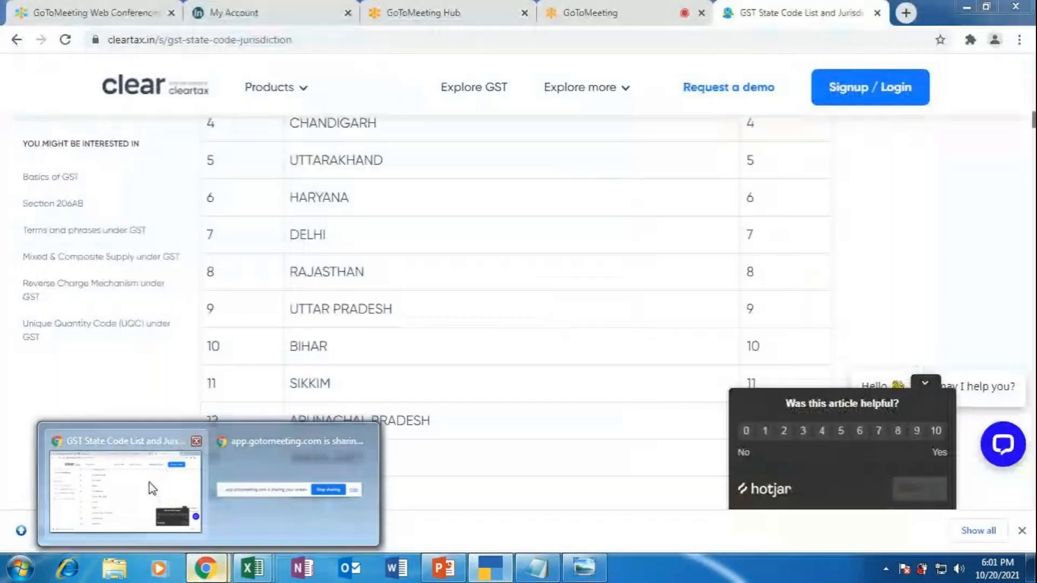
click(148, 486)
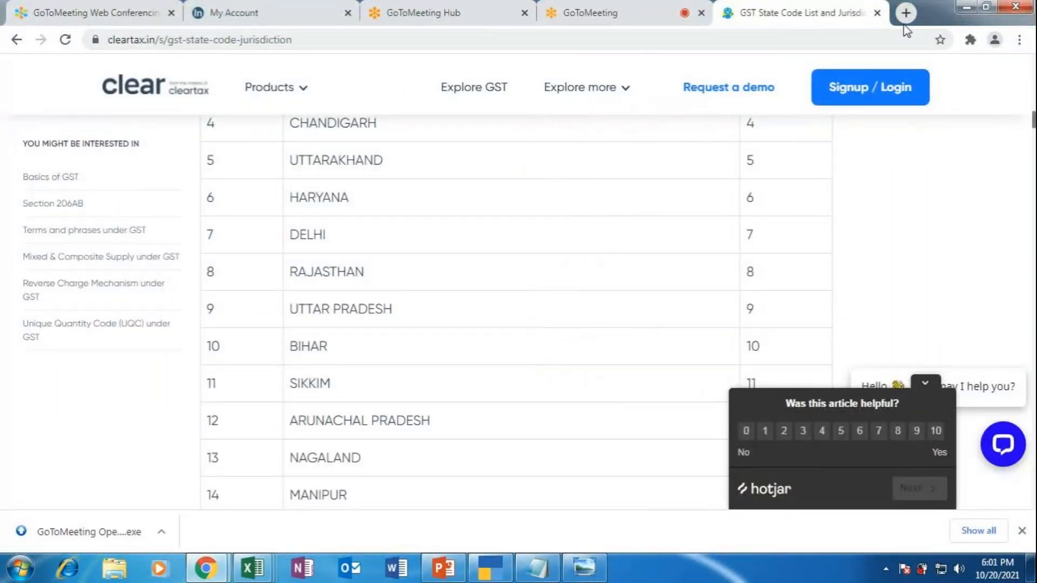
click(876, 13)
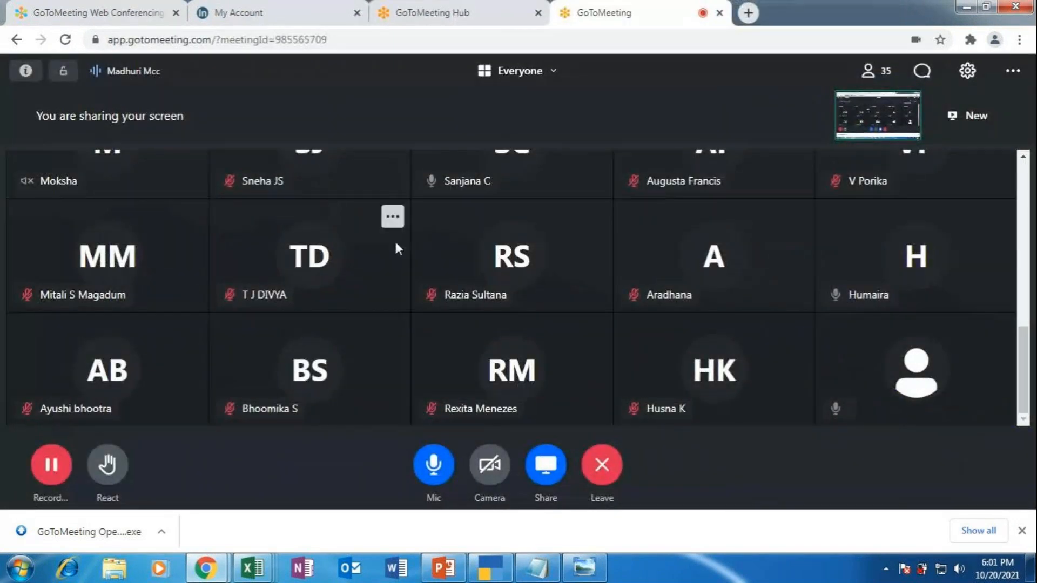
click(498, 579)
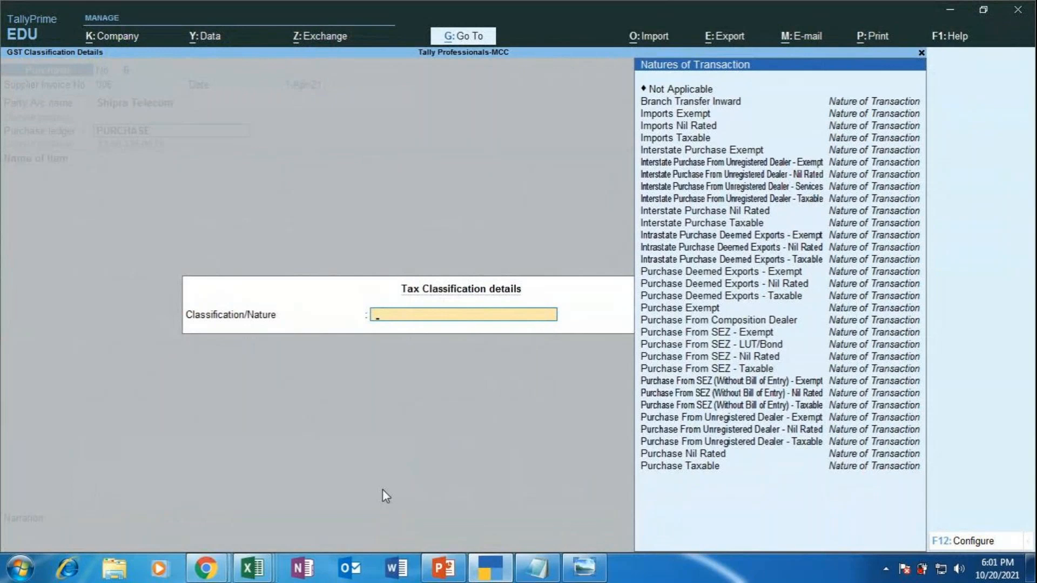
Step: Pass the tax classification and select VIVO MOBILES from the List of Stock Items
key(Down)
key(Down)
key(Down)
key(Down)
key(Down)
key(Down)
key(Down)
key(Down)
key(Down)
key(Down)
key(Down)
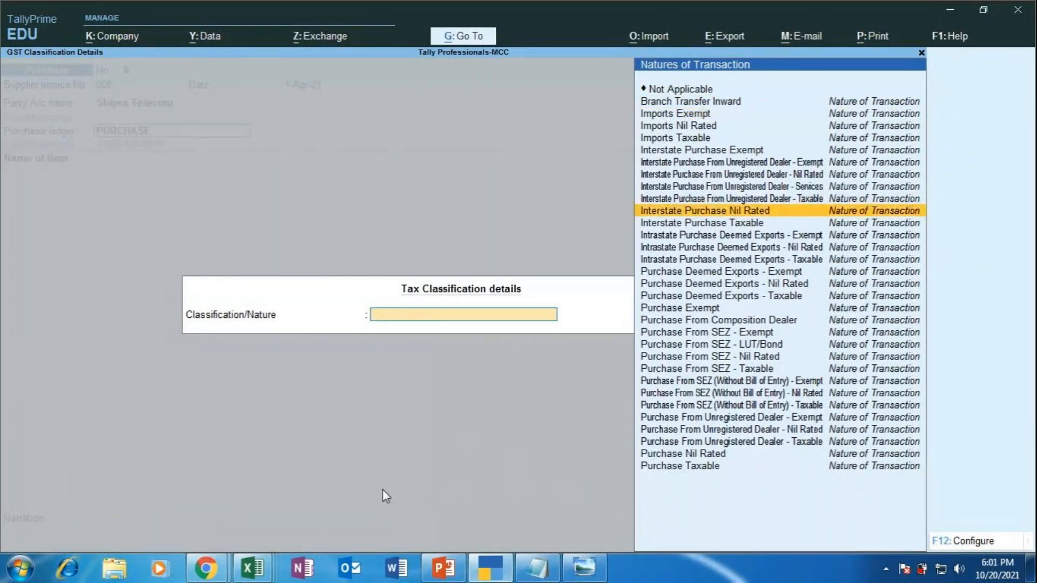
key(Return)
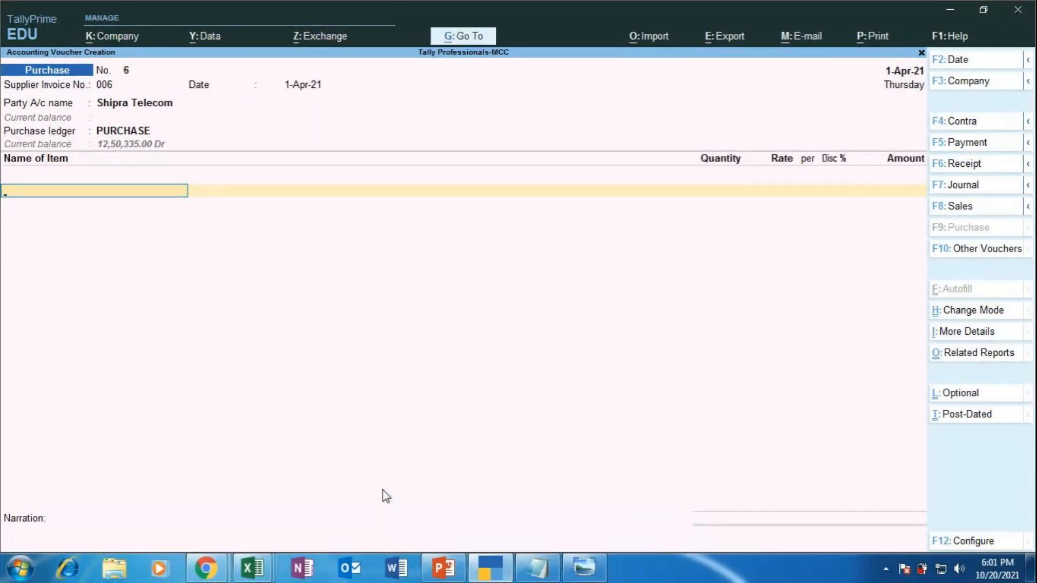
key(space)
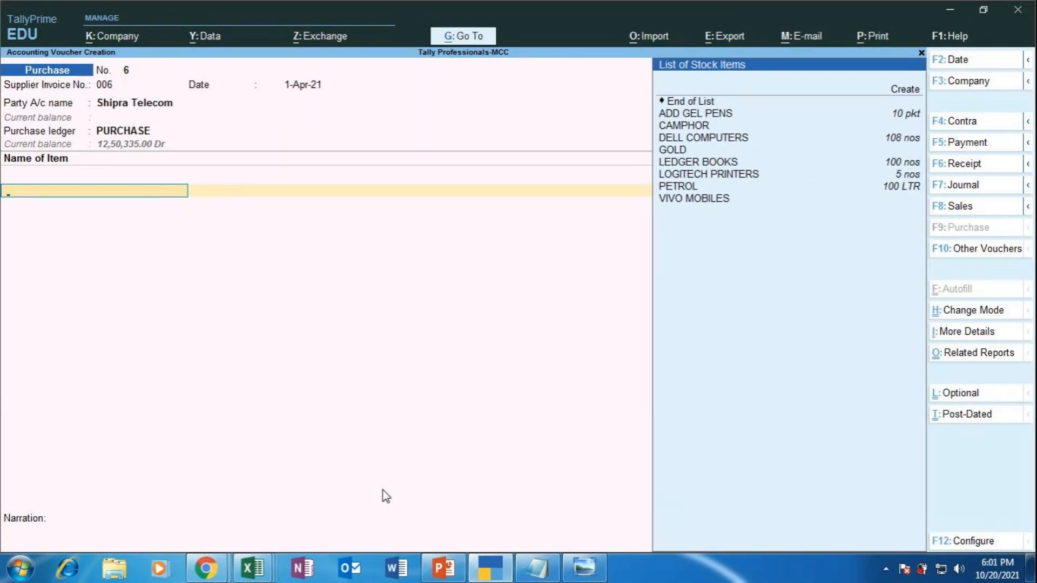
key(Down)
key(Down)
key(Down)
key(Down)
key(Down)
key(Down)
key(Down)
key(Down)
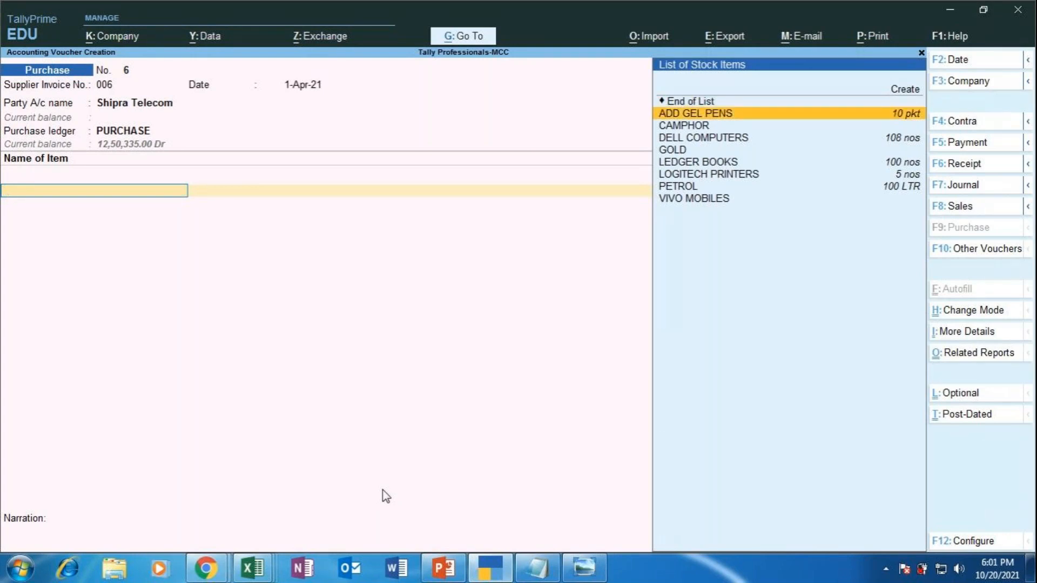
key(Return)
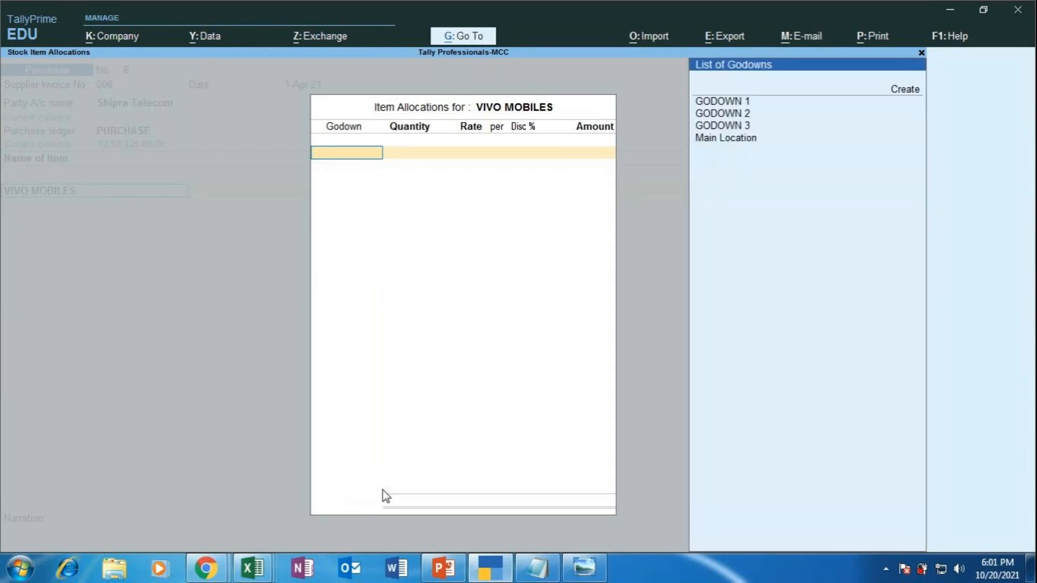
Step: Allocate the item to GODOWN 2 and check the exercise slide for the purchase details
key(Down)
key(Down)
key(Down)
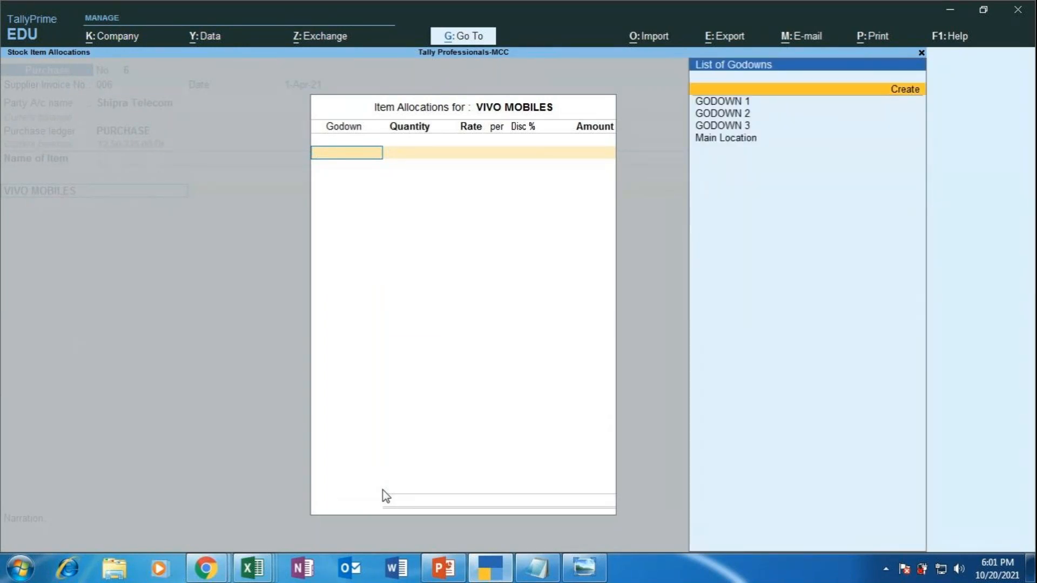
key(Return)
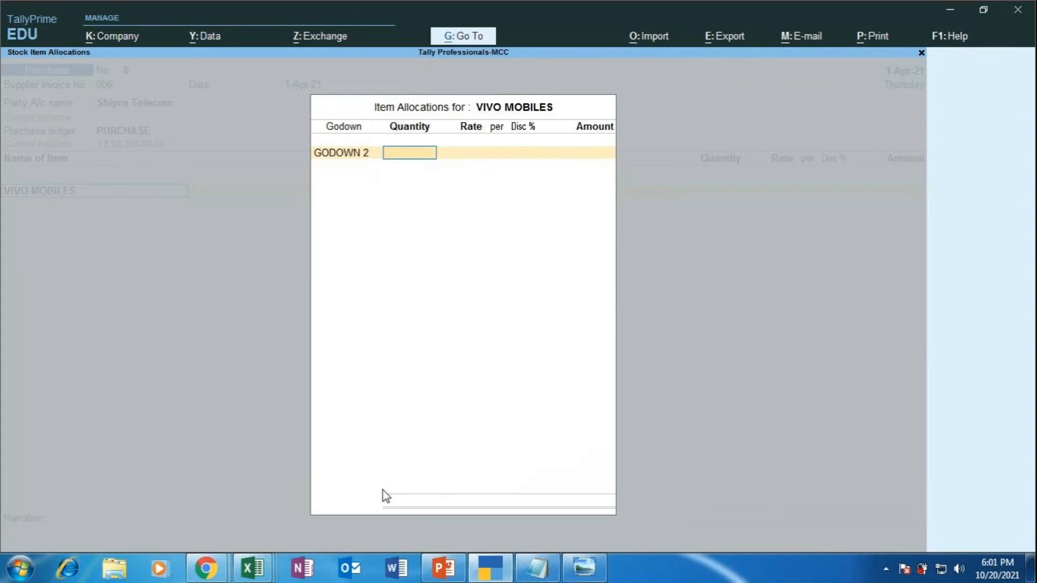
mouse_move(488, 567)
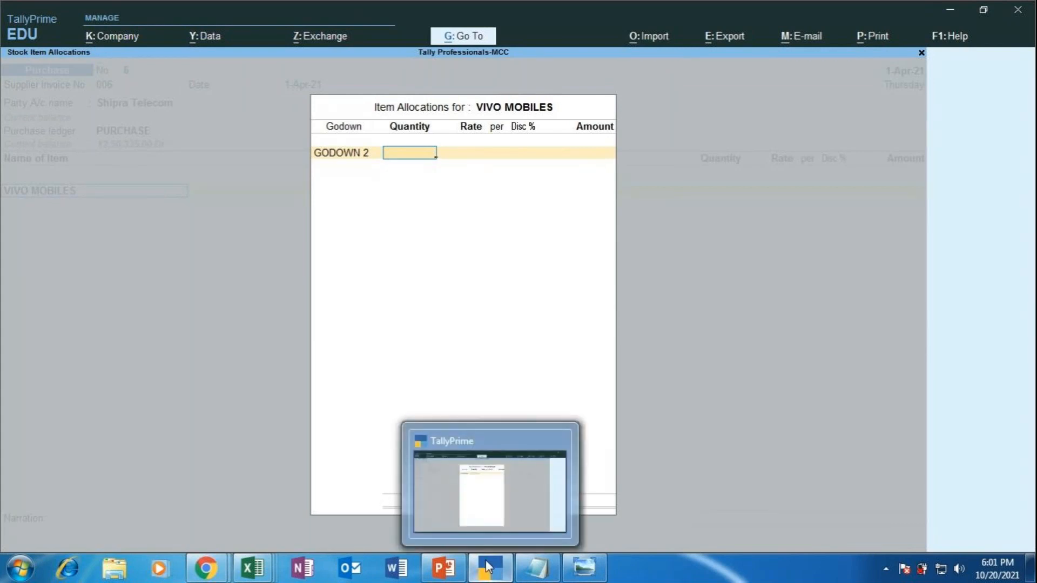
click(444, 567)
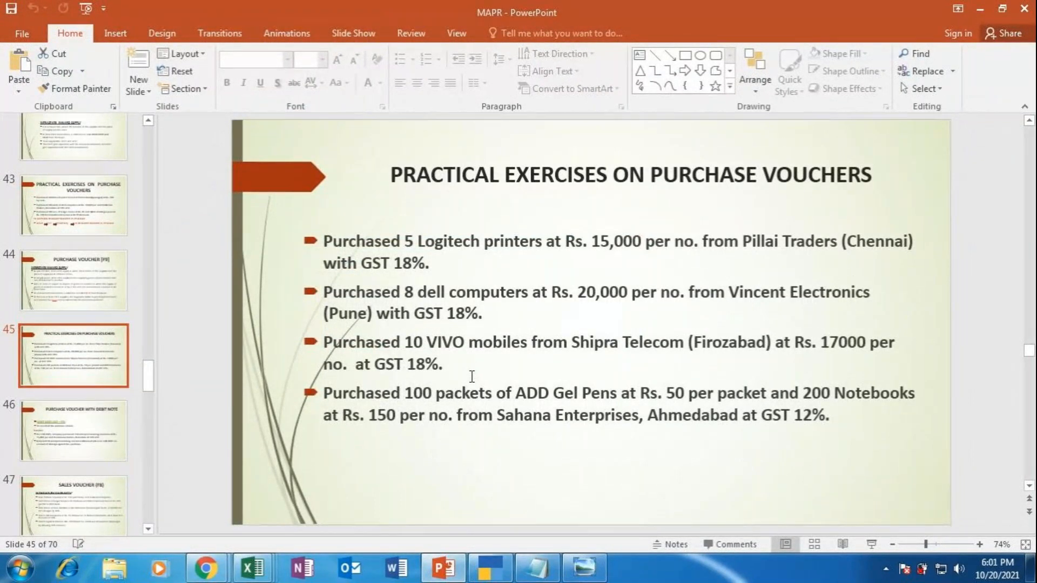
click(490, 568)
Step: Enter quantity 10 nos at rate 17,000 for an amount of 1,70,000.00
text(10)
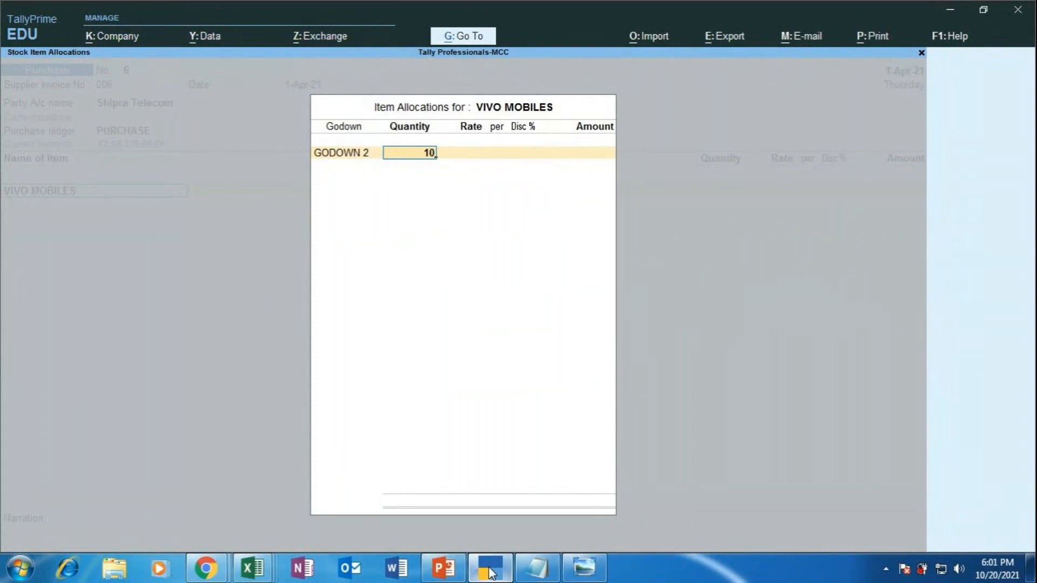
key(Return)
text(17000)
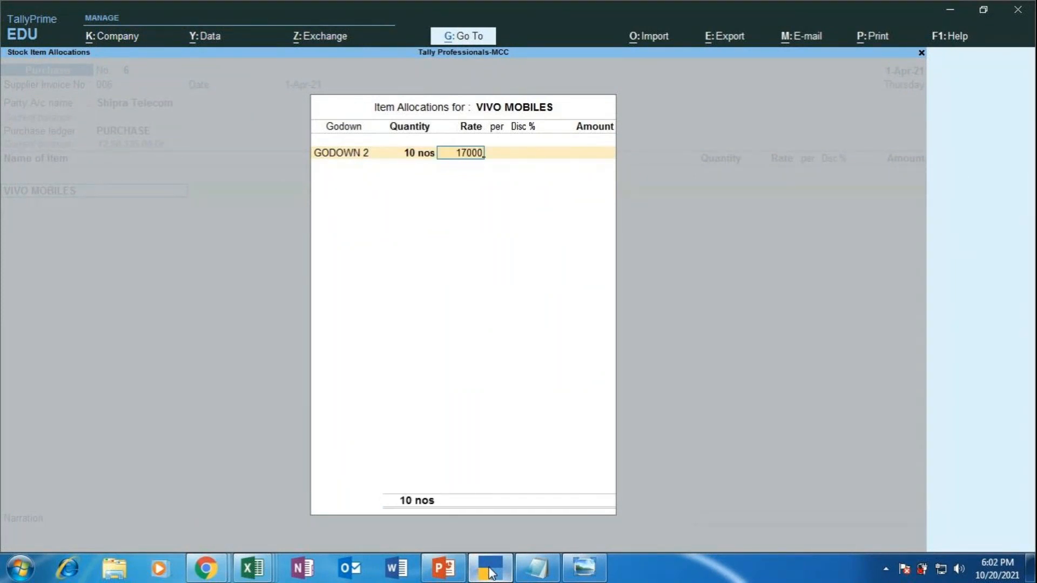
key(Return)
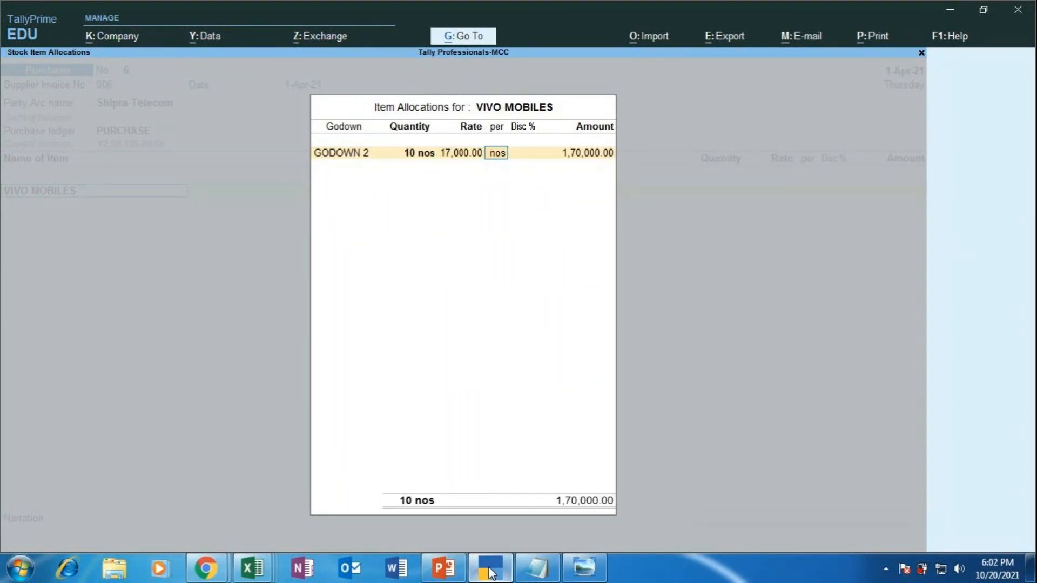
key(Return)
key(Return)
key(Return)
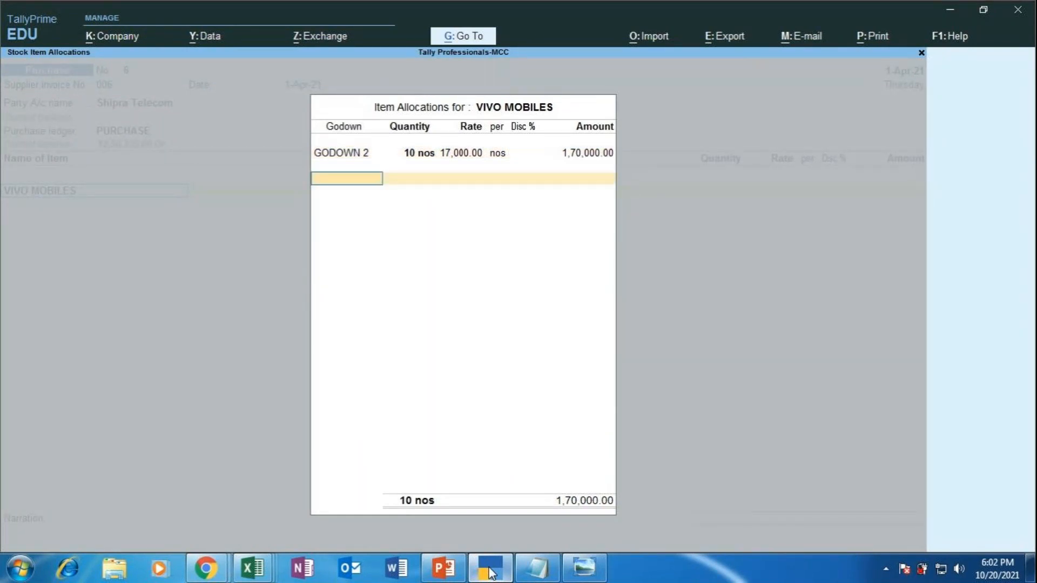
key(Return)
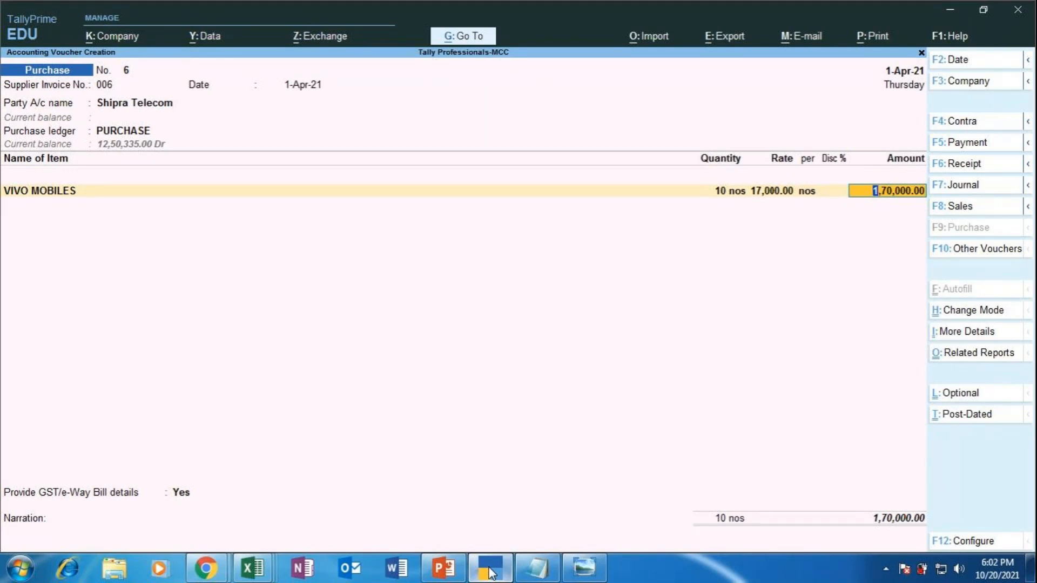
key(Return)
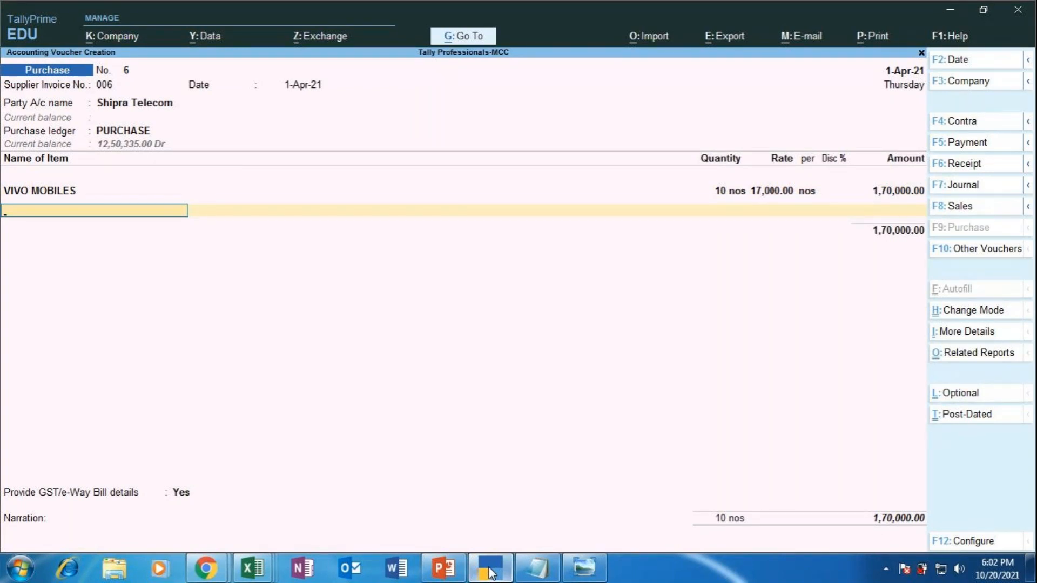
key(Return)
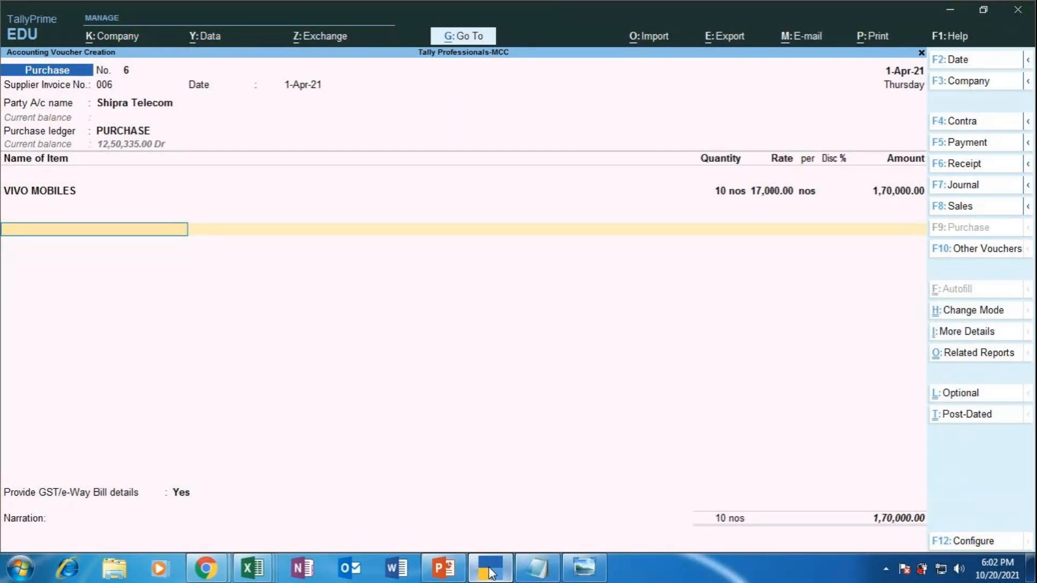
Step: Add an IGST ledger line and accept its calculated amount of 30,600.00
text(IGST)
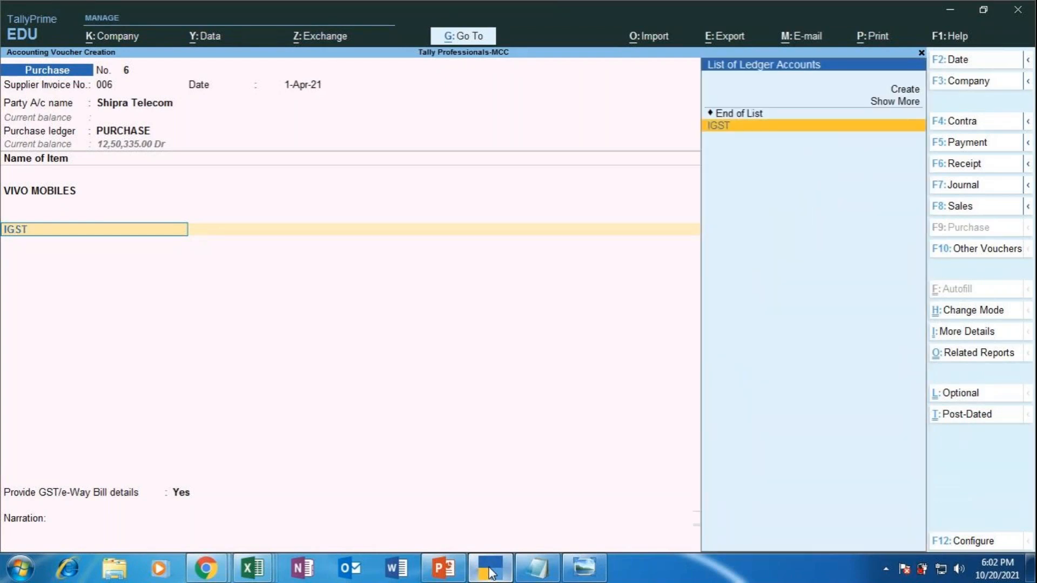
key(Return)
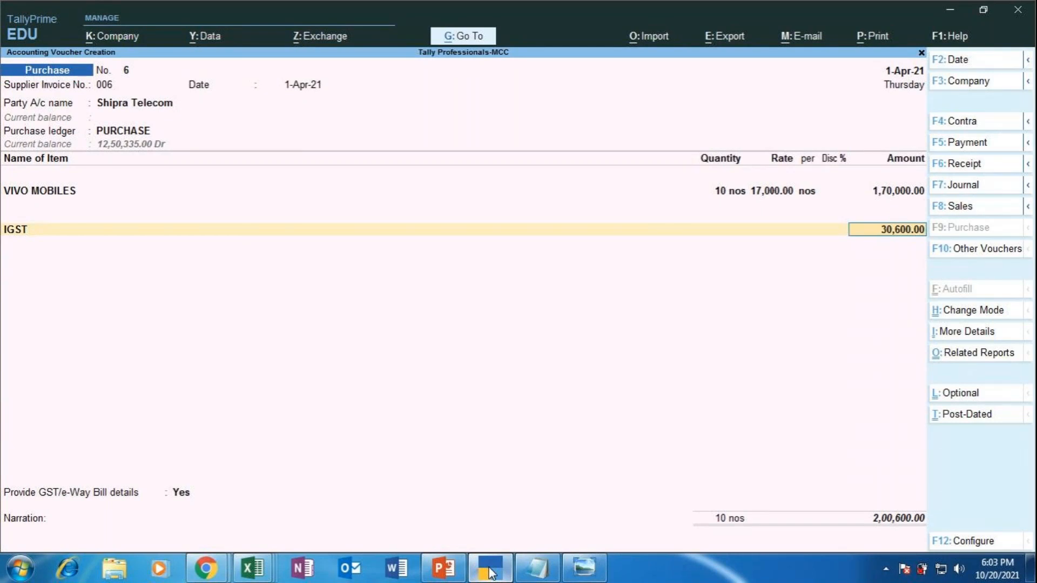
key(Return)
key(Return)
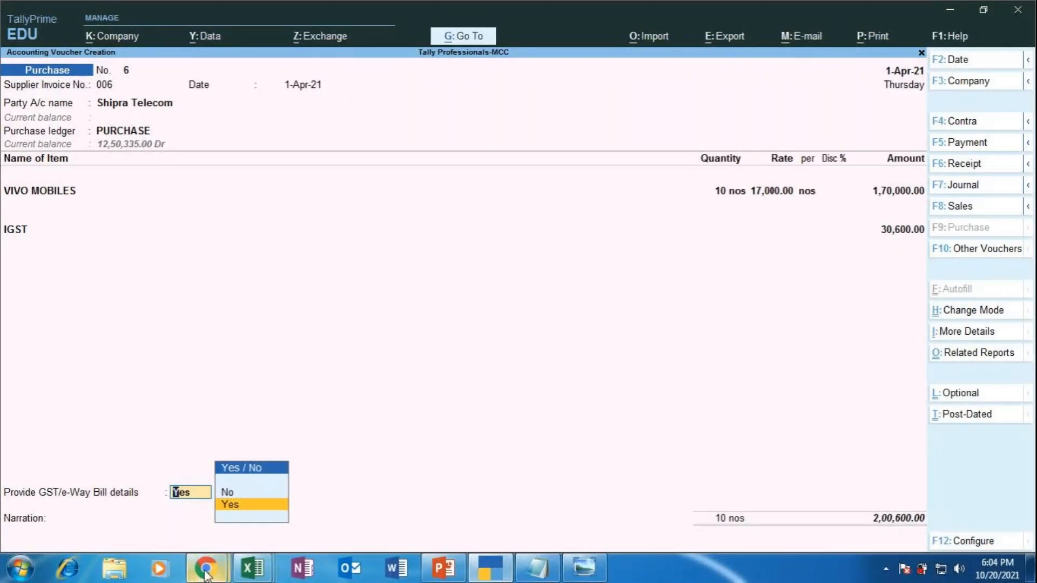
Step: Search Google for 'E WAY BILL' in a new Chrome tab
mouse_move(190, 574)
click(138, 486)
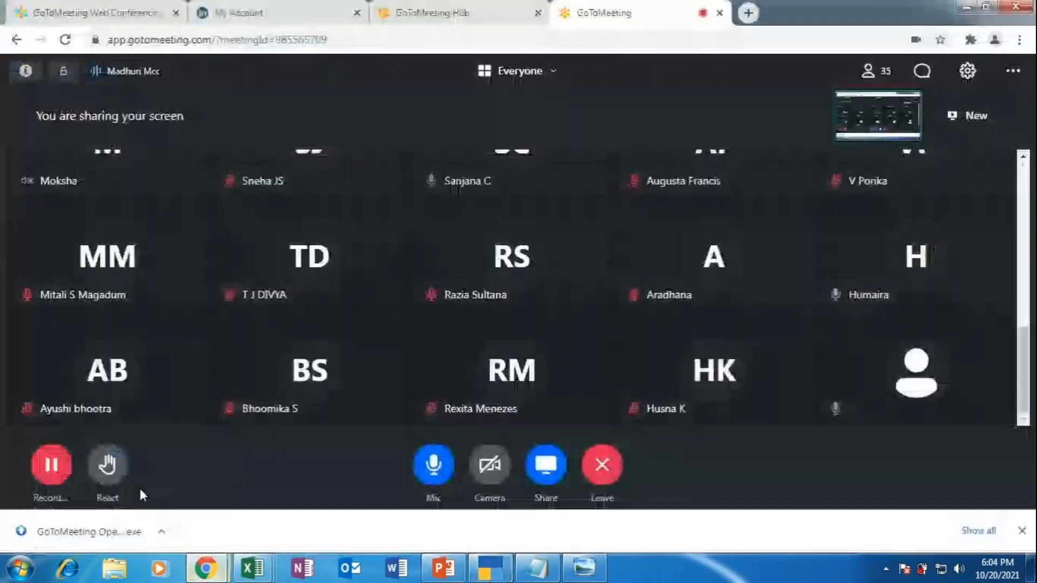
click(748, 12)
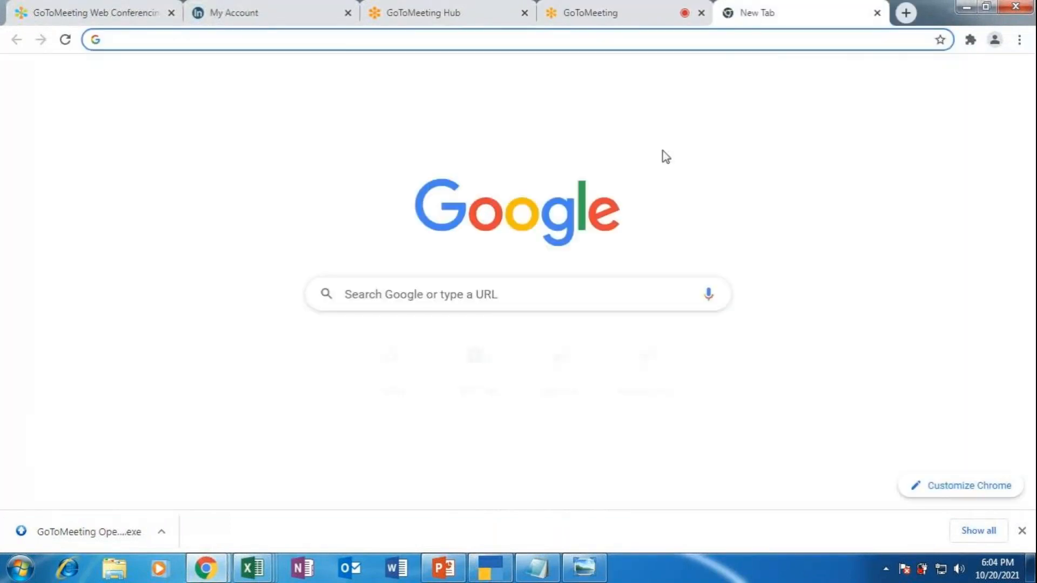
click(537, 294)
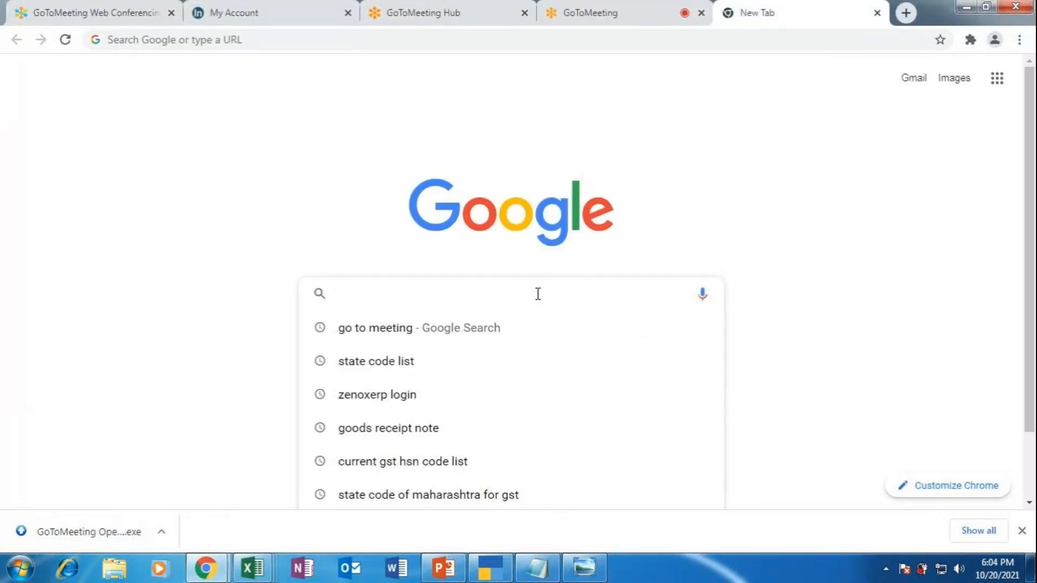
text(E W)
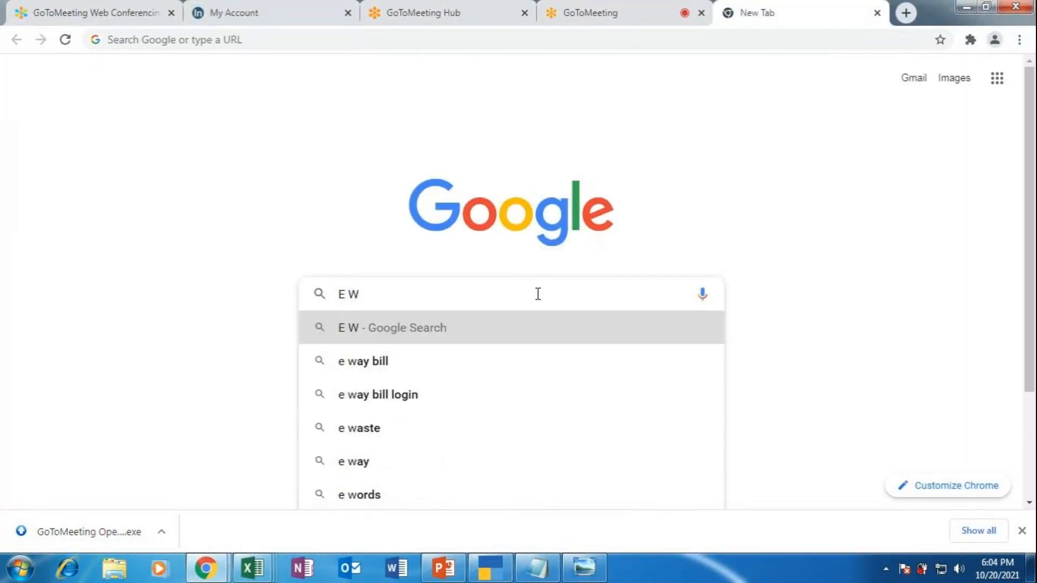
text(AY BILL)
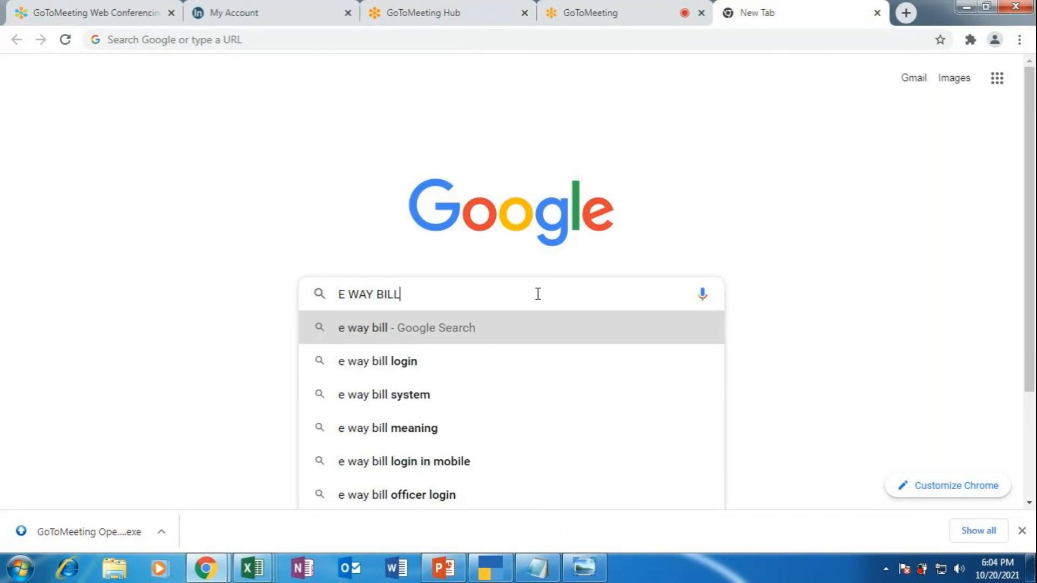
key(Return)
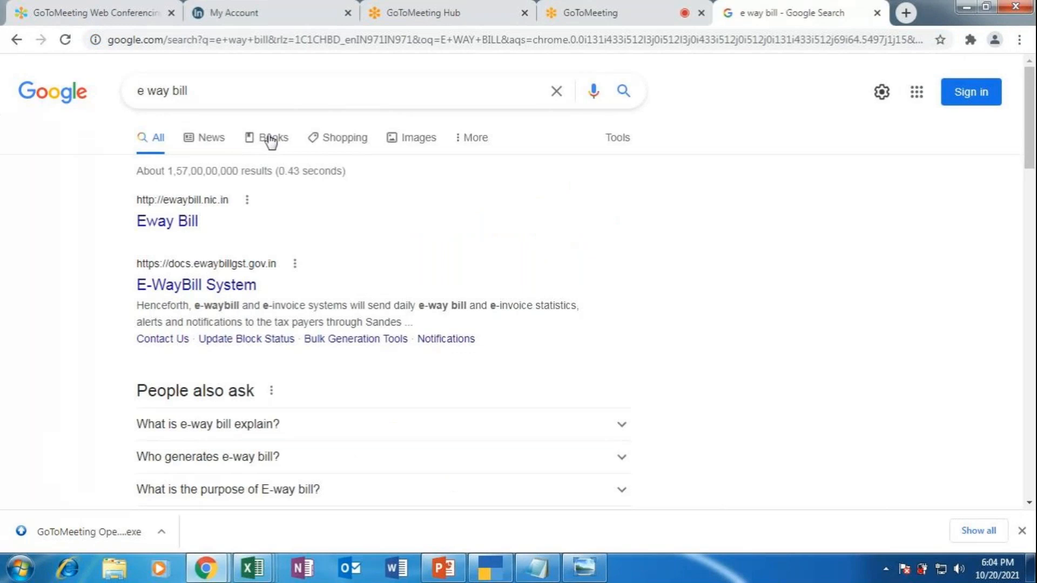
Step: Browse e way bill image results, previewing the gofrugal, QuickBooks and Eway Bill From Tally samples
click(409, 142)
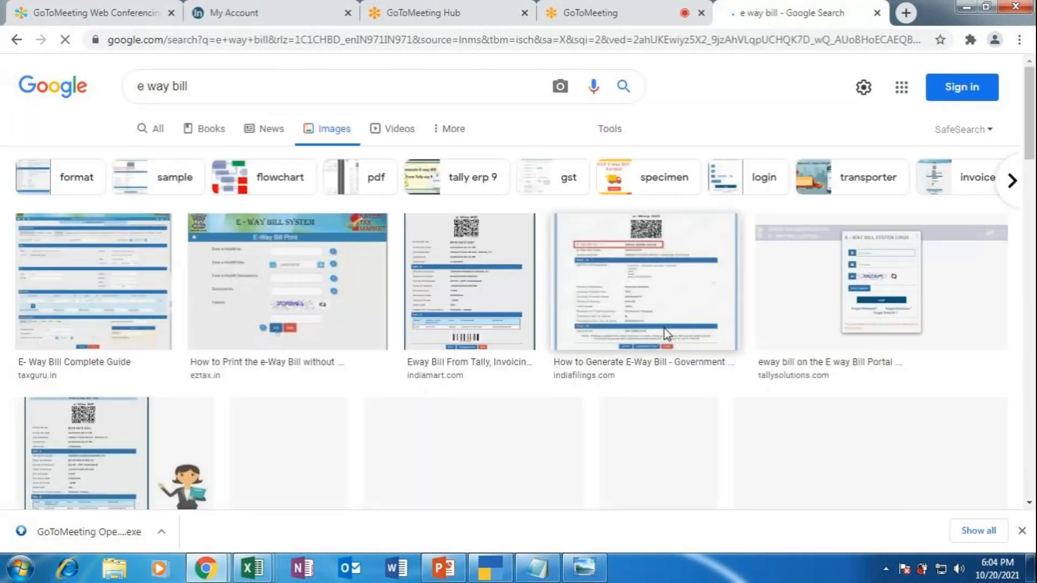
scroll(527, 378, down, 1)
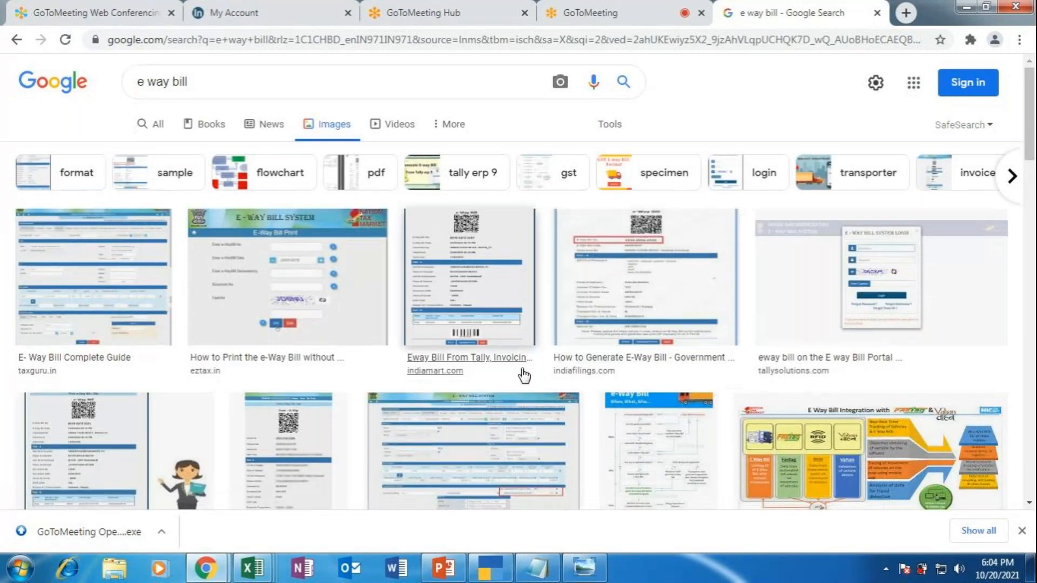
scroll(524, 375, down, 5)
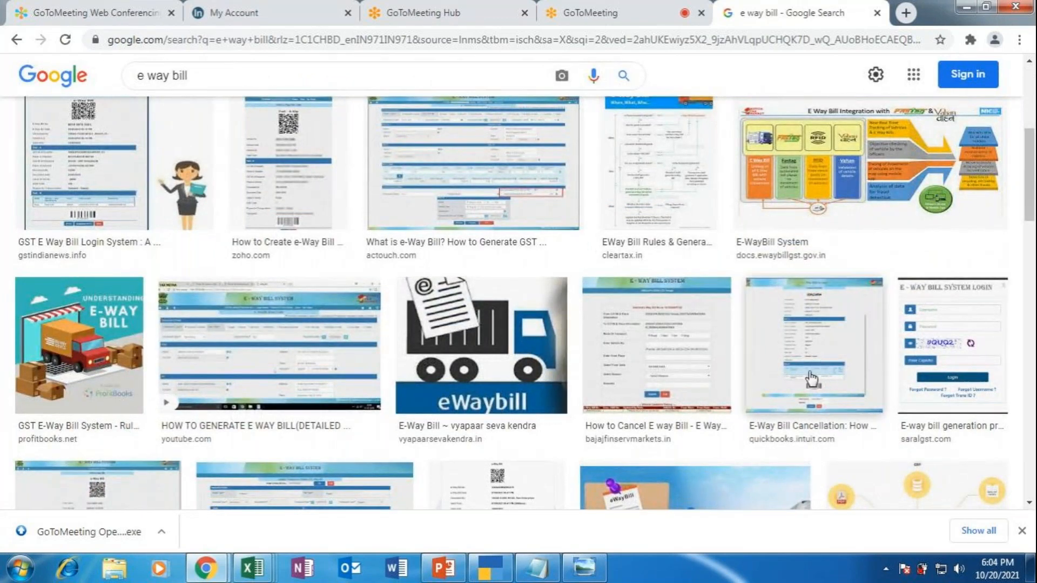
scroll(811, 380, down, 3)
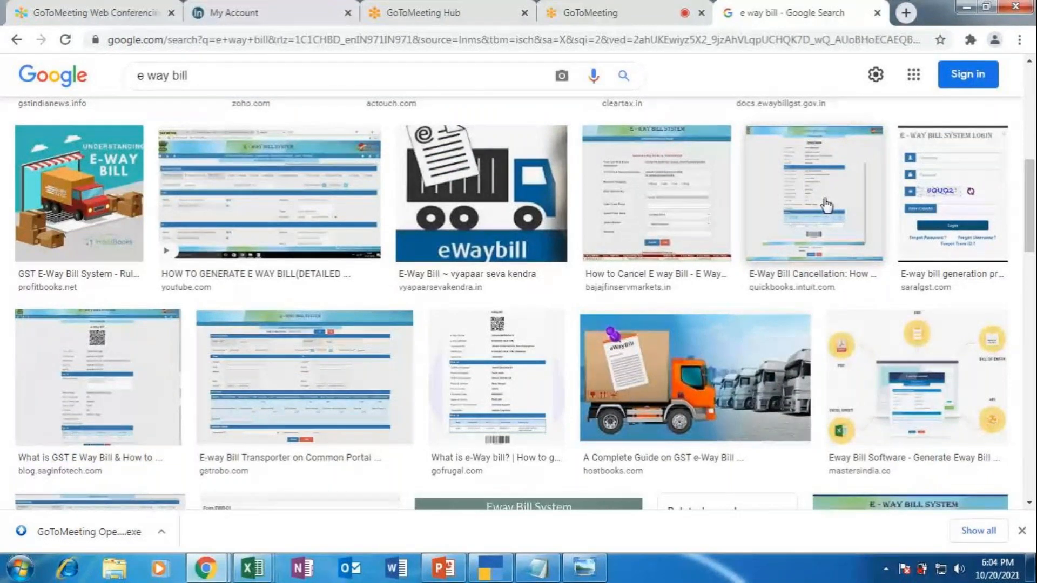
click(502, 378)
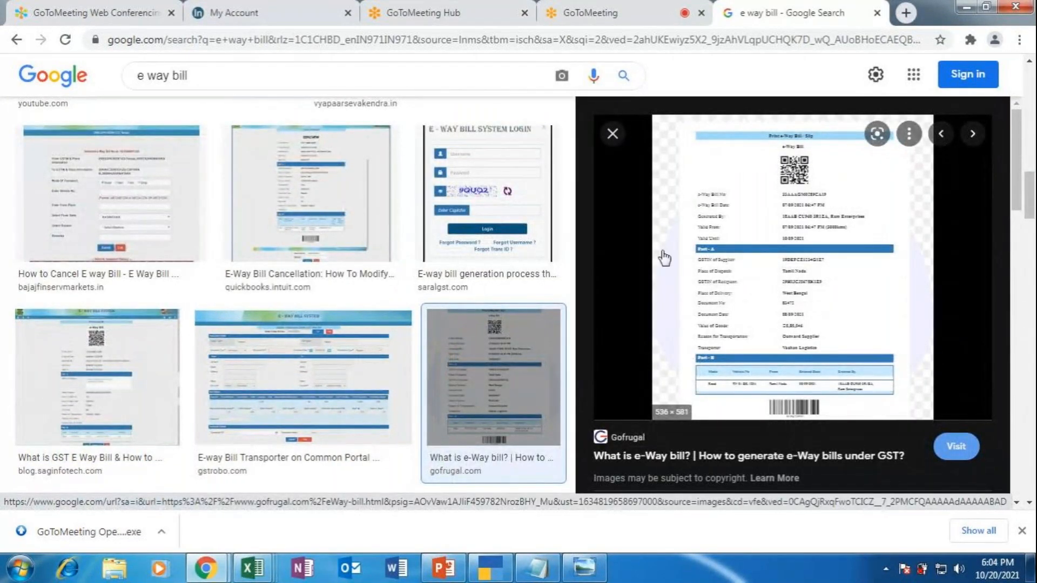
click(326, 188)
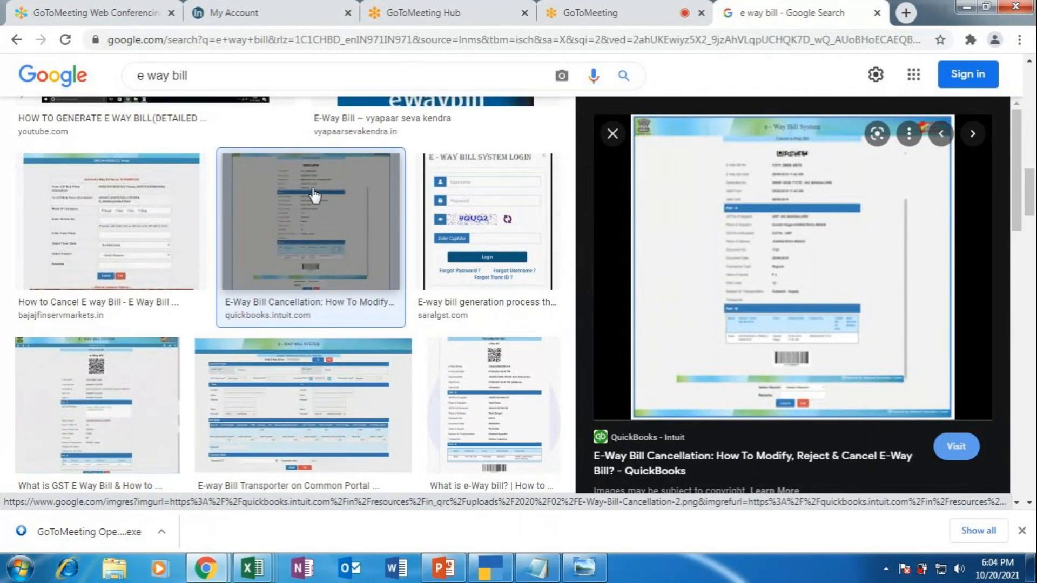
scroll(312, 200, up, 5)
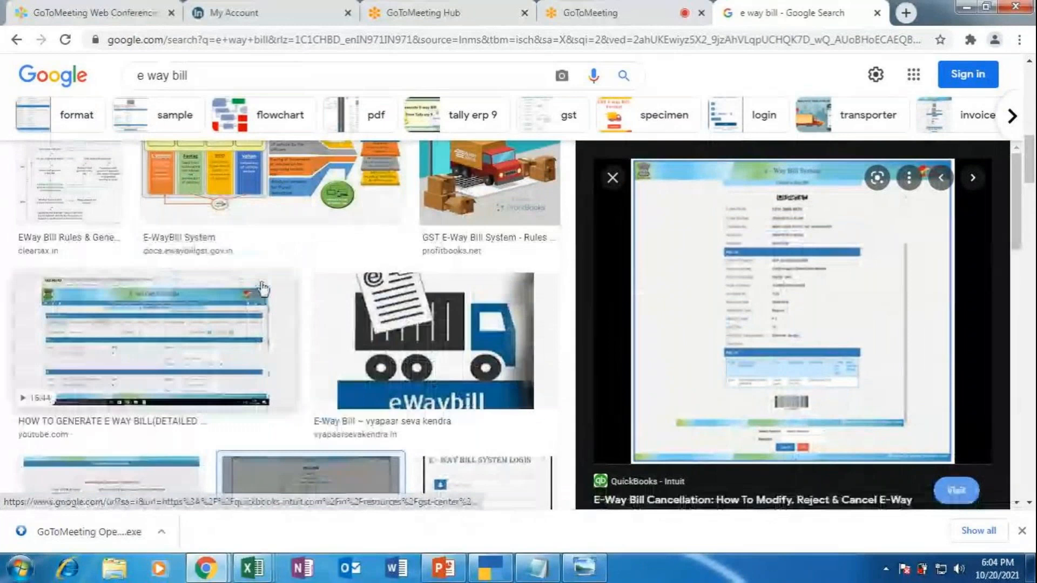
scroll(264, 291, up, 6)
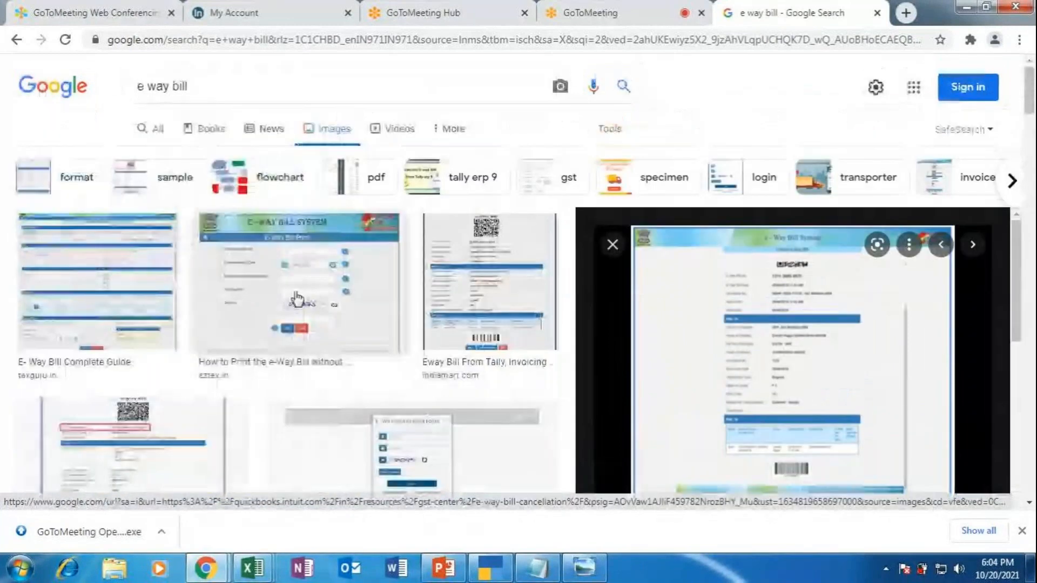
click(447, 270)
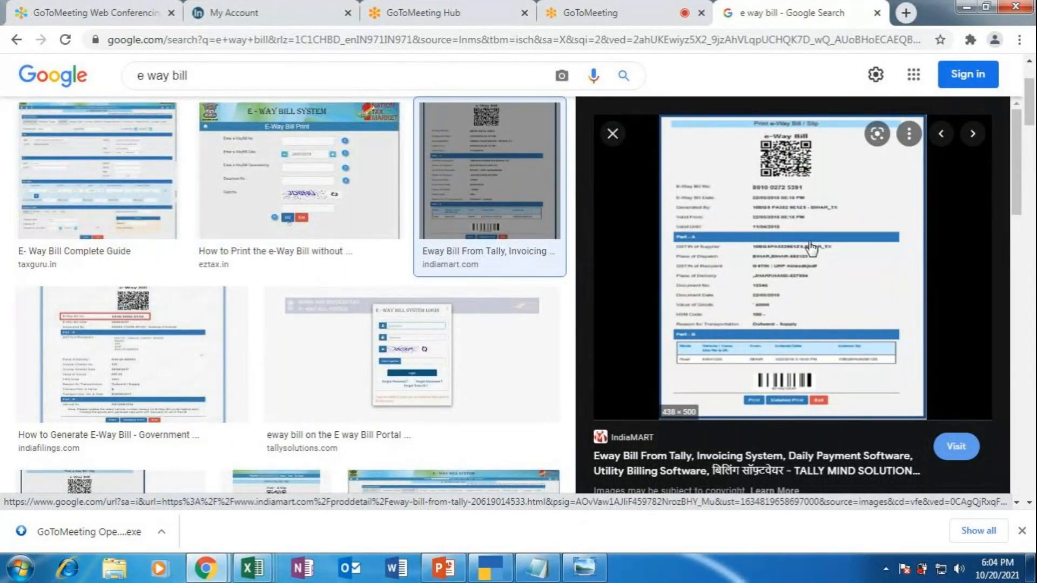
Step: Look over the IndiaMART page behind the Eway Bill From Tally image, then return to its preview
click(810, 246)
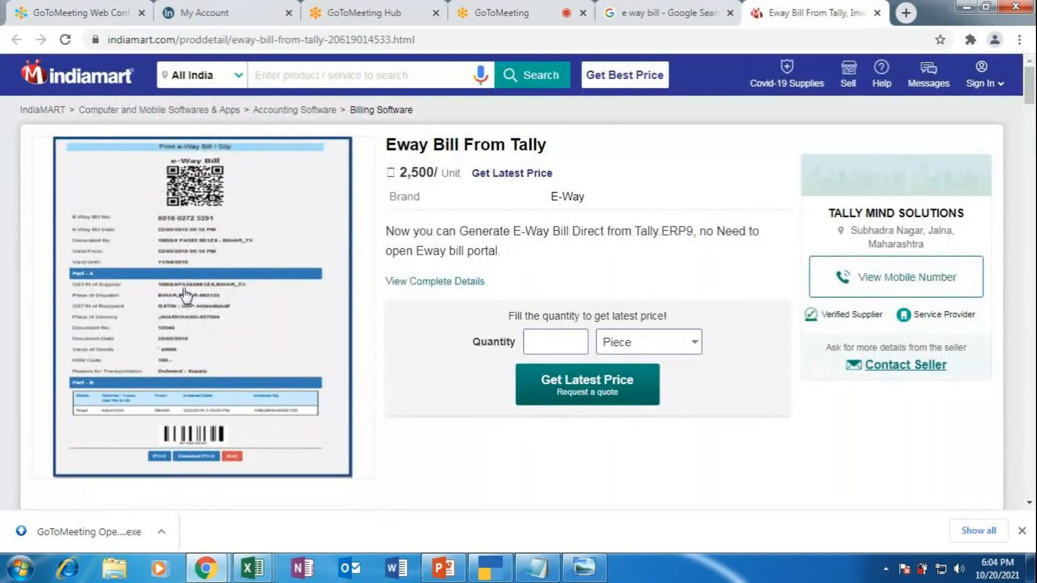
click(184, 296)
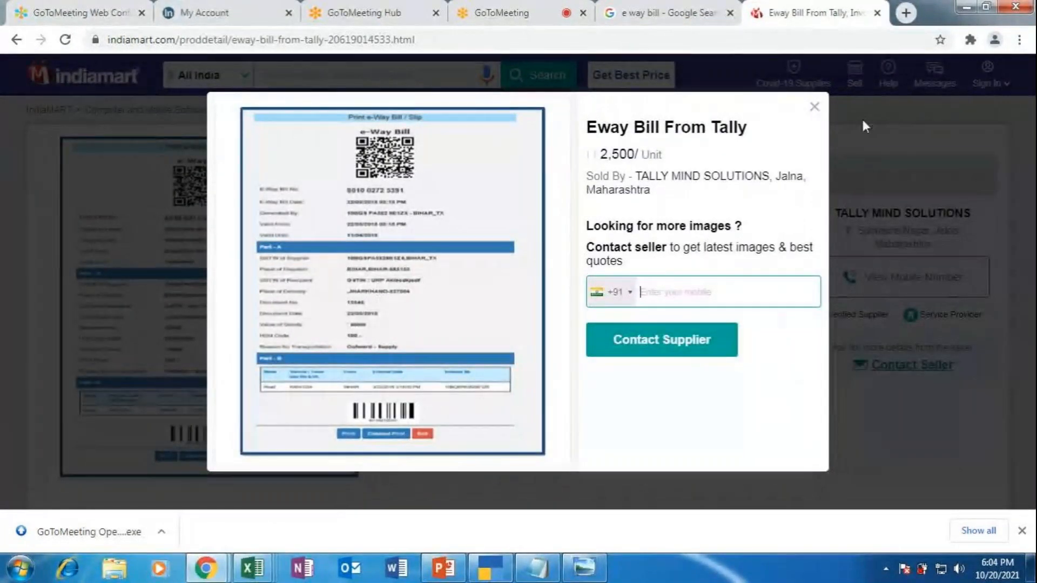
click(814, 108)
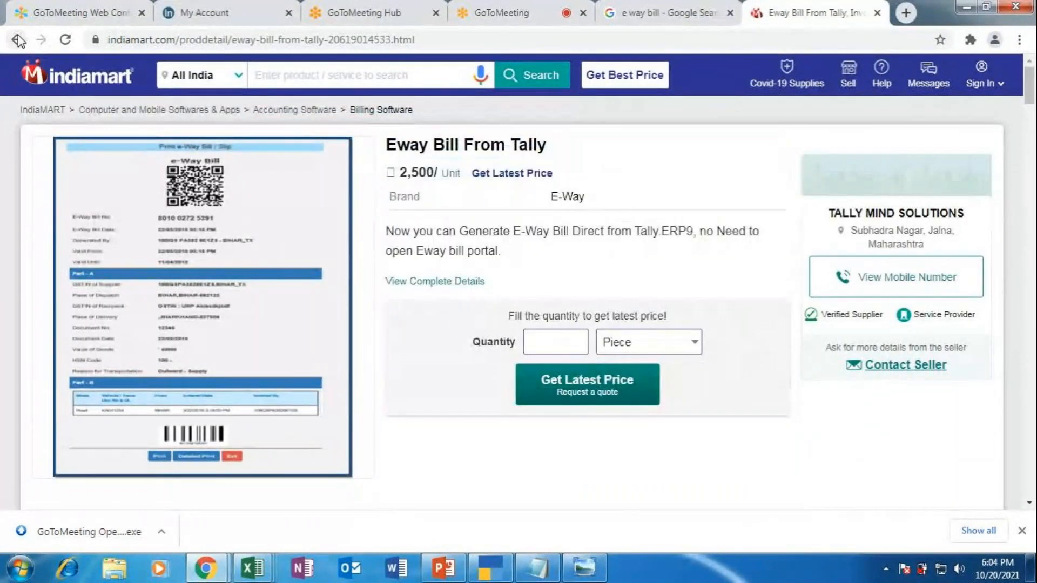
click(18, 39)
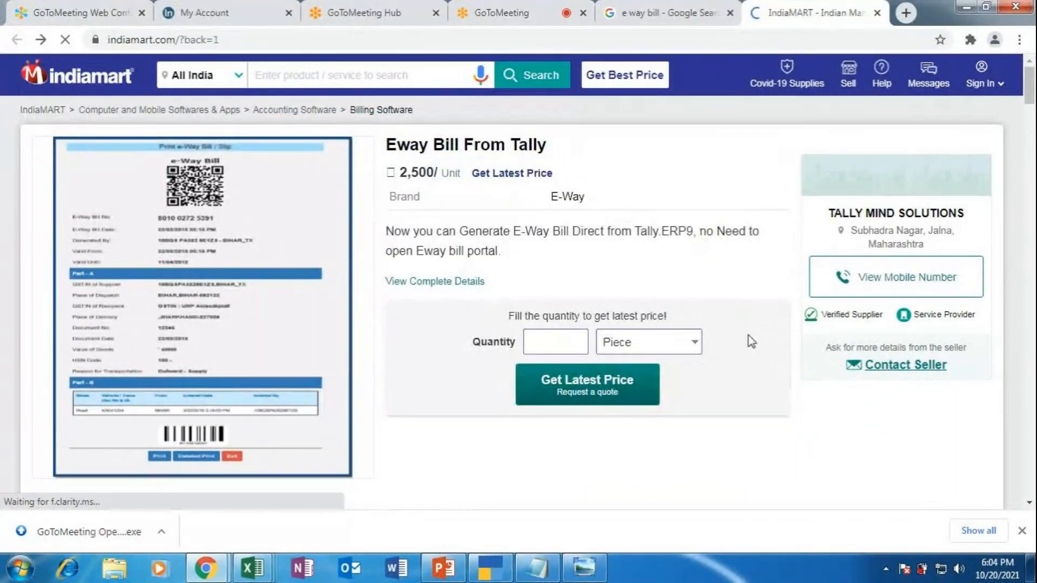
scroll(591, 390, down, 3)
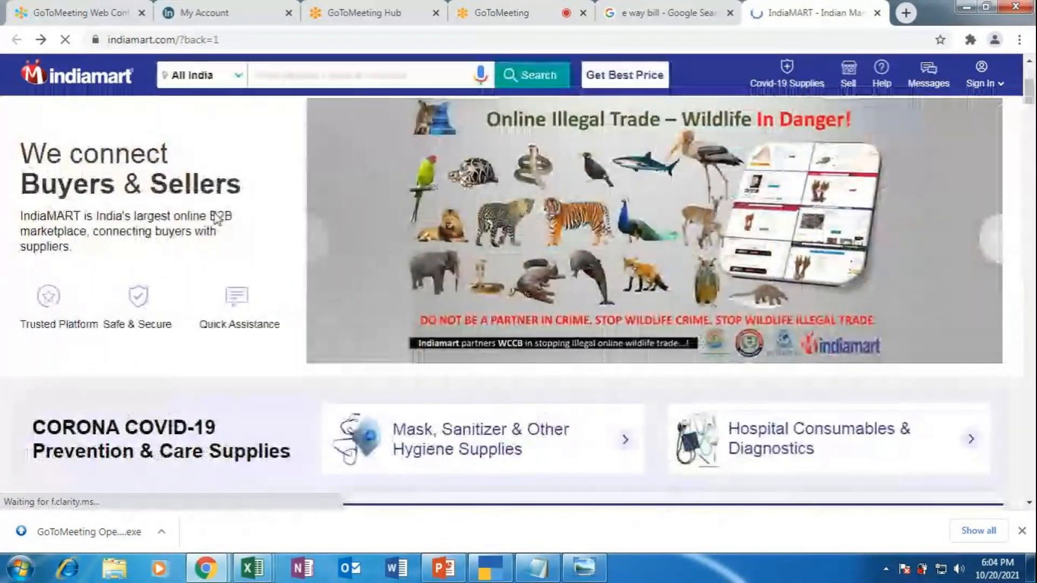
click(877, 12)
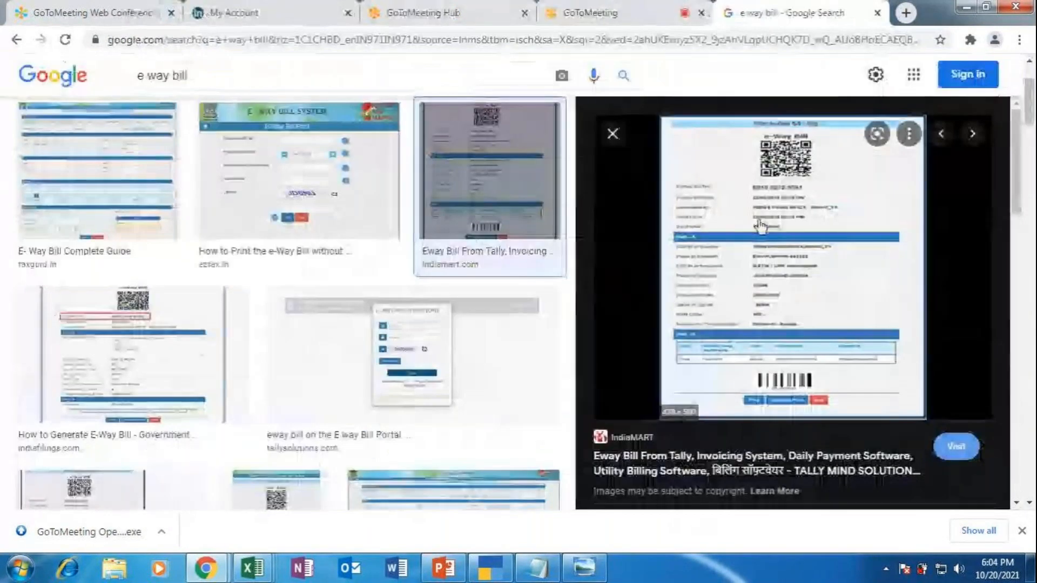
right_click(796, 264)
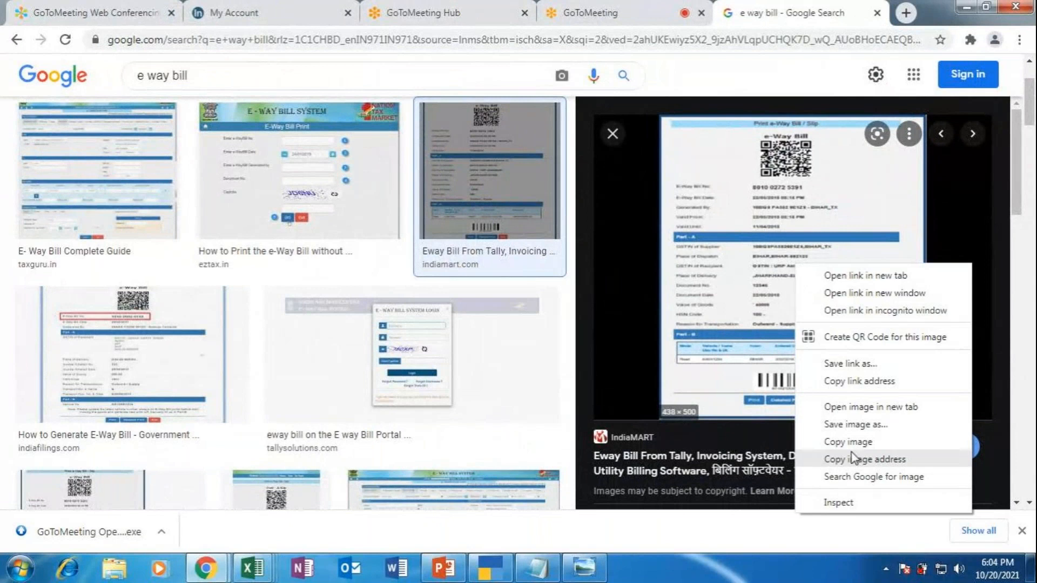
Step: Save the image as eway-bill-from-tally-500x500, open it and zoom in for reading
click(848, 424)
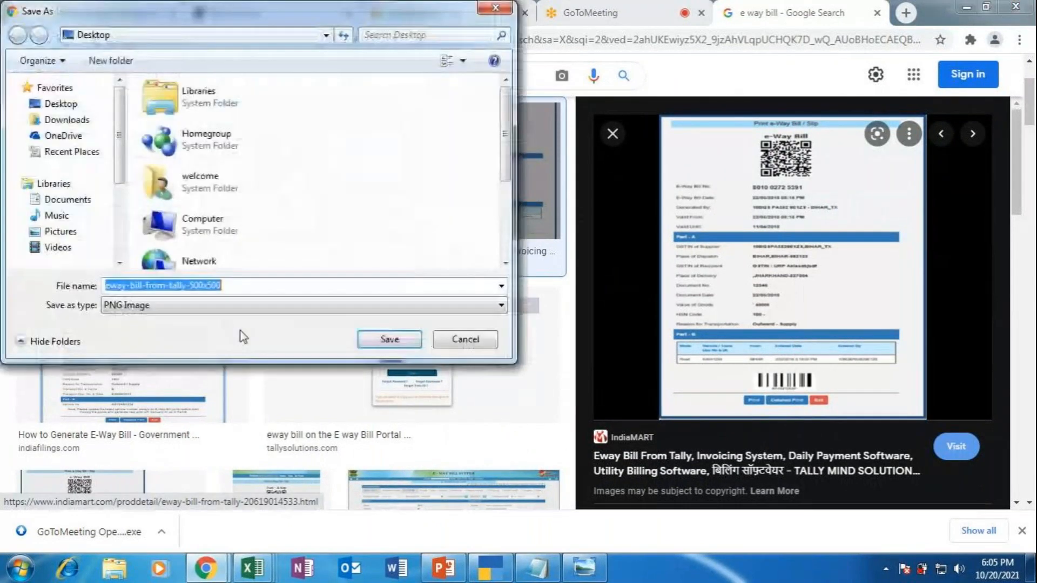
click(389, 339)
click(76, 538)
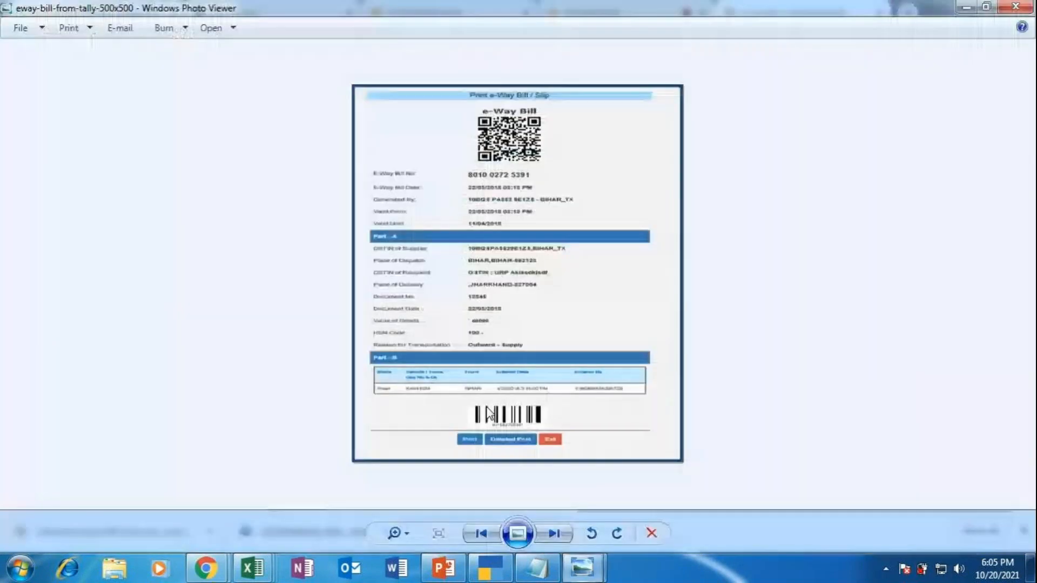
click(396, 534)
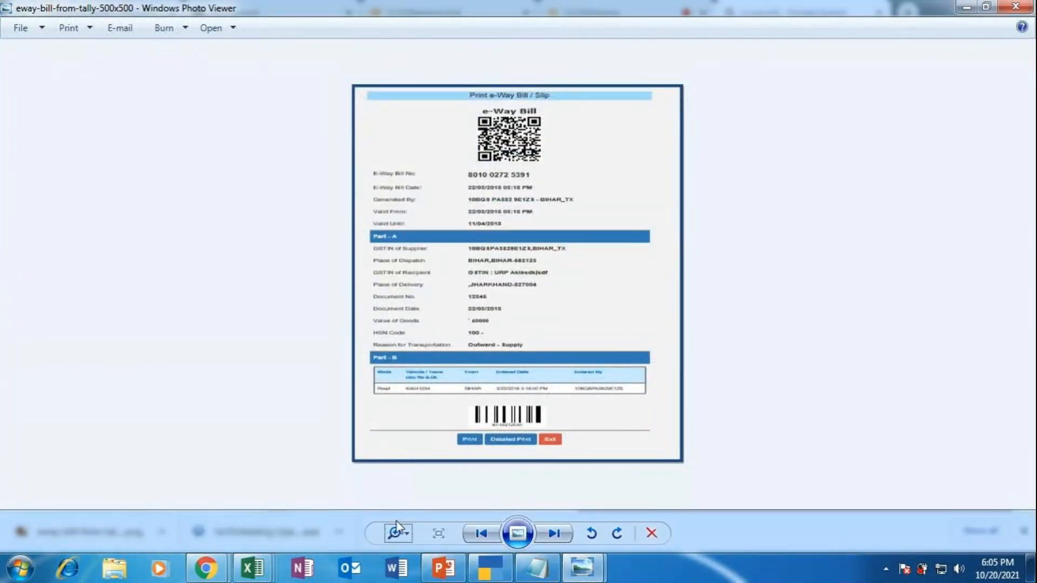
click(396, 533)
click(389, 526)
click(396, 534)
drag(397, 540, 397, 524)
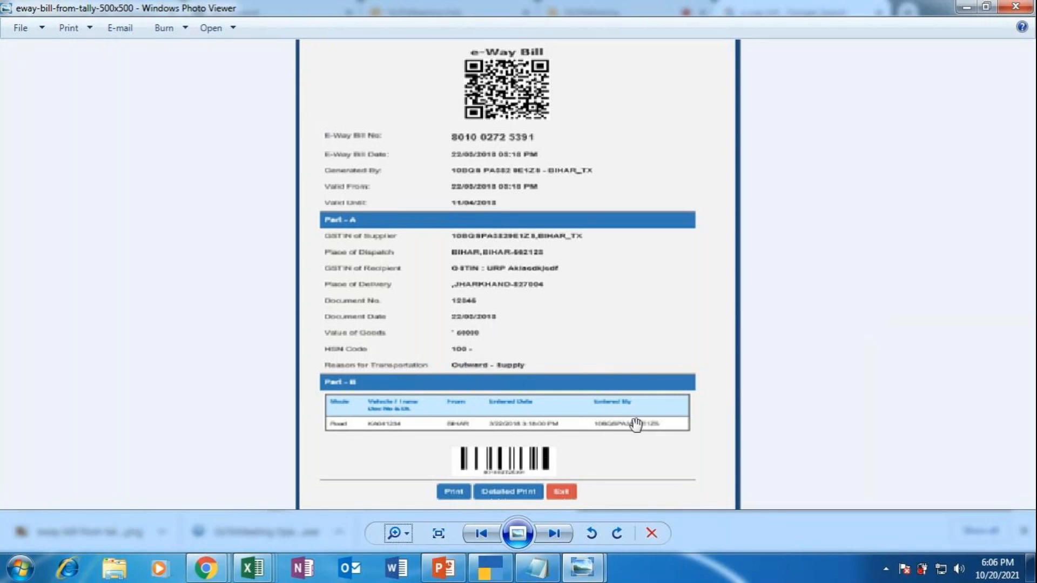
Step: Zoom around the e-Way Bill's Part A and Part B details, then switch back to TallyPrime
scroll(633, 386, down, 1)
scroll(629, 387, up, 4)
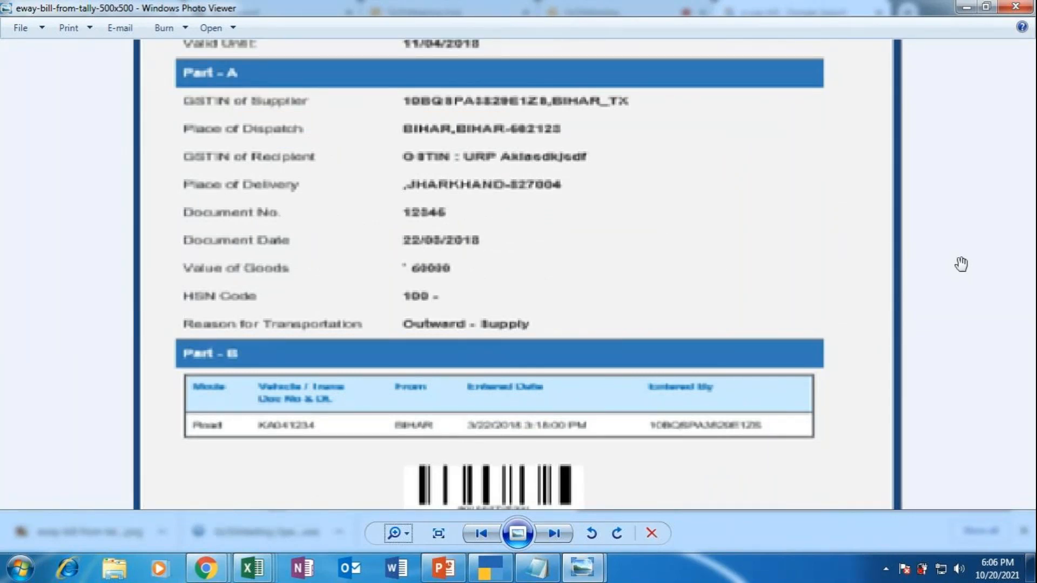
scroll(797, 227, down, 3)
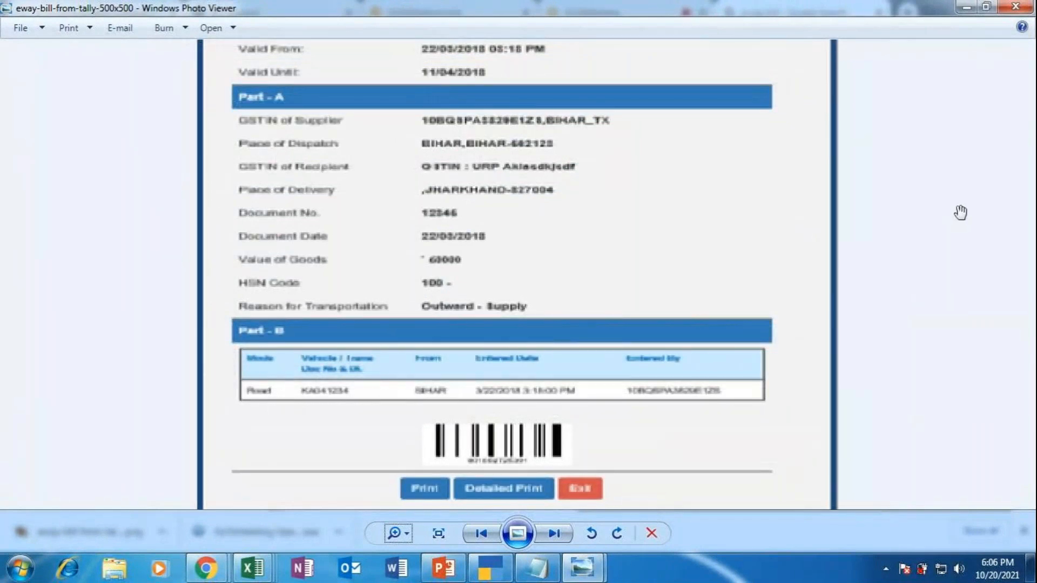
scroll(960, 212, up, 1)
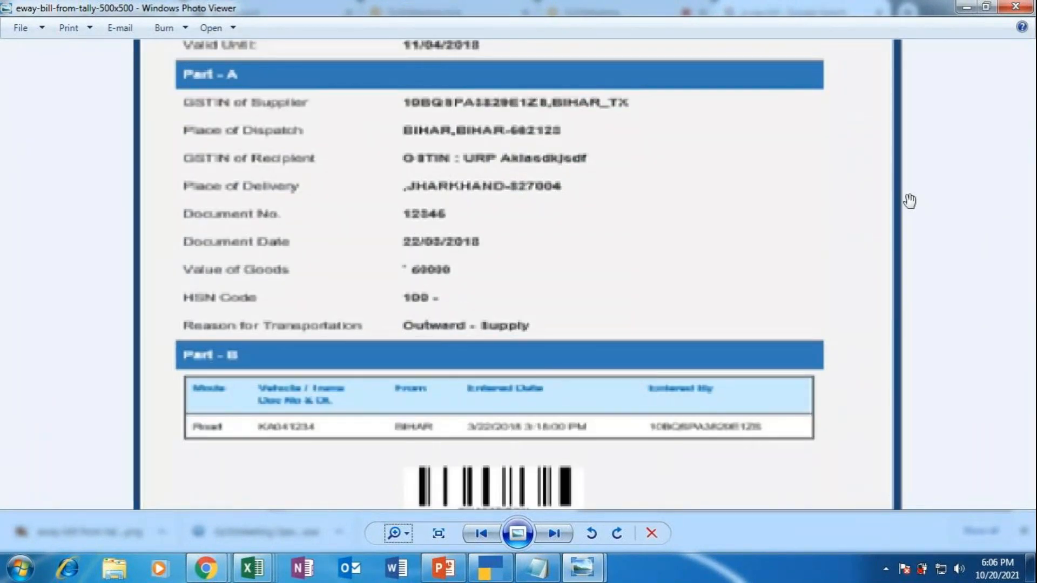
scroll(762, 156, up, 1)
scroll(762, 156, down, 2)
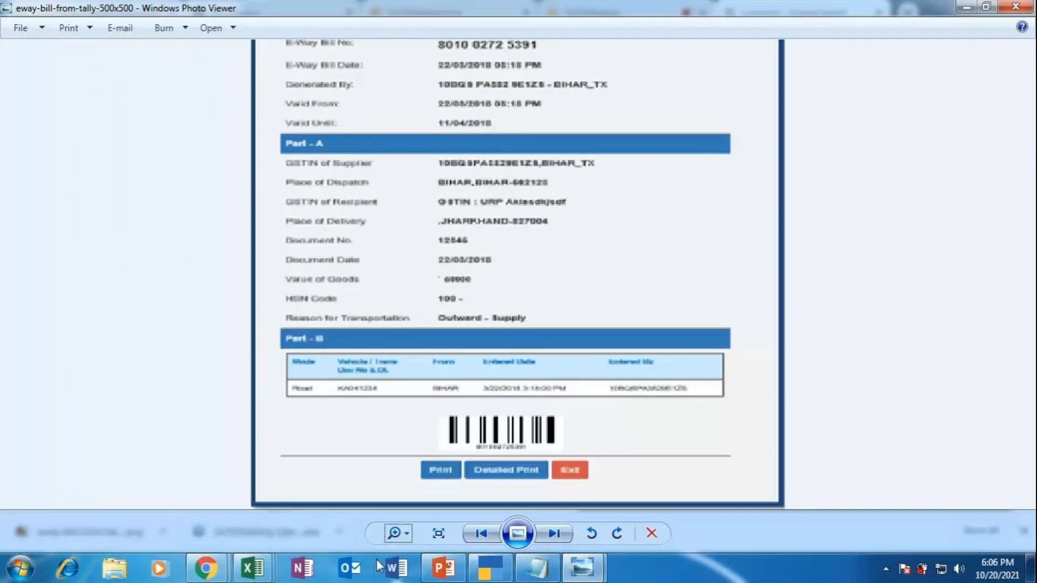
click(489, 568)
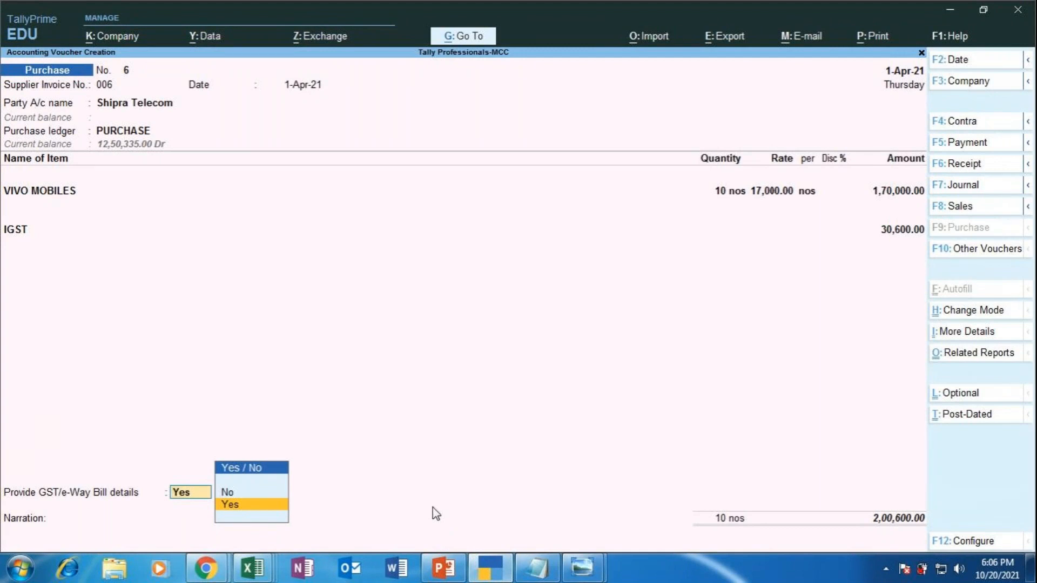
Step: Open the e-Way Bill details form at the e-Way Bill No. field, then return to Chrome's e-way bill image results
key(Return)
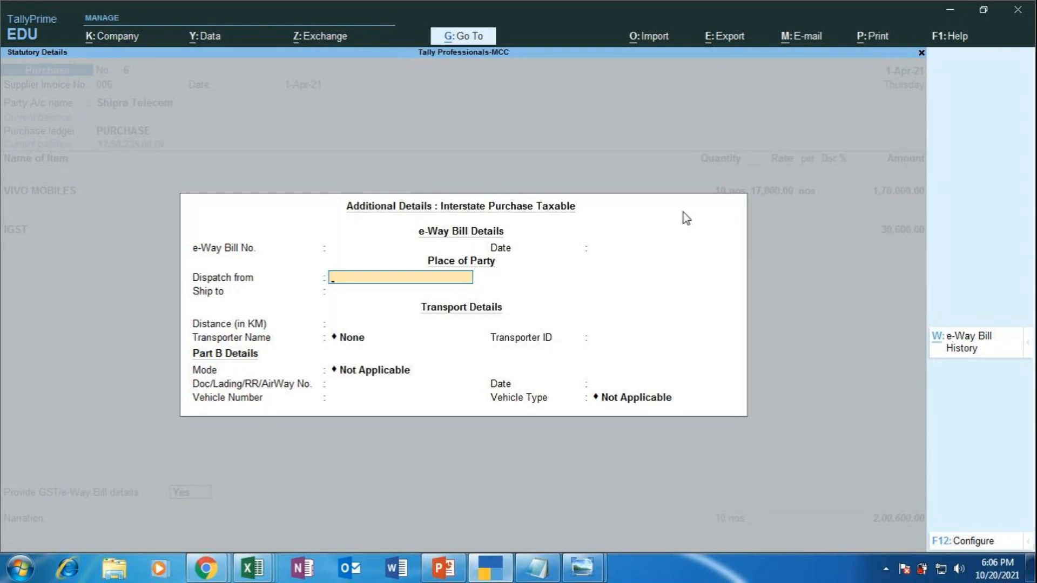
click(367, 248)
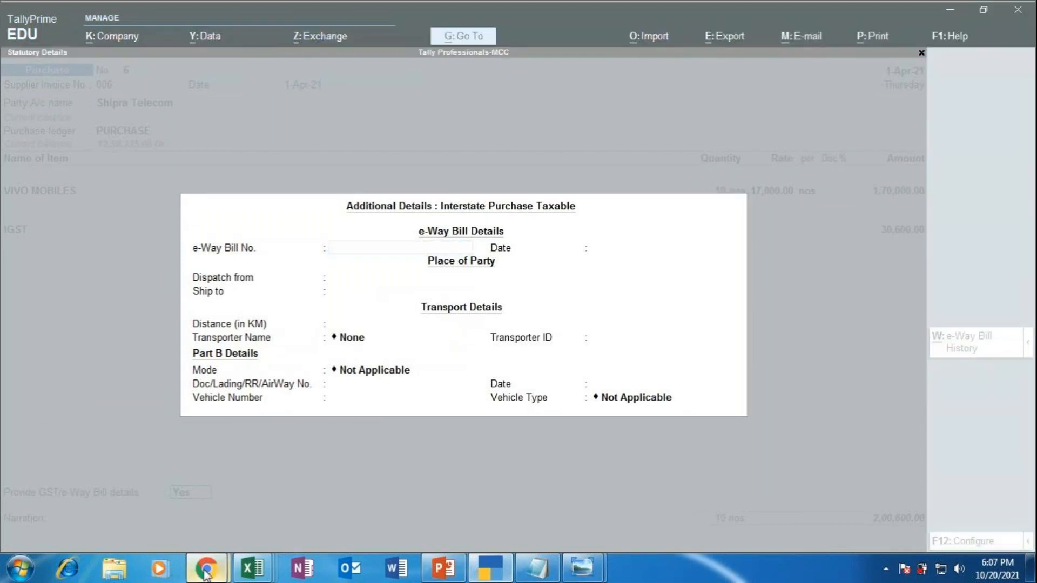
mouse_move(205, 567)
click(199, 500)
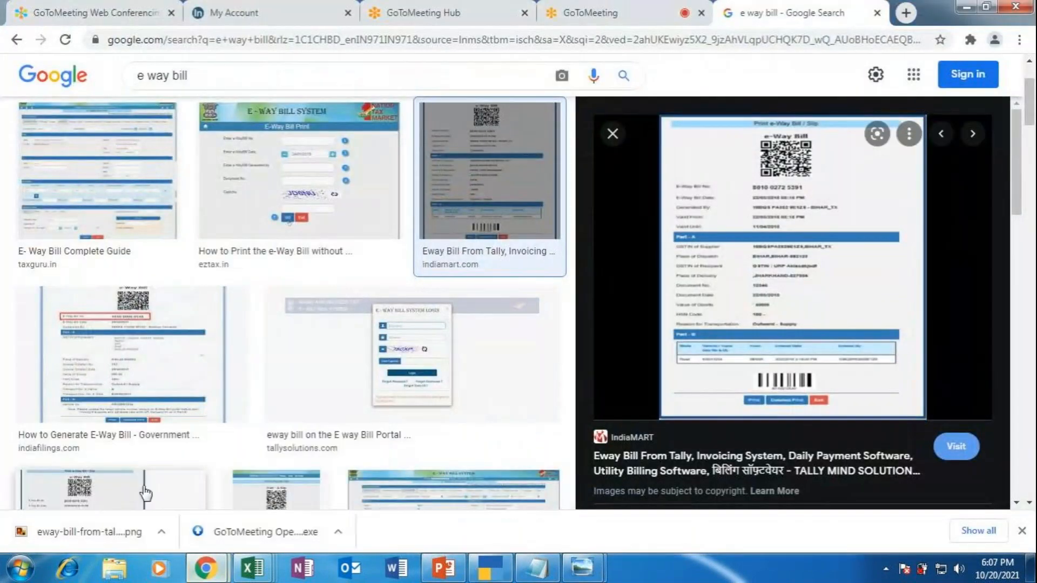
mouse_move(582, 567)
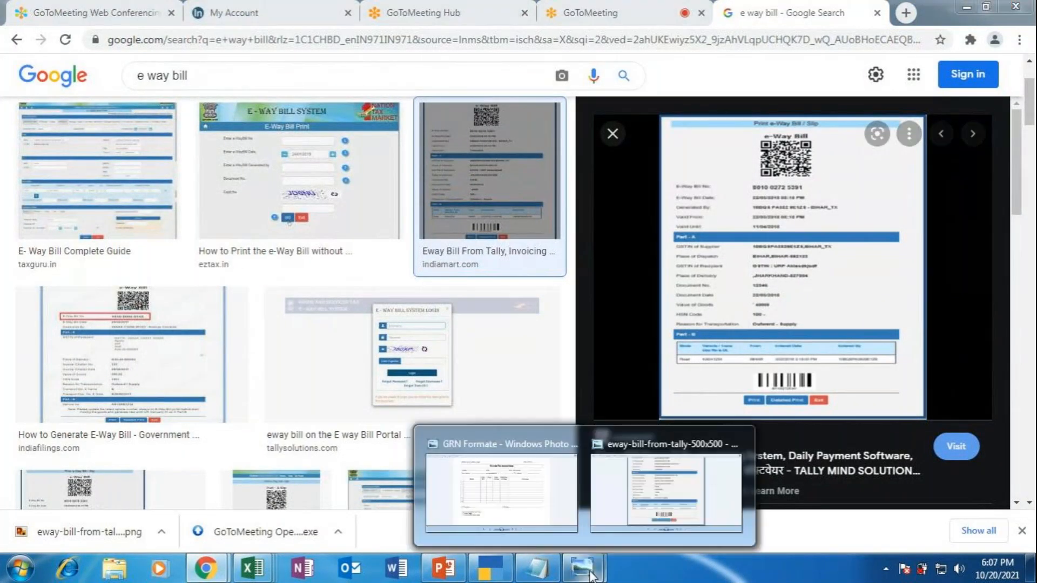
click(639, 486)
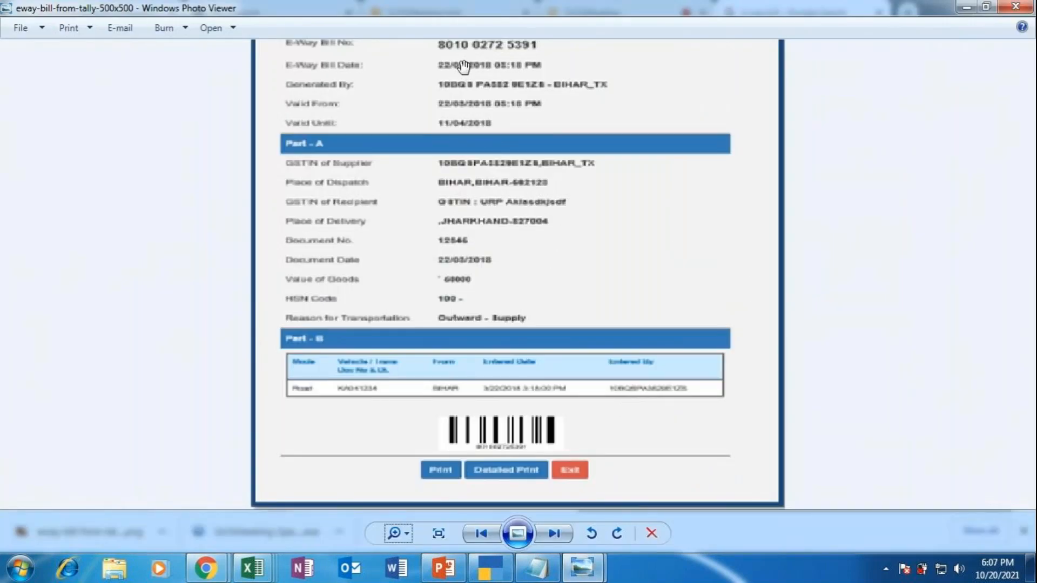
click(494, 577)
text(801012364578)
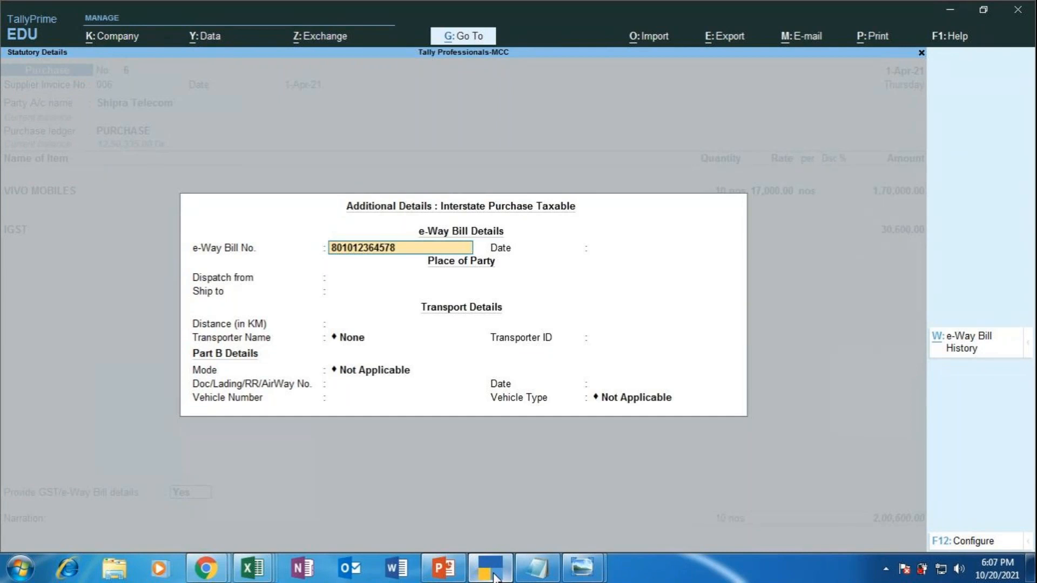
Step: Set the e-Way Bill date to 1-Apr-21, dispatch from FIROZABAD [NEW DELHI] and ship to BANGALORE[KARNATAKA]
key(Return)
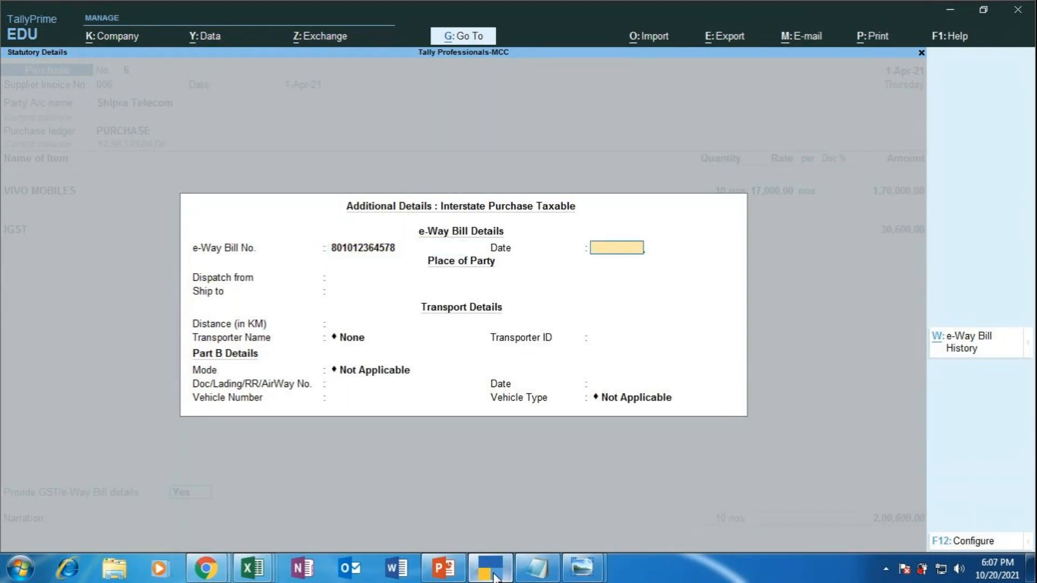
text(1.4)
key(Return)
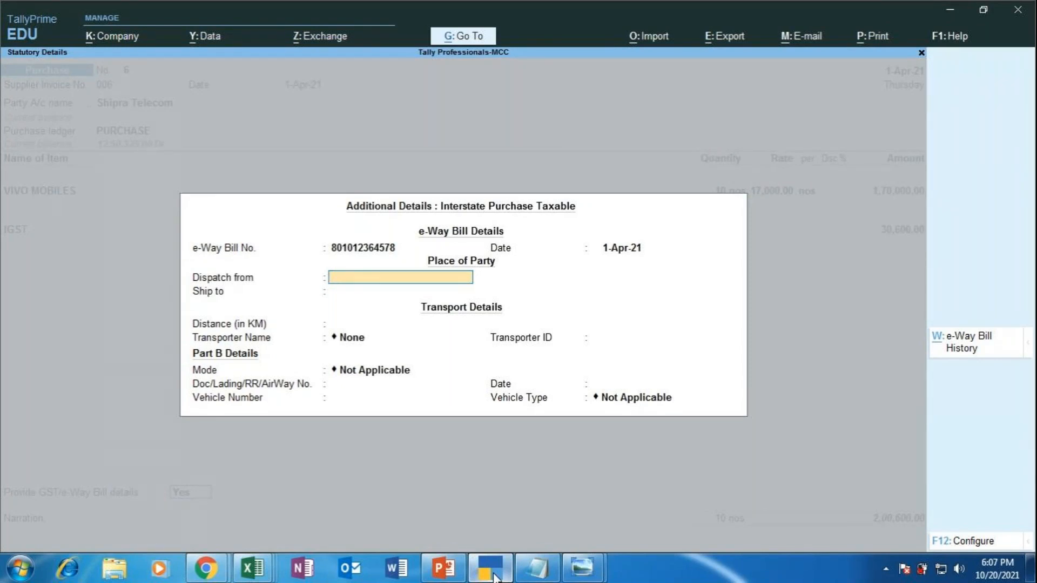
text(FIRO)
text(ZABAD)
text( ()
text(NEW)
text( DEL)
text(HI)
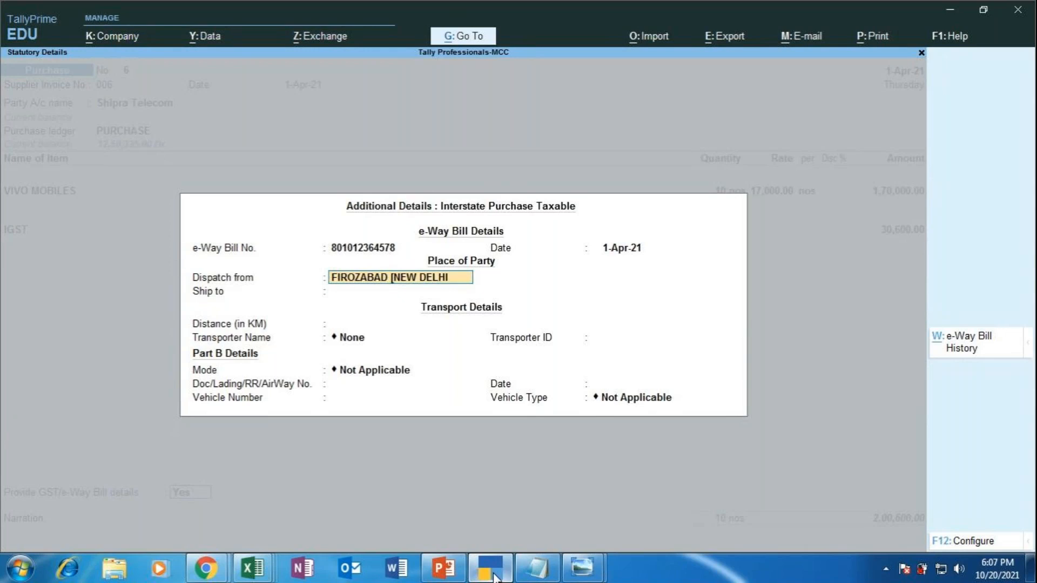
text(])
key(Return)
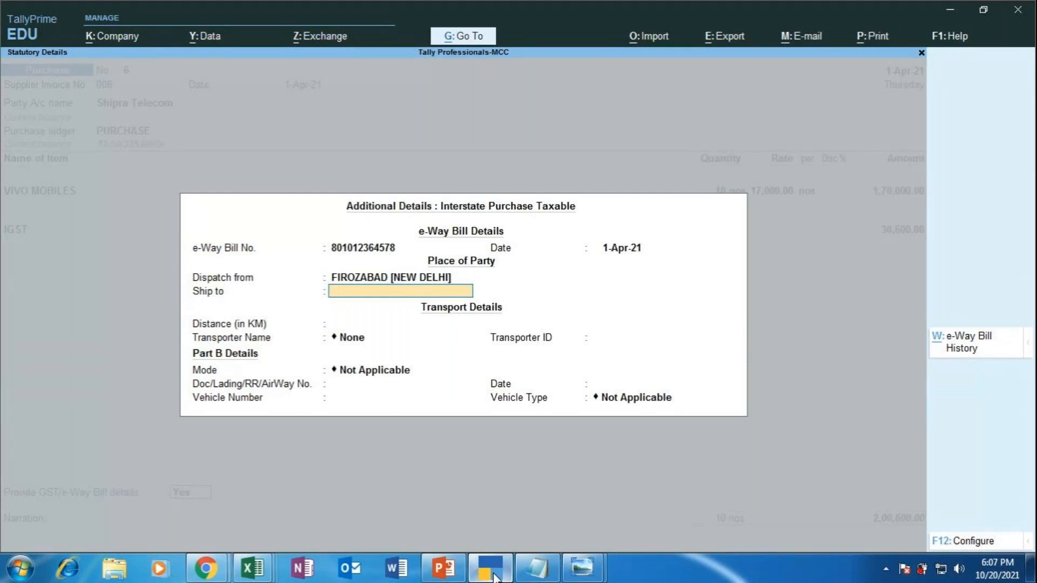
text(BANGALORE[KA)
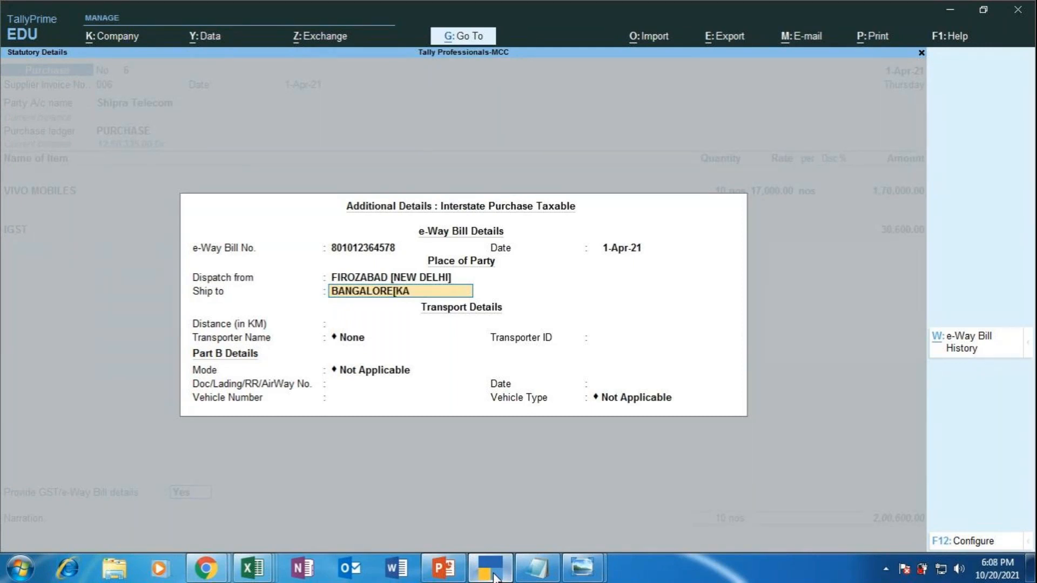
text(RNATAKA])
key(Return)
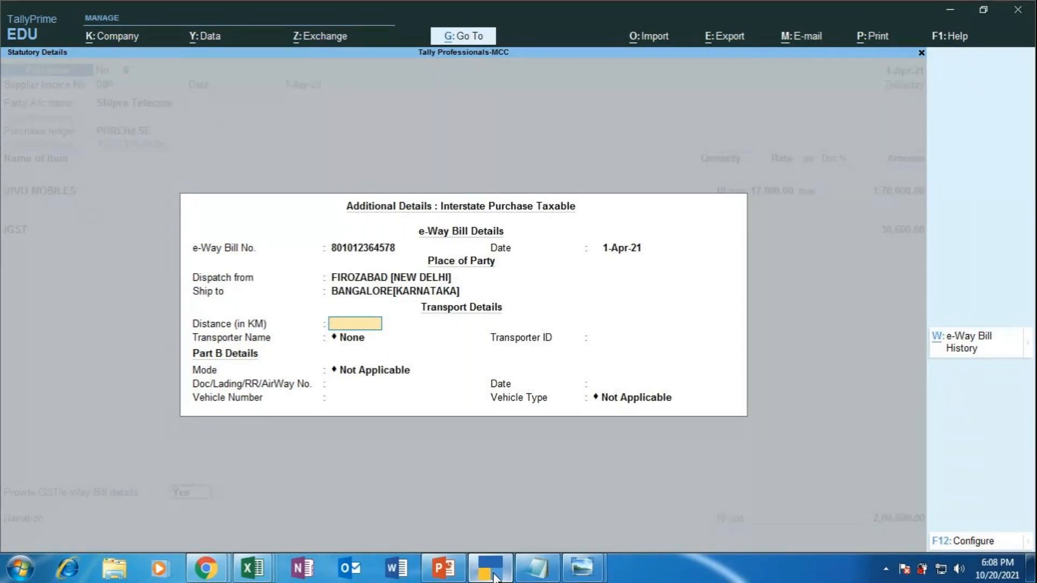
Step: Leave the distance blank and choose New at Transporter Name to create a transporter
key(Return)
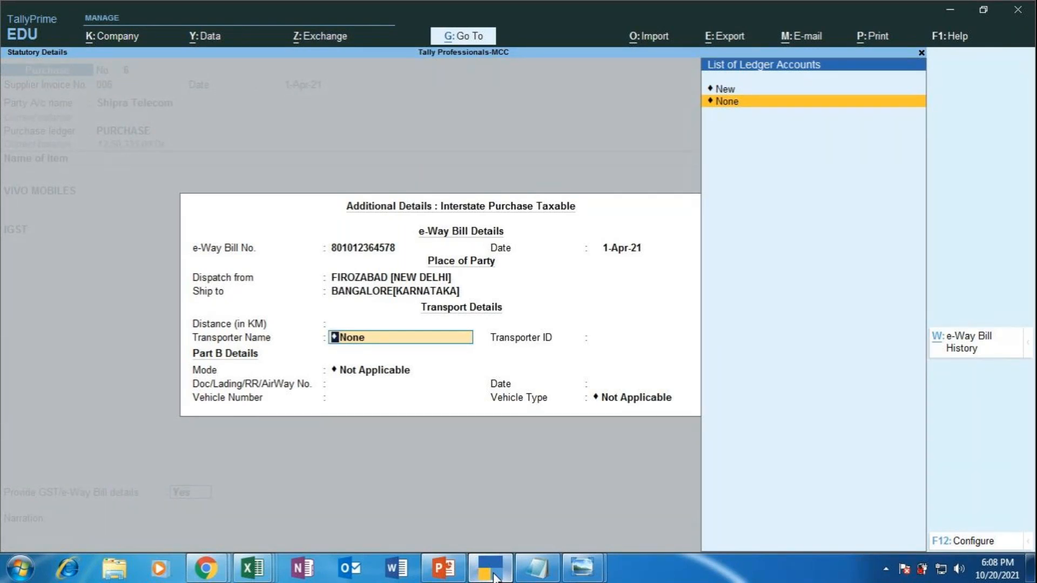
key(Up)
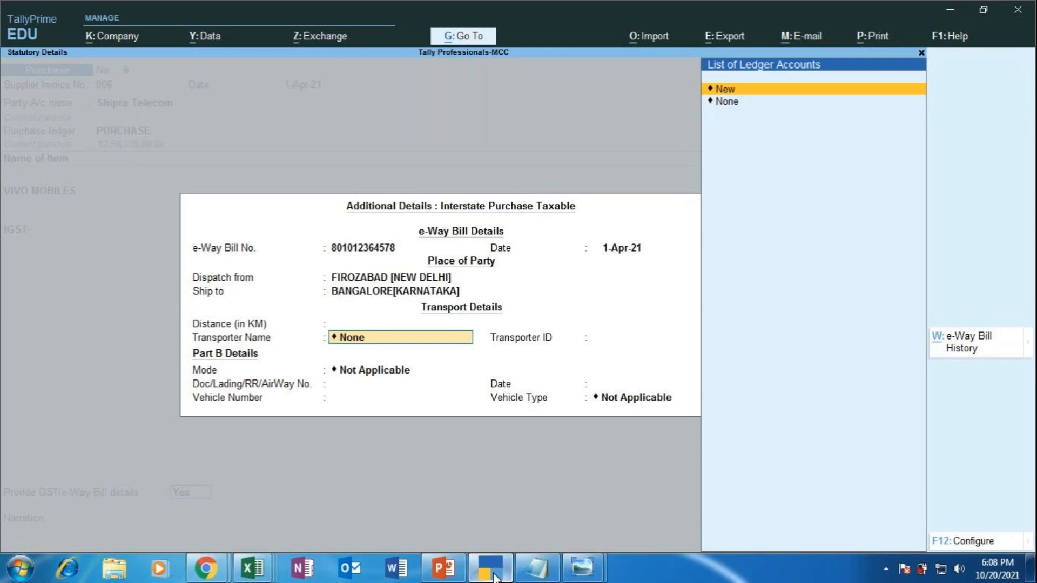
key(Return)
Step: Create the transporter SHAKTI ENTERPRISES with transporter ID OPL7896544
text(S)
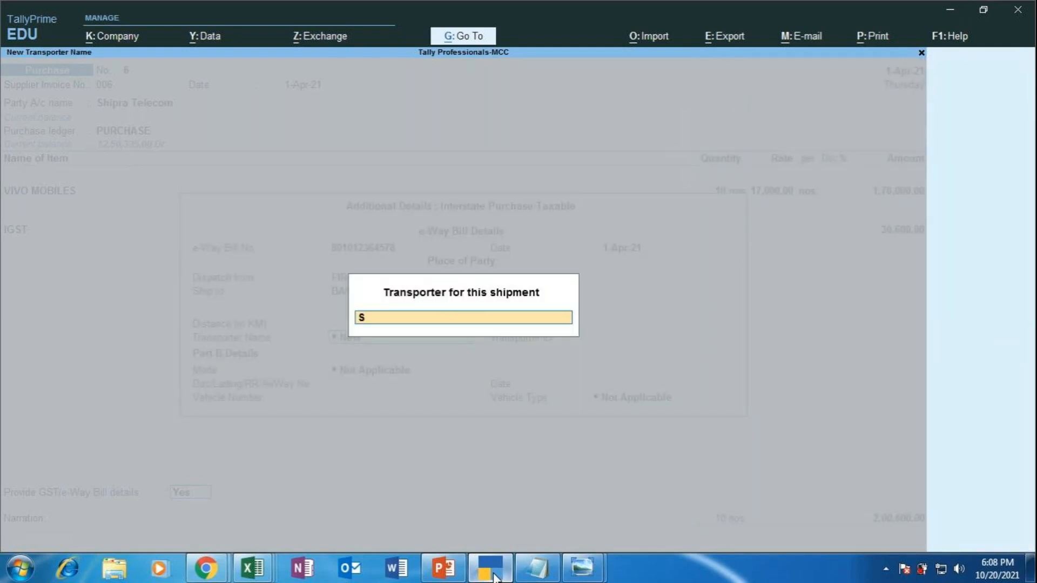
text(HAKTI ENTERPRISES)
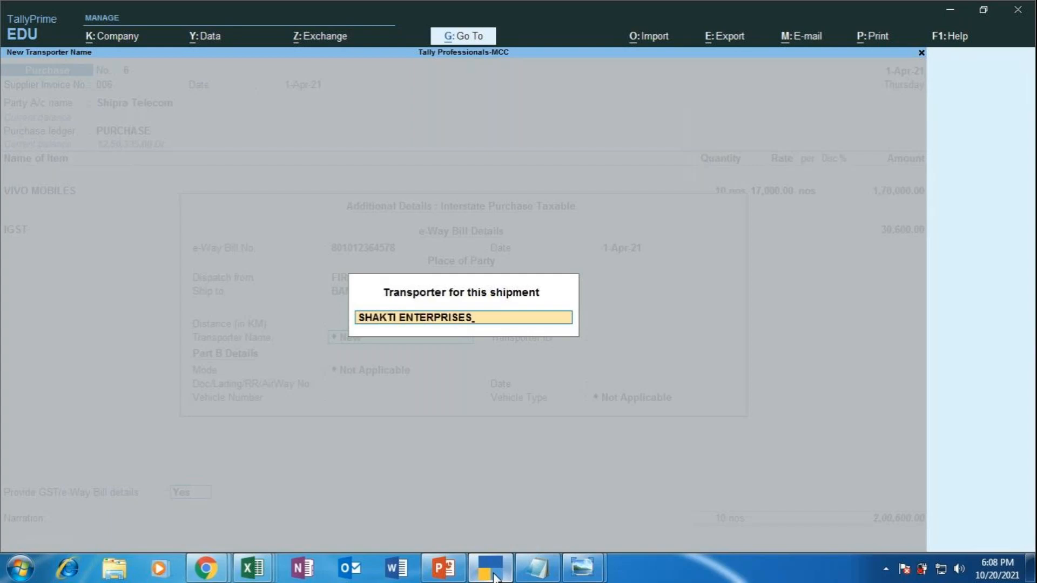
key(Return)
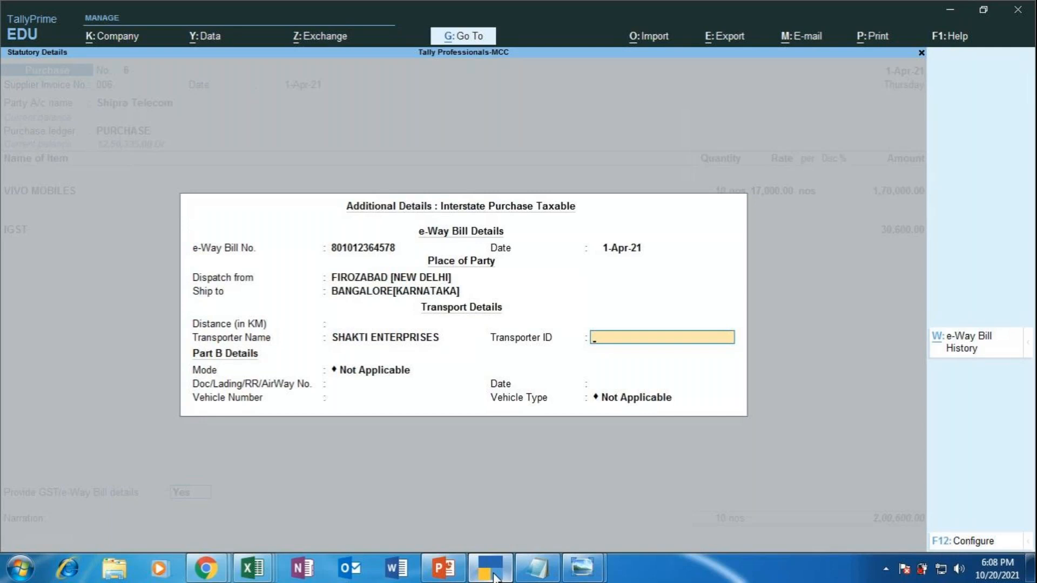
text(OPL7896544)
key(Return)
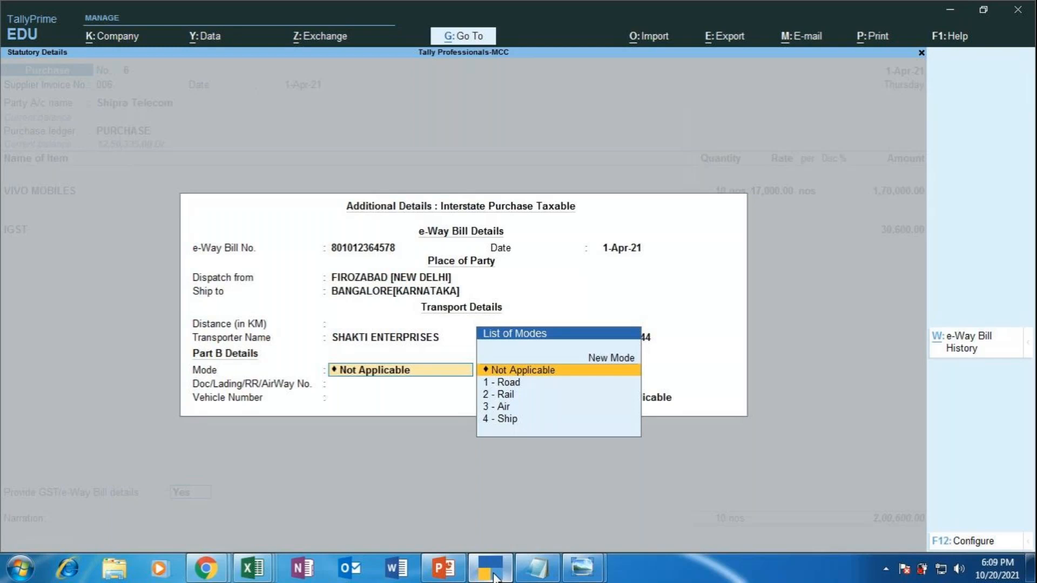
key(Down)
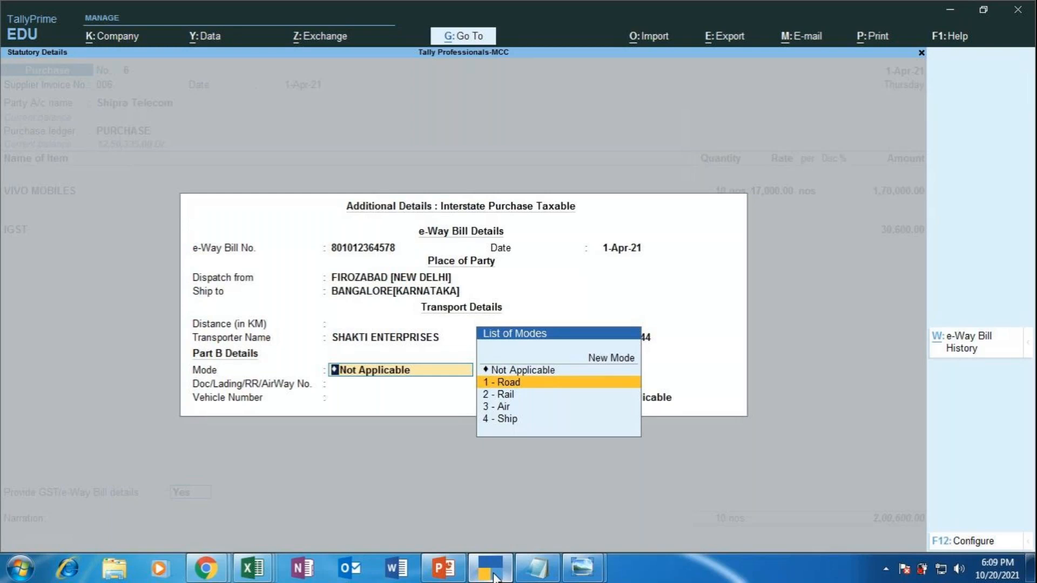
key(Return)
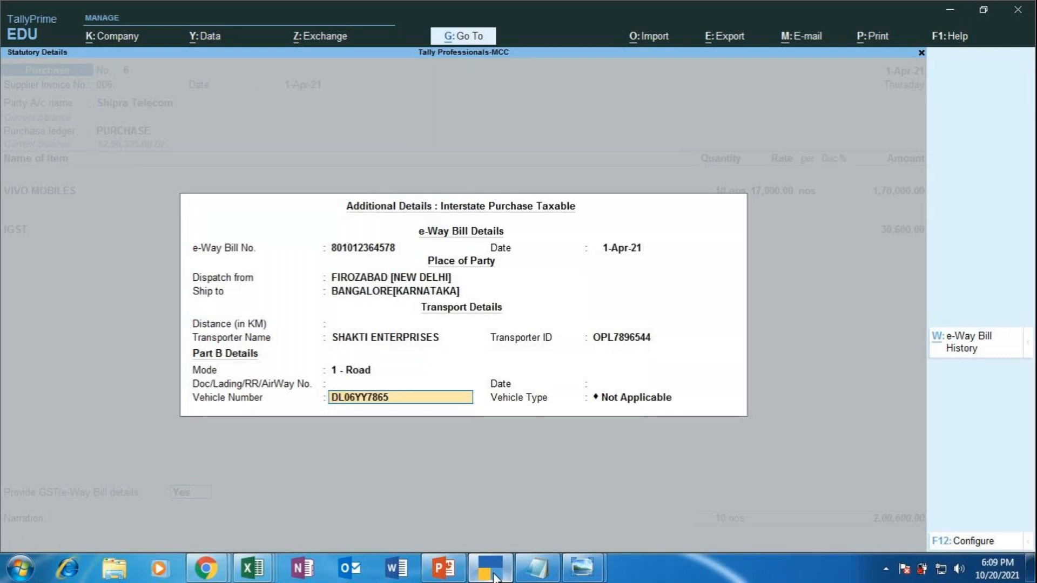
key(Return)
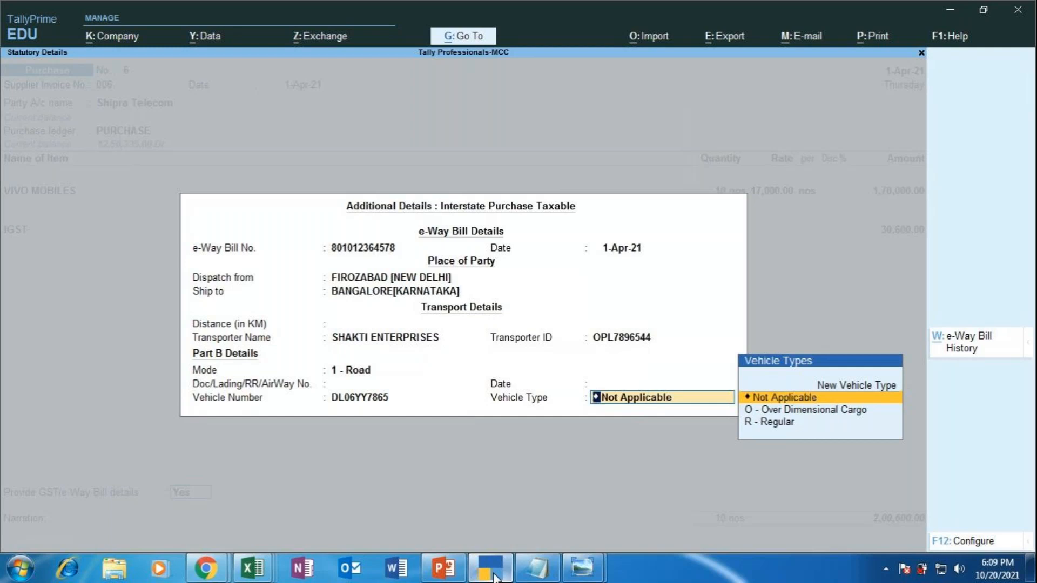
key(Down)
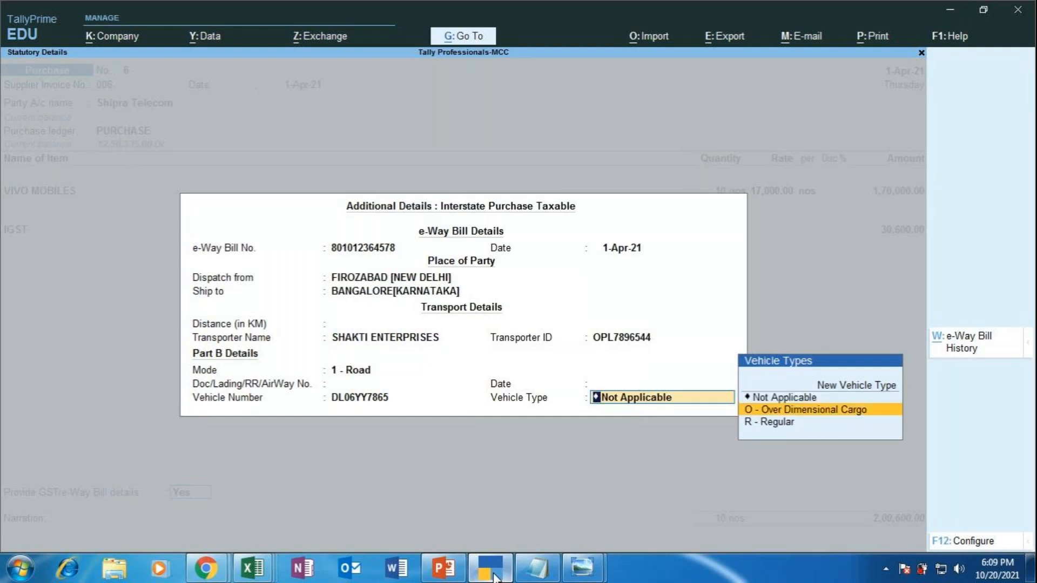
key(Down)
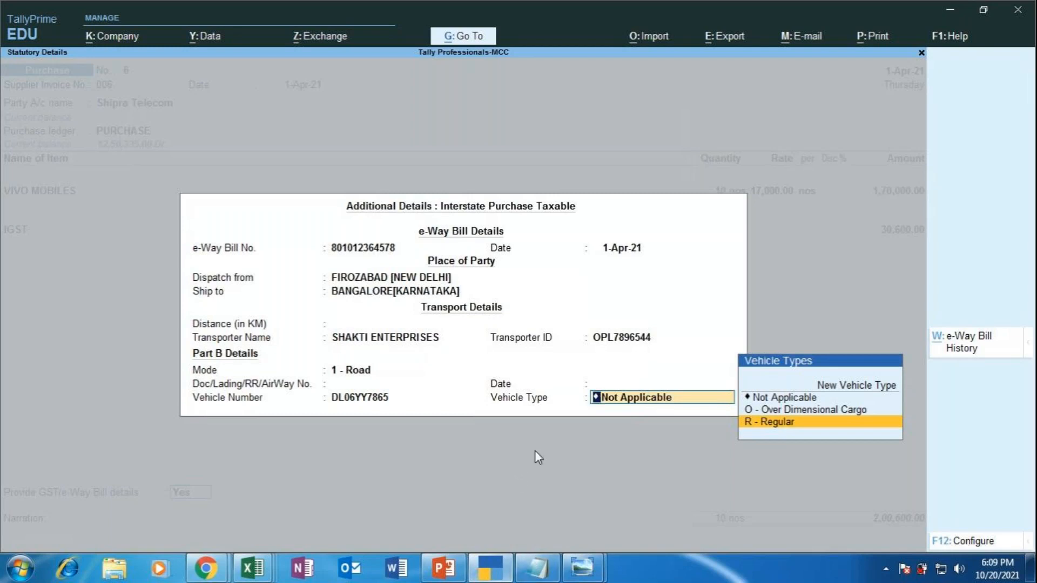
Step: Glance at the browser's e-way bill results, then accept the e-Way Bill details in Tally
click(192, 573)
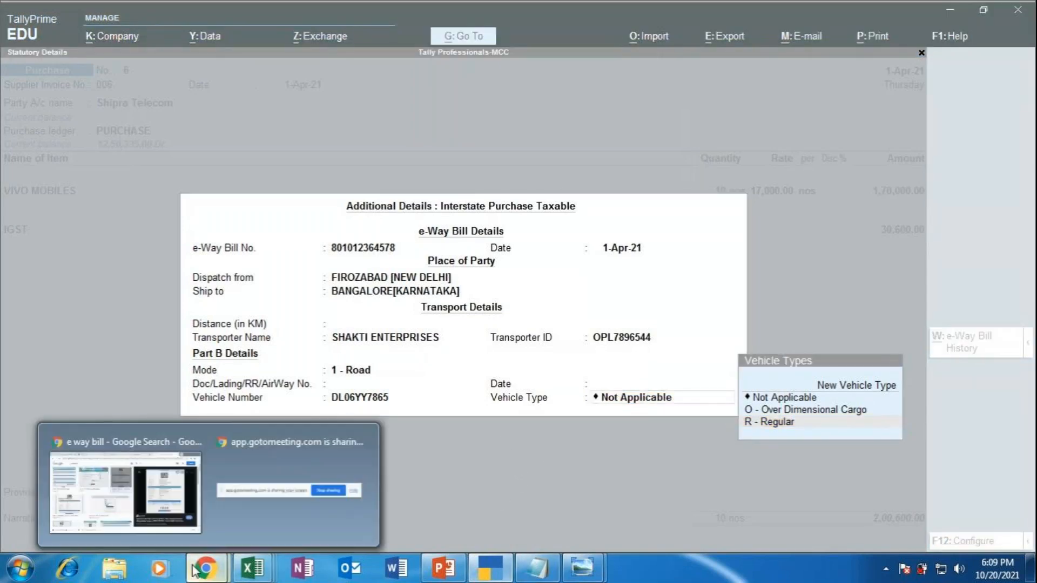
click(149, 483)
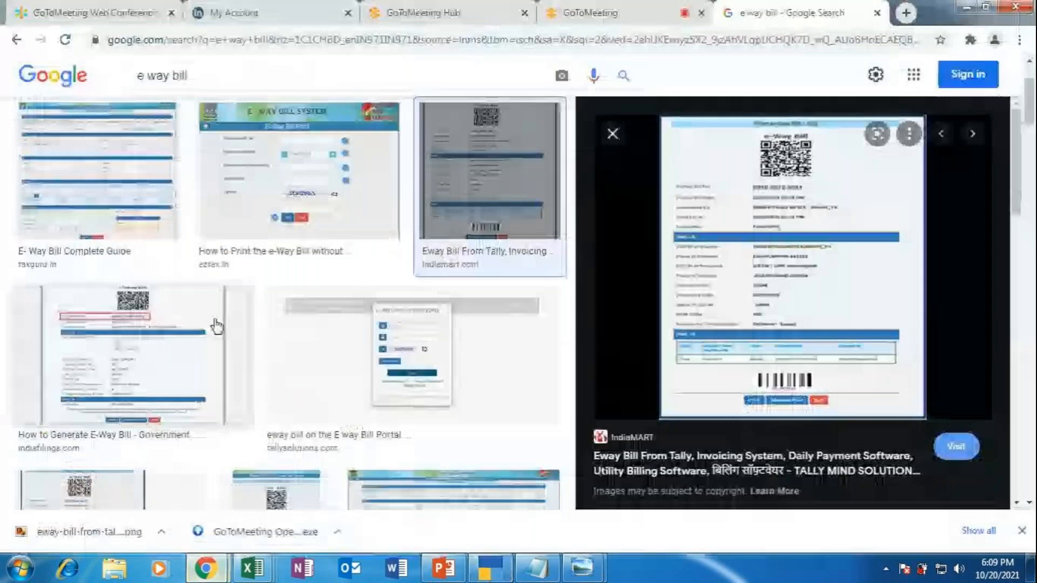
click(597, 11)
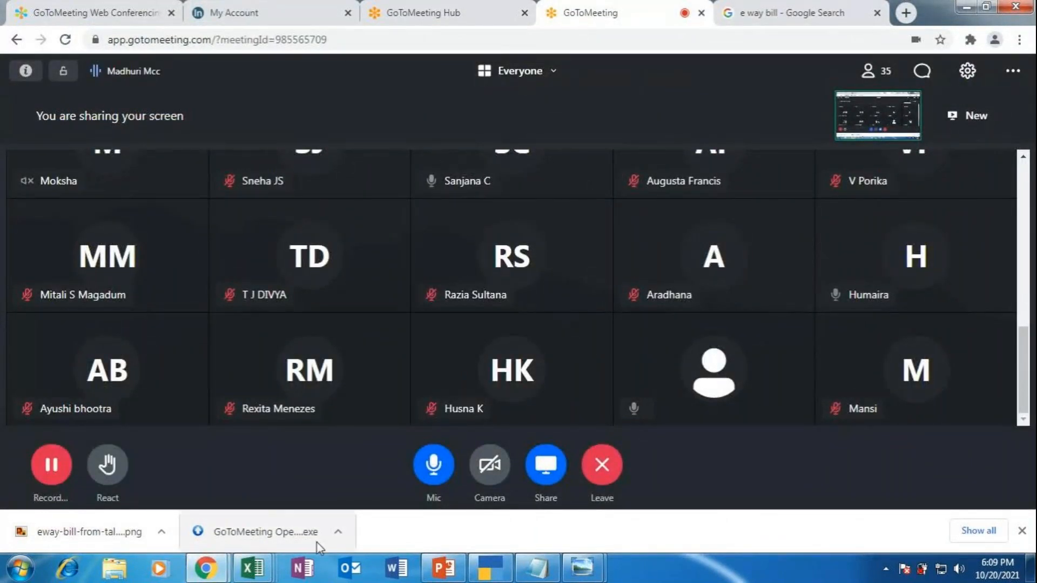
click(490, 567)
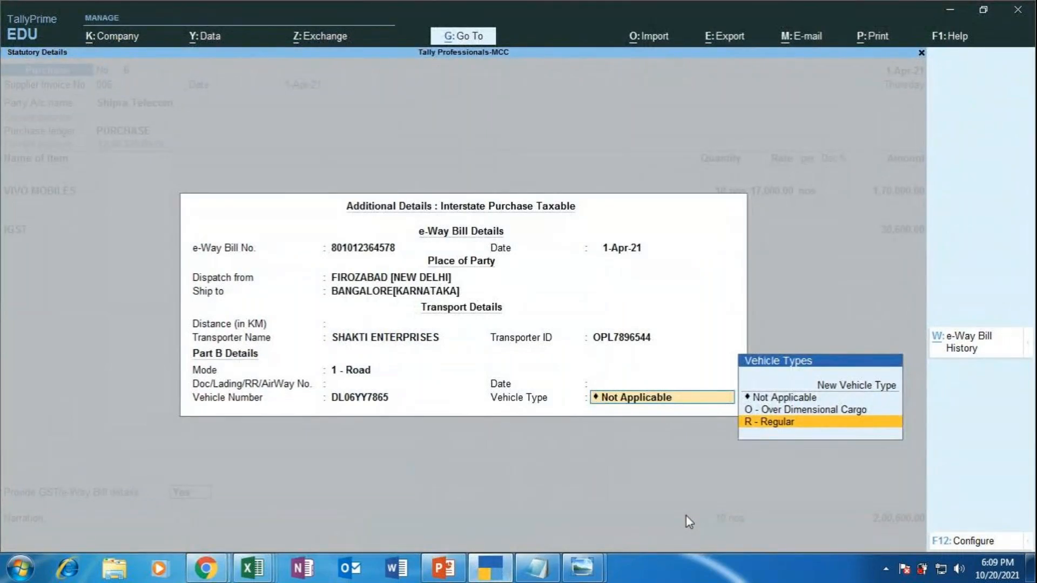
key(Return)
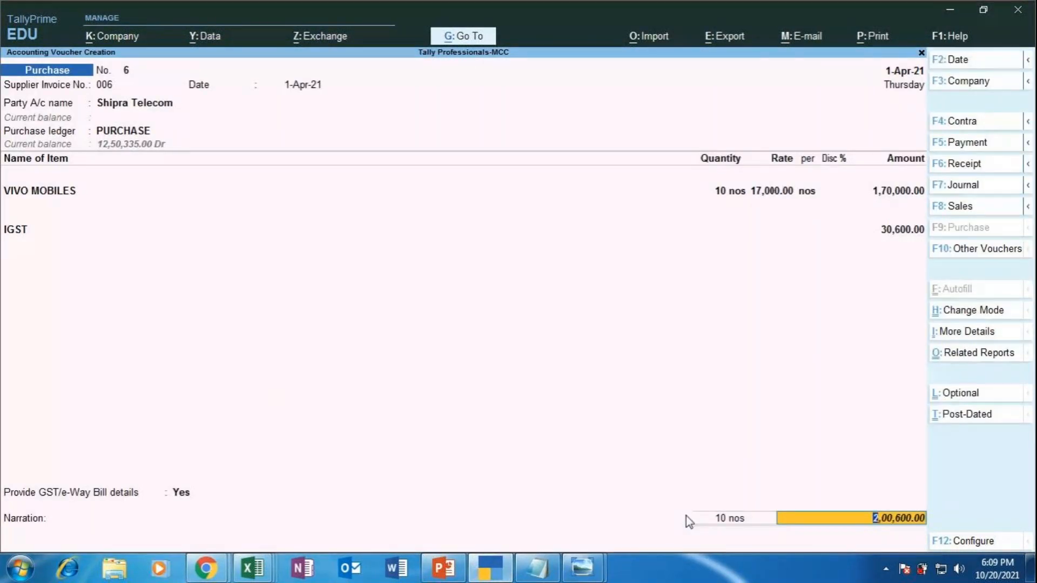
Step: Add a New Ref bill named SHIPRA TELECOM with 20 credit days for 2,00,600.00 Cr
key(Return)
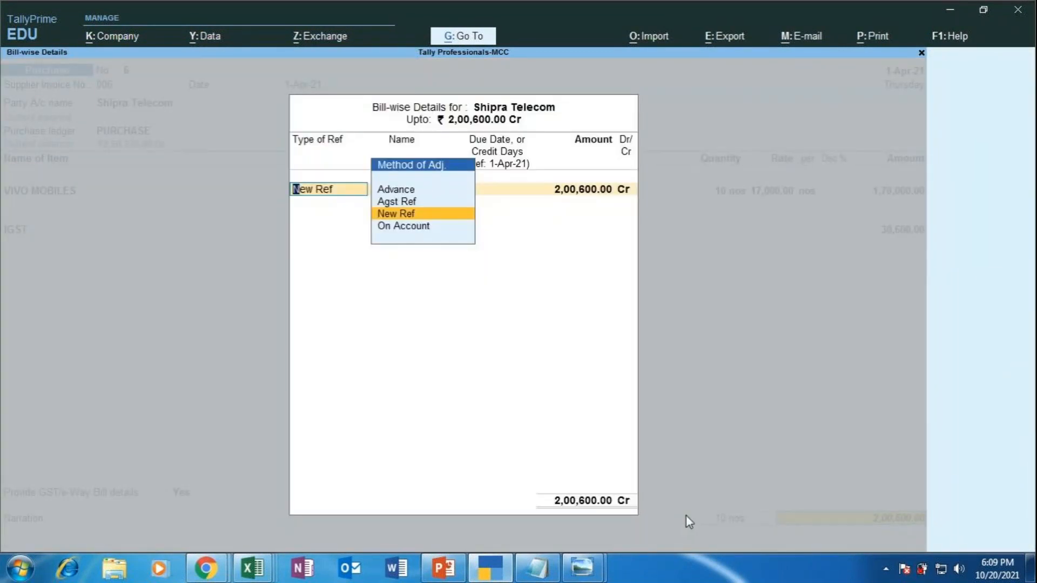
key(Return)
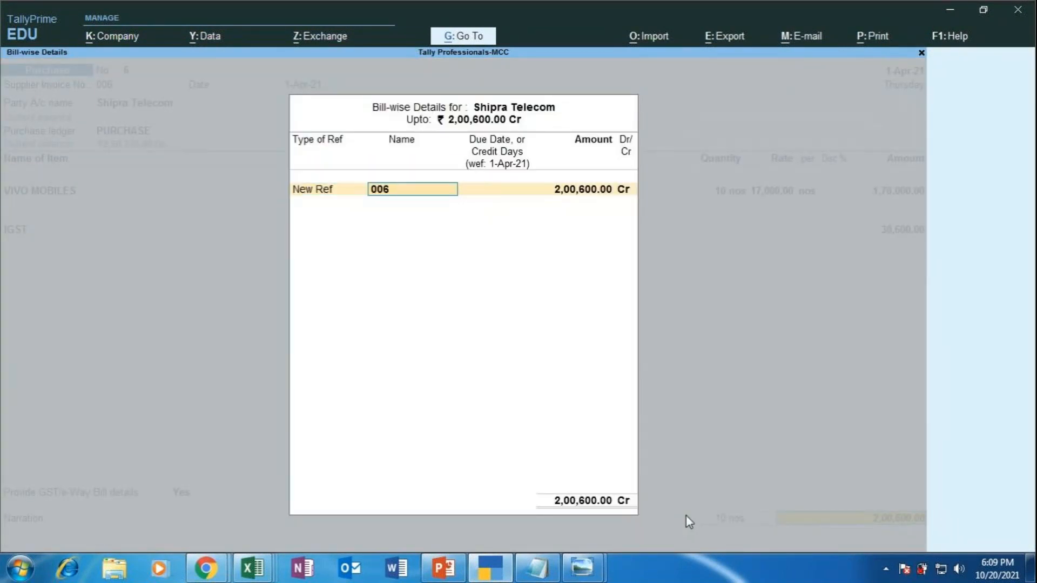
text(SHIR)
key(BackSpace)
text(PRA TELECOM)
key(Return)
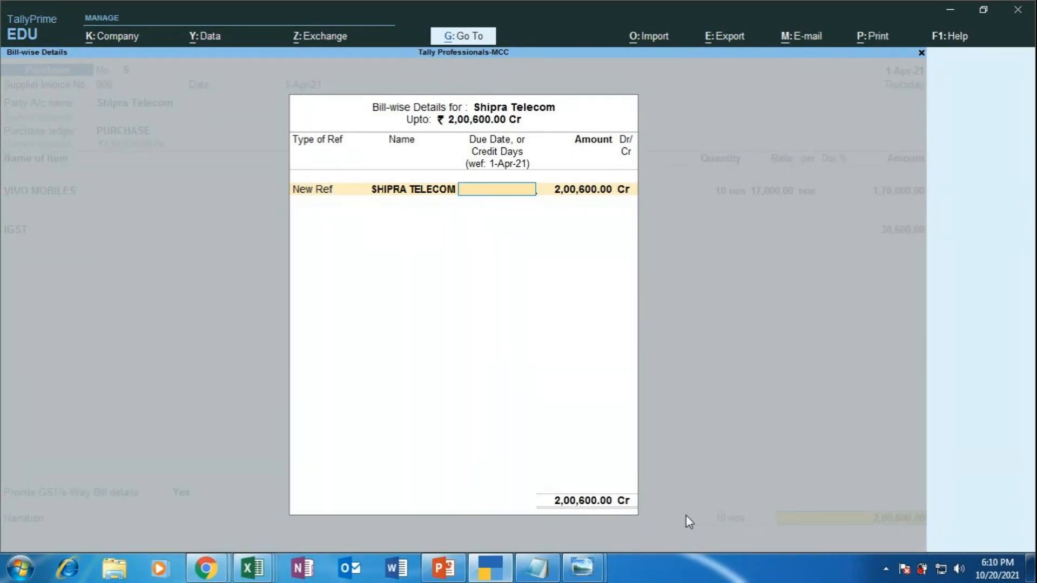
text(20)
key(Return)
key(Return)
key(Return)
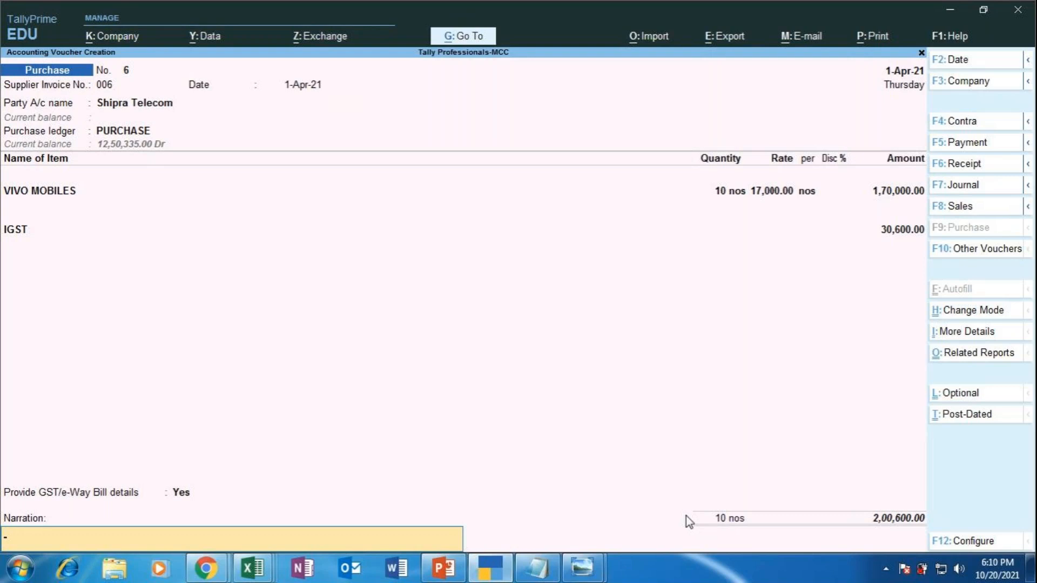
Step: Save voucher 6 with narration 'BEING VIVO MOBILES PURCHASED ON CREDIT', then present PowerPoint slide 45
text(BEING VIVO MOBILES PURCHASED ON CREDIT)
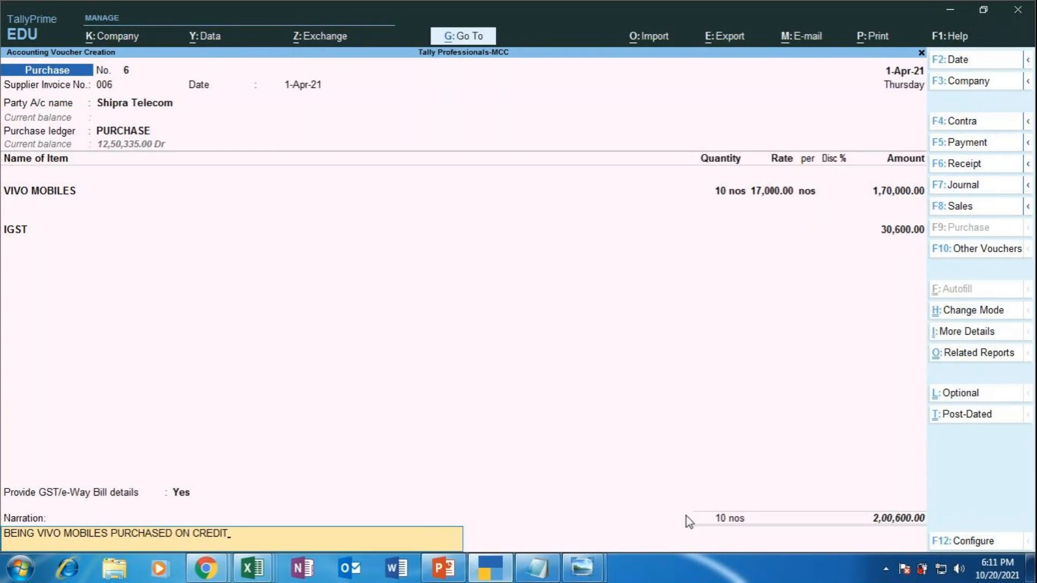
key(Return)
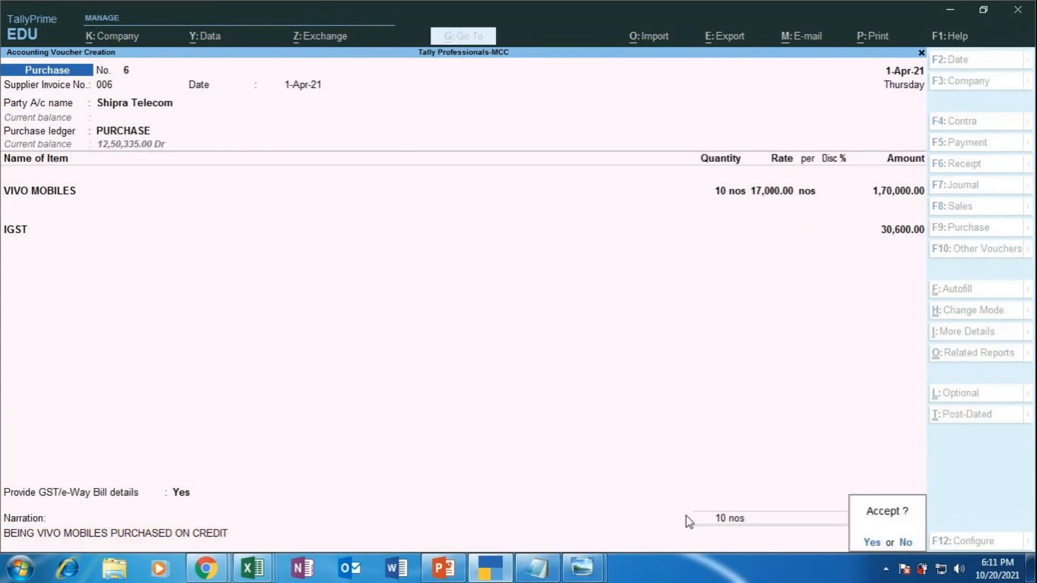
key(Return)
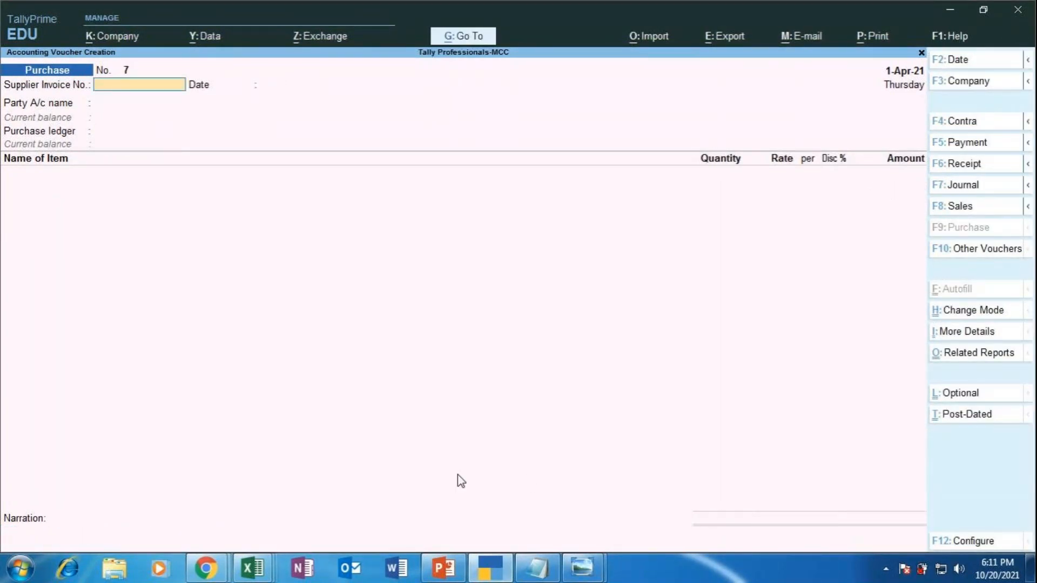
click(443, 568)
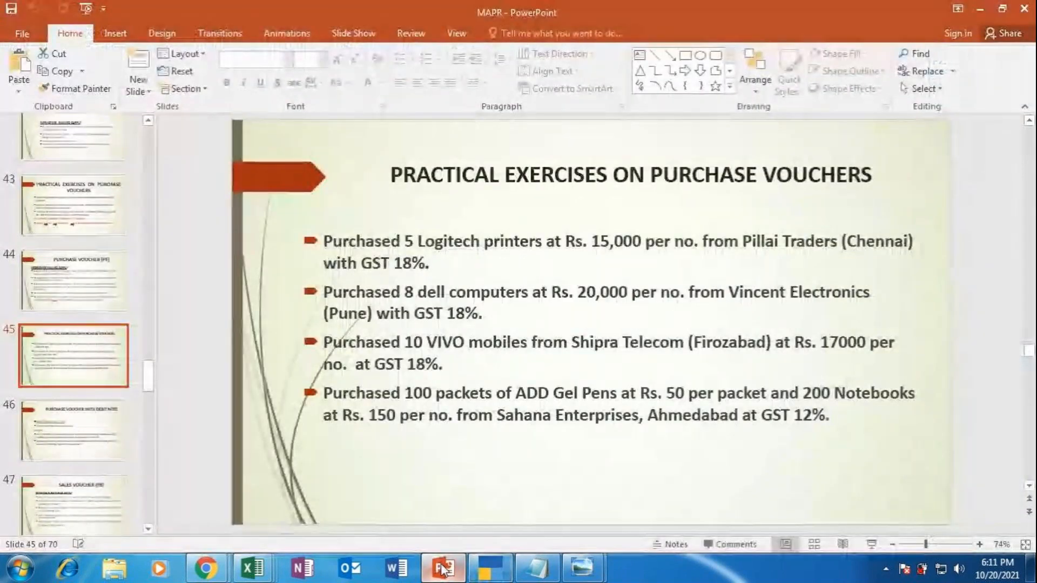
click(875, 546)
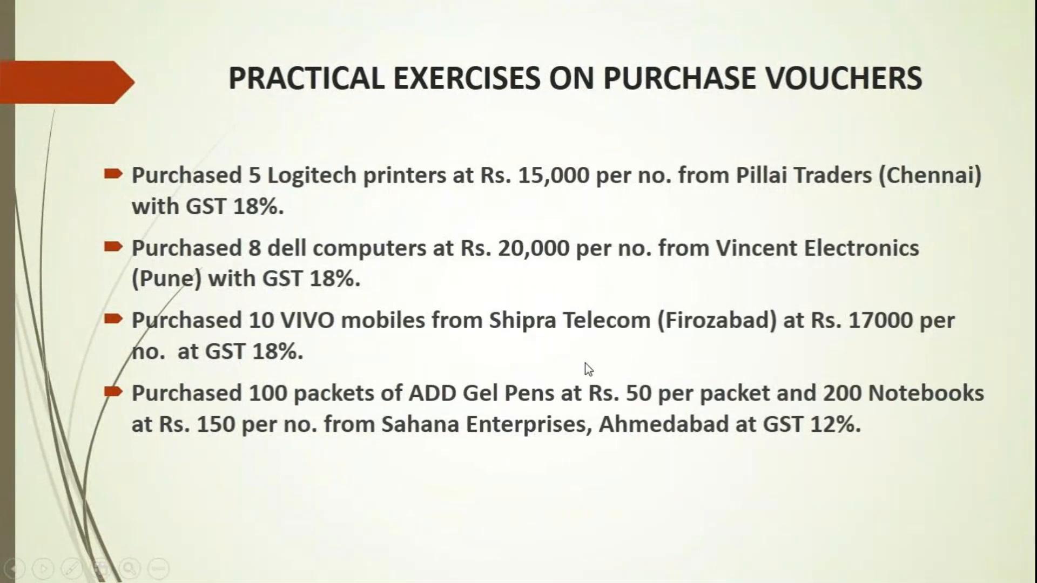
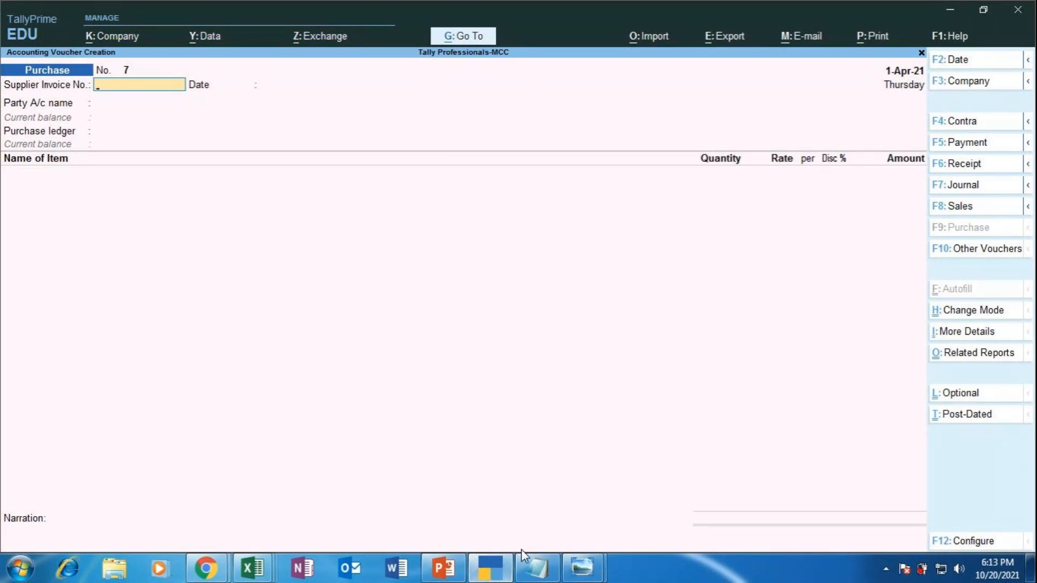
Step: Enter supplier invoice number 007 on purchase voucher 7 and move on to the party account
mouse_move(489, 567)
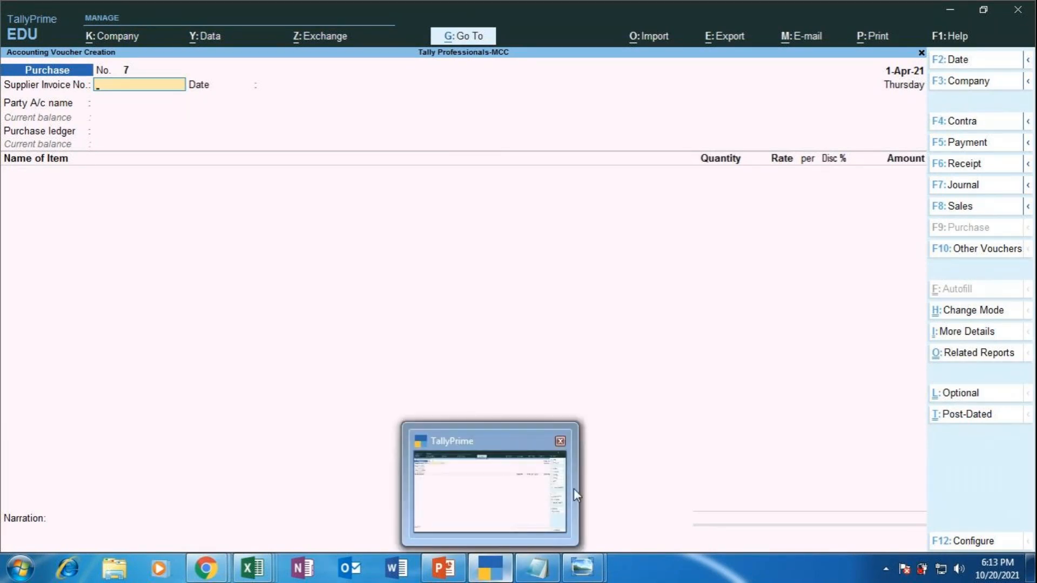
text(007)
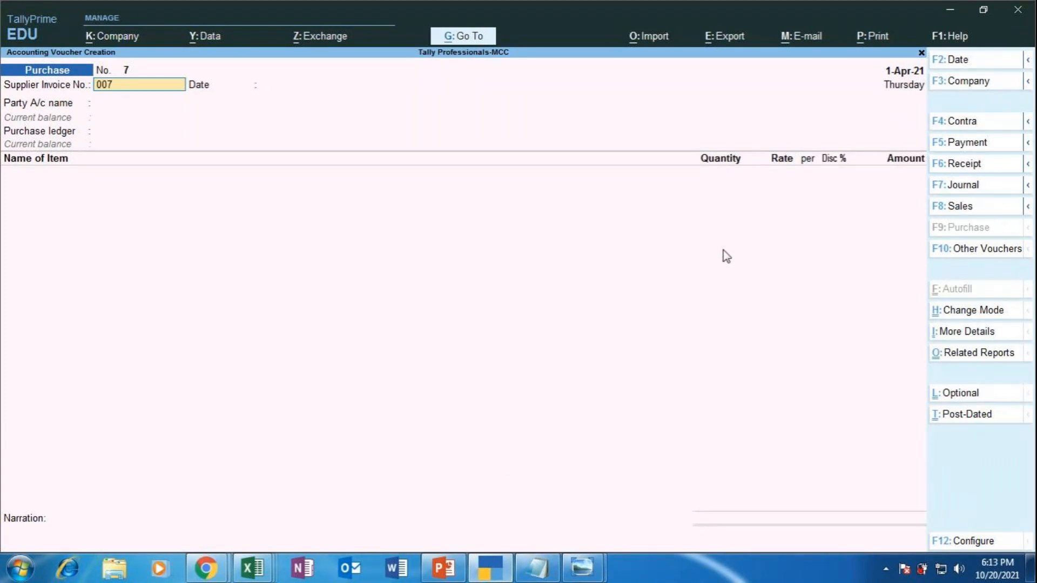
key(Return)
key(Return)
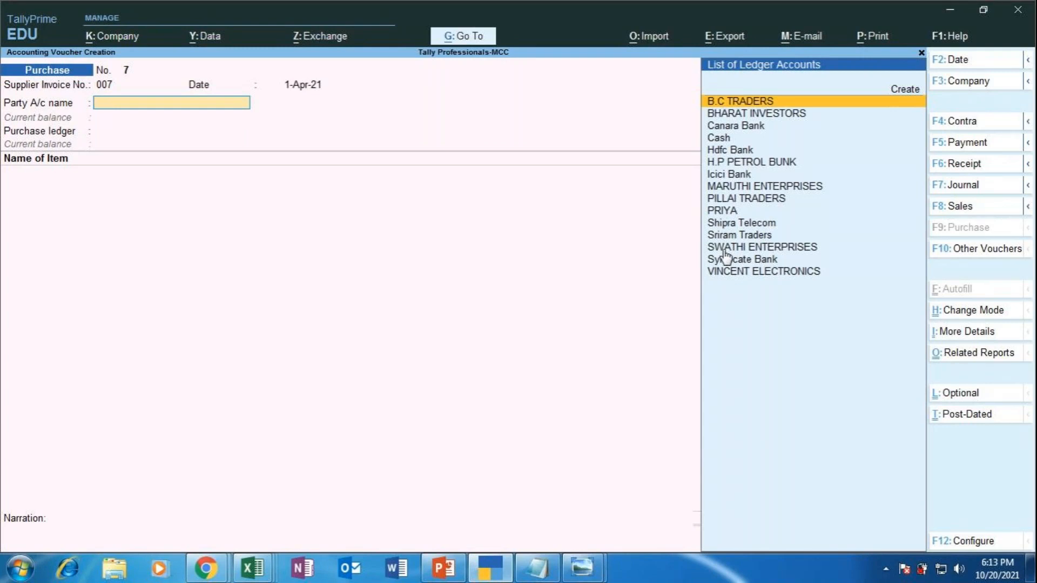
key(Up)
Step: Create ledger SAHANA ENTERPRISES under Sundry Creditors, keeping bill-by-bill on and no credit period
key(Return)
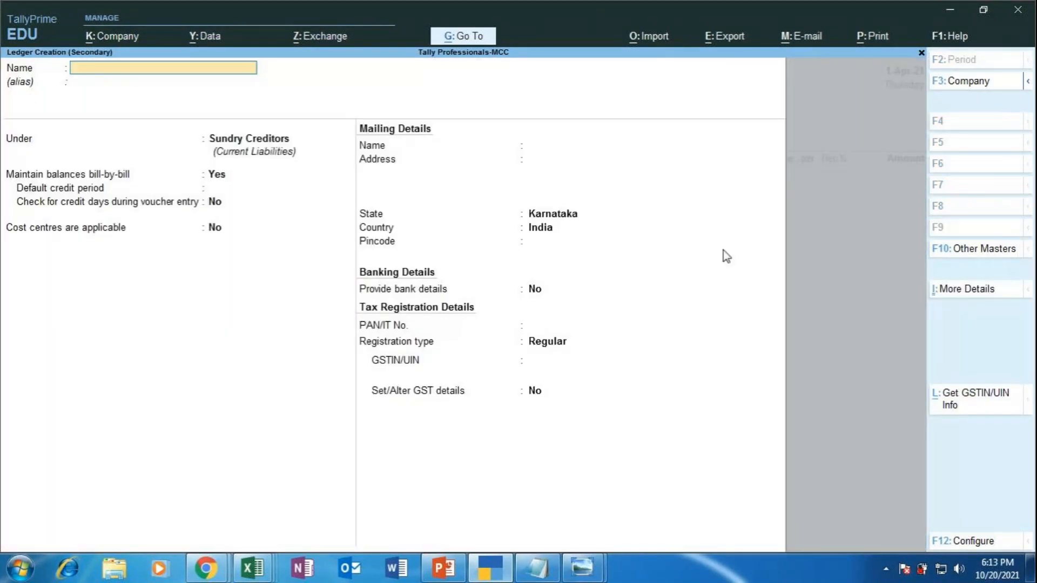
text(SAHANA ENTERPRISE)
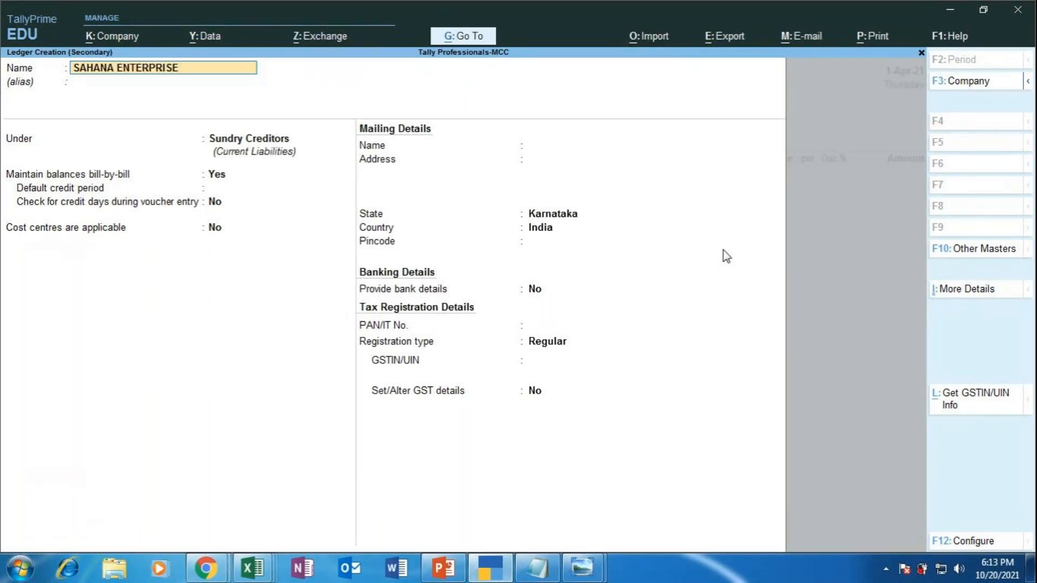
text(S)
key(Return)
key(Return)
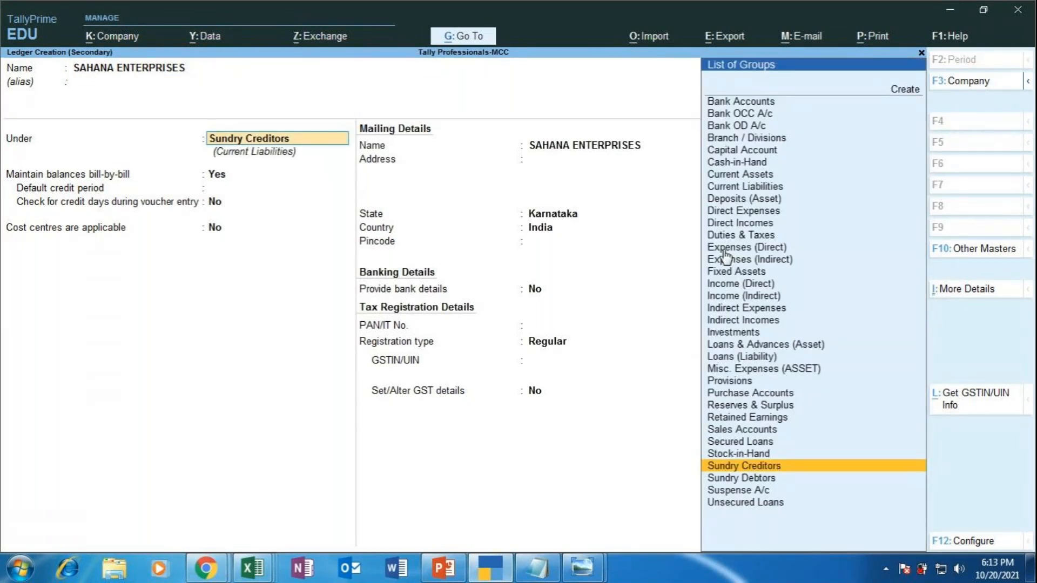
key(Return)
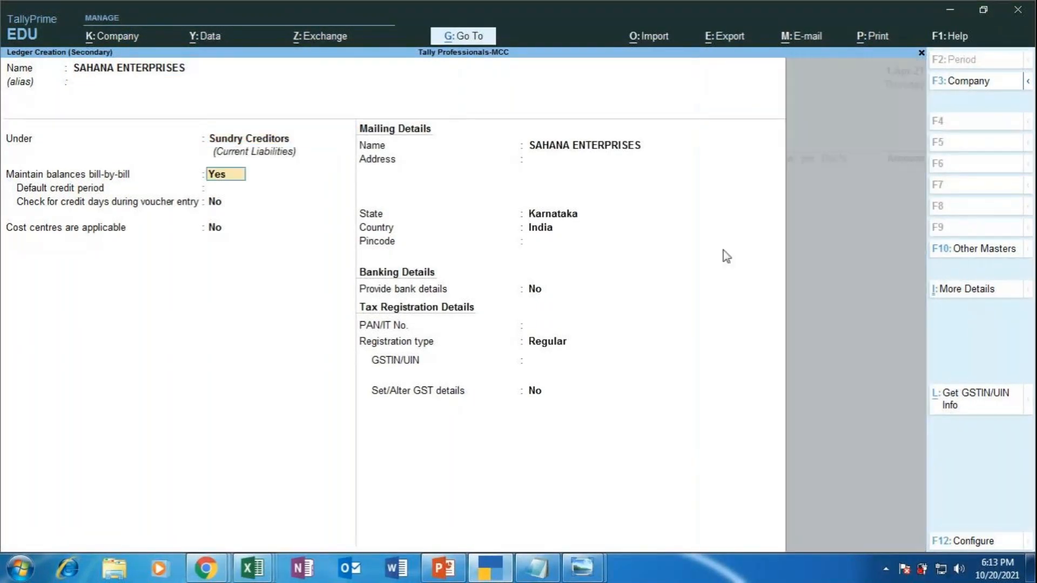
key(Return)
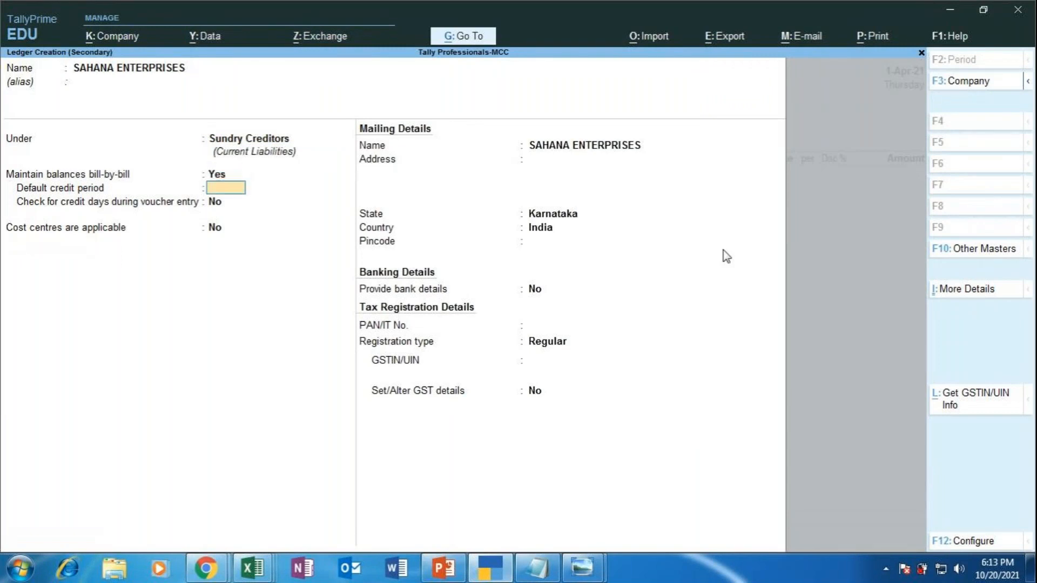
key(Return)
key(Return)
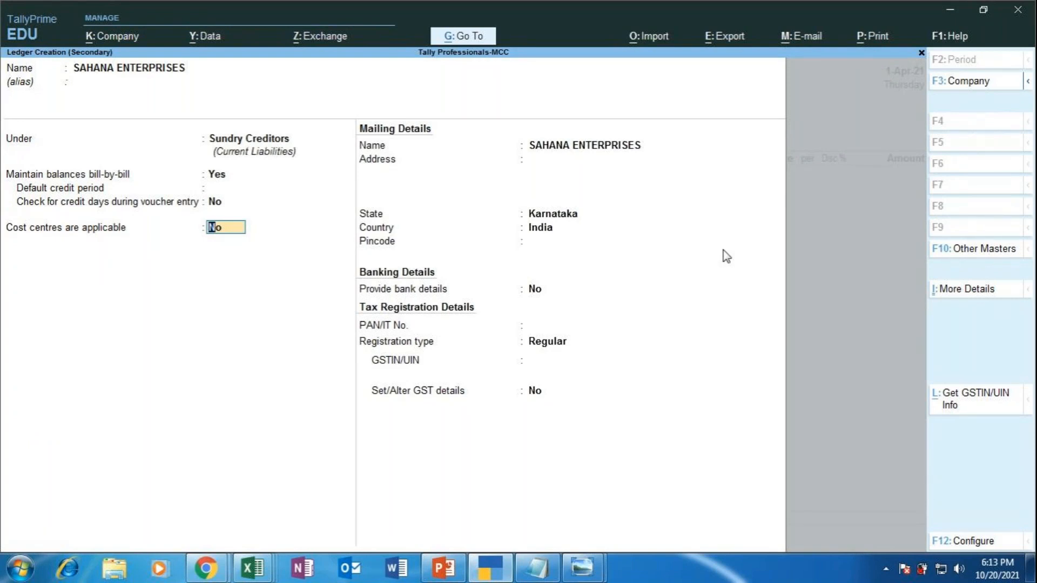
Step: Set the supplier's state to Gujarat and keep Regular GST registration
key(Return)
key(Return)
key(Return)
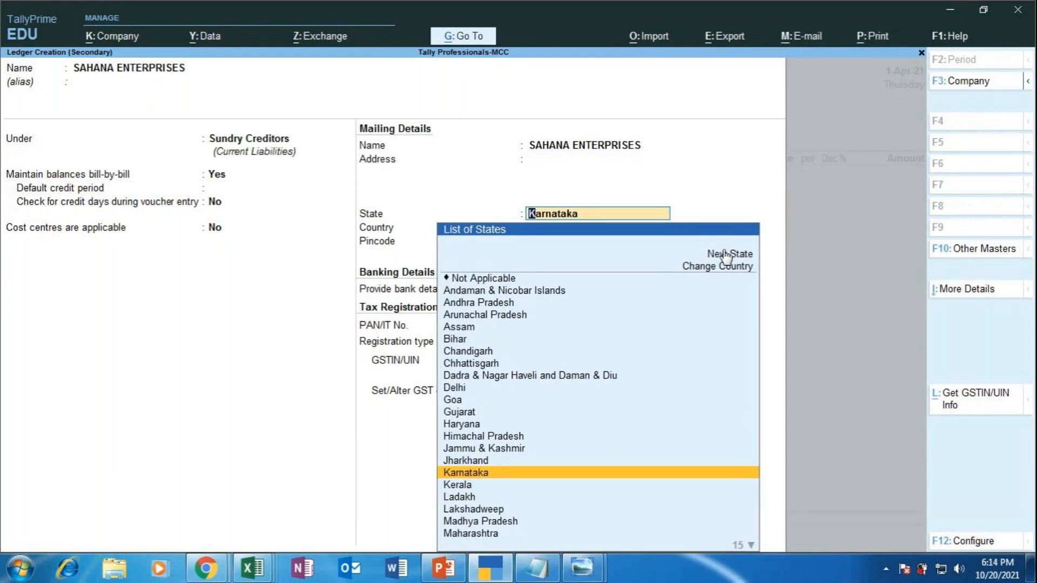
key(Up)
key(Up)
key(Up)
key(Up)
key(Up)
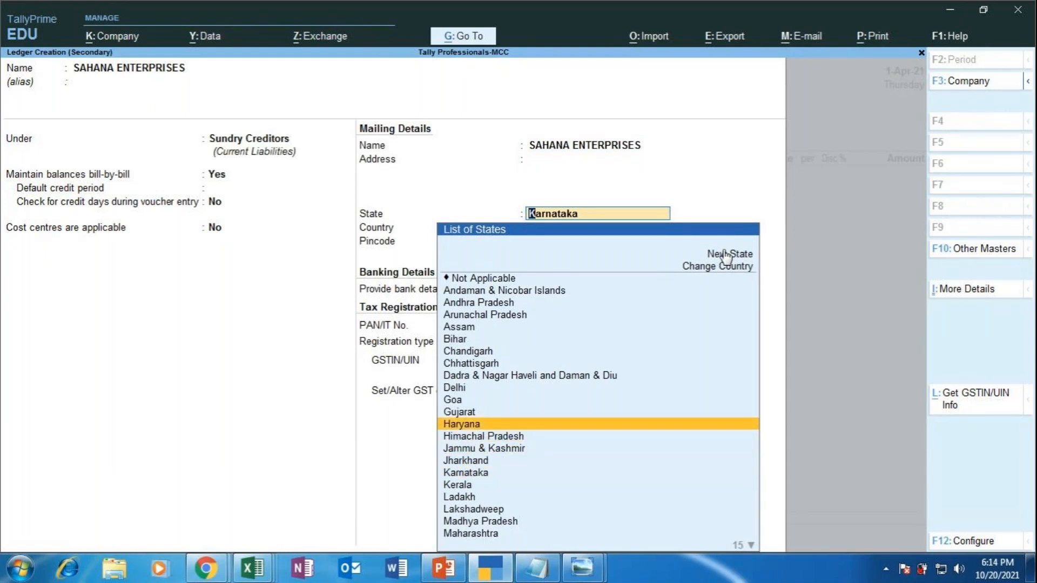
key(Return)
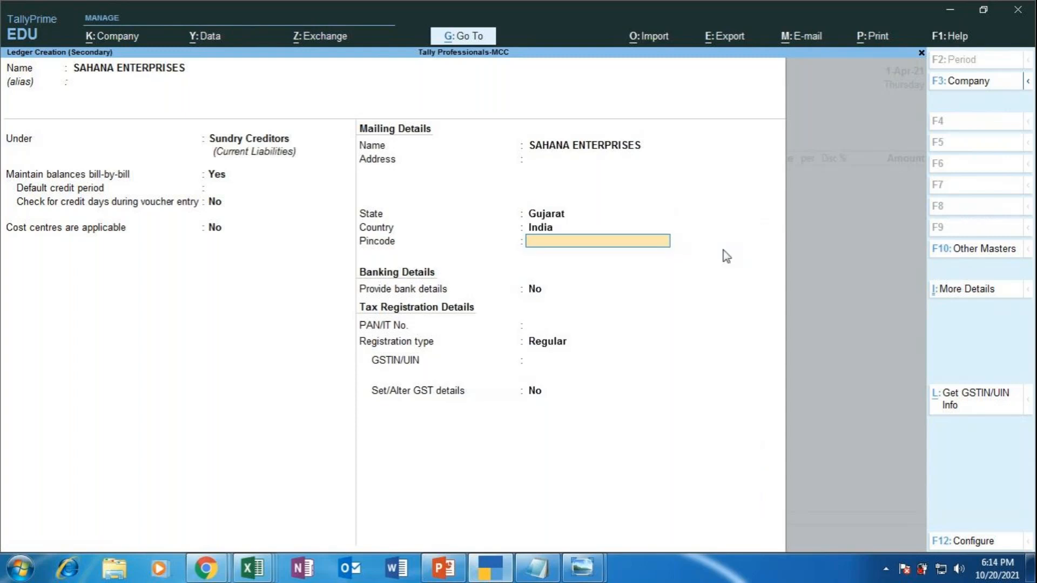
key(Return)
key(Return)
key(Return)
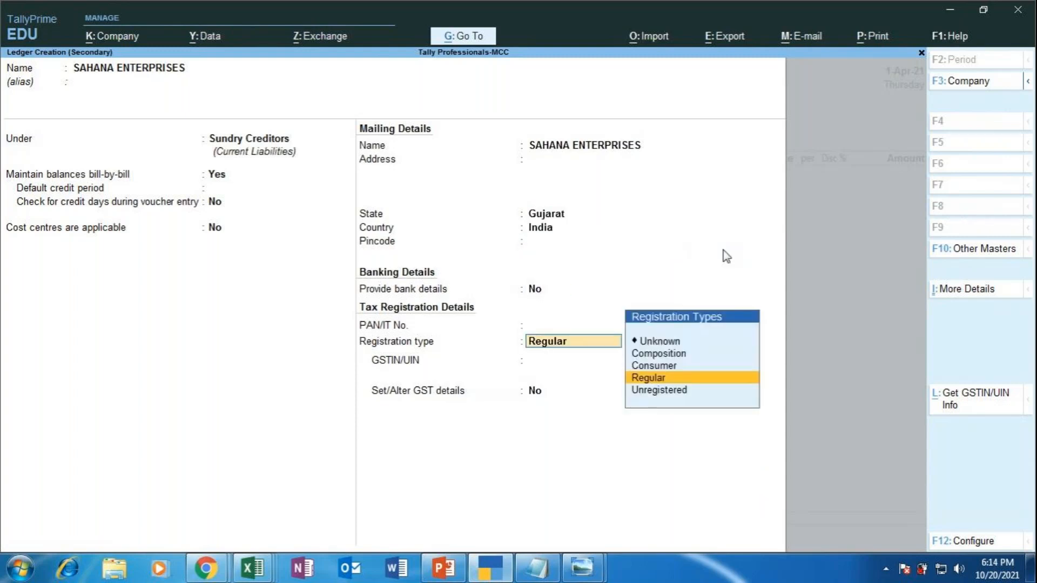
key(Return)
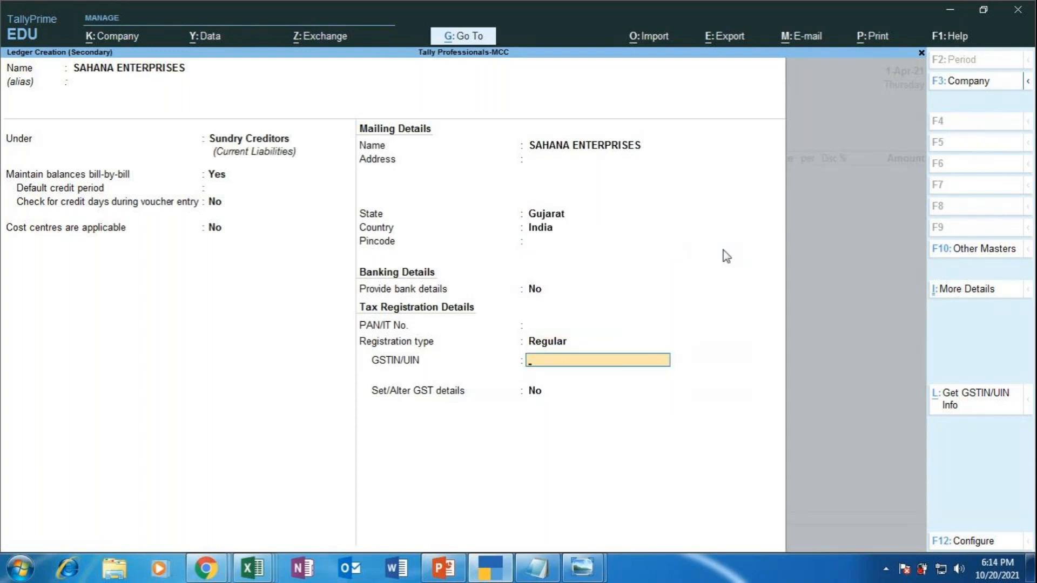
Step: Bring Chrome forward and go back to the earlier e-way bill search results page
mouse_move(208, 572)
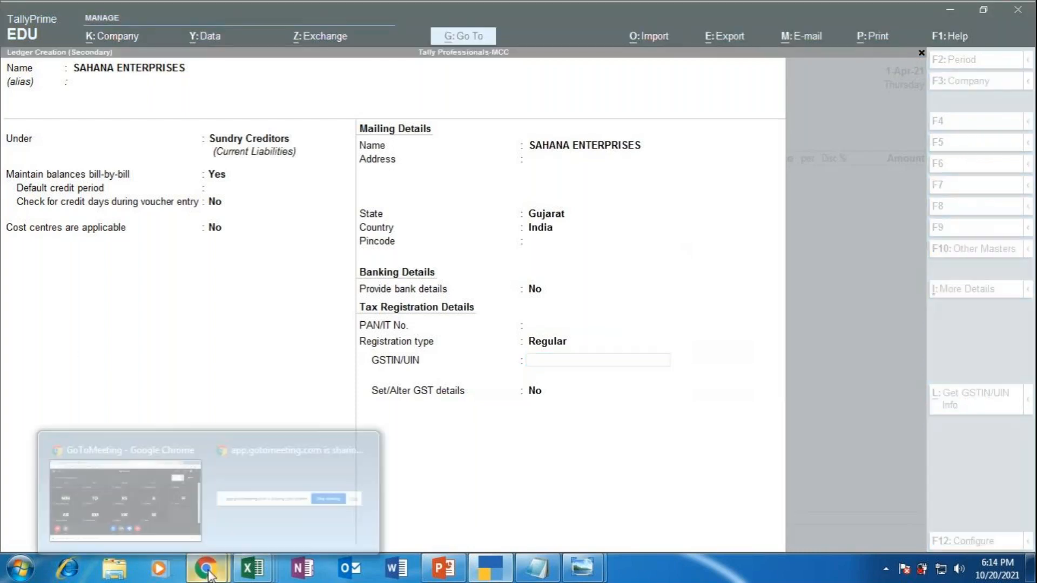
click(171, 489)
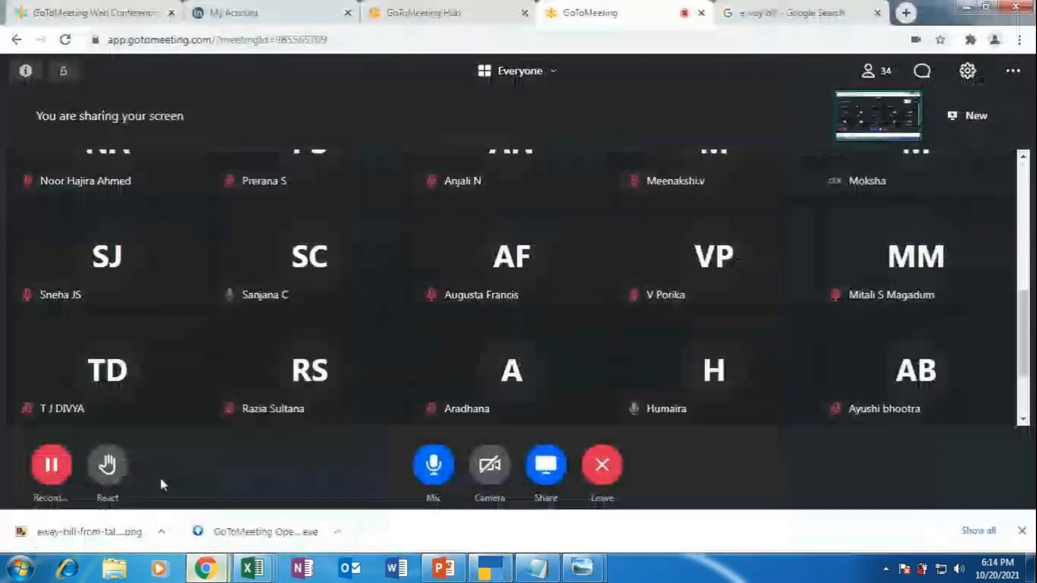
click(810, 13)
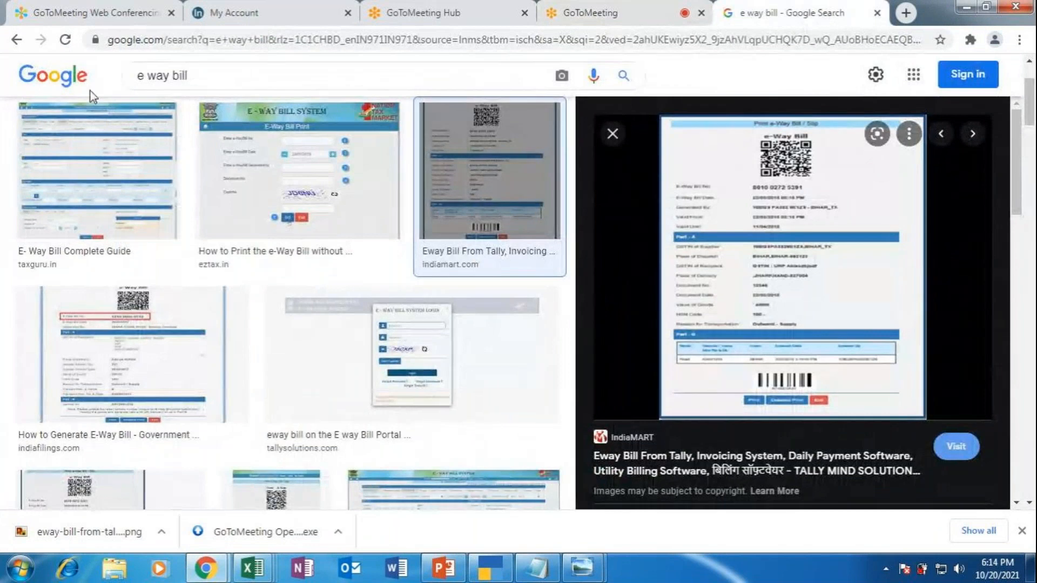
click(16, 40)
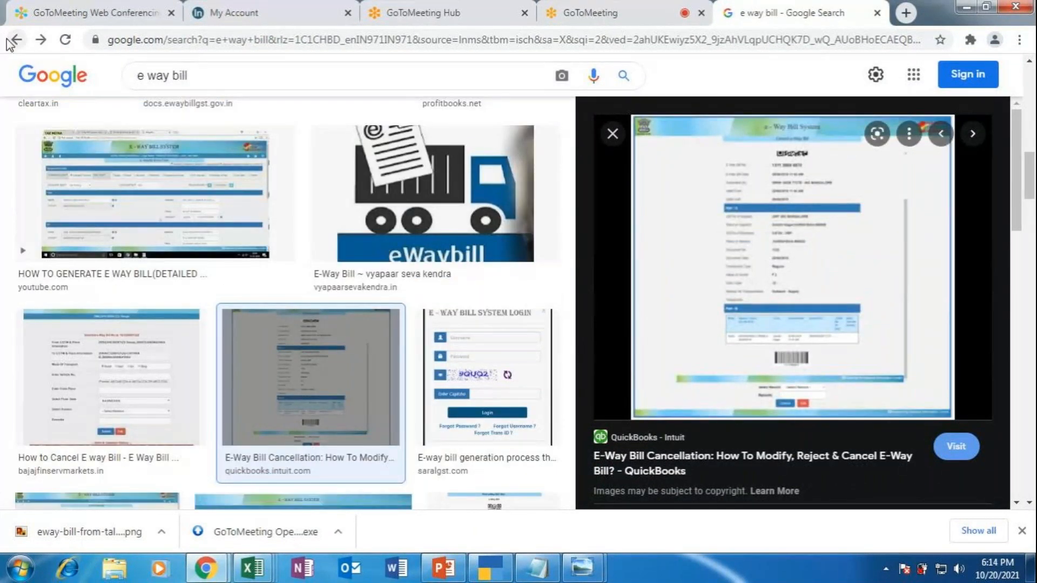
click(15, 39)
click(15, 40)
click(15, 39)
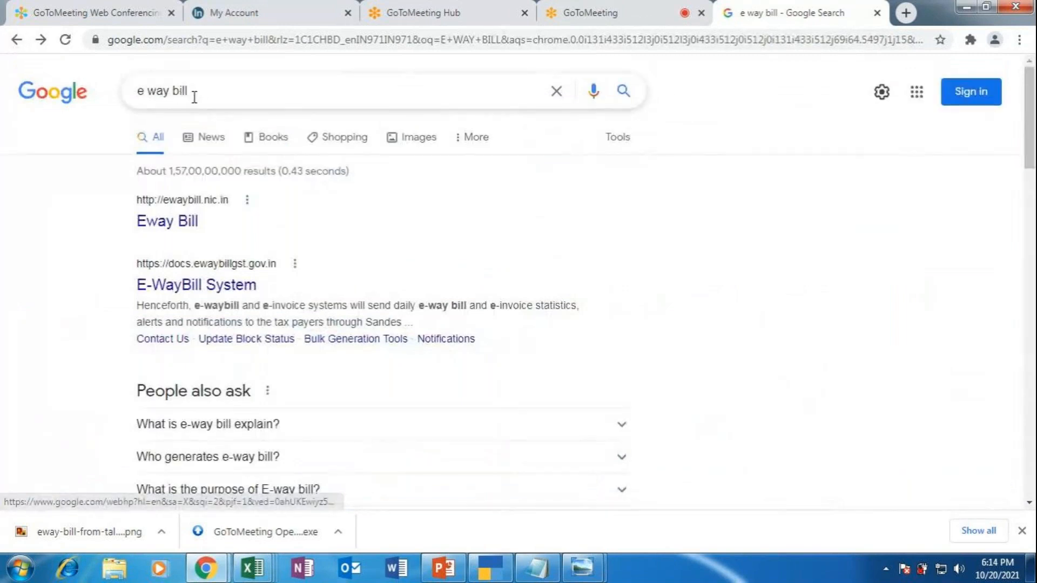
Step: Search the GST state code list on ClearTax and find Gujarat's code 24, then return to Tally
click(210, 94)
key(BackSpace)
key(BackSpace)
key(BackSpace)
key(BackSpace)
key(BackSpace)
key(BackSpace)
key(BackSpace)
key(BackSpace)
key(BackSpace)
key(BackSpace)
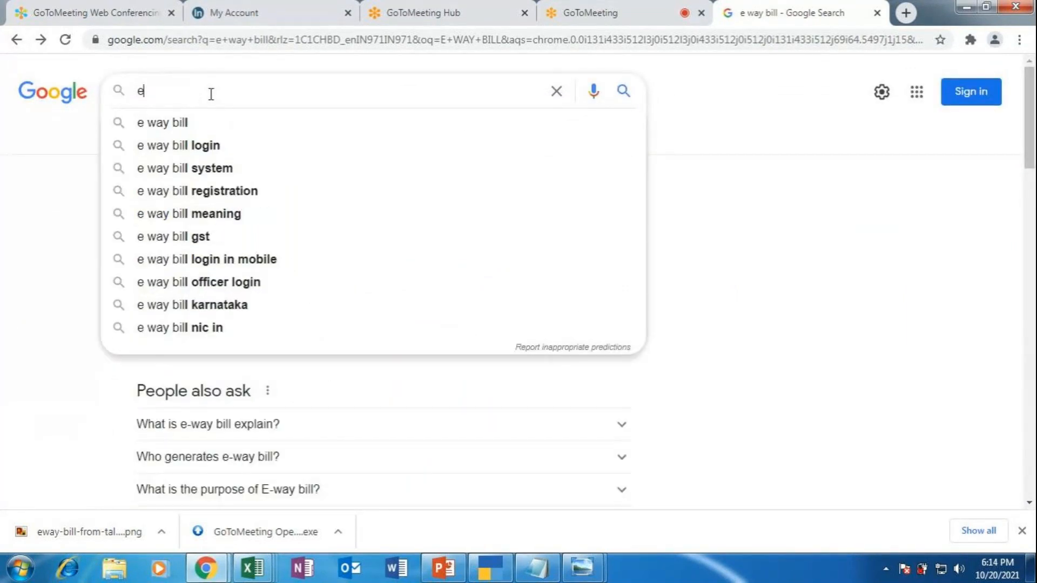
text(GST)
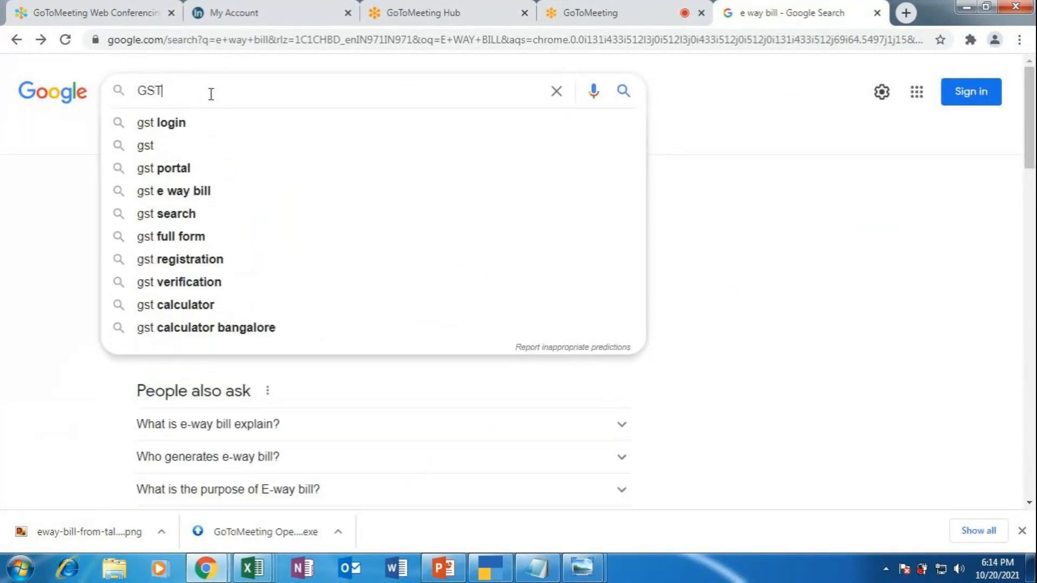
text( STAT)
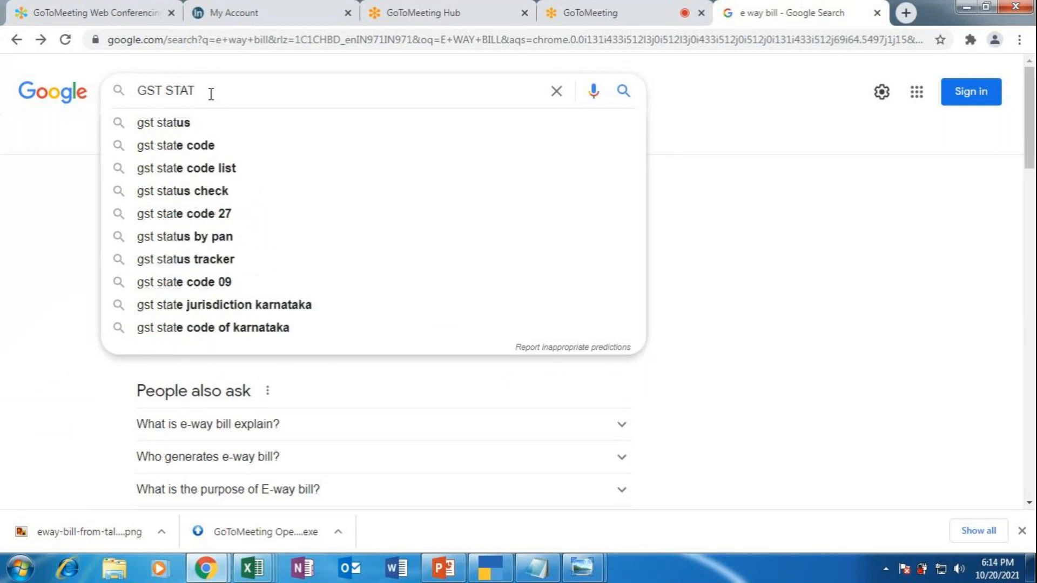
click(210, 168)
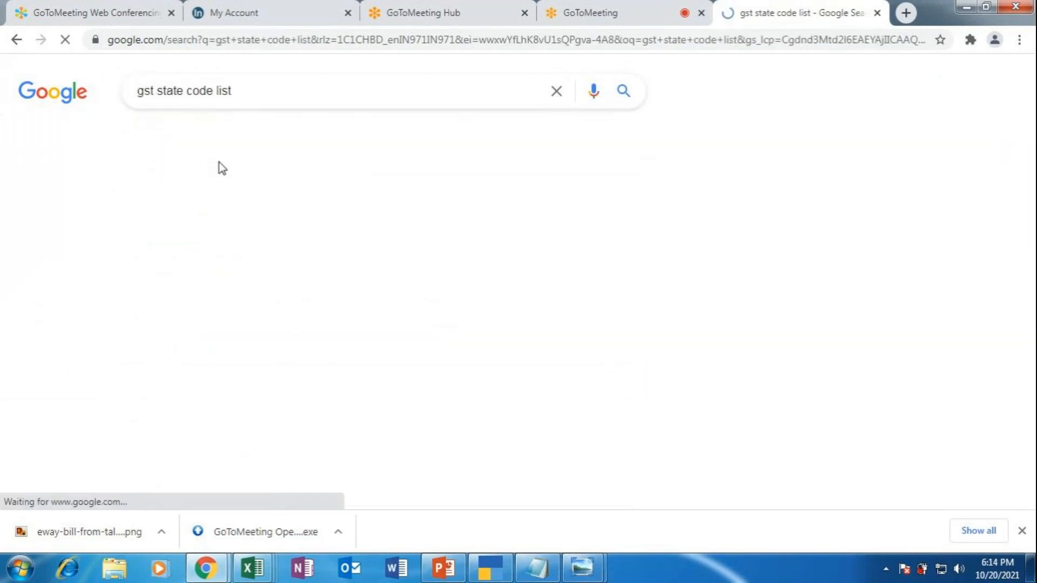
click(334, 222)
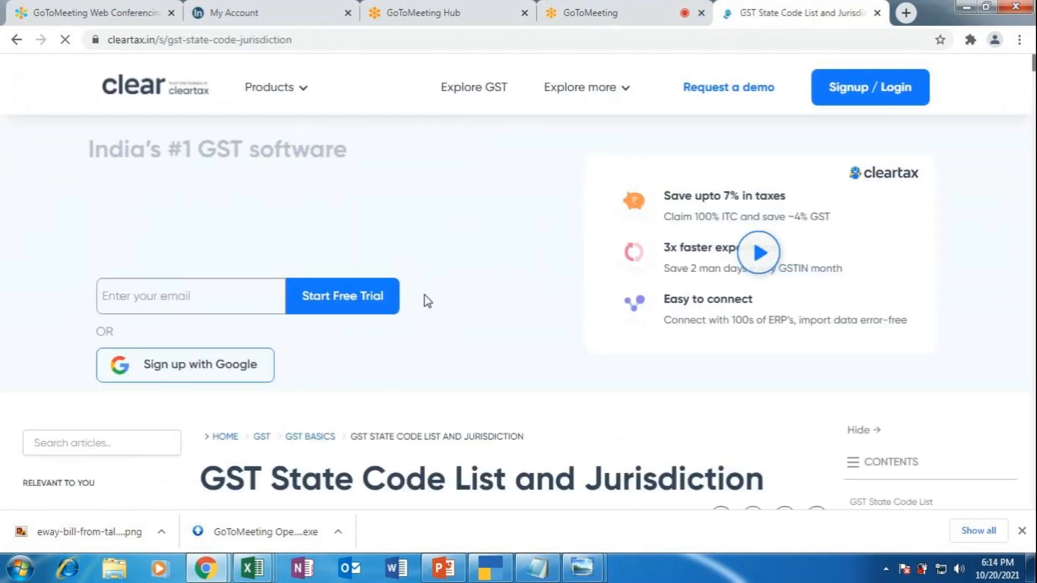
scroll(535, 445, down, 15)
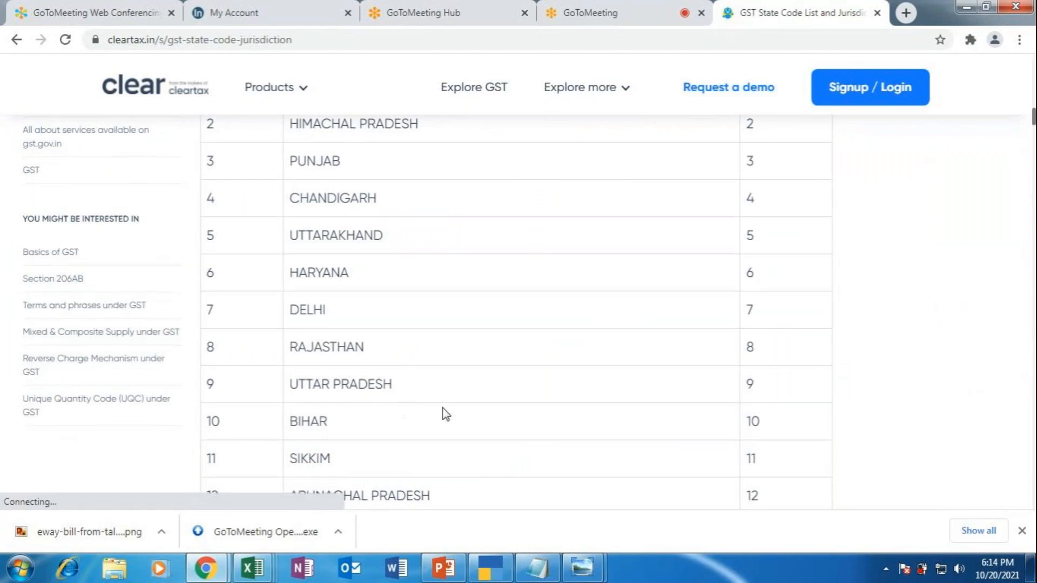
scroll(444, 414, down, 3)
scroll(444, 415, down, 3)
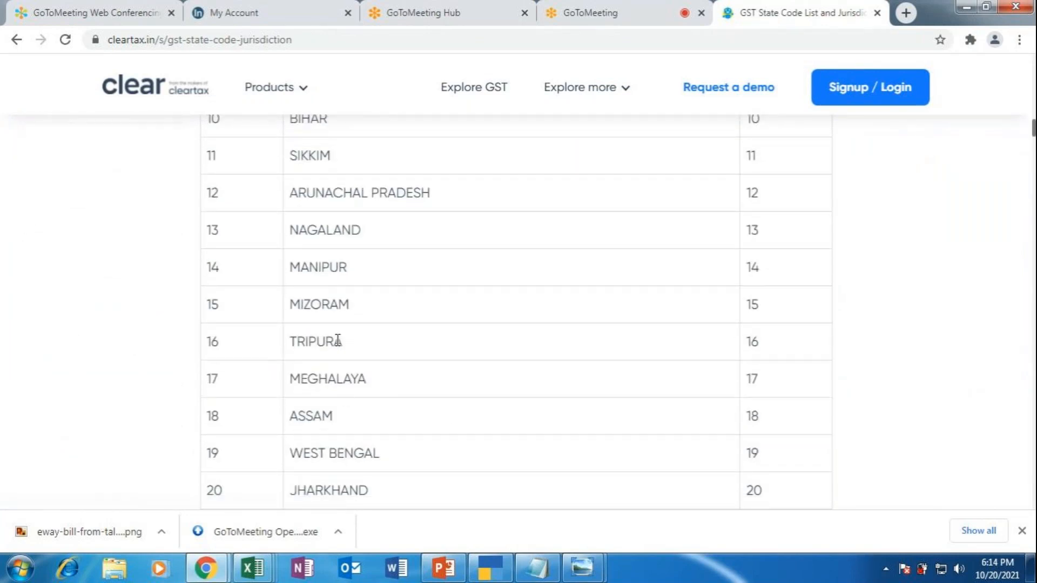
scroll(341, 284, up, 6)
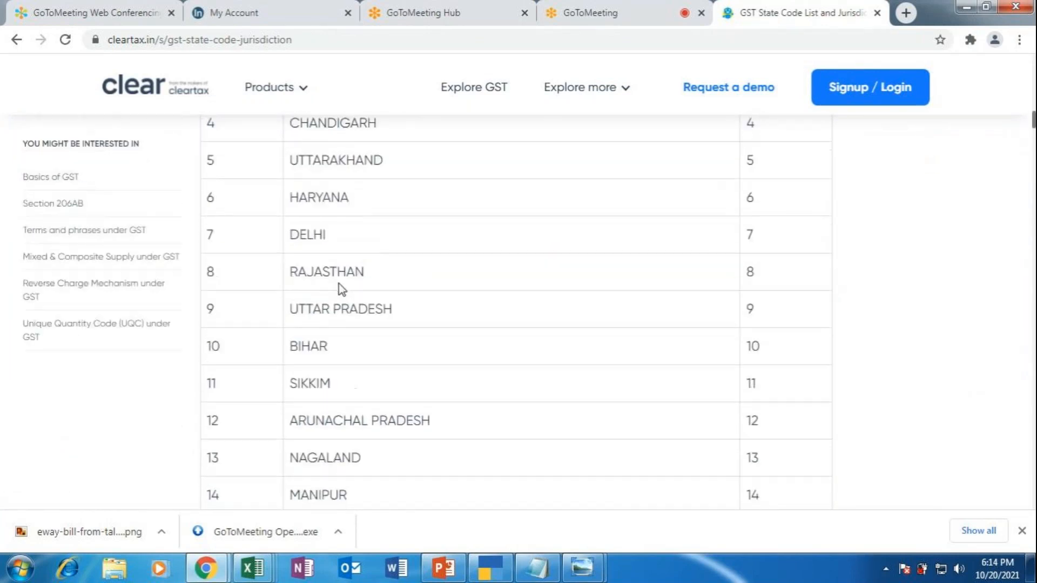
scroll(342, 294, down, 7)
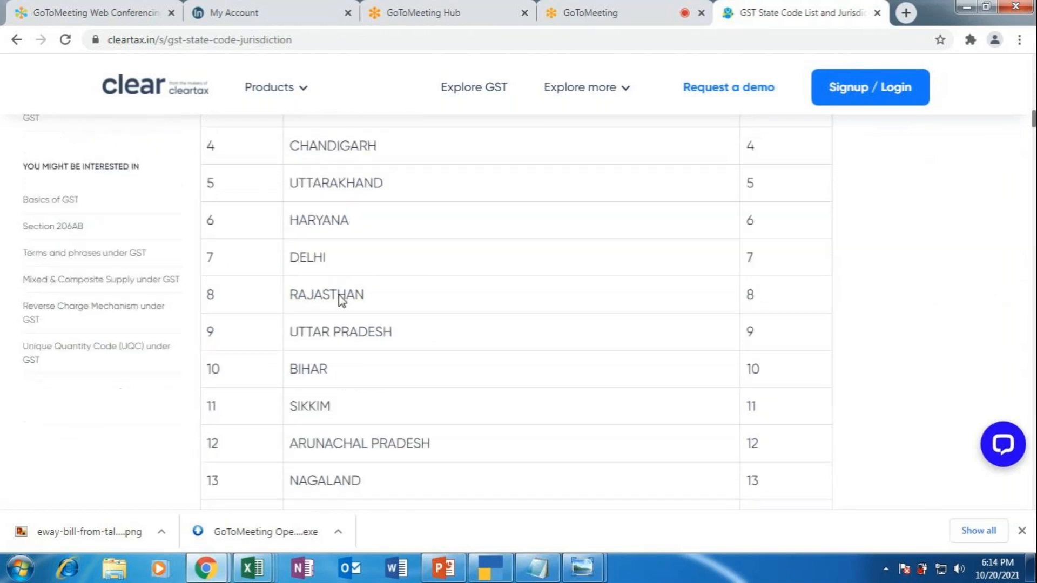
scroll(366, 397, down, 3)
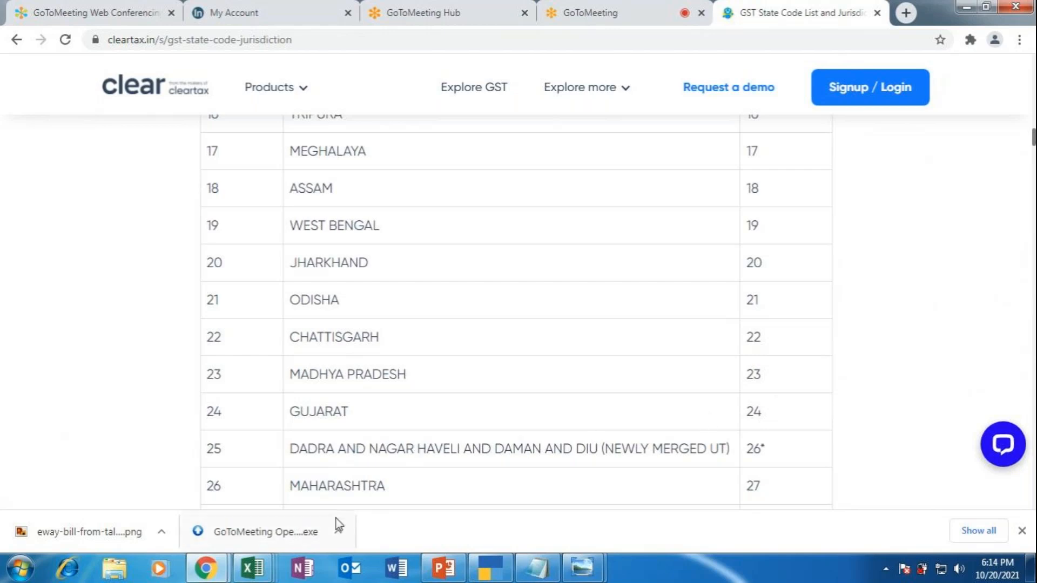
click(488, 571)
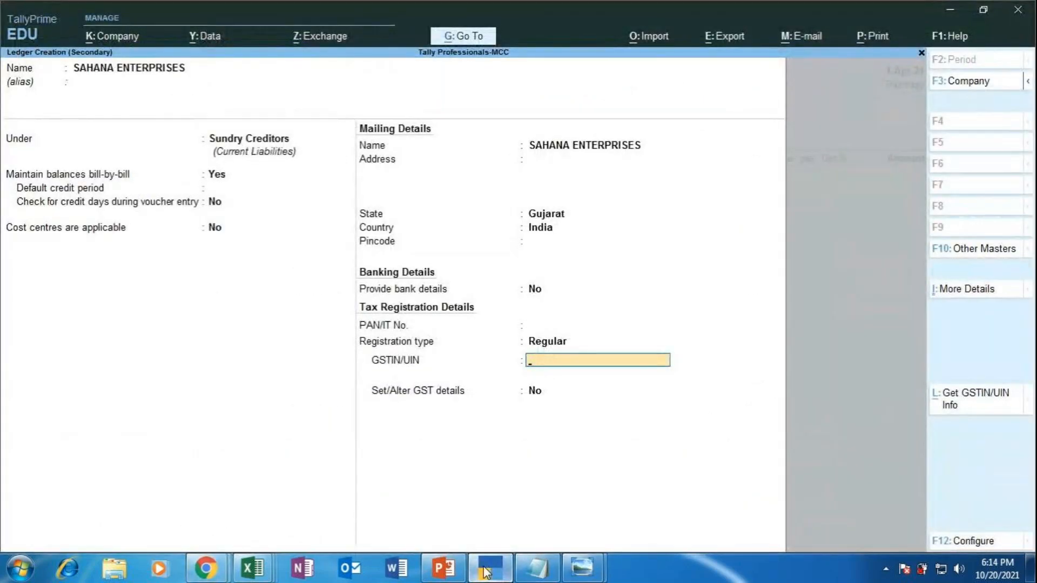
Step: Enter the supplier's GSTIN, beginning with Gujarat state code 24
text(24)
text(UIOPY8907Y)
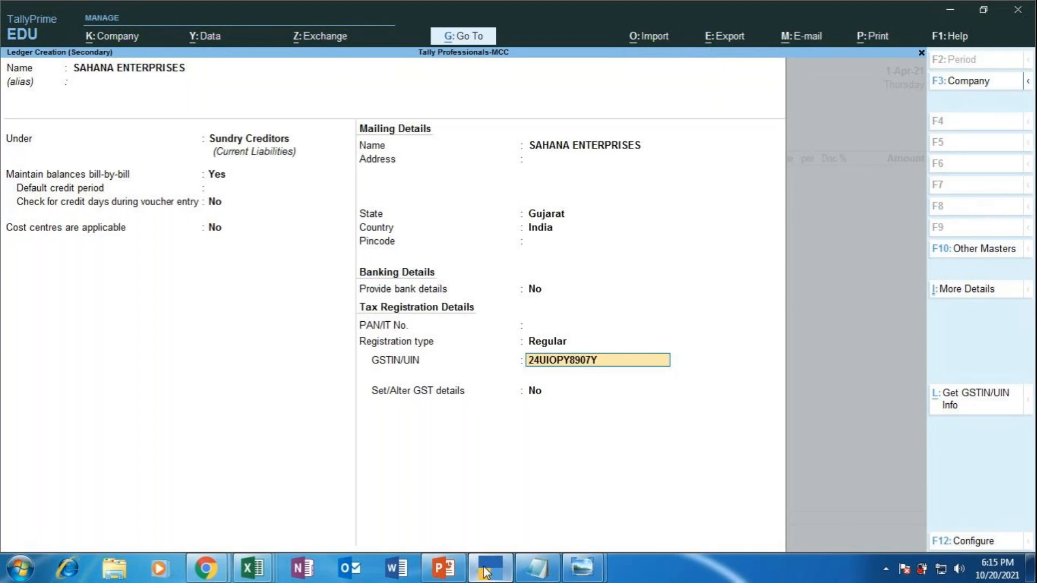
text(89I)
key(Return)
key(Return)
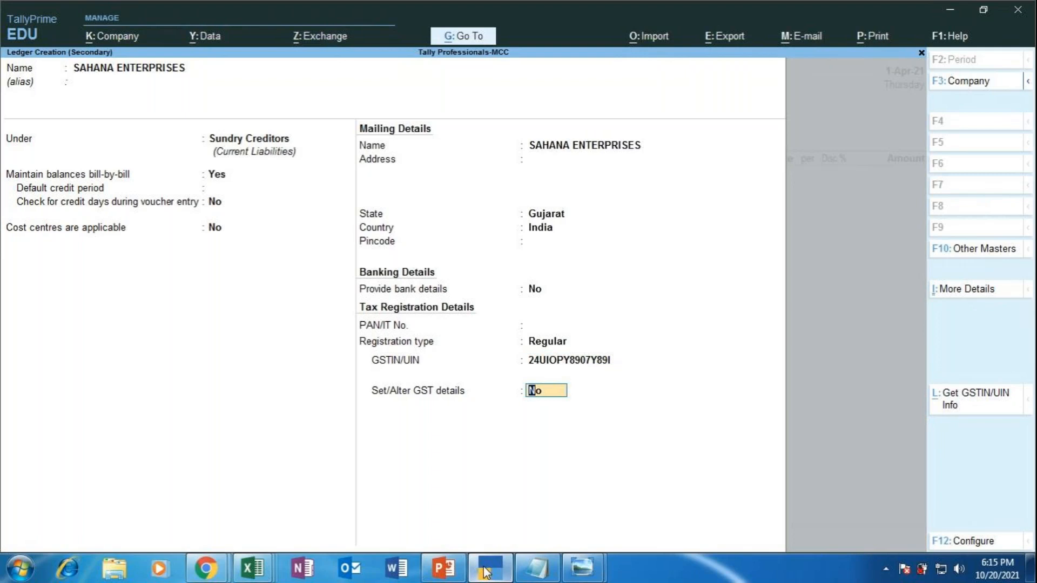
Step: Set GST details to Yes with Regular registration and Party Type Not Applicable
text(YES)
key(Return)
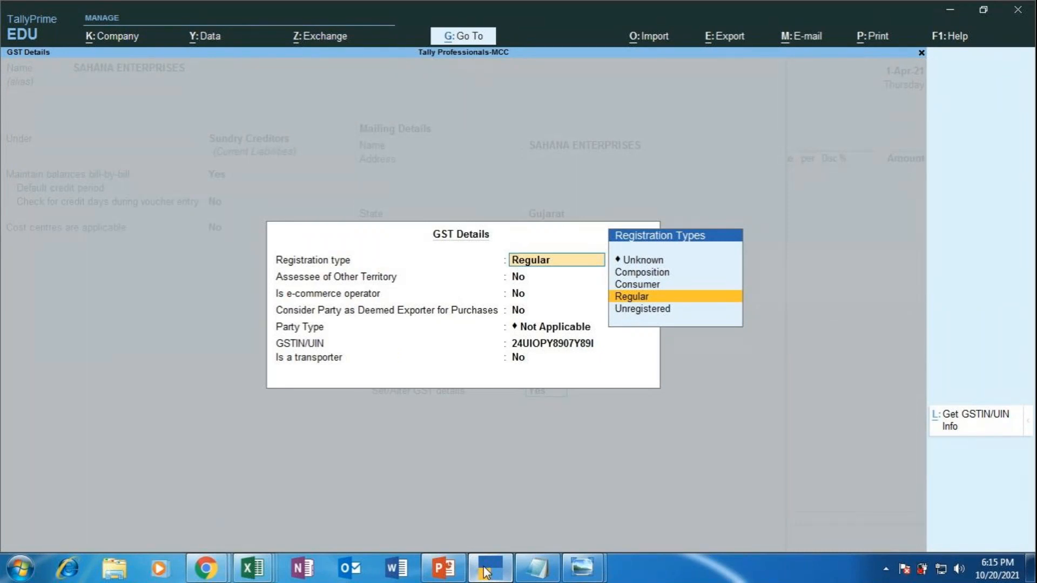
text(r)
key(Return)
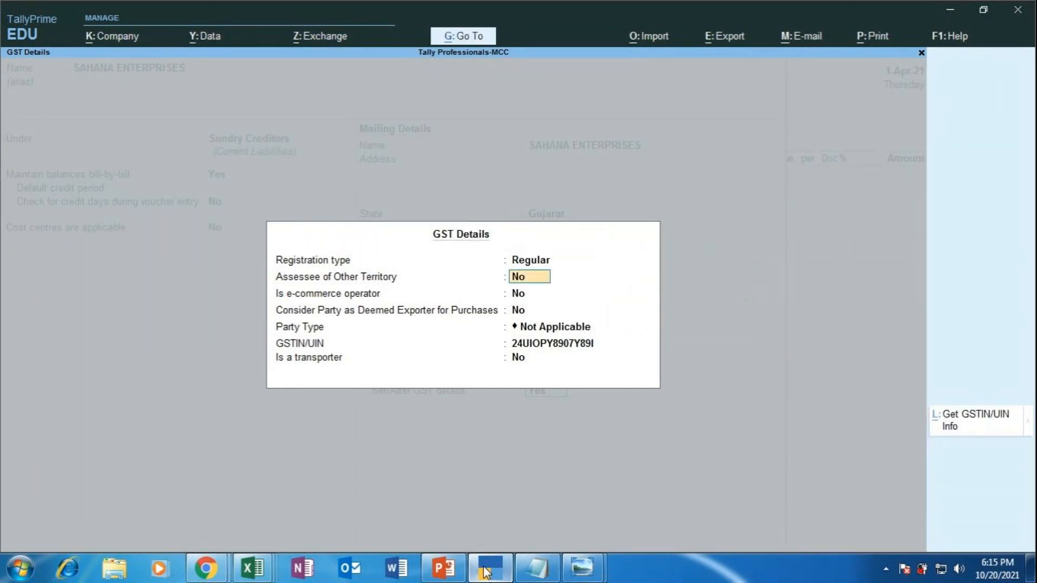
key(Return)
key(Return)
key(Return)
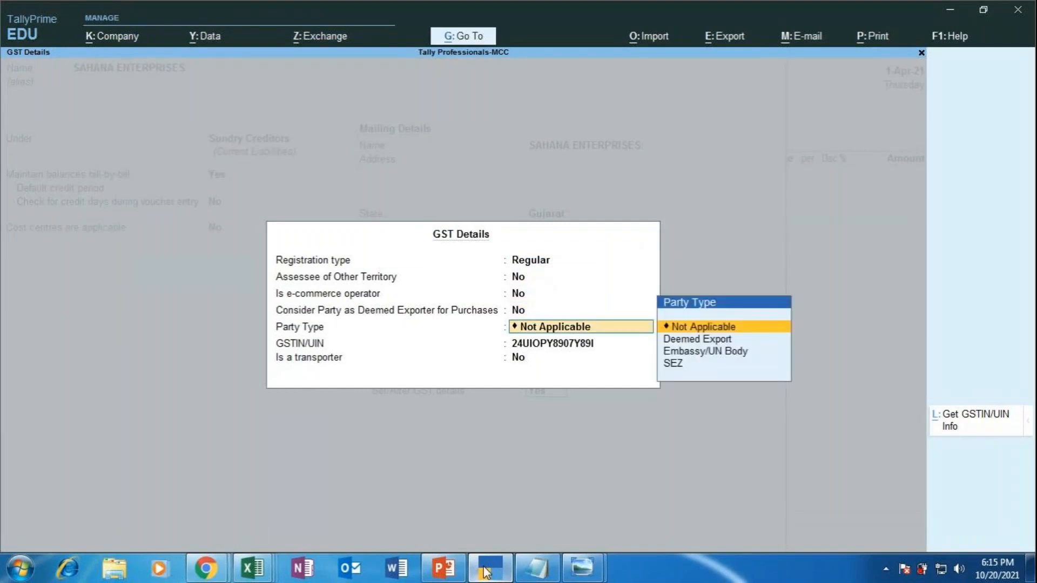
key(Return)
key(Return)
key(Return)
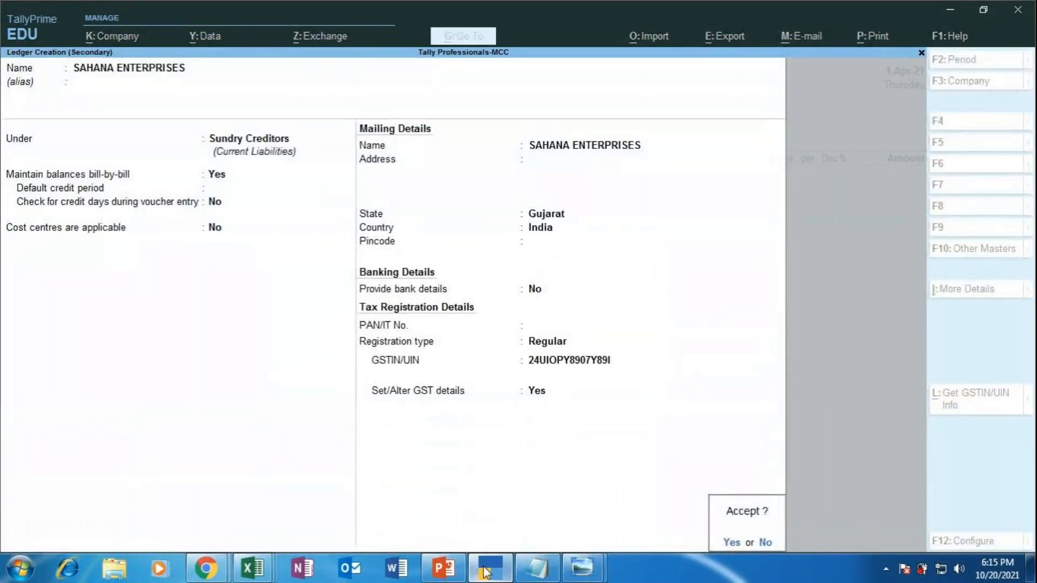
key(Return)
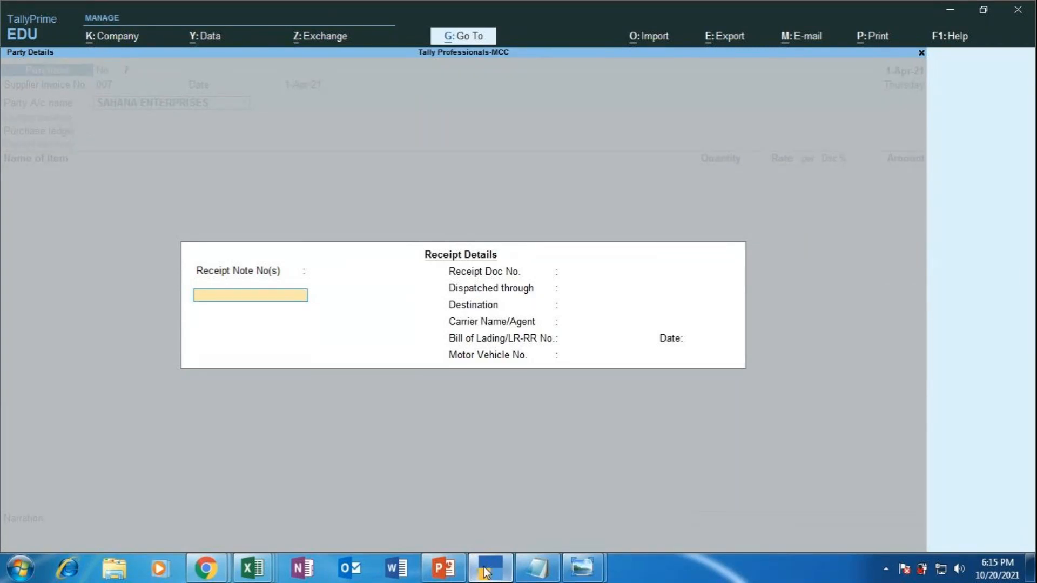
Step: Record receipt note 13 dated 1-Apr-21 with receipt document number 3
text(13)
key(Return)
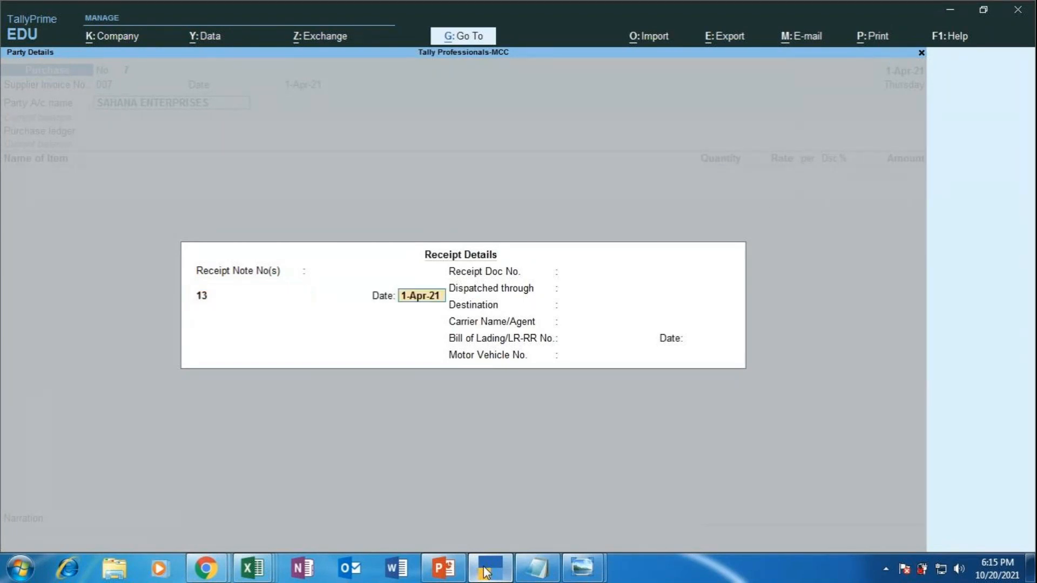
key(Return)
key(Return)
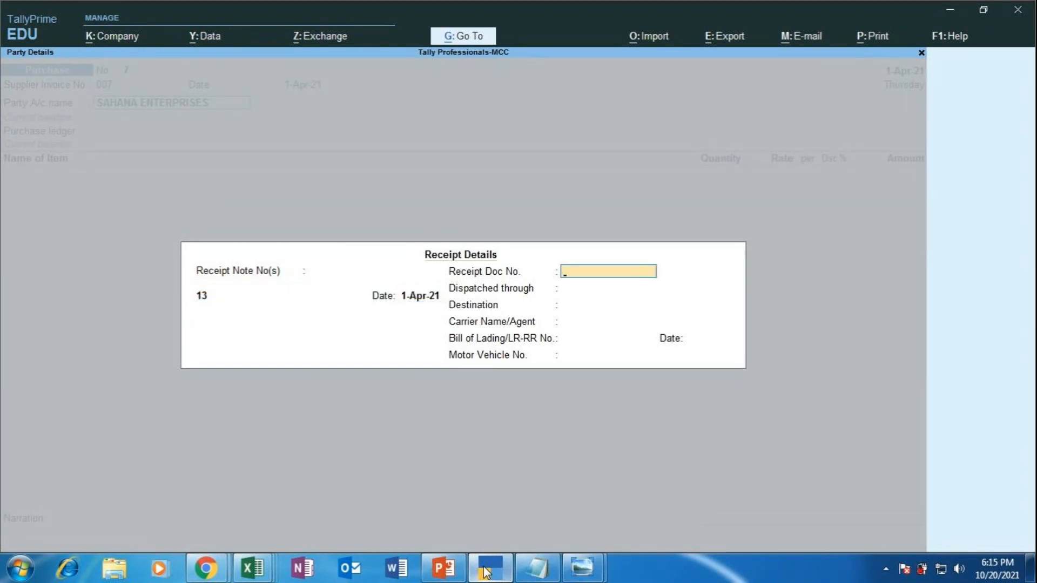
text(3)
key(Return)
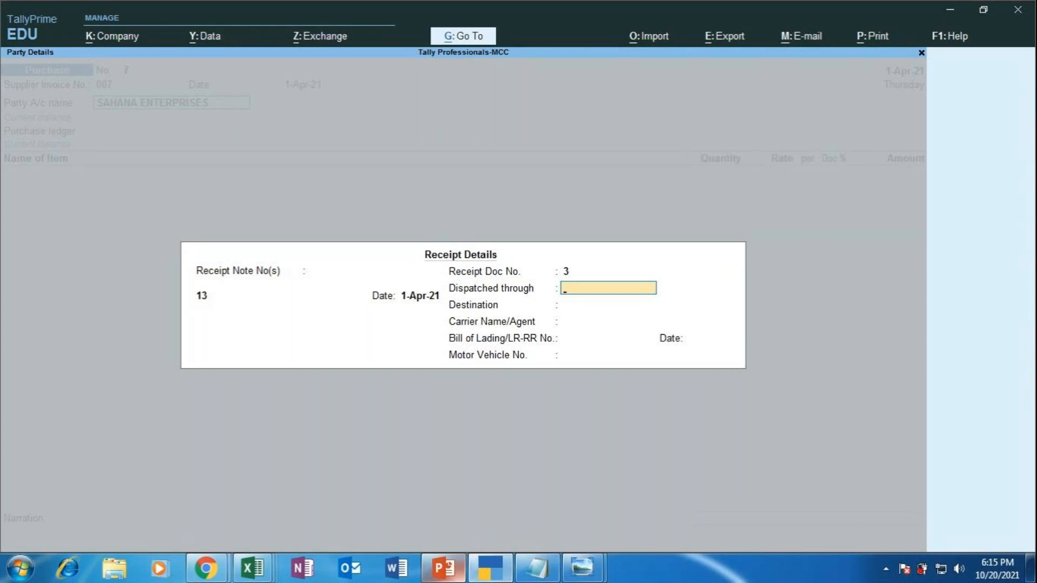
Step: Record dispatch by VAN to BANGALORE through SRV LOGISTICS, skipping the remaining party details
mouse_move(442, 567)
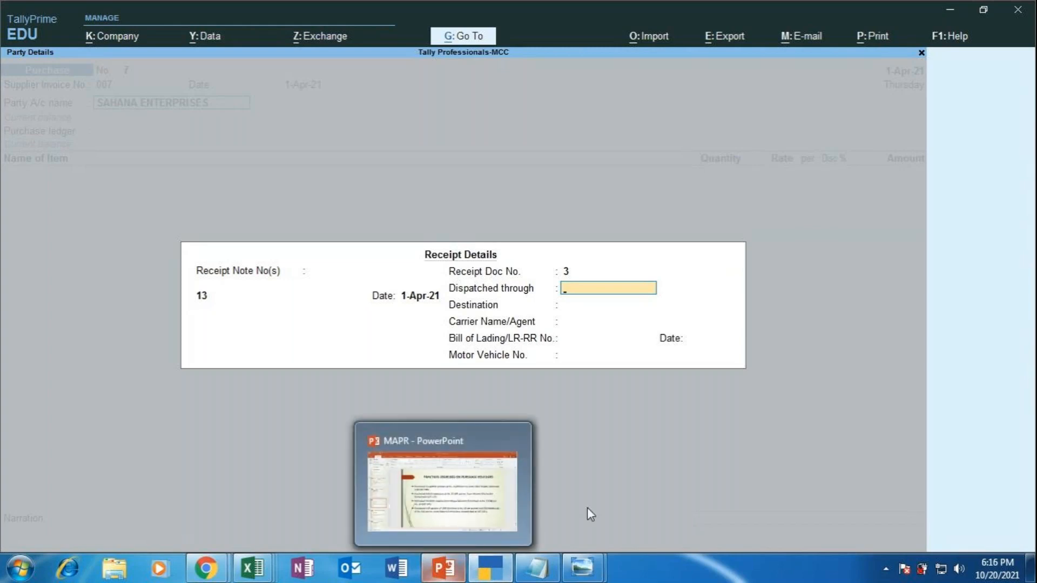
text(VAN)
key(Return)
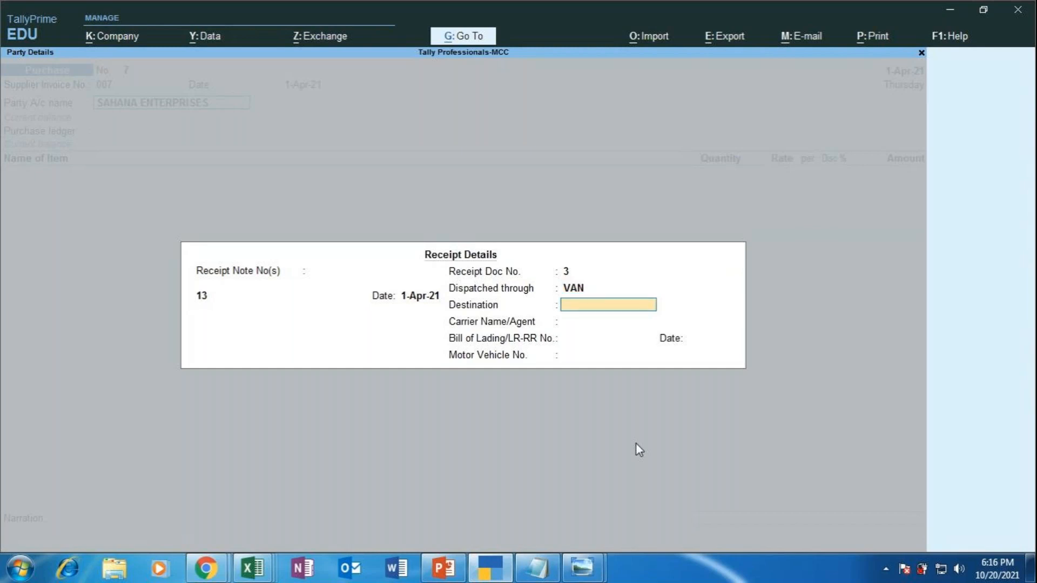
text(BANGALORE)
key(Return)
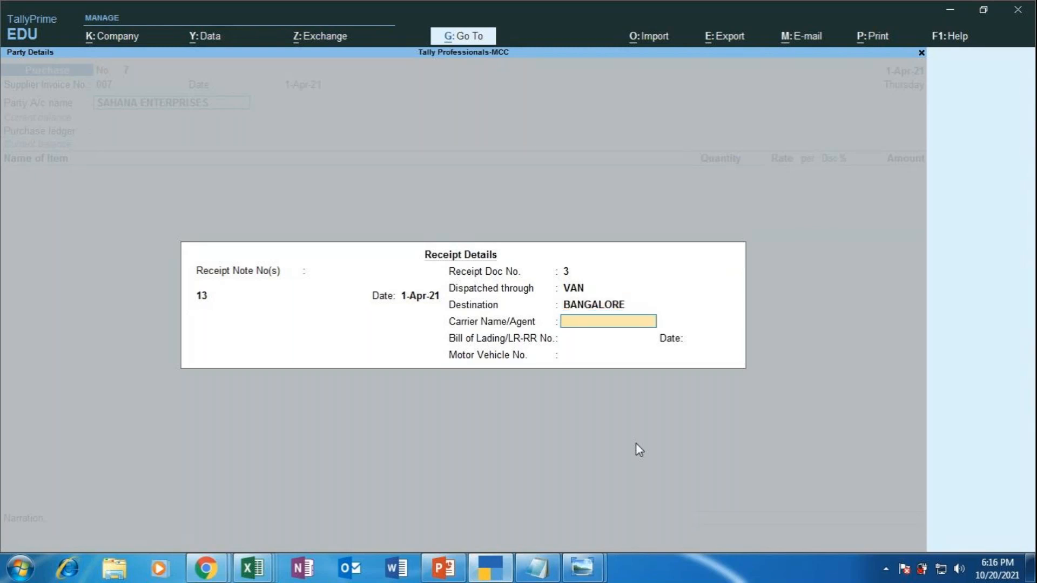
text(SRV LOGISTICS)
key(Return)
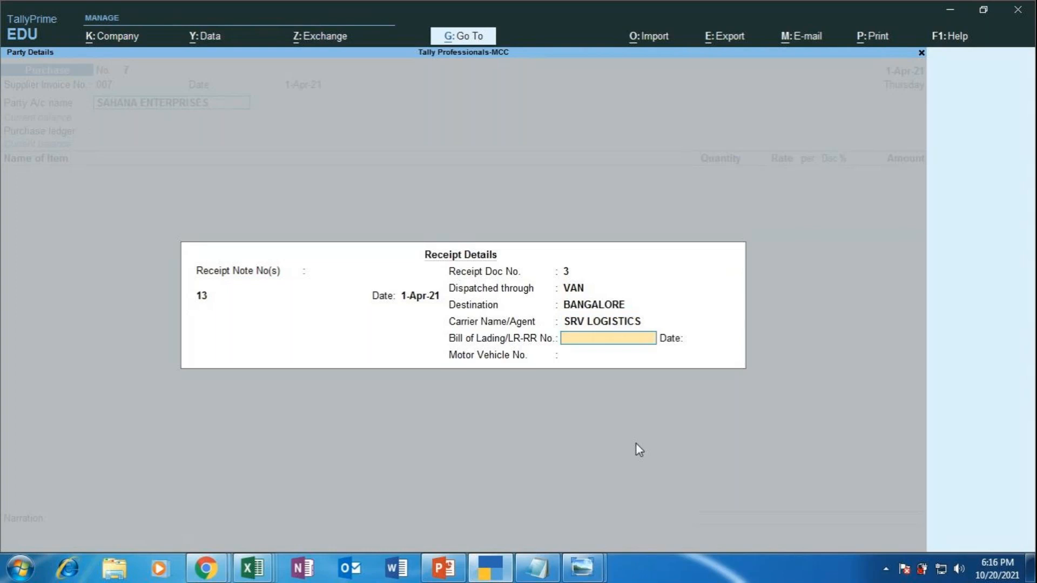
key(Return)
key(Return)
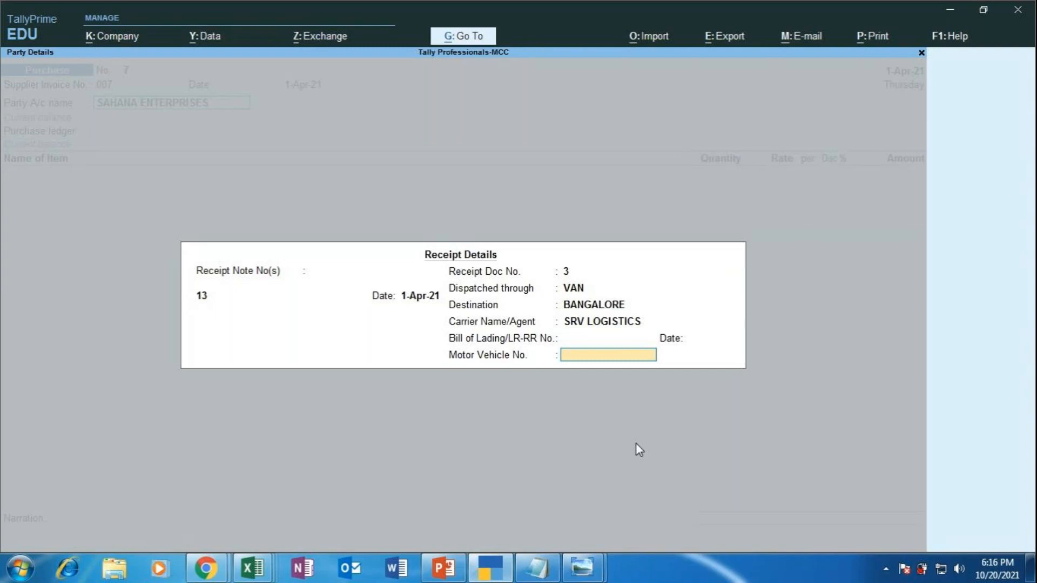
key(Return)
key(Return)
key(Return)
key(Return)
key(Return)
key(Return)
key(Return)
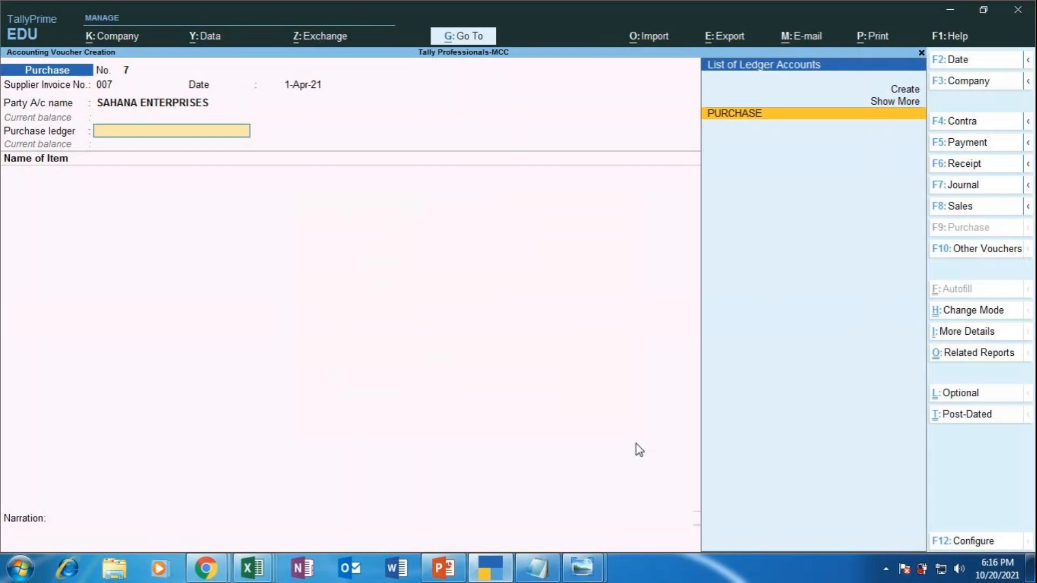
key(Return)
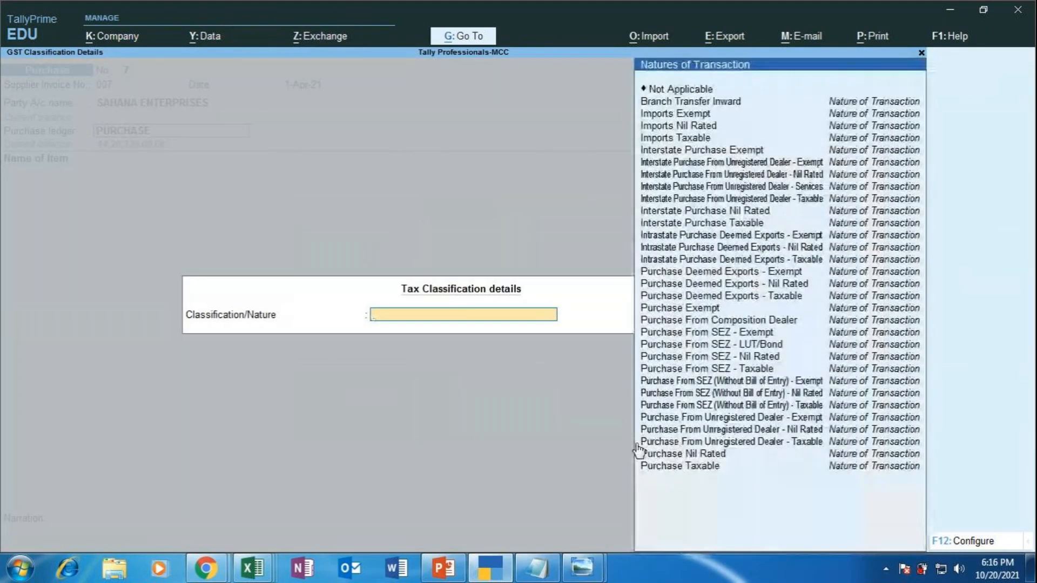
Step: Classify the PURCHASE ledger entry as Interstate Purchase Taxable
key(Down)
key(Down)
key(Down)
key(Down)
key(Down)
key(Down)
key(Down)
key(Down)
key(Down)
key(Down)
key(Down)
key(Down)
key(Down)
key(Down)
key(Down)
key(Down)
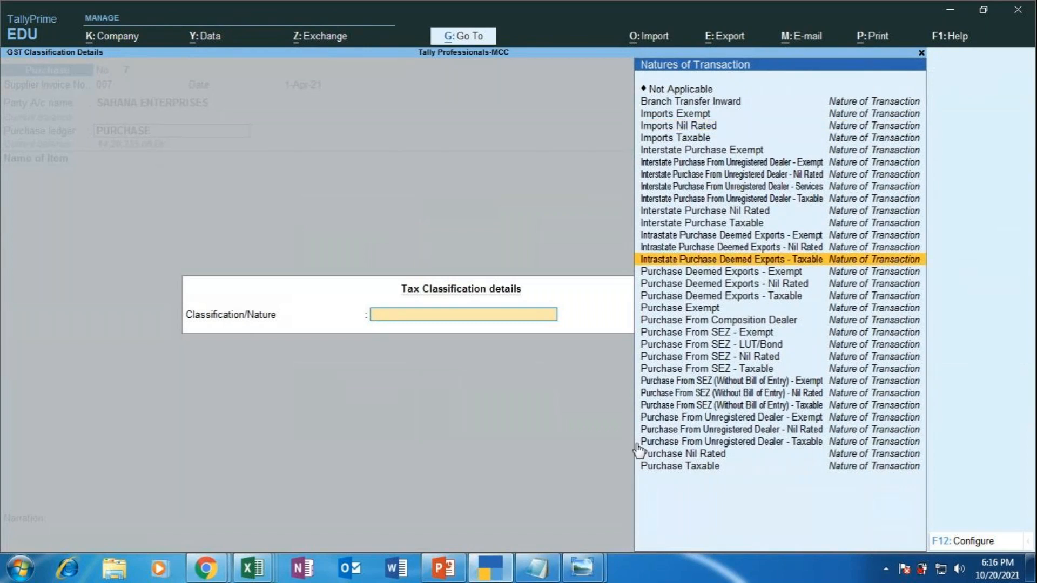
key(Down)
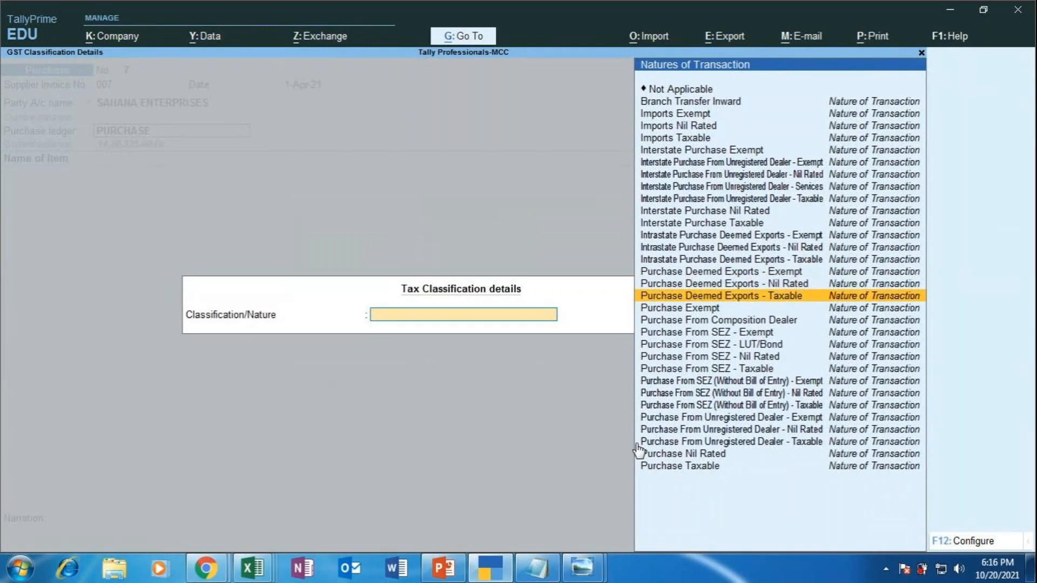
key(Down)
key(Up)
key(Up)
key(Up)
key(Up)
key(Up)
key(Up)
key(Up)
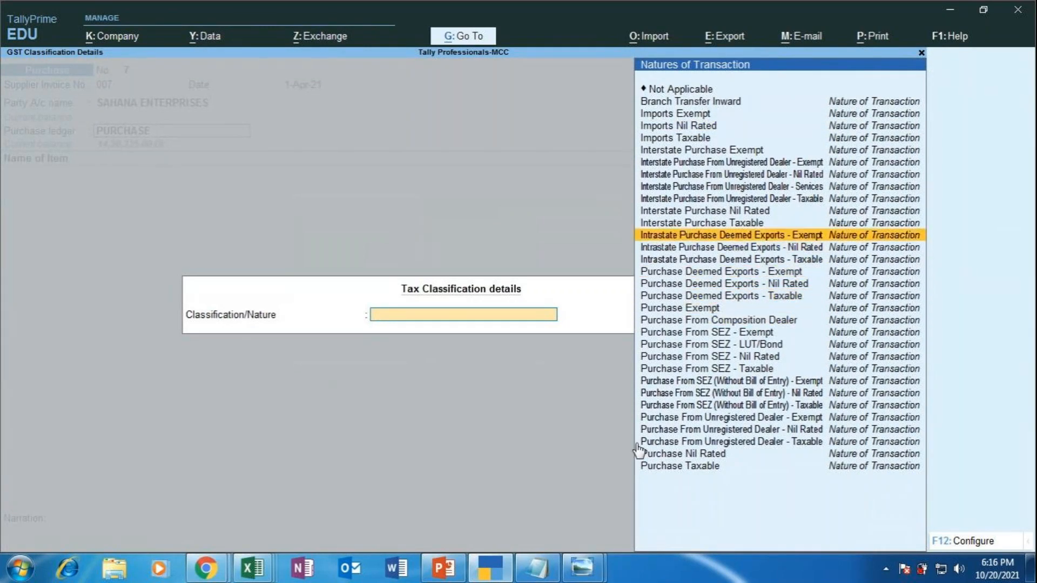
key(Return)
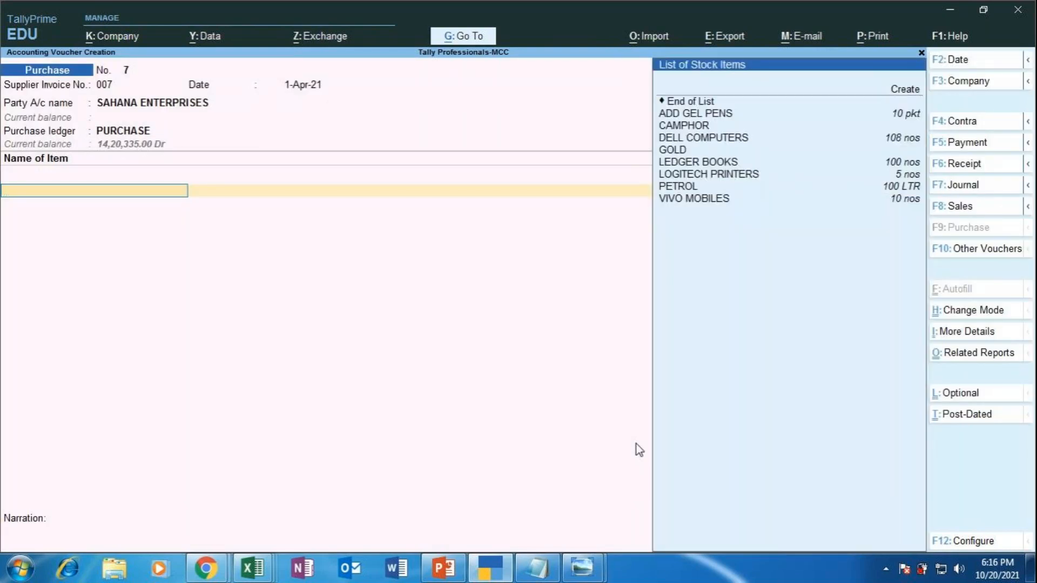
Step: View slide 45's Sahana Enterprises gel pens and notebooks exercise full screen, then exit the show
click(442, 577)
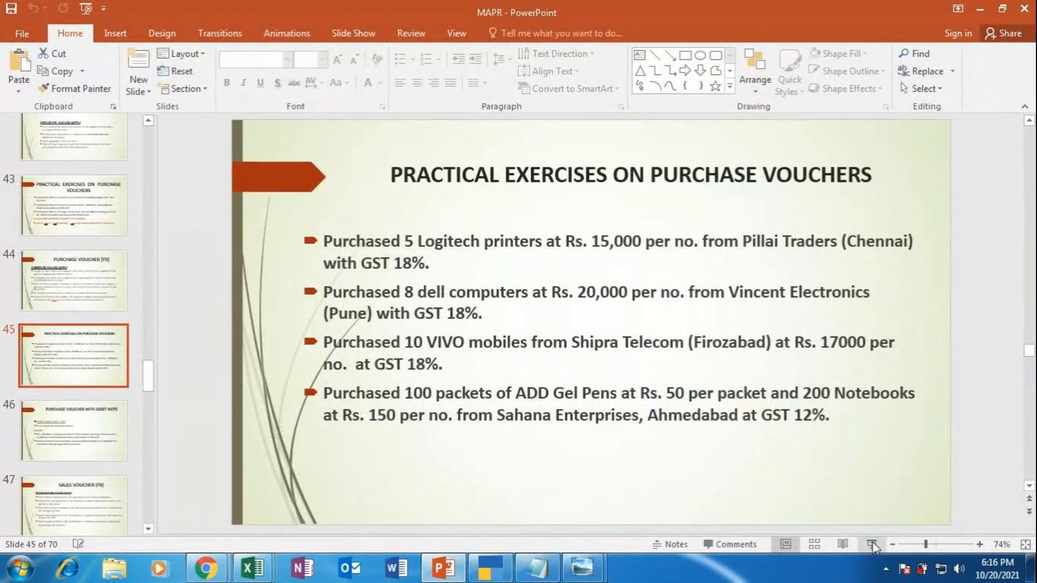
click(871, 543)
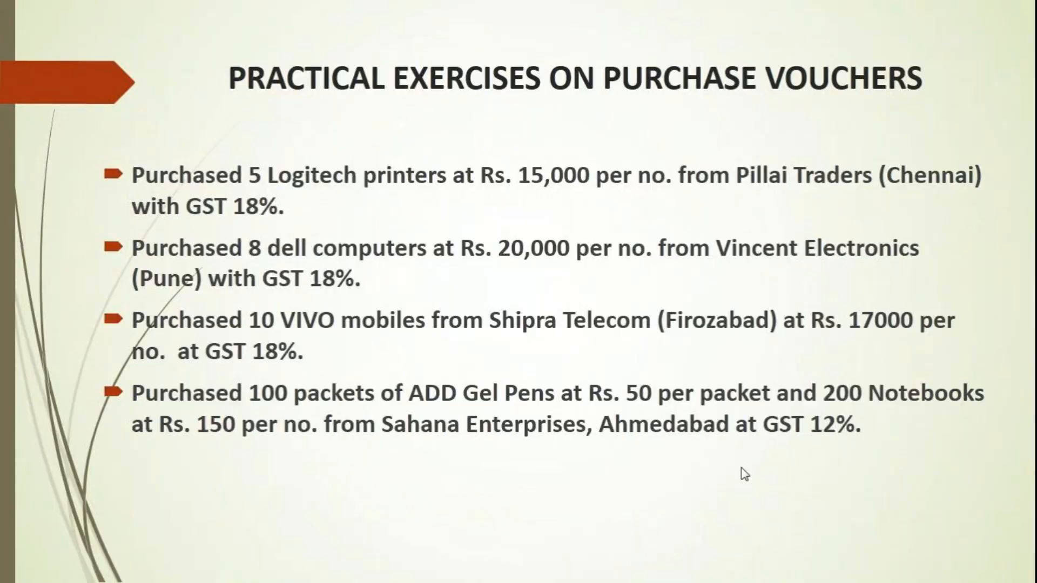
key(Escape)
Step: Add ADD GEL PENS: 100 pkt in GODOWN 3 at 50.00 per pkt, totalling 5,000.00
click(489, 568)
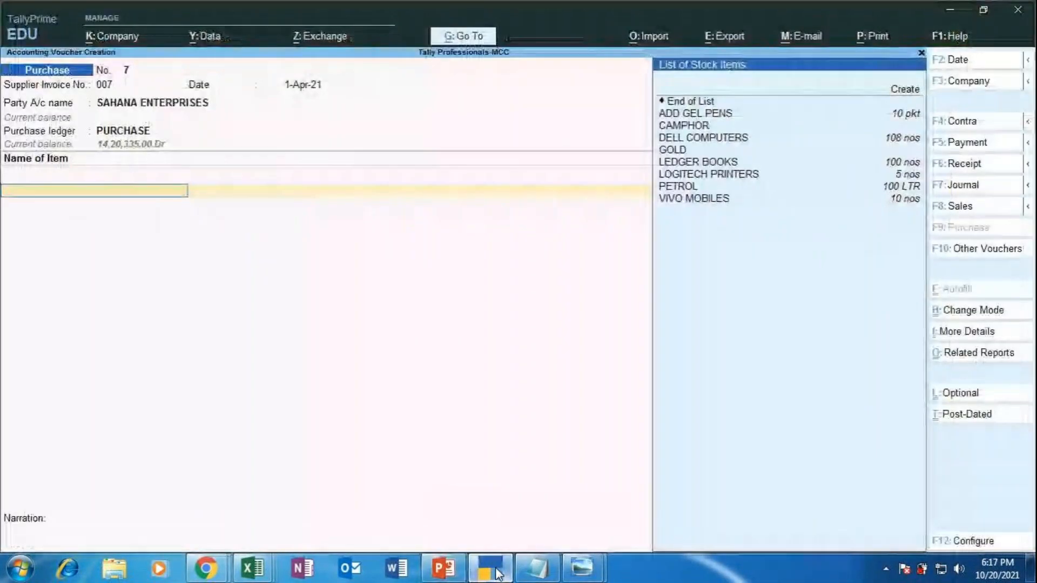
key(Down)
key(Down)
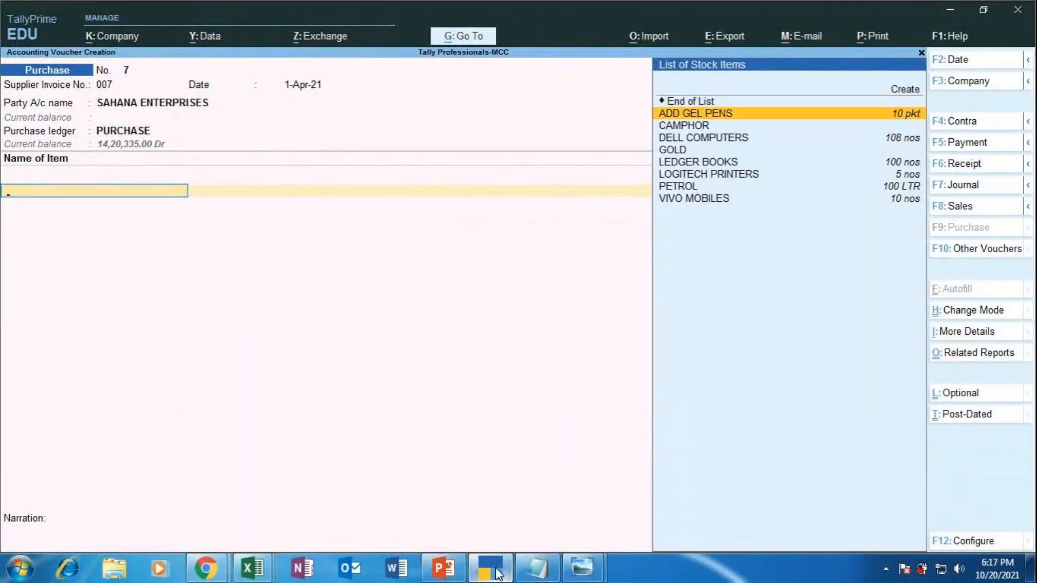
key(Return)
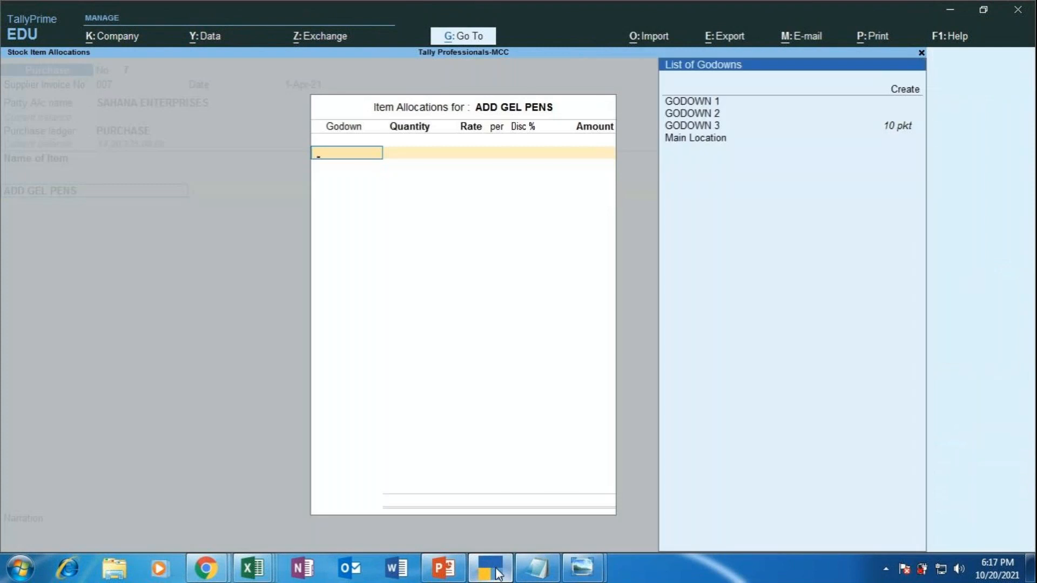
key(Down)
key(Down)
key(Down)
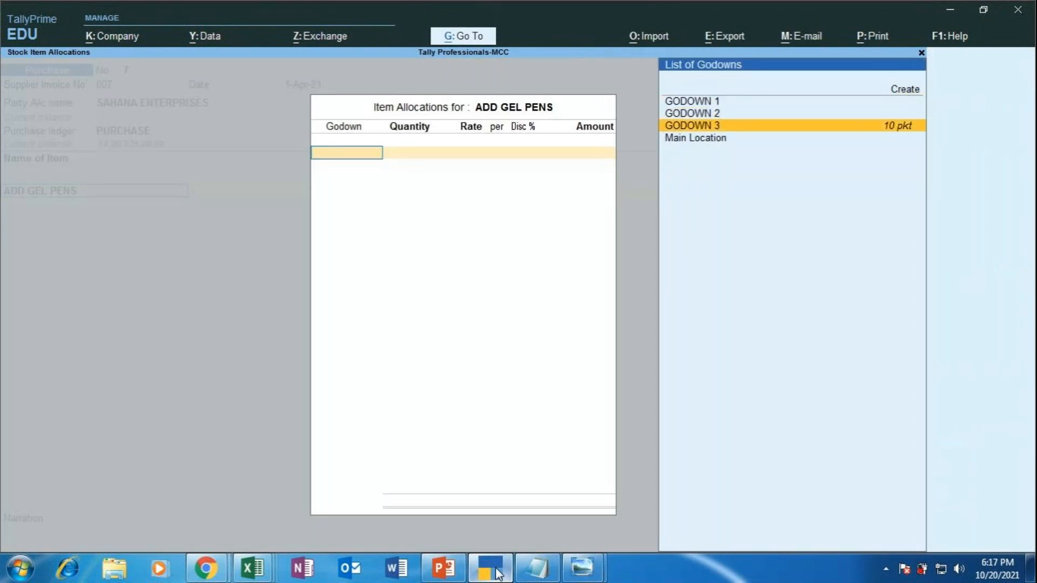
key(Return)
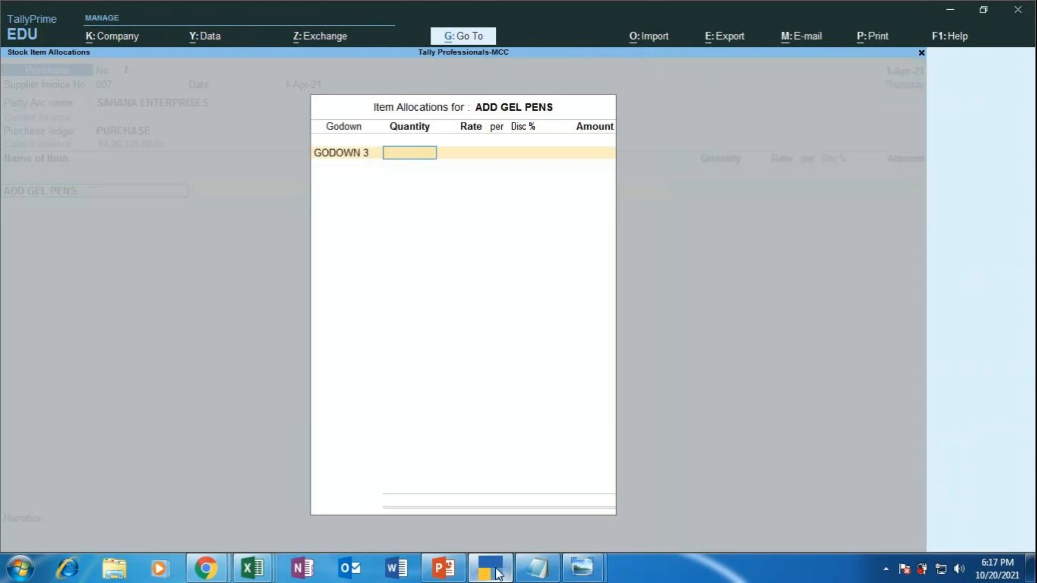
text(100)
key(Return)
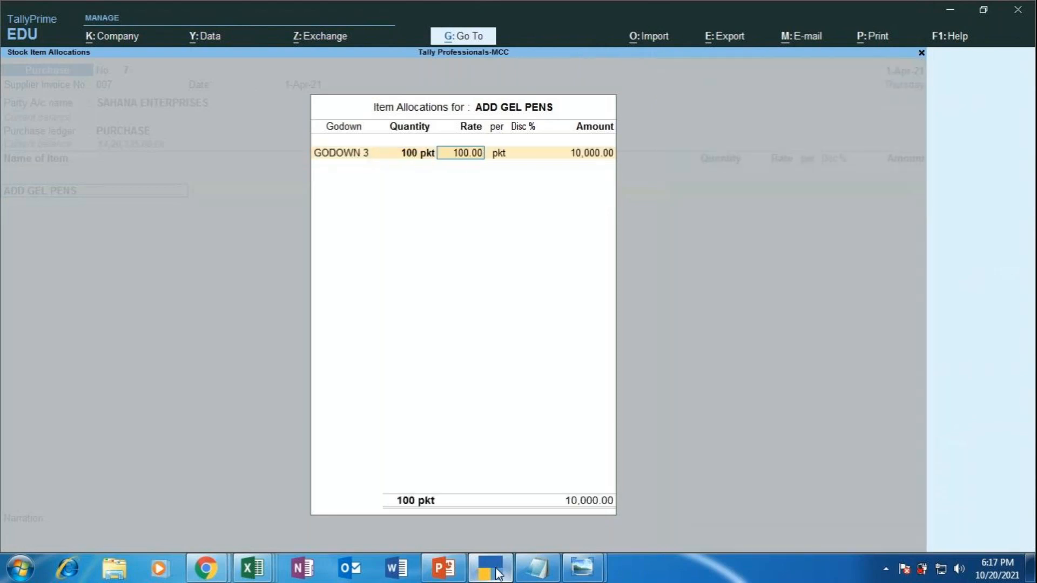
key(BackSpace)
text(50)
key(Return)
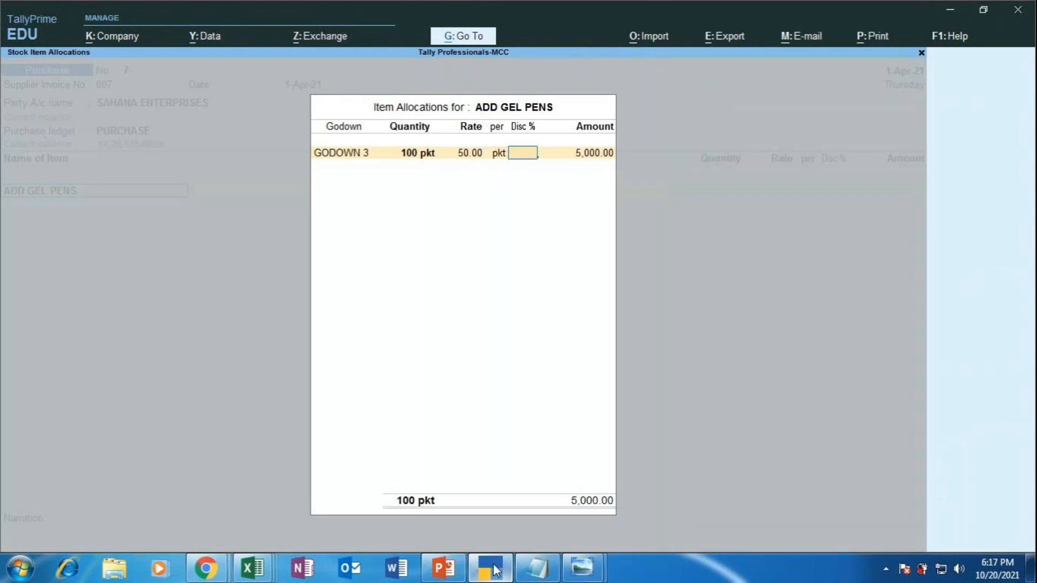
click(453, 573)
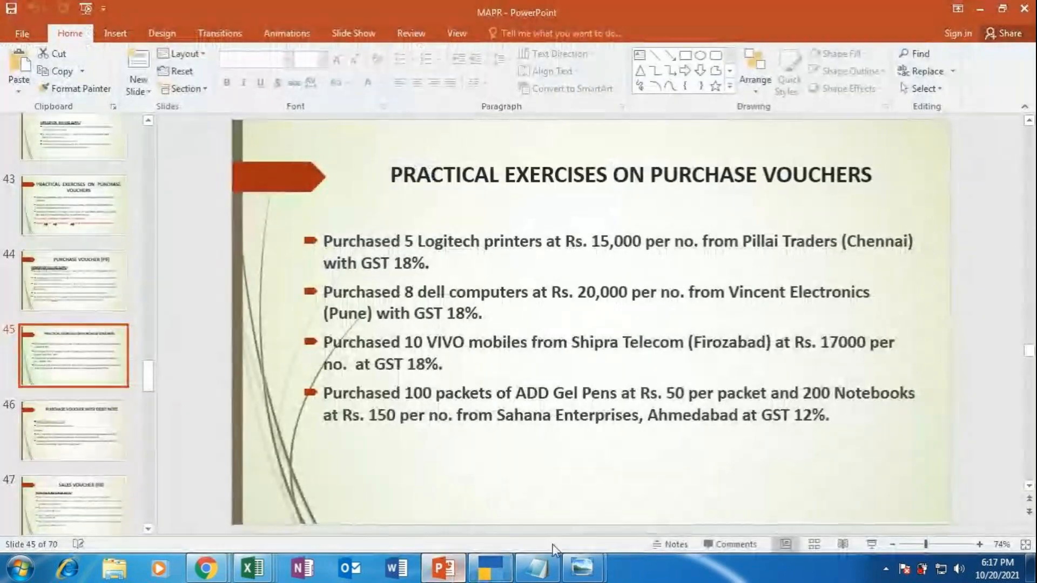
Step: Check slide 45's 200 Notebooks at Rs. 150 in the slide show, then return to TallyPrime
key(shift+F5)
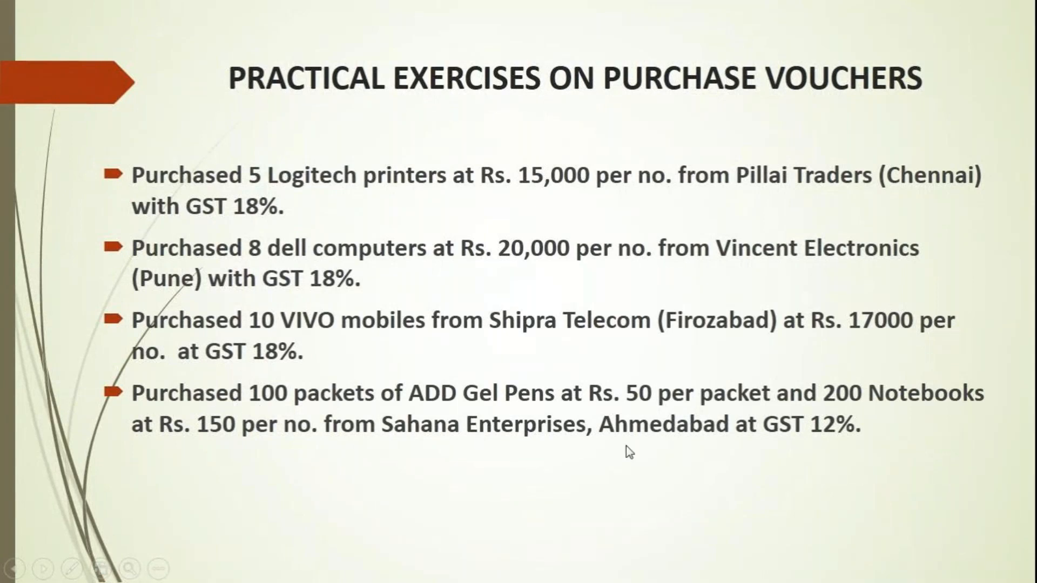
key(Escape)
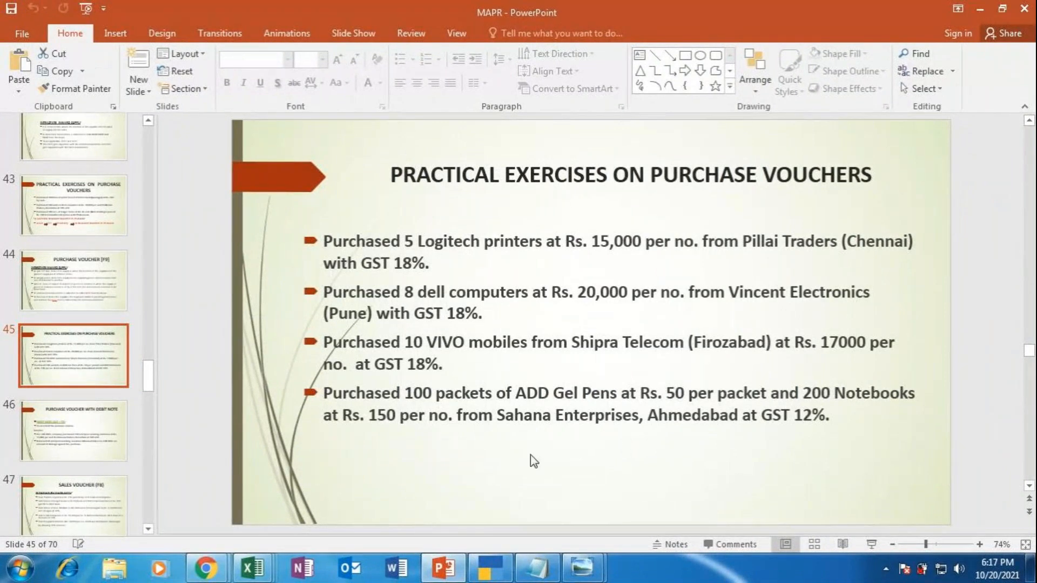
click(490, 575)
Step: Accept the gel-pen allocation and add LEDGER BOOKS in GODOWN 3 with quantity 200 nos
key(Return)
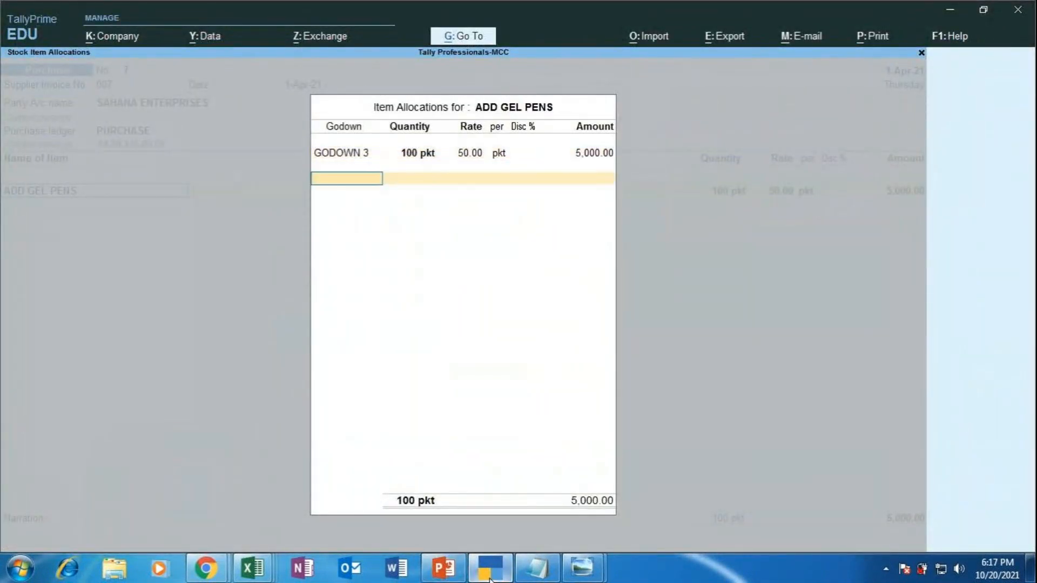
key(Return)
key(Return)
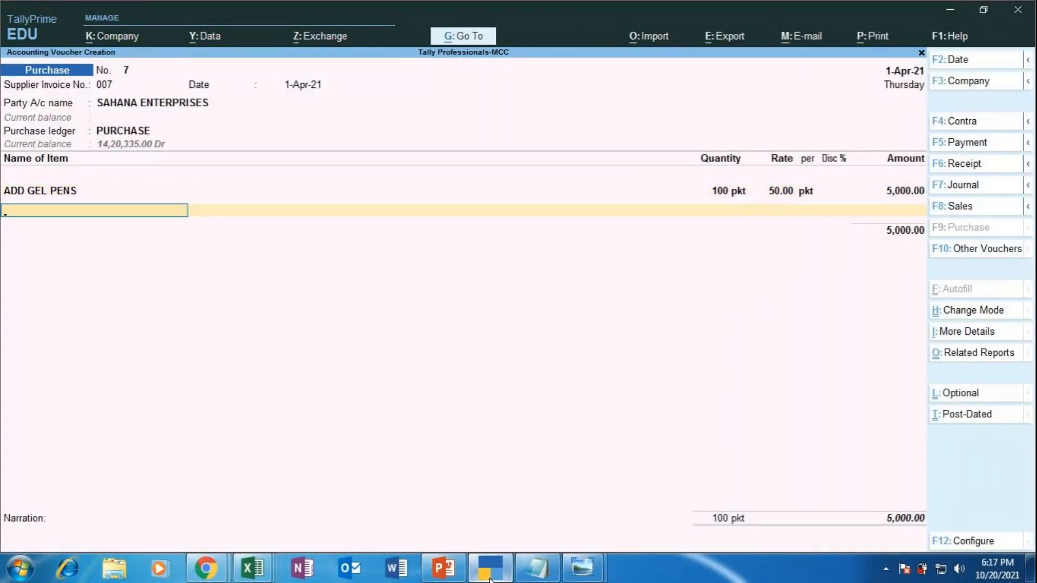
key(Down)
key(Down)
key(Down)
key(Down)
key(Down)
key(Down)
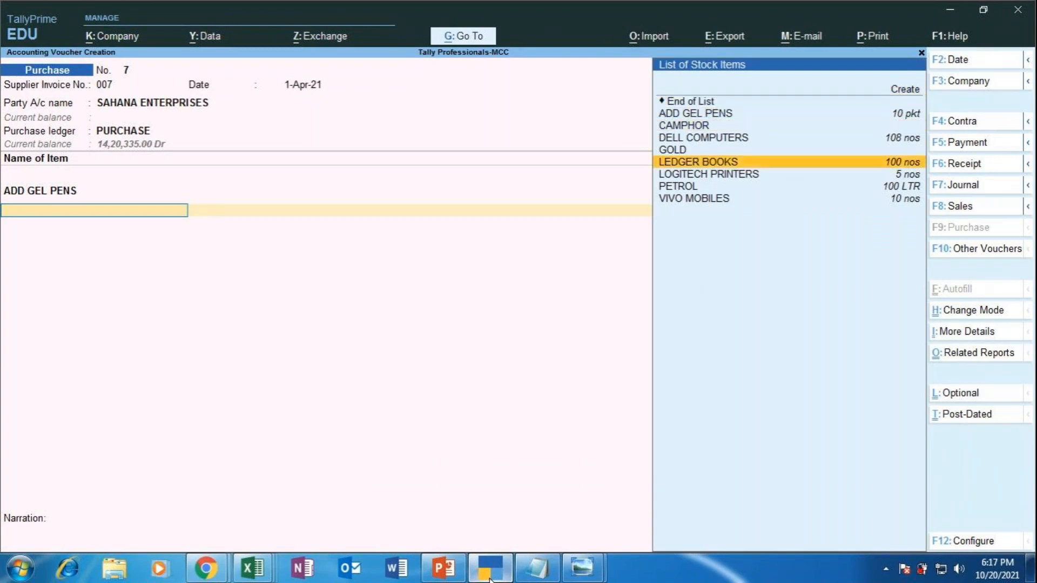
key(Return)
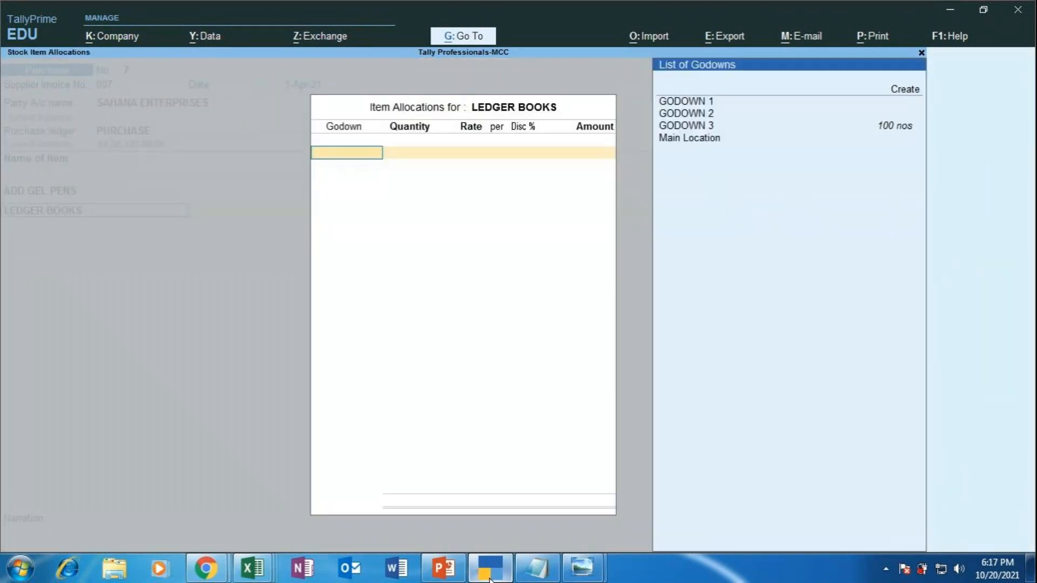
key(Down)
key(Down)
key(Down)
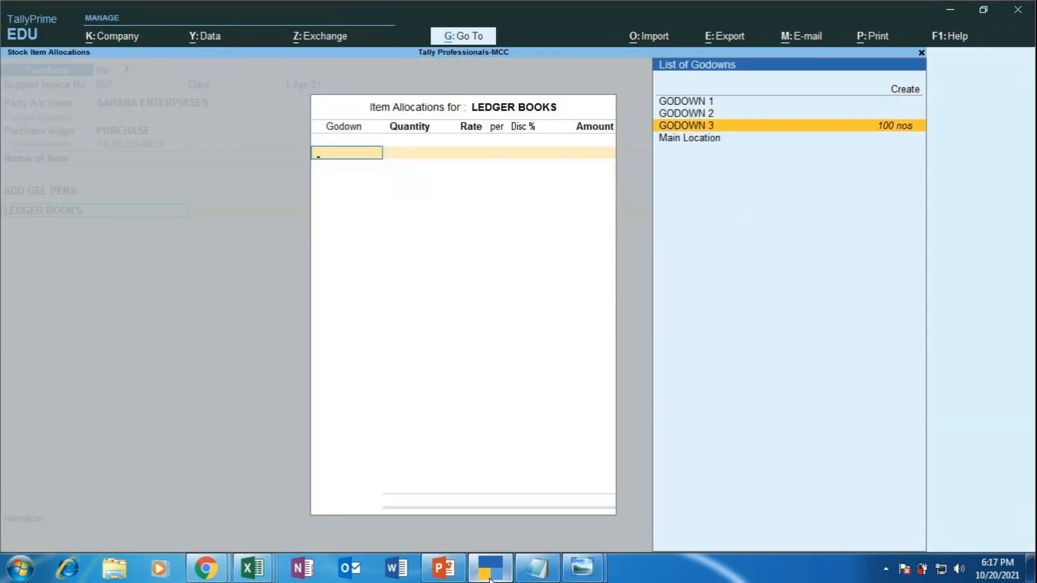
key(Return)
text(200)
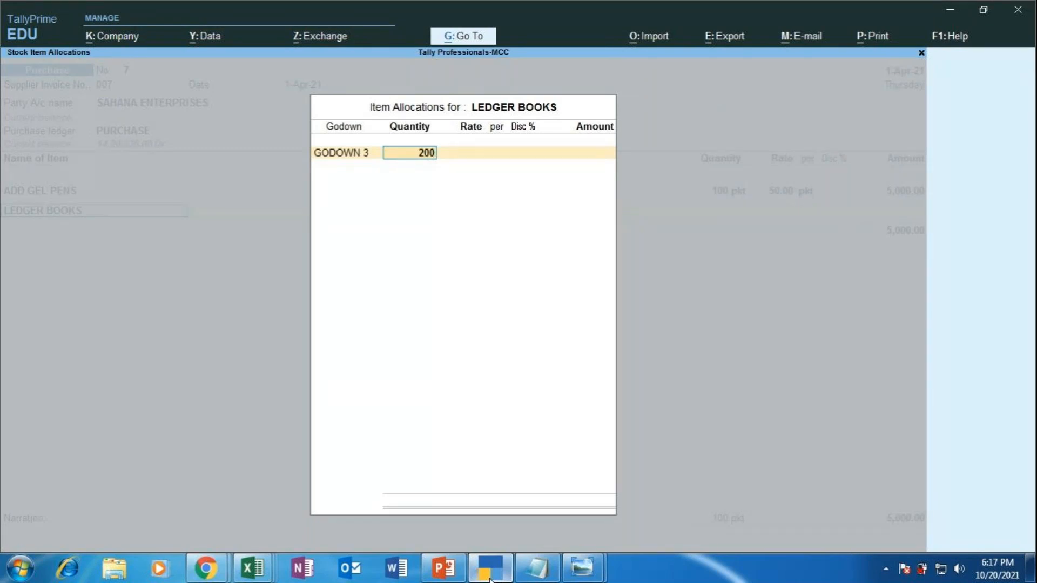
key(Return)
Step: Set the ledger books rate to 150.00, giving 30,000.00, after checking the exercise slide
key(BackSpace)
text(50)
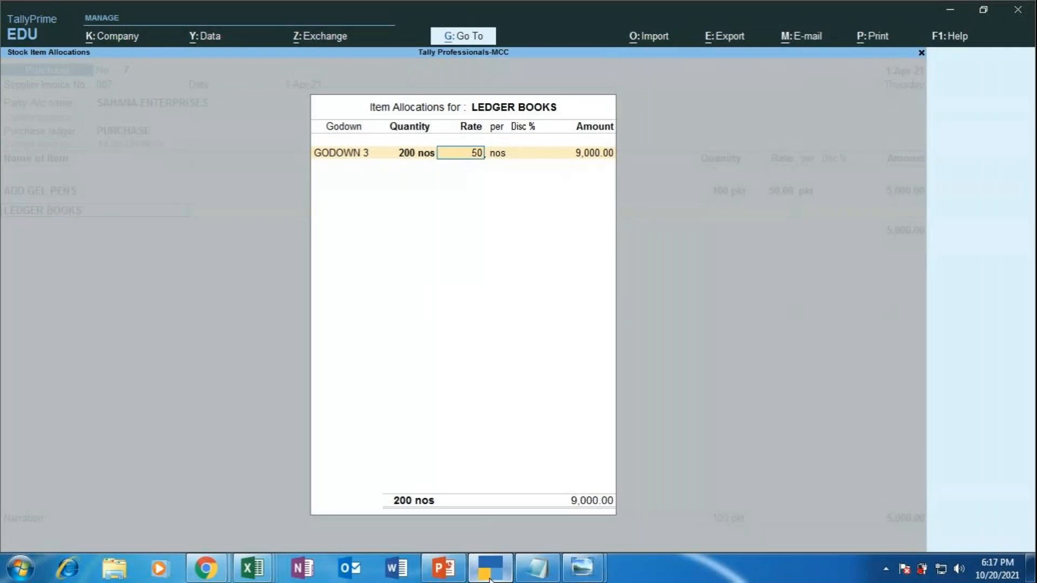
click(490, 575)
click(489, 575)
text(15)
key(BackSpace)
key(BackSpace)
key(BackSpace)
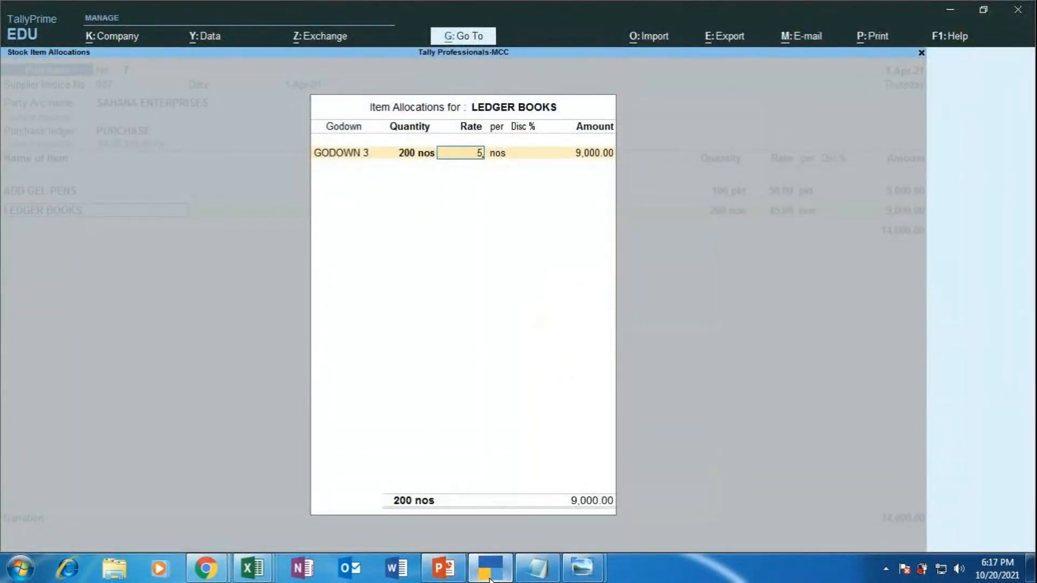
key(BackSpace)
text(150)
key(Return)
key(Return)
key(Return)
key(Return)
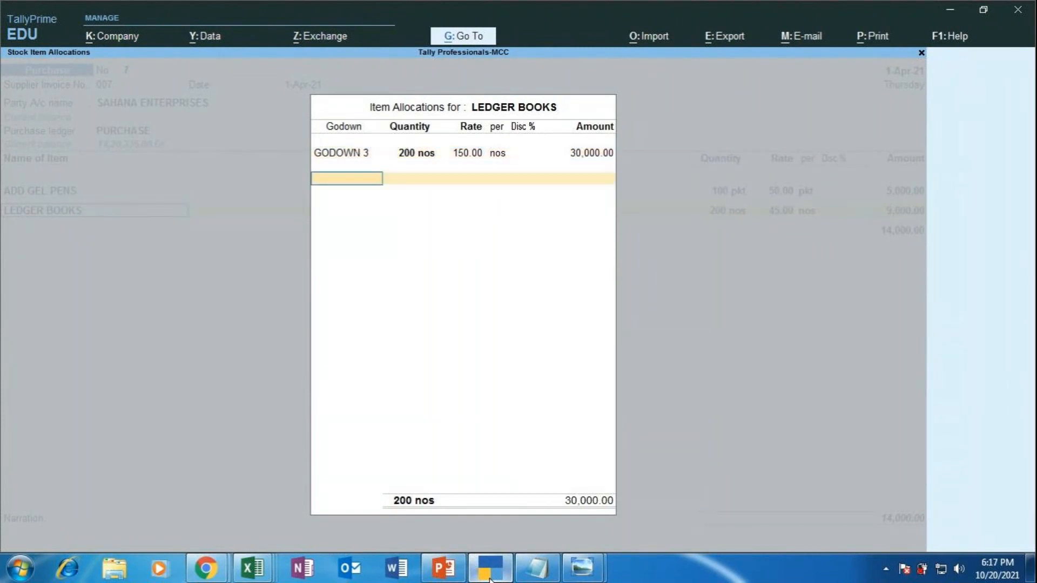
key(Return)
key(Return)
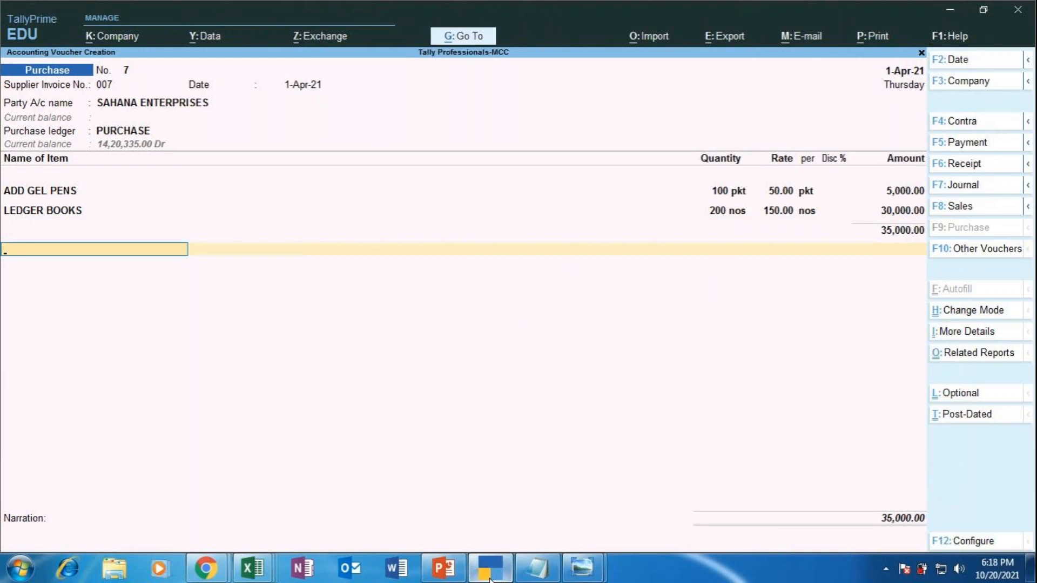
Step: Add the IGST ledger line with 4,200.00 tax to purchase voucher 7
text(IGS)
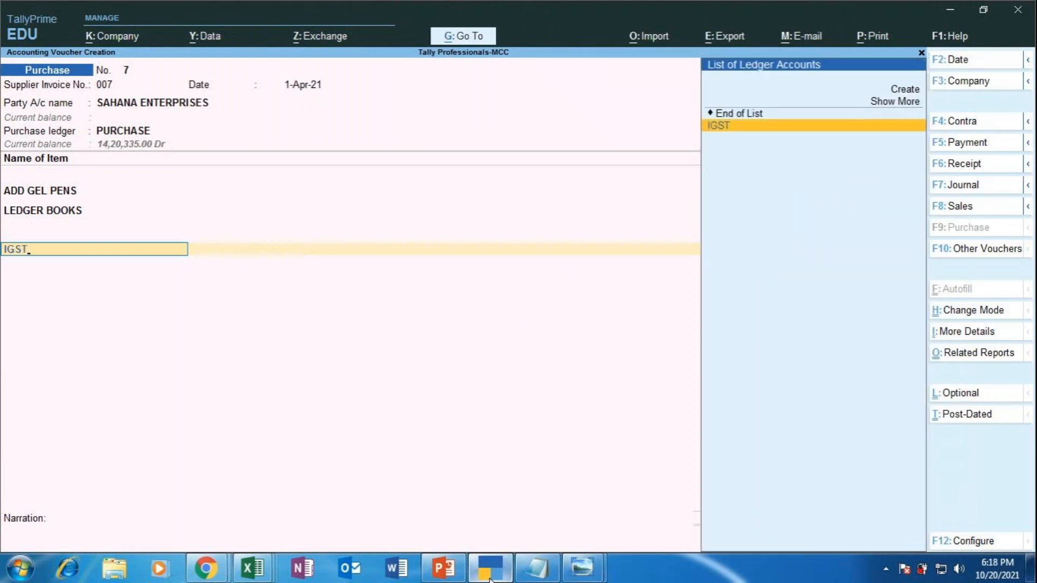
text(T)
key(Return)
key(Return)
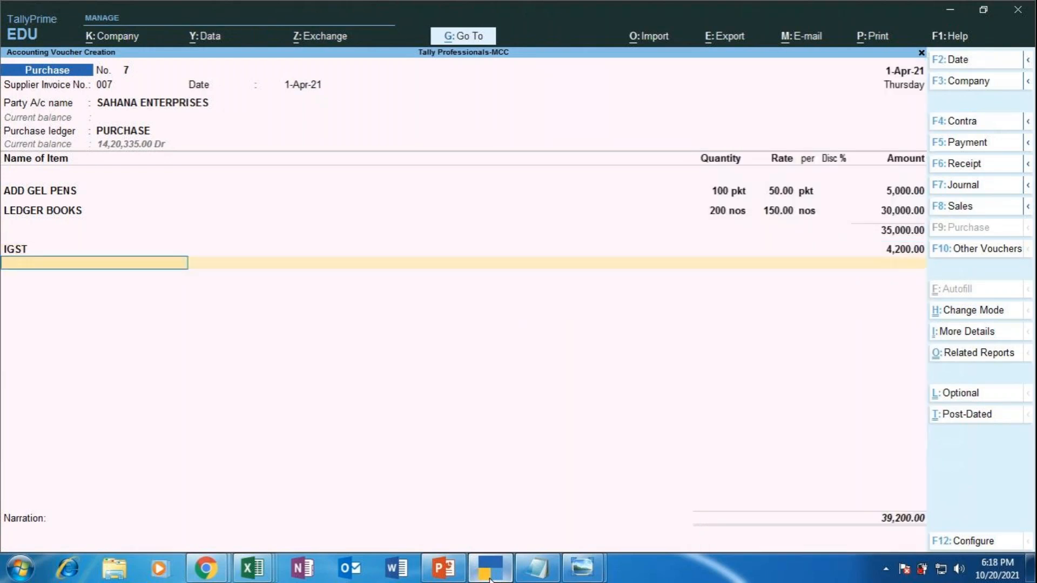
key(Return)
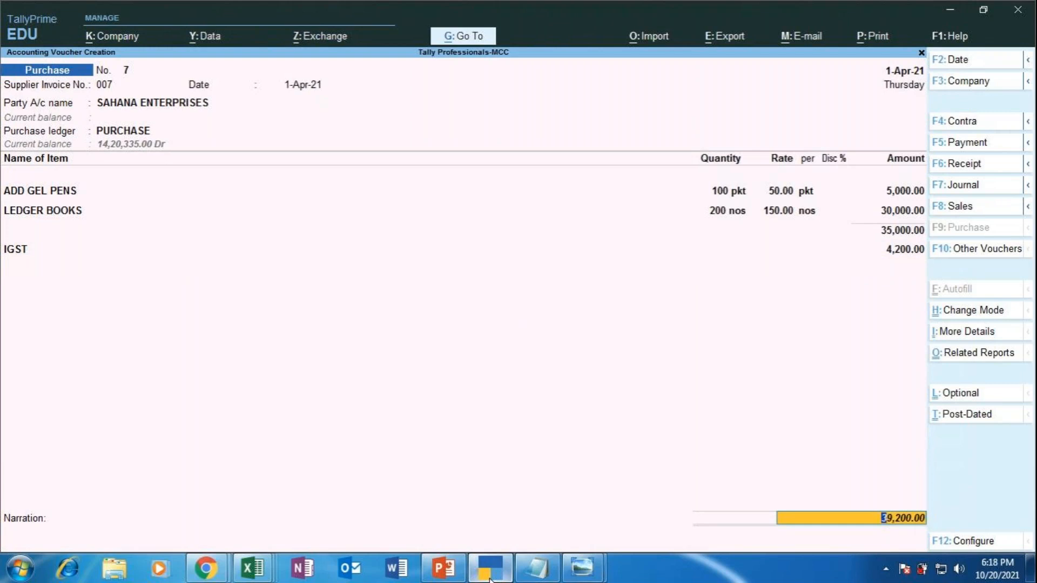
key(Return)
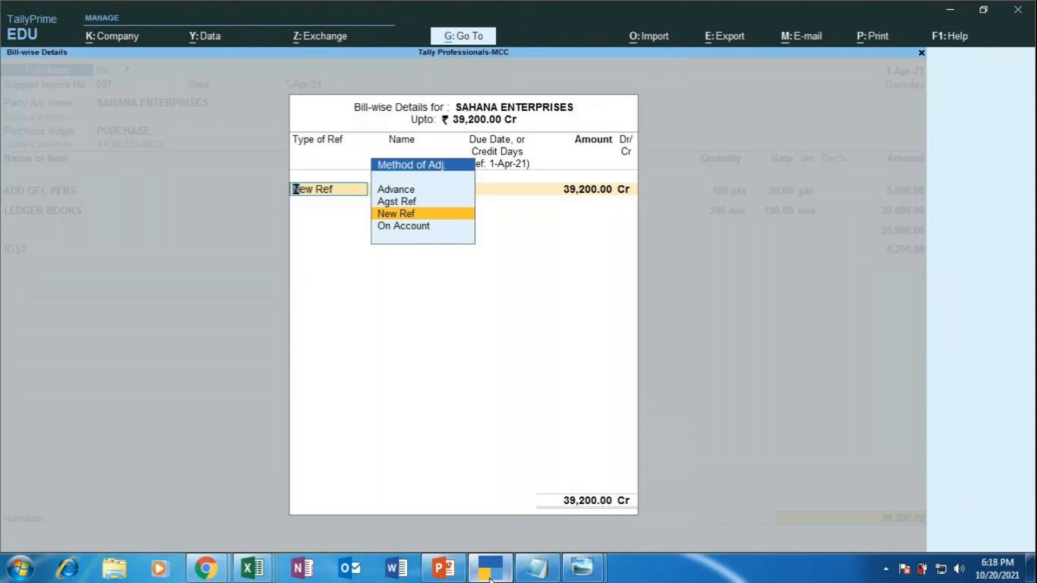
Step: Record the 39,200.00 bill for SAHANA ENTERPRISES as an On Account credit
key(Down)
key(Return)
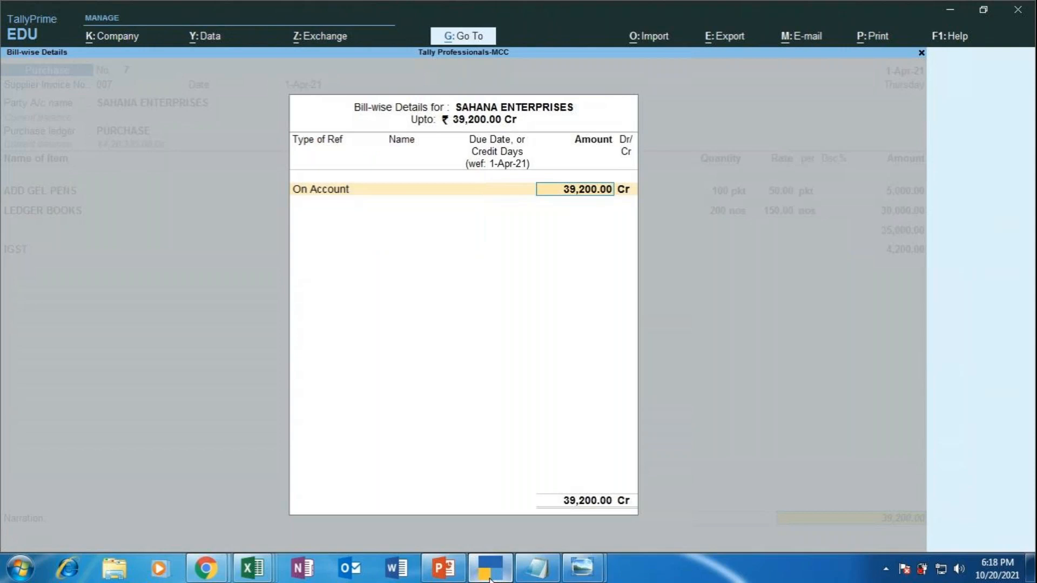
key(Return)
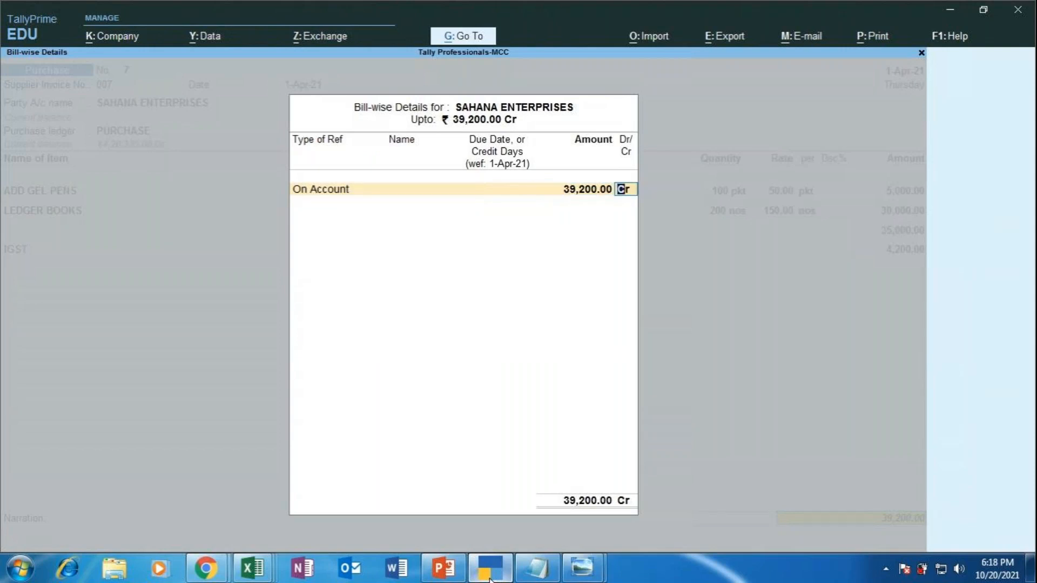
key(Return)
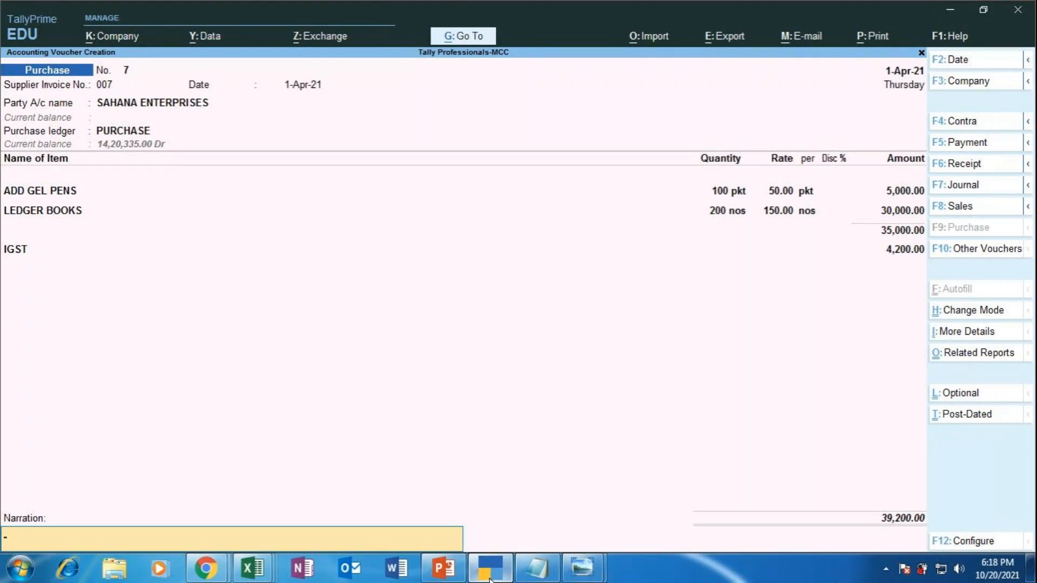
Step: Enter narration 'BEING STATIONERY PURCHASED FROM SAHANA ENTERPRISES SUBJECT TO GST AT 12% BY CASH'
text(BEING STATIONEERY)
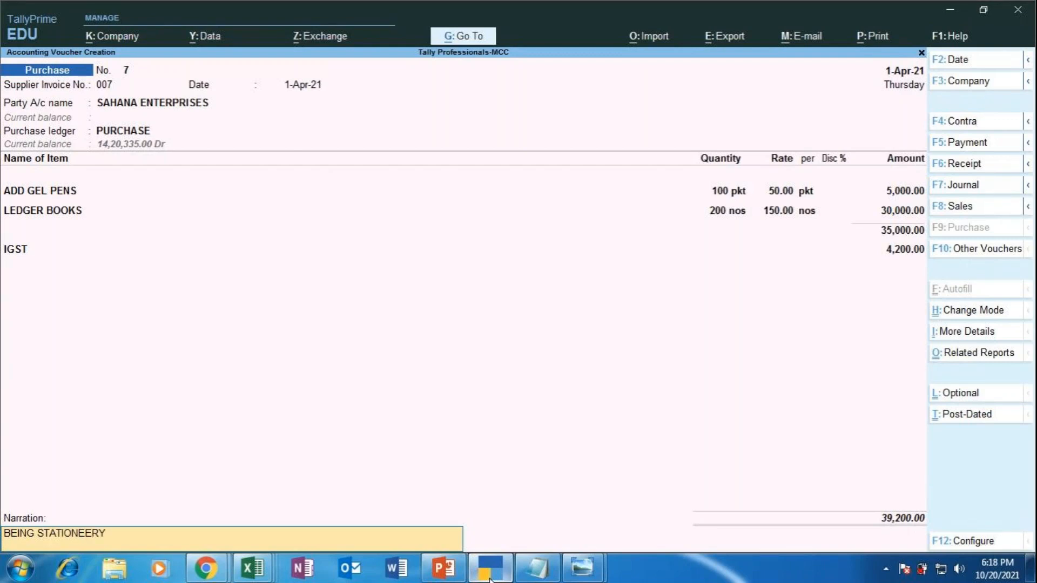
key(BackSpace)
key(BackSpace)
key(BackSpace)
text(RY PURCHASED FROM SAHANA)
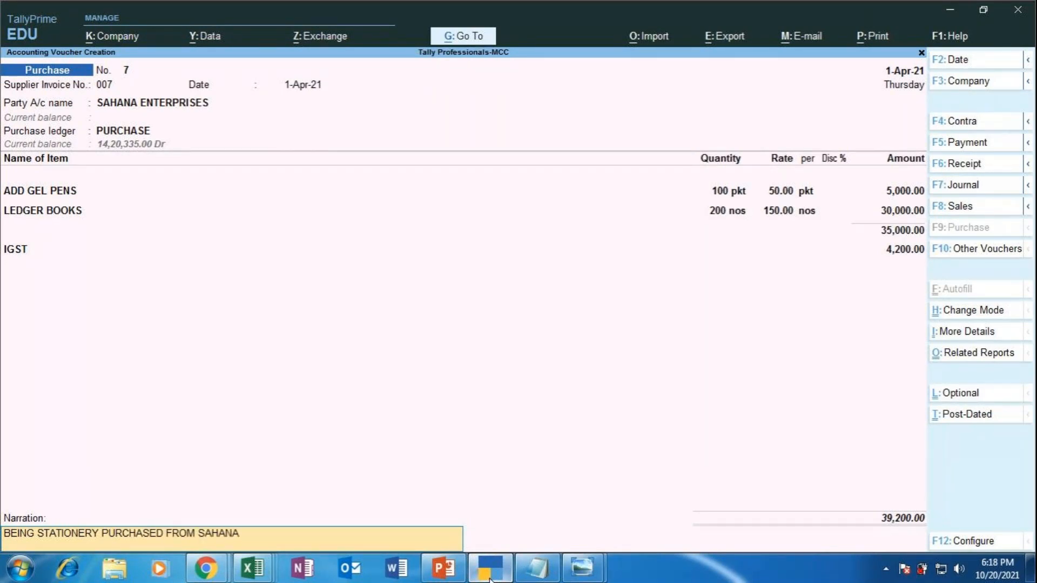
text( ENTERPRISES)
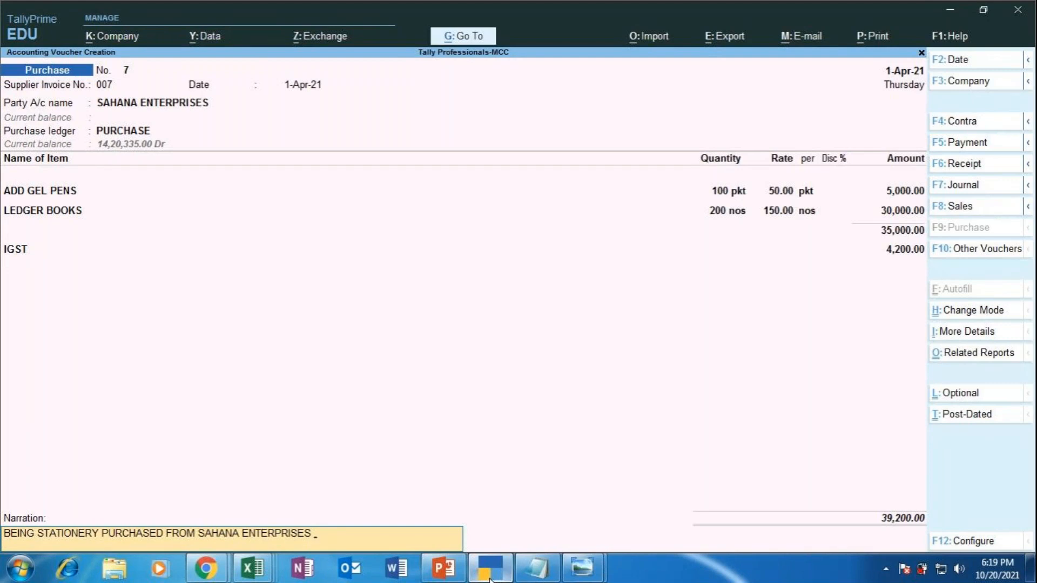
text(SUBJECT TO GST)
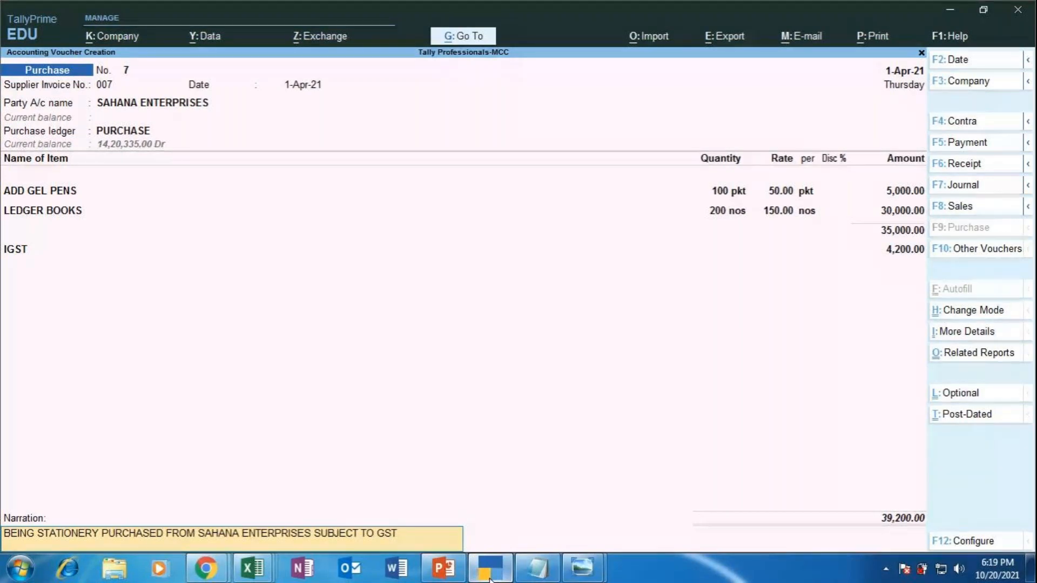
text( AT 12% BY CASH)
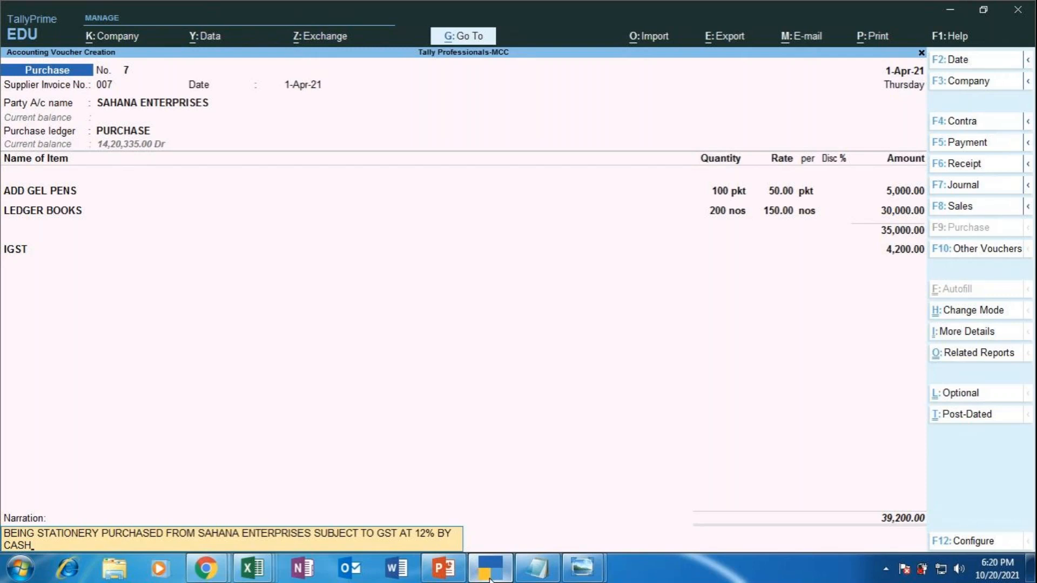
key(Return)
key(Return)
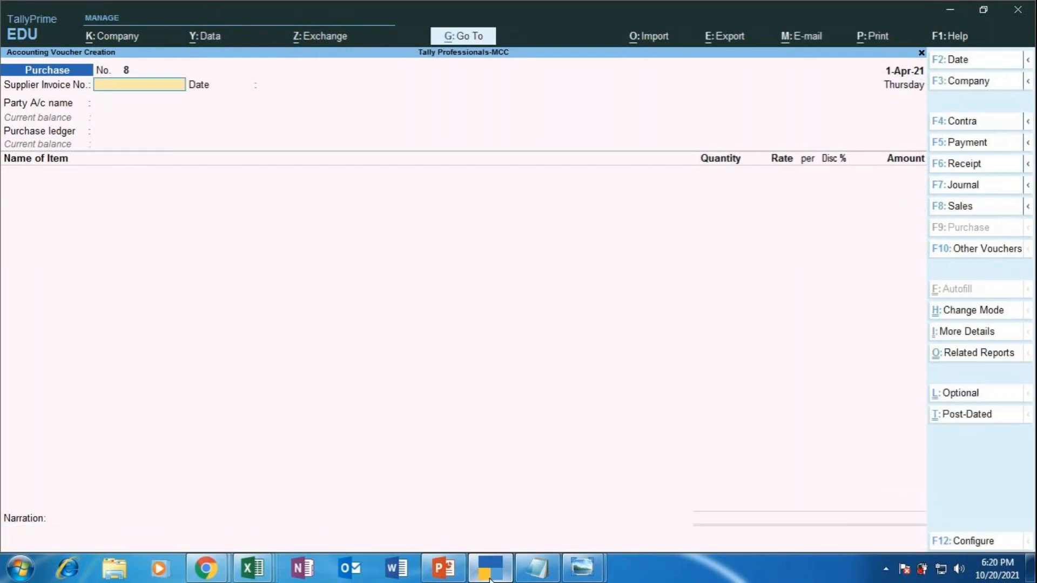
Step: Switch to Chrome's GST State Code List window
click(213, 571)
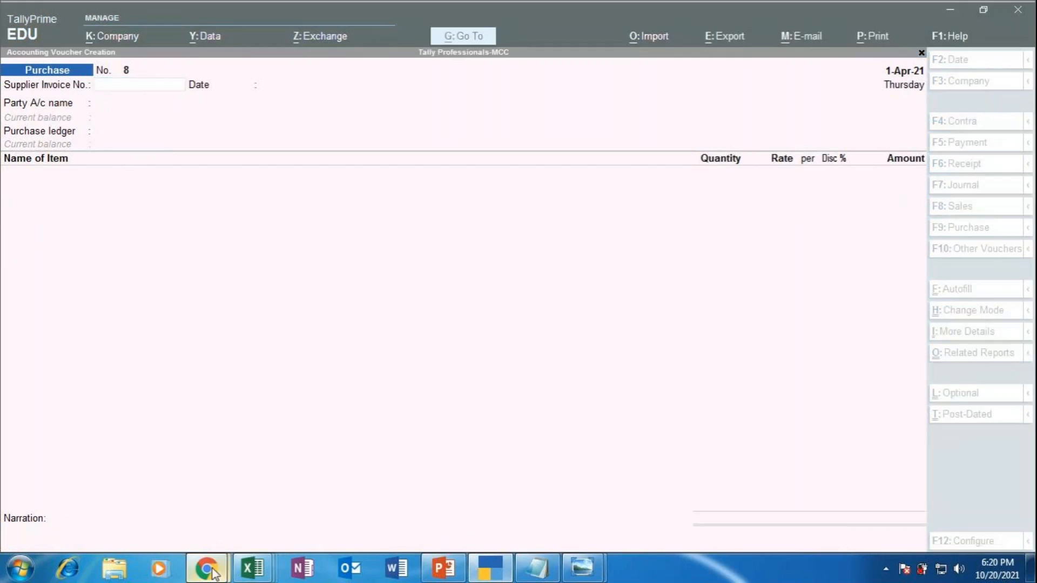
click(157, 478)
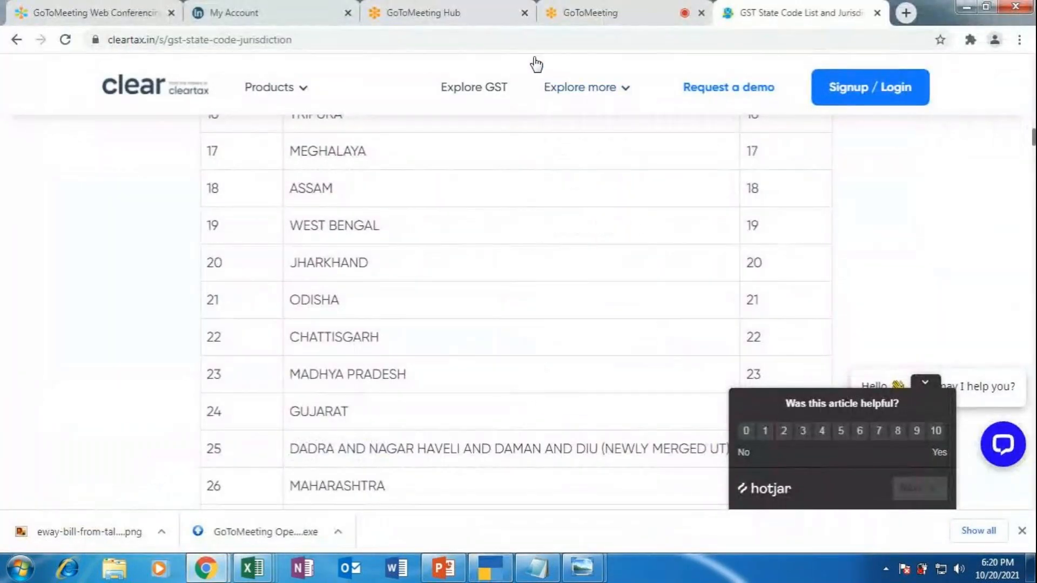
Step: Check the GoToMeeting tab, then present the purchase-voucher exercise slide as a slide show
click(588, 15)
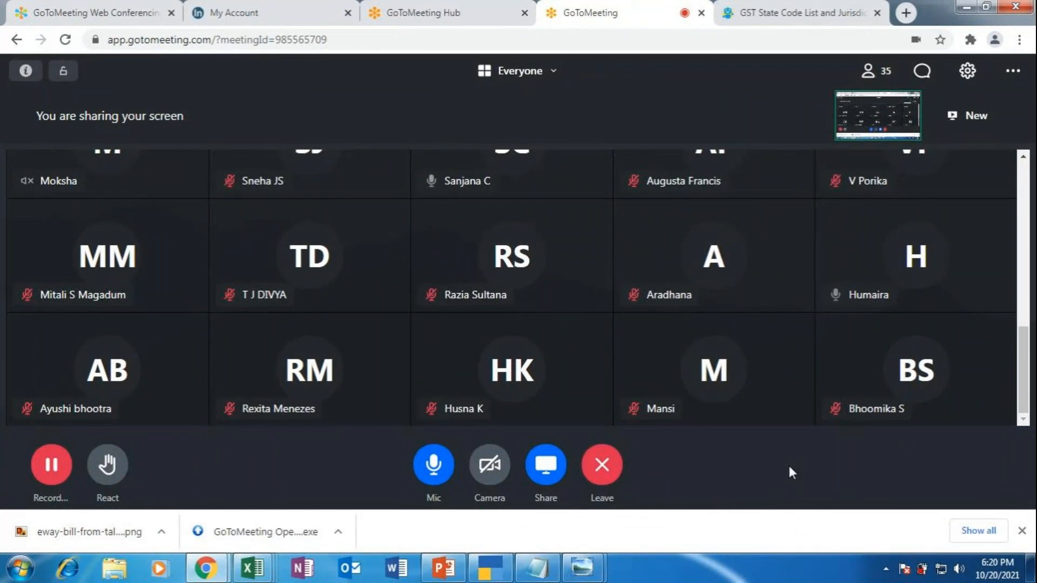
click(496, 574)
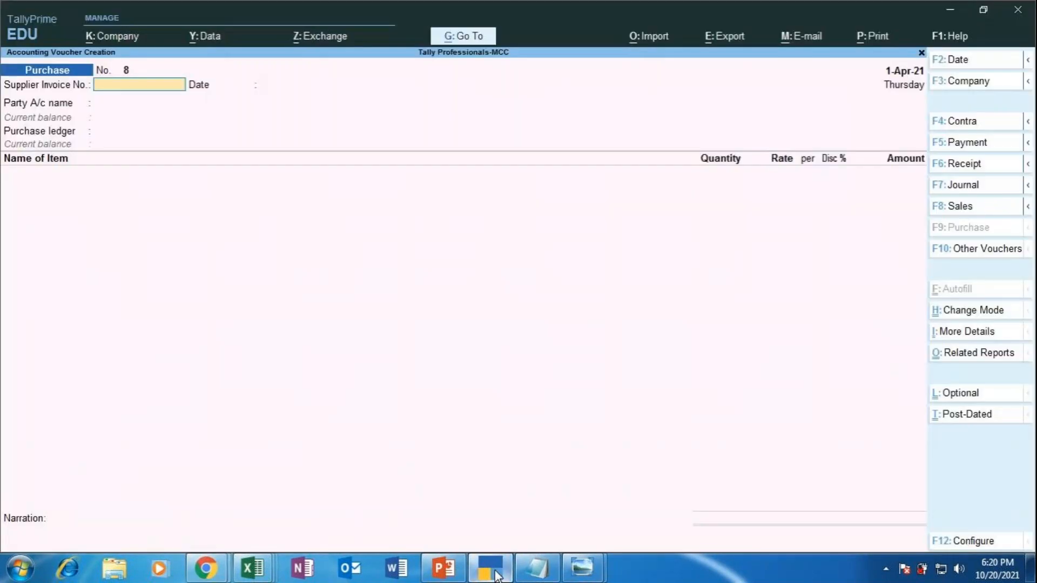
click(452, 575)
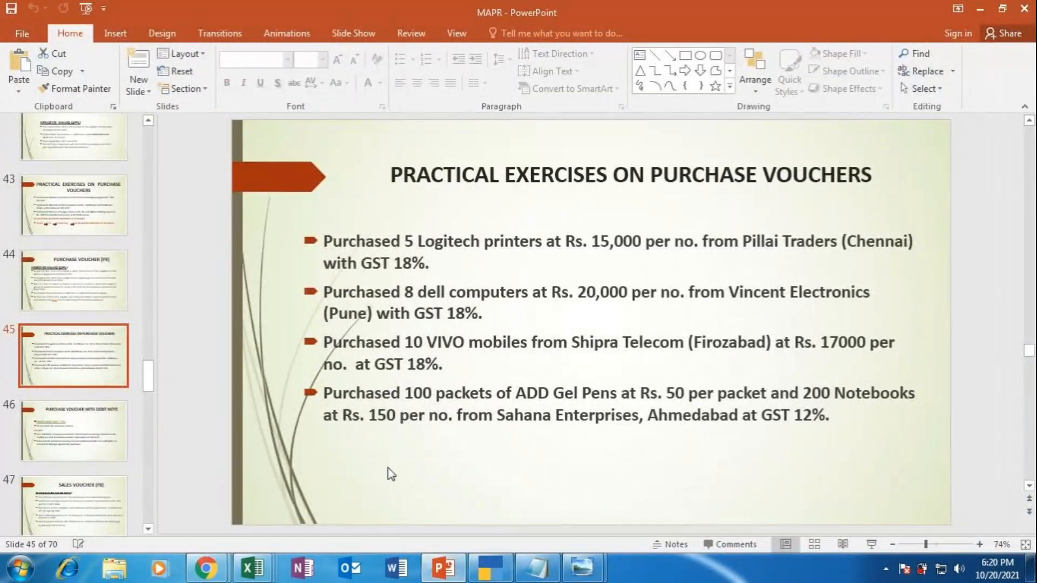
click(871, 544)
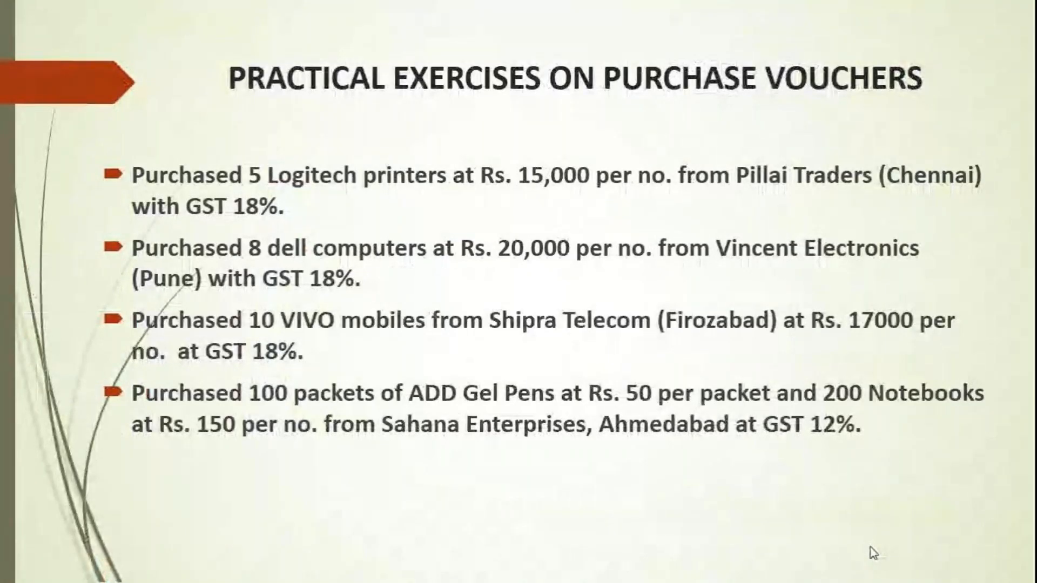
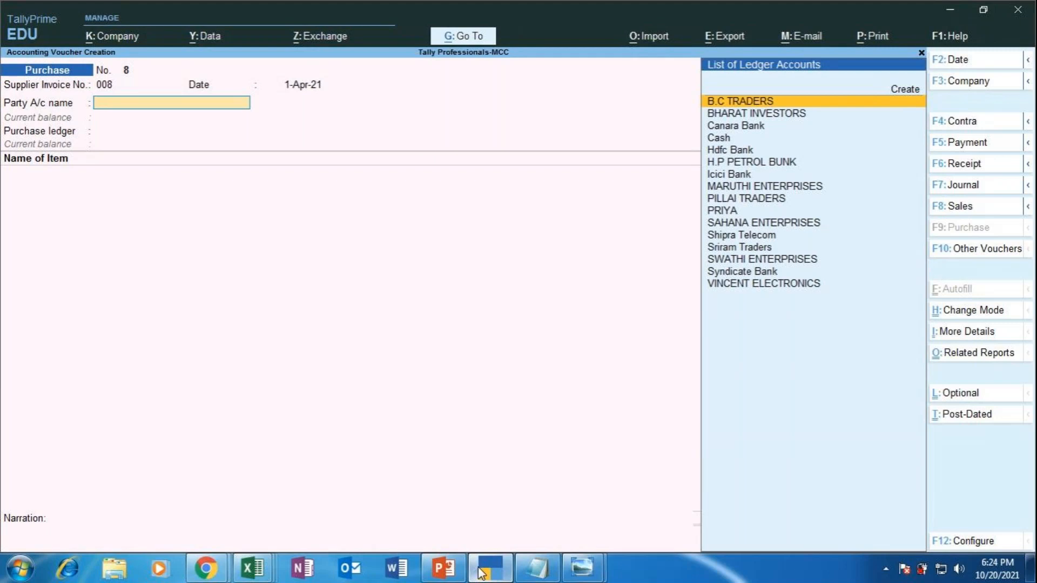
Step: Create a new ledger named SHAMA TRADERS under Sundry Creditors
key(Up)
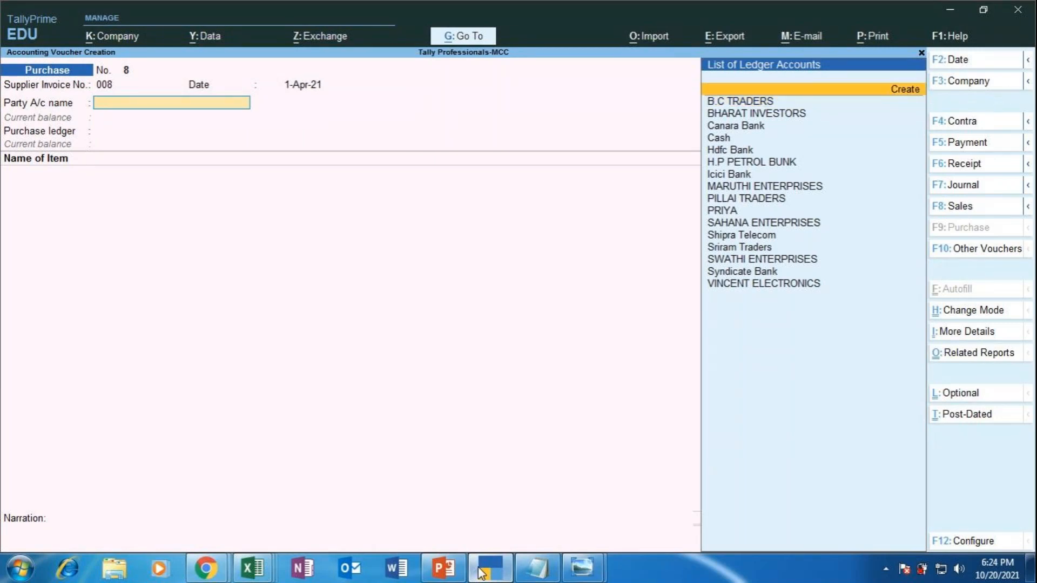
key(Return)
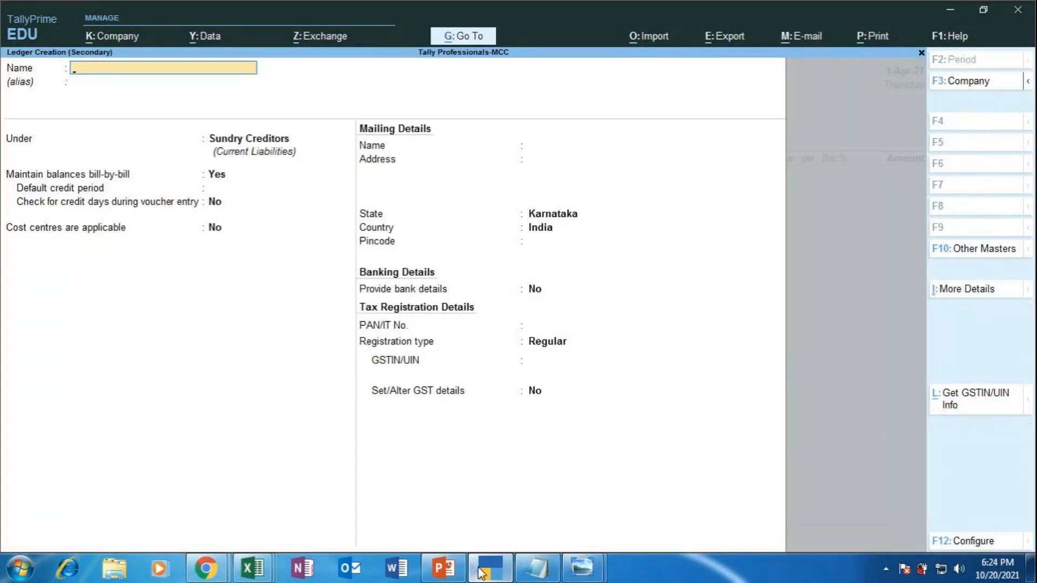
text(SHAMA TRADERS)
key(Return)
key(Return)
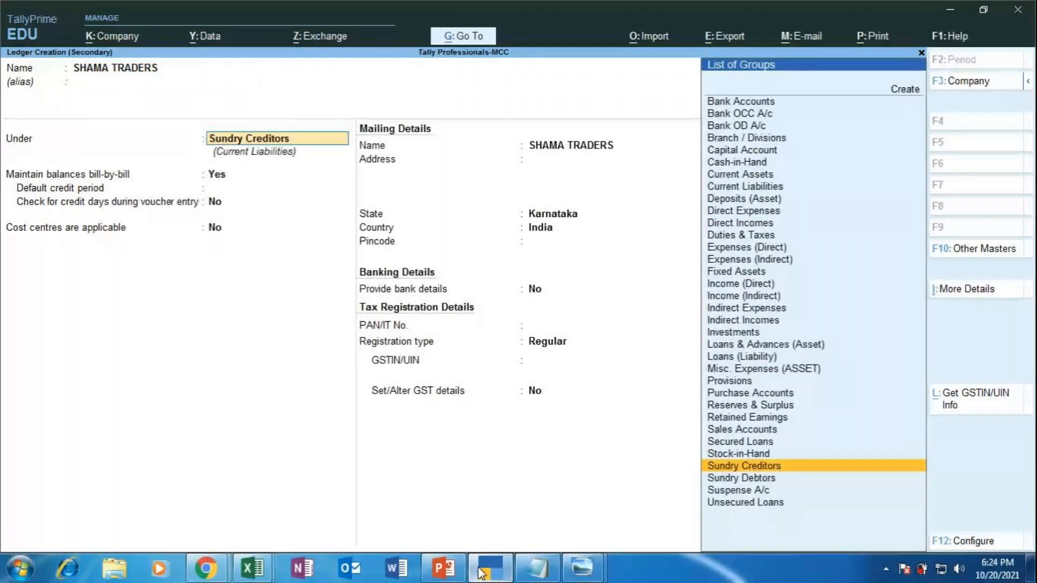
key(Return)
key(Return)
key(Return)
key(Return)
key(Return)
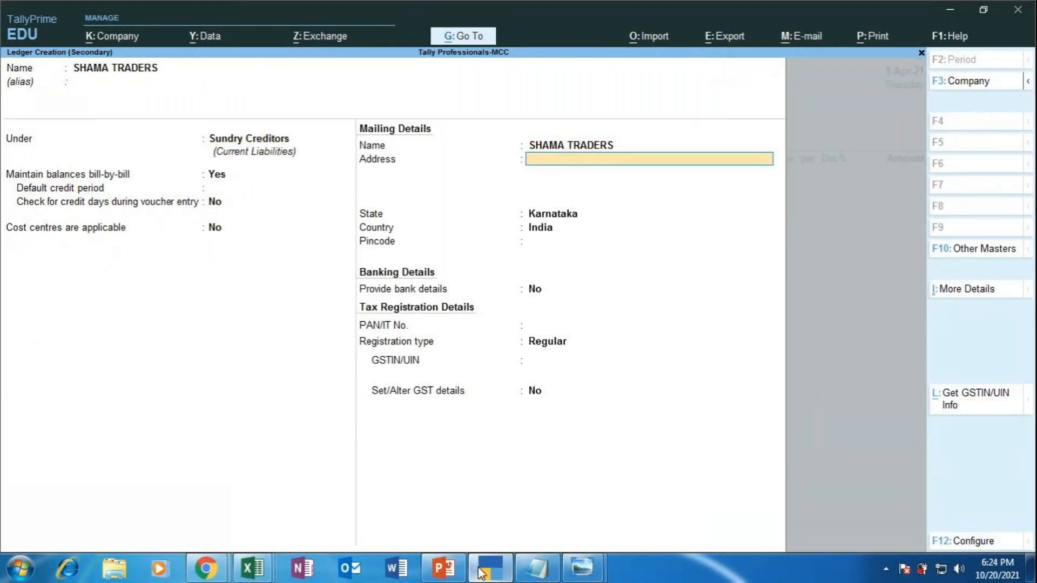
key(Return)
key(Return)
key(Return)
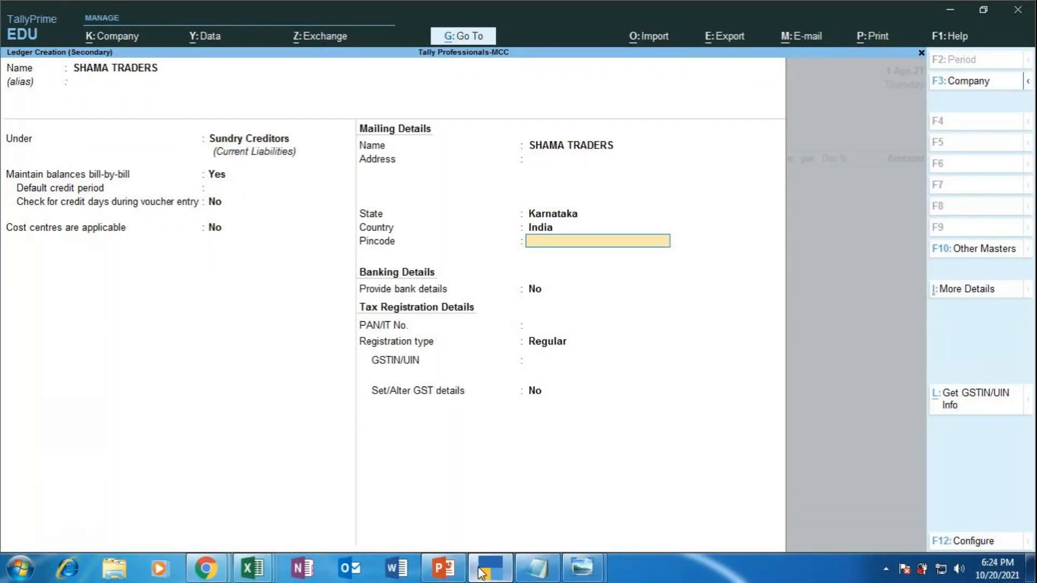
Step: Enter the supplier's Karnataka GSTIN and set the ledger's GST details to Yes
key(Return)
key(Return)
key(Return)
key(Return)
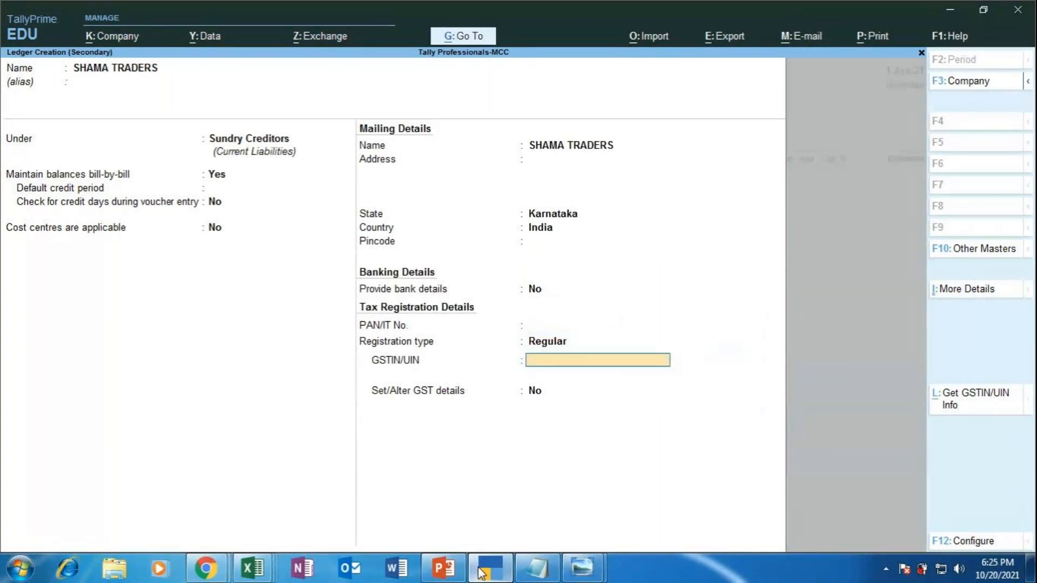
text(29OPIUY7890IOP0)
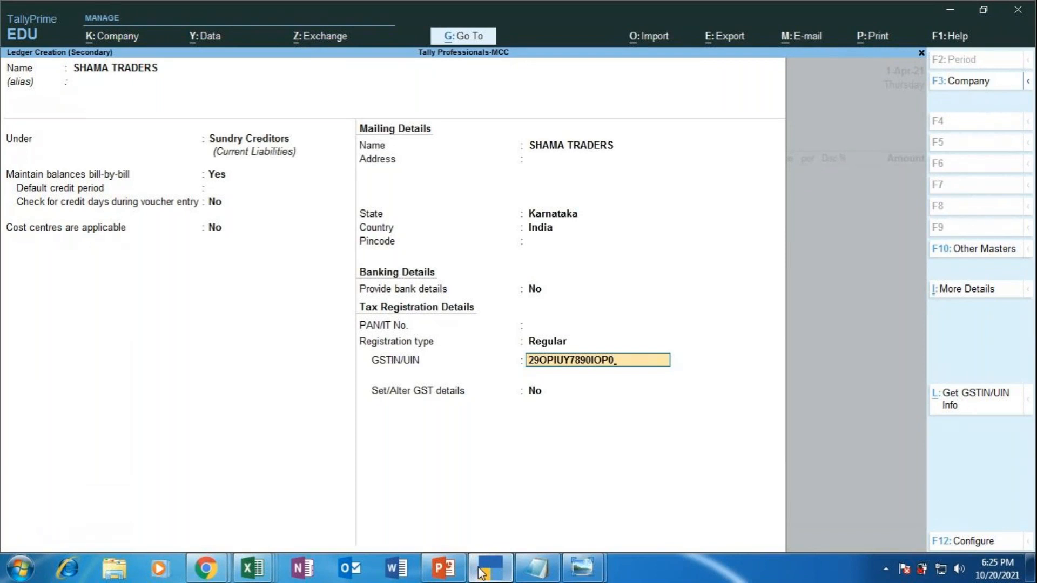
key(Return)
key(Return)
text(Y)
key(Return)
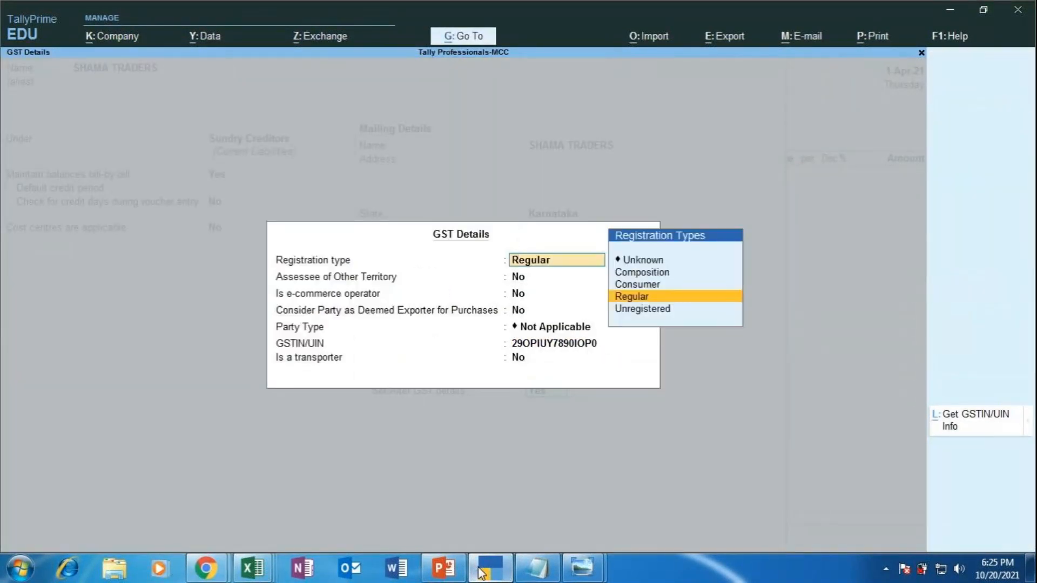
key(Return)
key(Return)
key(Return)
key(Return)
key(Return)
key(Return)
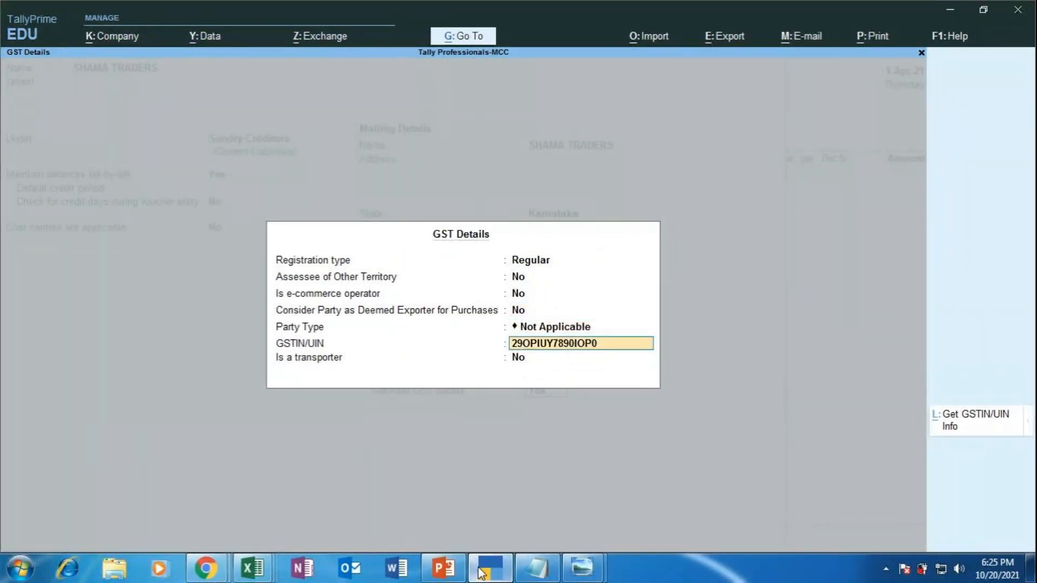
key(Return)
key(Return)
key(Return)
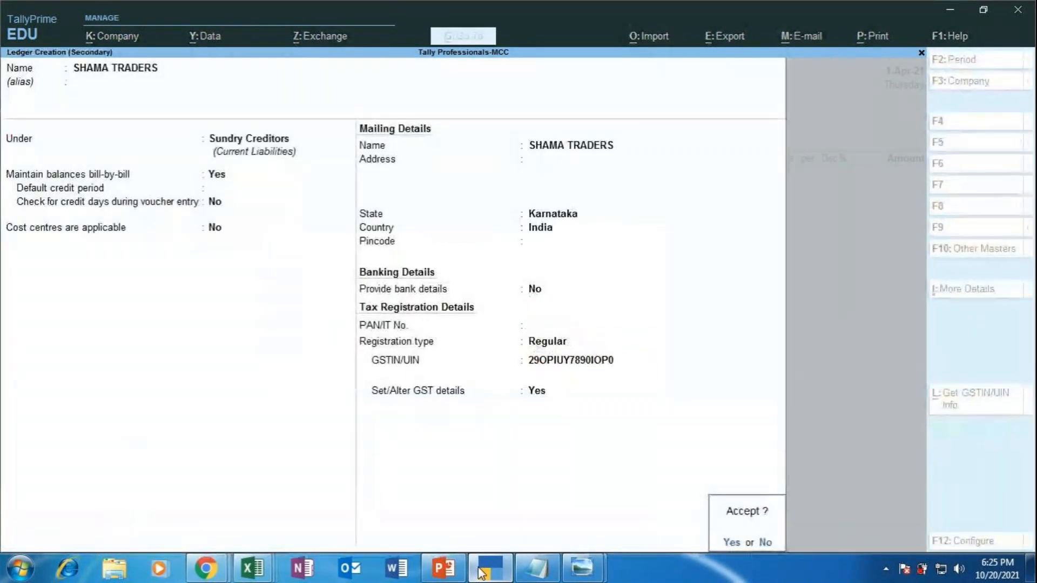
key(Return)
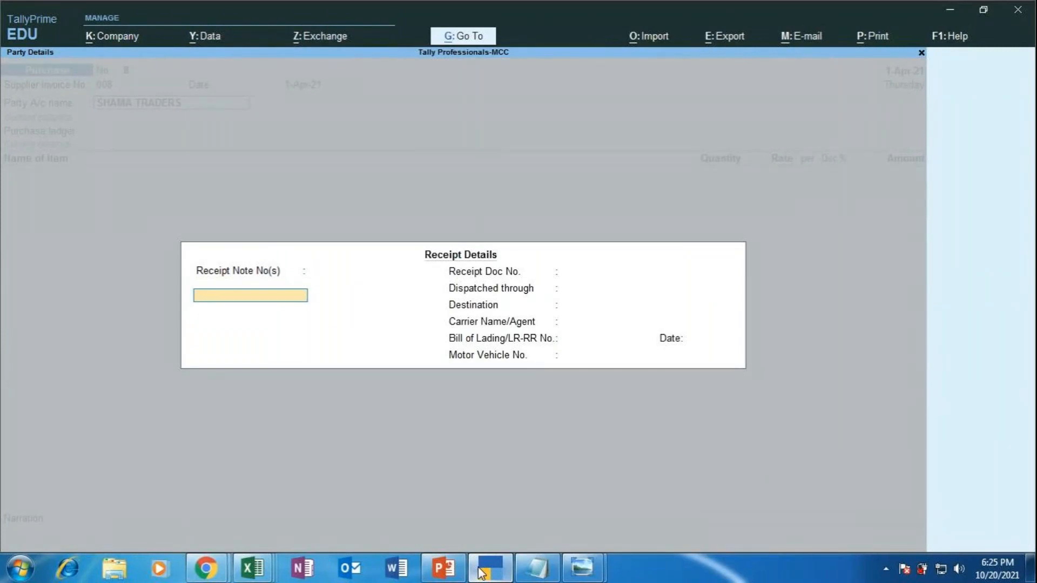
Step: Record receipt note 05, document no. 89425, dispatched through TEMPO to BANGALORE
text(05)
key(Return)
key(Return)
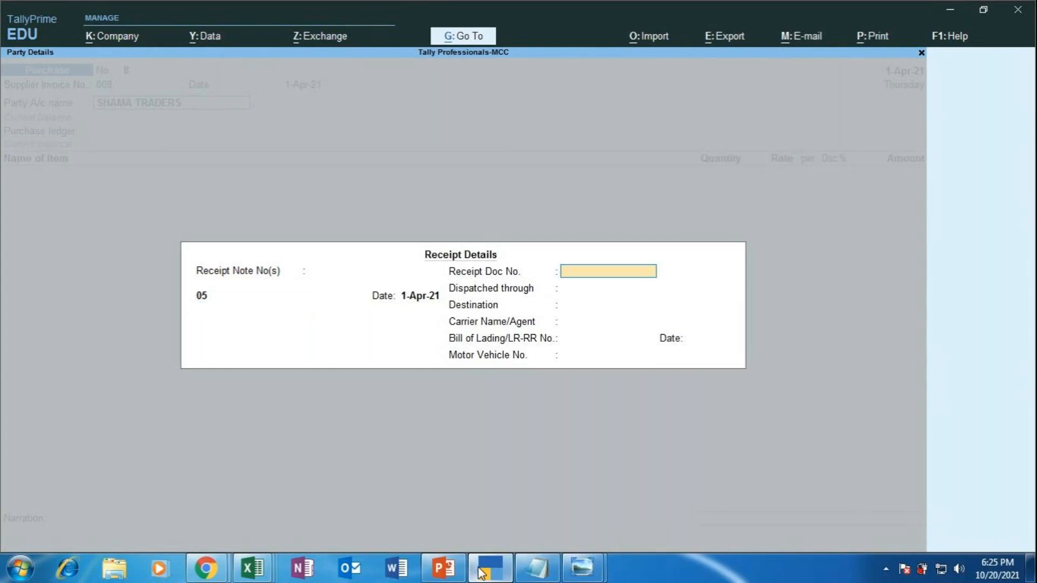
text(89425)
key(Return)
key(Return)
key(Up)
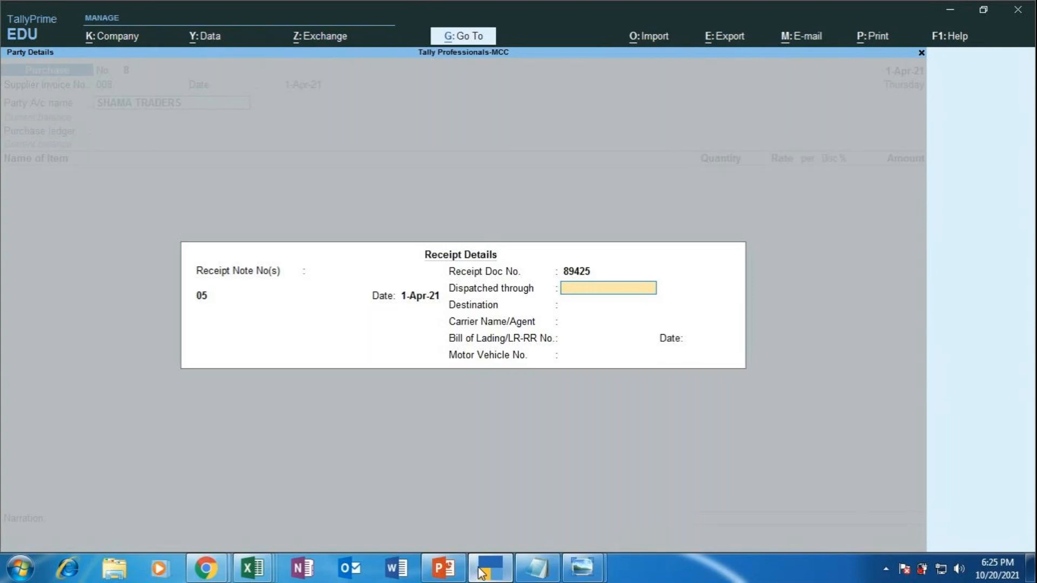
text(EMPO)
key(Return)
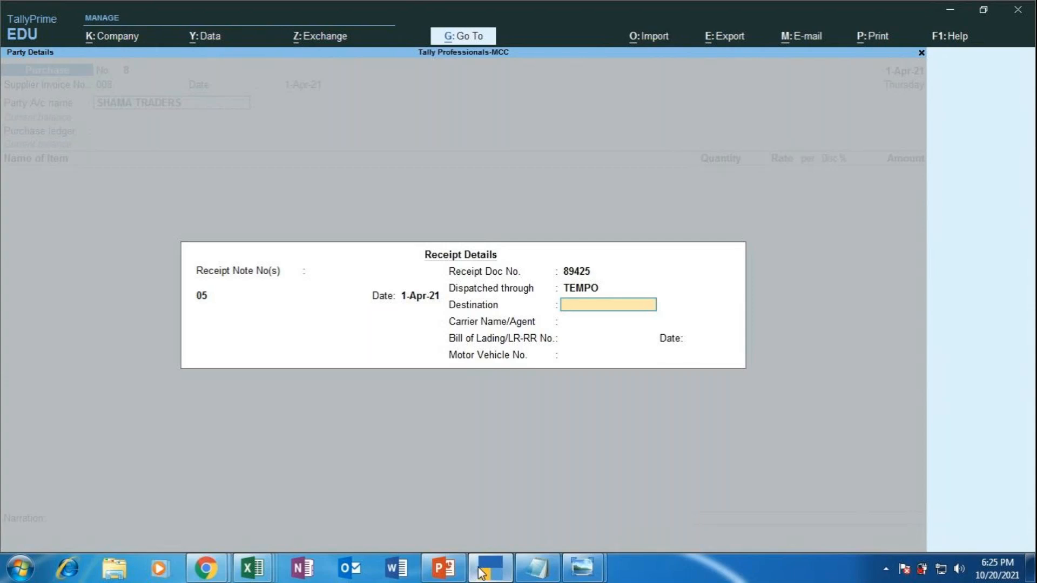
text(BANGALORE)
key(Return)
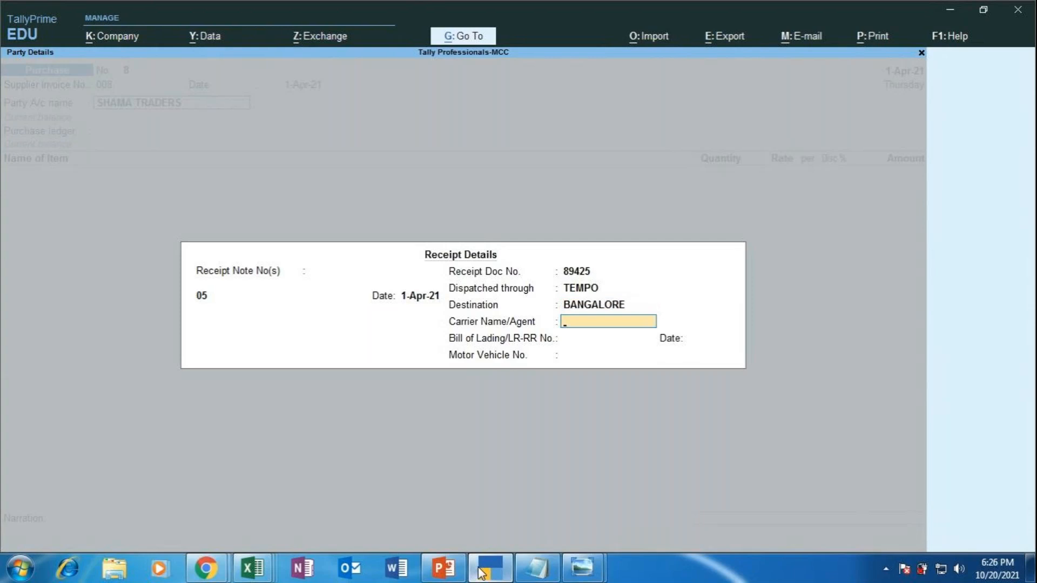
Step: Enter carrier RATAN TRANSPORTERS and the vehicle number, leaving bill of lading blank
text(RATAN TRANSPORTERS)
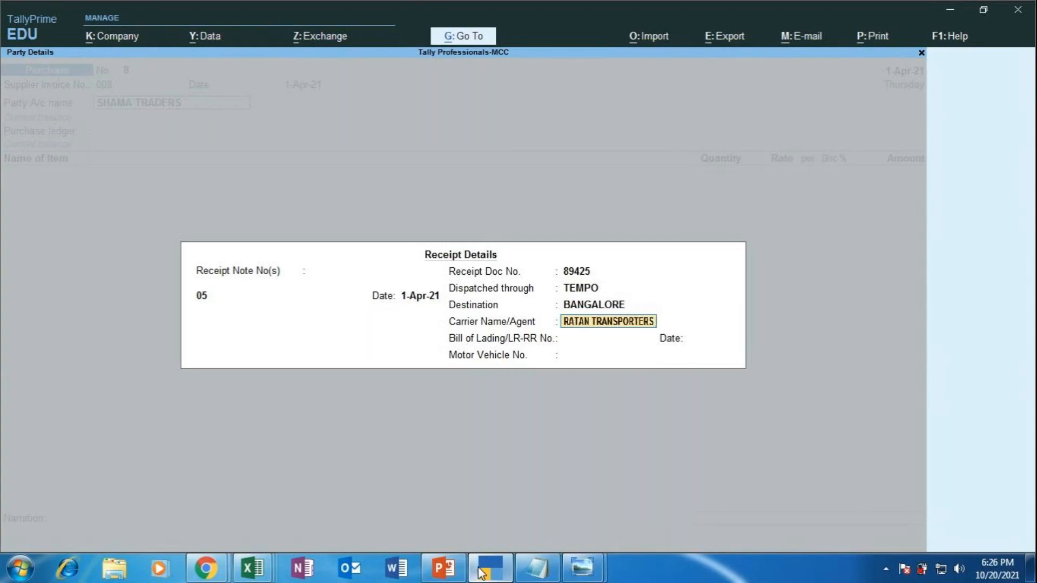
key(Return)
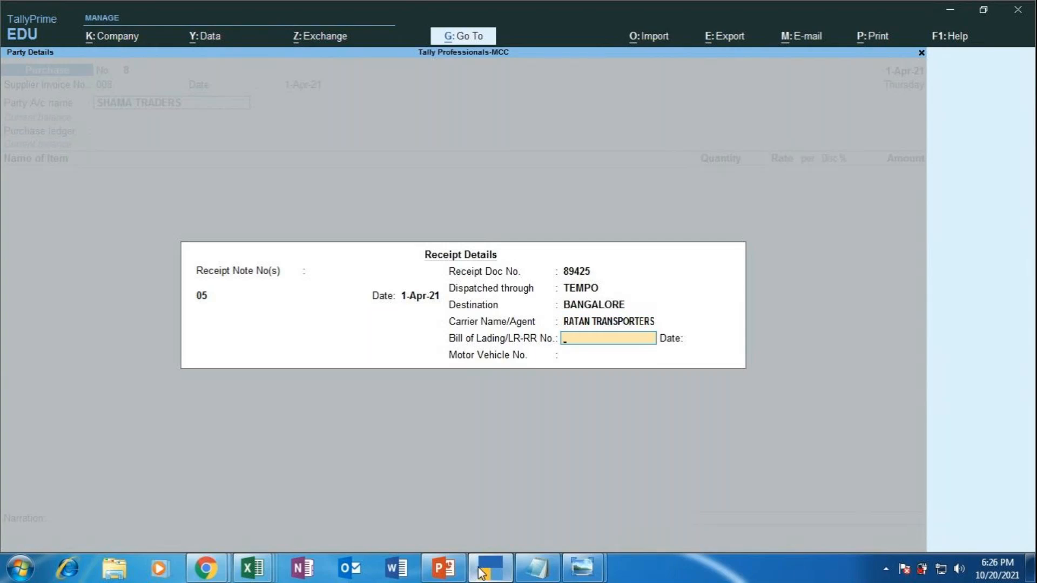
key(Return)
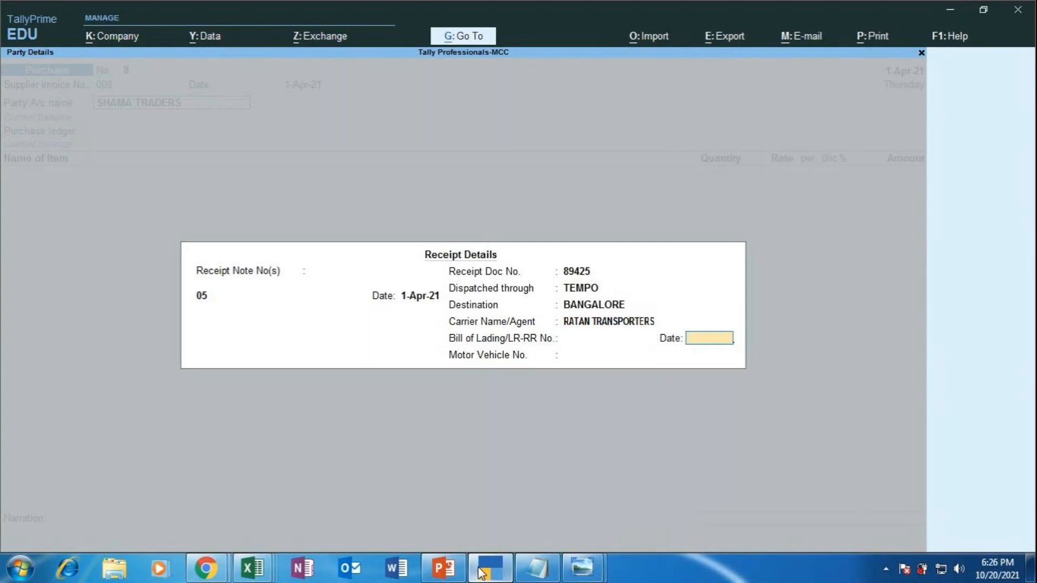
key(Return)
text(KA)
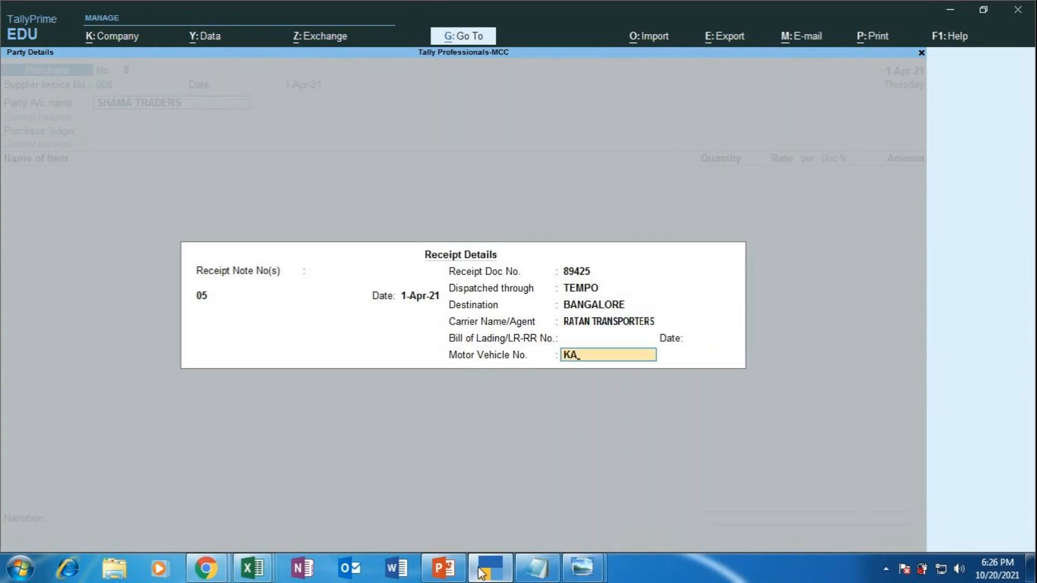
text(05FFRT)
key(BackSpace)
key(BackSpace)
text(5643)
key(Return)
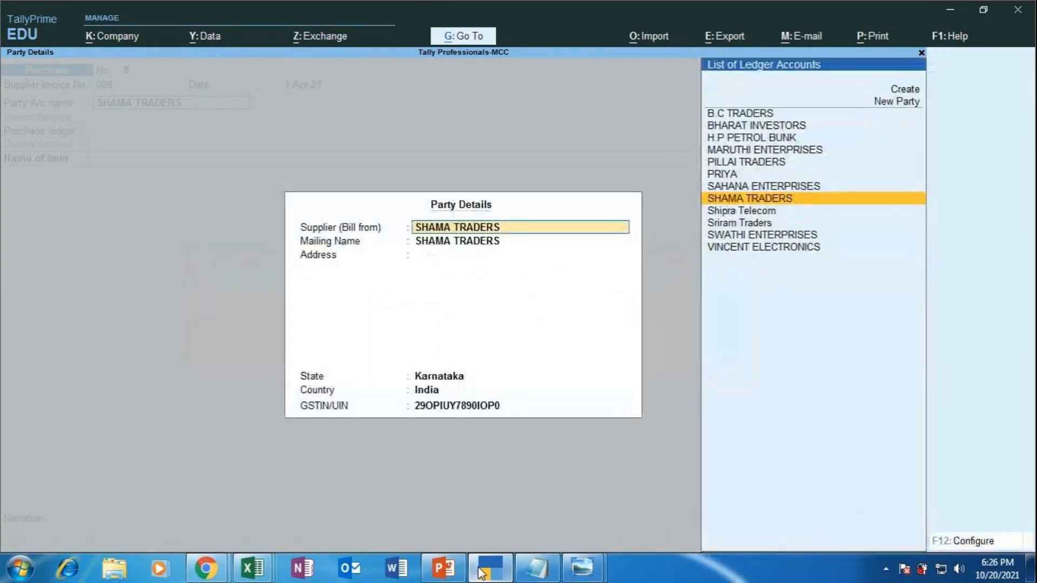
Step: Confirm SHAMA TRADERS in Party Details and select the PURCHASE ledger
key(Return)
key(Return)
key(Return)
key(Return)
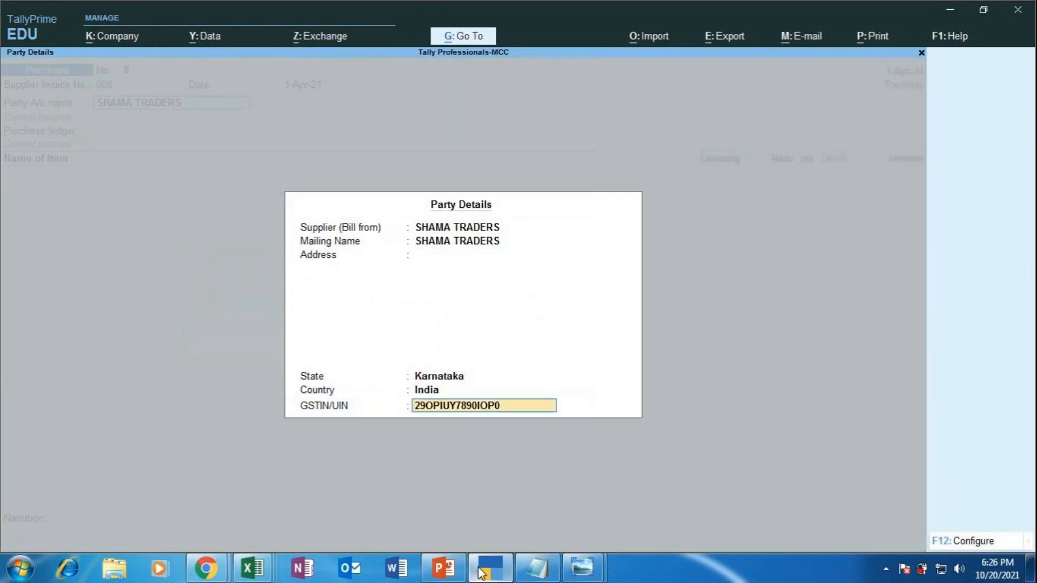
key(Return)
key(Return)
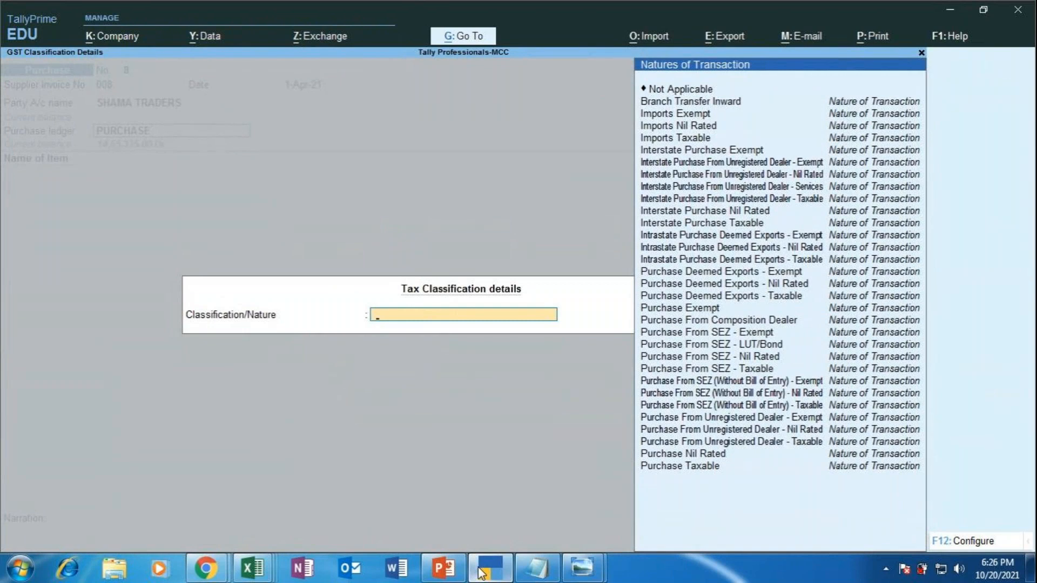
click(205, 568)
click(167, 491)
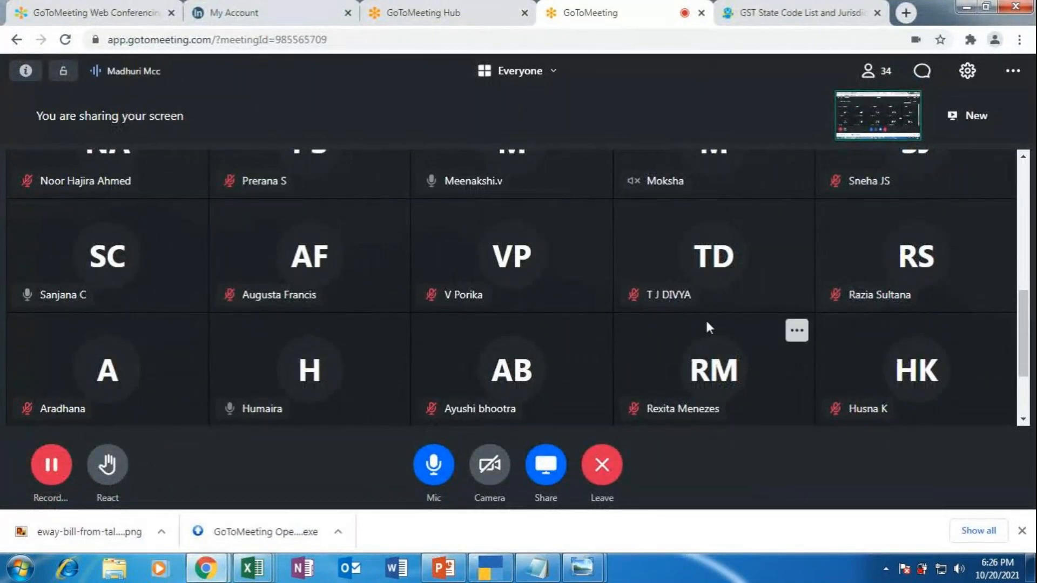
scroll(706, 318, down, 2)
scroll(732, 322, up, 8)
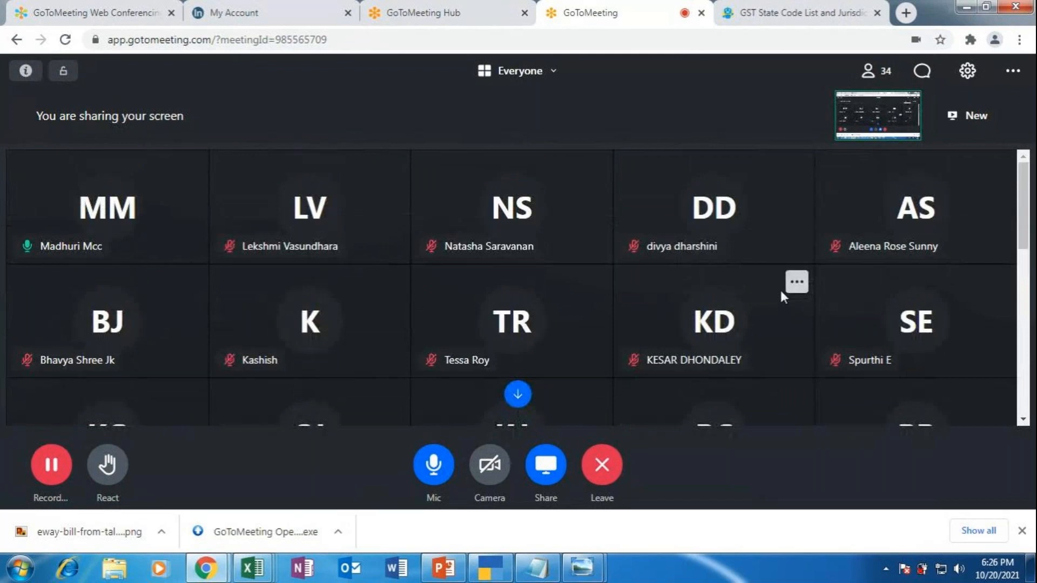
click(490, 562)
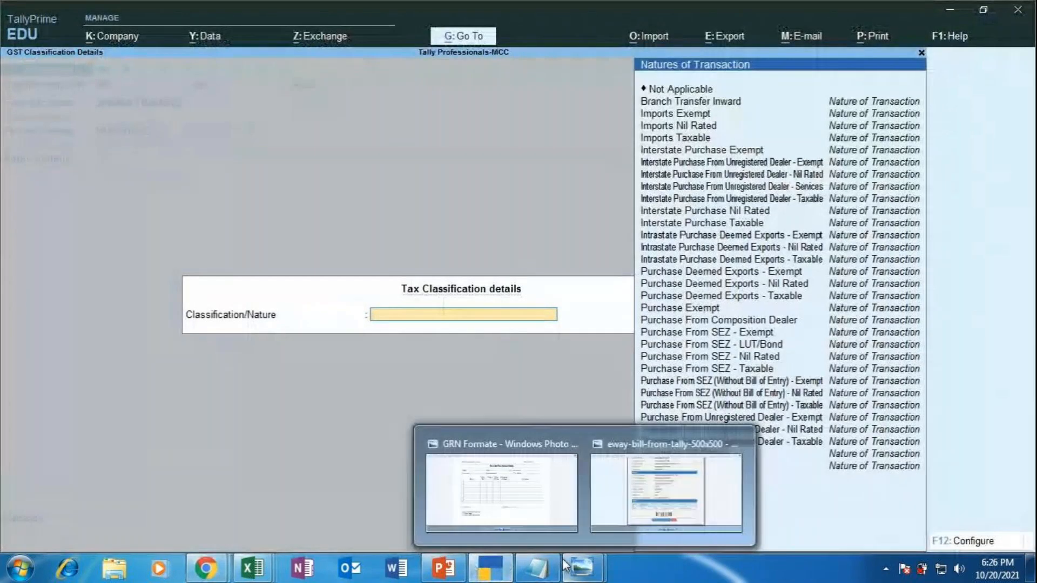
Step: Set the purchase ledger's nature of transaction to Purchase Taxable
key(Down)
key(Down)
key(Down)
key(Down)
key(Down)
key(Down)
key(Down)
key(Down)
key(Down)
key(Down)
key(Down)
key(Down)
key(Down)
key(Down)
key(Down)
key(Down)
key(Down)
key(Down)
key(Down)
key(Down)
key(Down)
key(Down)
key(Down)
key(Down)
key(Down)
key(Down)
key(Down)
key(Down)
key(Down)
key(Down)
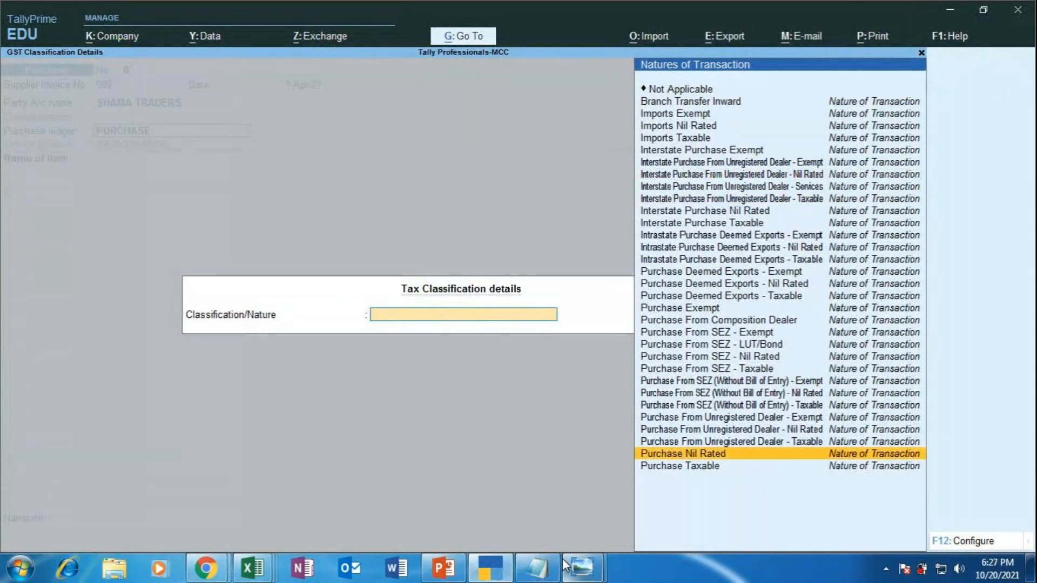
key(Return)
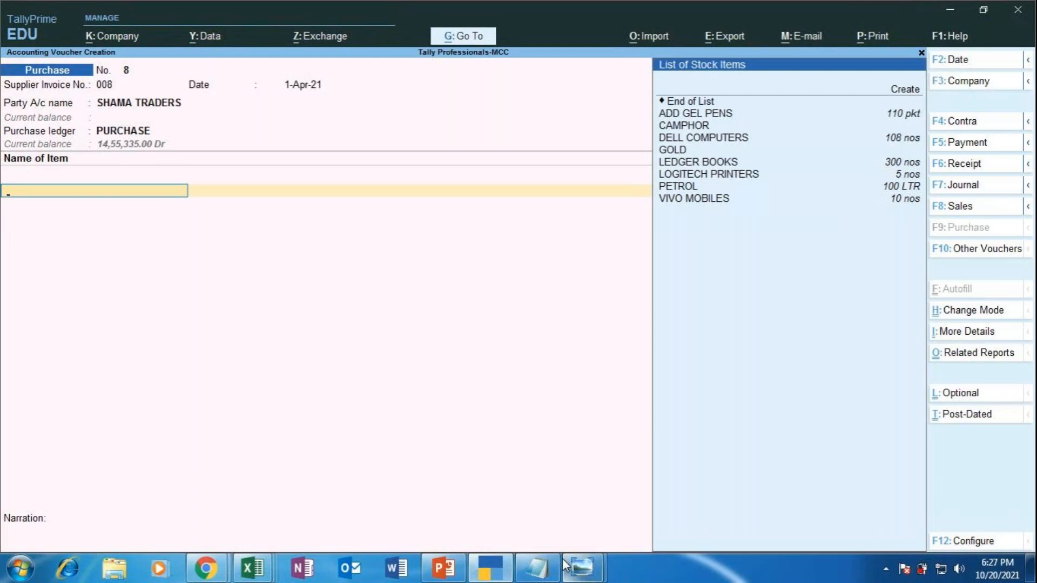
Step: In the F12 voucher configuration, enable Modify Tax Rate details of GST and accept
key(F12)
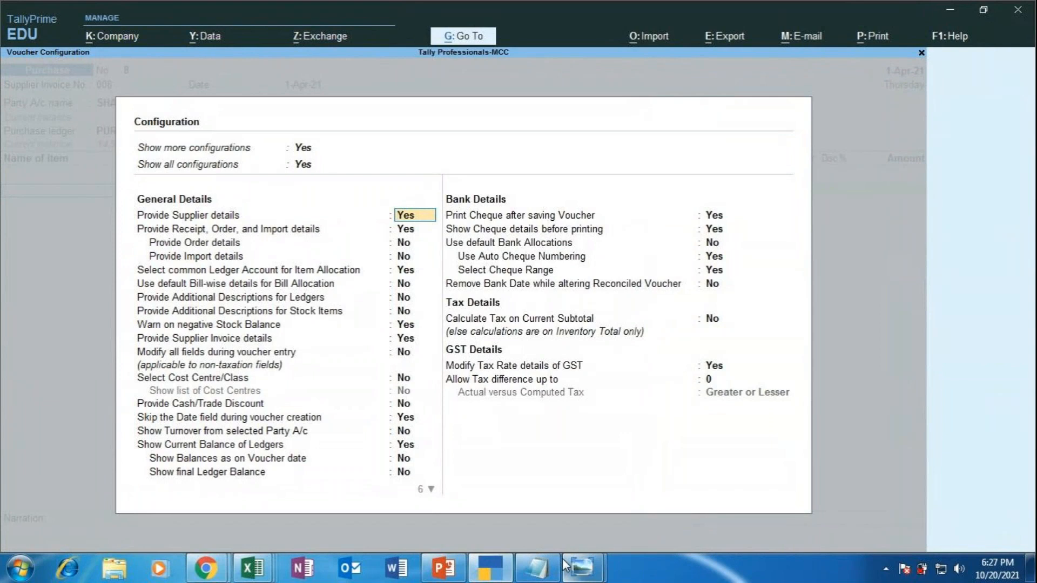
key(Down)
key(Down)
key(Down)
key(Down)
key(Down)
key(Down)
key(Down)
key(Down)
key(Down)
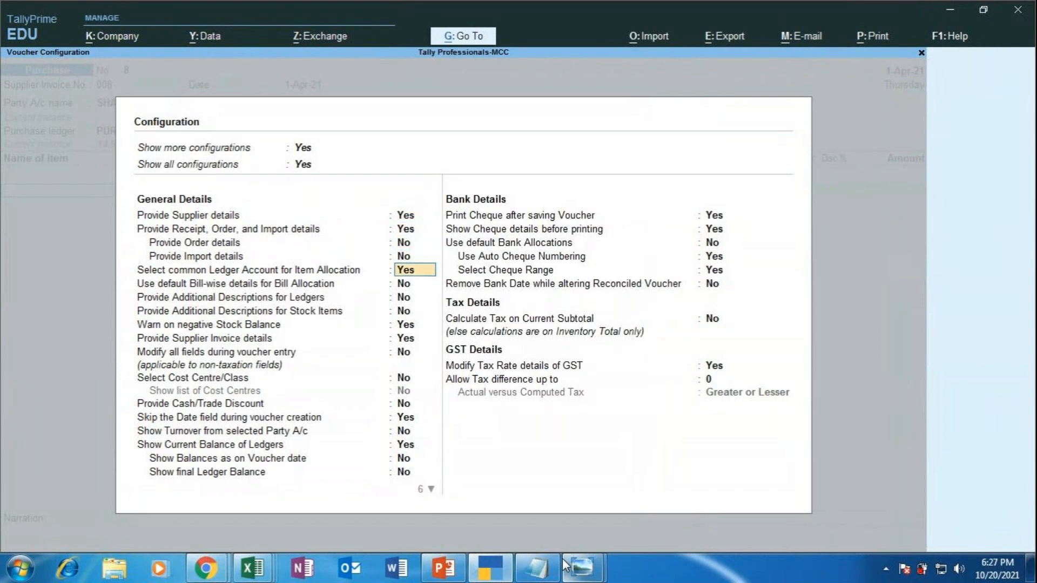
key(Down)
key(Down)
key(Down)
key(Down)
key(Down)
key(Down)
key(Down)
key(Down)
key(Down)
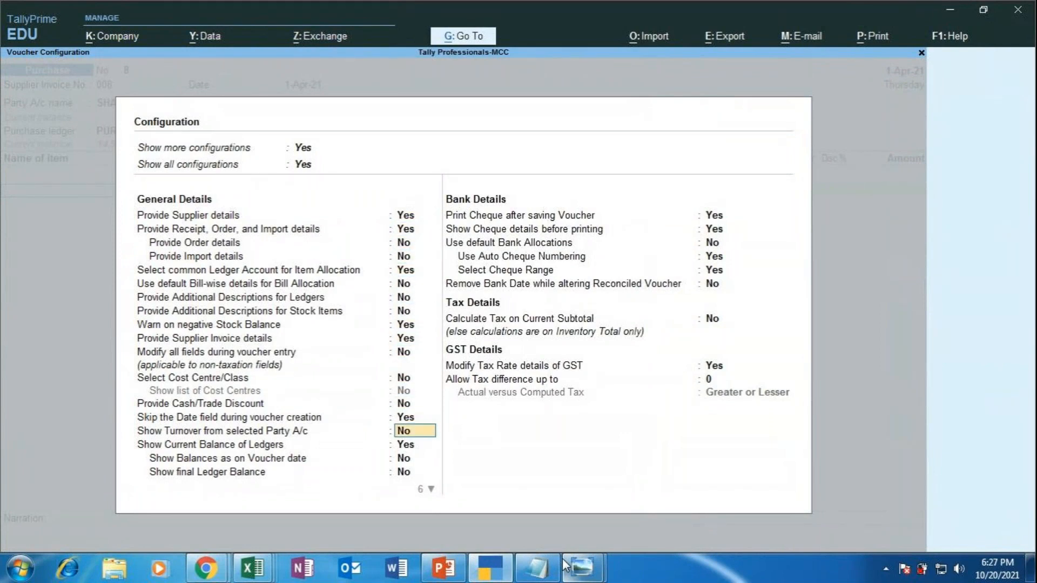
key(Down)
key(Down)
key(Down)
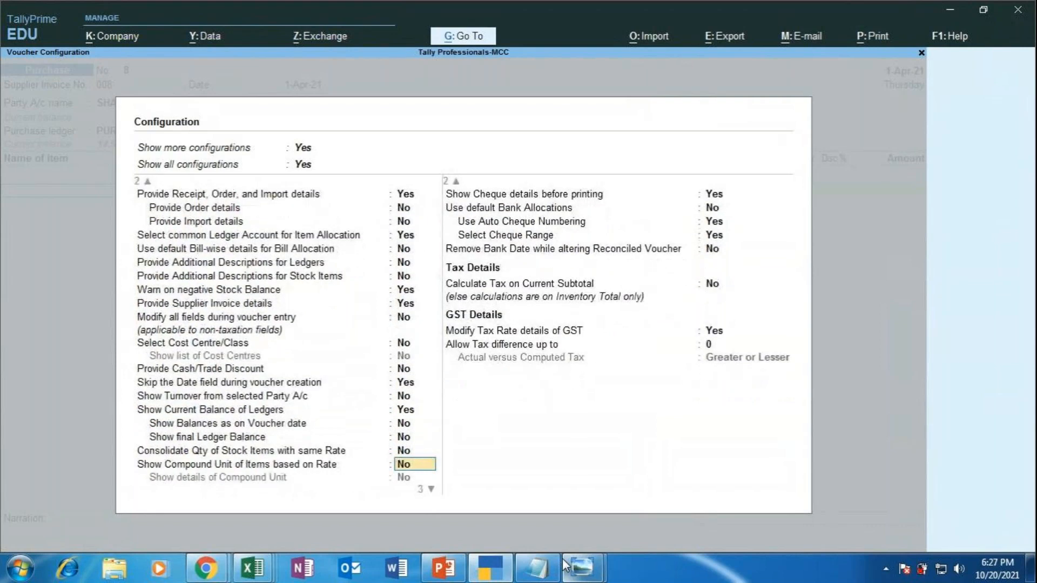
key(Down)
key(Down)
key(Down)
key(Down)
key(Down)
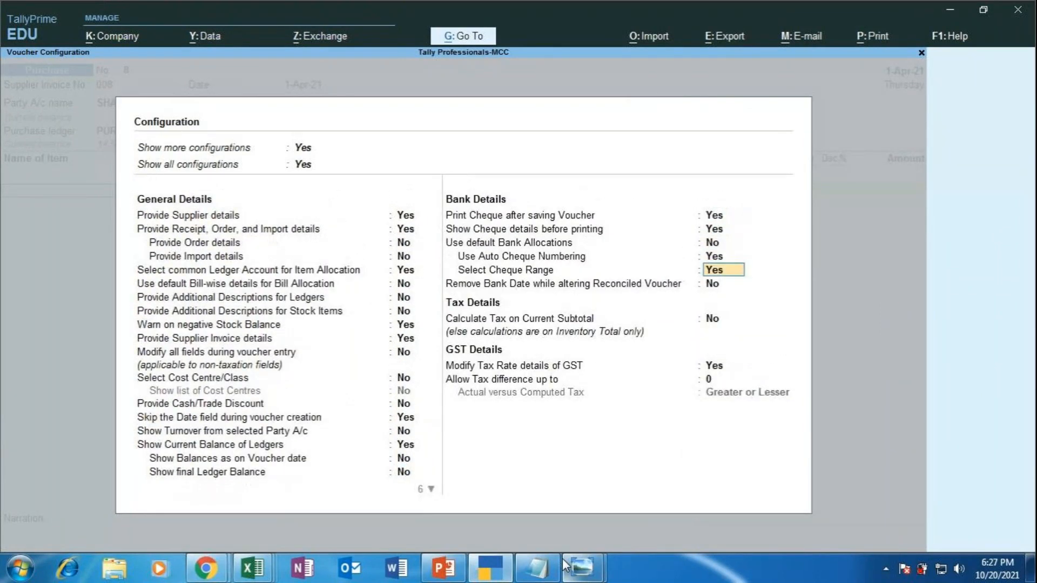
key(Down)
key(Down)
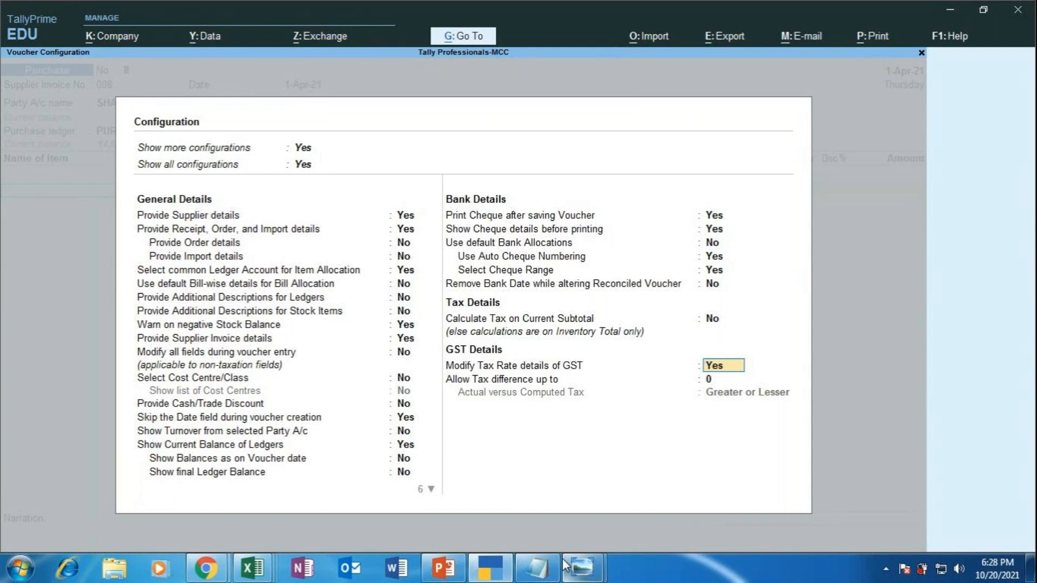
key(ctrl)
key(ctrl+a)
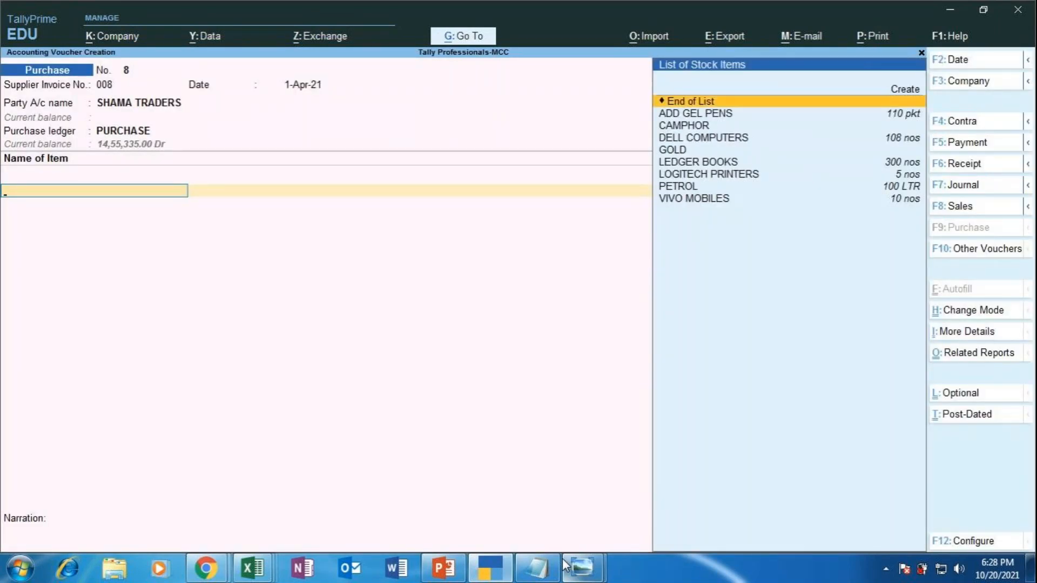
Step: Reconfirm Purchase Taxable for the PURCHASE ledger and start creating a new stock item
key(BackSpace)
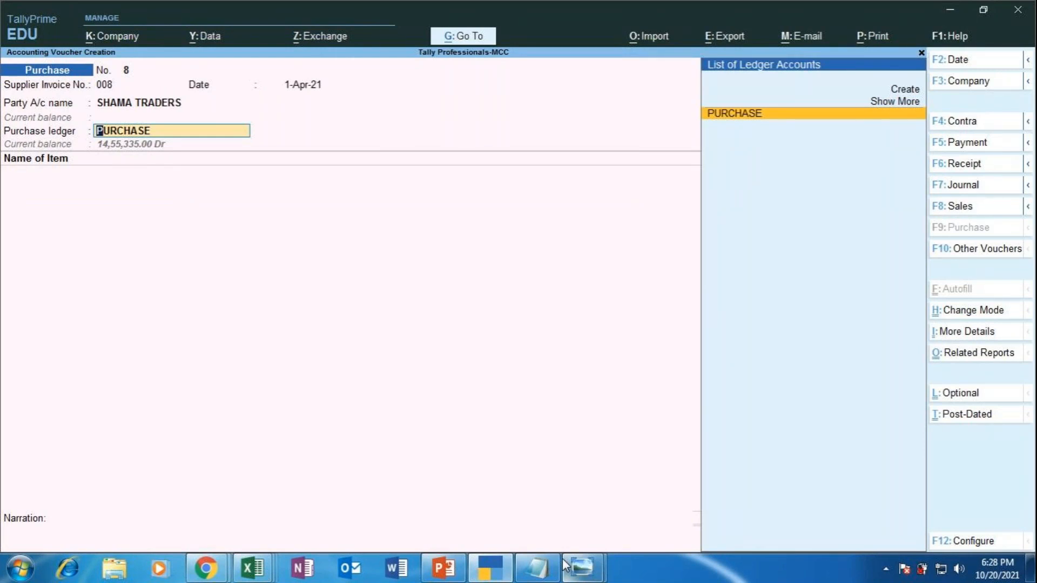
key(Return)
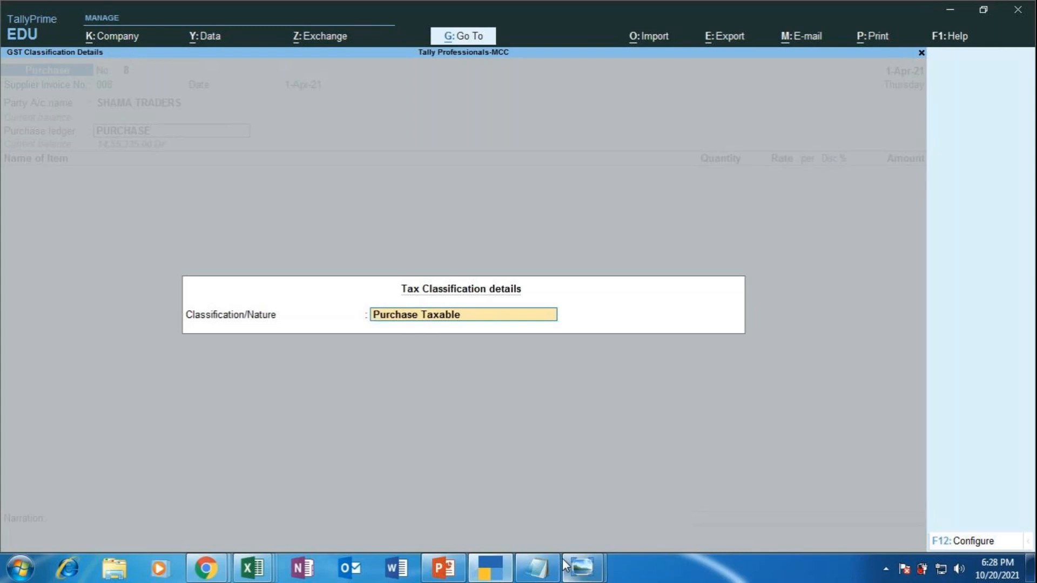
key(Return)
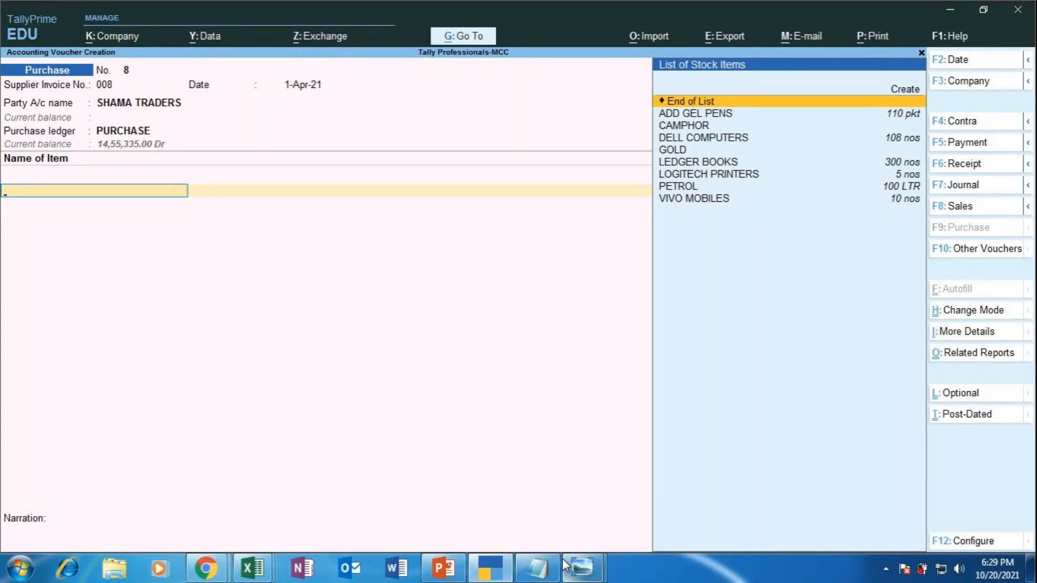
key(Up)
key(Return)
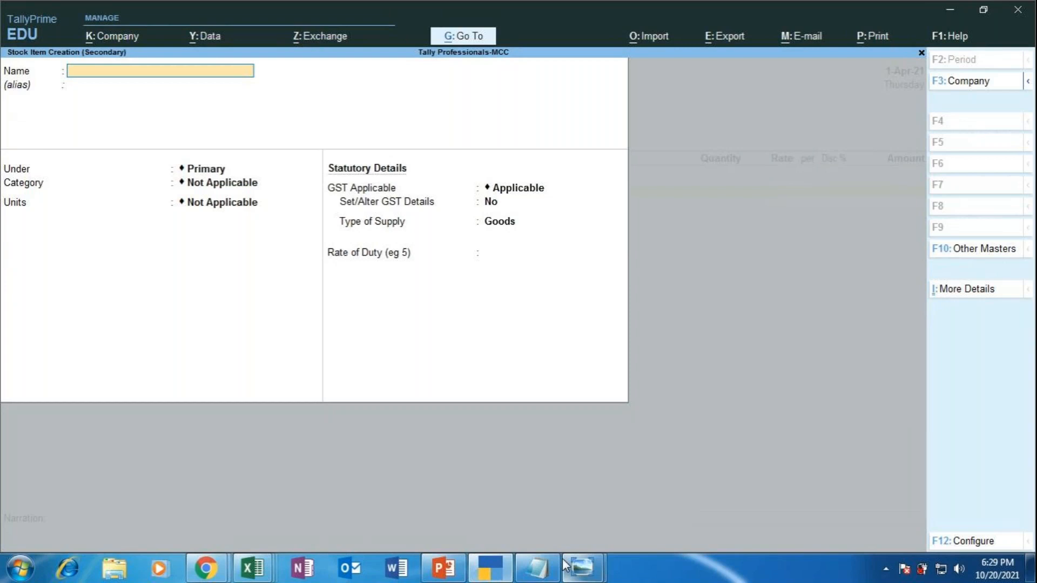
Step: Name the stock item WHIRLPOOL WASHING MACHINES and start a new stock group, discarding the misspelled one
text(WHIRLPOOL WASHING)
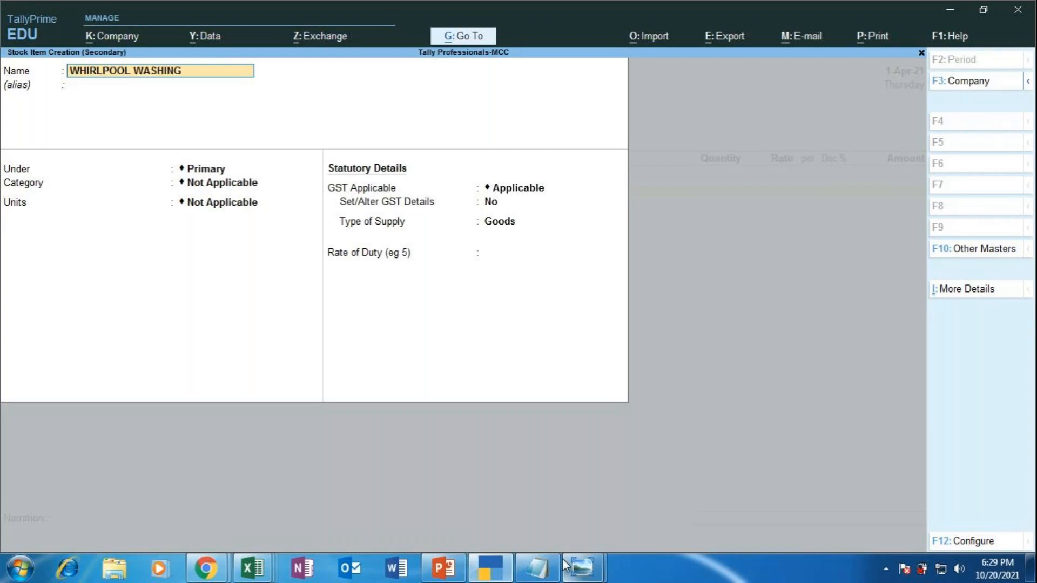
text( MACHINES)
key(Return)
key(Return)
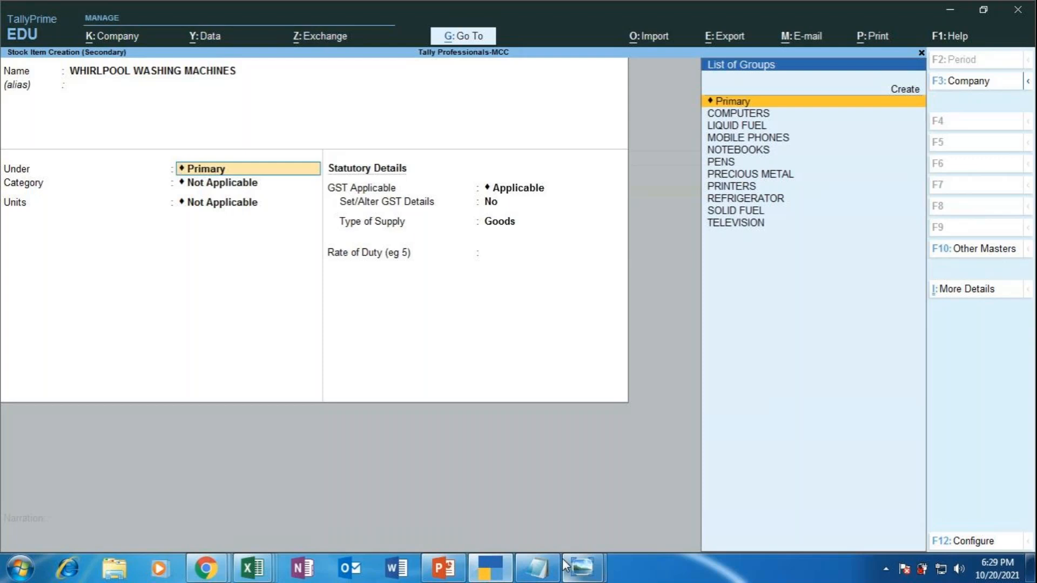
key(Up)
key(Return)
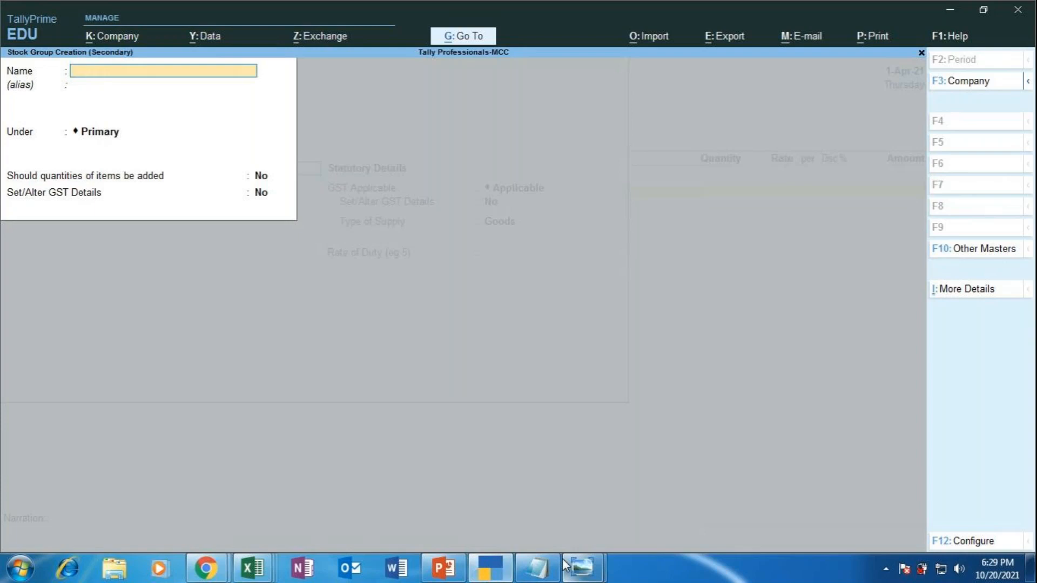
text(WASHING MACHIN)
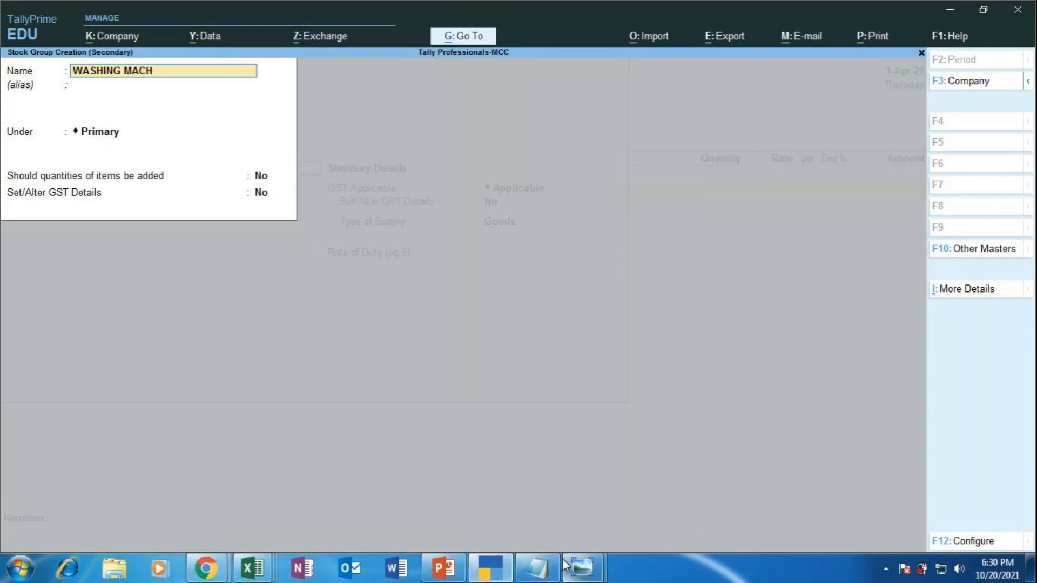
key(Escape)
key(Escape)
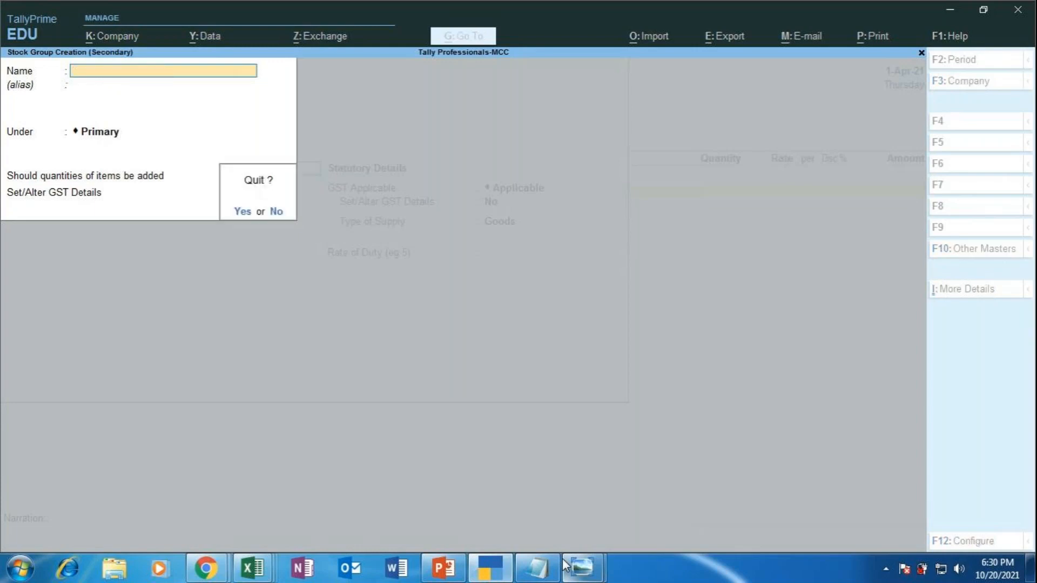
key(y)
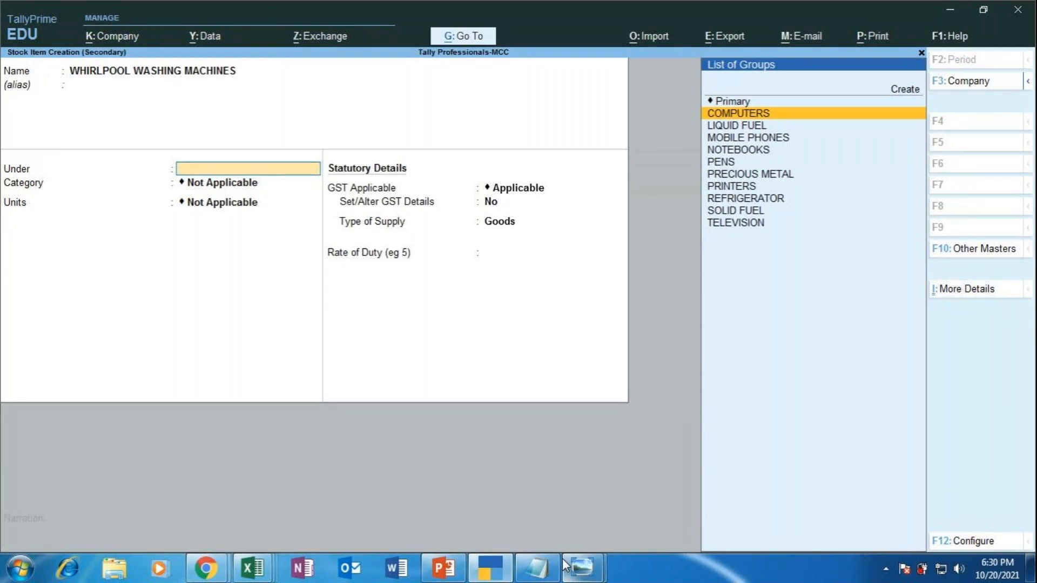
key(Up)
key(Up)
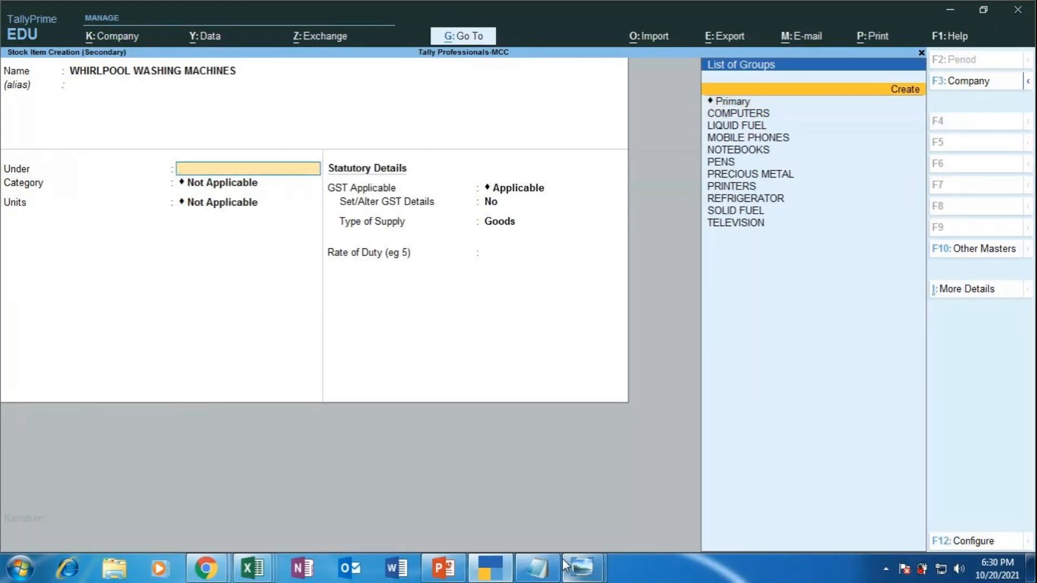
key(Return)
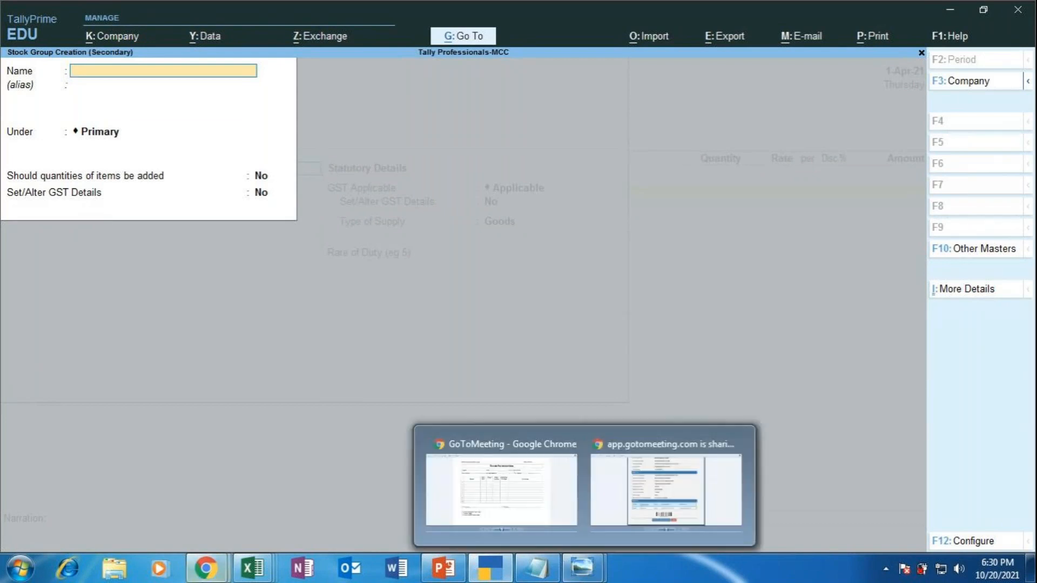
click(207, 567)
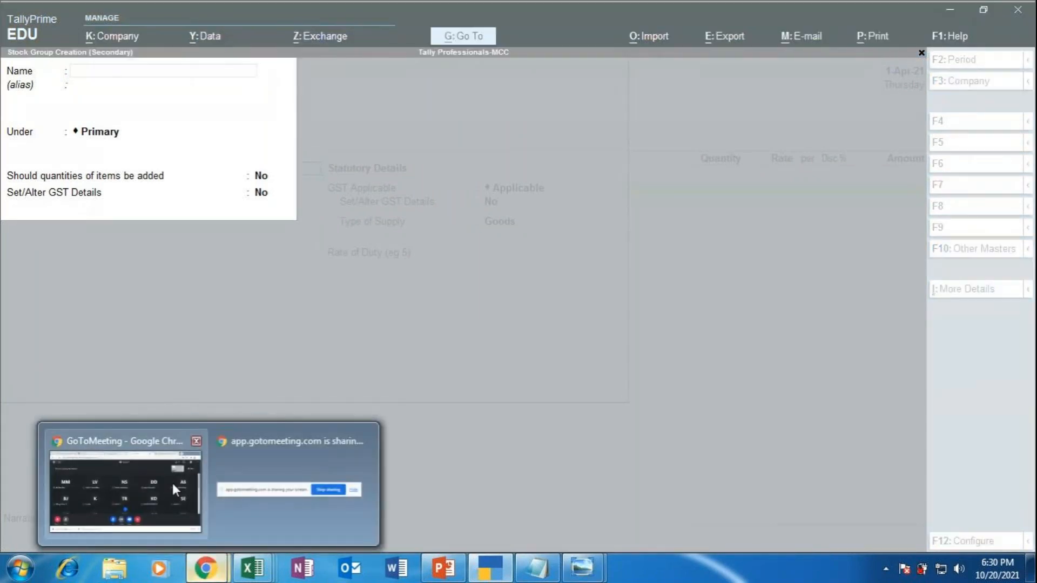
click(172, 482)
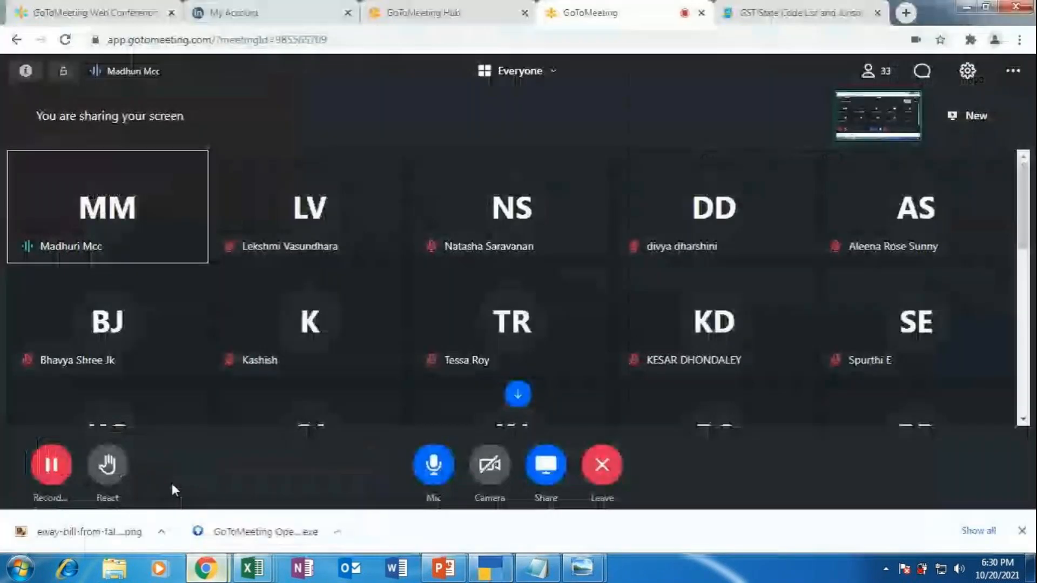
click(434, 465)
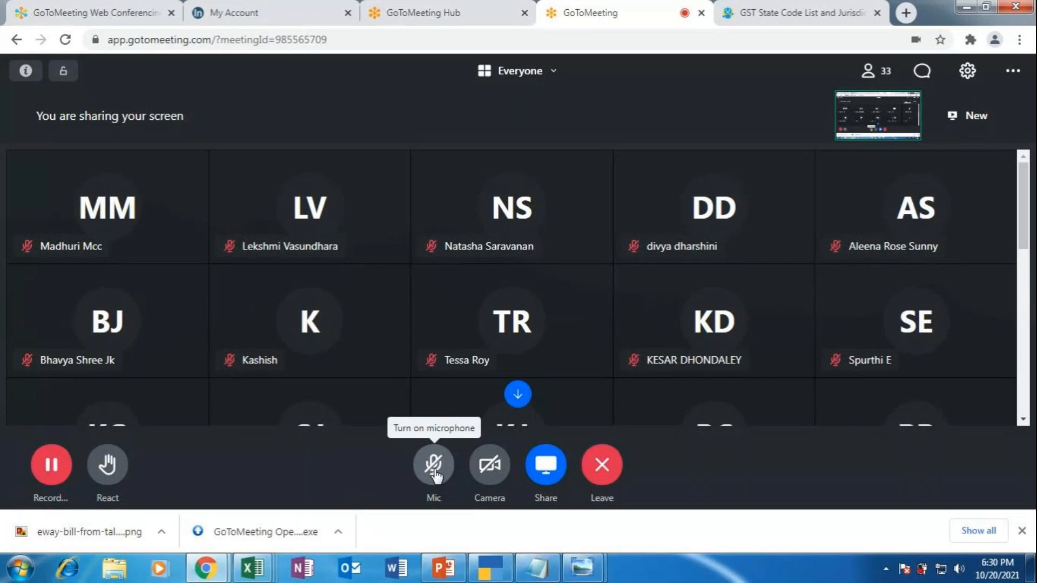
click(433, 465)
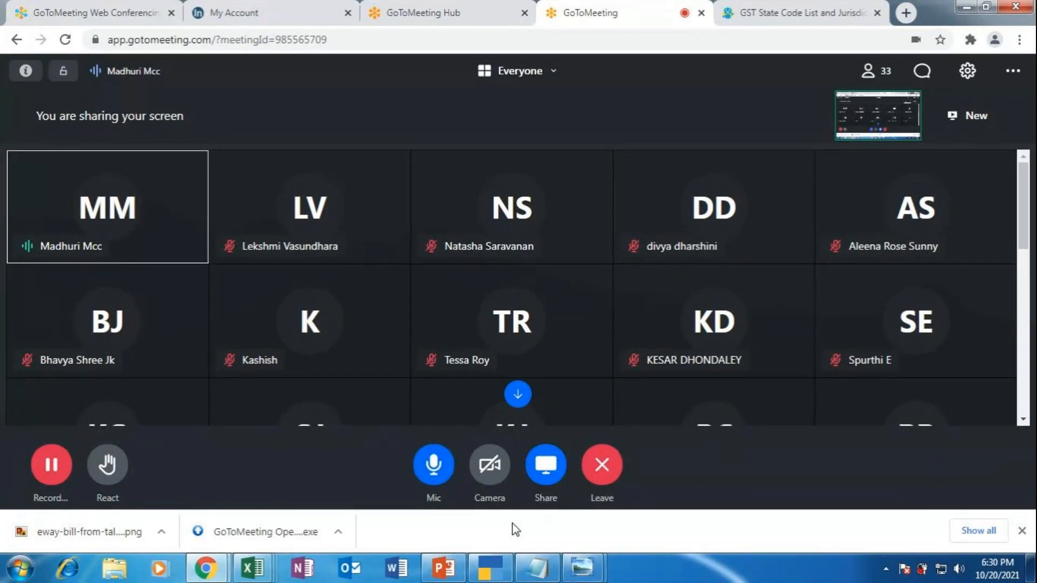
click(483, 577)
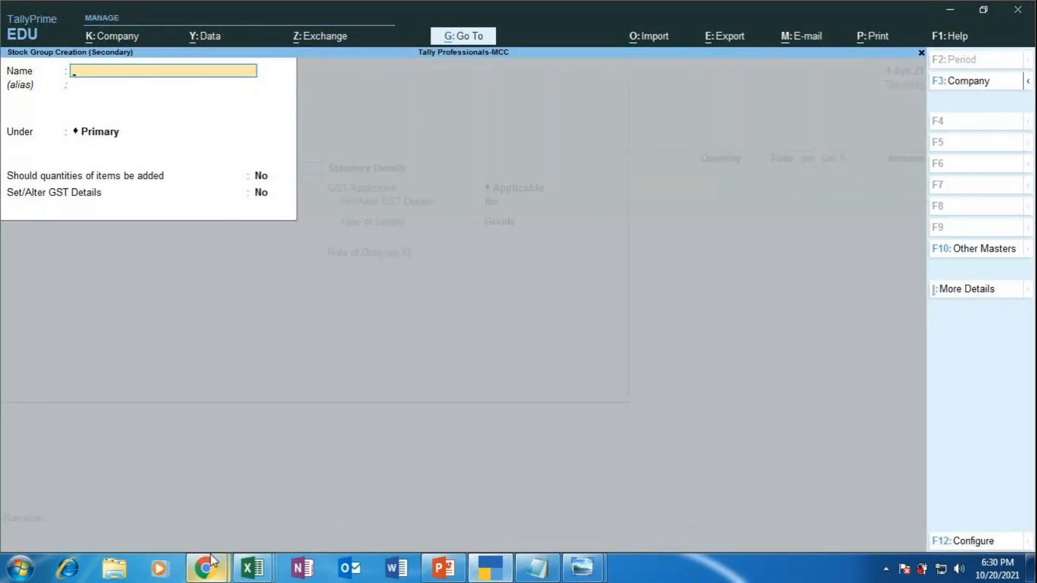
mouse_move(210, 555)
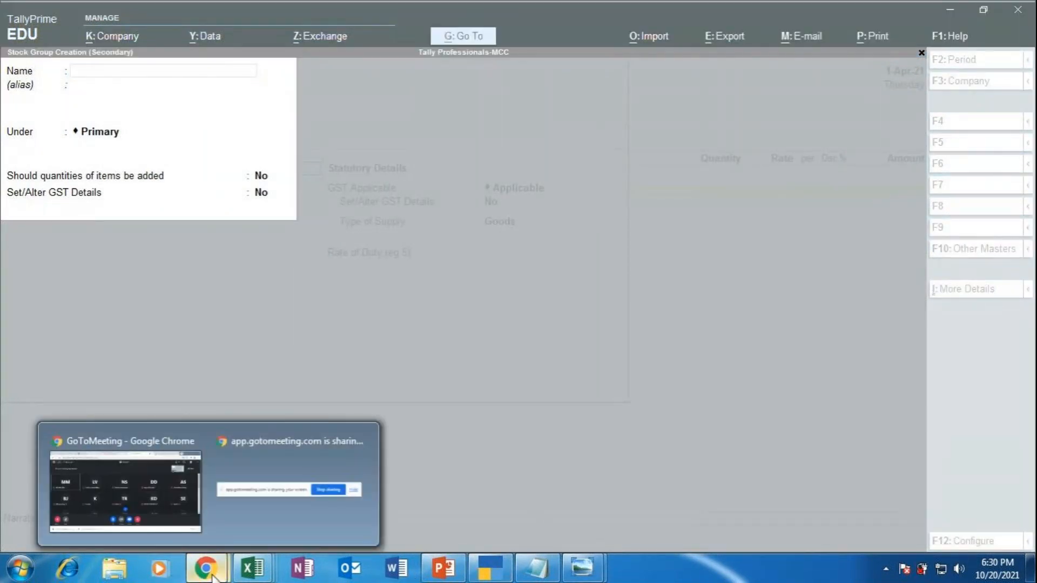
click(131, 473)
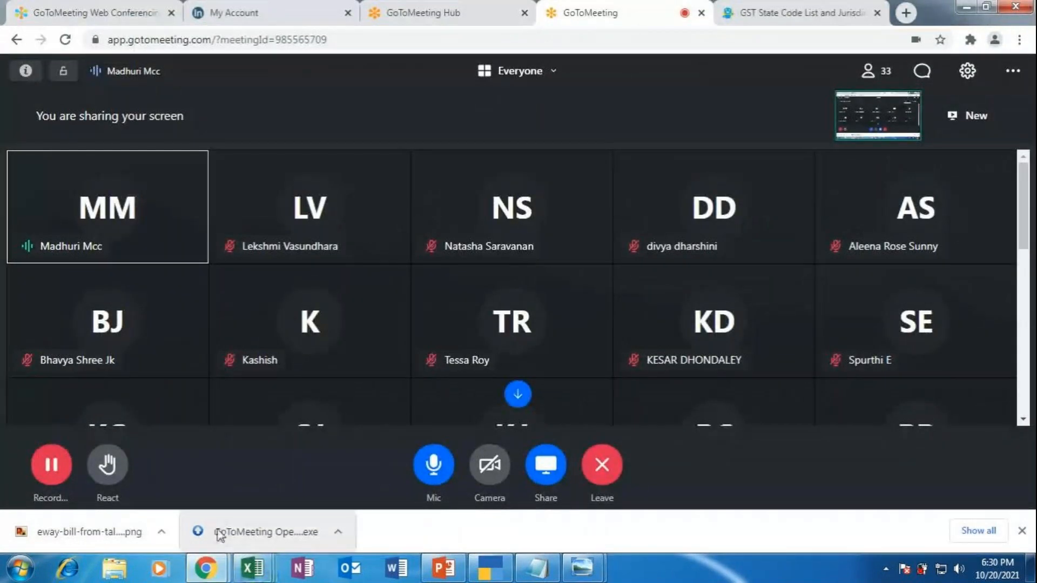
click(487, 574)
Step: Create stock group WASHING MACHINES under Primary with quantities added set to Yes
text(WASHING MACHINE)
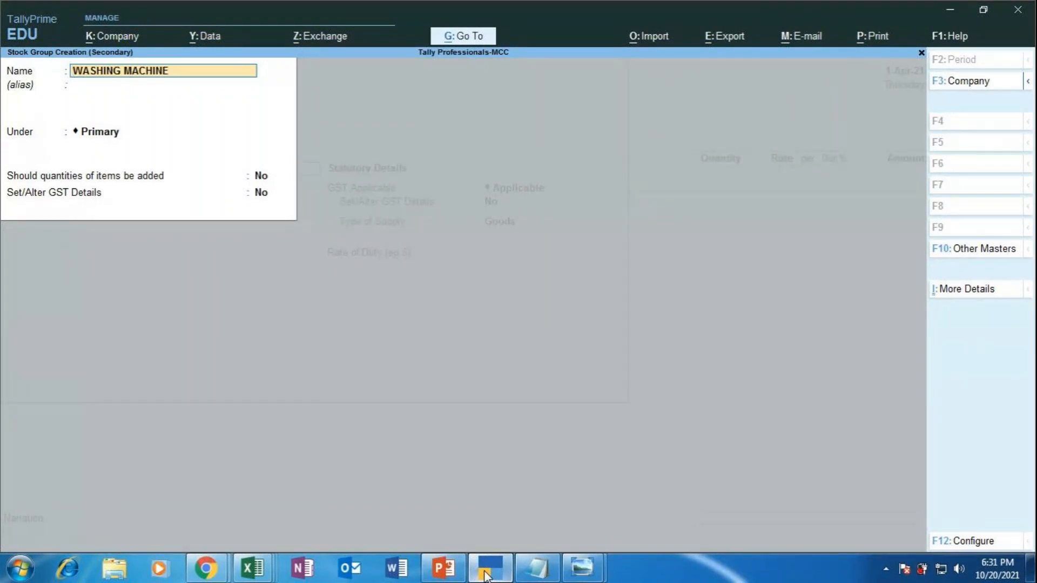
text(S)
key(Return)
key(Return)
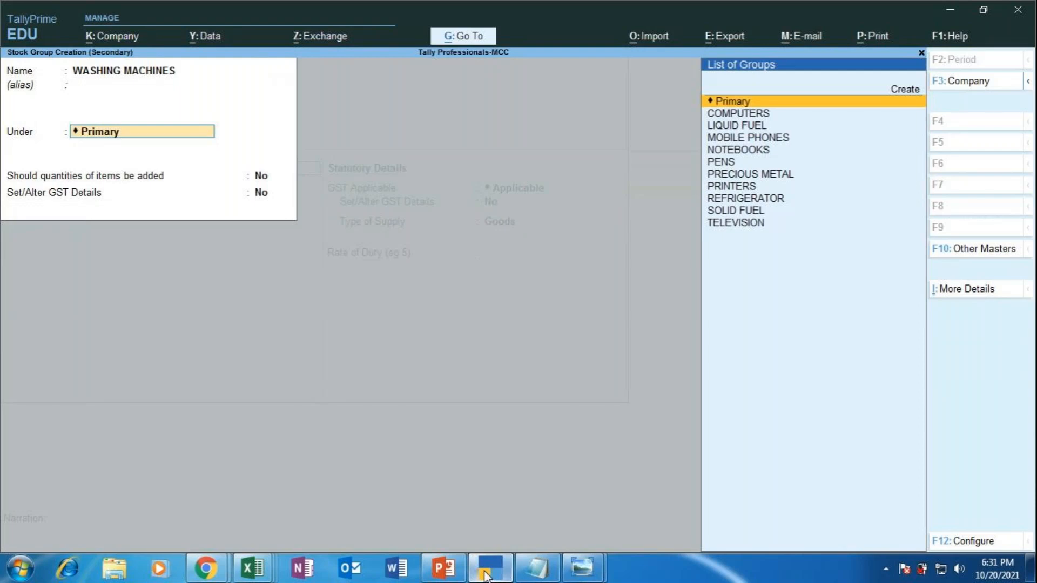
key(Down)
key(Down)
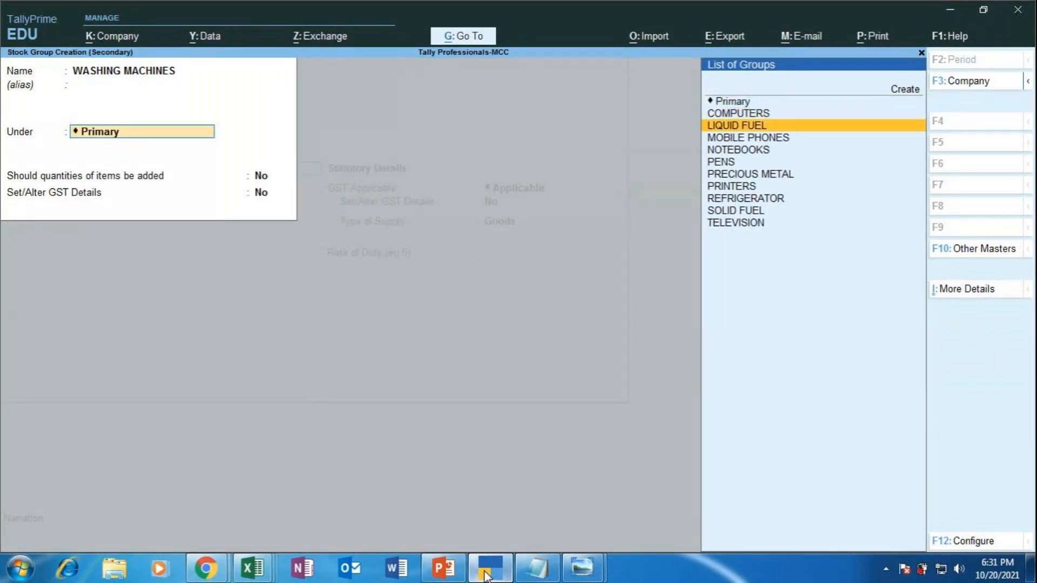
key(Up)
key(Up)
key(Return)
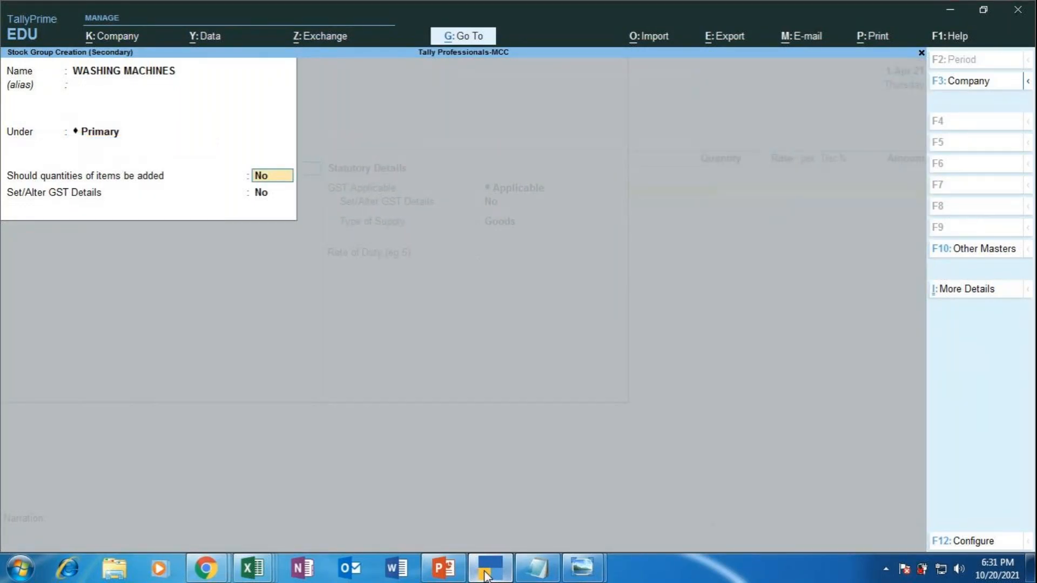
text(YES)
key(Return)
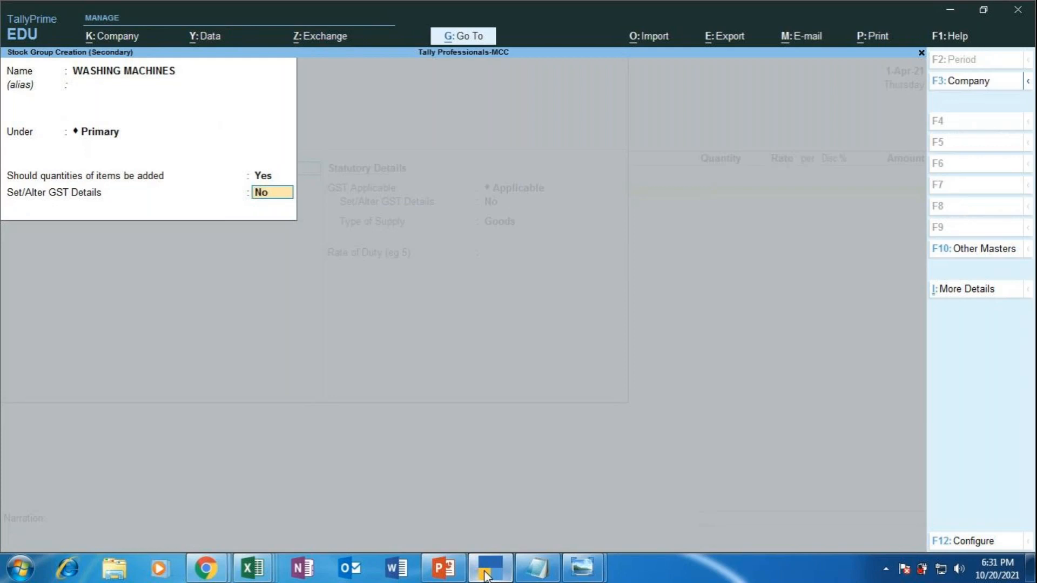
key(Return)
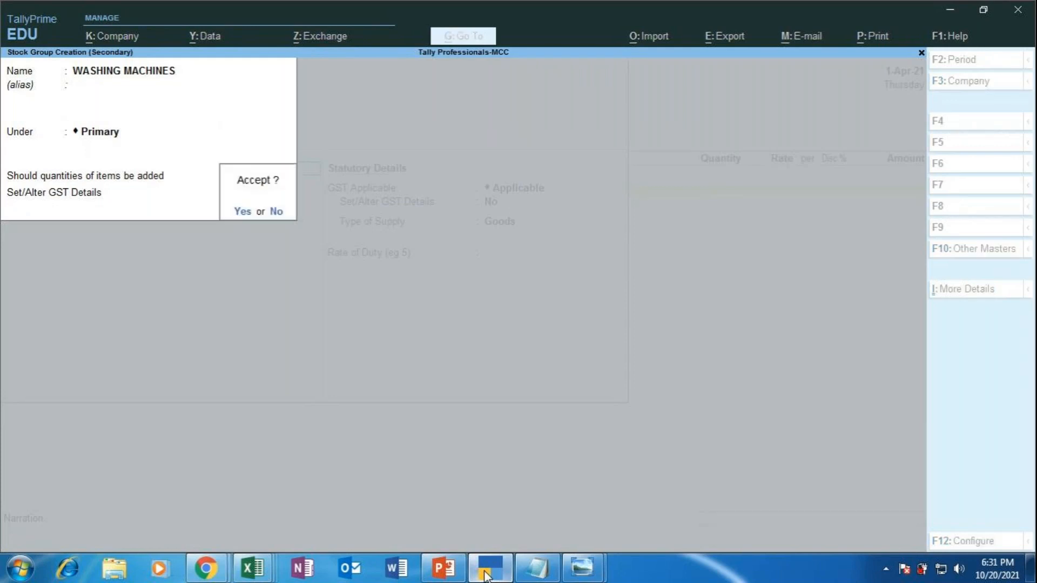
key(Return)
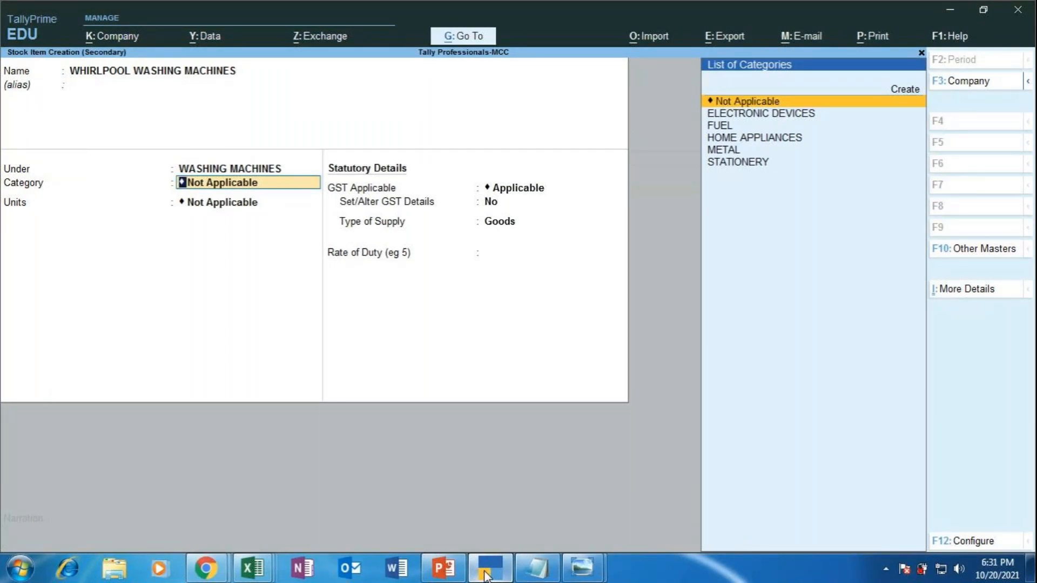
Step: Set the item's category to HOME APPLIANCES and its unit to nos
key(Down)
key(Down)
key(Down)
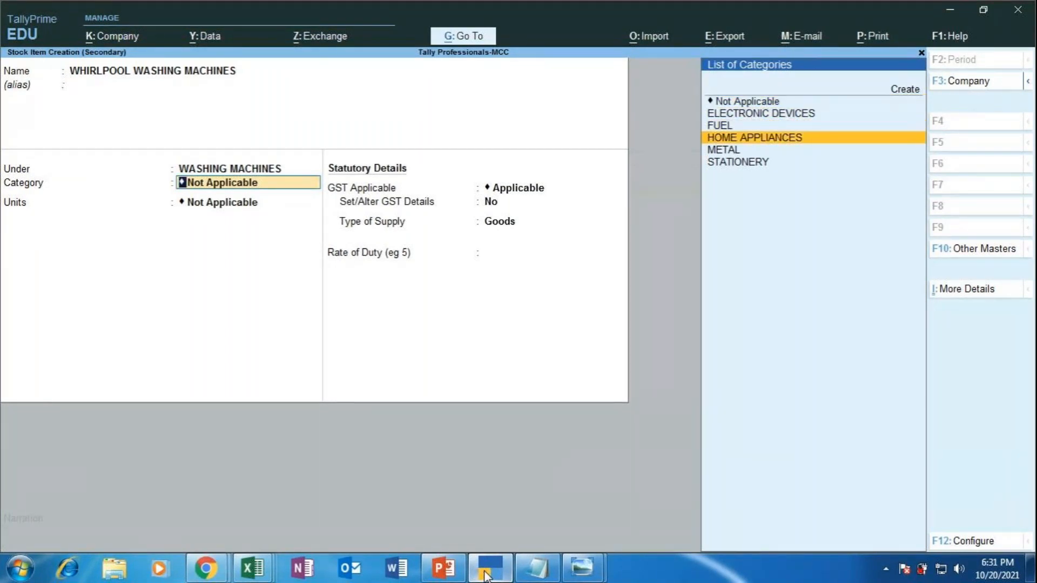
key(Return)
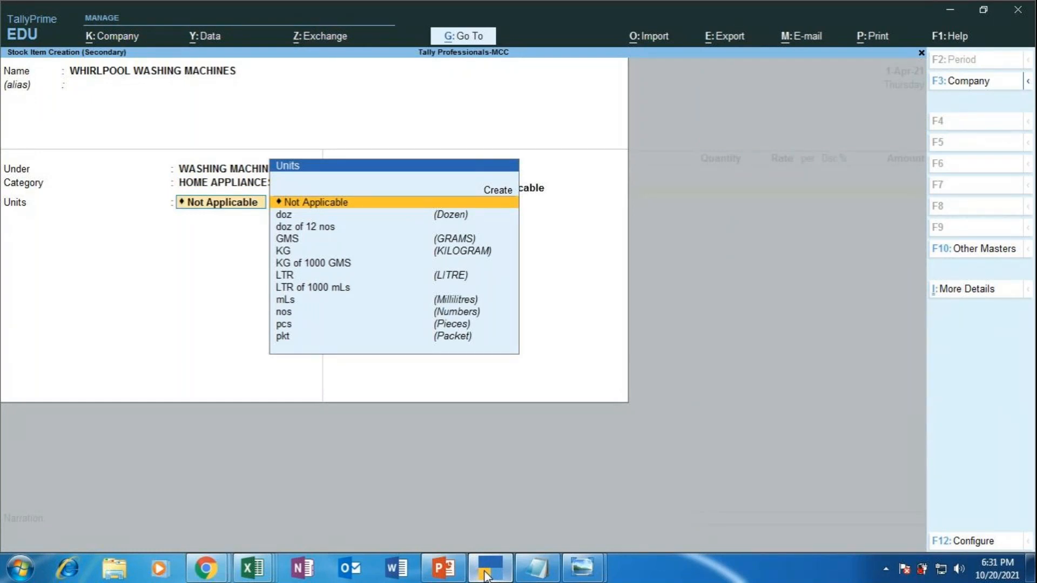
key(Down)
key(Down)
key(Down)
key(Down)
key(Down)
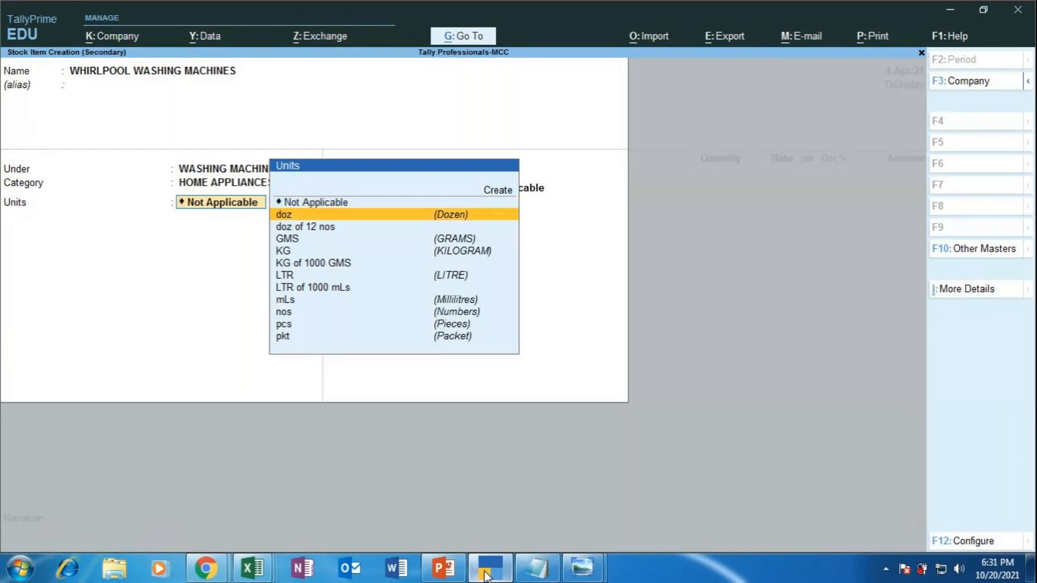
key(Down)
key(Down)
key(Down)
key(Down)
key(Return)
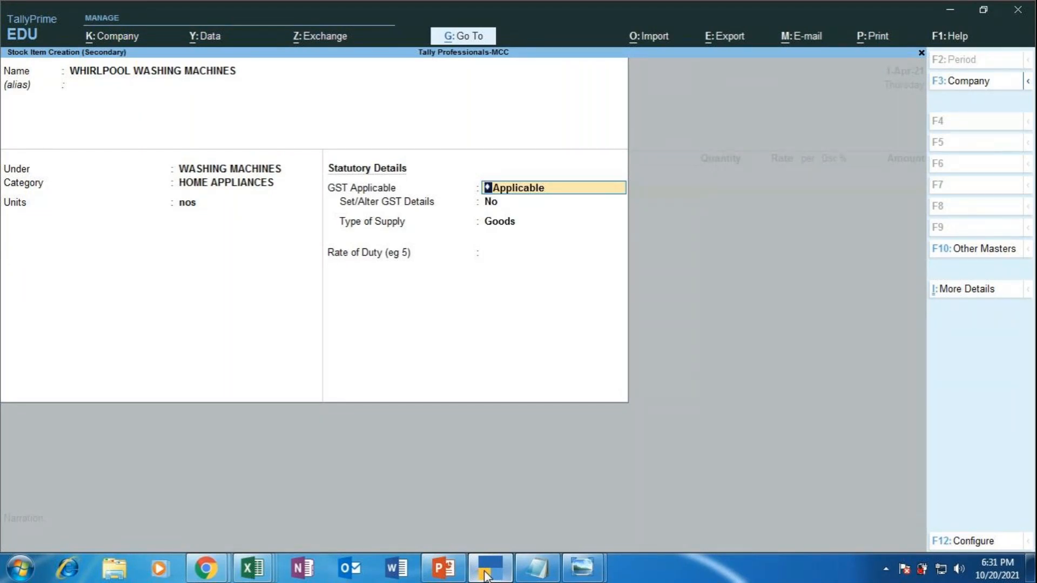
Step: Make the item GST applicable with GST details enabled and description WASHING MACHINE
key(Return)
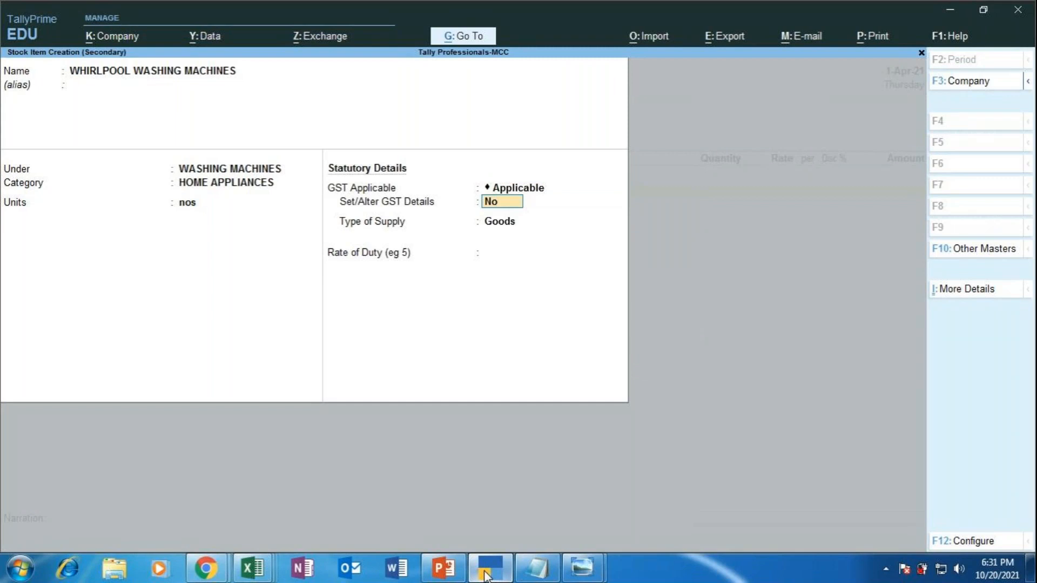
text(YES)
key(Return)
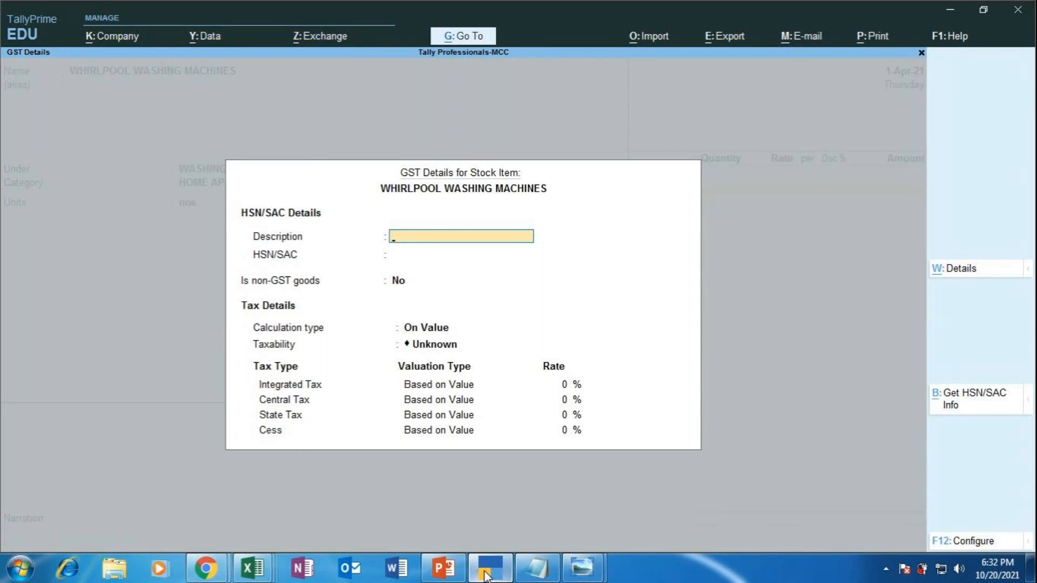
text(WASHING MACHINE)
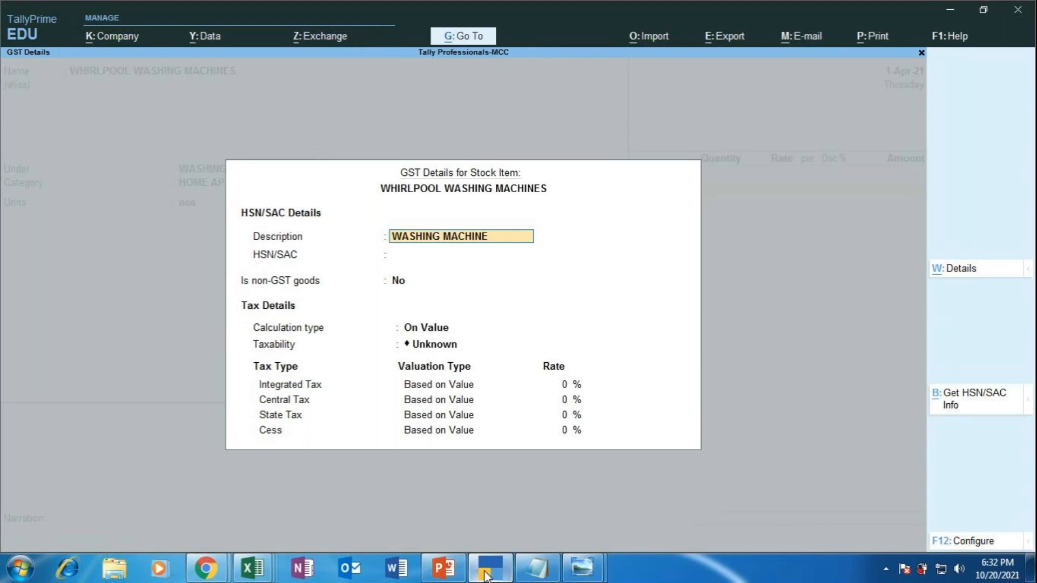
key(Return)
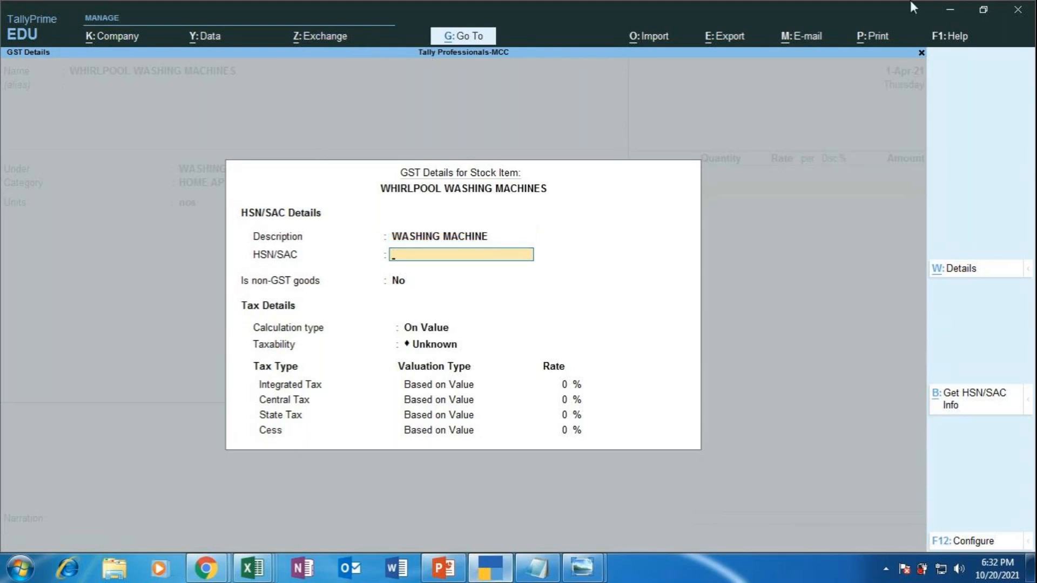
Step: Bring up Chrome and return to the Google search page
mouse_move(208, 573)
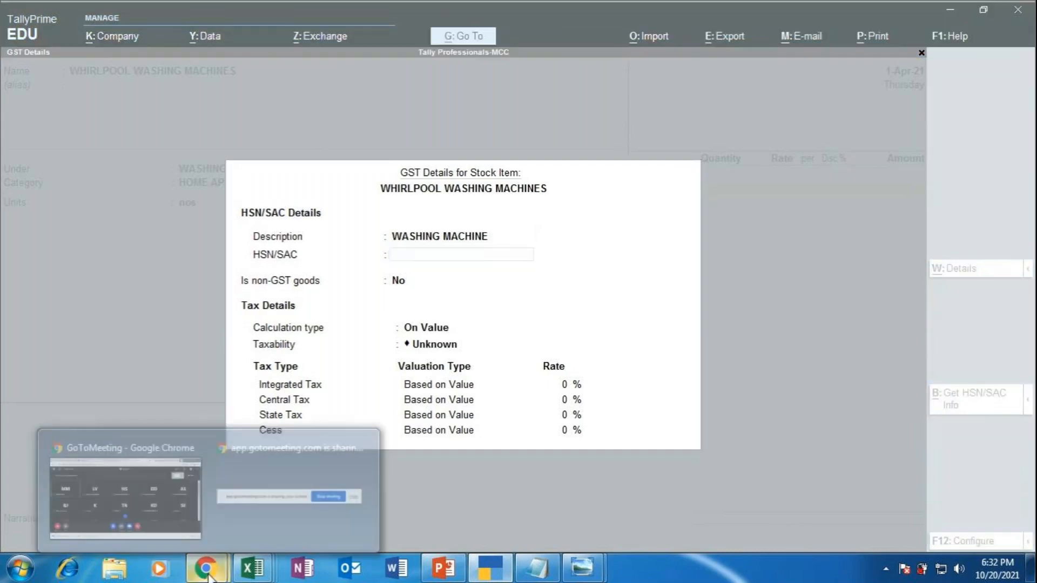
click(116, 462)
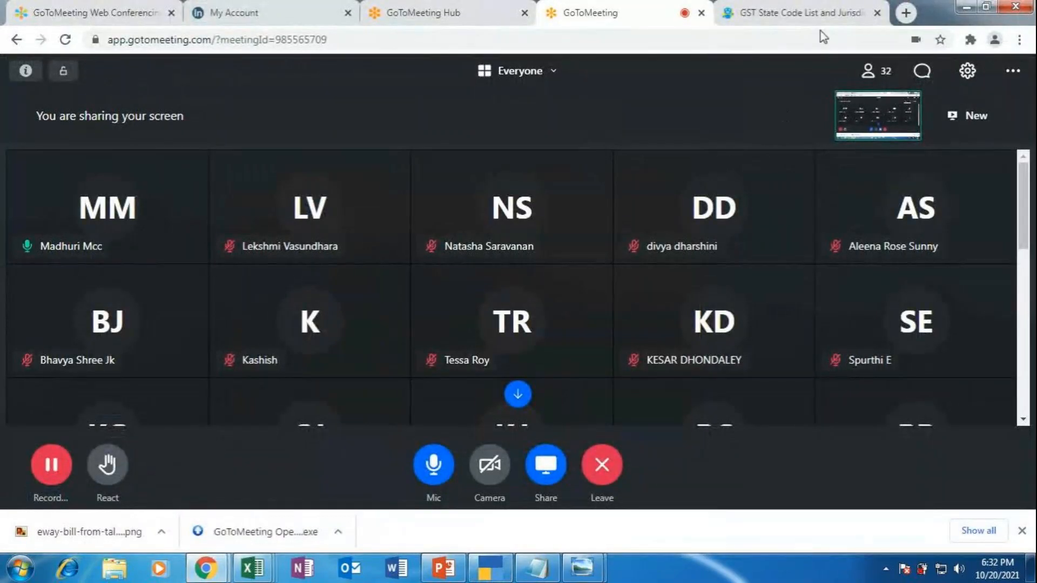
click(820, 17)
scroll(162, 157, up, 6)
scroll(158, 155, up, 10)
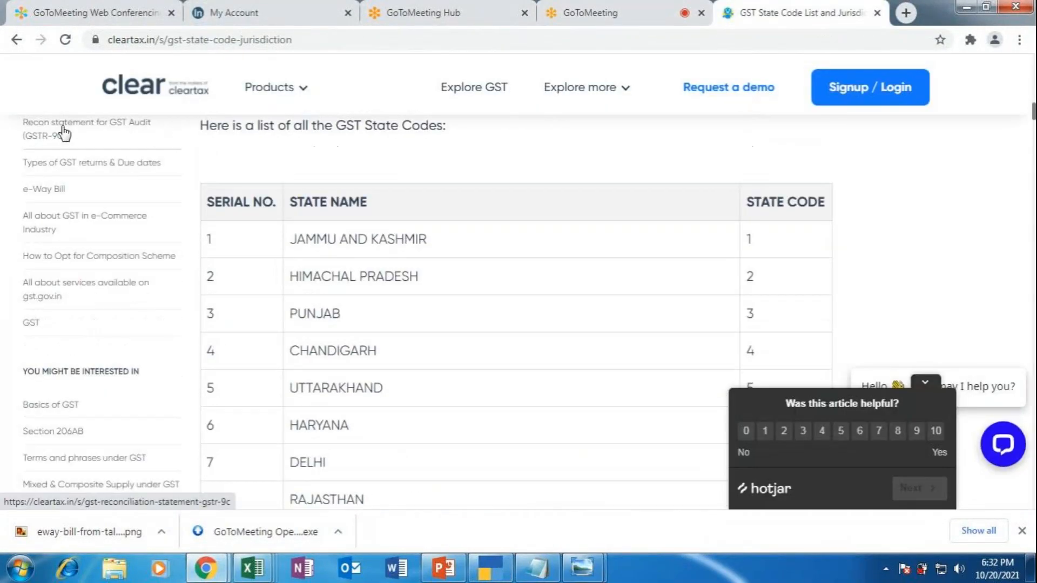
click(17, 39)
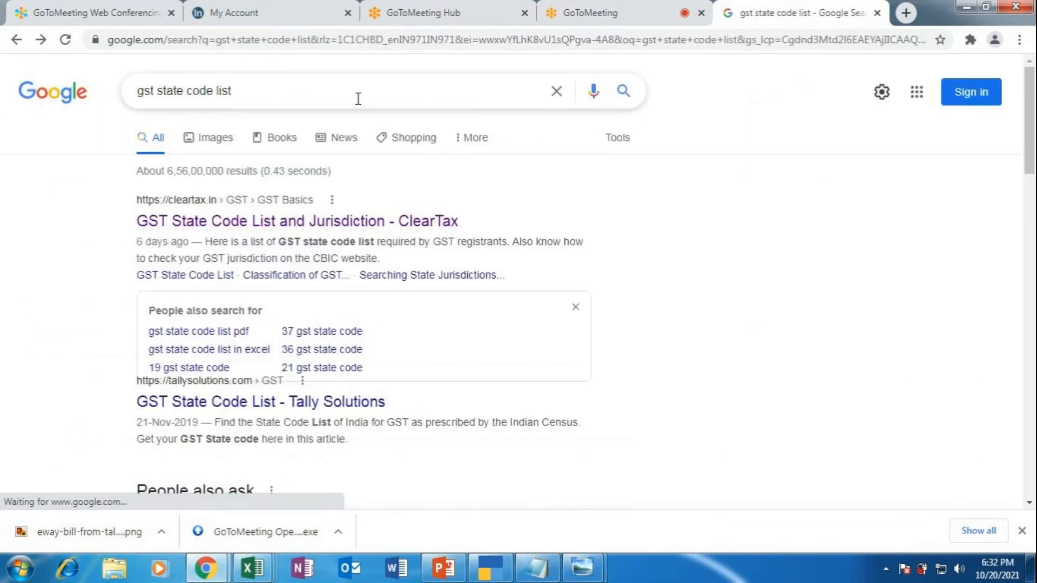
Step: Search Google for 'hsn code for washing machine' and note the 8450 codes at 18%
drag(261, 93, 92, 91)
key(BackSpace)
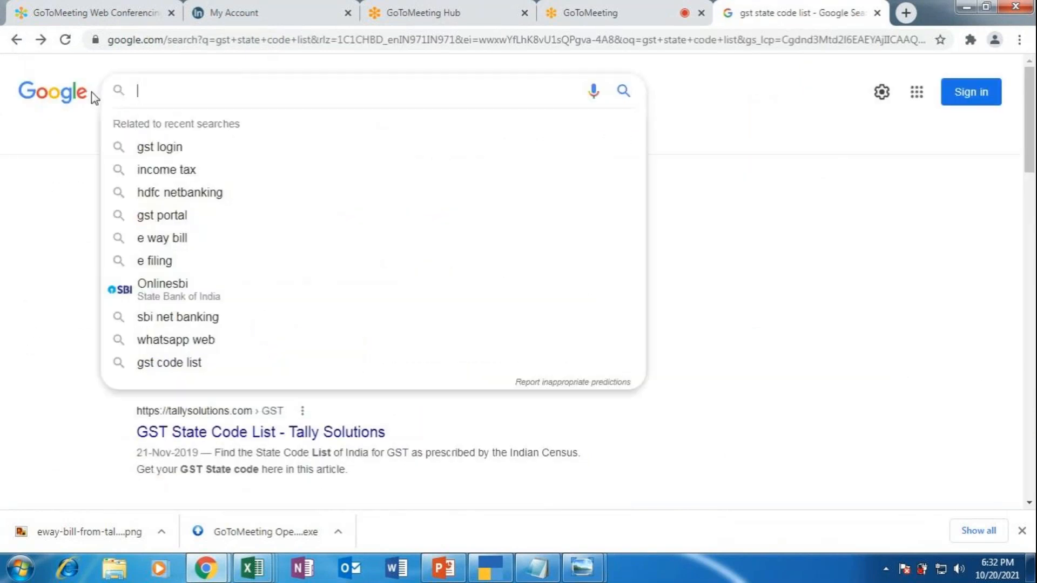
text(G)
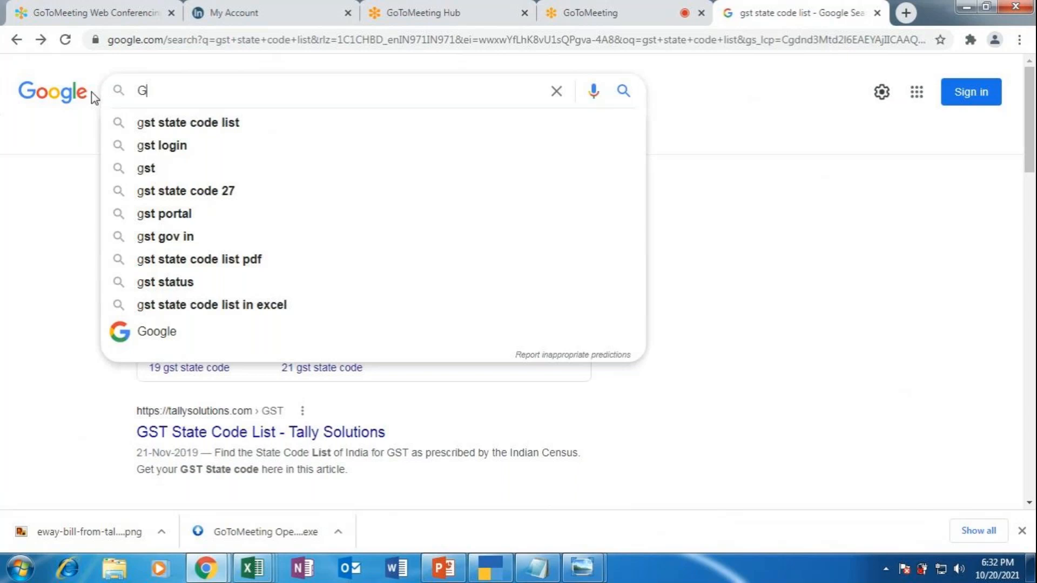
key(BackSpace)
text(HSN)
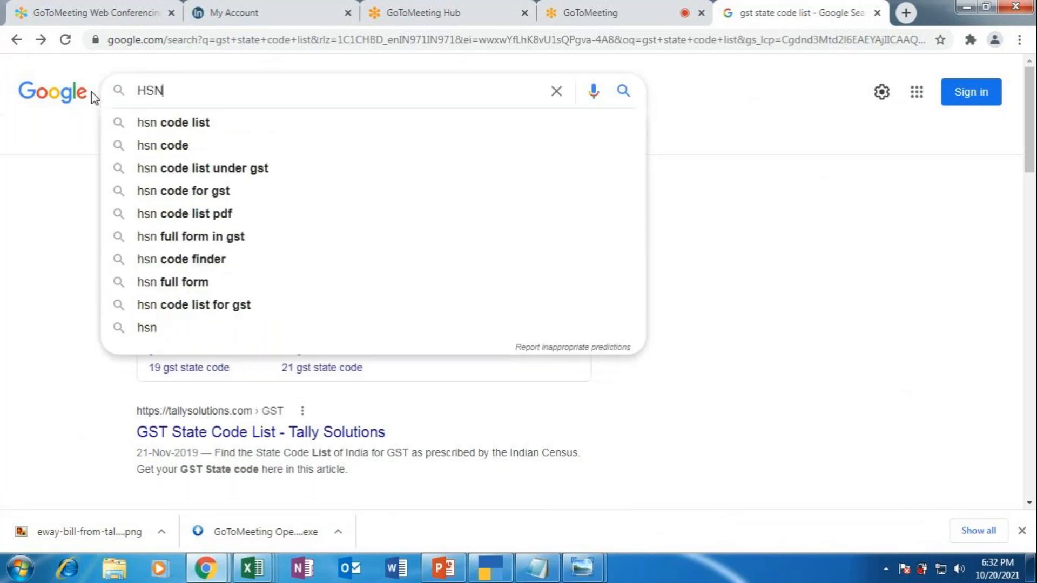
text( COD)
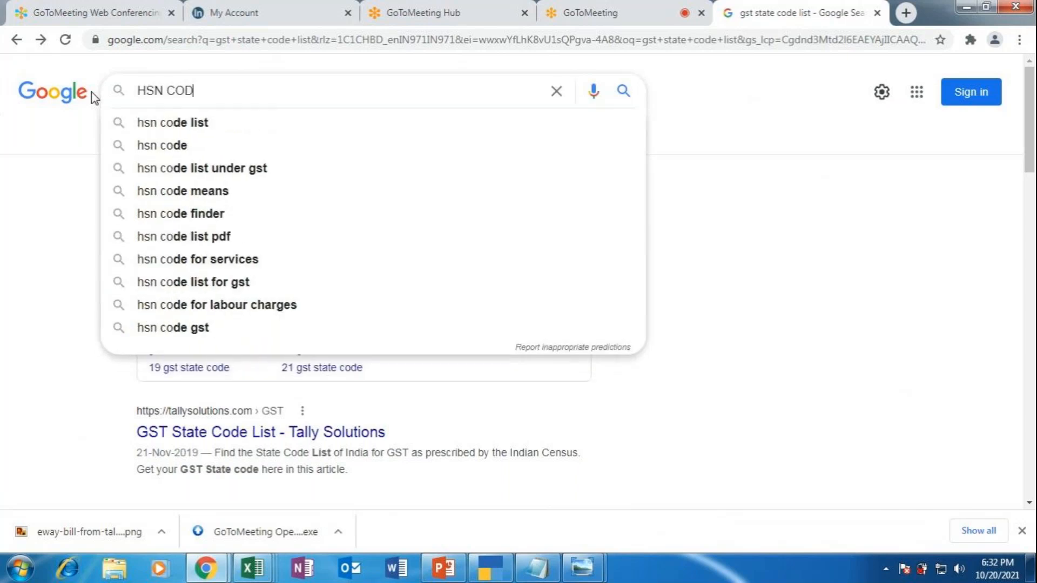
text(E FOR )
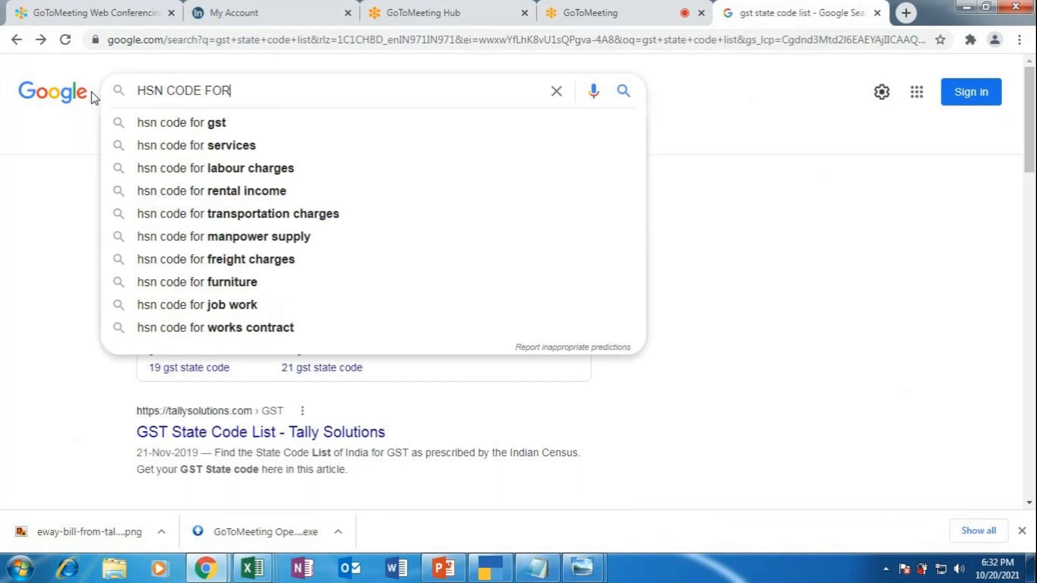
text(WAS)
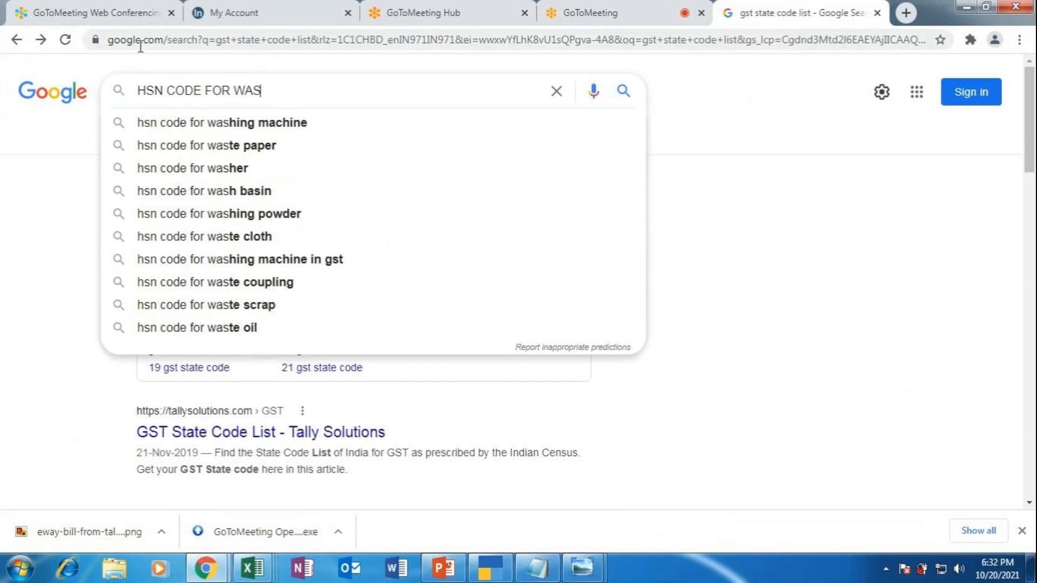
click(251, 125)
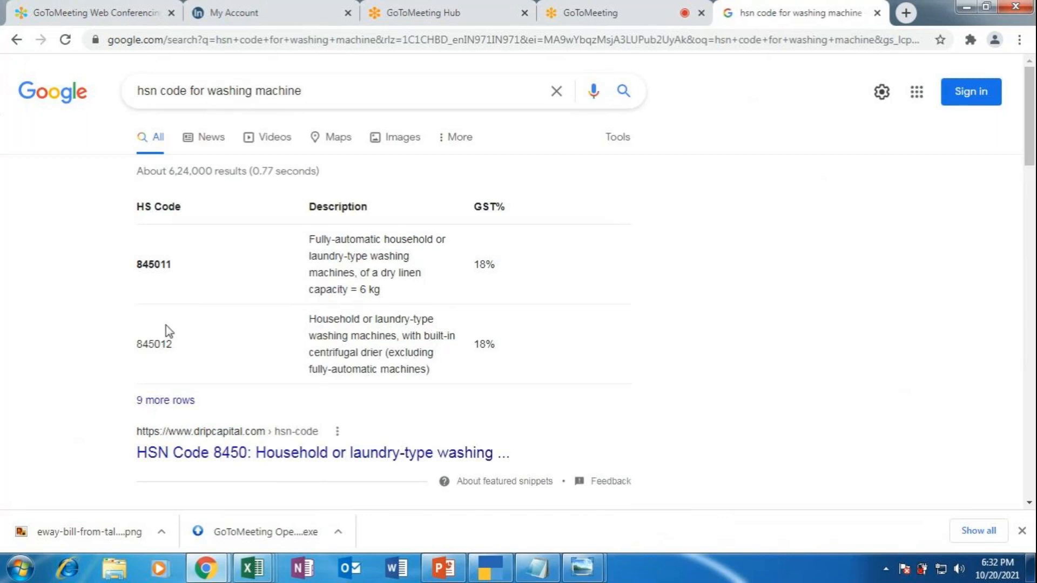
scroll(247, 394, down, 2)
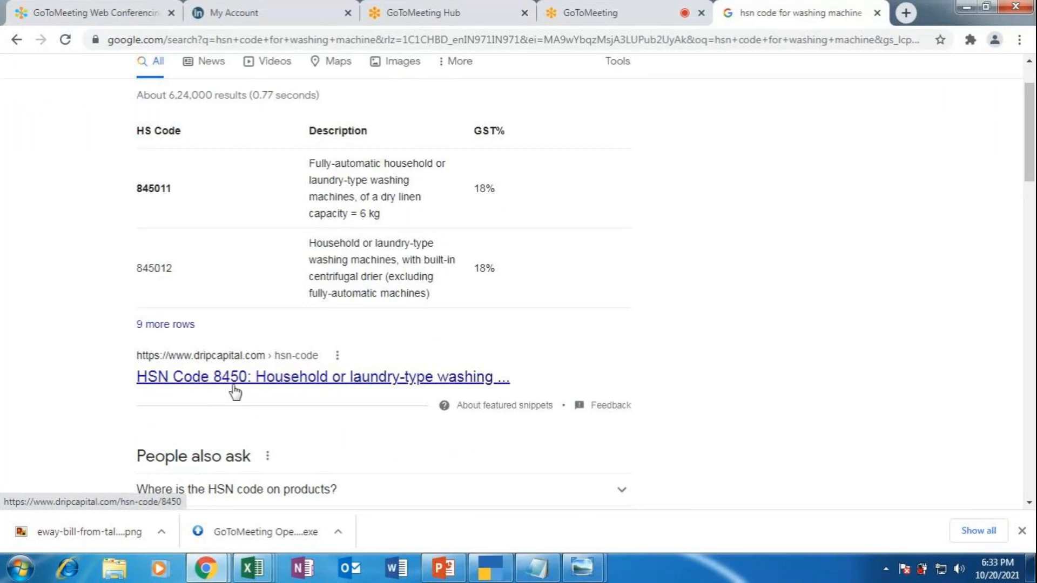
click(501, 576)
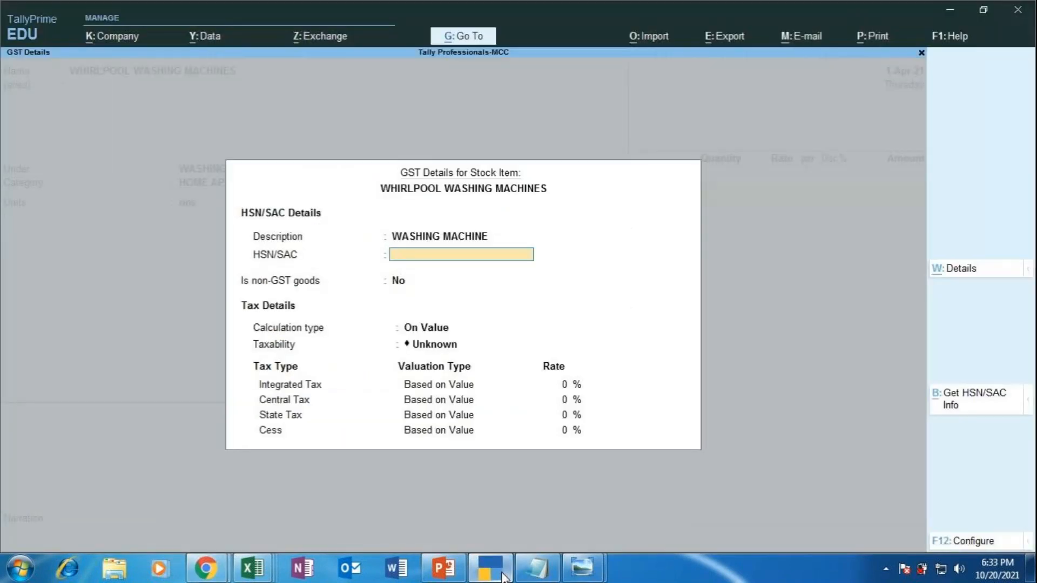
Step: Enter HSN/SAC 8450, keep calculation on value, set Taxable with 18% integrated tax
text(8450)
key(Return)
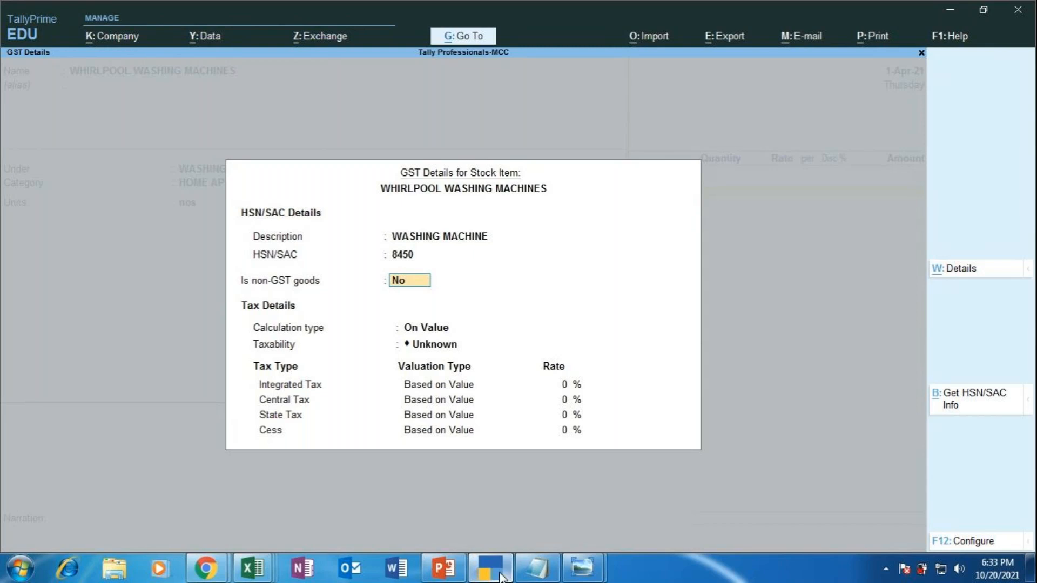
key(Return)
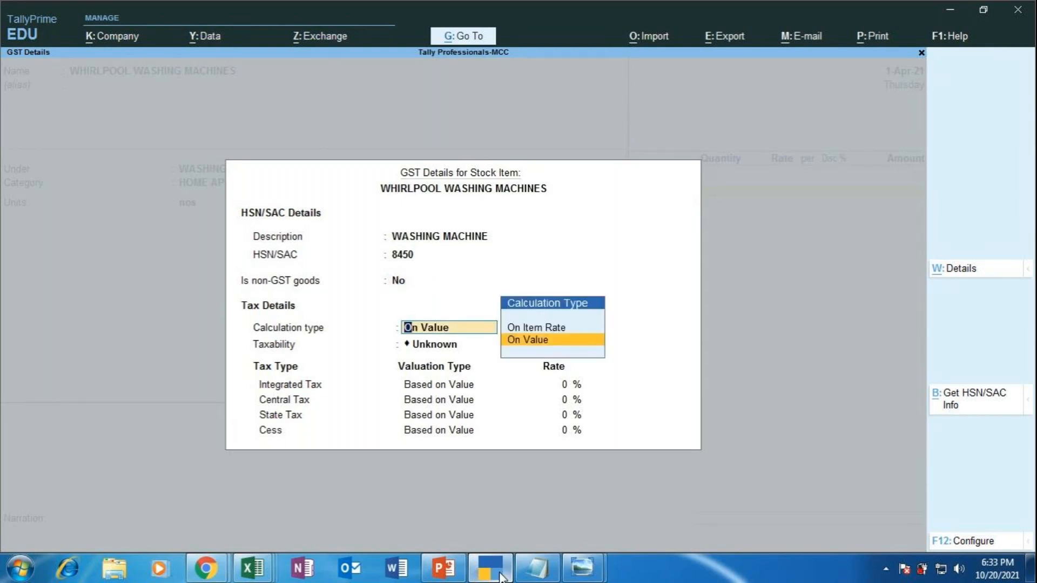
key(Return)
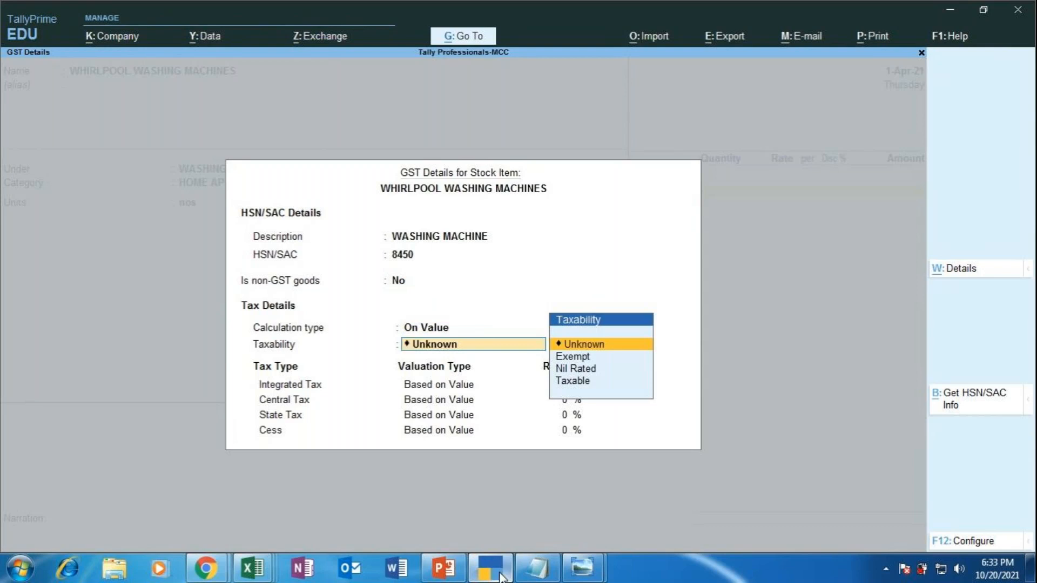
key(Down)
key(Down)
key(Down)
key(Return)
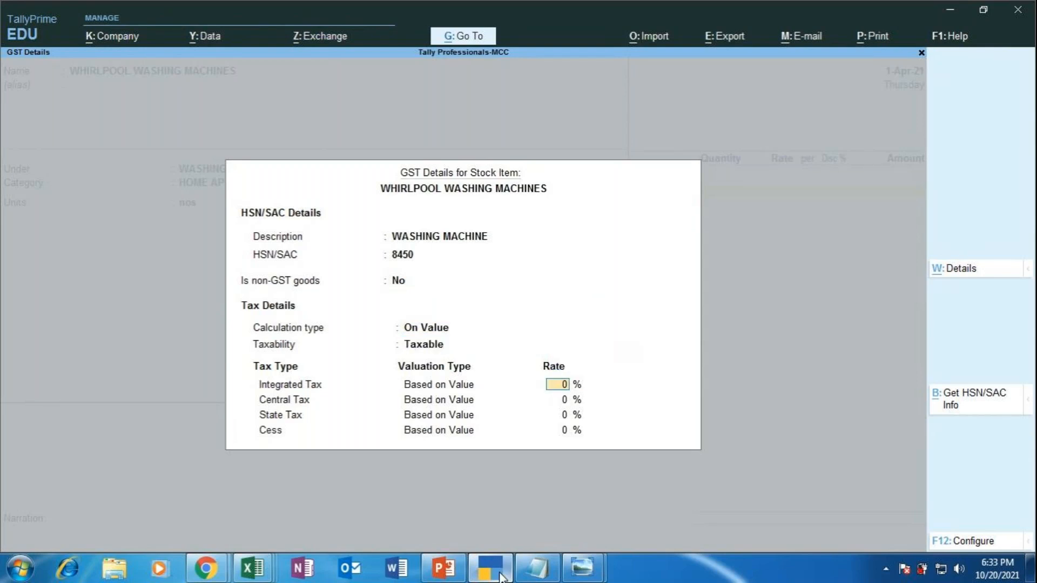
text(18)
Step: Confirm 9% CGST/SGST, Goods supply and zero rate of duty, then save the Whirlpool item
key(Return)
key(Return)
key(Return)
key(Return)
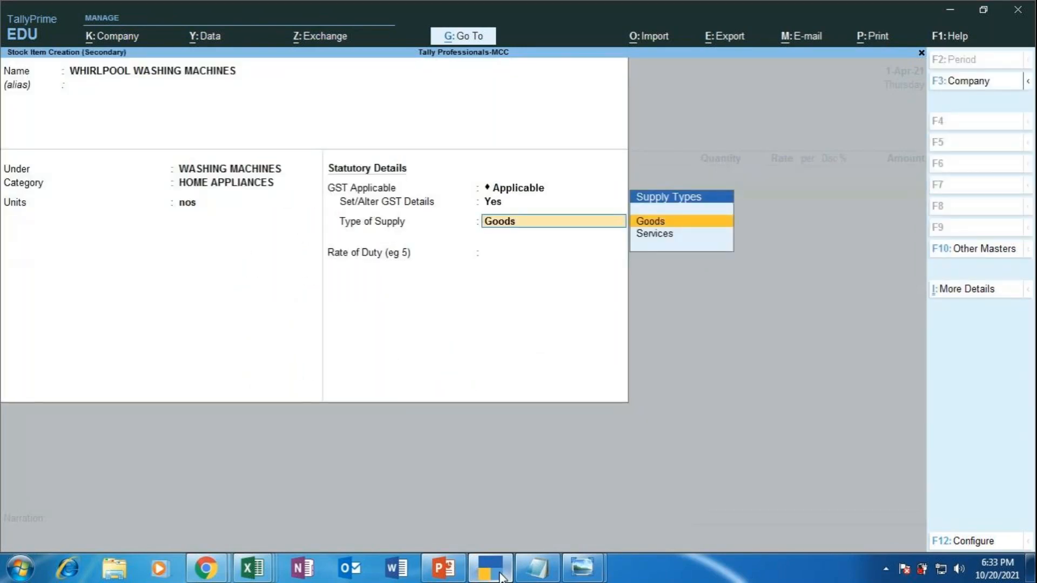
key(Up)
key(Return)
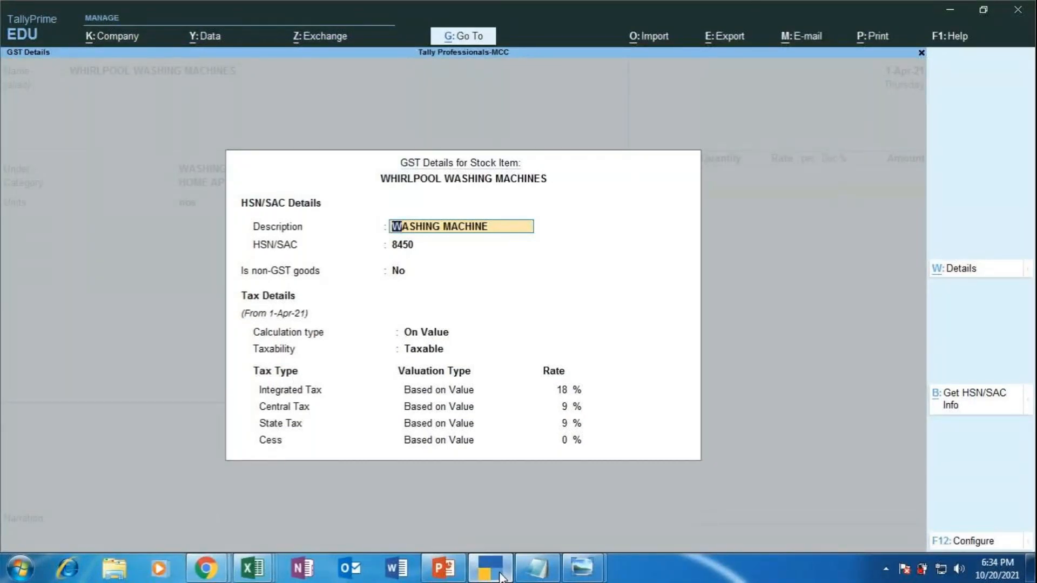
key(Return)
key(Return)
key(Return)
key(Return)
key(Return)
key(Return)
key(Return)
key(Return)
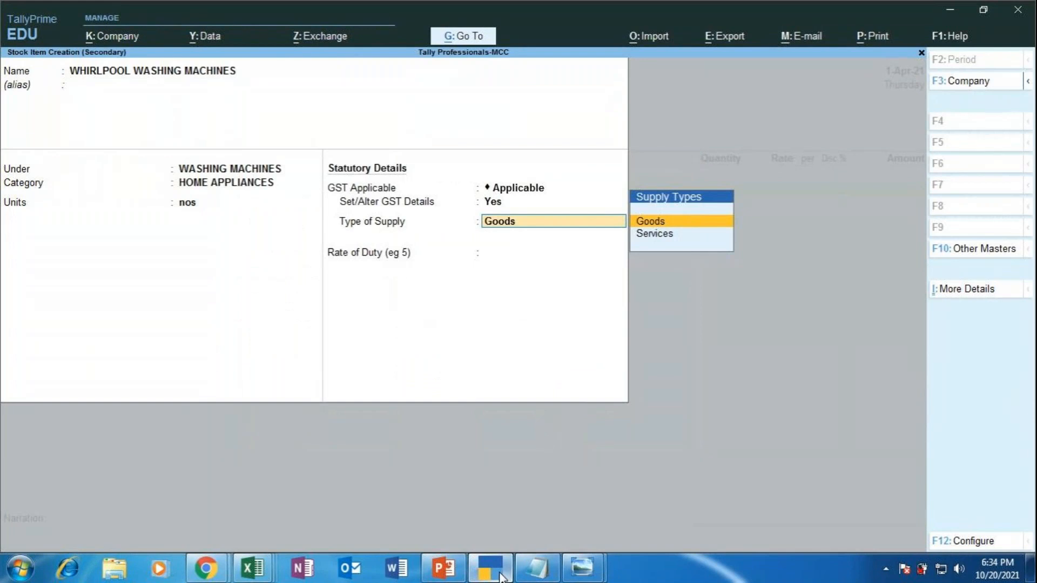
key(Return)
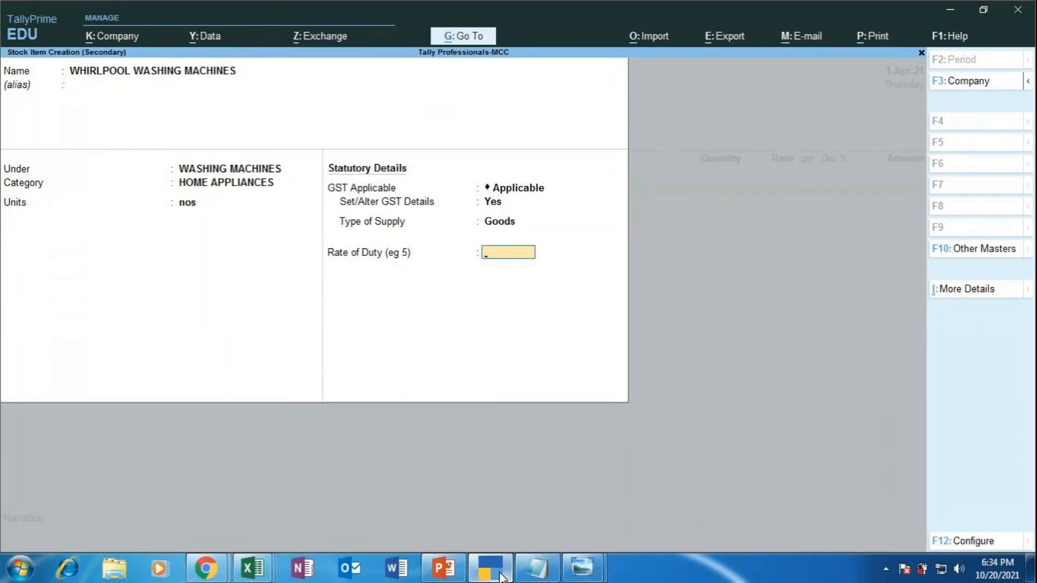
key(Return)
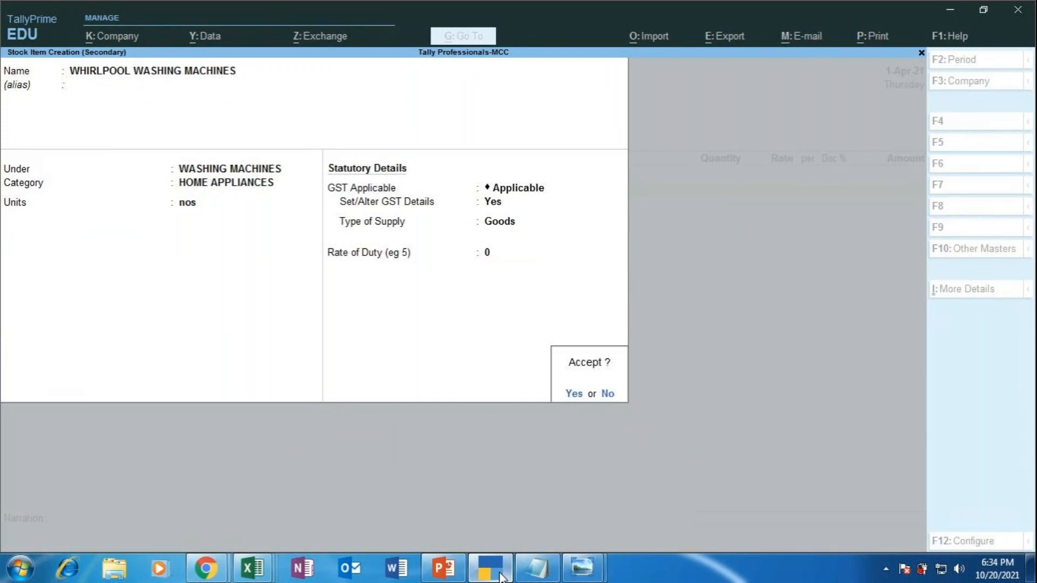
key(Return)
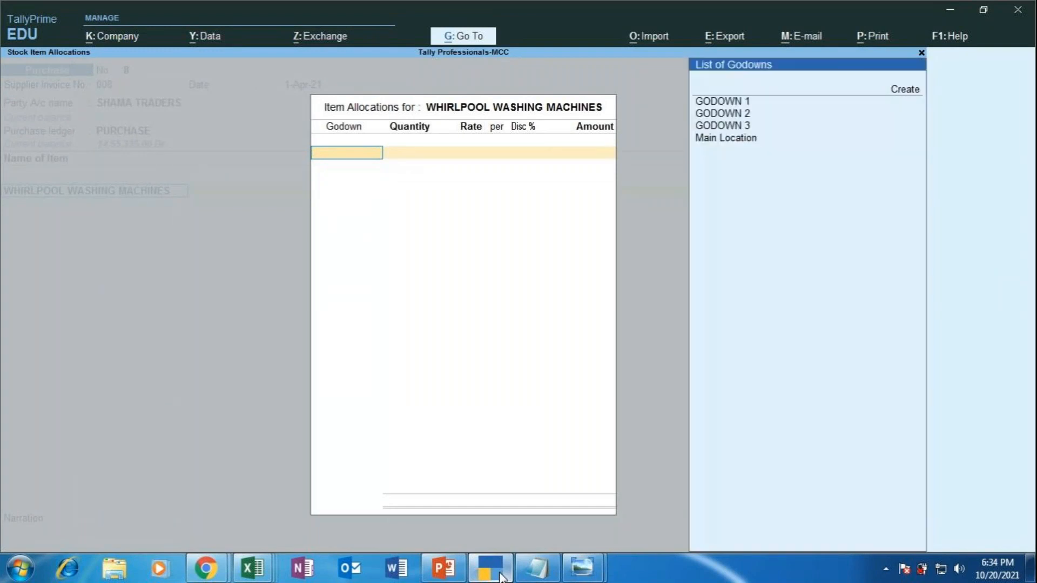
Step: Allocate 150 nos of the washing machines to GODOWN 3
key(Down)
key(Down)
key(Down)
key(Down)
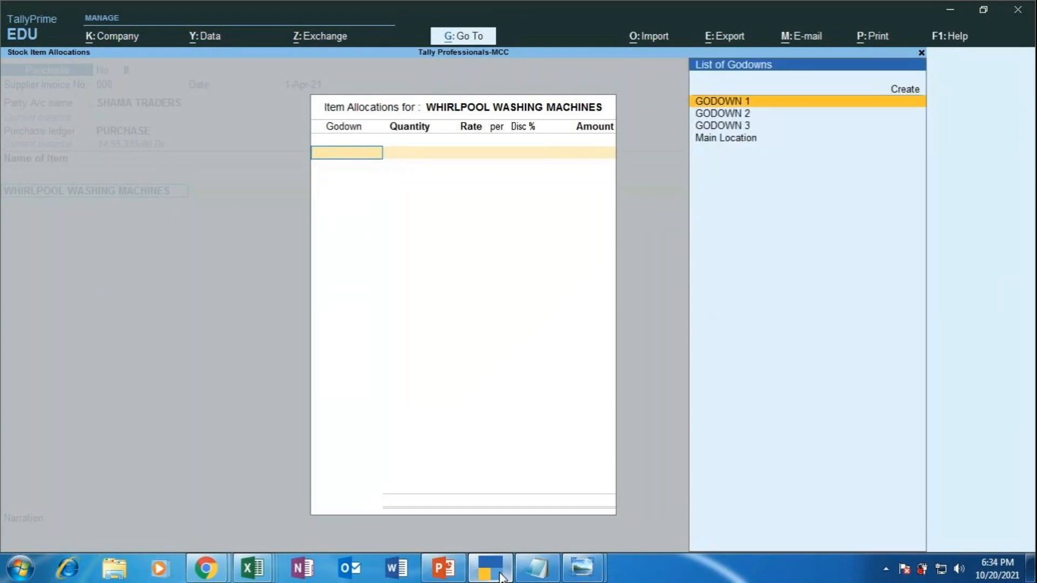
key(Return)
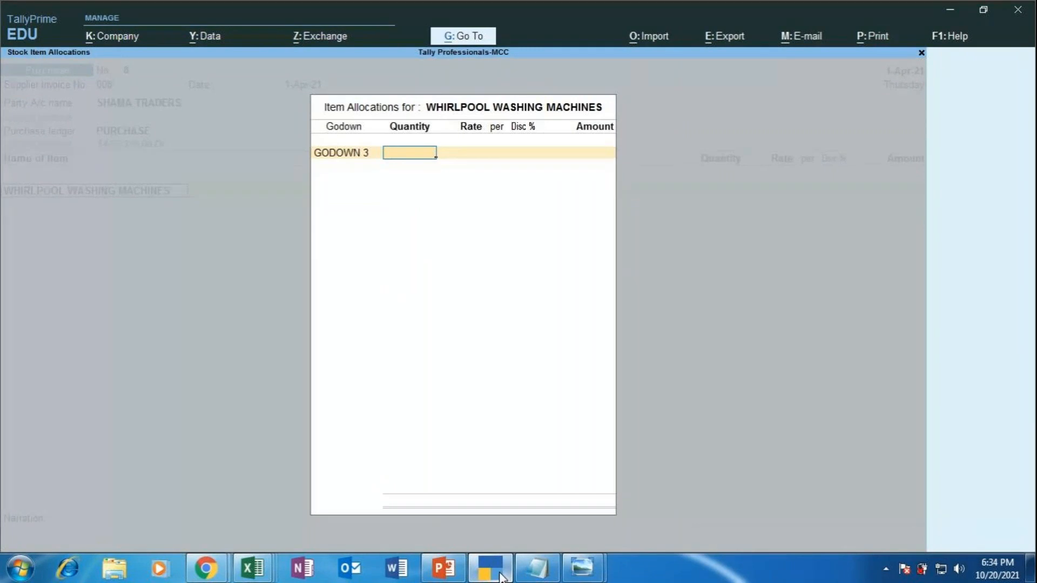
text(150)
key(Return)
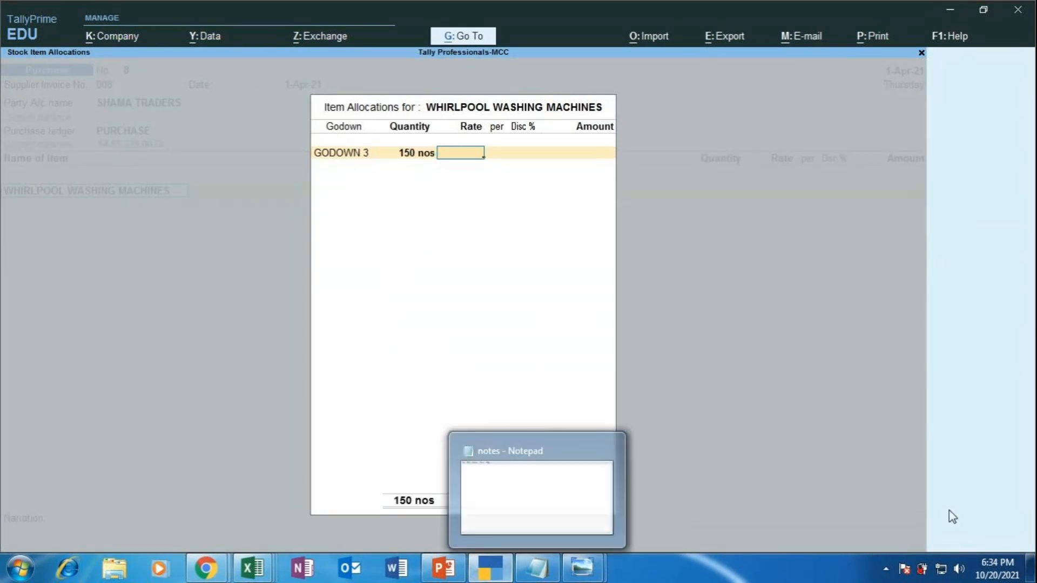
Step: Check the exercise slide and enter a rate of 15,000 per nos, accepting 22,50,000.00
click(453, 569)
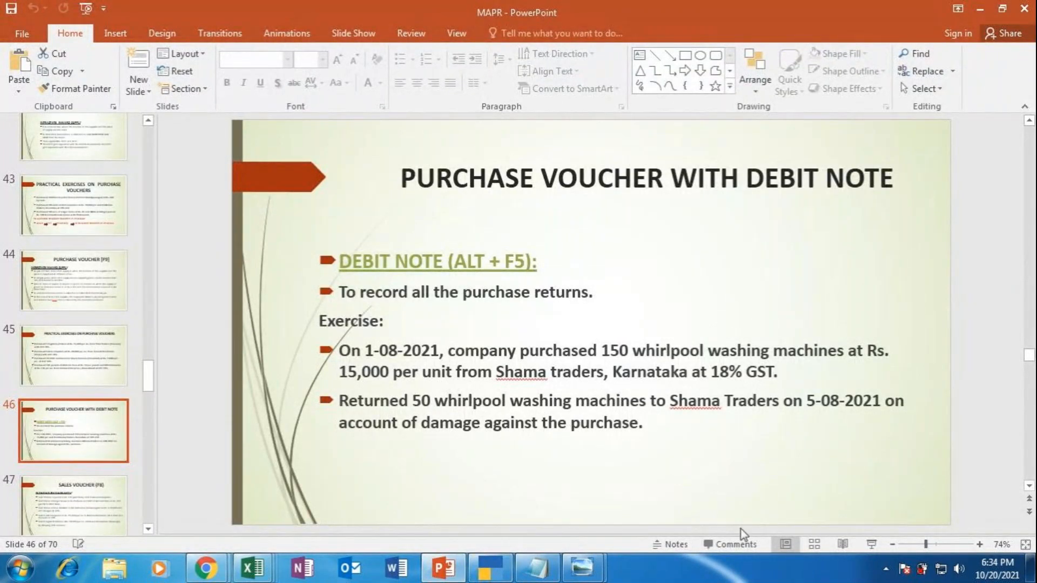
click(877, 546)
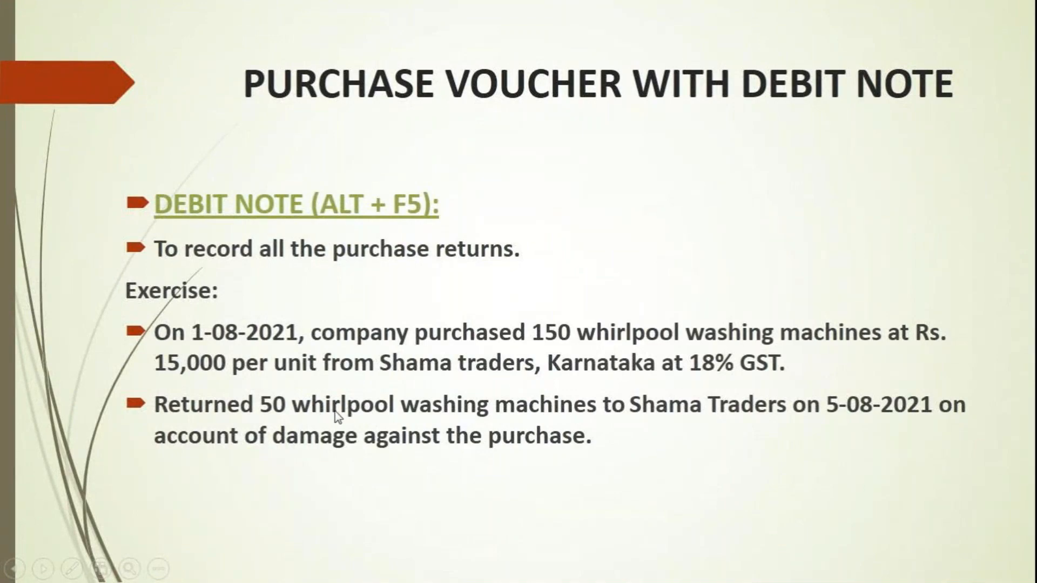
key(Escape)
click(491, 573)
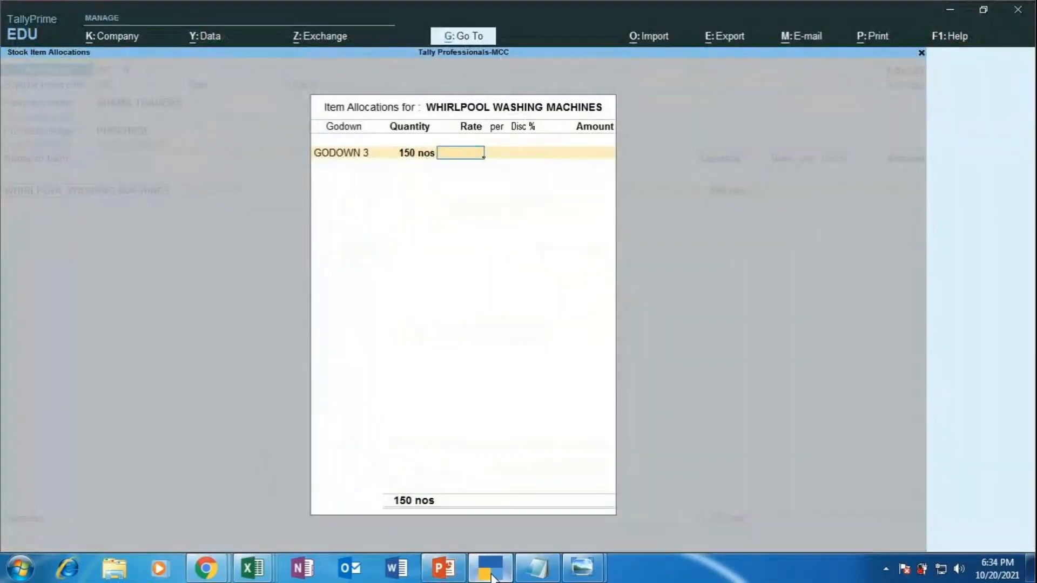
text(15000)
key(Return)
key(Return)
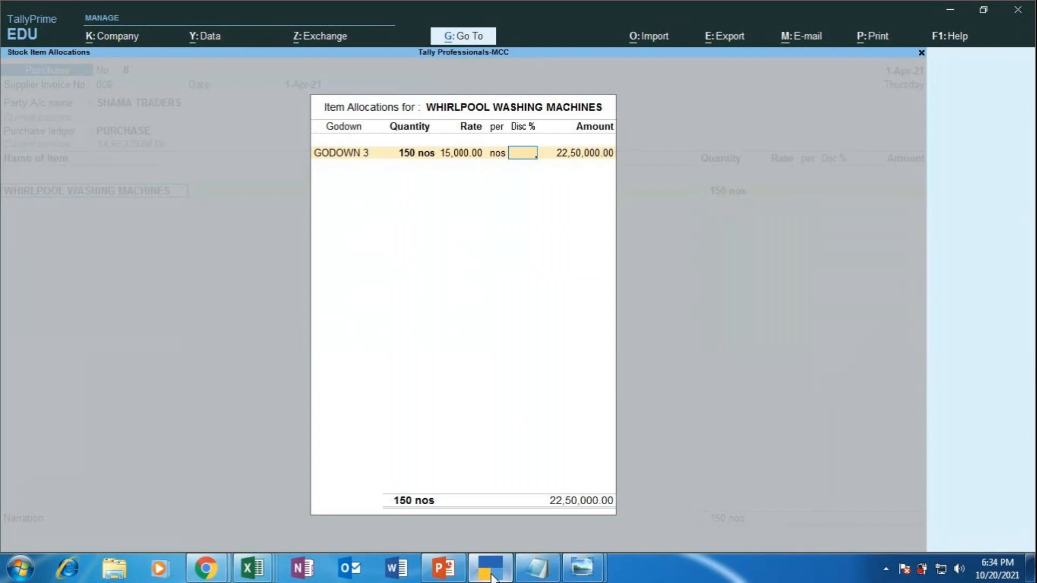
key(Return)
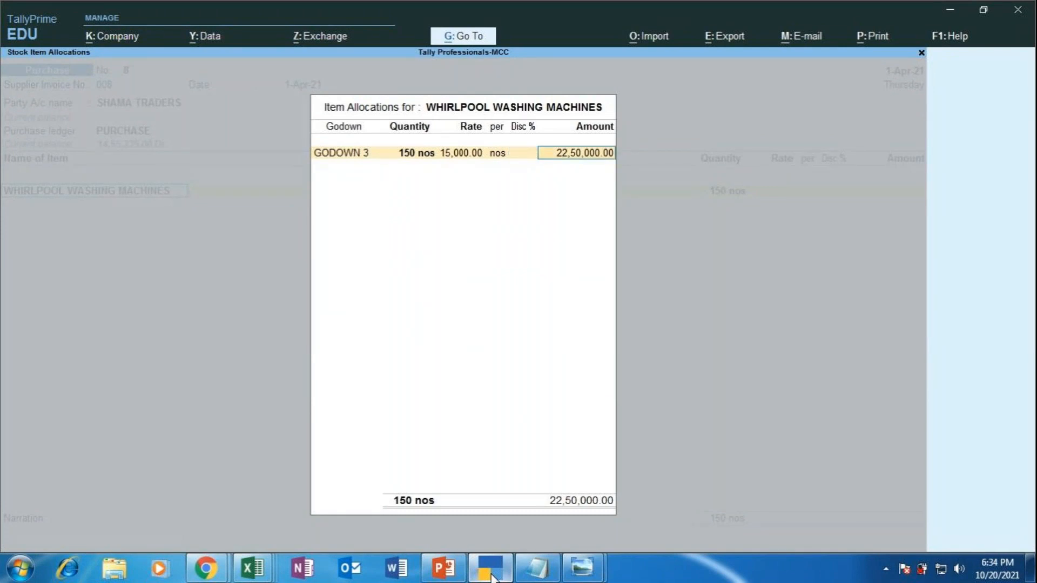
key(Return)
key(Return)
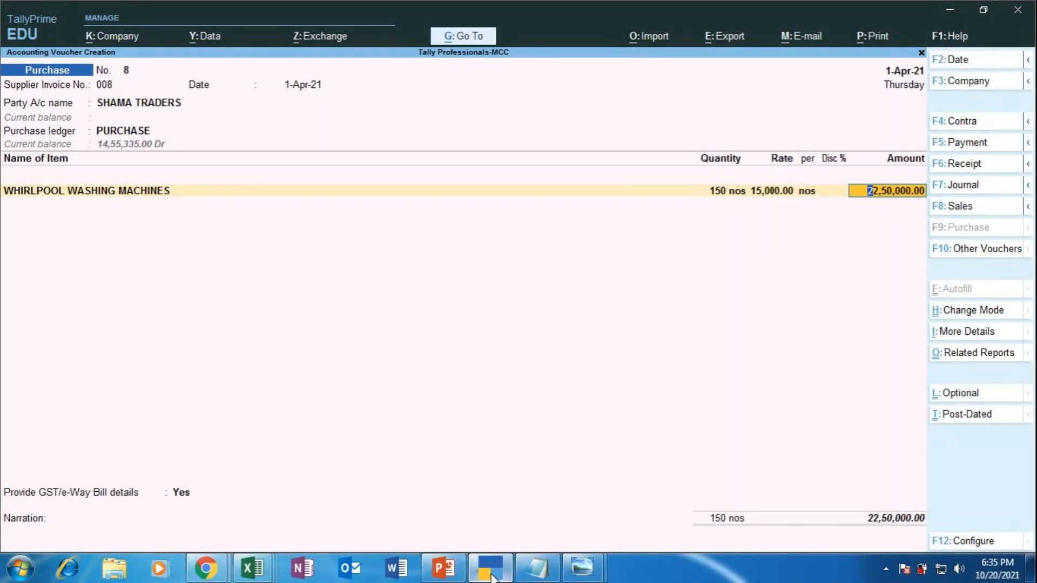
Step: Add CGST and SGST ledger rows below the washing machines, each auto-calculated at 2,02,500.00
key(Return)
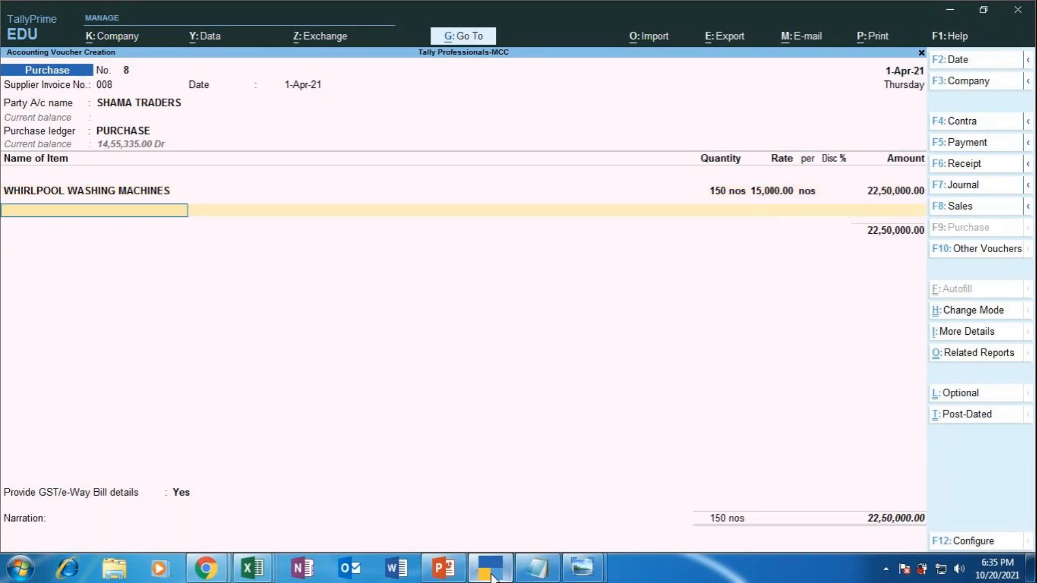
key(Return)
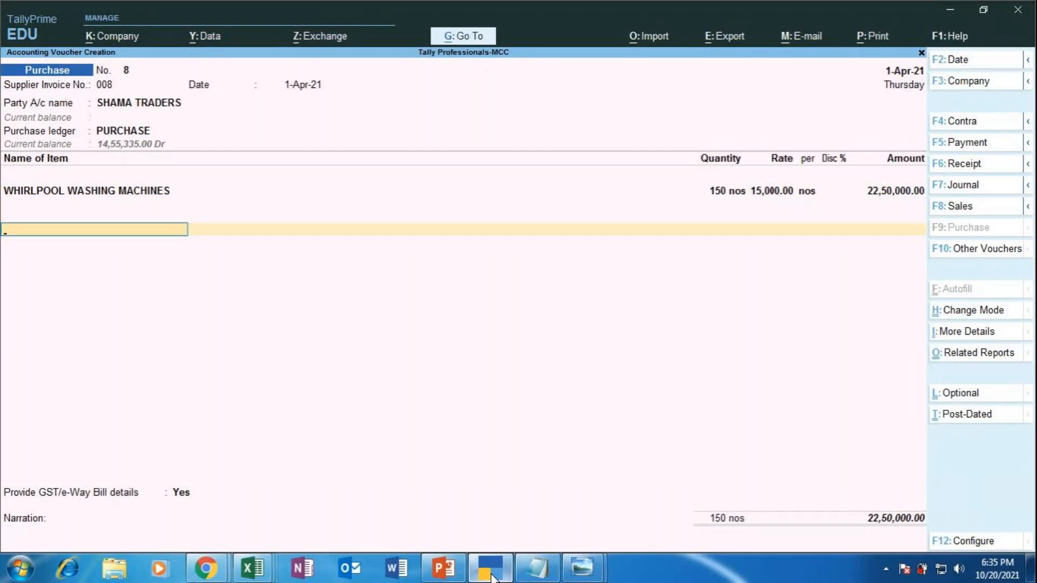
text(CGST)
key(Return)
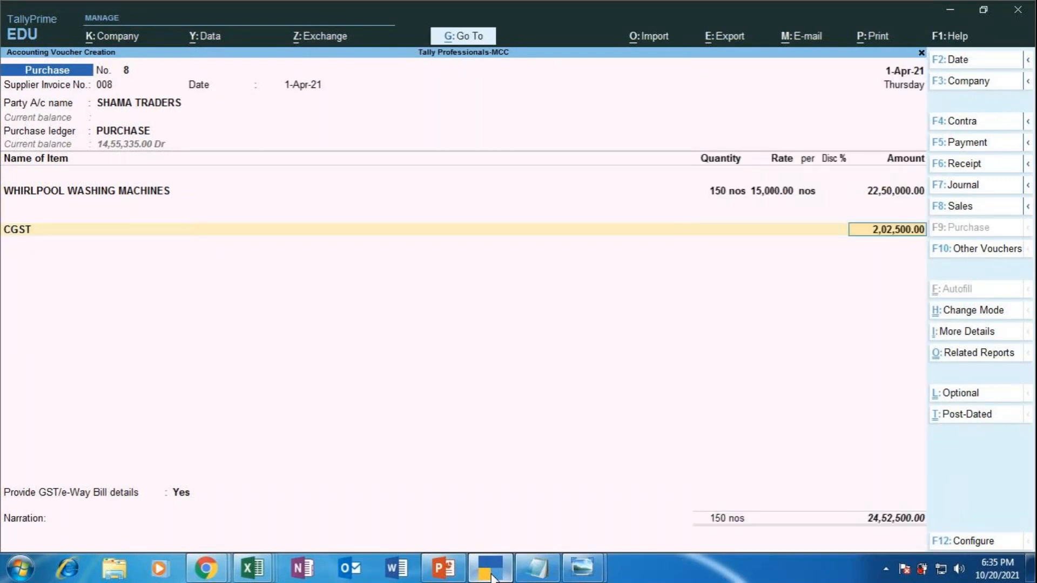
key(Return)
text(SGST)
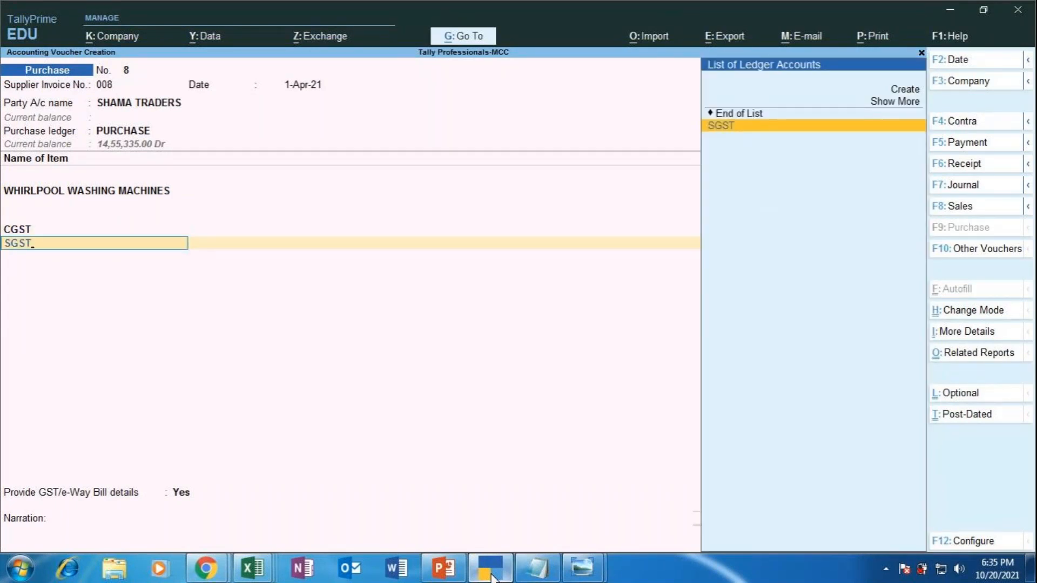
key(Return)
key(Return)
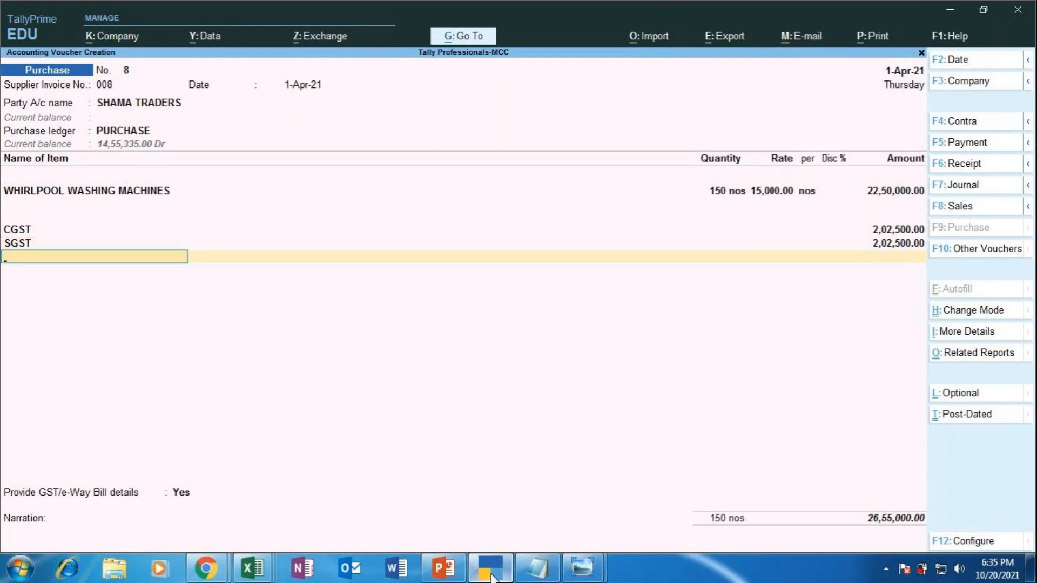
key(Return)
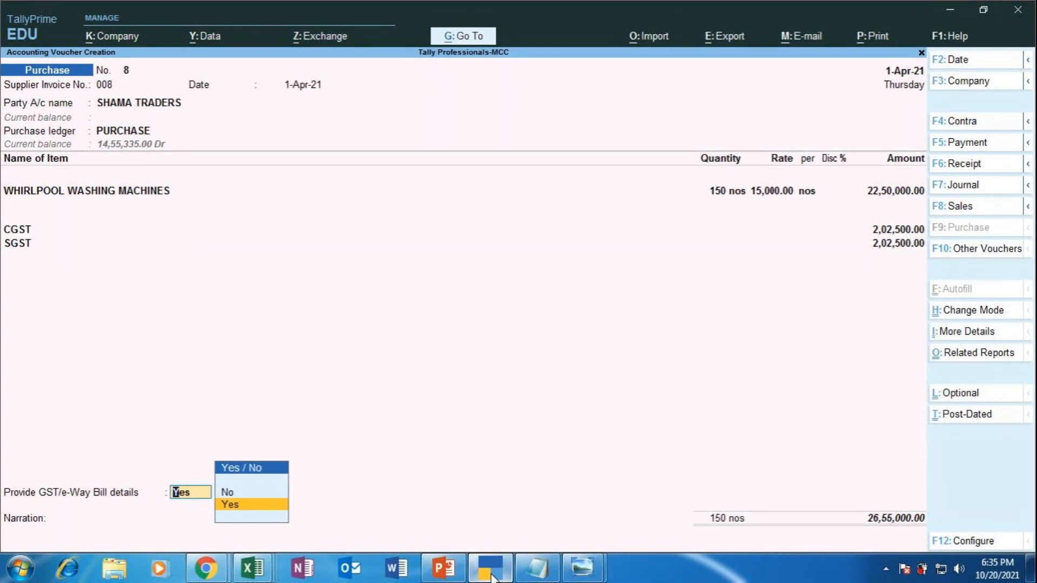
Step: Enter the e-Way Bill number and the bill date 1-Apr-21
key(Return)
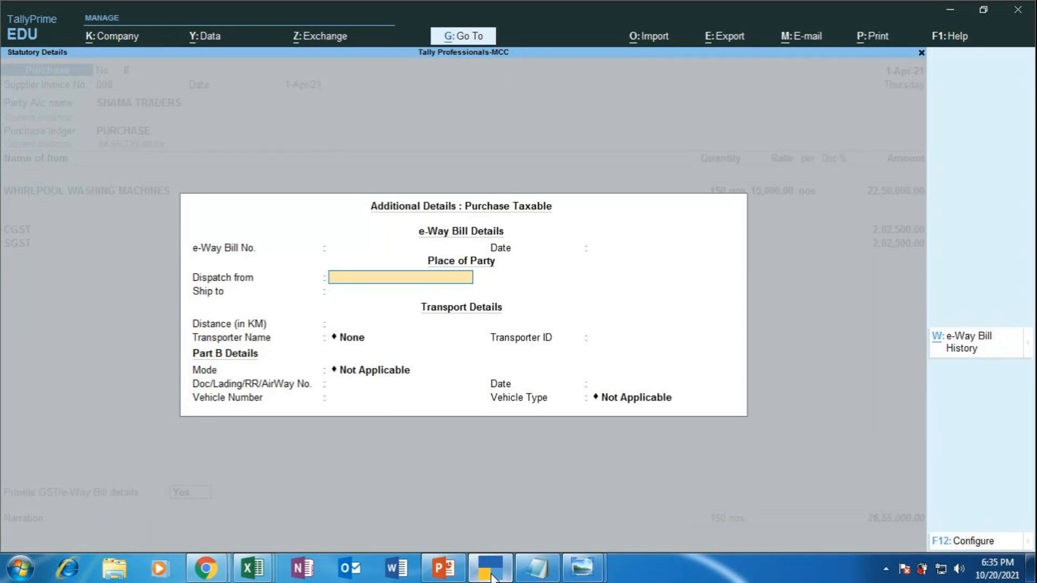
key(Up)
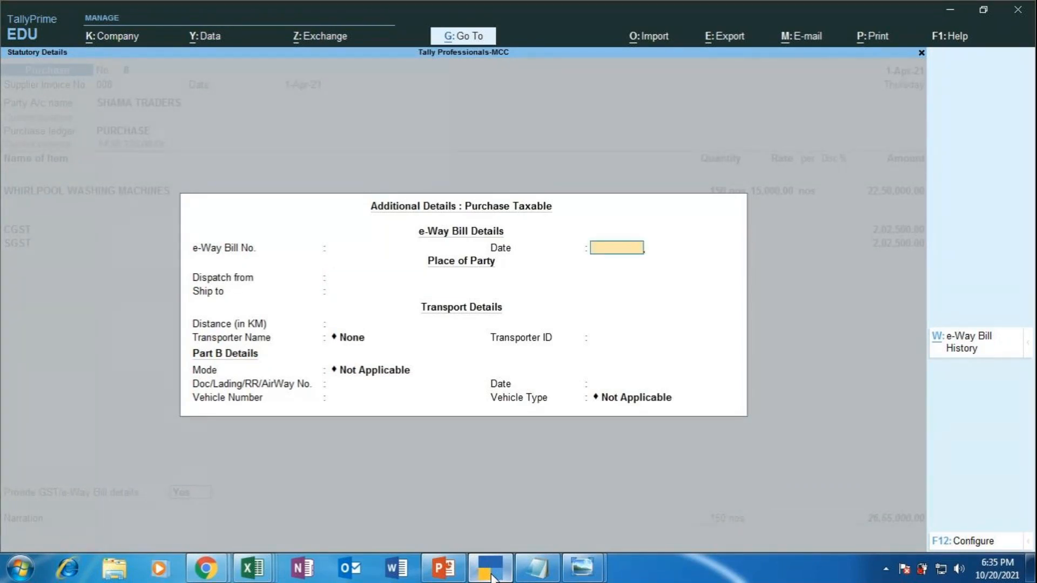
key(Up)
text(7896)
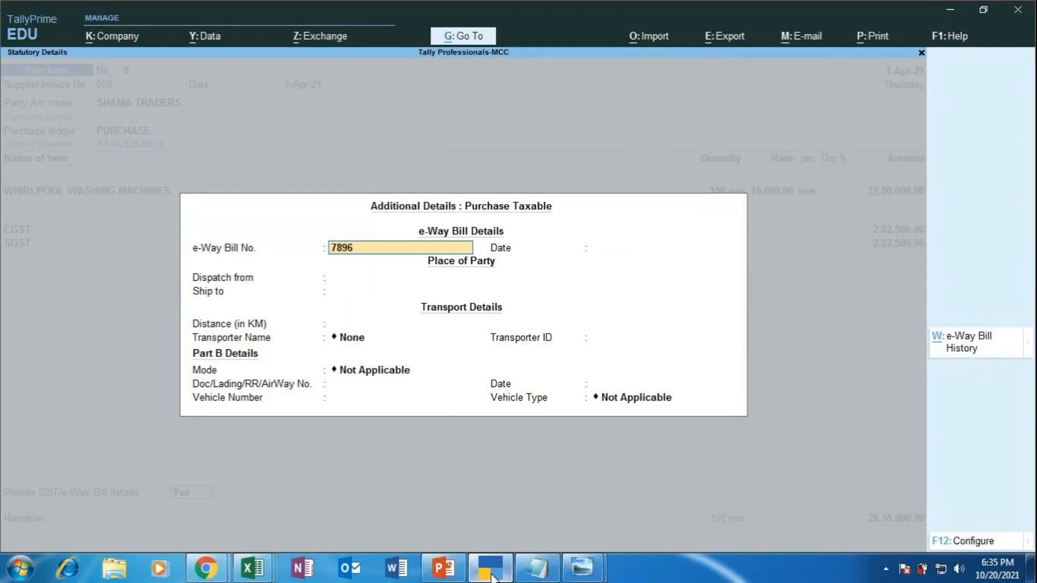
text(54123654)
key(Return)
text(1-4)
key(Return)
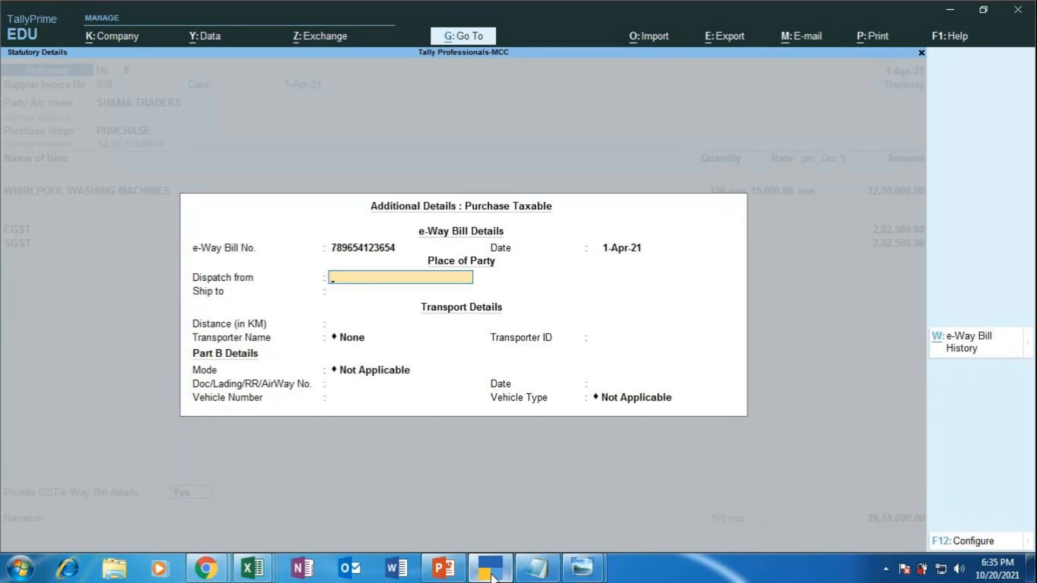
Step: Set dispatch from VIJAYANAGAR [BLORE], ship to JAYANAGAR[BLORE], and distance 7 km
text(VIJAYANAGAR [BLO)
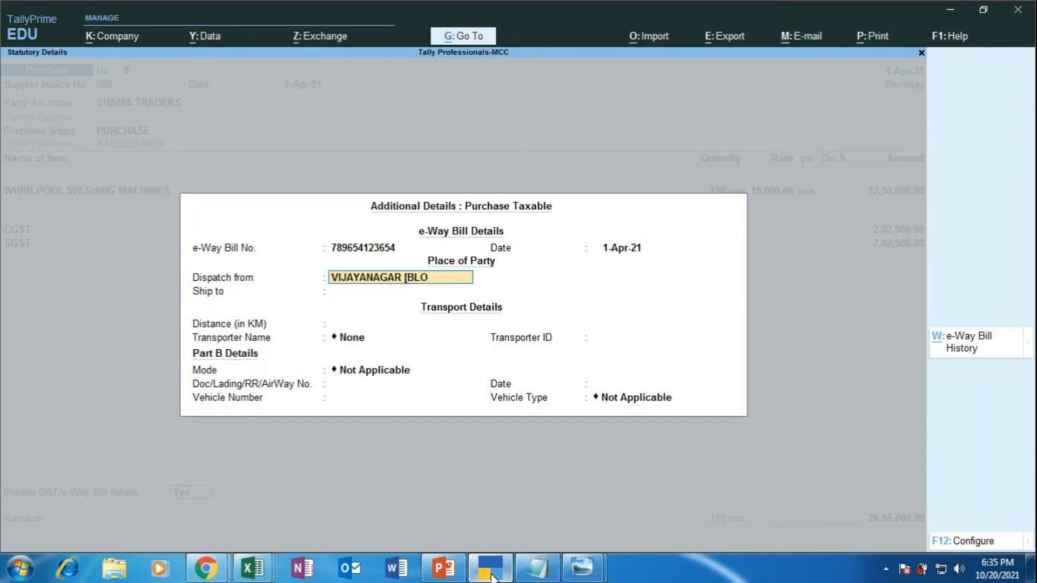
text(RE])
key(Return)
text(JAYANAGAR)
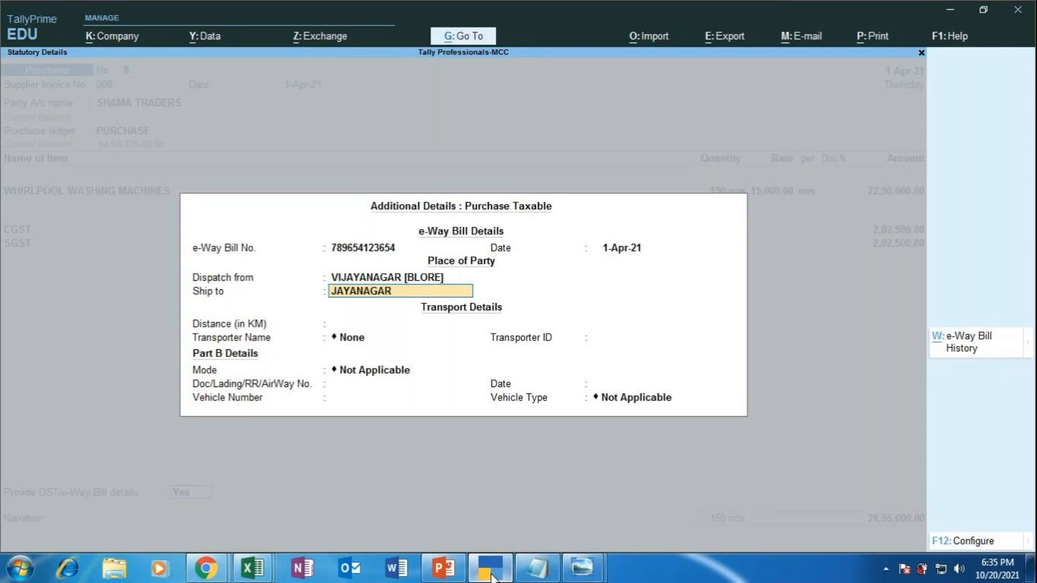
text([BLORE])
key(Return)
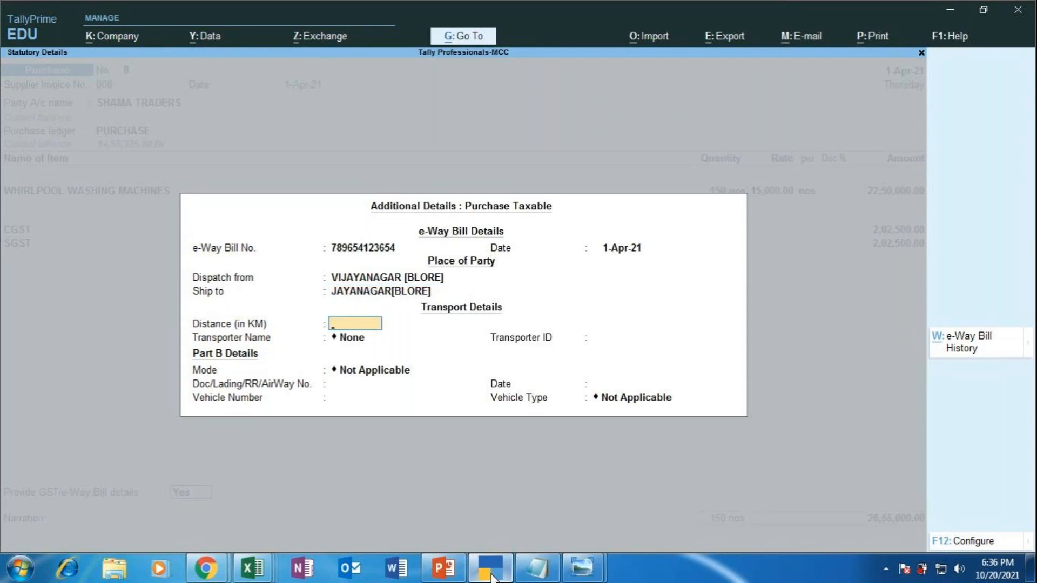
text(7KMS)
key(BackSpace)
key(BackSpace)
key(BackSpace)
key(Return)
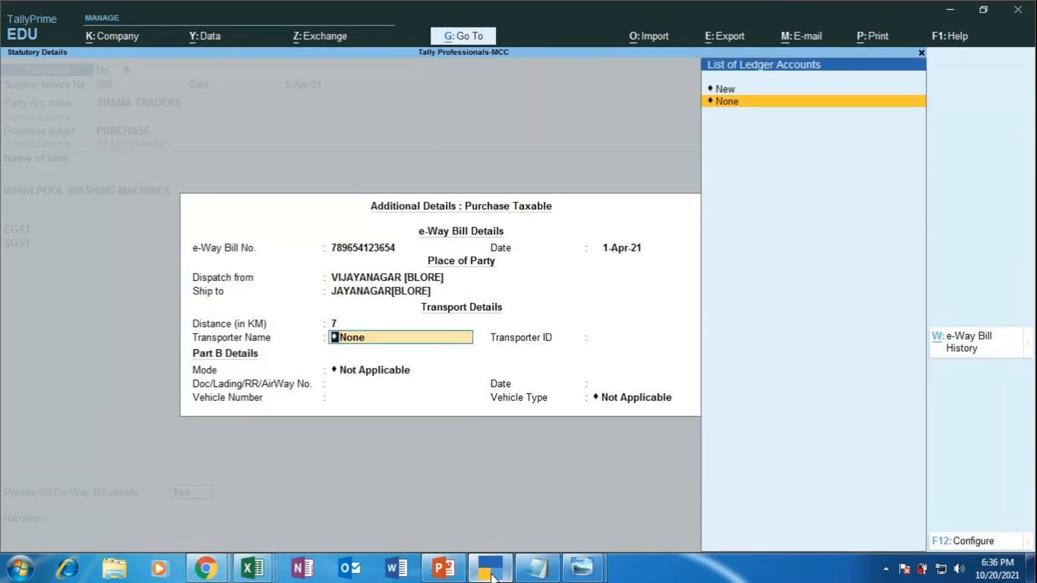
Step: Add new transporter SRL LOGISTICS with its transporter ID
key(Up)
key(Return)
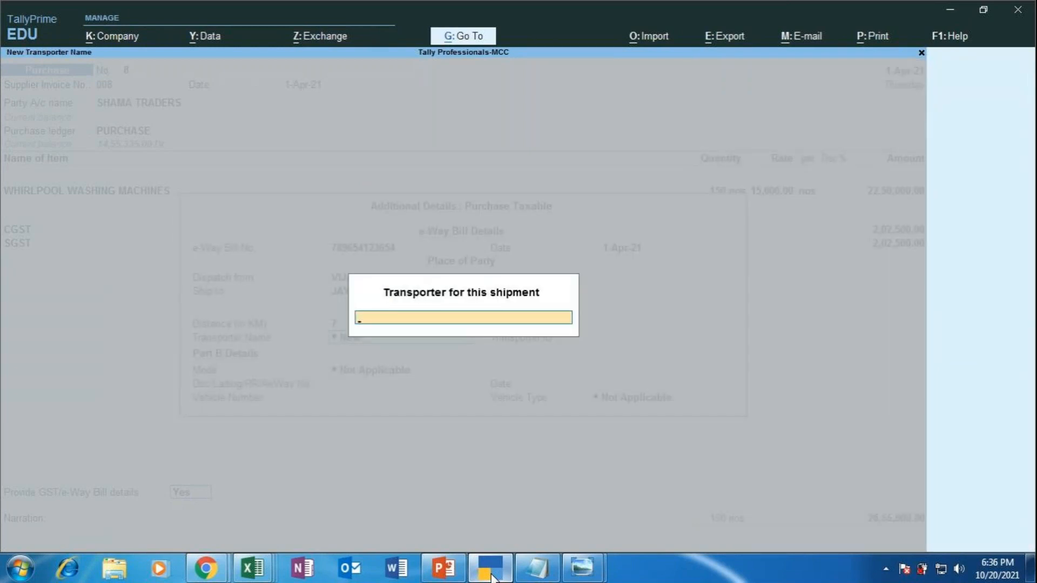
text(SRL LOGISTICS)
key(Return)
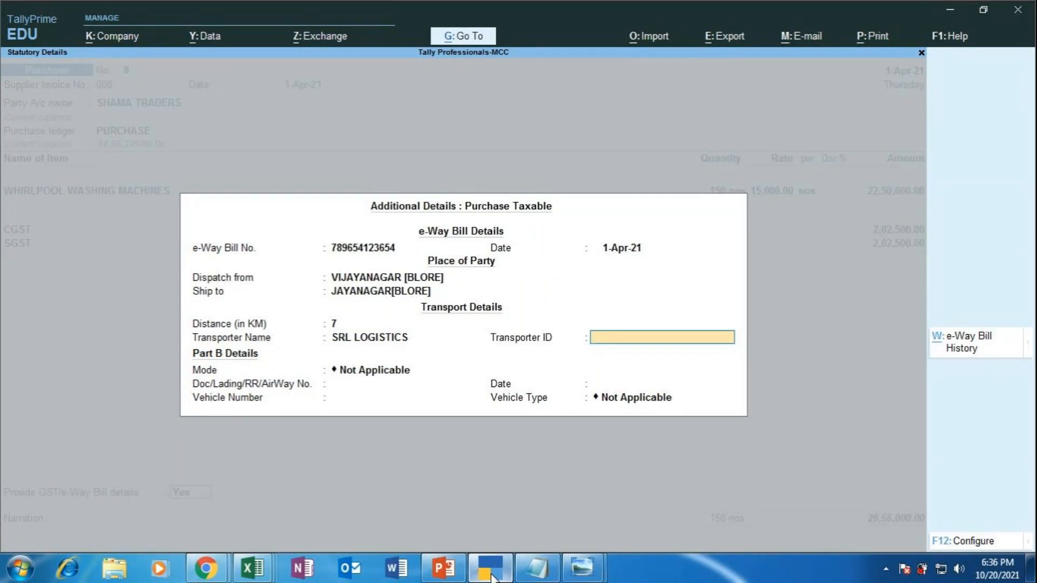
text(635241)
key(Return)
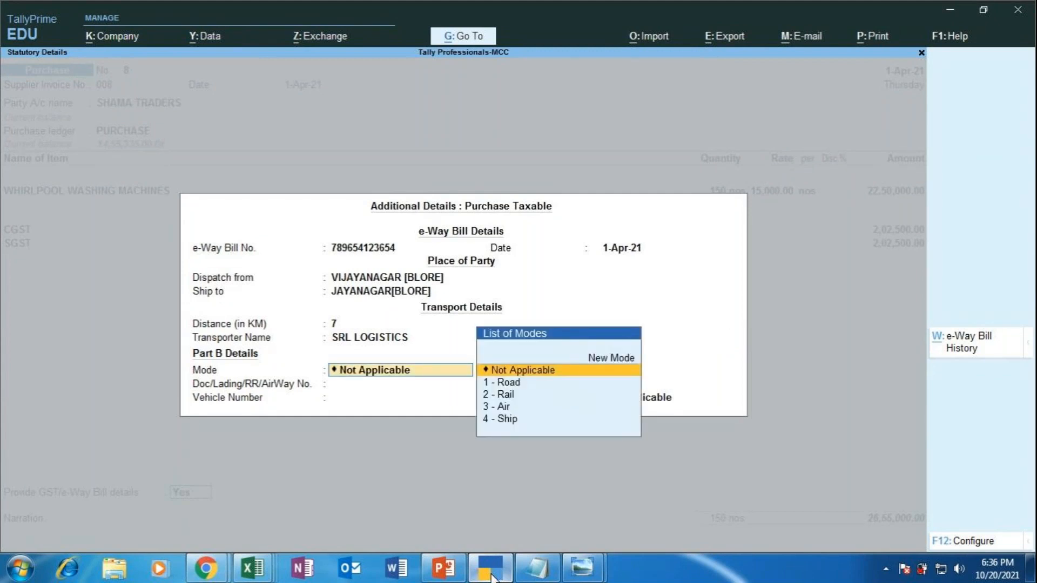
Step: Set the transport mode to 1 - Road and the vehicle type to R - Regular
key(Down)
key(Return)
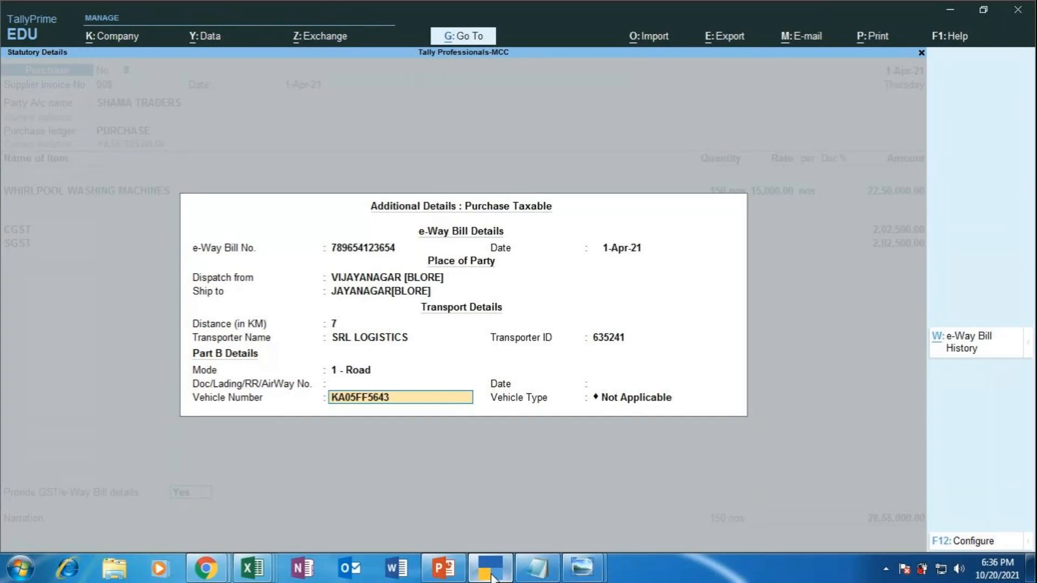
key(Return)
key(Return)
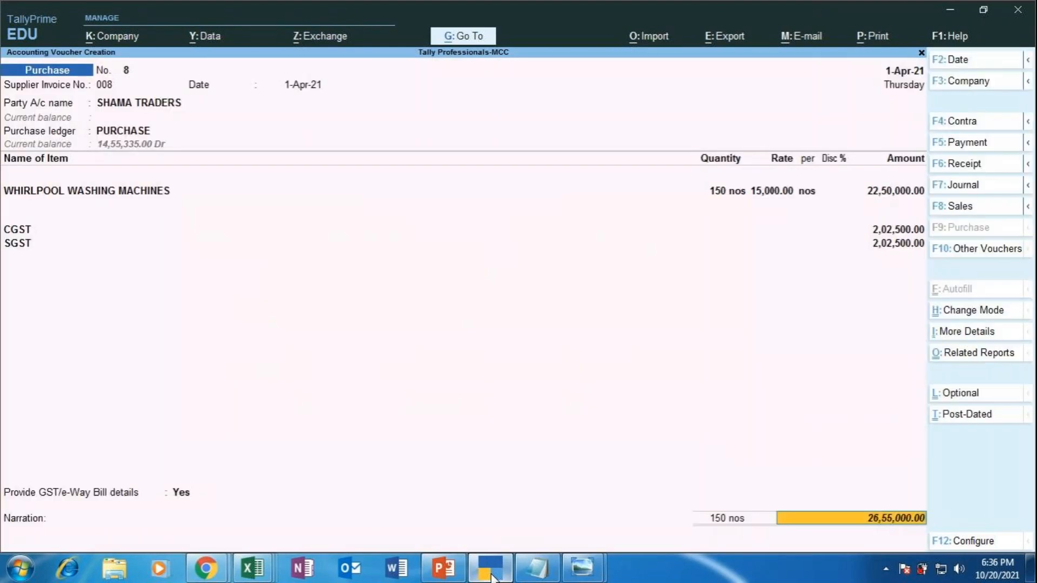
key(Return)
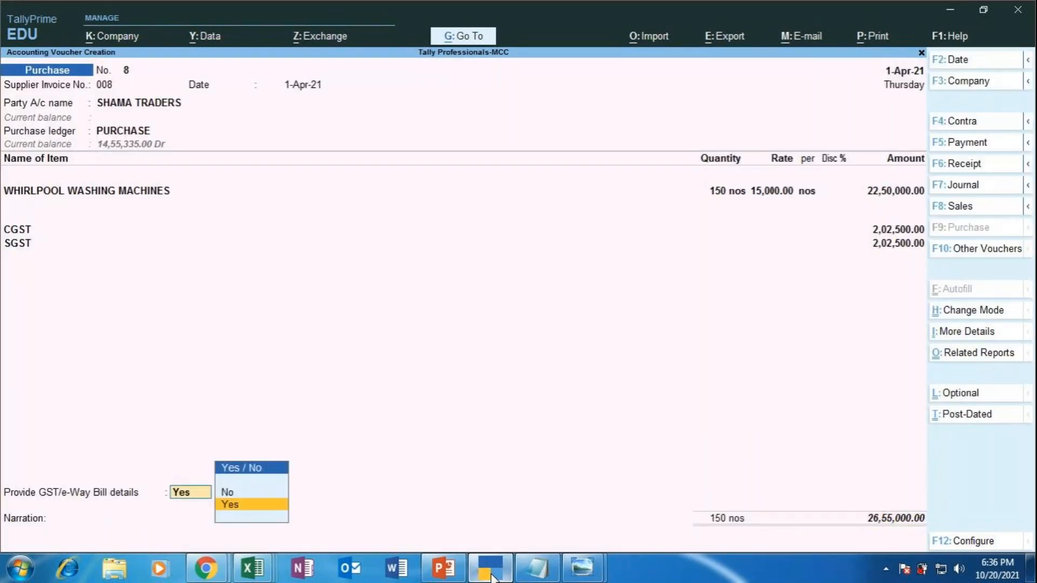
key(Return)
key(Return)
key(Return)
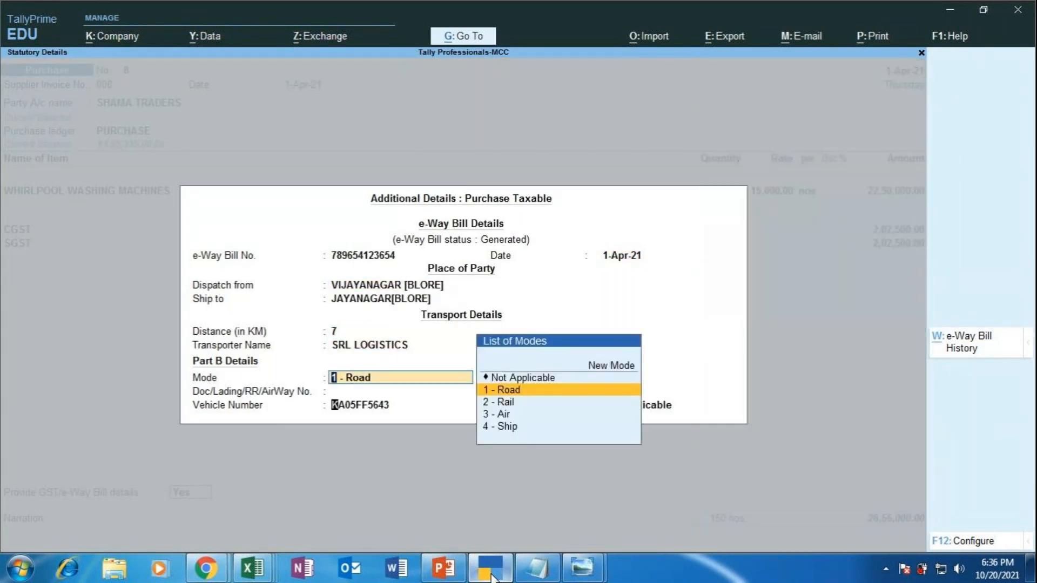
key(Return)
key(Return)
key(Return)
key(Down)
key(Down)
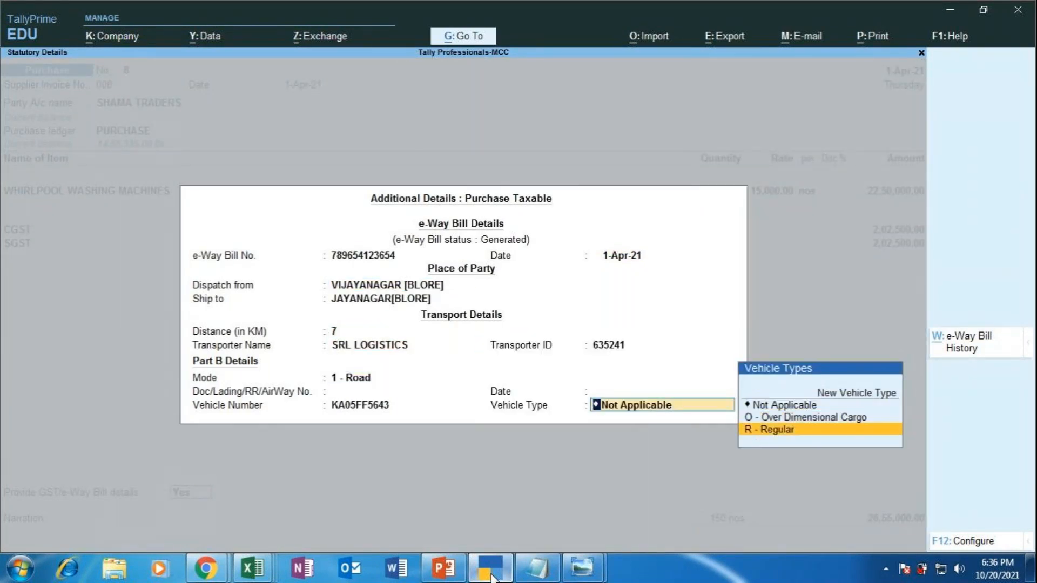
key(Return)
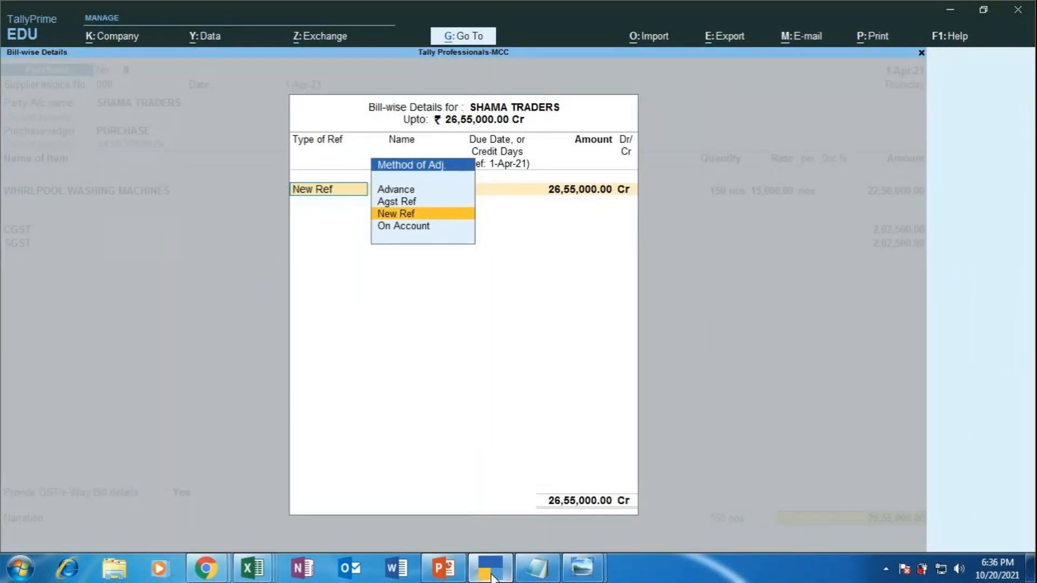
Step: Create New Ref SHAMA TRADERS with 60 days credit for 26,55,000.00 Cr
key(Return)
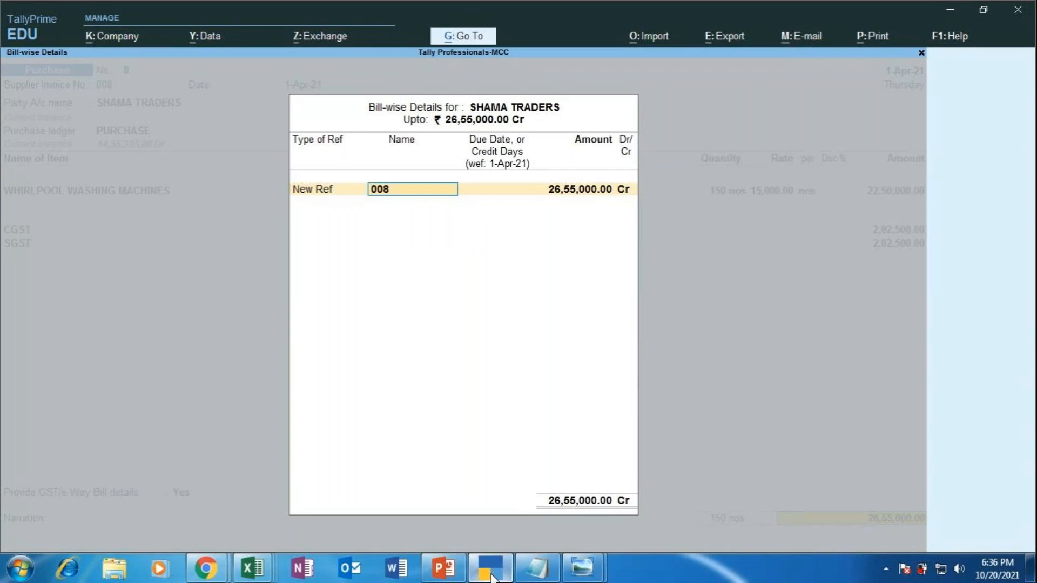
text(SHAMA TRADERS)
key(Return)
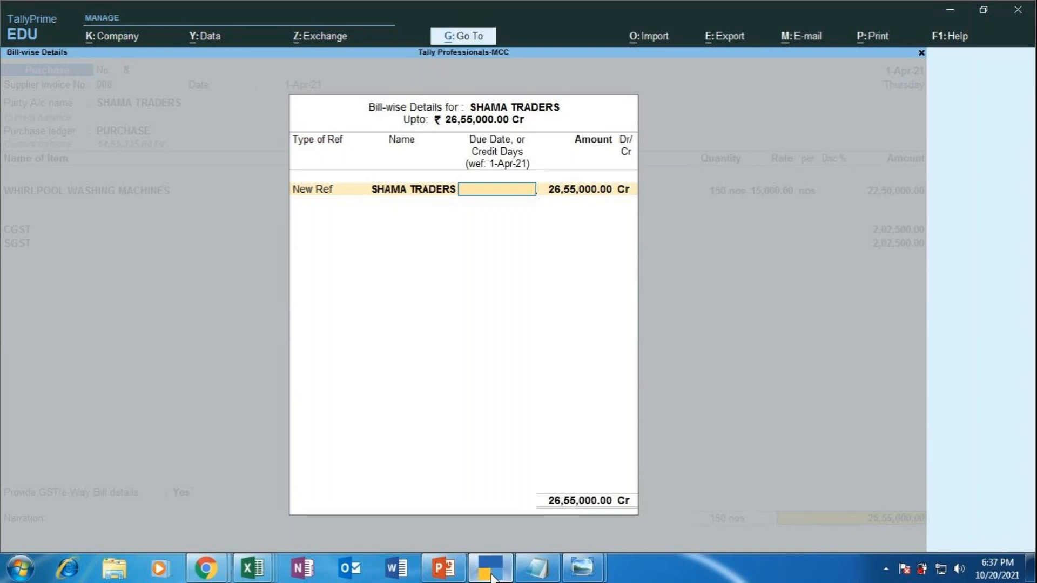
text(60)
key(Return)
key(Return)
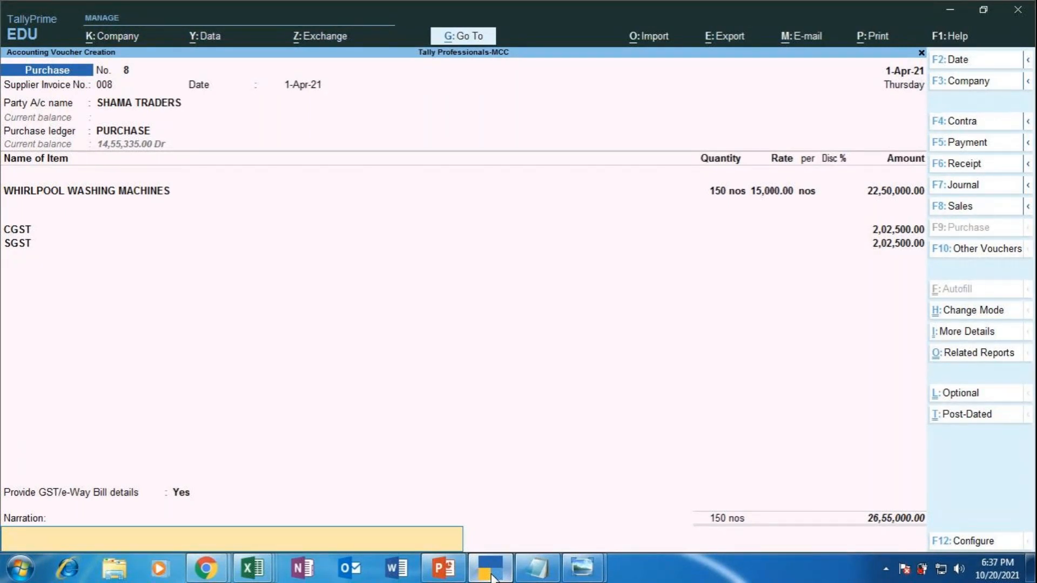
Step: Enter narration 'BEING WHIRLPOOL WASHING MACHINES PURCHASED ON CREDIT SUBJECT TO GST @ 18%'
text(BEING WHIRLPOOL W)
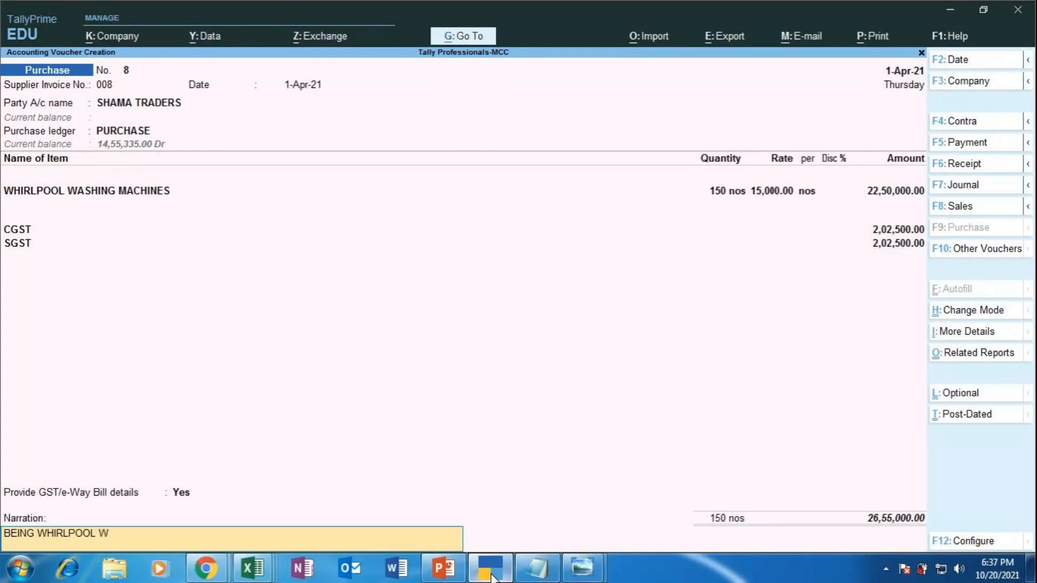
text(ASHING MACHINES)
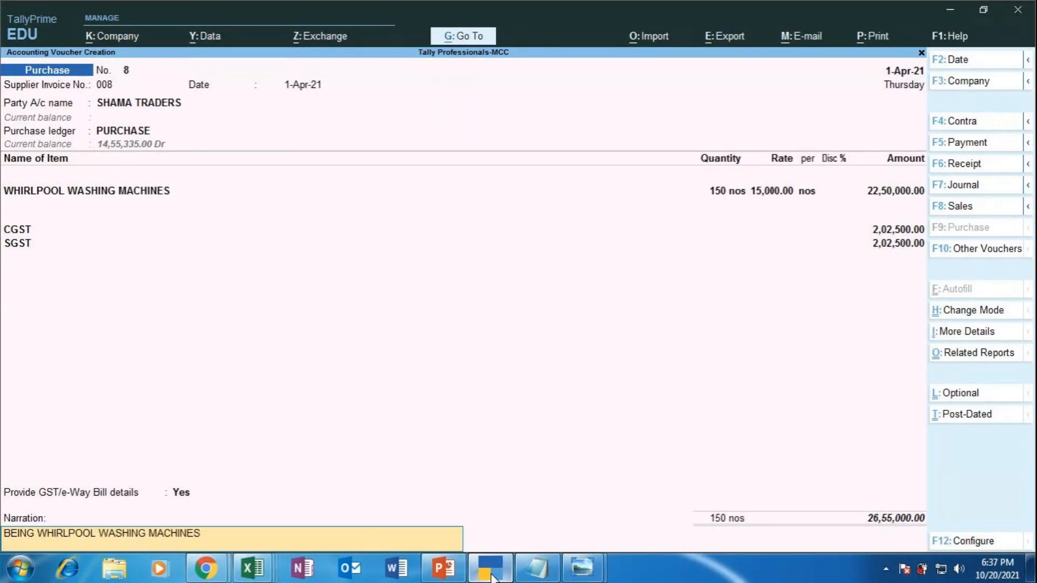
text( PURCHASED O)
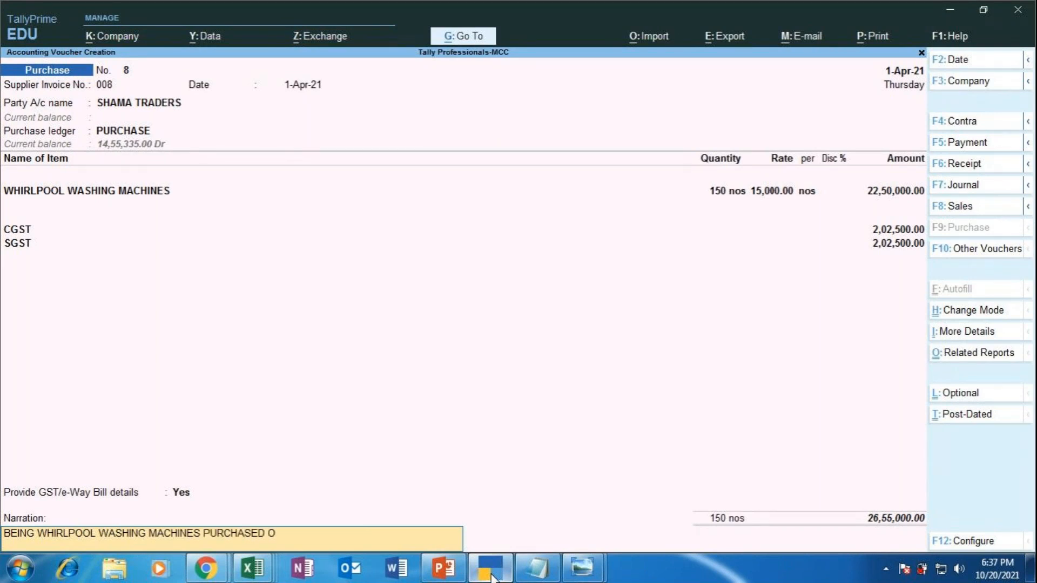
text(N CREDIT SUBJE)
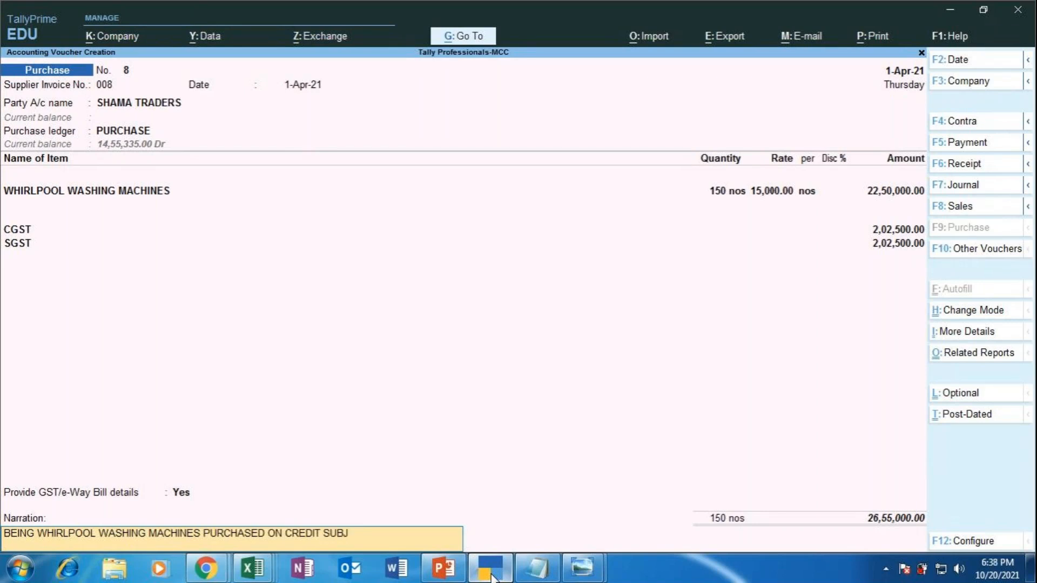
text(CT TO GST @ 18%)
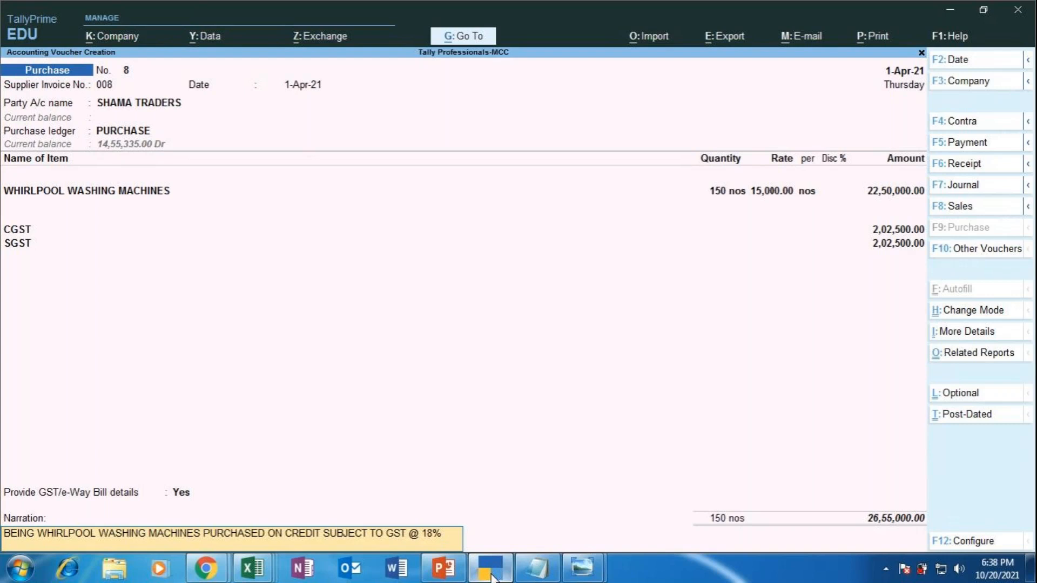
click(204, 567)
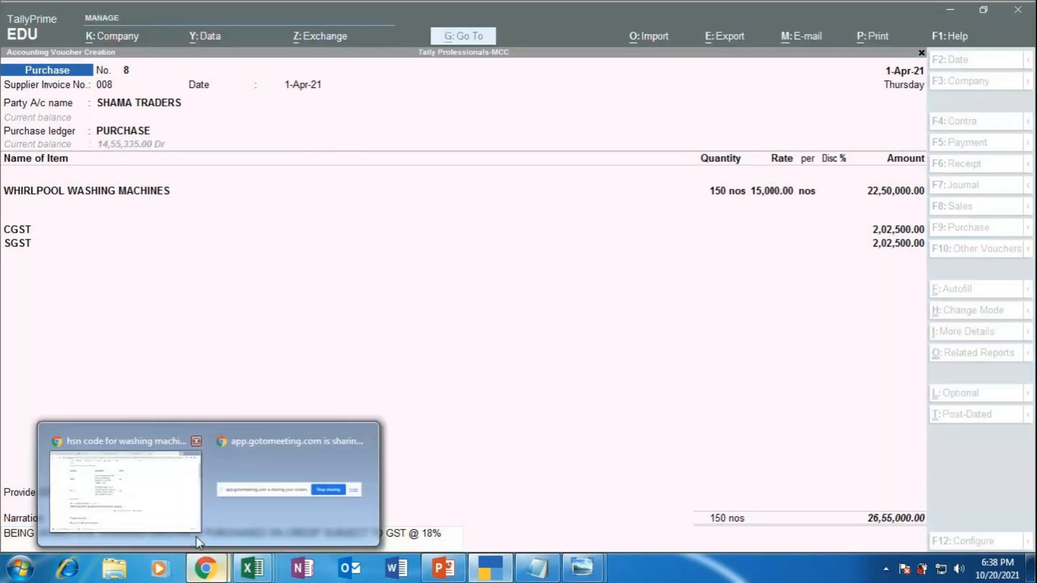
click(160, 488)
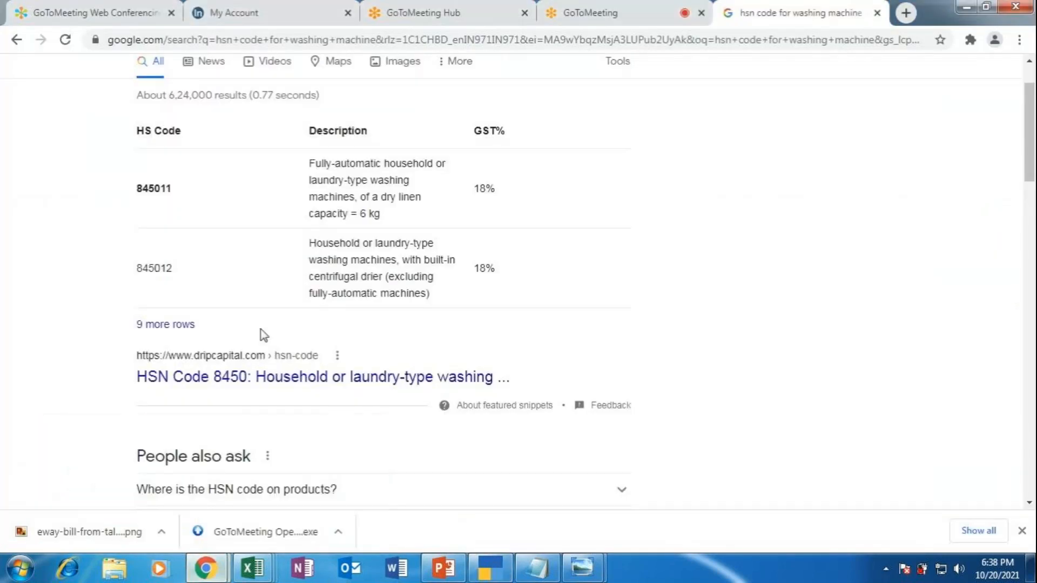
click(639, 6)
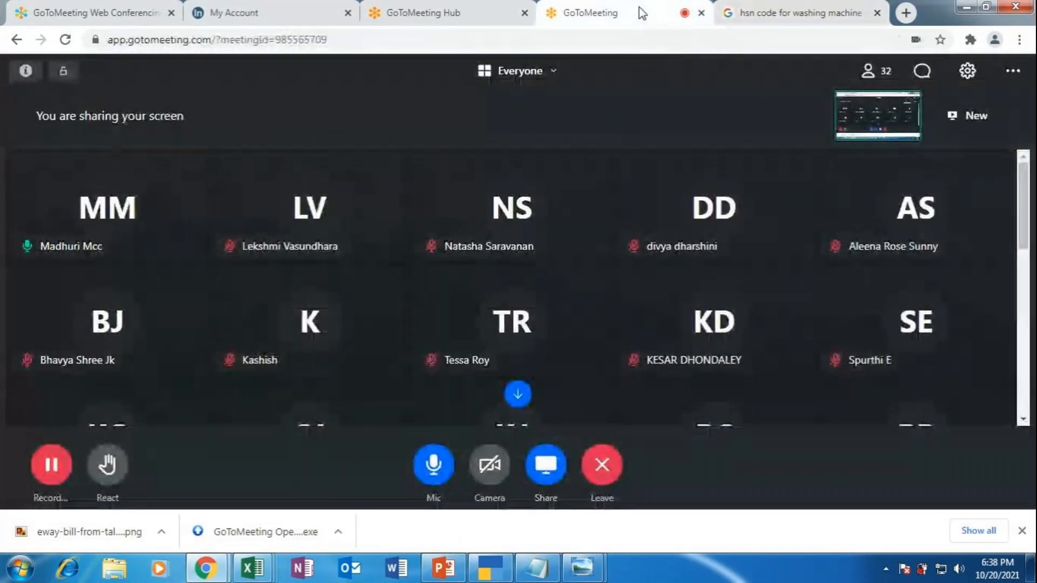
click(820, 16)
click(490, 567)
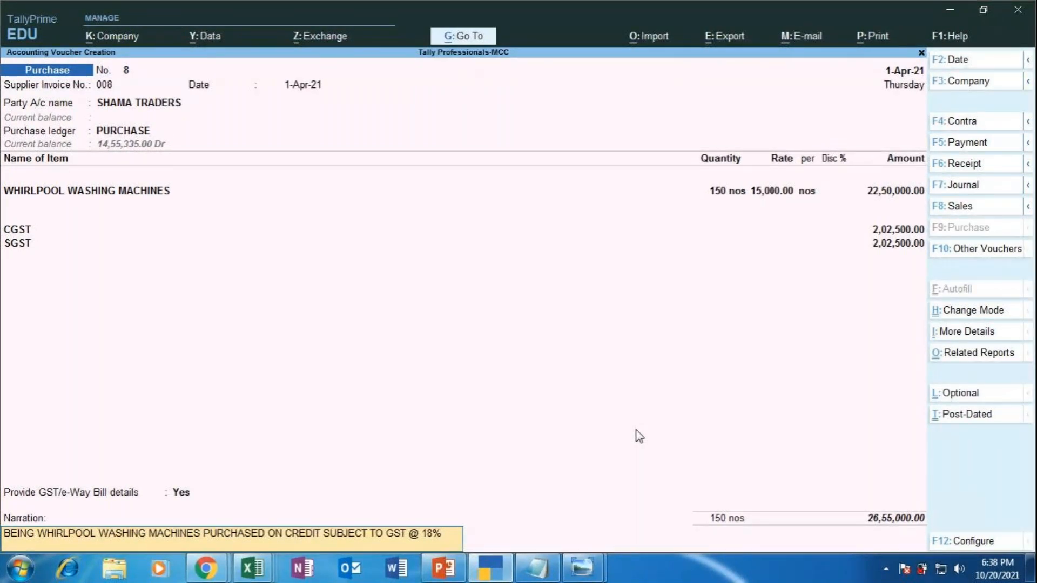
Step: Save purchase voucher 8 and switch to a new Debit Note with Ctrl+F5
key(Return)
key(Return)
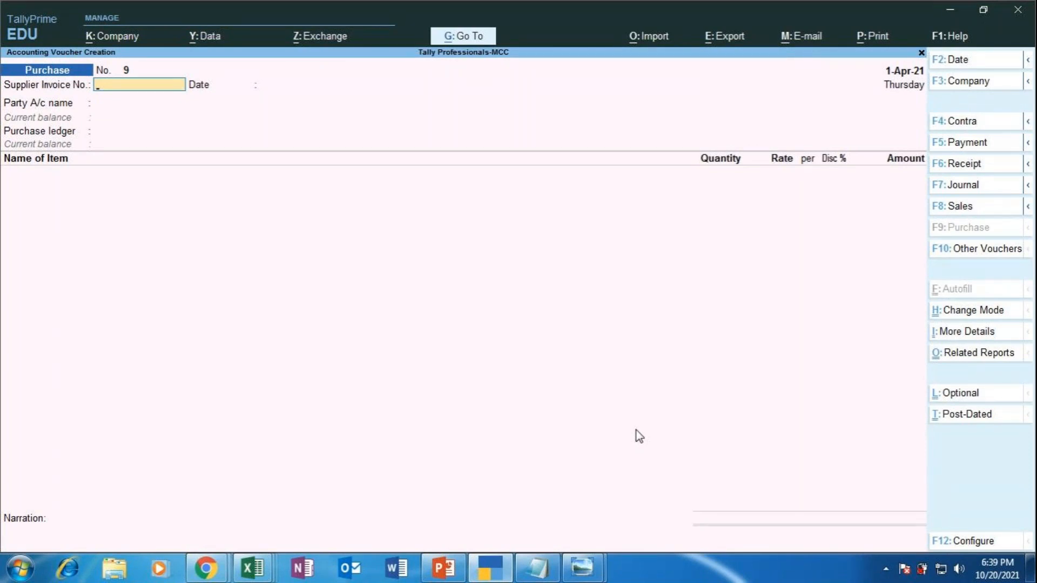
key(ctrl)
key(ctrl+F5)
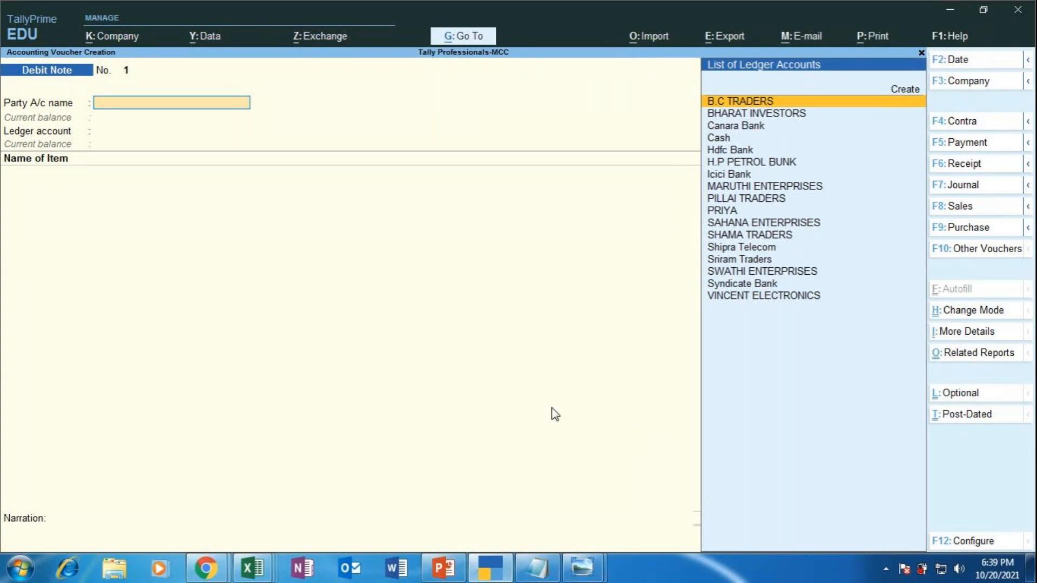
Step: Back in TallyPrime, select SHAMA TRADERS as the debit note's party ledger
click(205, 567)
click(158, 508)
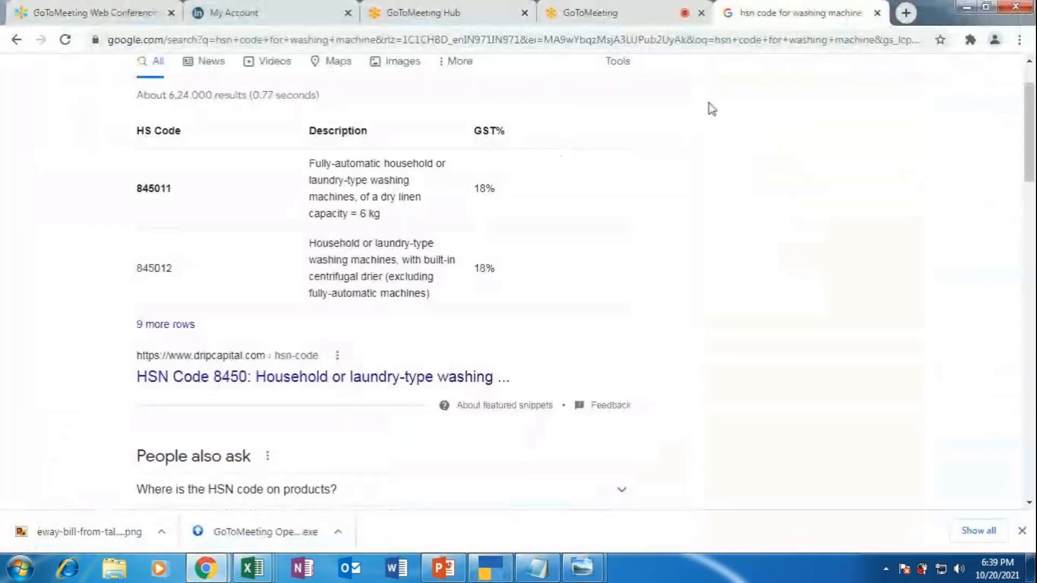
click(613, 12)
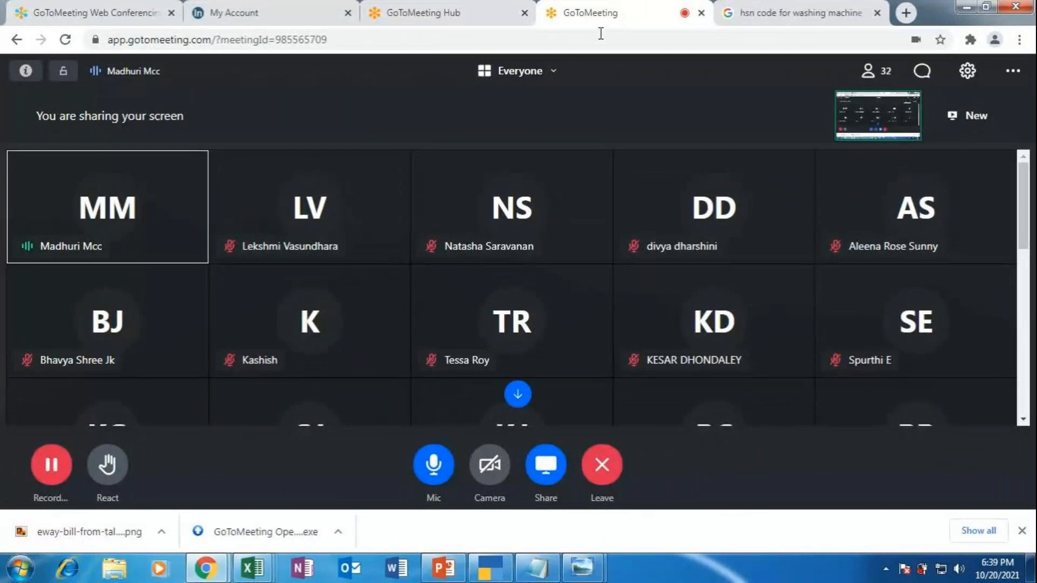
click(492, 567)
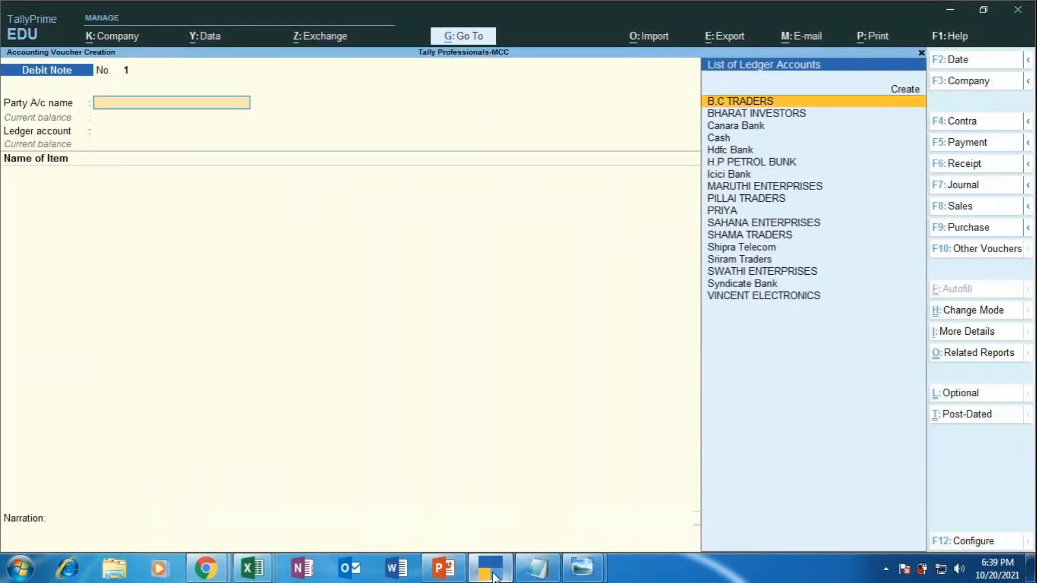
key(Down)
key(Down)
key(Down)
key(Down)
key(Down)
key(Down)
key(Down)
key(Down)
key(Down)
key(Down)
key(Down)
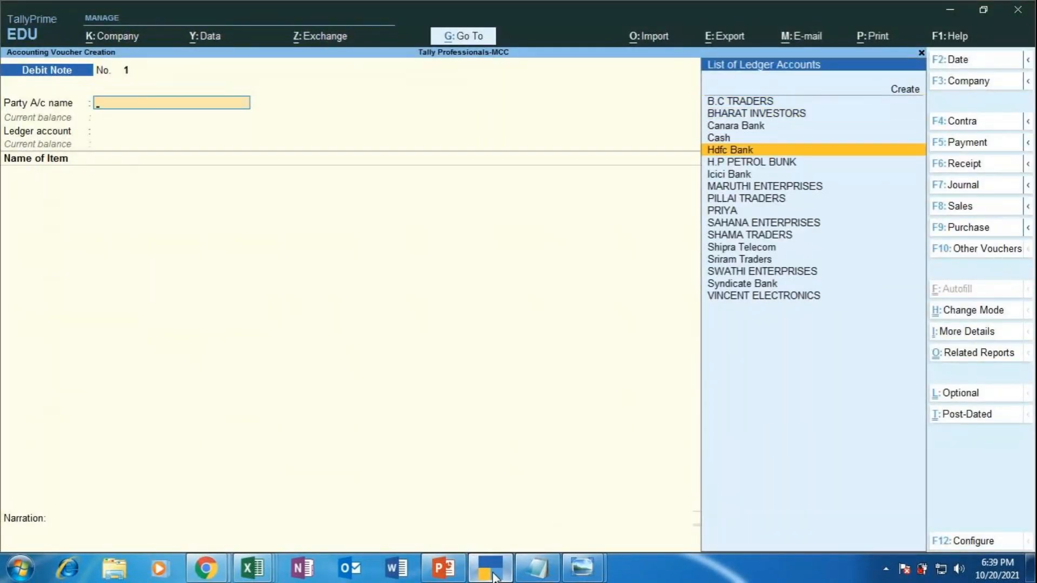
key(Return)
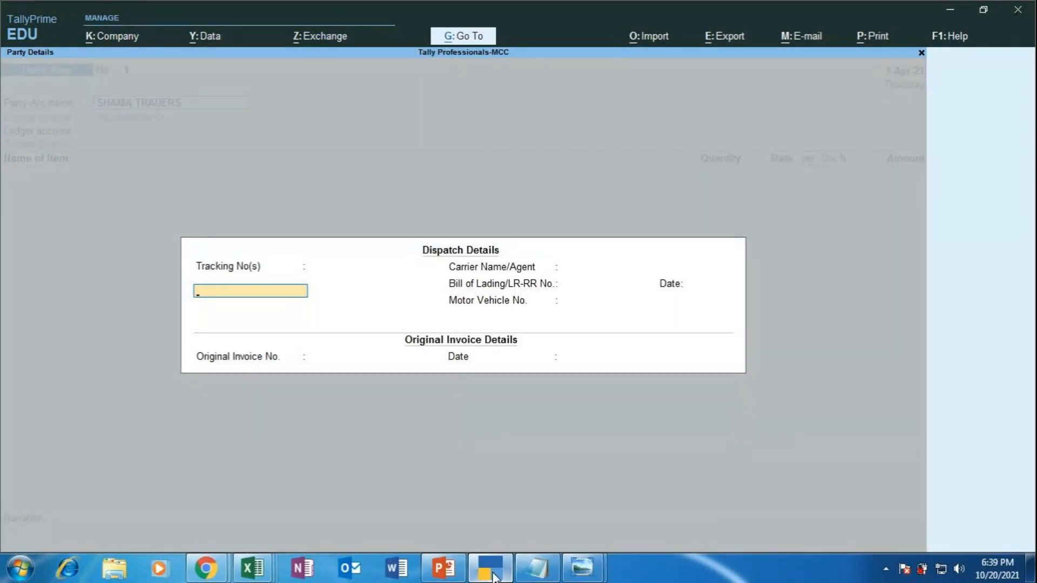
Step: Enter SRL LOGISTICS as Carrier Name/Agent, leaving tracking, lading and vehicle fields blank
key(Return)
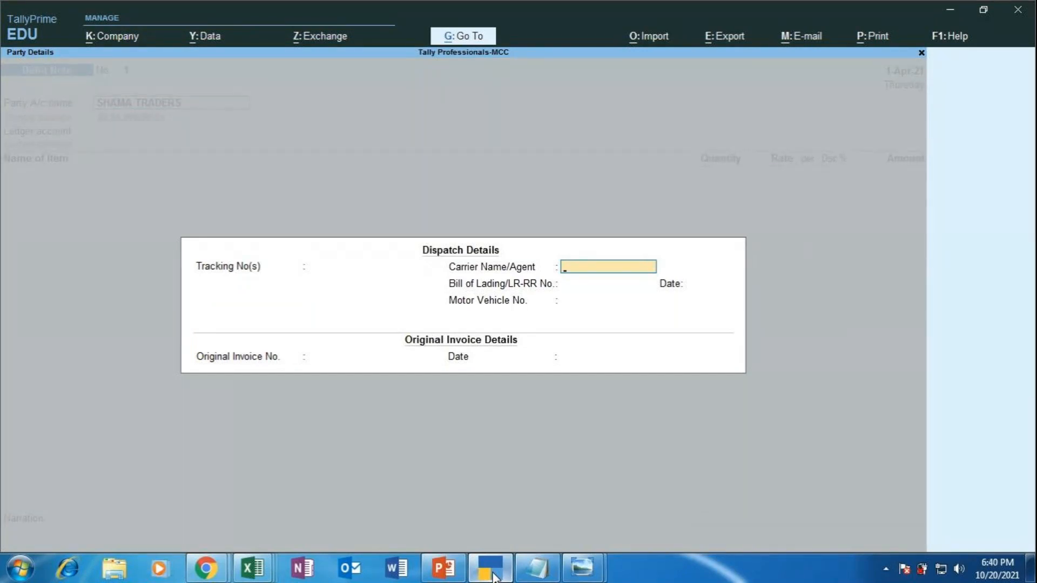
text(SRL LOGISTICS)
key(Return)
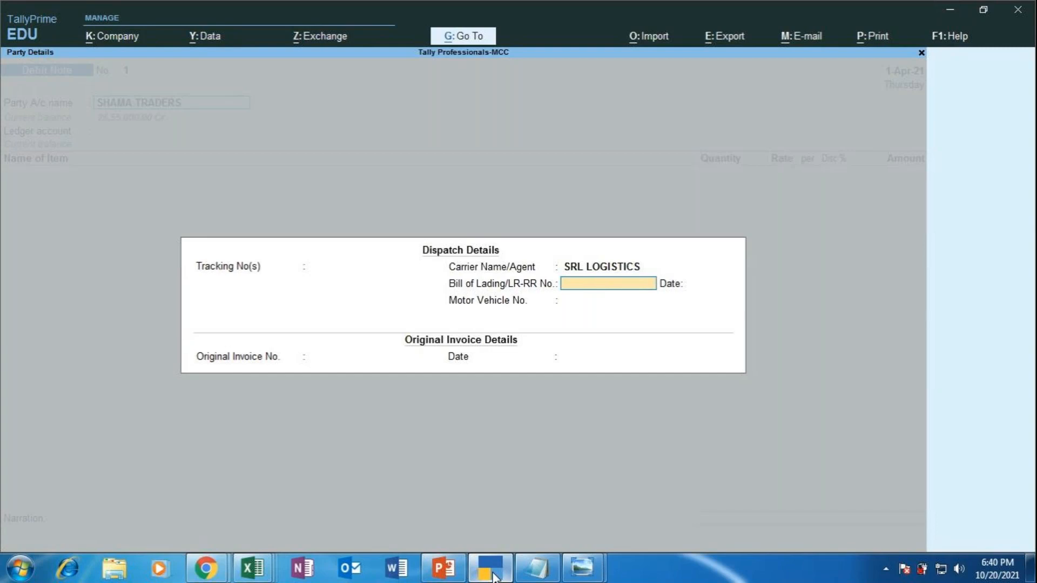
key(Return)
key(Return)
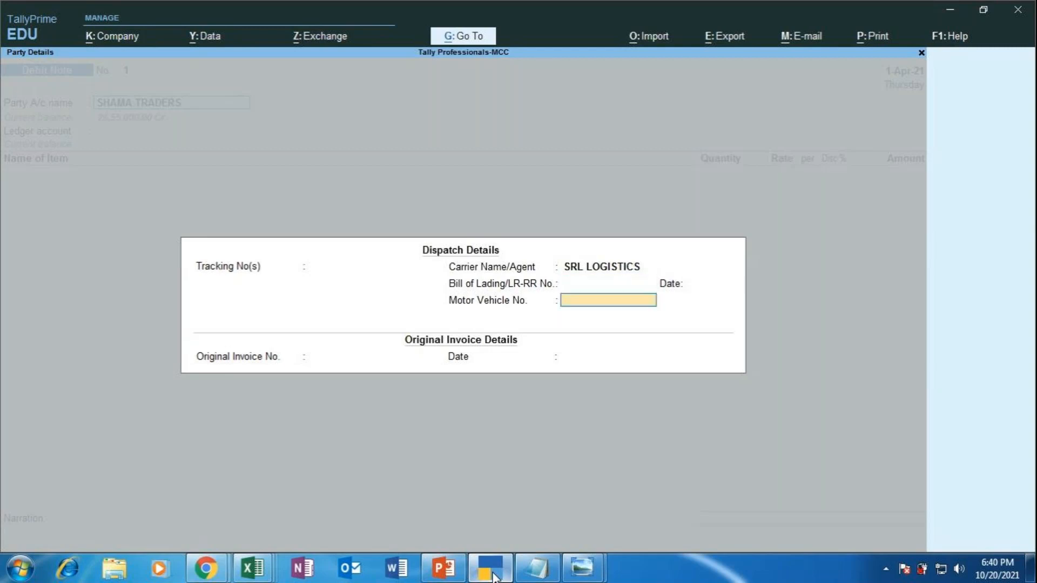
key(Return)
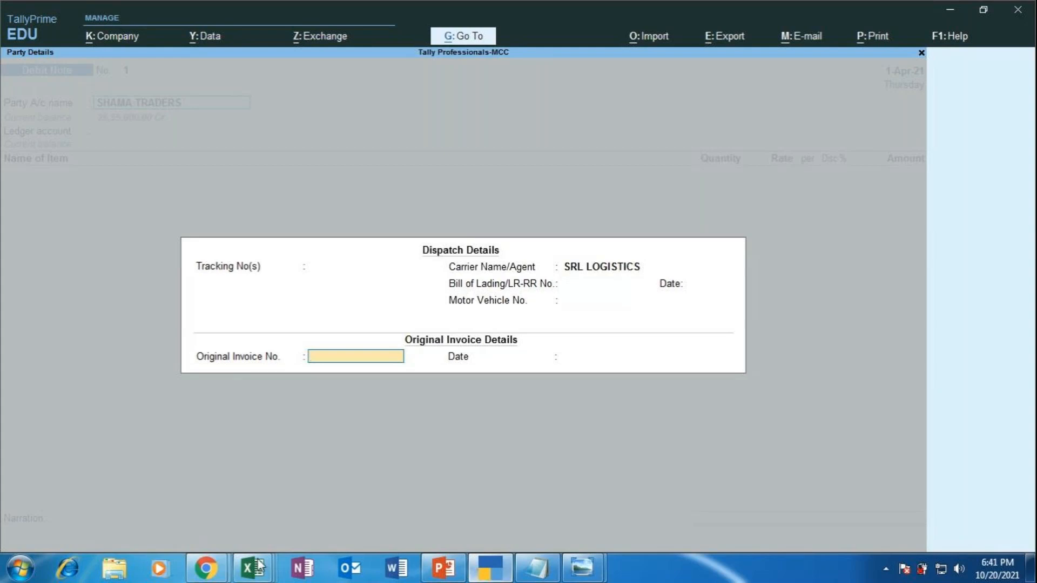
click(206, 568)
click(157, 483)
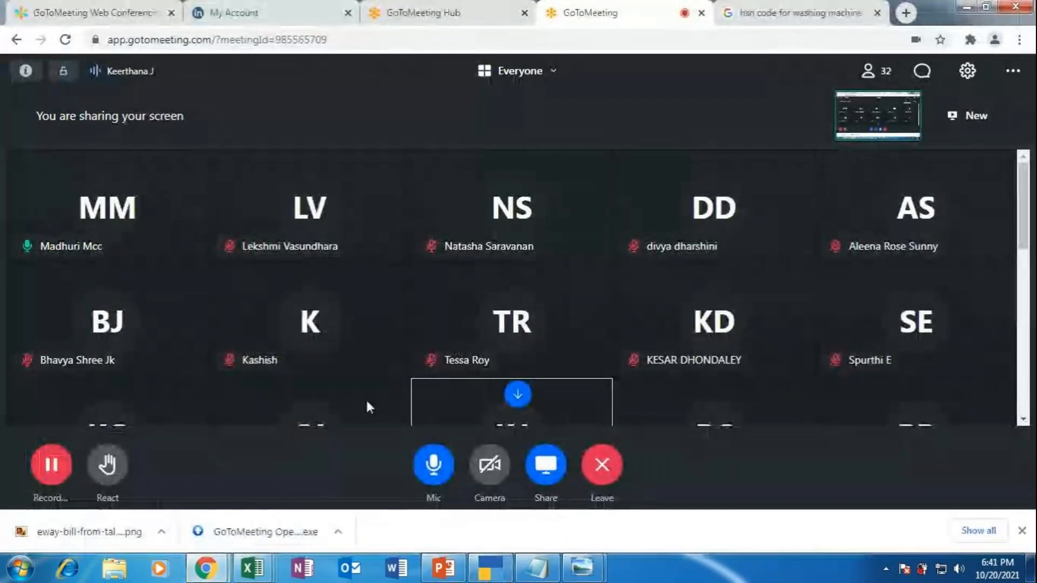
scroll(637, 287, down, 4)
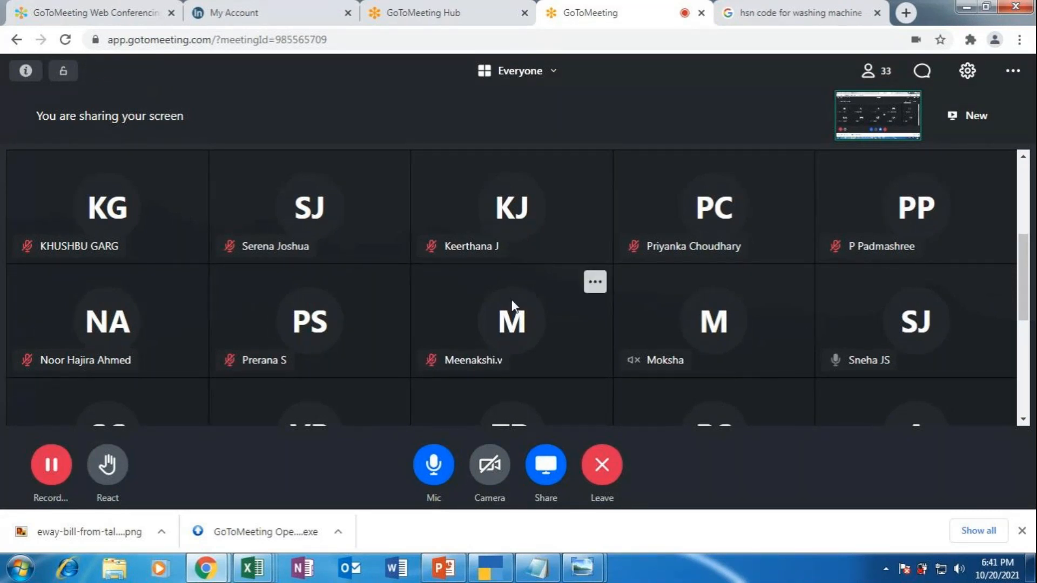
click(490, 566)
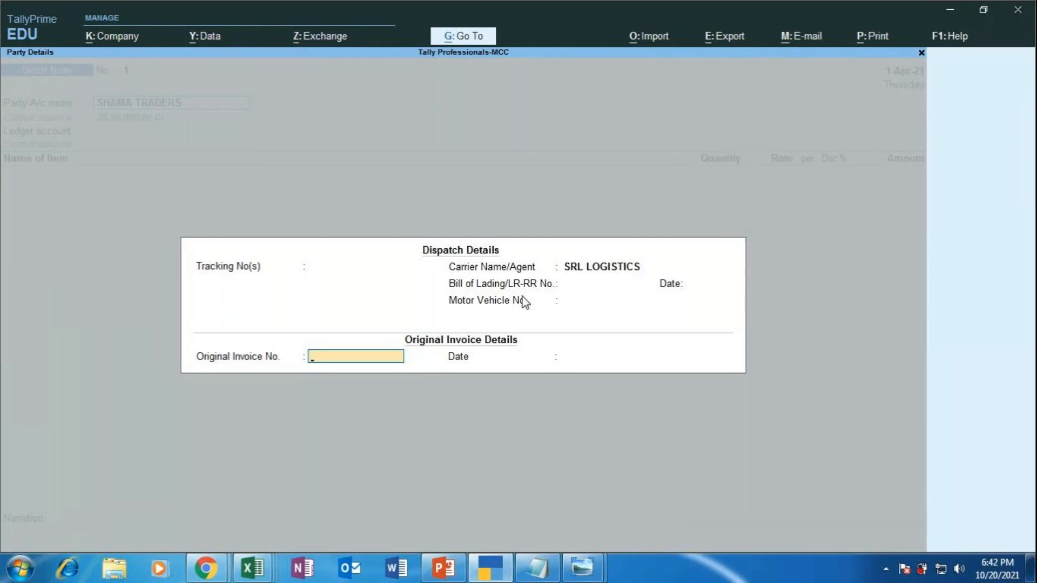
Step: Cite original invoice 008, keep Karnataka as place of supply, and select the PURCHASE ledger
text(008)
key(Return)
key(Return)
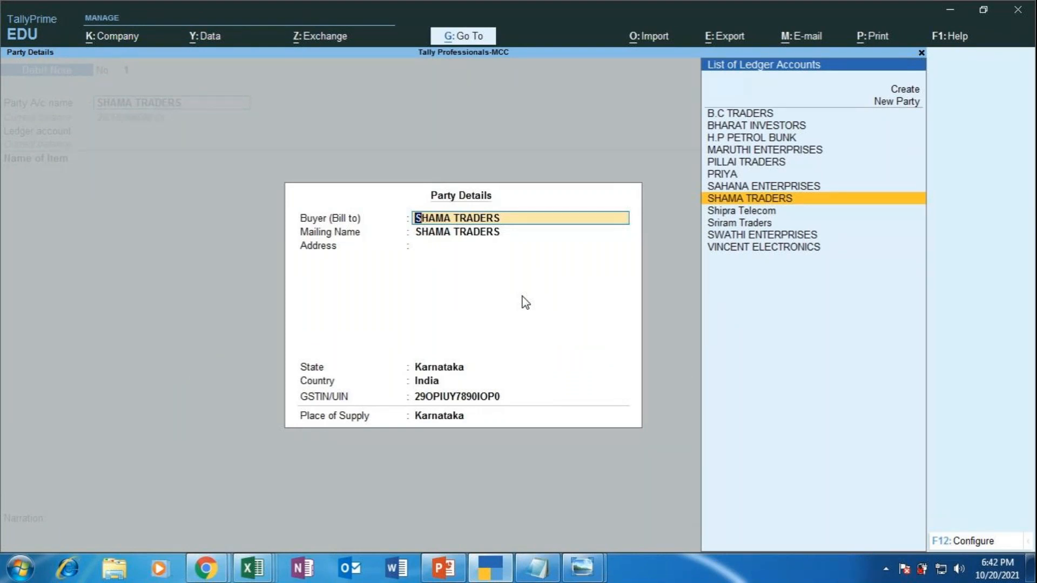
key(Return)
key(Return)
key(Return)
key(Return)
key(Return)
key(Return)
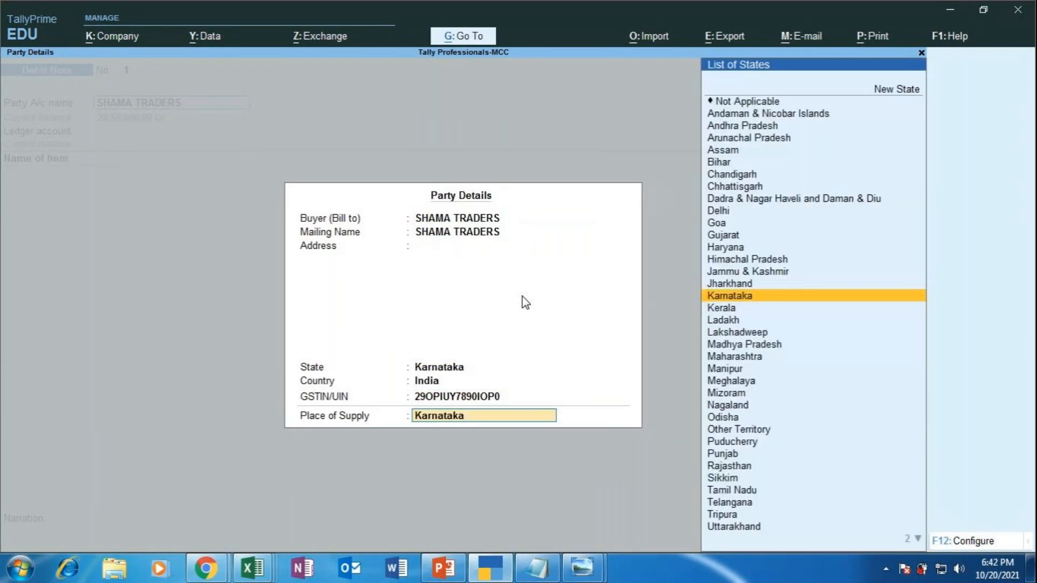
key(Return)
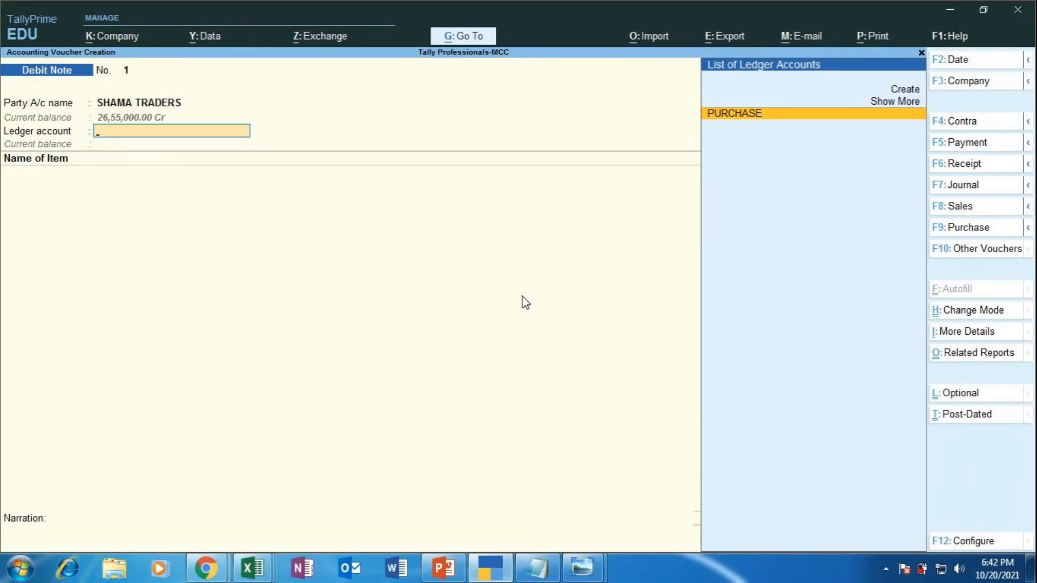
key(Return)
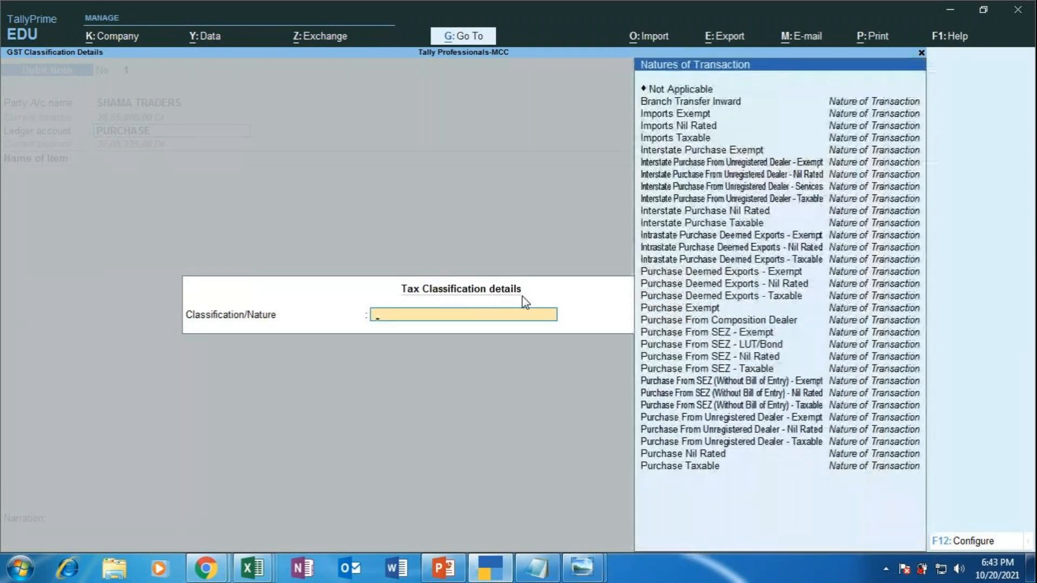
Step: Set the debit note's nature of transaction to Purchase Taxable
key(Down)
key(Down)
key(Down)
key(Down)
key(Down)
key(Down)
key(Down)
key(Down)
key(Down)
key(Down)
key(Down)
key(Down)
key(Down)
key(Down)
key(Down)
key(Down)
key(Down)
key(Down)
key(Down)
key(Down)
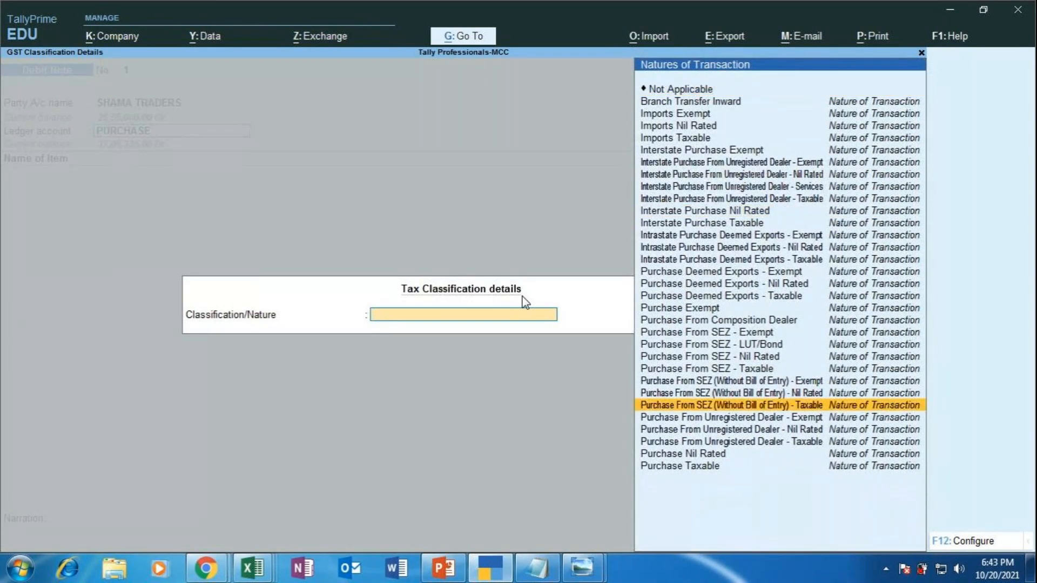
key(Down)
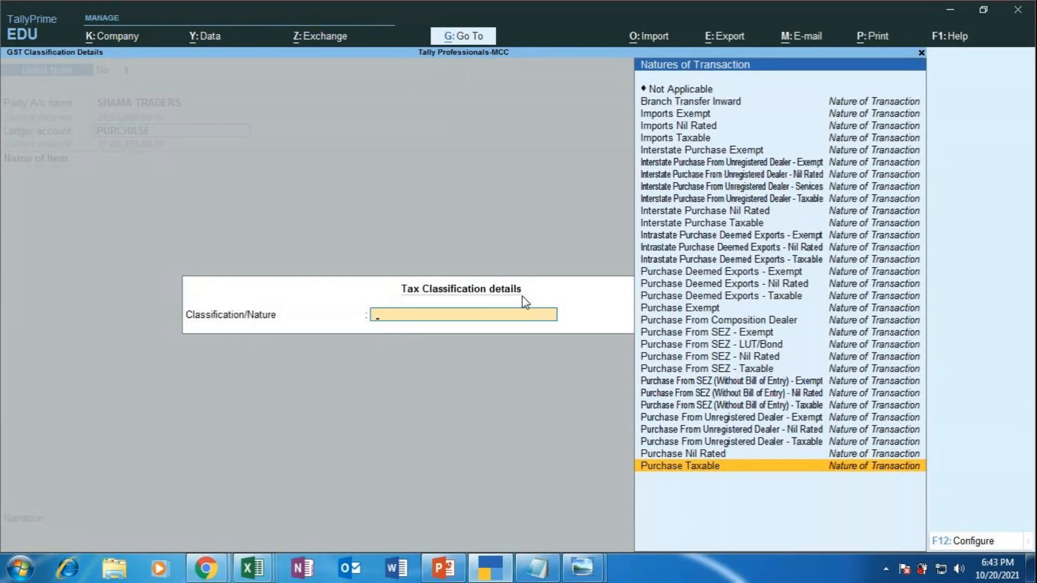
key(Return)
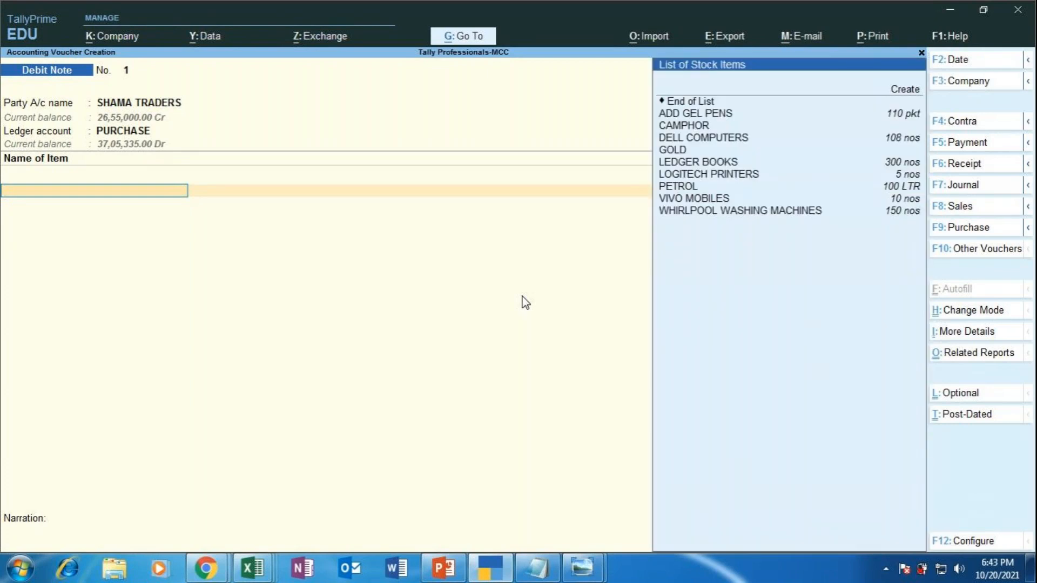
Step: Add 50 nos of WHIRLPOOL WASHING MACHINES from GODOWN 3 at 15,000.00, totalling 7,50,000.00
key(Down)
key(Down)
key(Down)
key(Down)
key(Down)
key(Down)
key(Down)
key(Down)
key(Down)
key(Down)
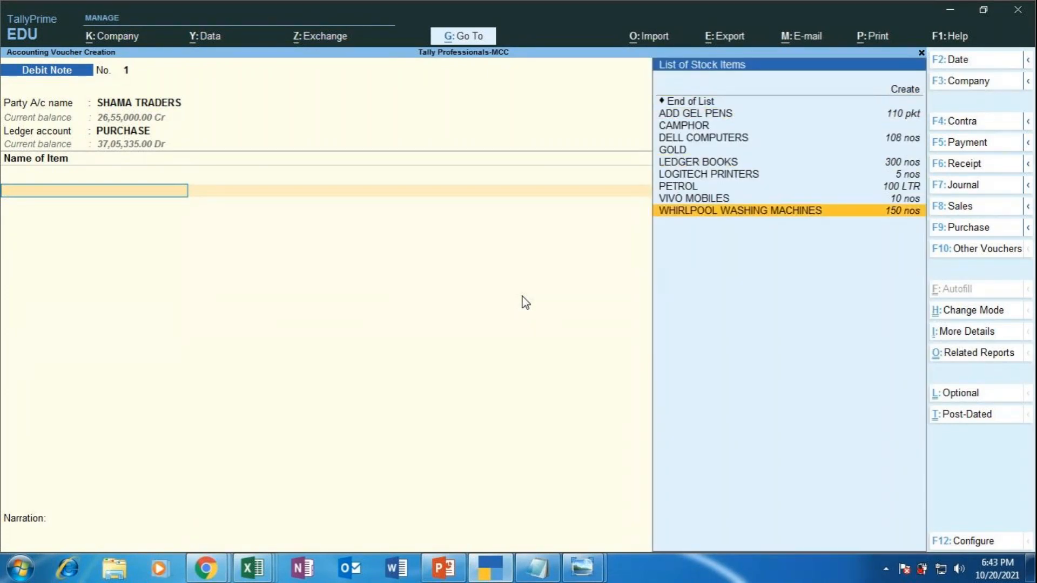
key(Return)
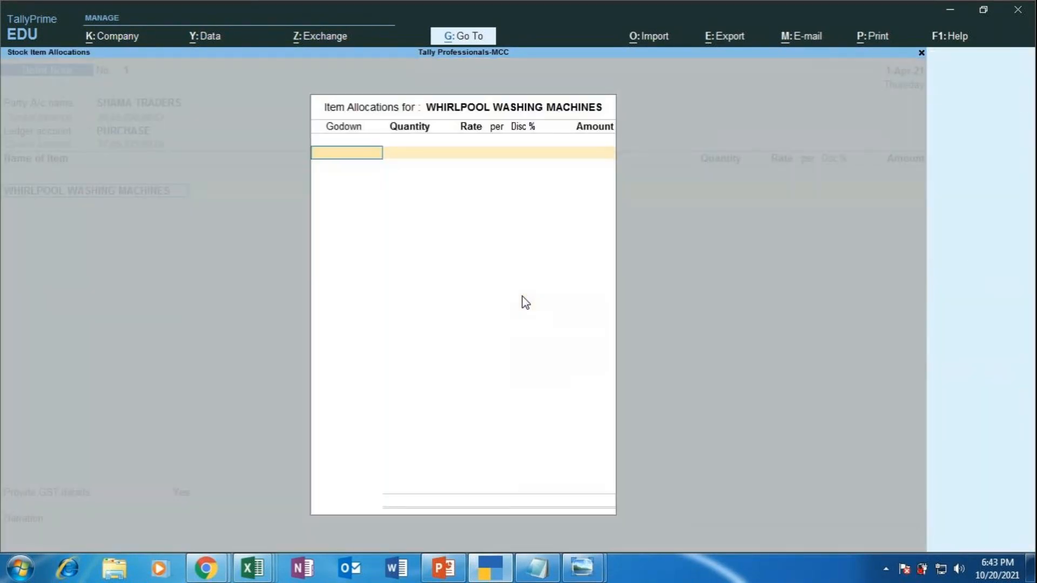
key(Down)
key(Down)
key(Down)
key(Down)
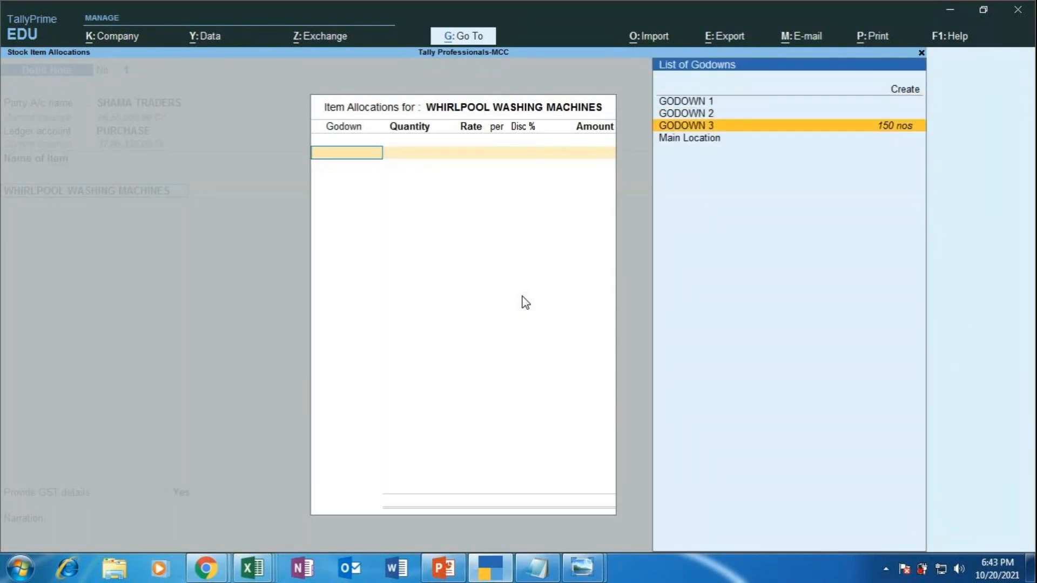
key(Return)
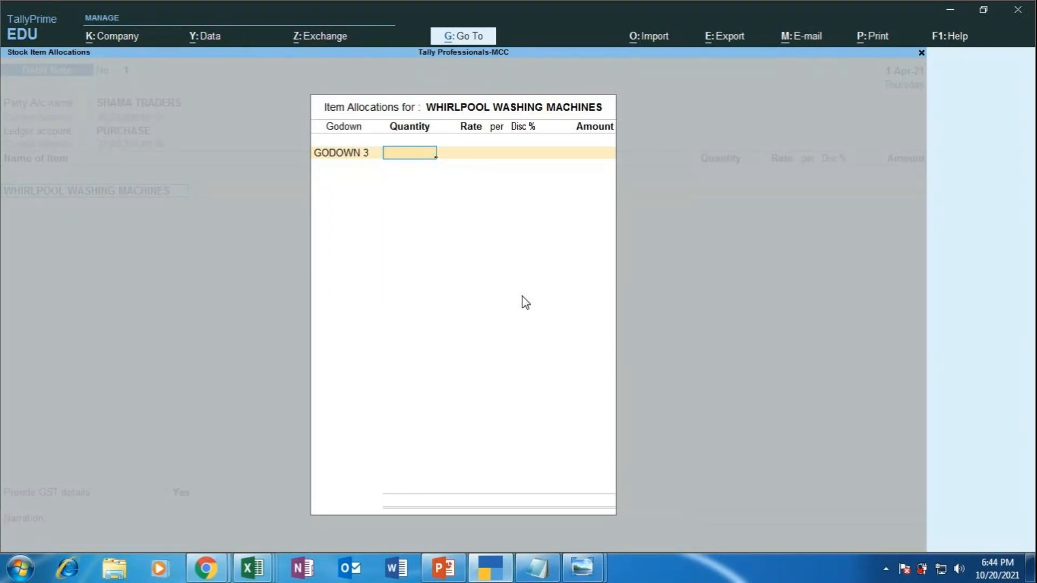
text(50)
key(Return)
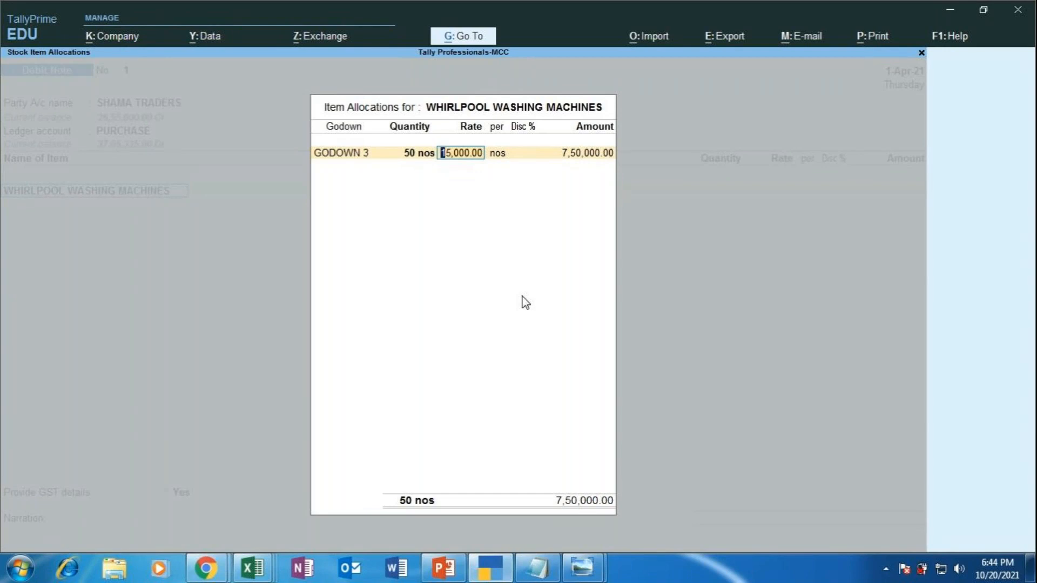
key(Return)
key(Return)
key(Return)
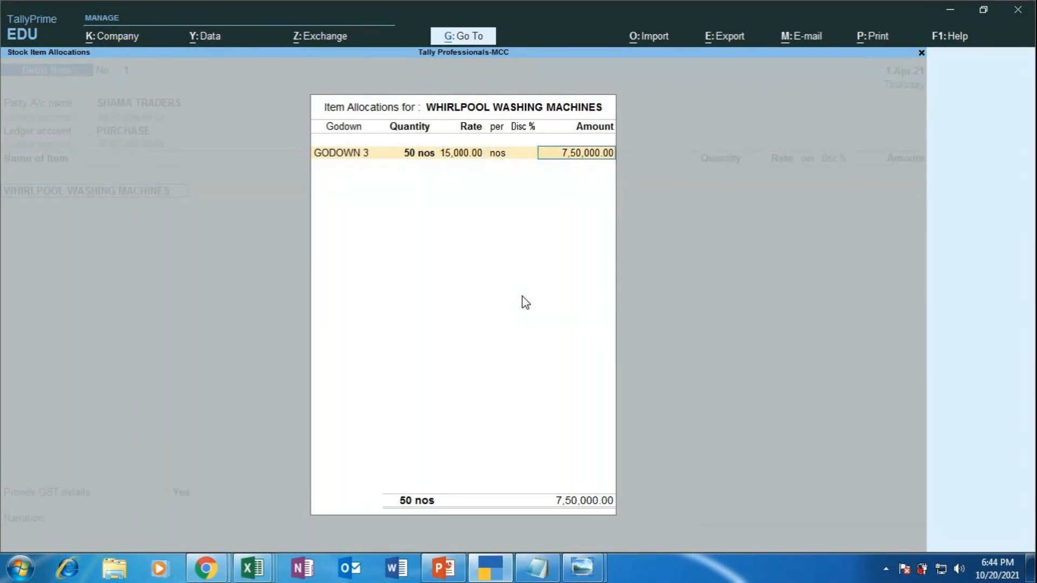
key(Return)
key(Return)
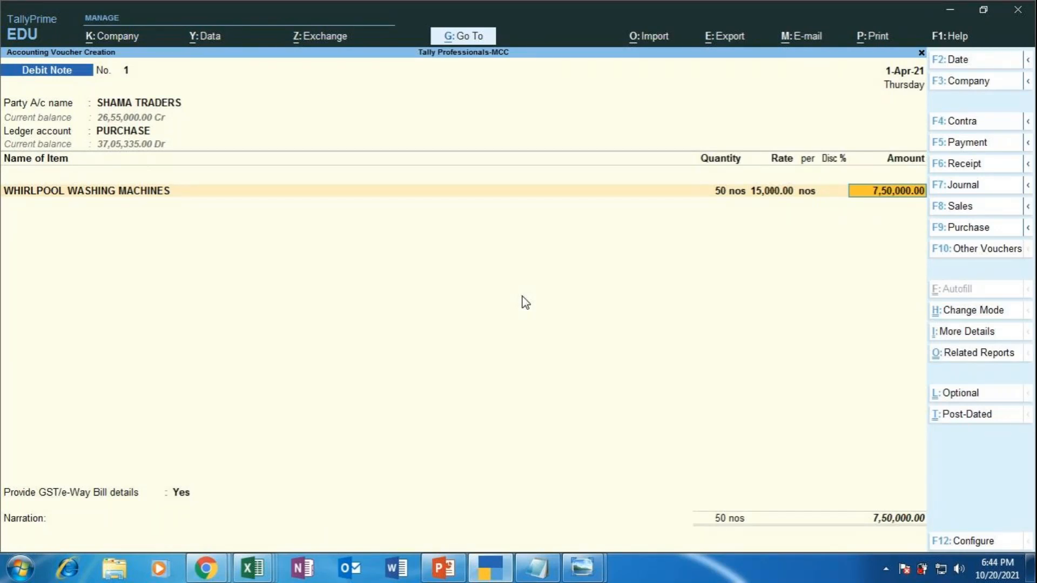
Step: Add CGST and SGST ledger lines below the item with their calculated 67,500.00 amounts
key(Return)
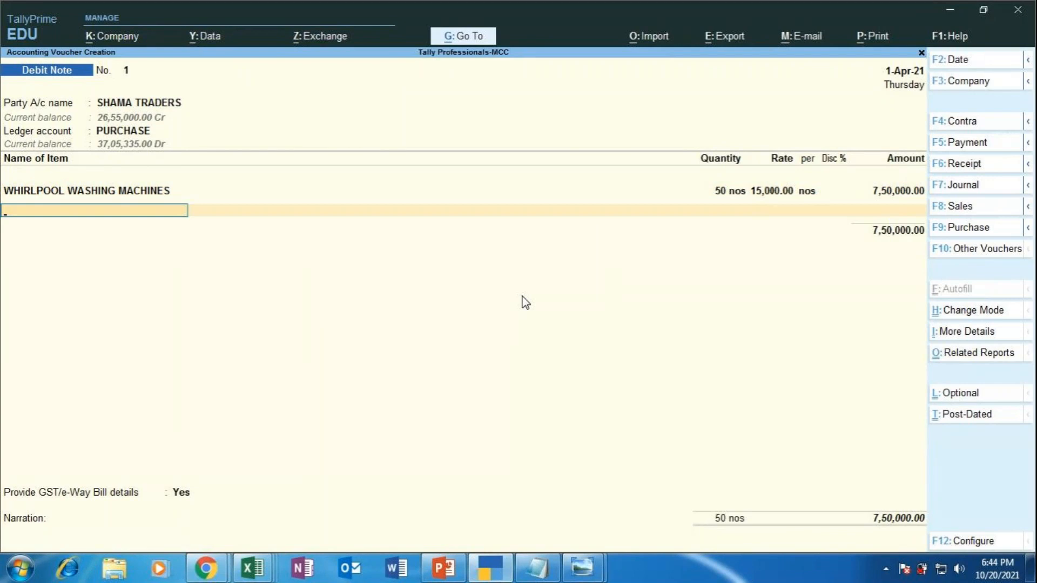
key(Return)
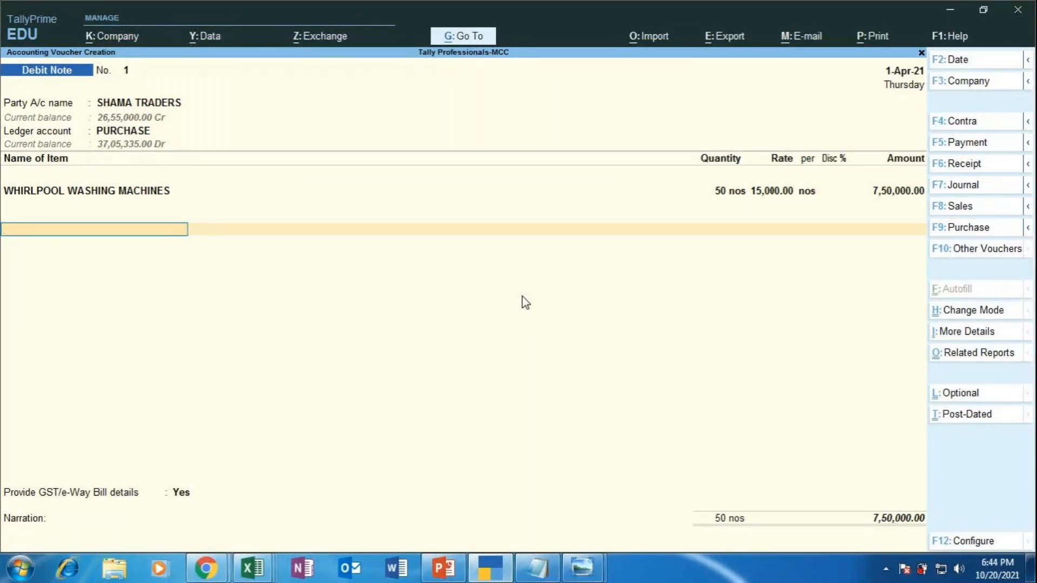
text(CGST)
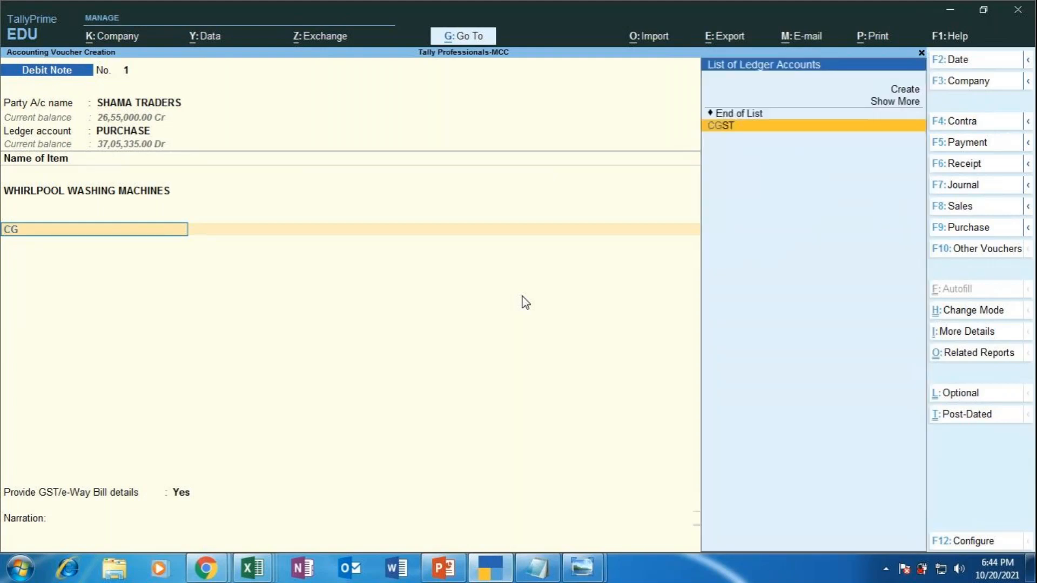
key(Return)
key(Return)
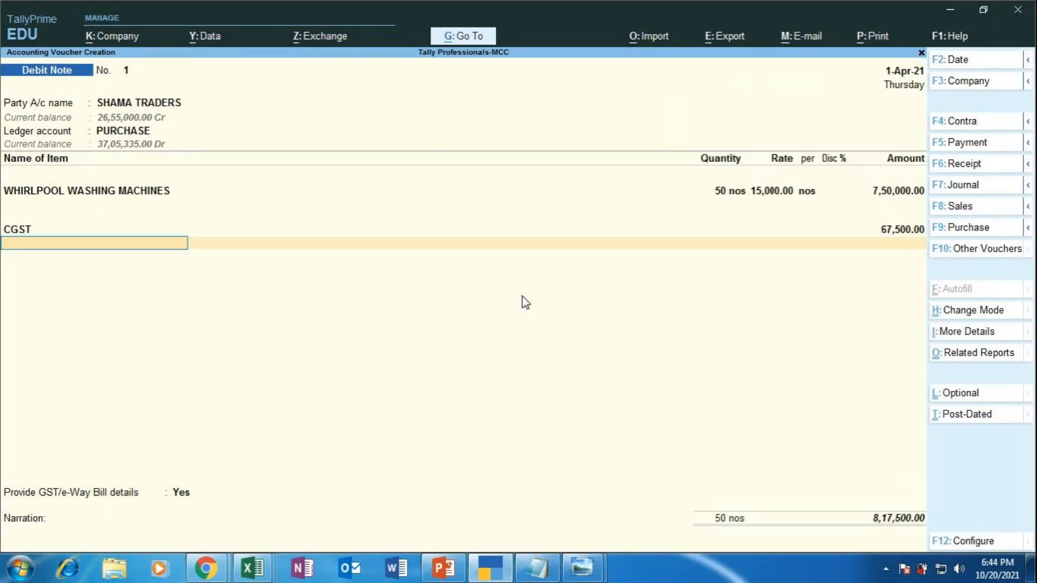
text(SGST)
key(Return)
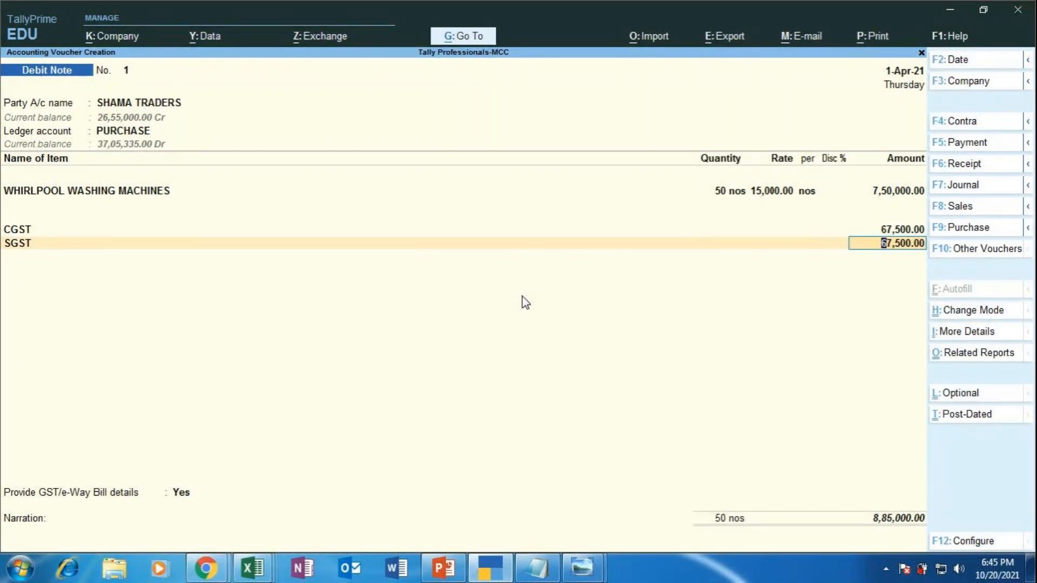
Step: Bring up the Go To report list with Alt+G and highlight Day Book
key(alt)
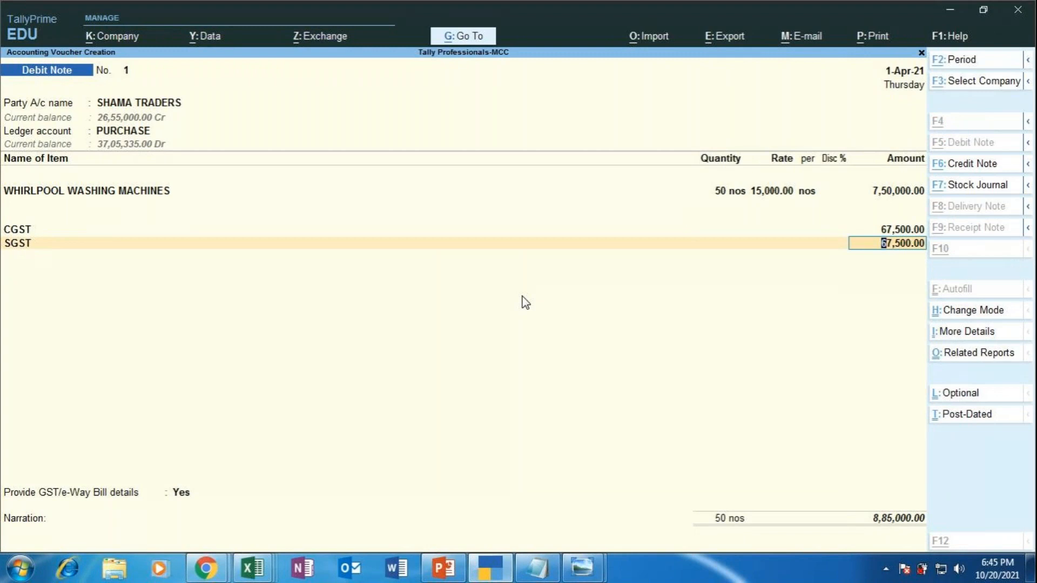
key(alt+g)
key(Down)
key(Down)
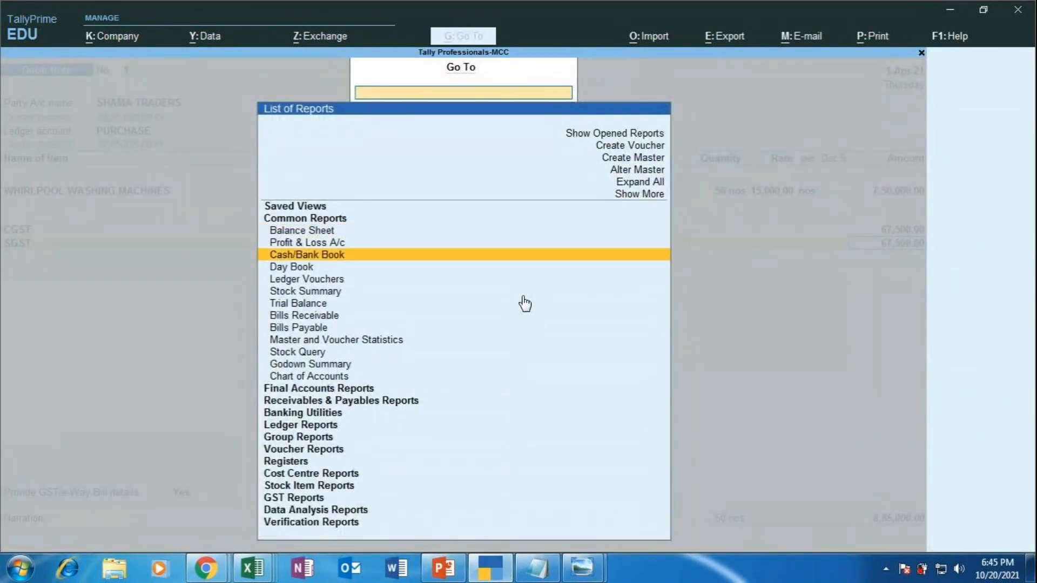
key(Down)
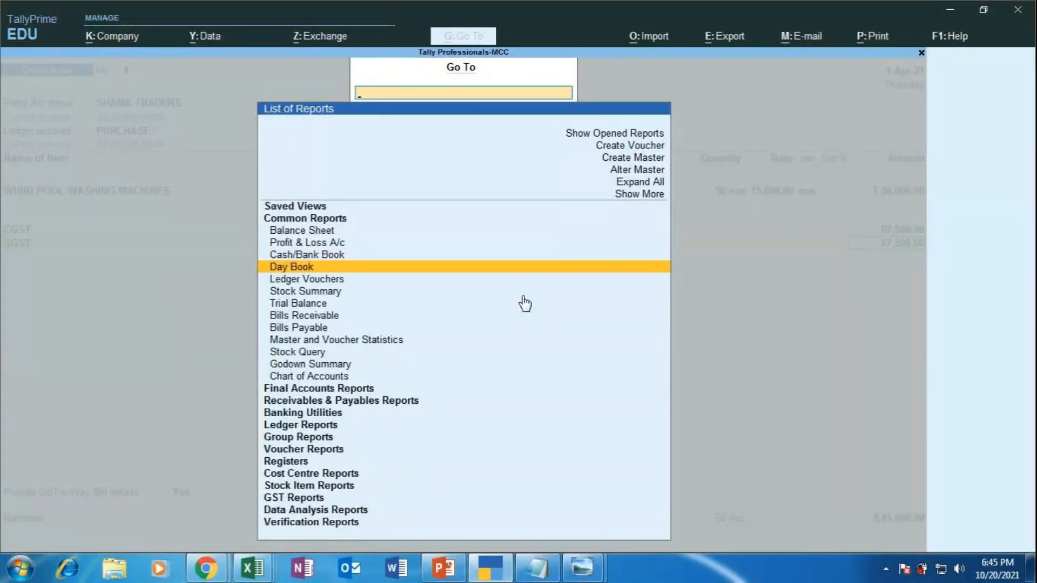
Step: Check the original SHAMA TRADERS purchase voucher in Day Book, then return unchanged to the debit note
key(Return)
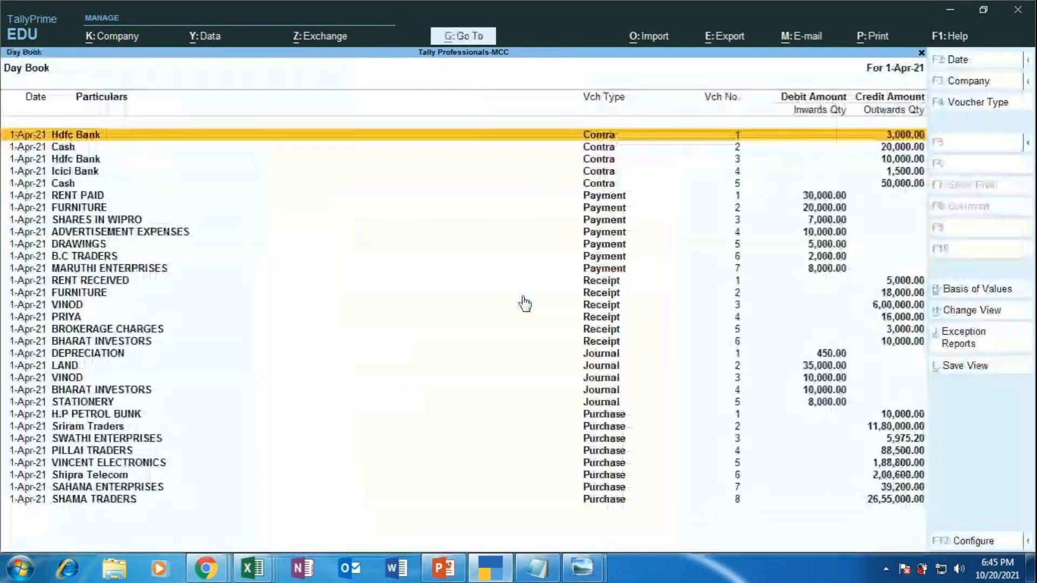
key(Down)
key(Down)
key(Down)
key(Down)
key(Down)
key(Down)
key(Down)
key(Down)
key(Down)
key(Down)
key(Down)
key(Down)
key(Down)
key(Down)
key(Down)
key(Down)
key(Down)
key(Down)
key(Down)
key(Down)
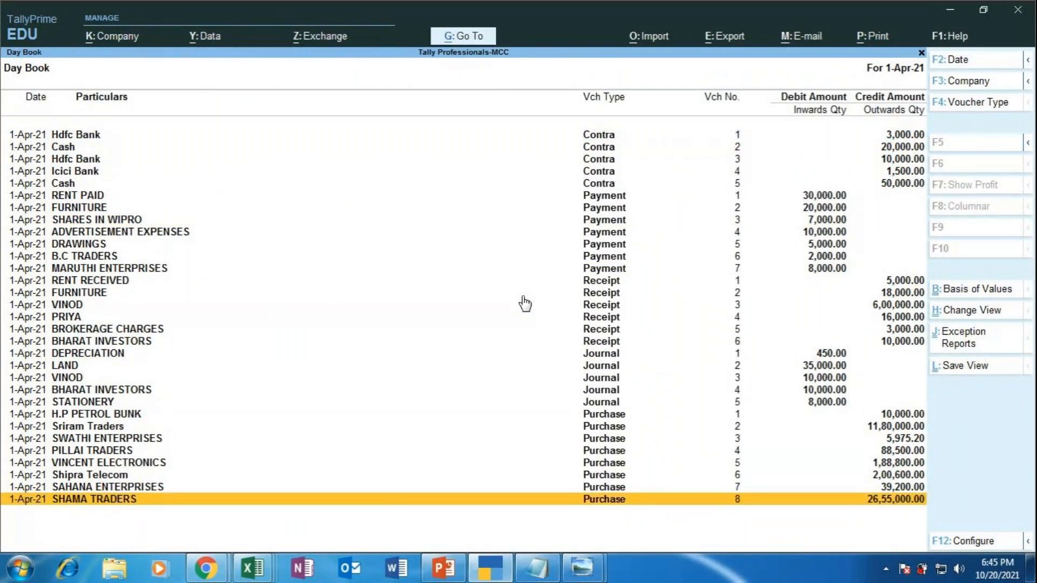
key(Return)
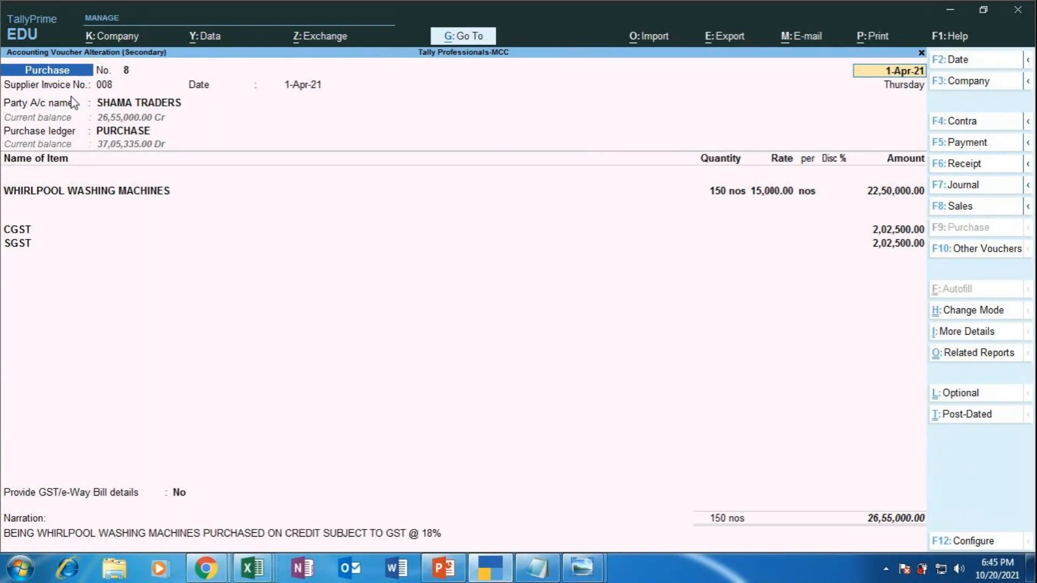
key(Escape)
key(Escape)
key(Return)
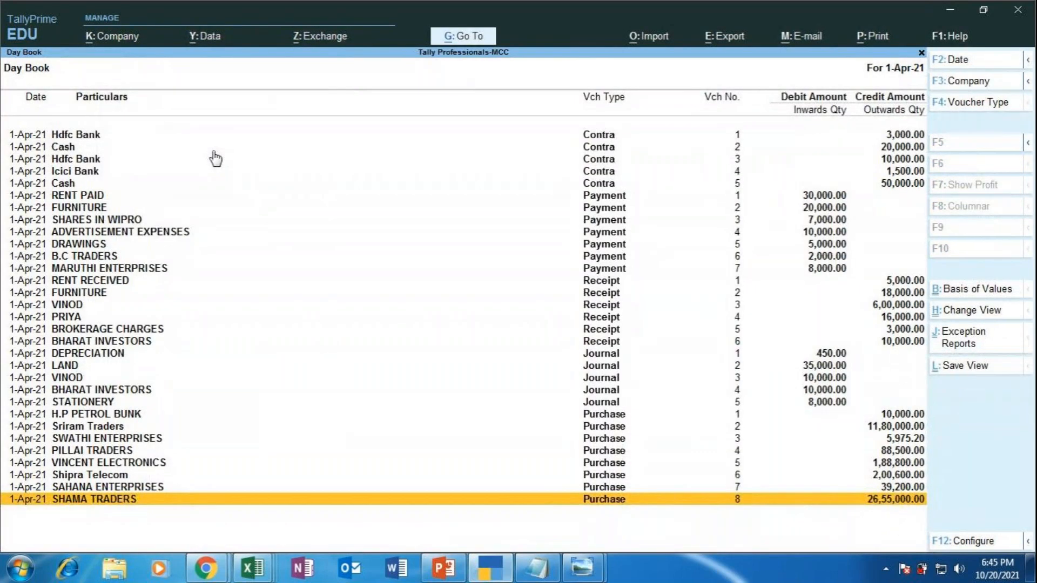
key(Escape)
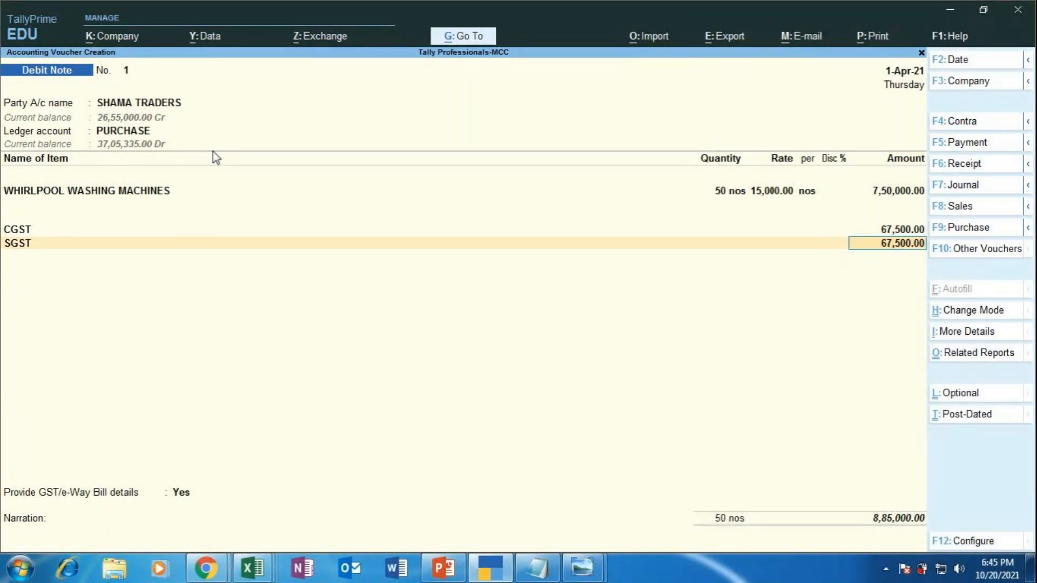
Step: Accept the SGST amount and choose Yes to provide GST/e-Way Bill details
key(Return)
key(Return)
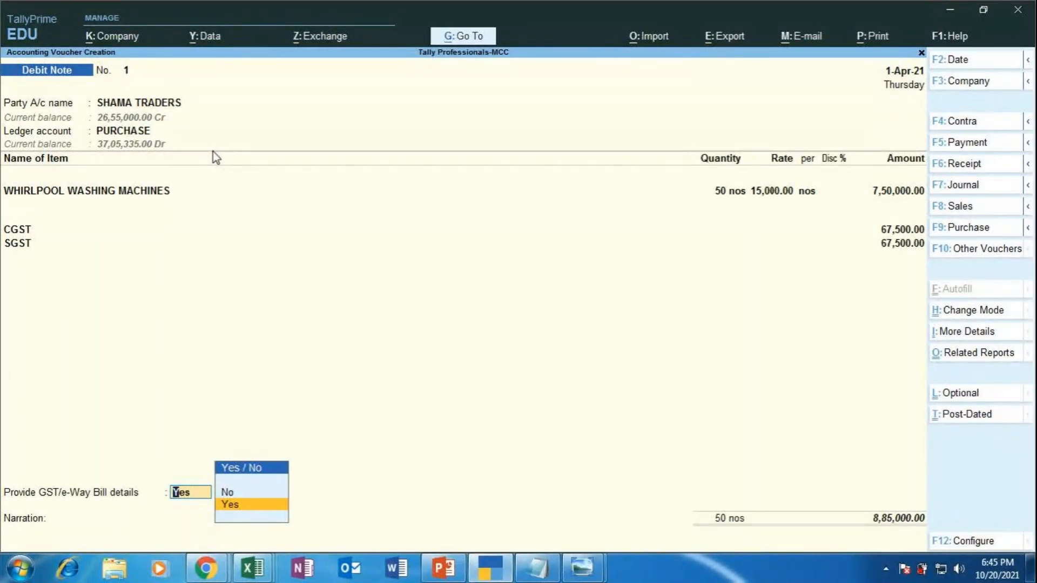
key(Return)
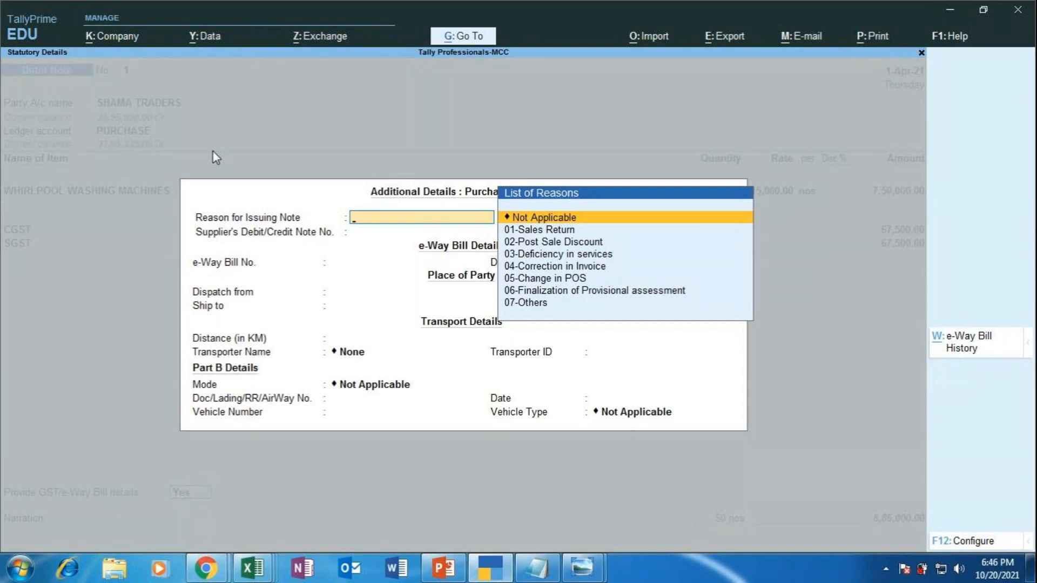
Step: Set the reason to Not Applicable and the supplier note number 1 dated 1-Apr-21
key(Down)
key(Down)
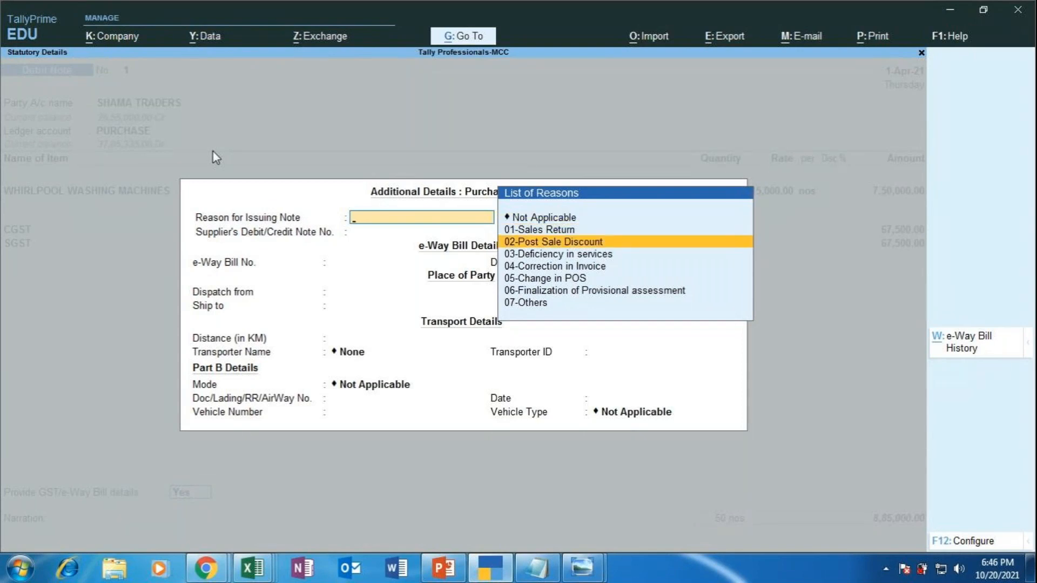
key(Down)
key(Down)
key(Down)
key(Down)
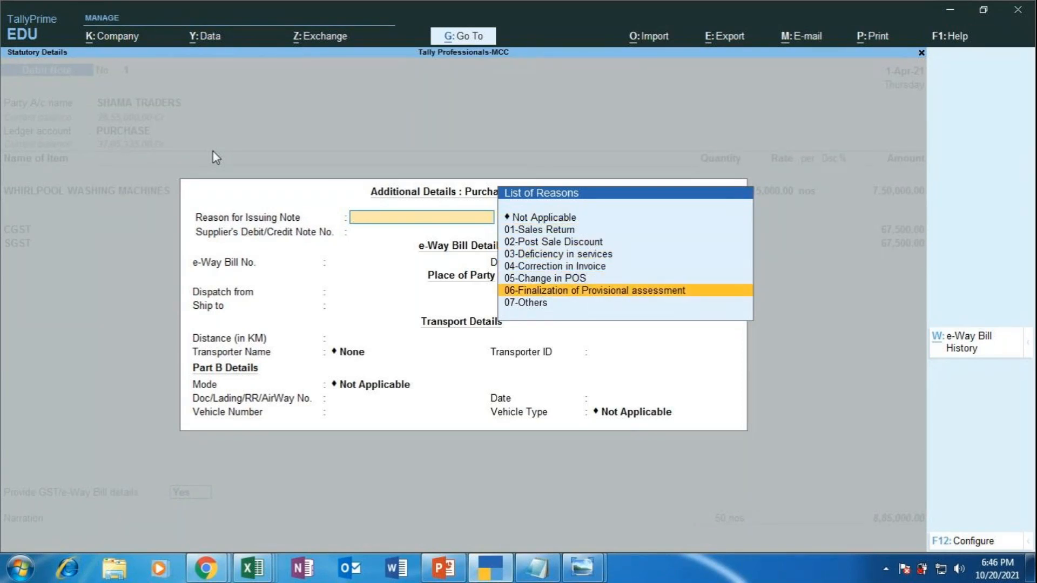
key(Down)
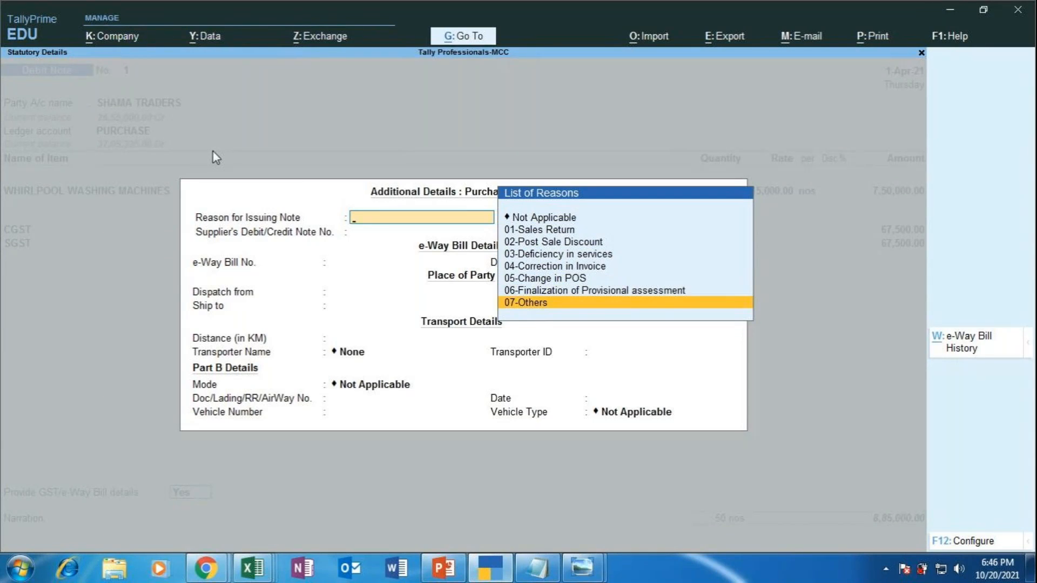
key(Up)
key(Up)
key(Up)
key(Up)
key(Up)
key(Up)
key(Up)
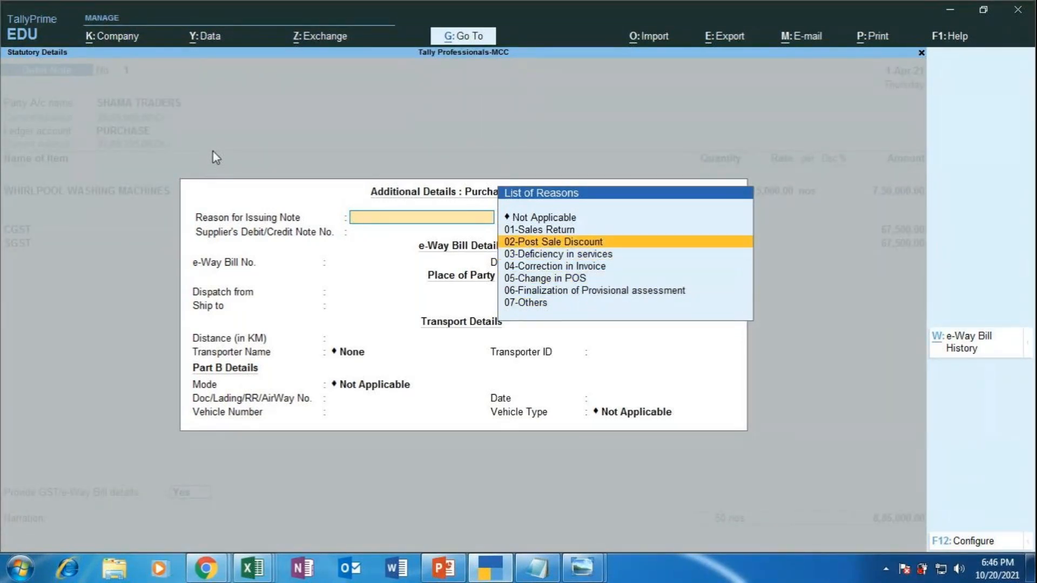
key(Return)
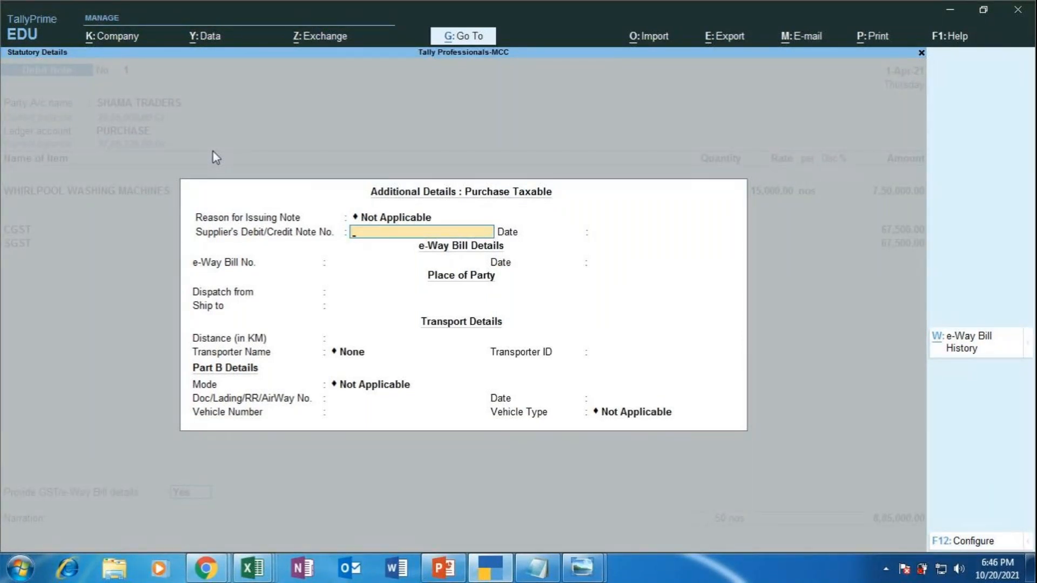
text(1)
key(Return)
text(1.4)
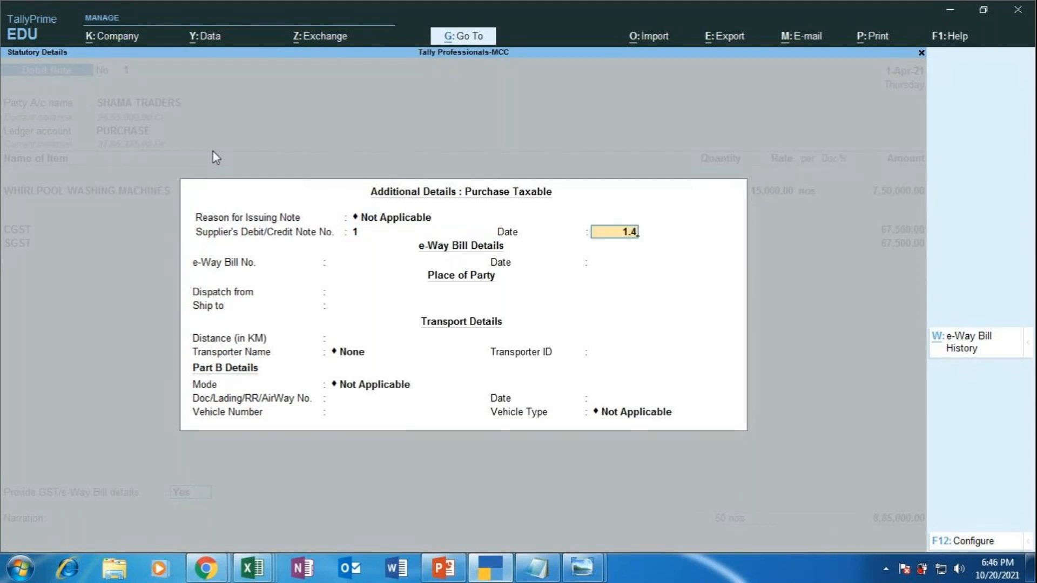
key(Return)
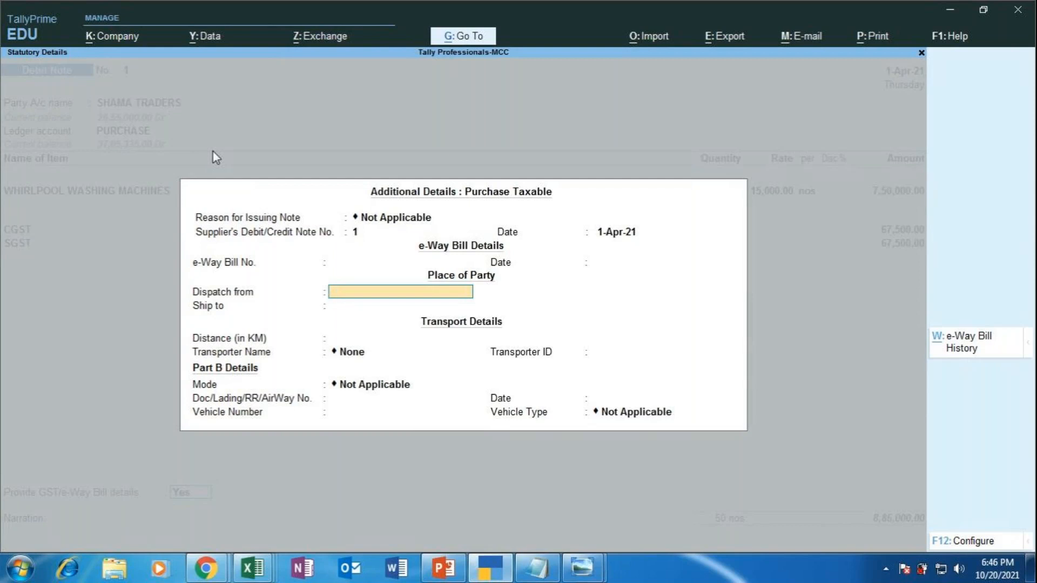
Step: Enter dispatch from JAYANAGAR, ship to VIJAYNAGAR, and a distance of 7 km
text(JAYANAGAR)
key(Return)
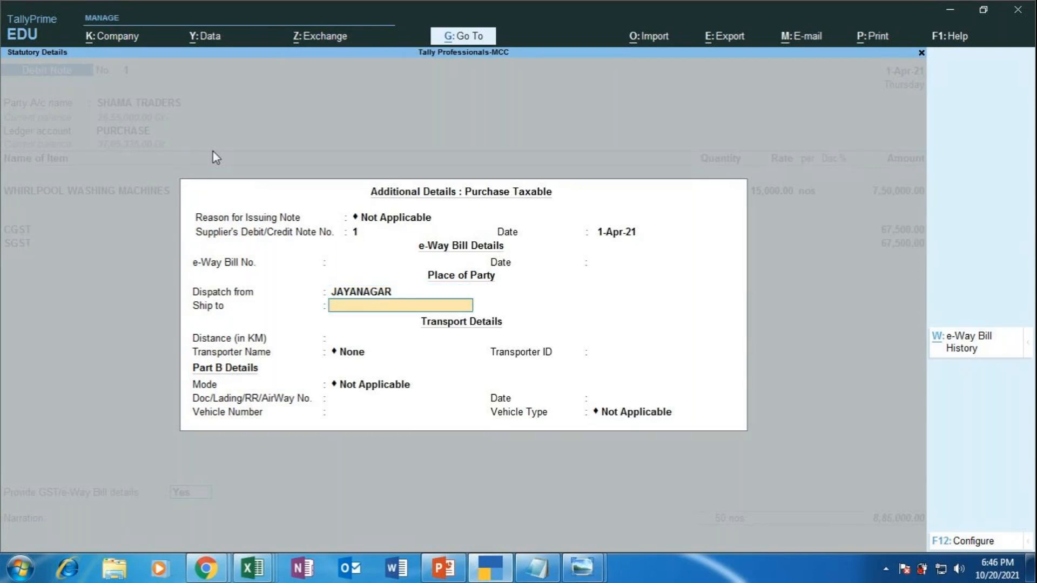
text(VIJAYNAGAR)
key(Return)
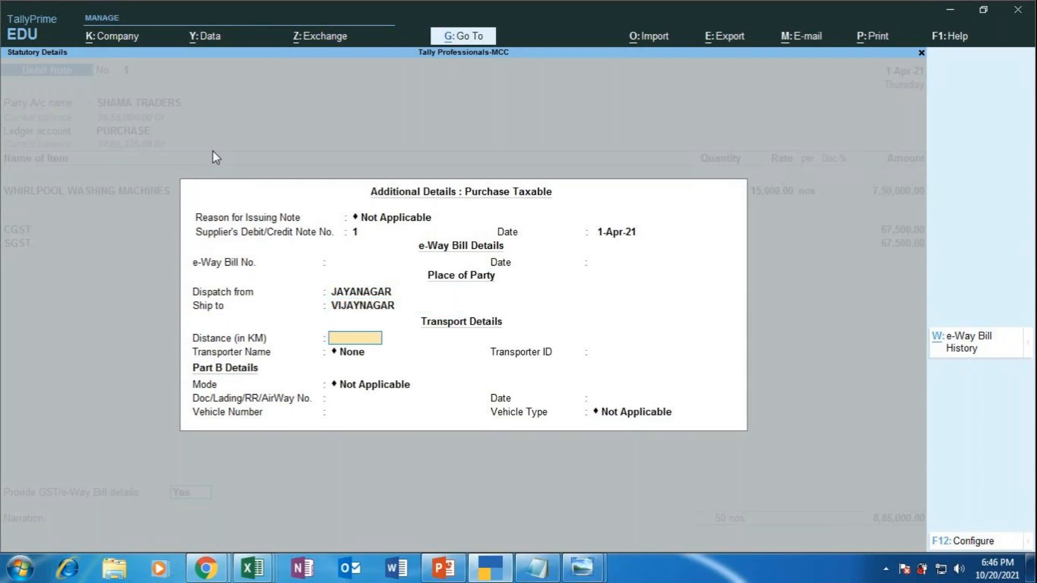
text(7)
key(Return)
Step: Create transporter VRL LOGISTICS with ID 789654 and set the mode to Road
key(Up)
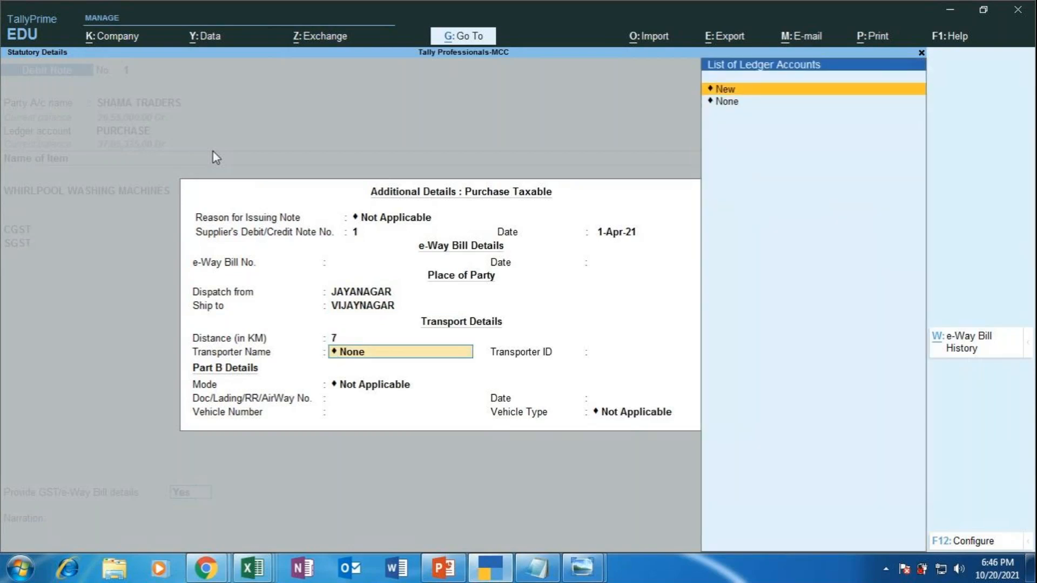
key(Return)
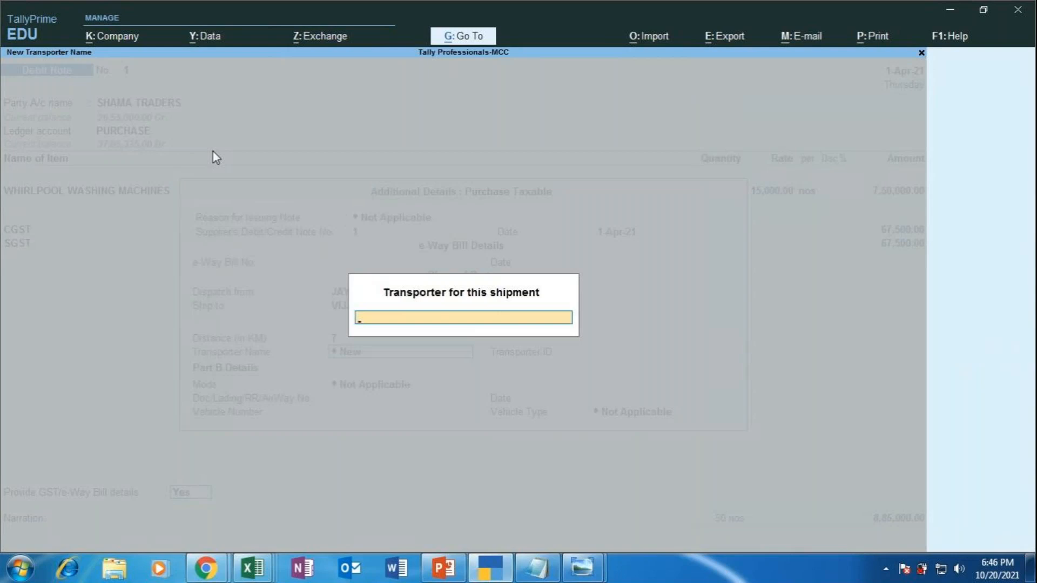
text(VRL LOGISTICS)
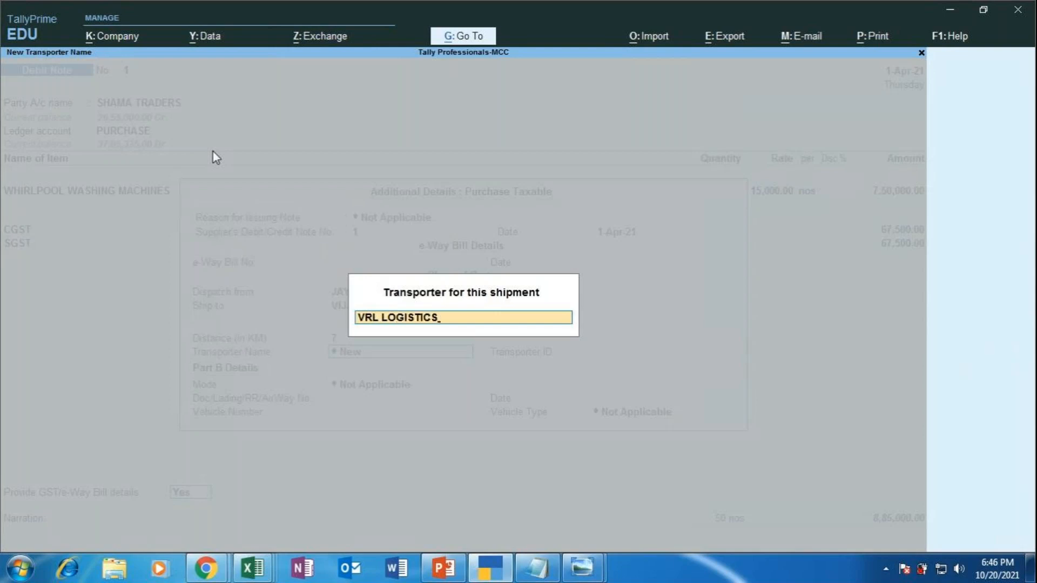
key(Return)
text(789654)
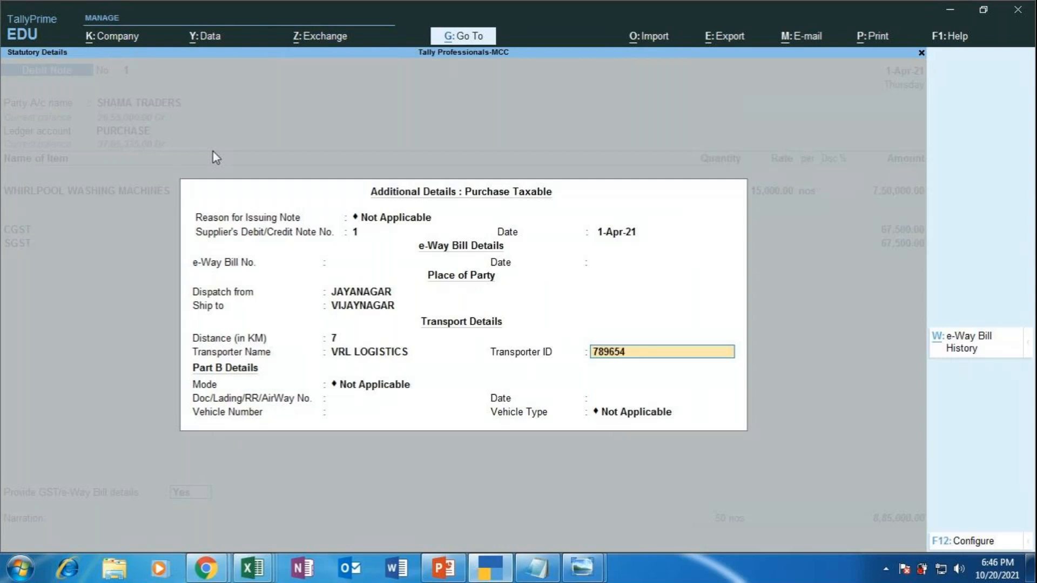
key(Return)
key(Down)
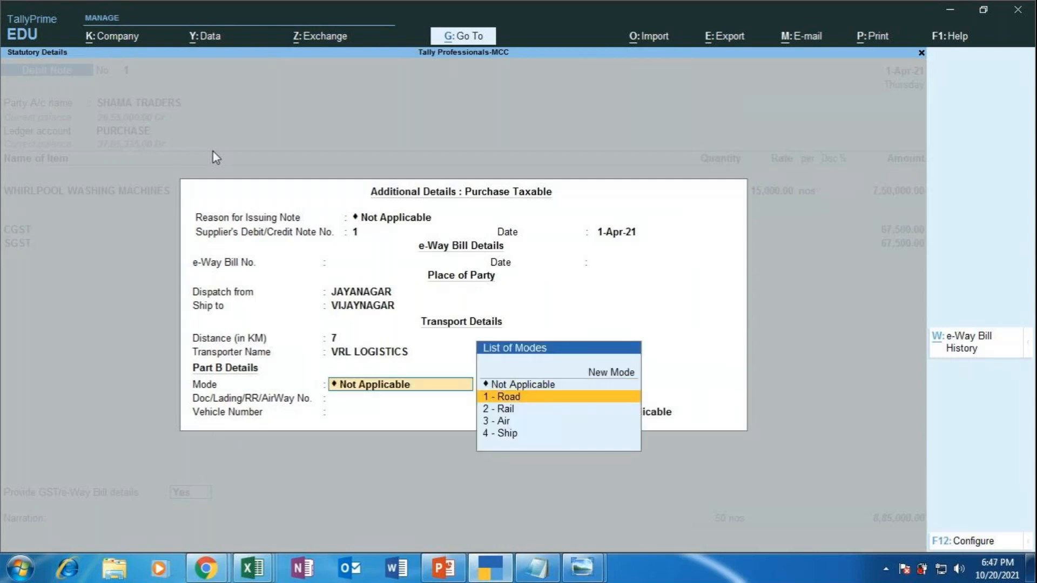
key(Return)
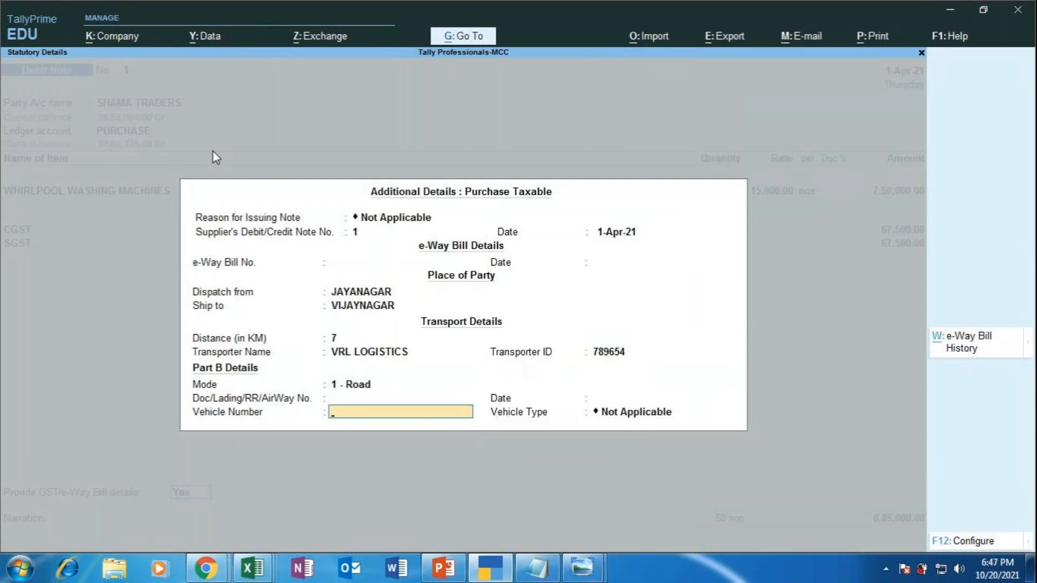
text(KA05RR5643)
key(Return)
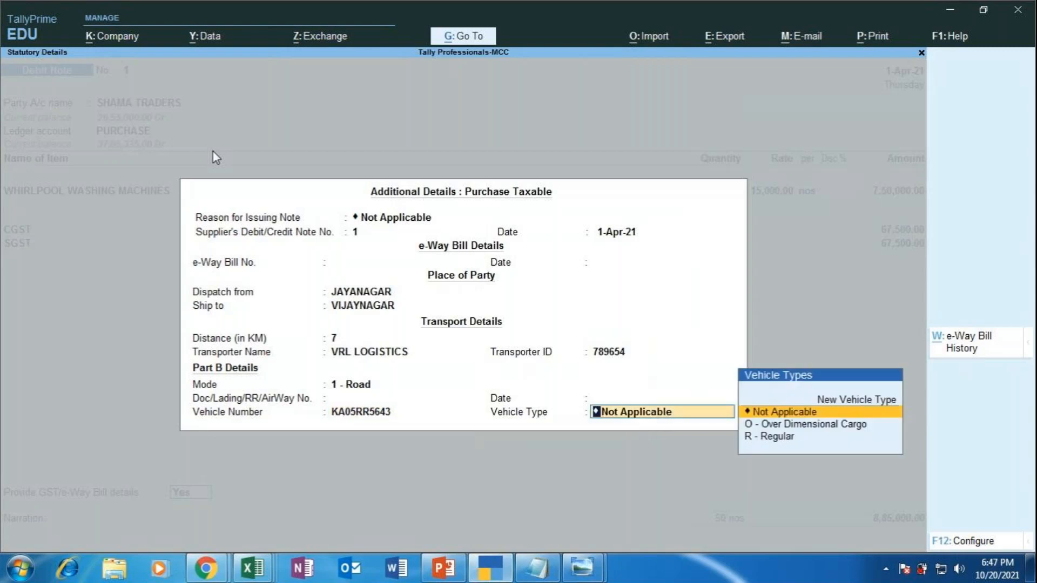
key(Down)
key(Down)
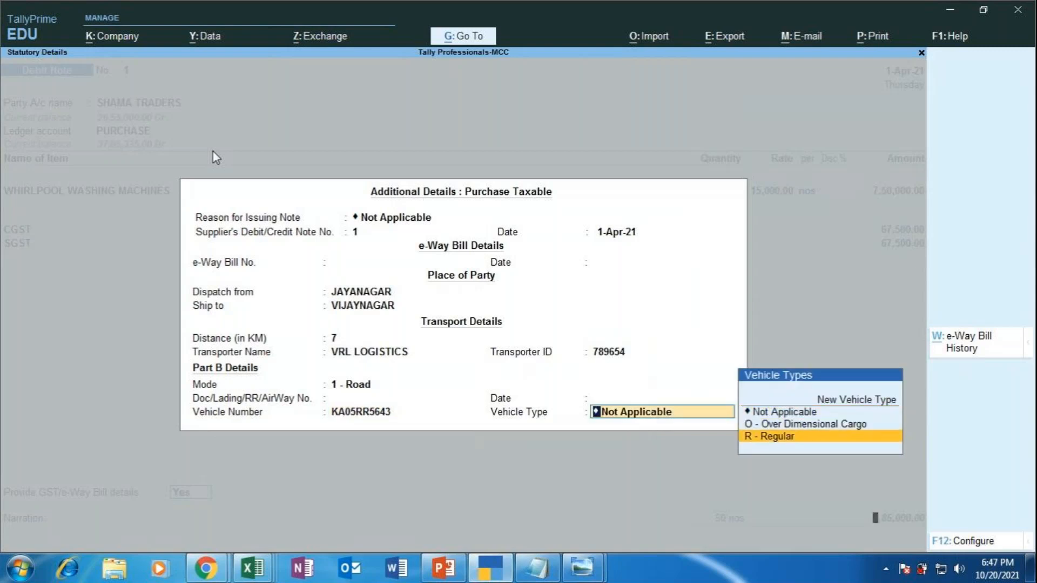
key(Return)
key(BackSpace)
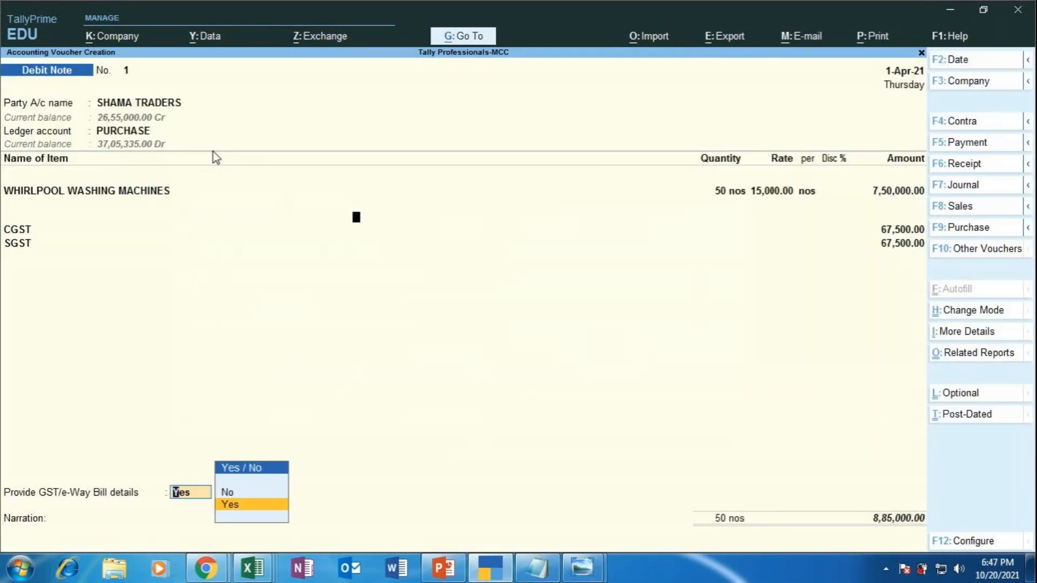
Step: Review the additional GST details, keeping reason Not Applicable, and accept them unchanged
key(Return)
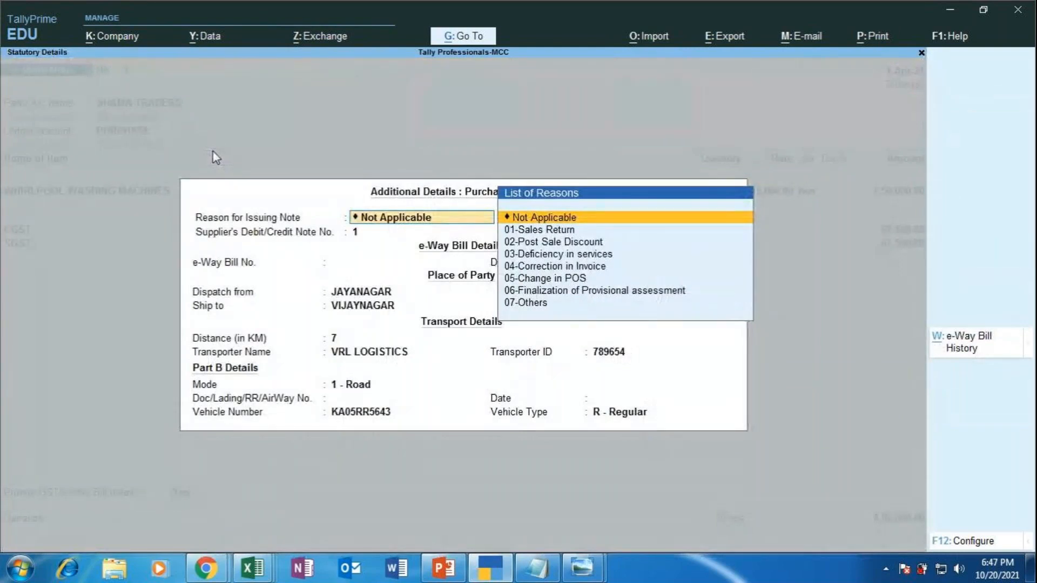
key(Return)
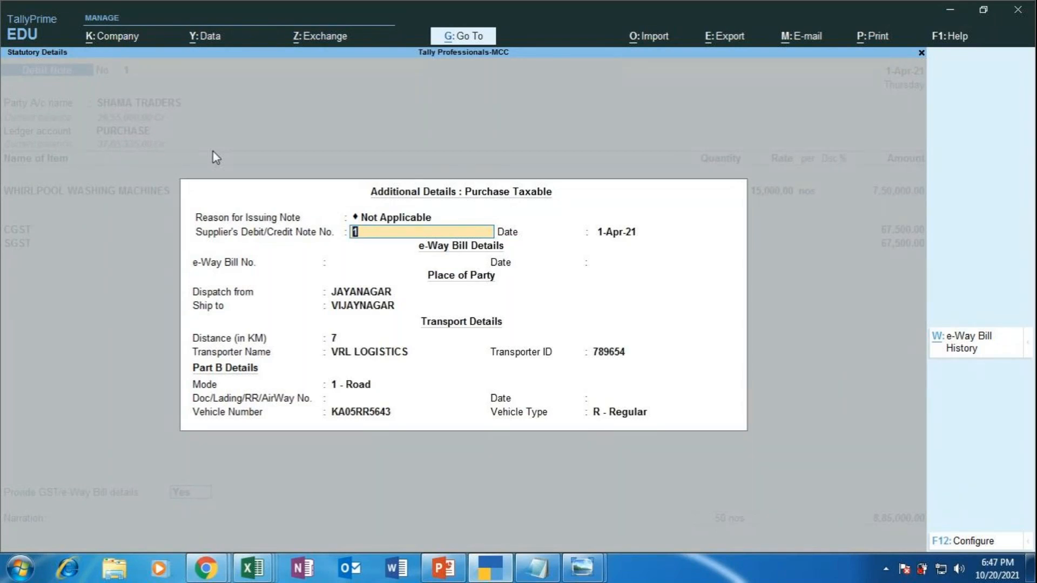
key(Return)
key(Return)
key(Return)
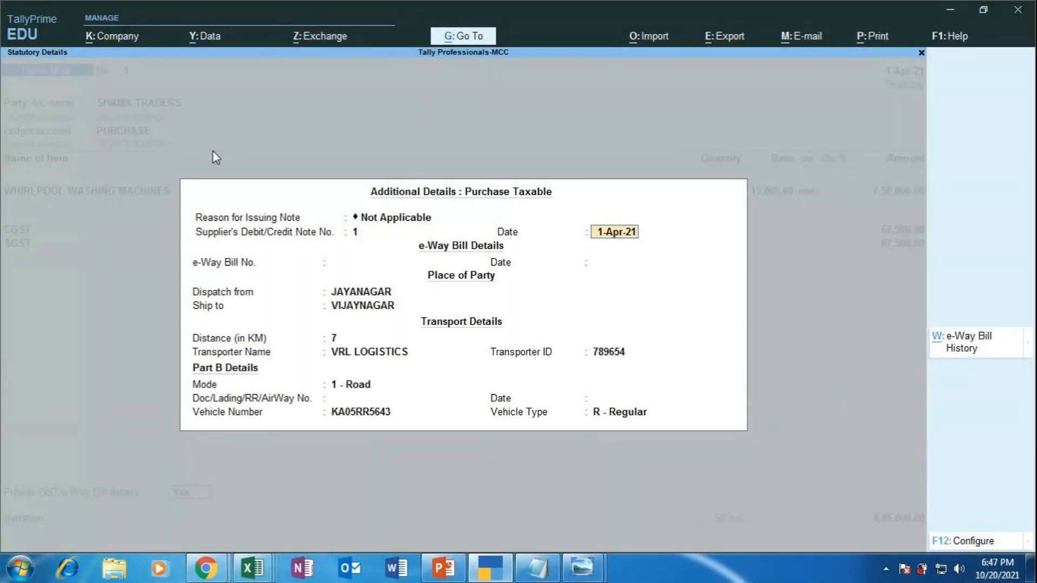
key(Return)
key(Return)
key(Return)
key(Return)
key(Return)
key(Return)
key(Return)
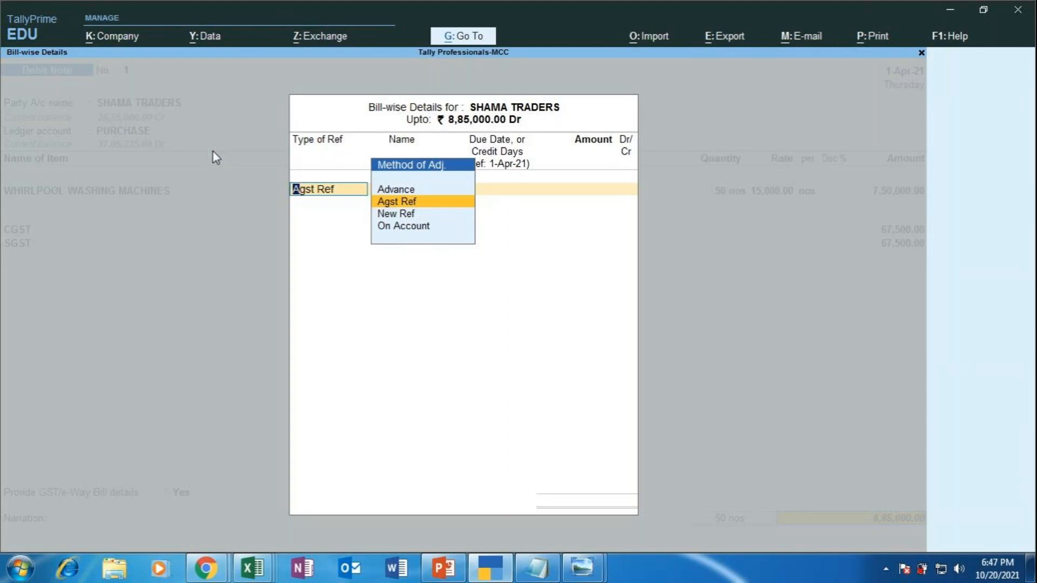
Step: Adjust against the SHAMA TRADERS pending bill and narrate 'BEING DAMAGED PCS OF WHIRLPOOL WASHING MACHINES RETURNED BACK'
key(Return)
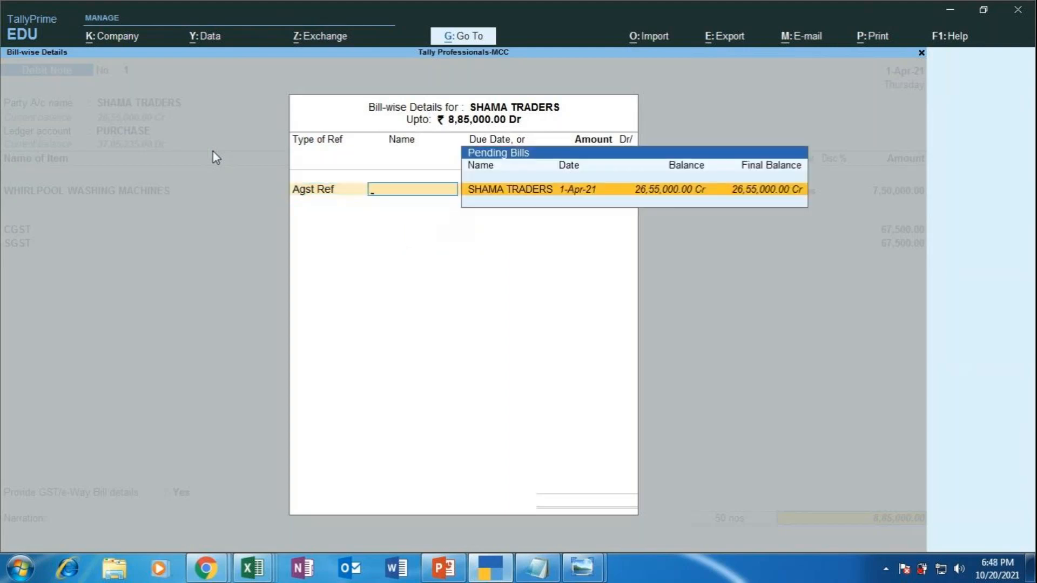
key(Return)
key(Return)
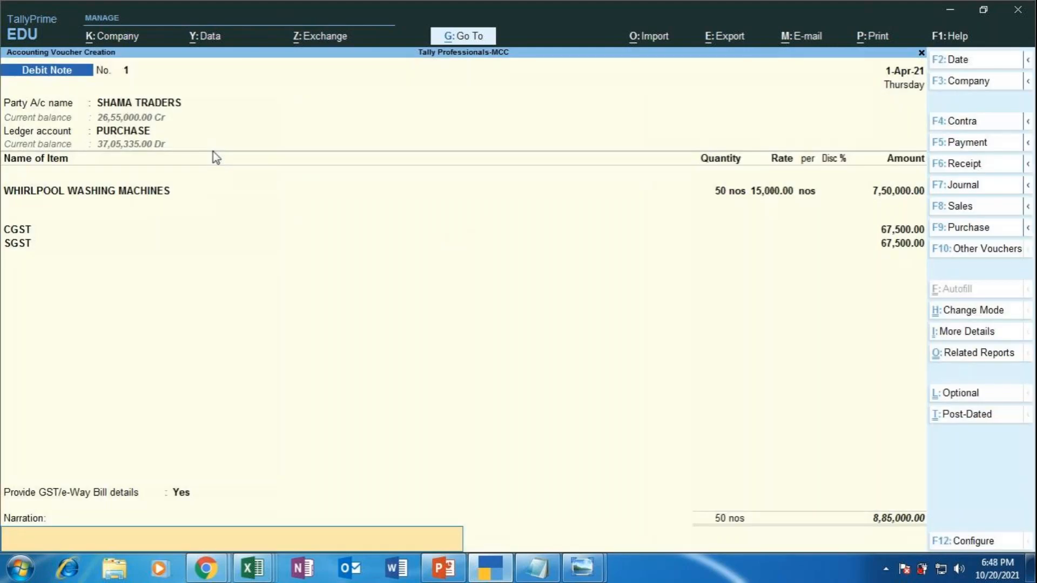
text(BEING DAMAGED PCS)
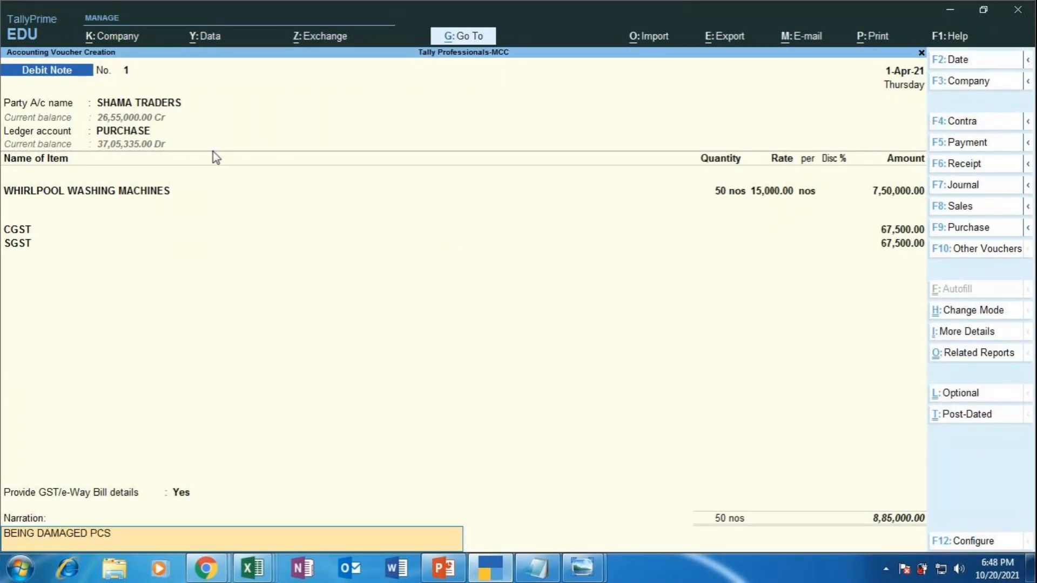
text( OF WHIRLPOOL WASHING)
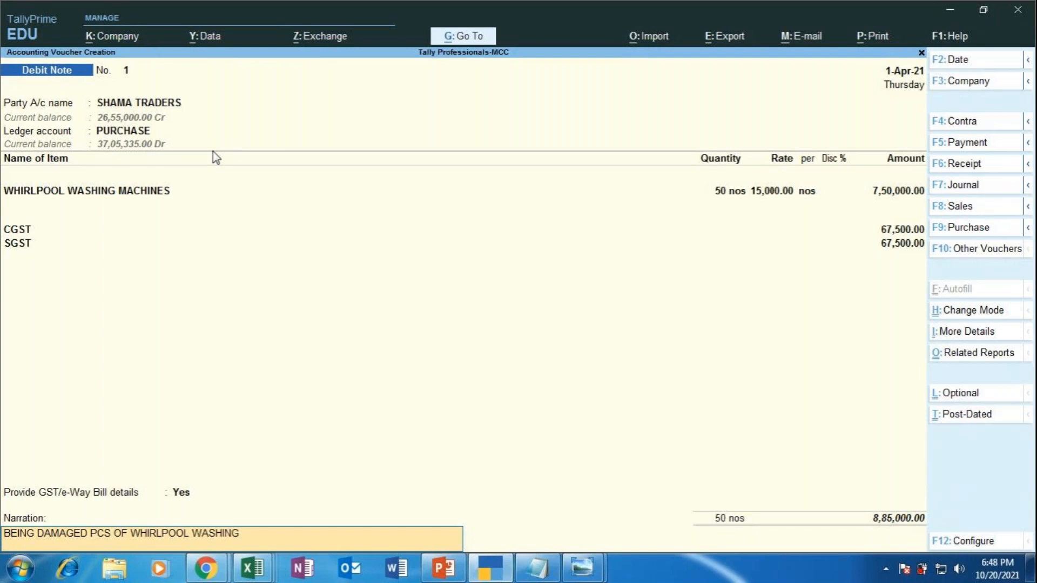
text( MACHINED)
key(BackSpace)
text(S RETURNED)
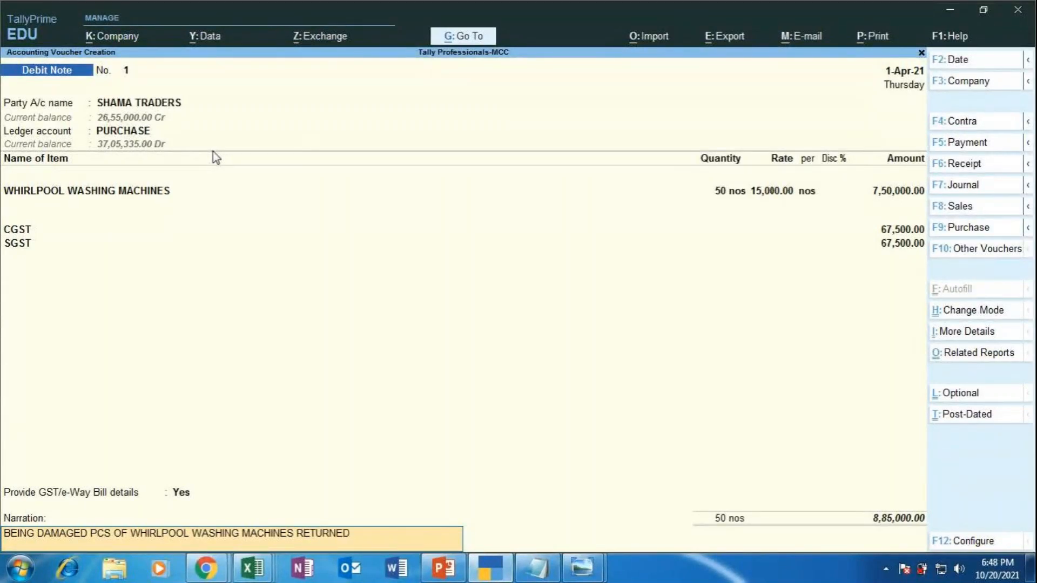
text( BACK)
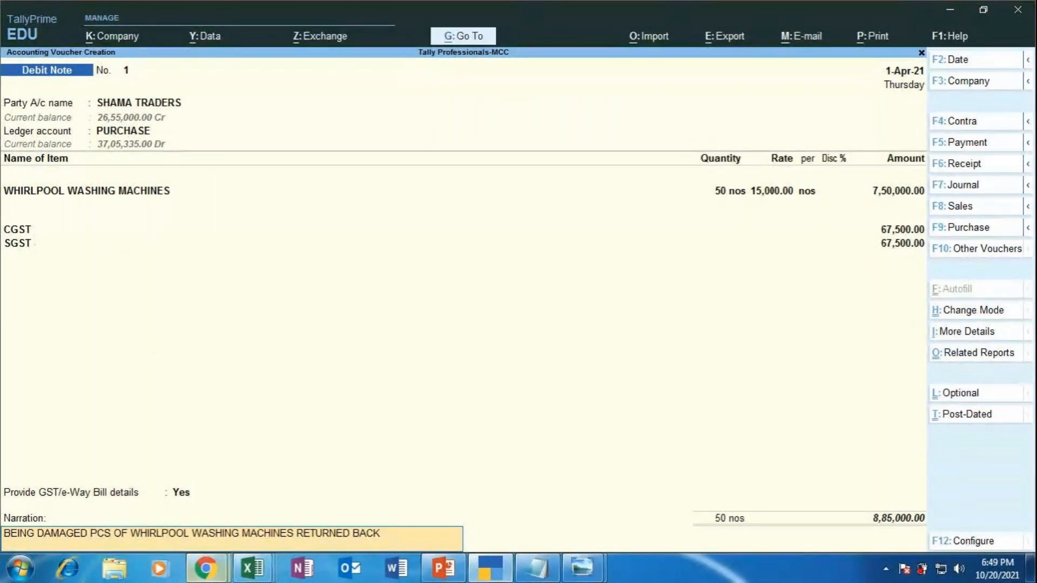
mouse_move(205, 568)
click(155, 488)
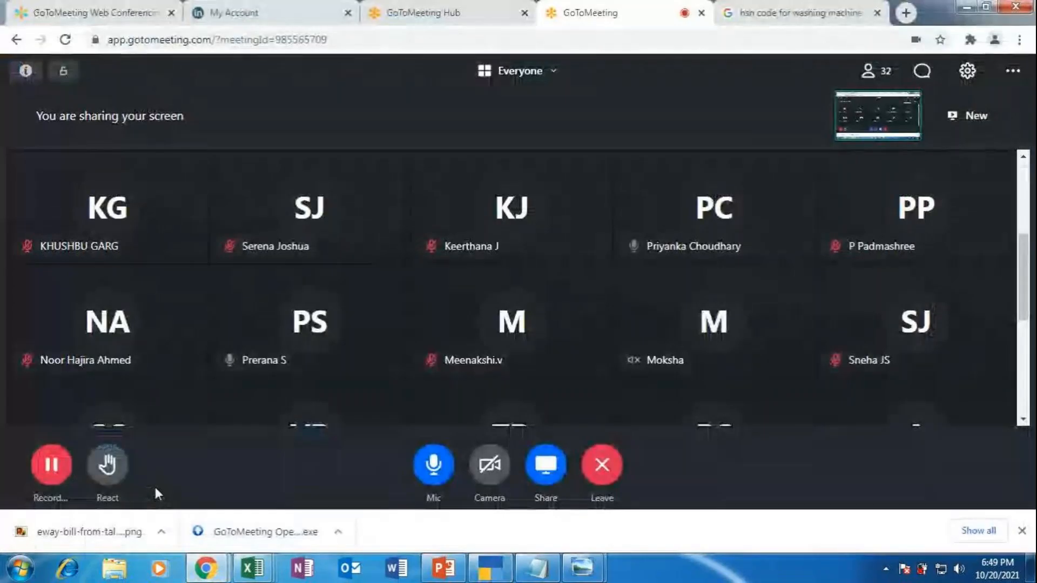
click(488, 572)
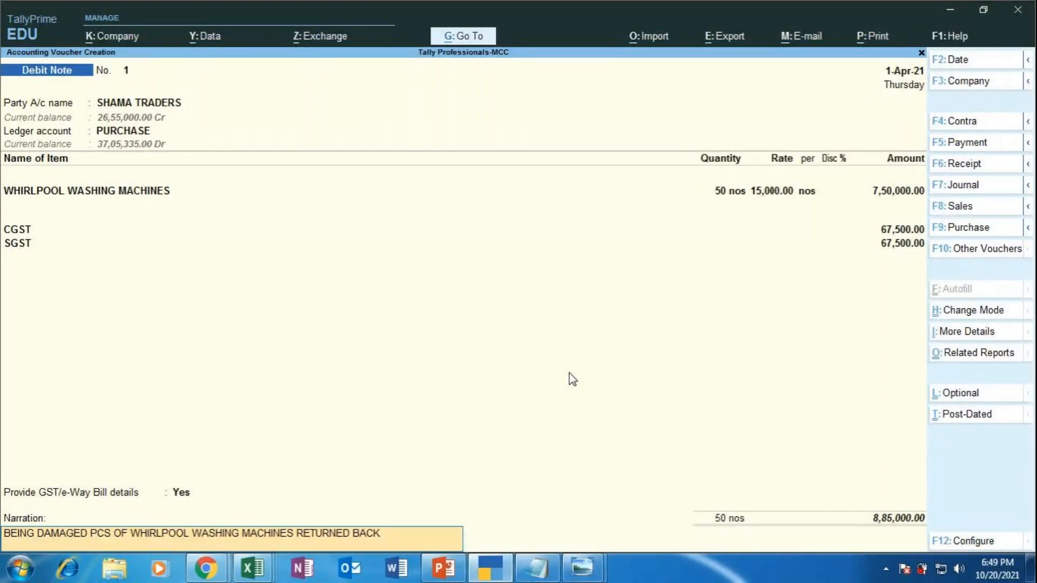
click(205, 567)
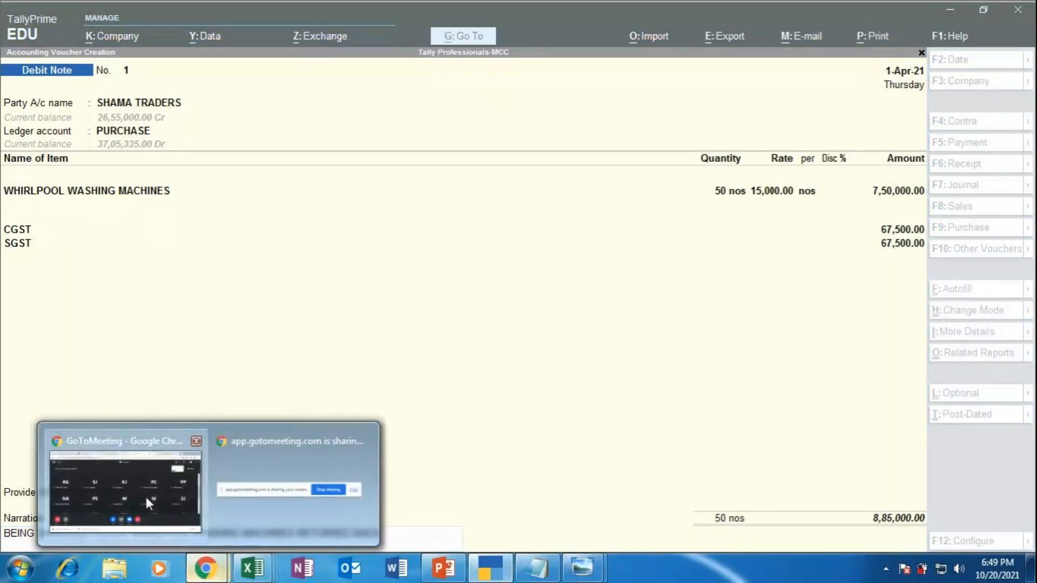
click(145, 494)
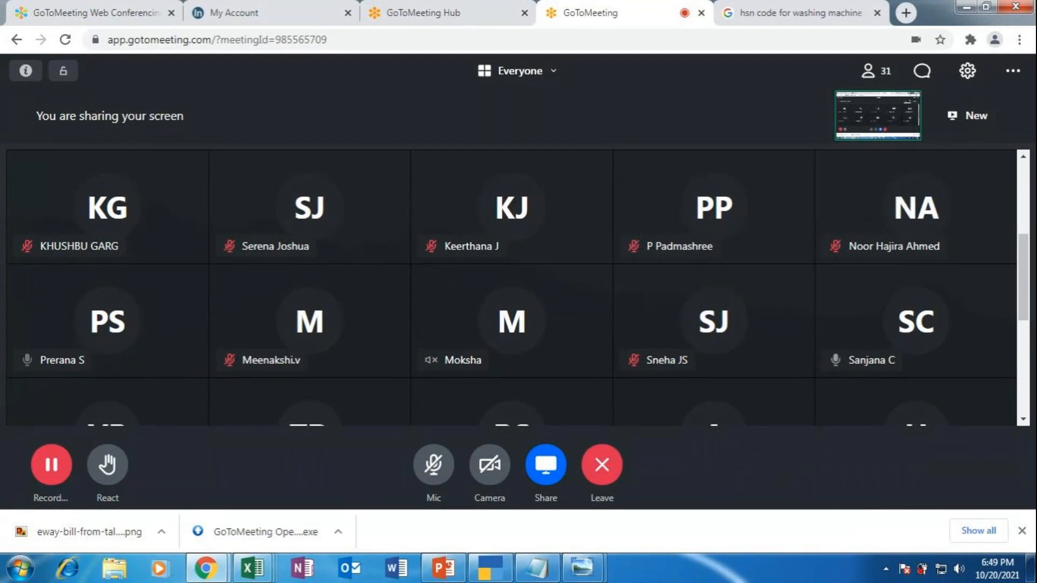
key(alt+Tab)
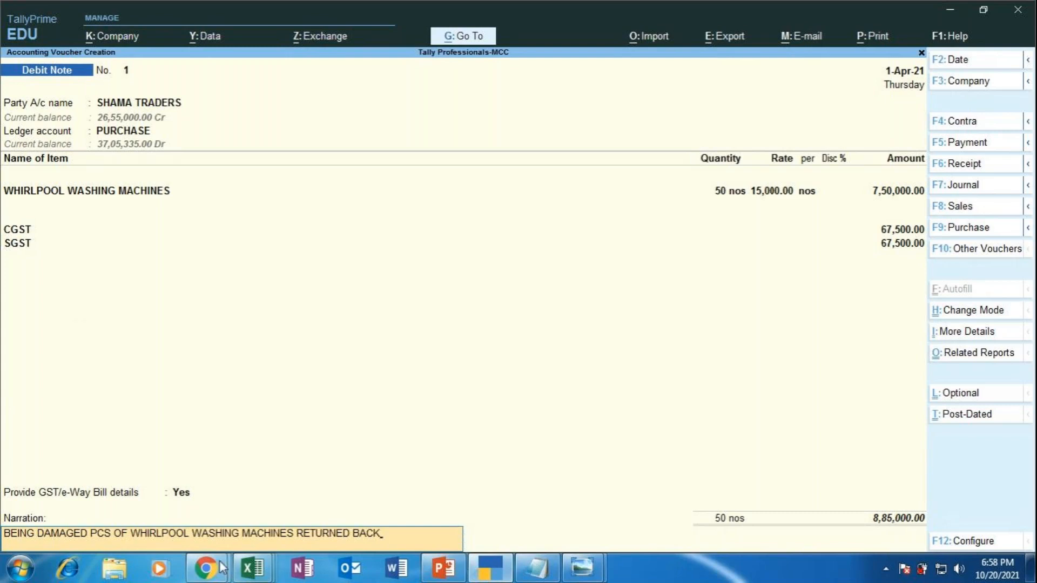
Step: Bring the GoToMeeting participant grid to the front via Chrome's taskbar preview
mouse_move(206, 568)
click(204, 477)
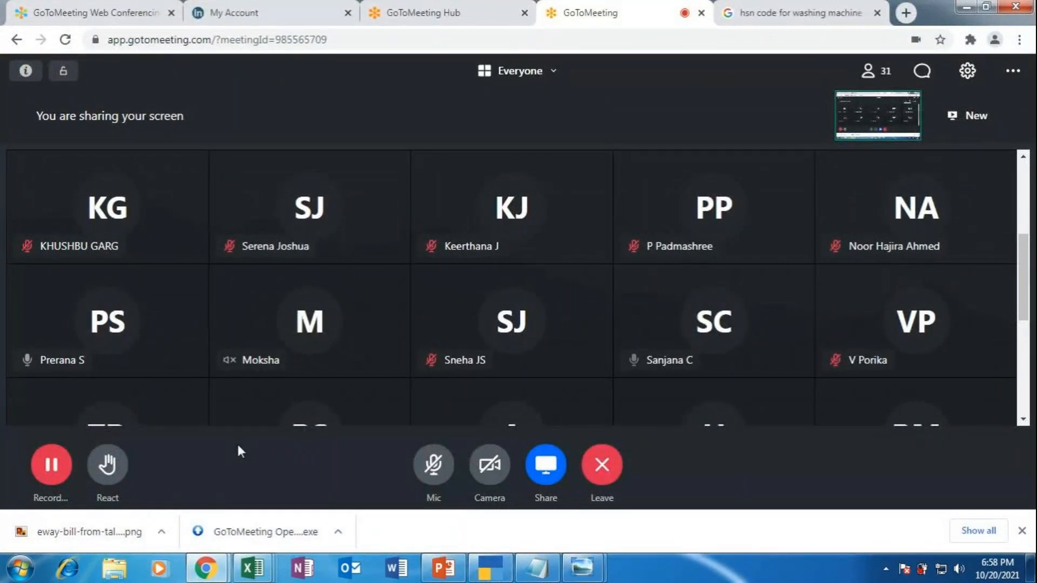
Step: Unmute the GoToMeeting microphone and bring the SHAMA TRADERS Debit Note back to front
click(433, 464)
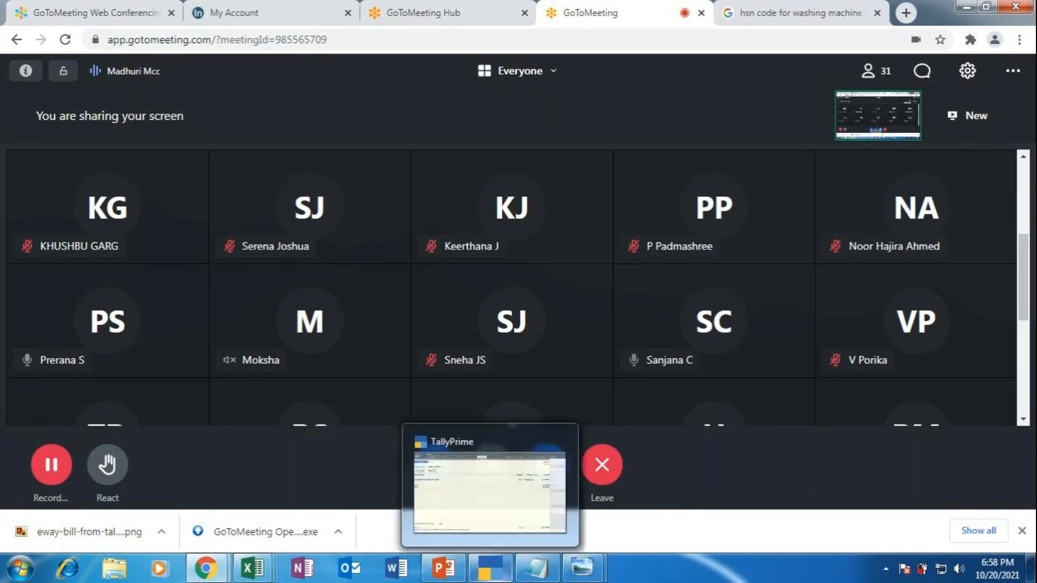
click(489, 567)
click(489, 567)
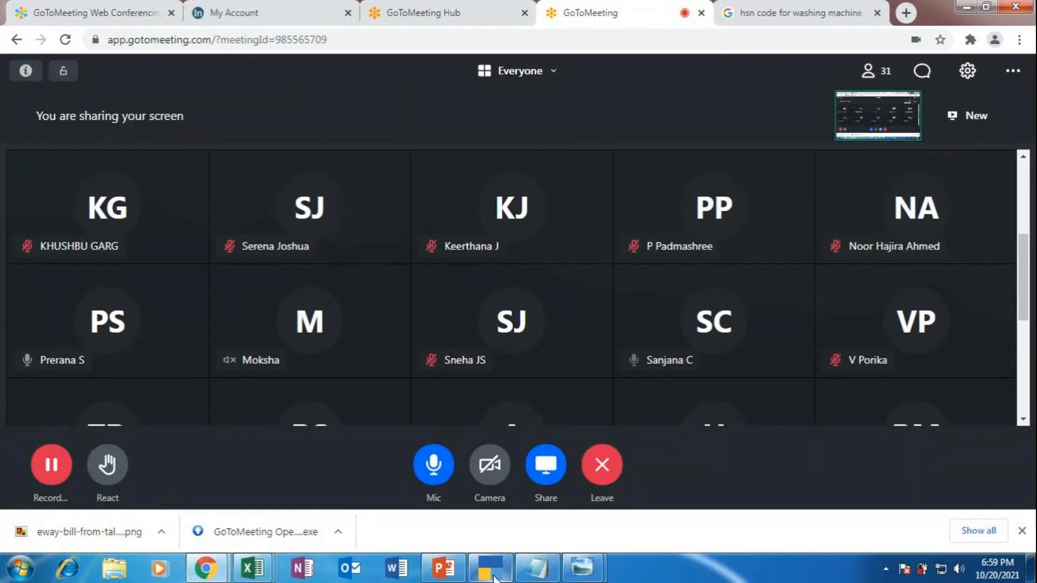
click(494, 577)
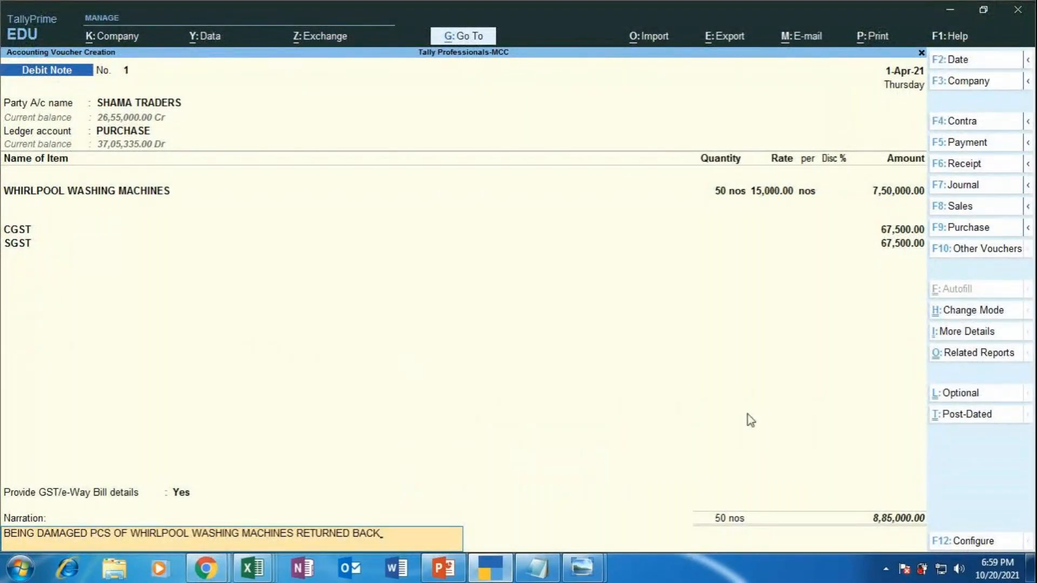
Step: Save Debit Note No. 1 and switch to PowerPoint slide 46, 'Purchase Voucher with Debit Note'
key(Return)
key(Return)
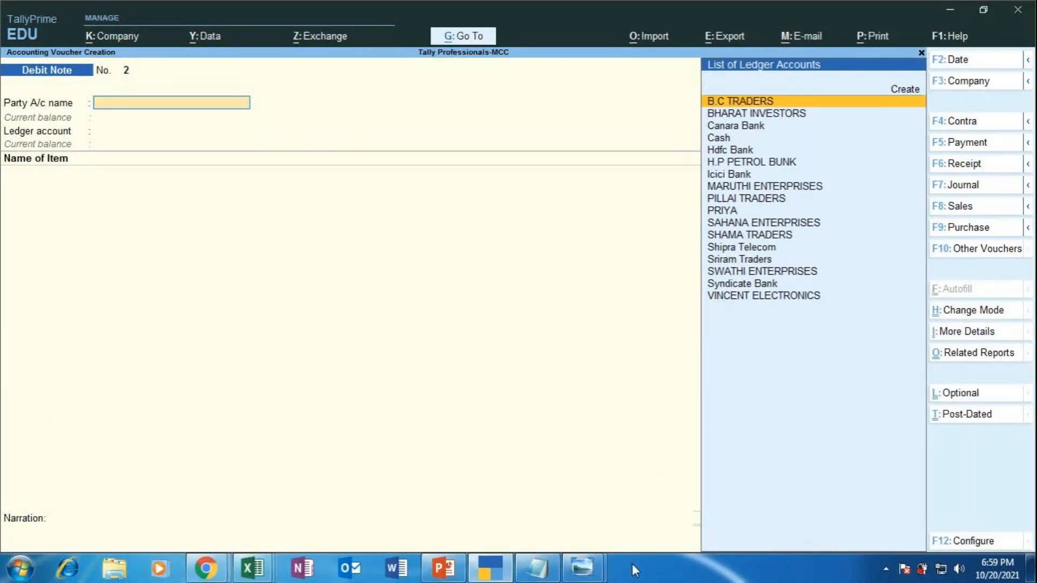
click(494, 557)
click(492, 562)
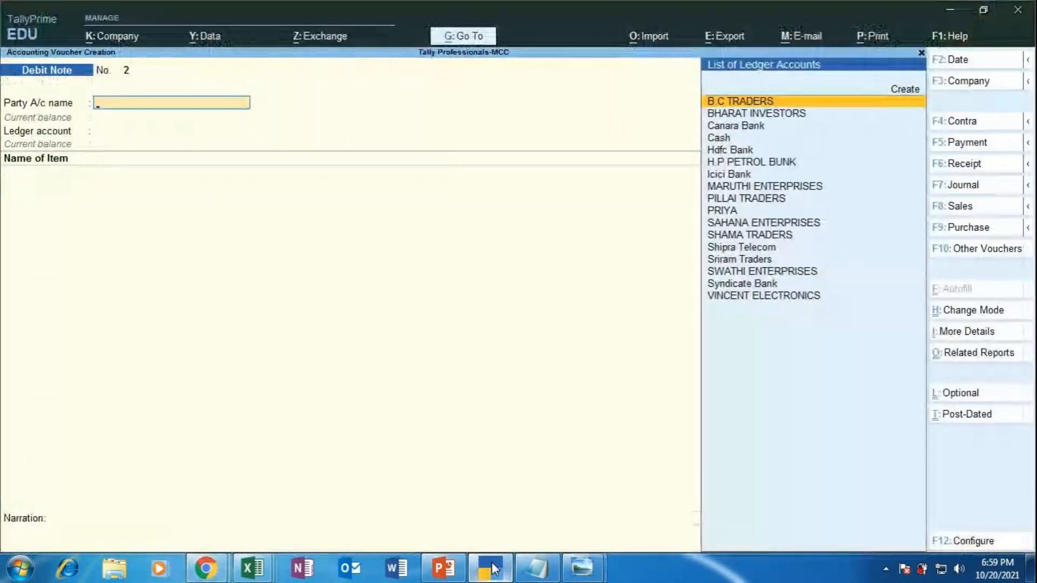
click(438, 570)
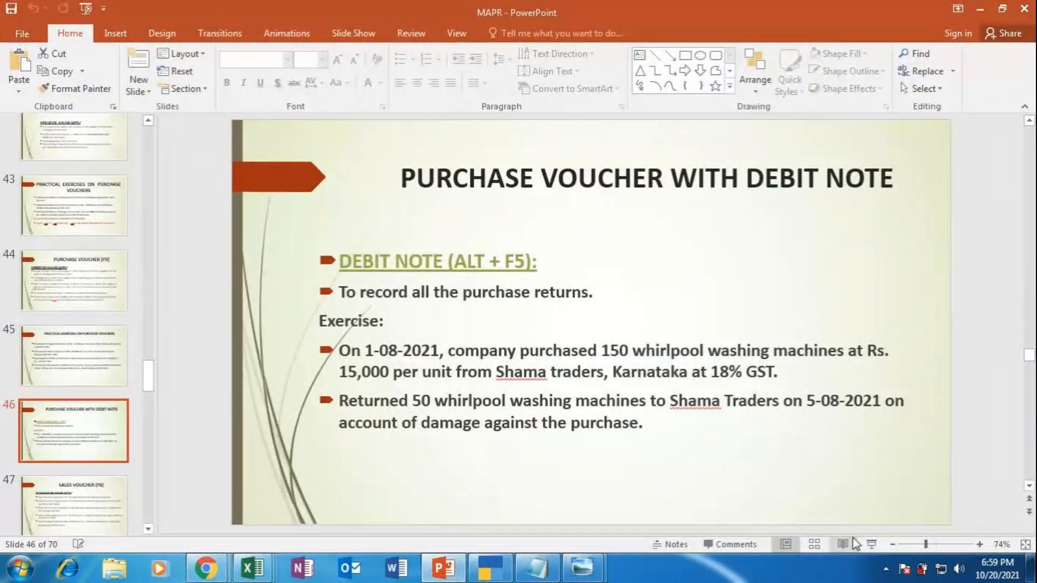
Step: Start the full-screen slide show and move back to the Purchase Voucher [F9] intrastate slide
click(870, 546)
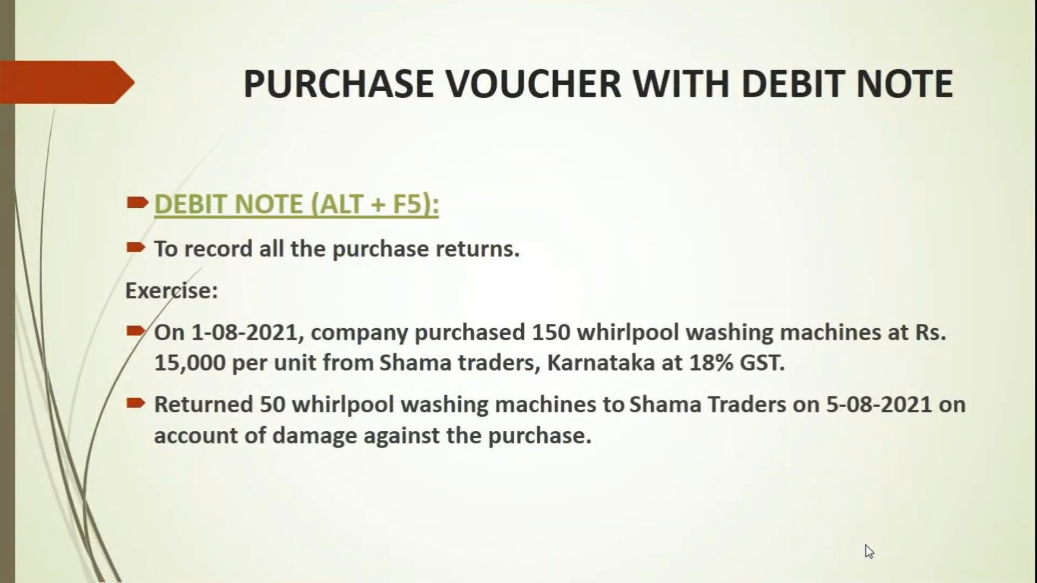
click(865, 546)
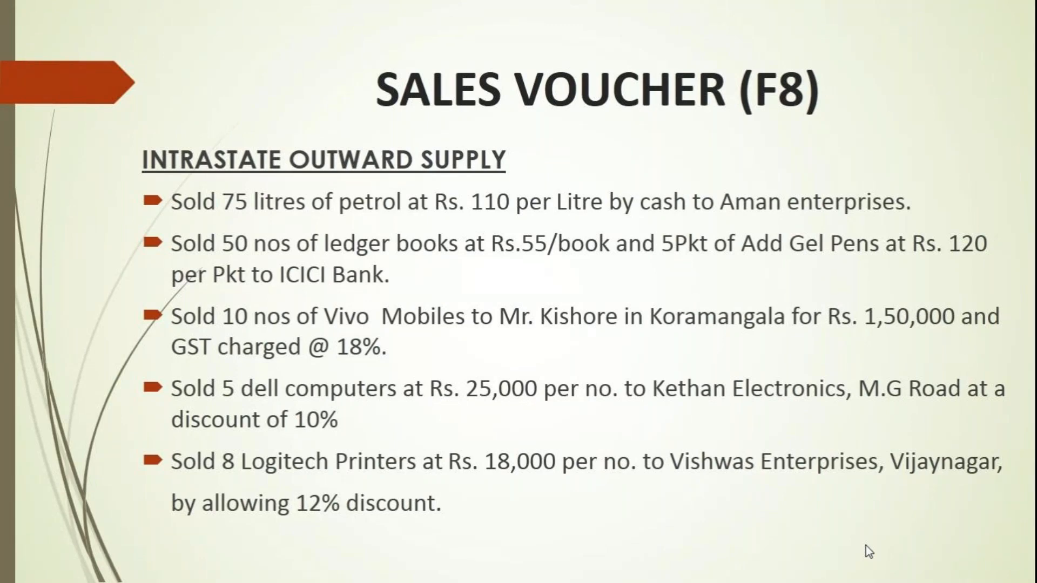
key(Left)
key(Left)
key(Left)
key(Left)
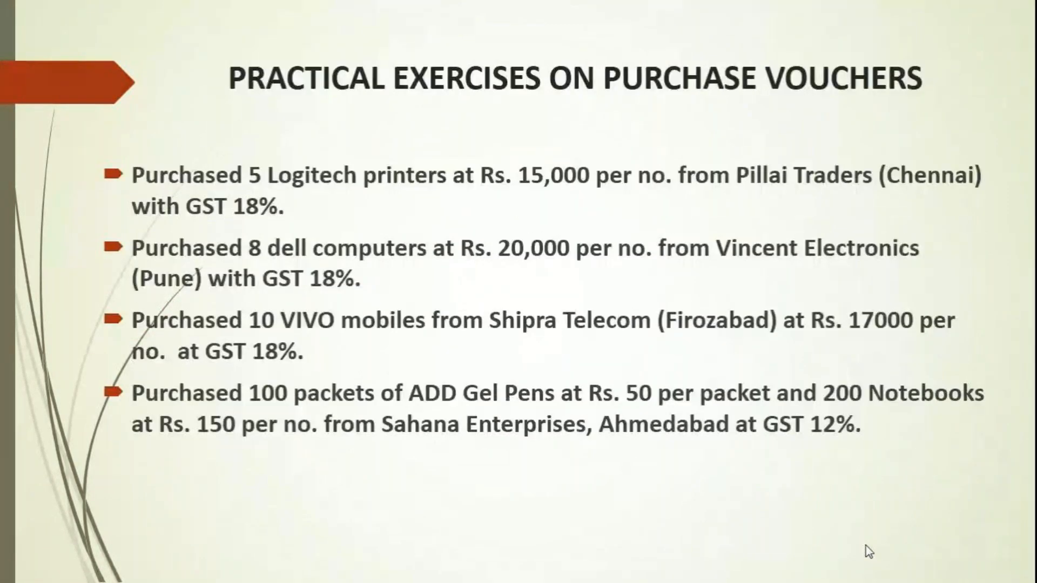
key(Left)
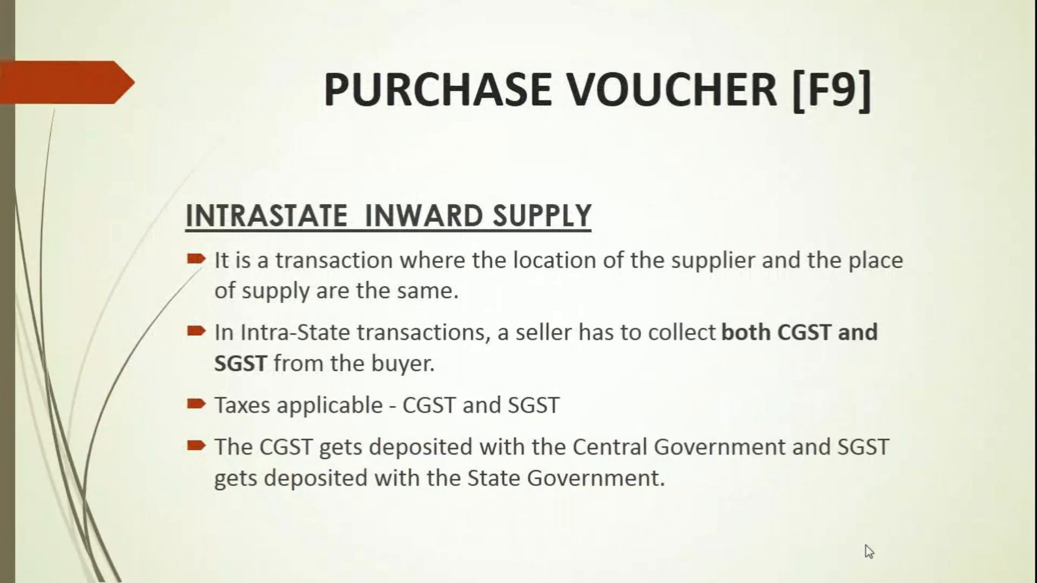
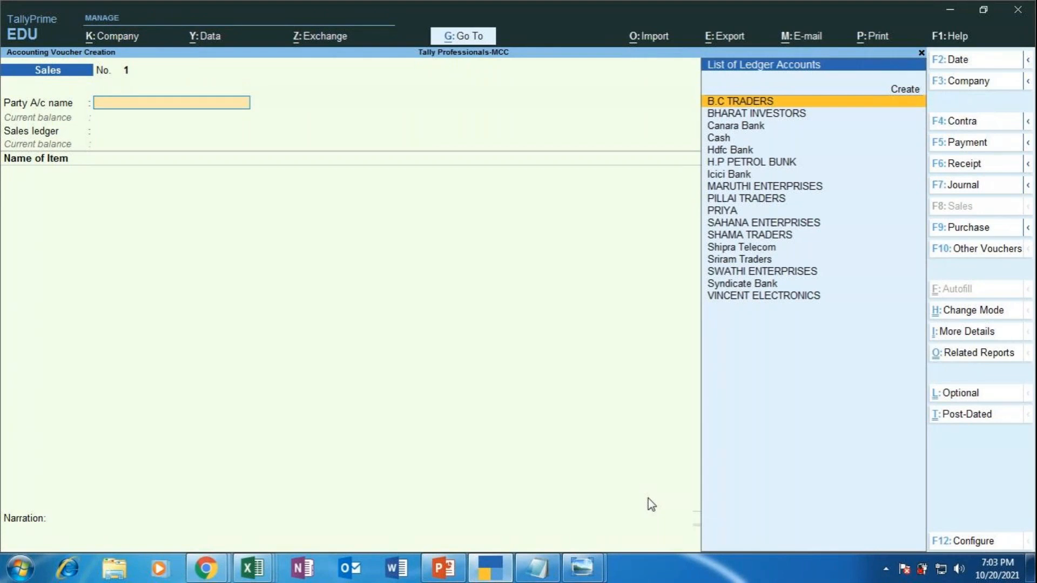
Step: Create a new ledger named AMAN ENTERPRISES under Sundry Debtors
key(Up)
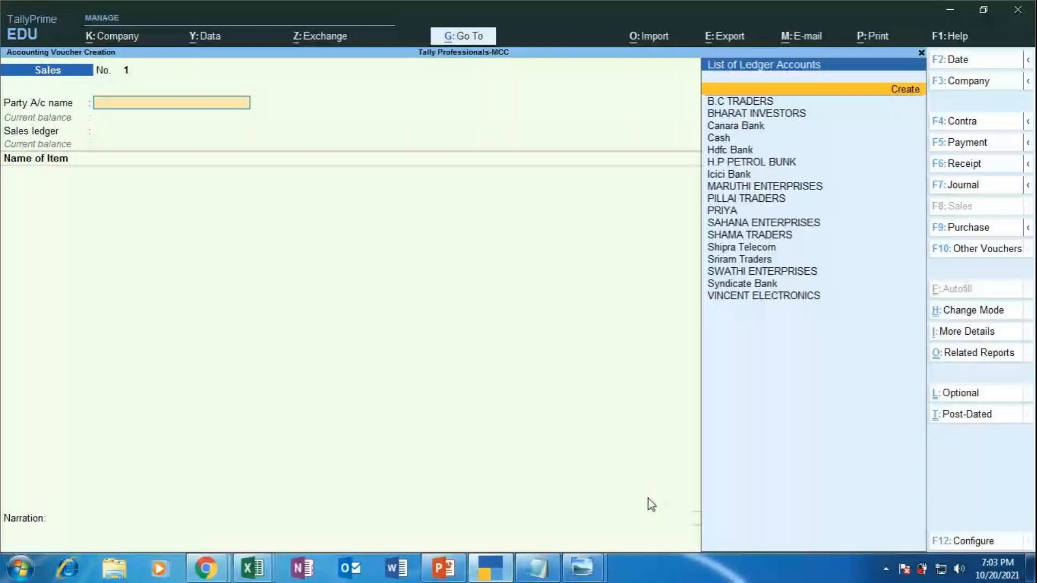
key(Return)
text(AMA)
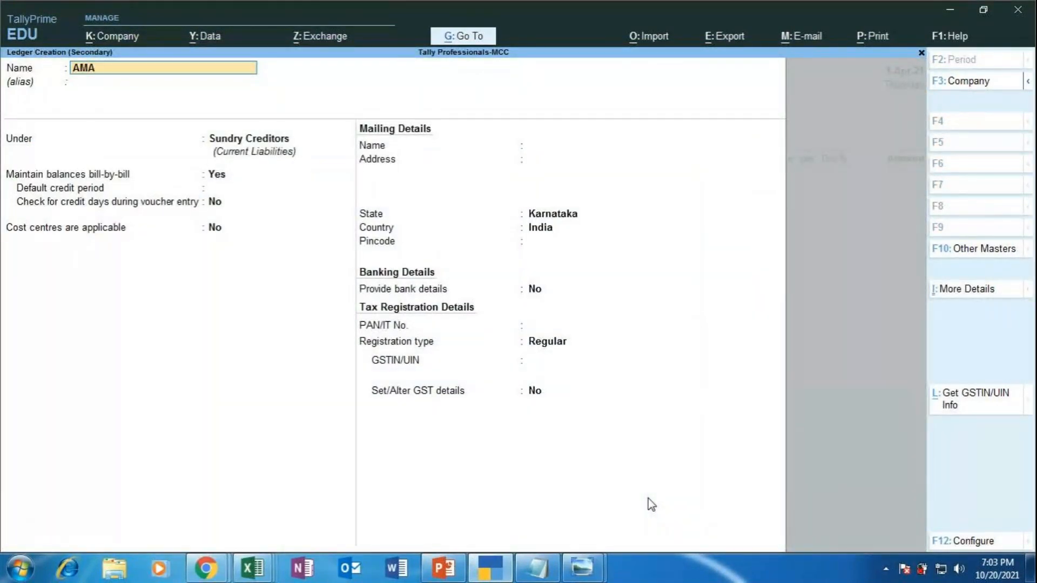
text(N ENTERPRISES)
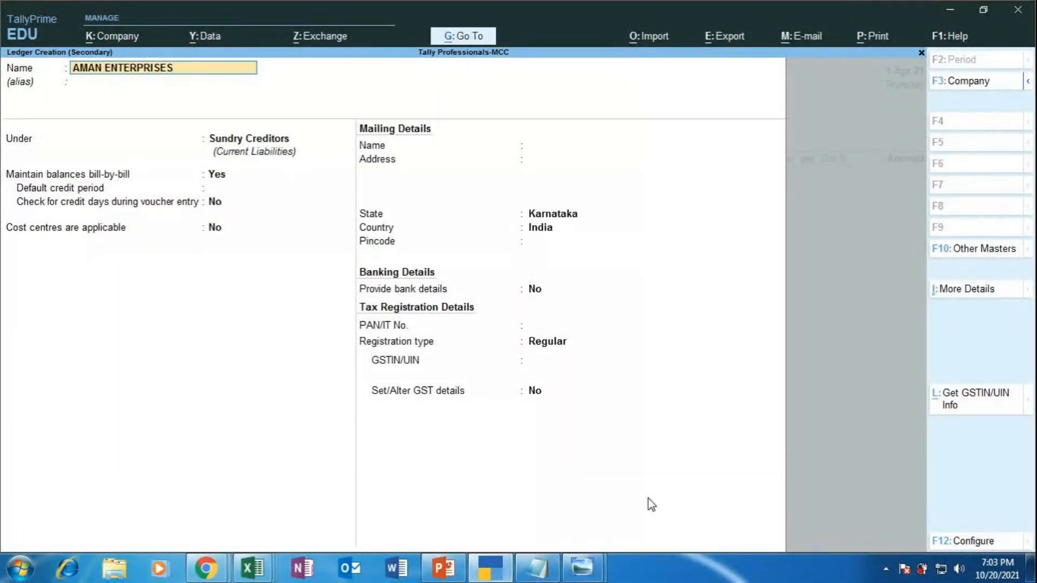
key(Return)
key(Return)
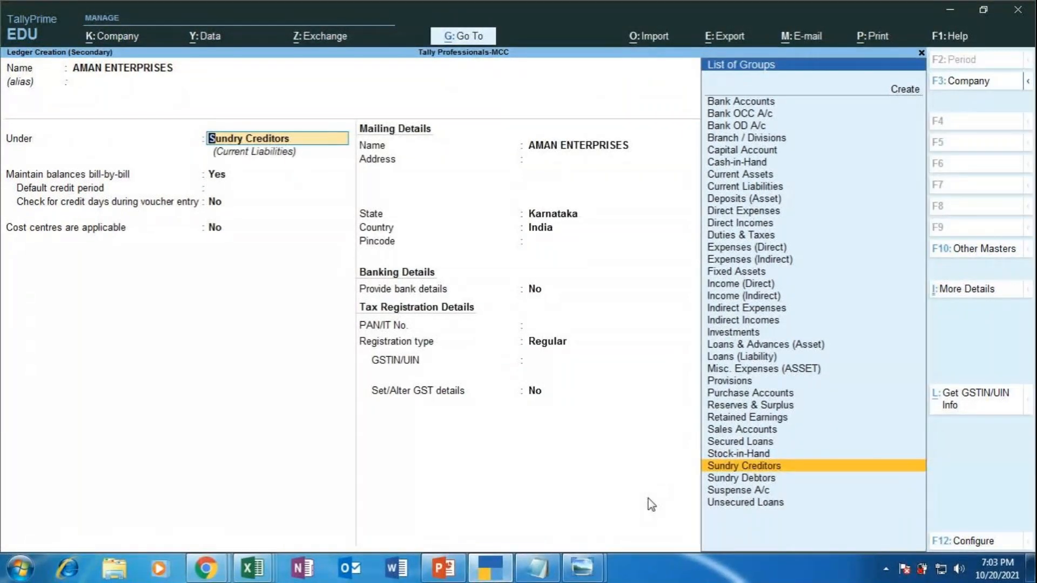
key(Down)
key(Return)
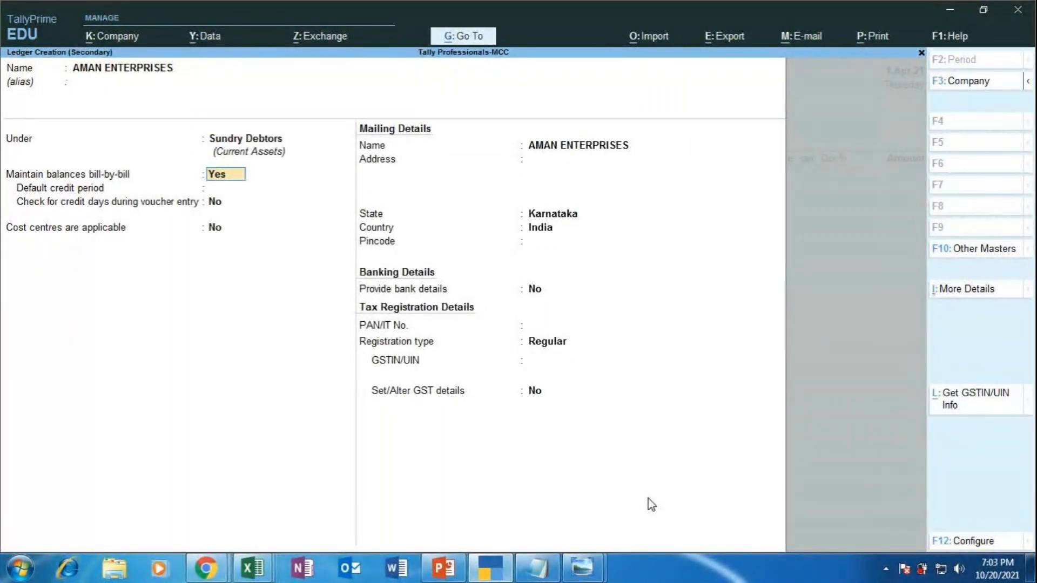
Step: Accept Karnataka as the state with Regular registration and enter the party's GSTIN
key(Return)
key(Return)
key(Return)
key(Return)
key(Return)
key(Return)
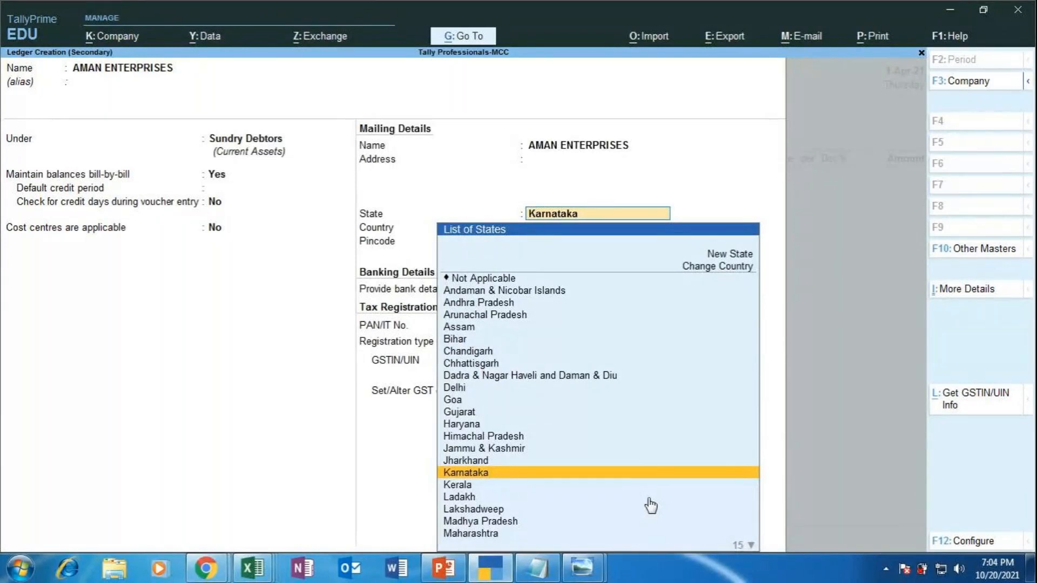
key(Return)
key(Return)
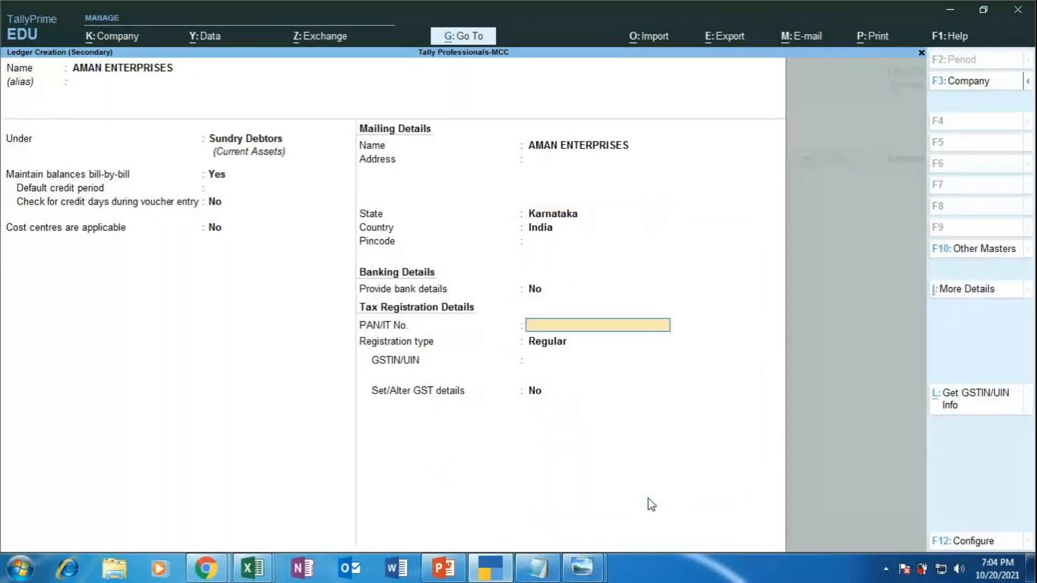
key(Return)
key(Return)
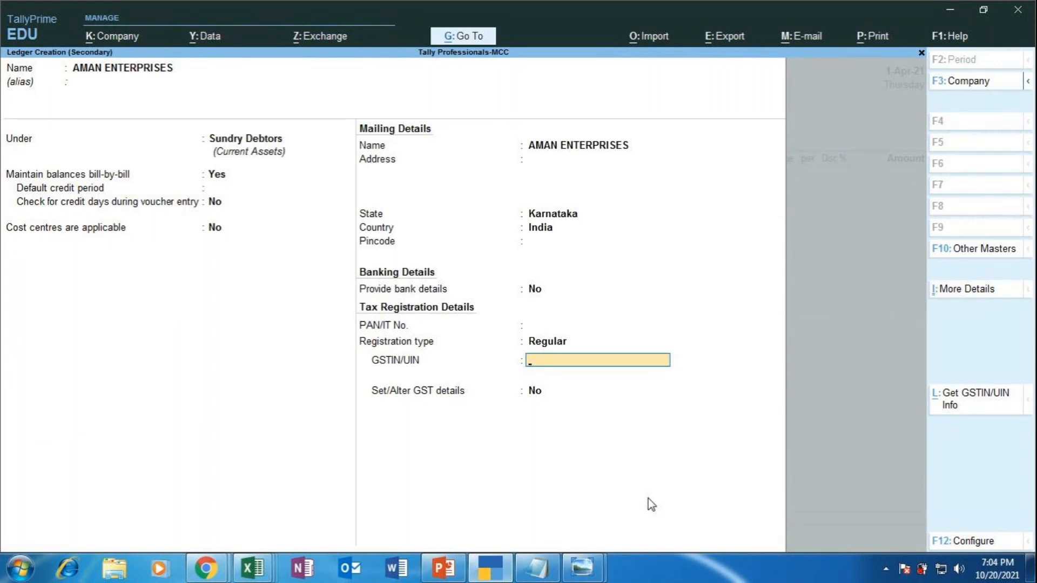
text(29IOPUY9087U)
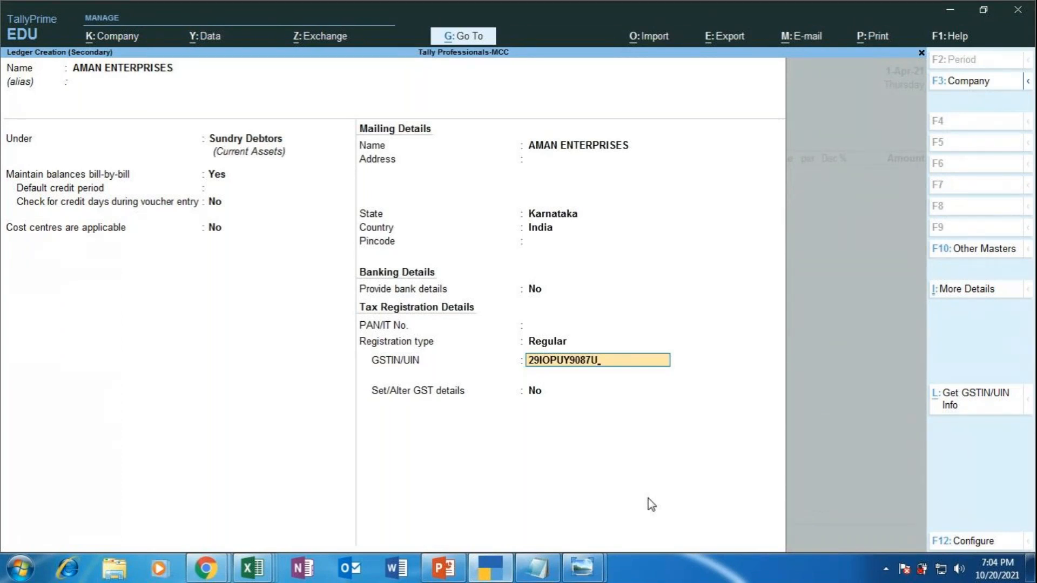
text(78U)
Step: Set GST details to Yes: Regular registration, party type Not Applicable, not a transporter
key(Return)
key(Return)
text(Y)
key(Return)
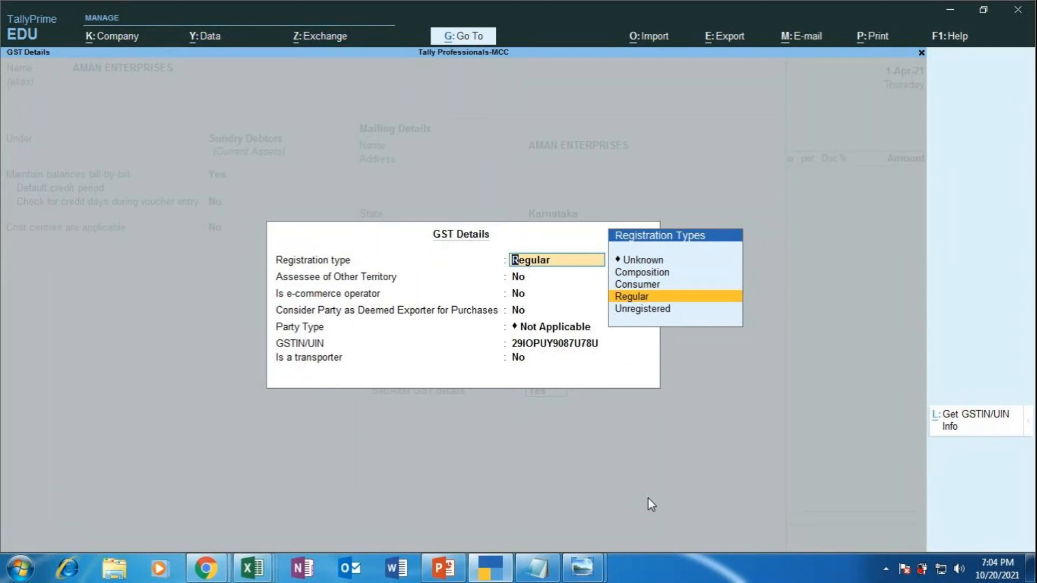
key(Return)
key(Return)
key(Return)
key(Return)
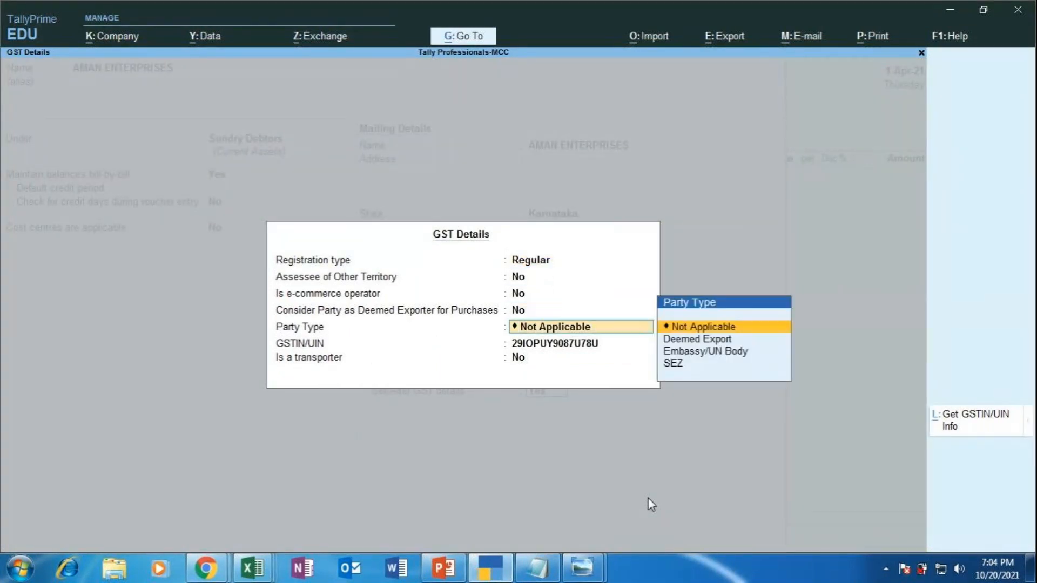
key(Return)
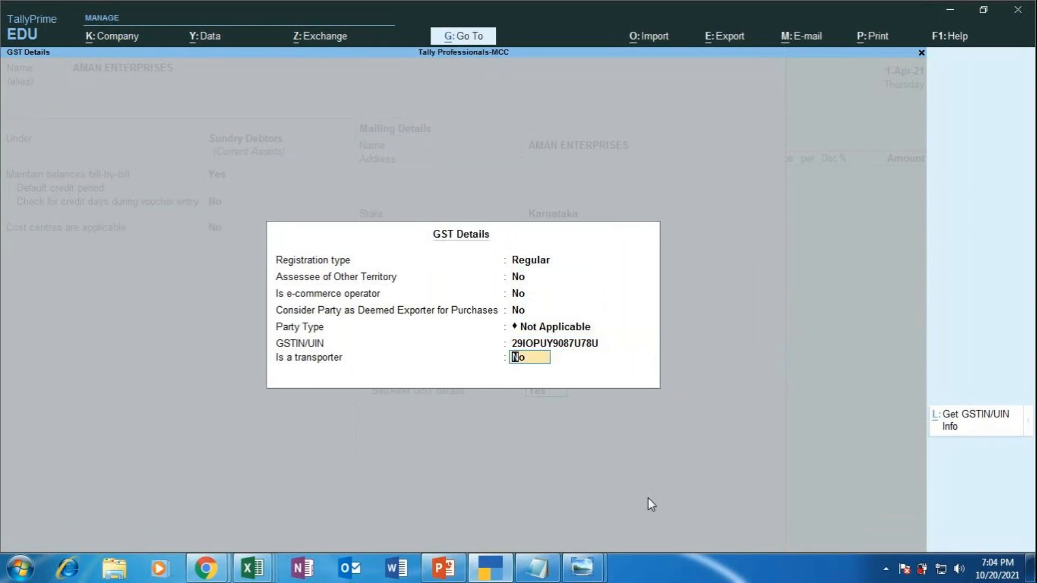
key(Return)
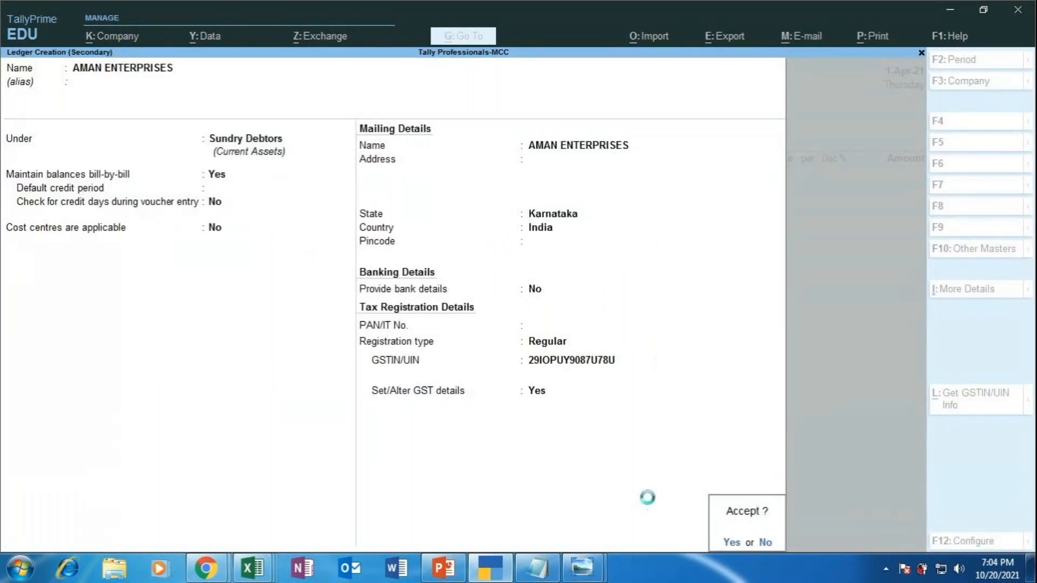
key(Return)
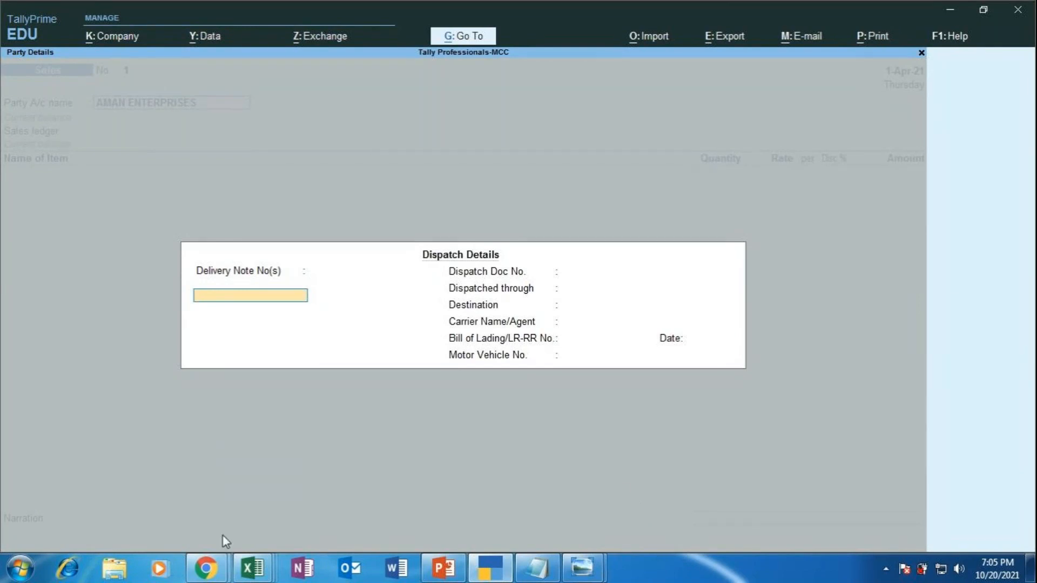
Step: Preview the browser's open windows from the taskbar
click(206, 567)
Step: Send 'OK' to everyone in the GoToMeeting chat and close the chat
click(151, 482)
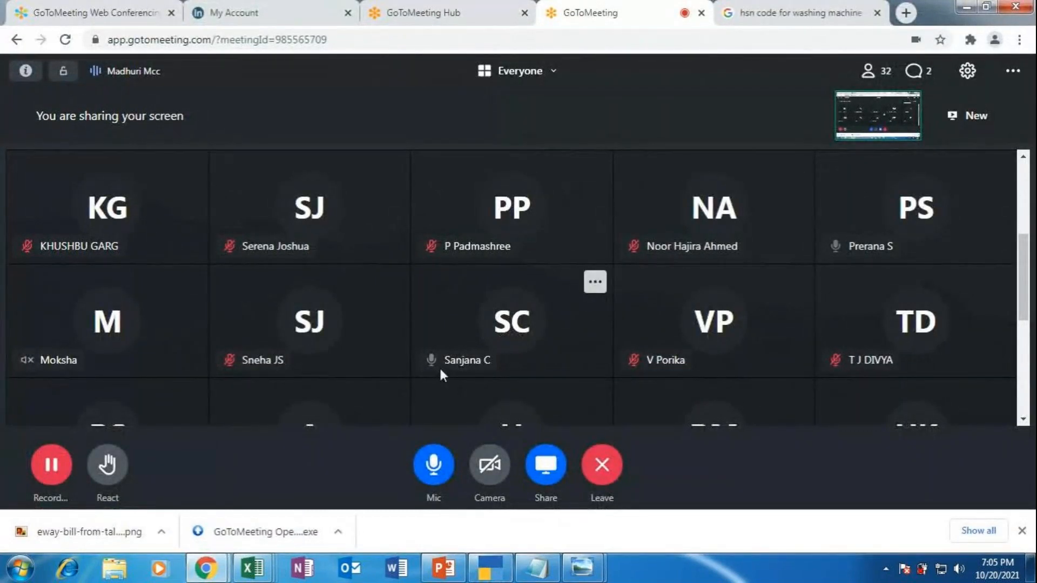
click(921, 75)
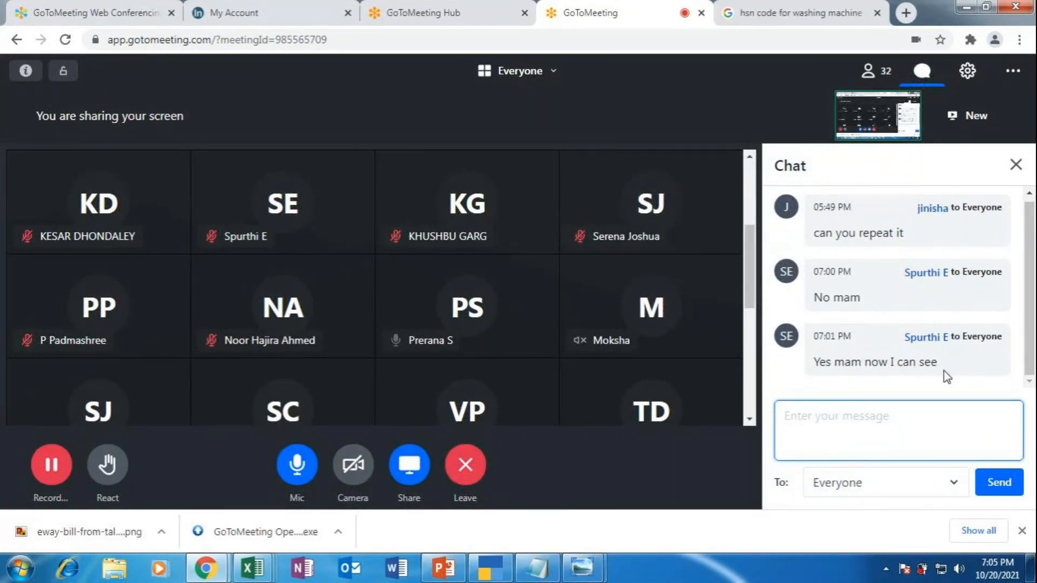
text(OK)
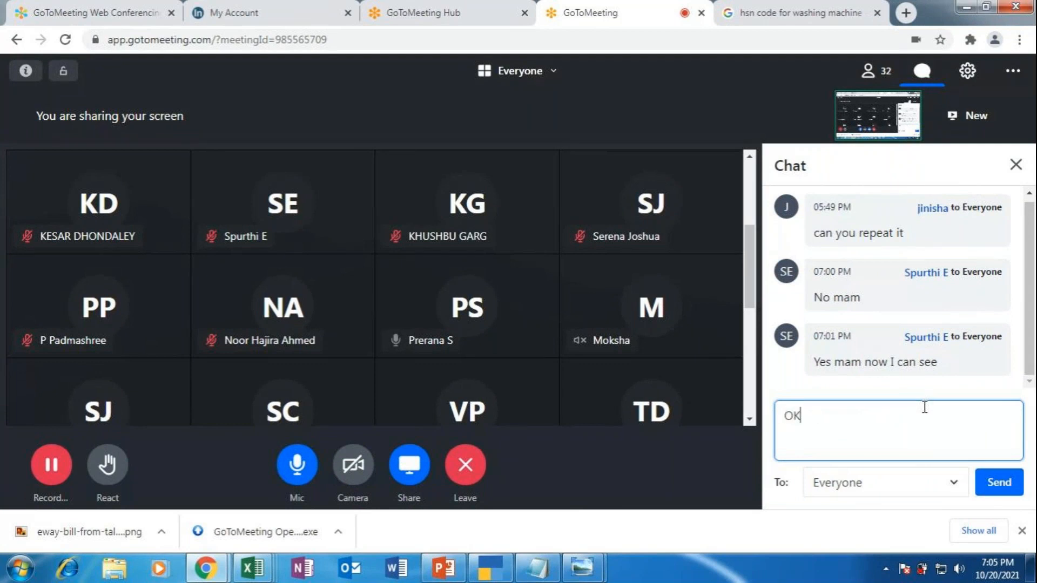
click(1000, 484)
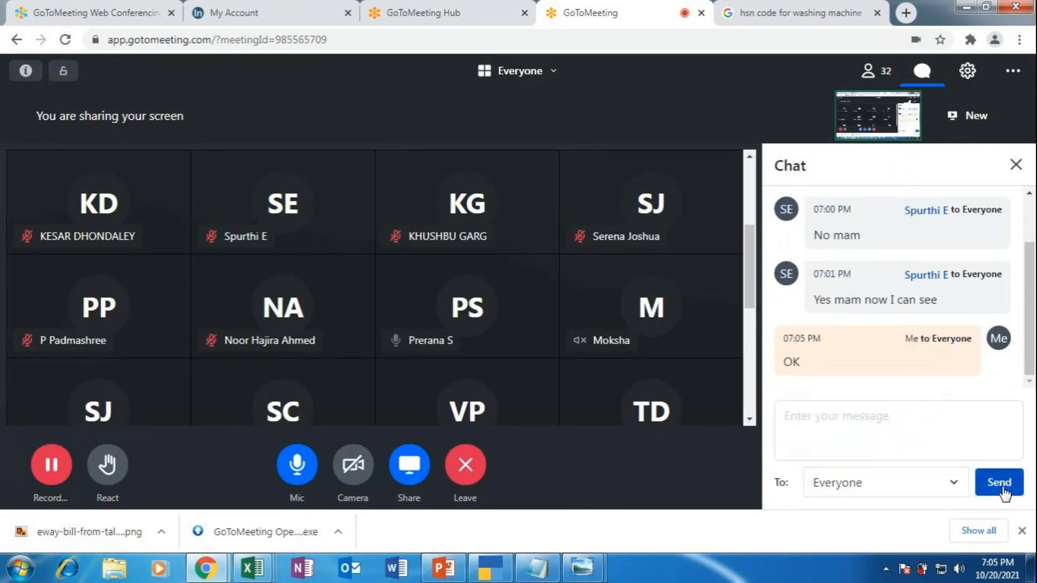
click(1014, 164)
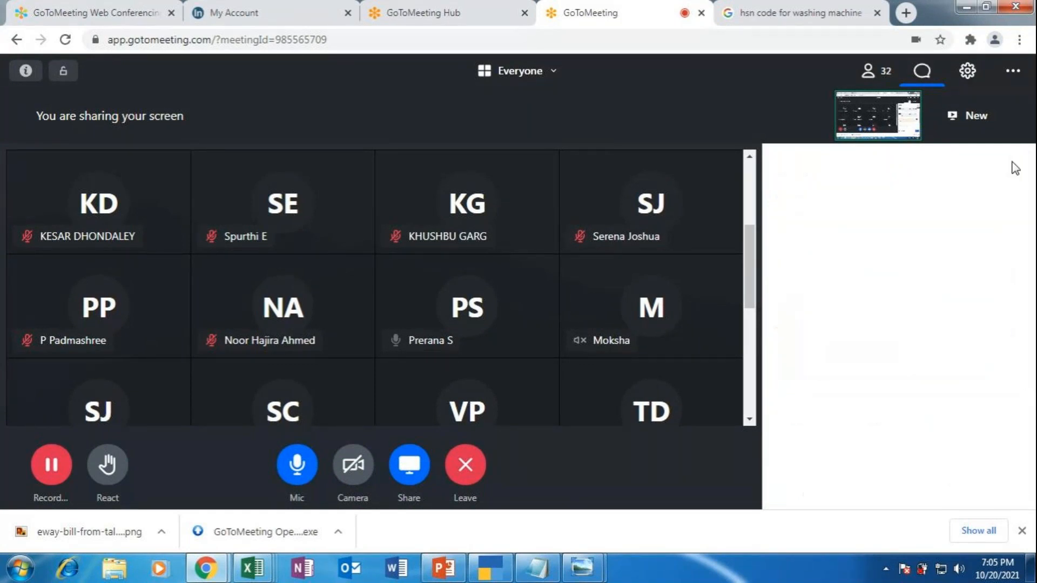
click(796, 15)
Step: Replace the Google query with 'DELIVERY NOTE' and search for delivery note formats
scroll(171, 145, up, 2)
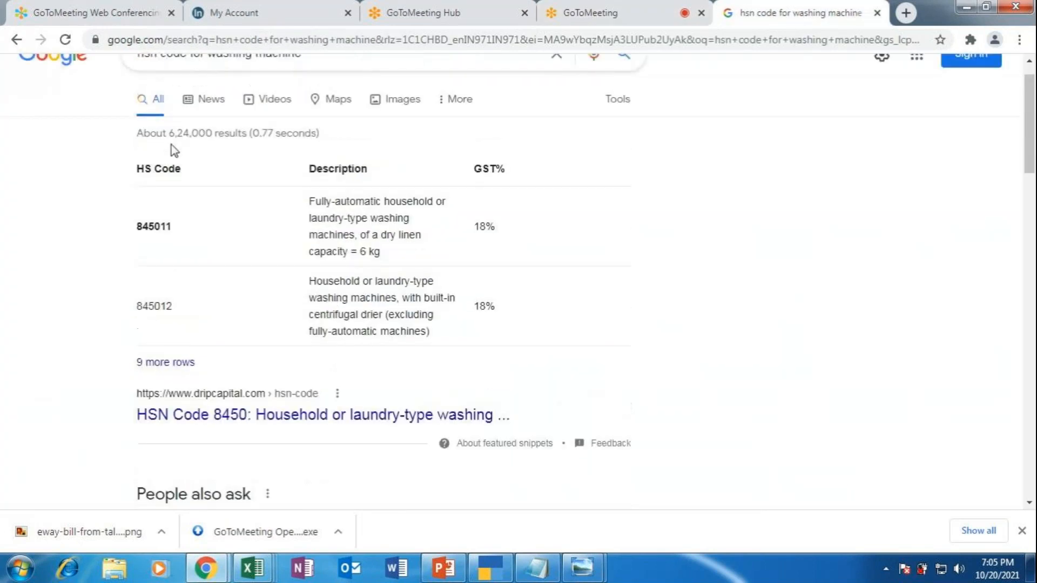
drag(304, 94, 116, 102)
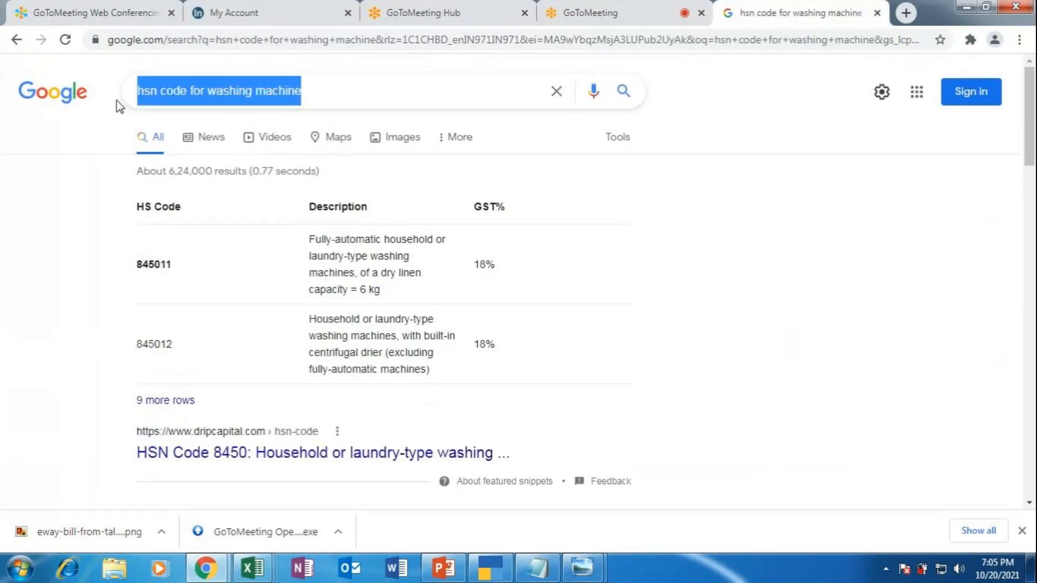
key(BackSpace)
text(DELIVERY)
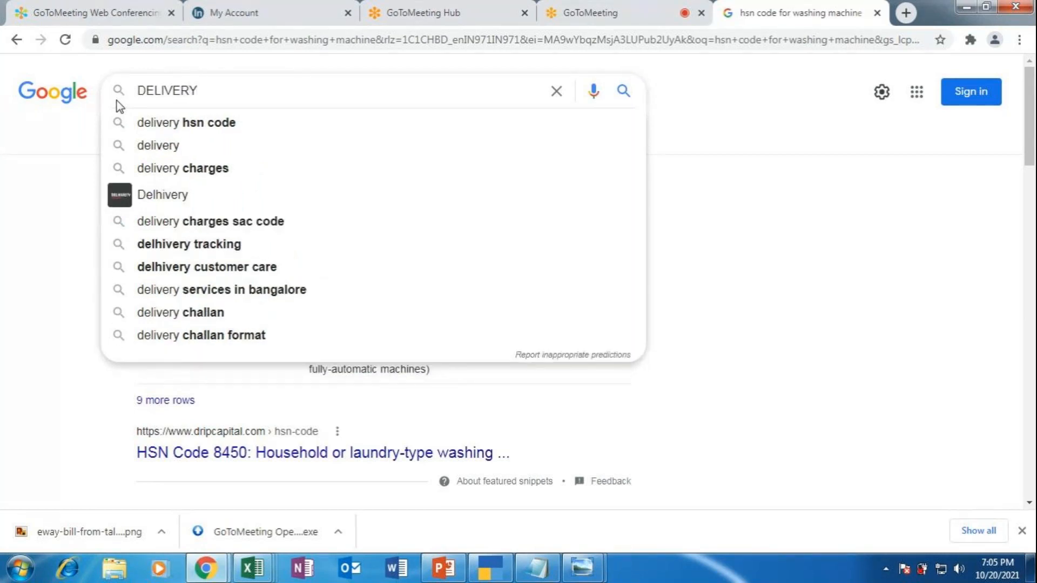
text( NOTE)
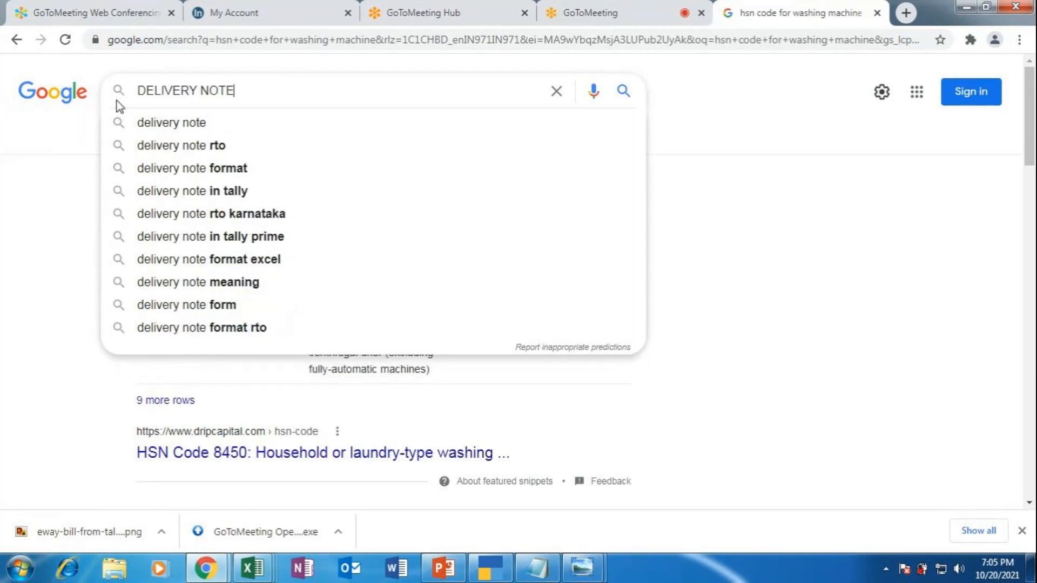
click(208, 168)
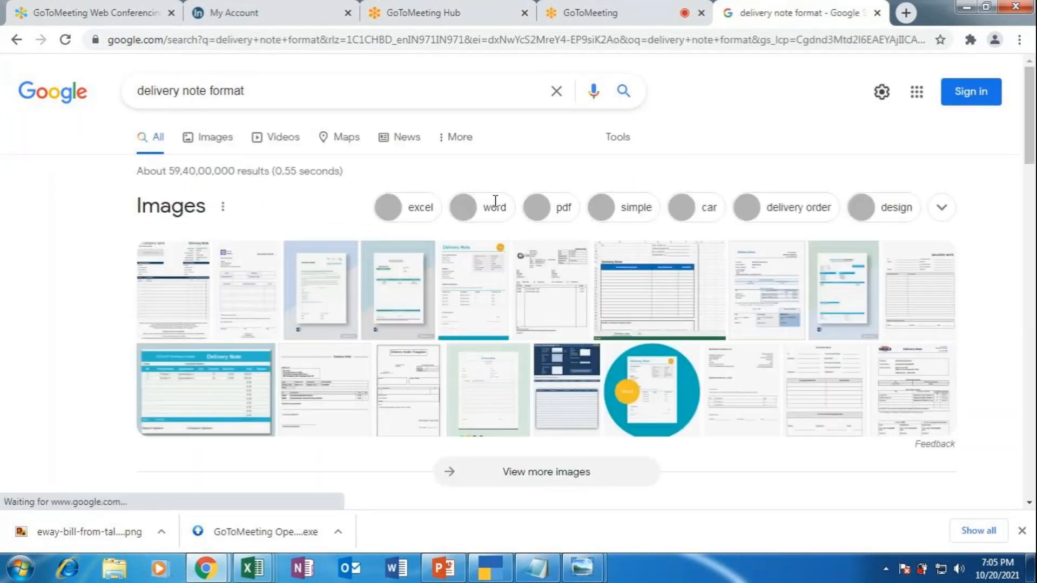
Step: Save the Delivery Note Excel Template image from Images results as a PNG
click(625, 291)
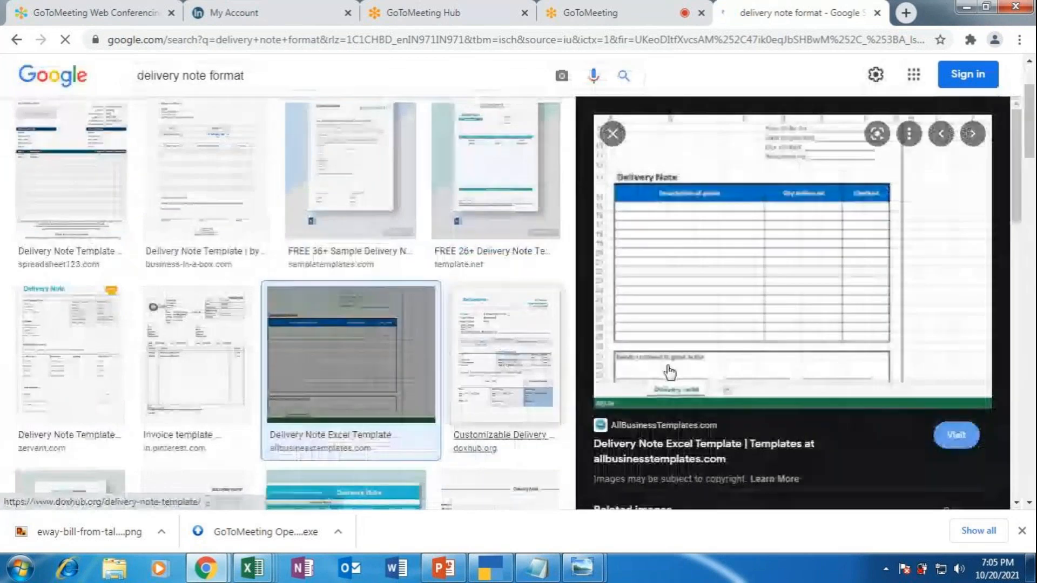
right_click(754, 210)
click(807, 368)
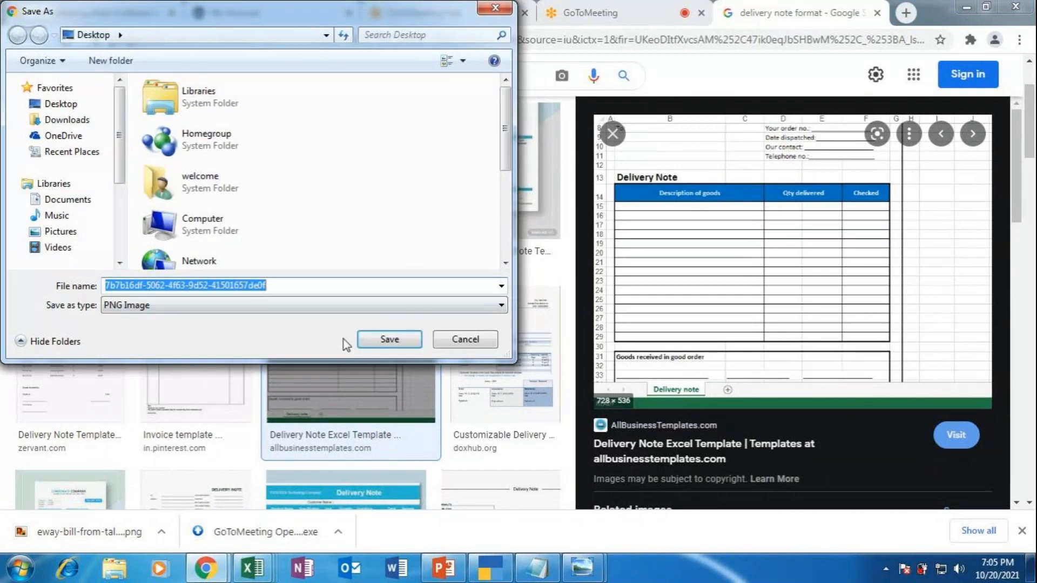
click(388, 339)
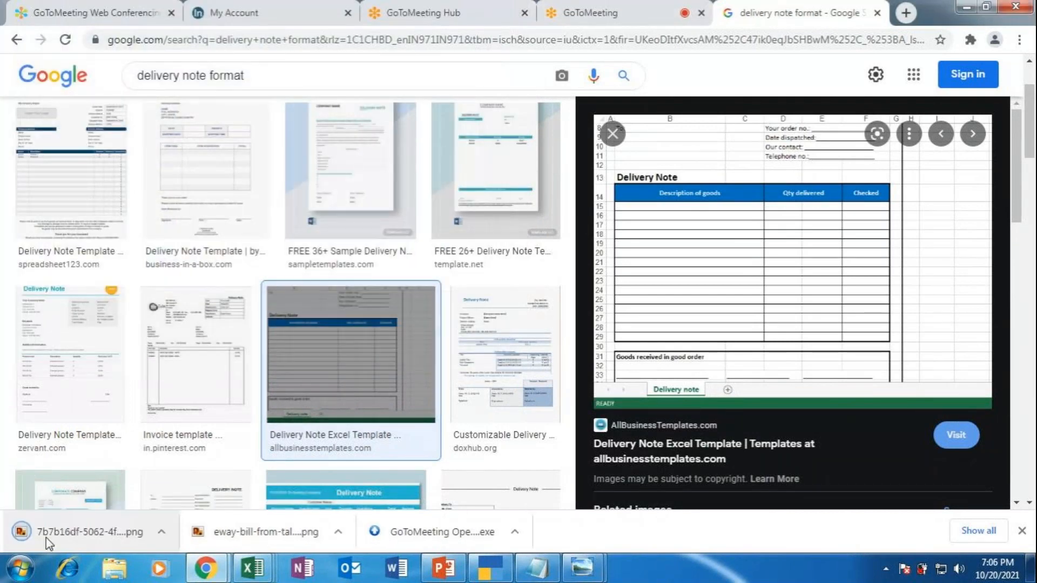
click(47, 537)
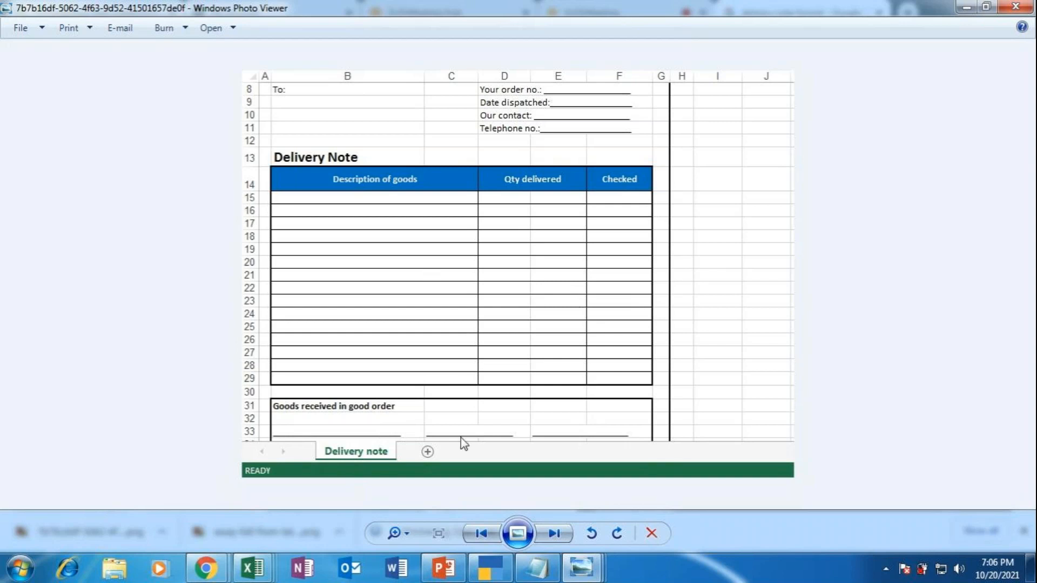
Step: Return from Photo Viewer to the Google Images delivery note results
mouse_move(205, 568)
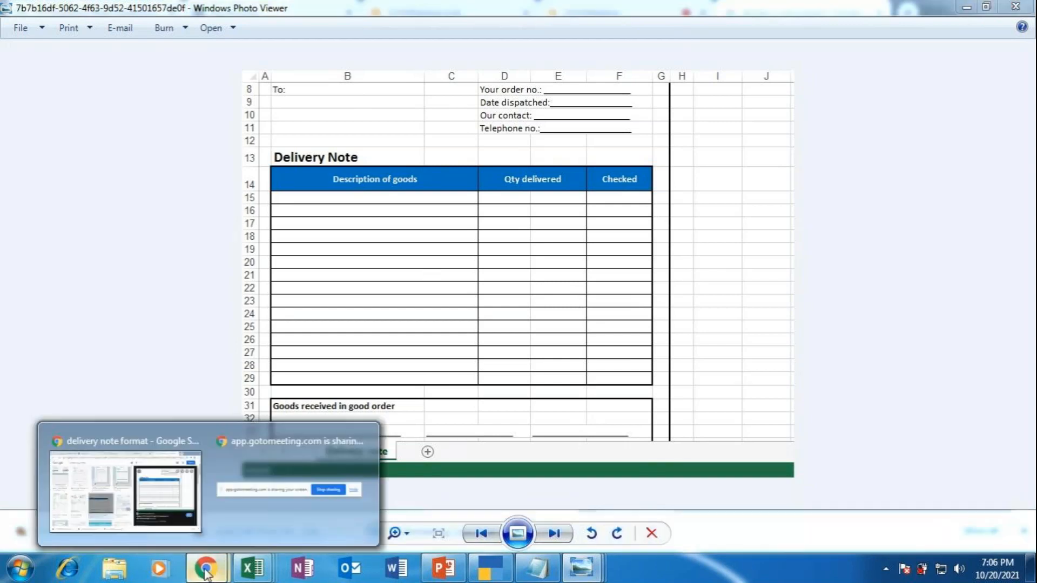
click(115, 486)
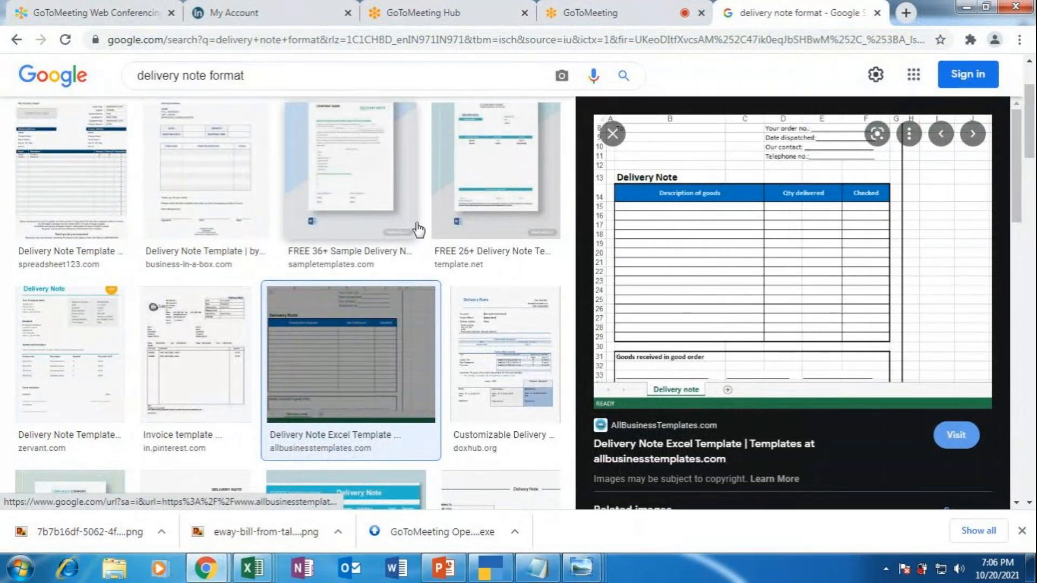
Step: Browse delivery note previews from spreadsheet123, Pinterest, Zervant and Document Hub
click(59, 178)
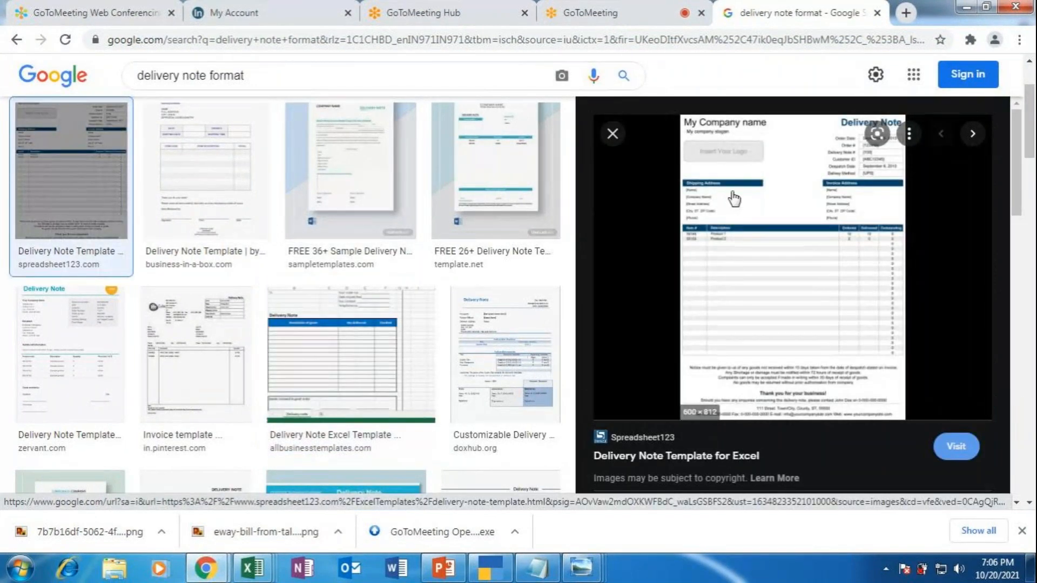
scroll(257, 293, down, 2)
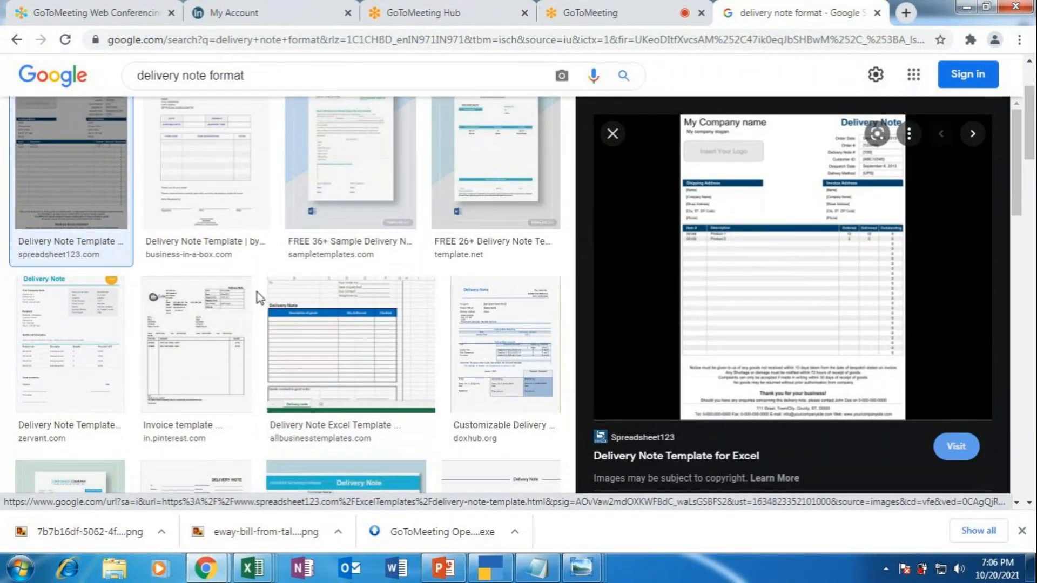
click(181, 272)
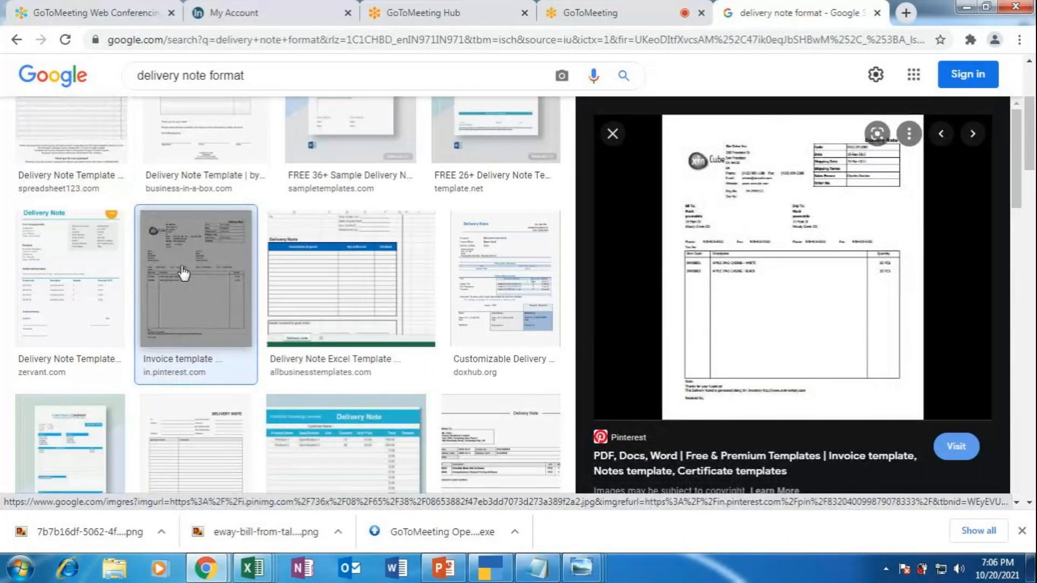
right_click(772, 231)
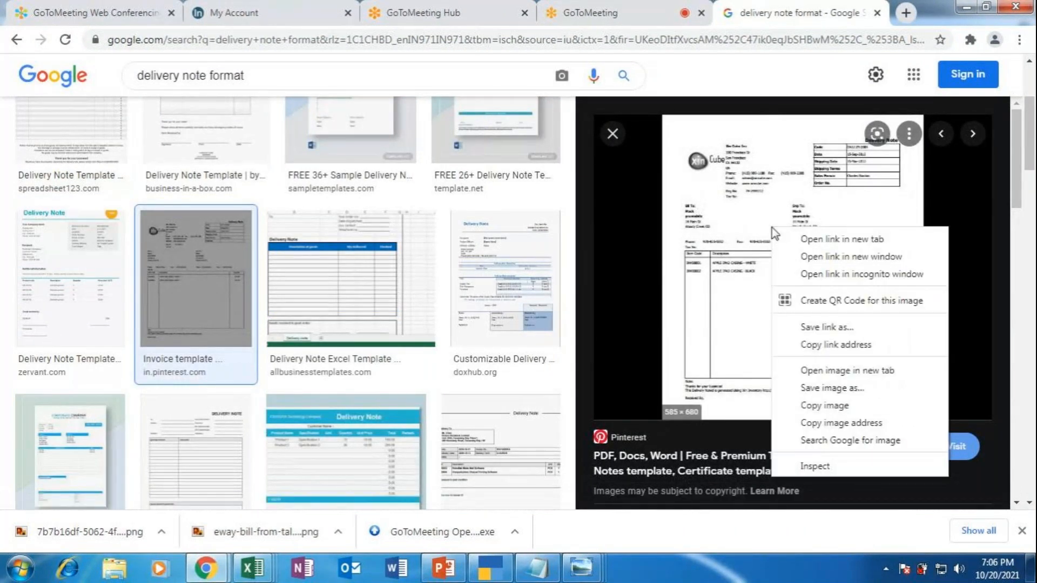
click(60, 286)
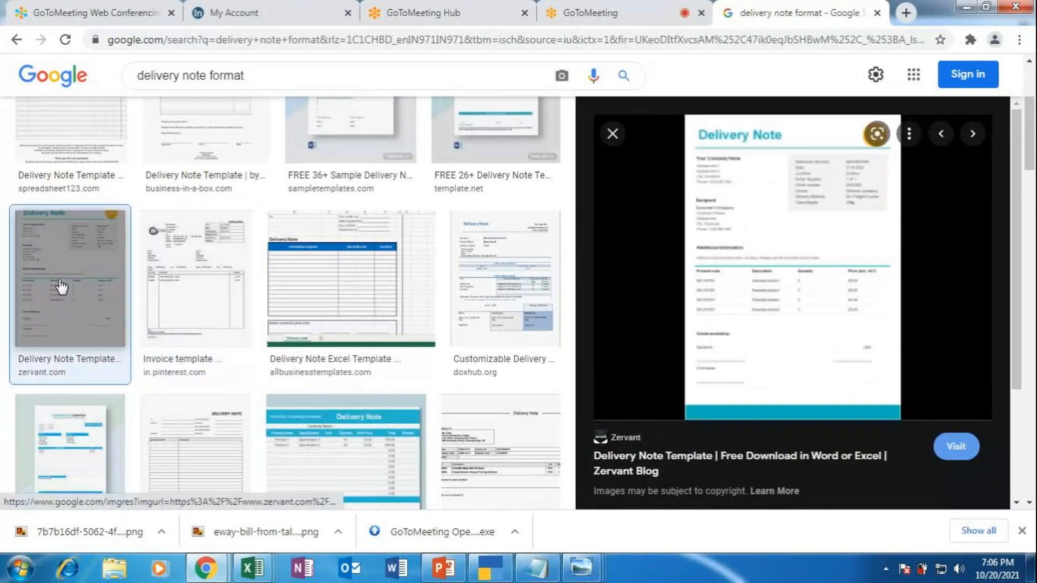
click(497, 280)
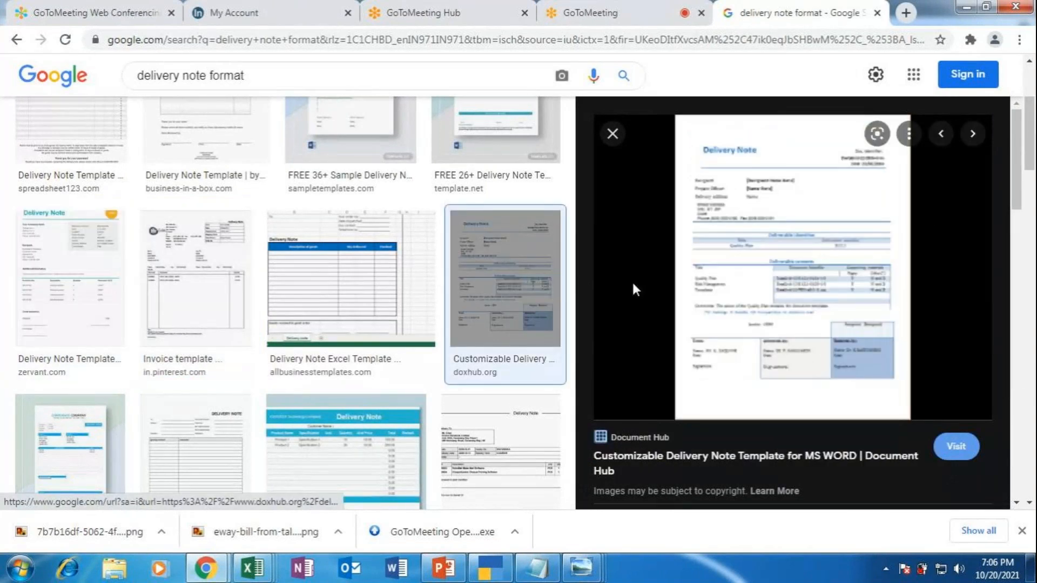
scroll(485, 305, down, 3)
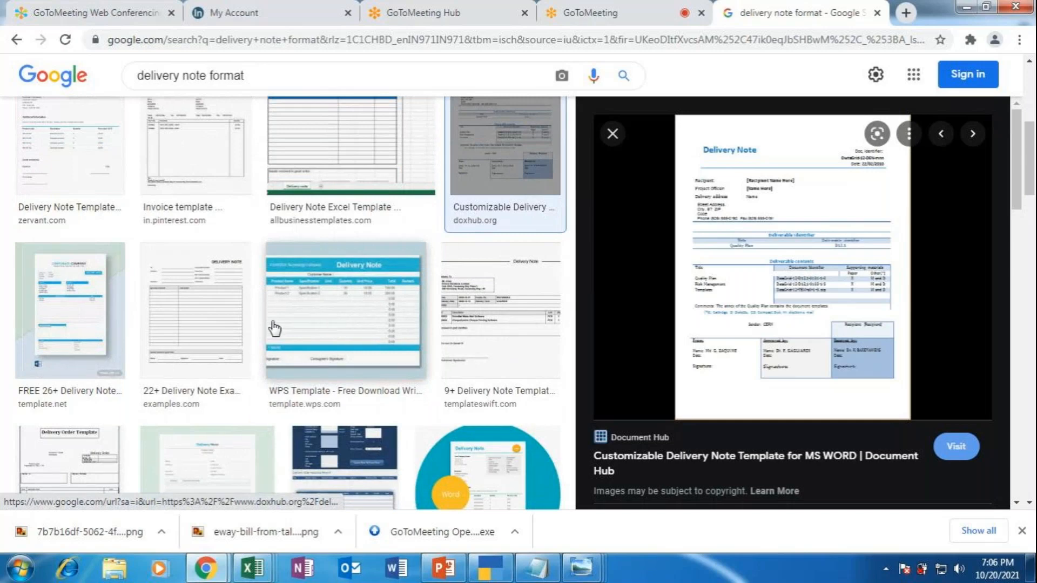
scroll(178, 220, down, 1)
Step: Save the blank Examples delivery note image to the Desktop as Order-Delivery-Note2
click(177, 220)
right_click(783, 231)
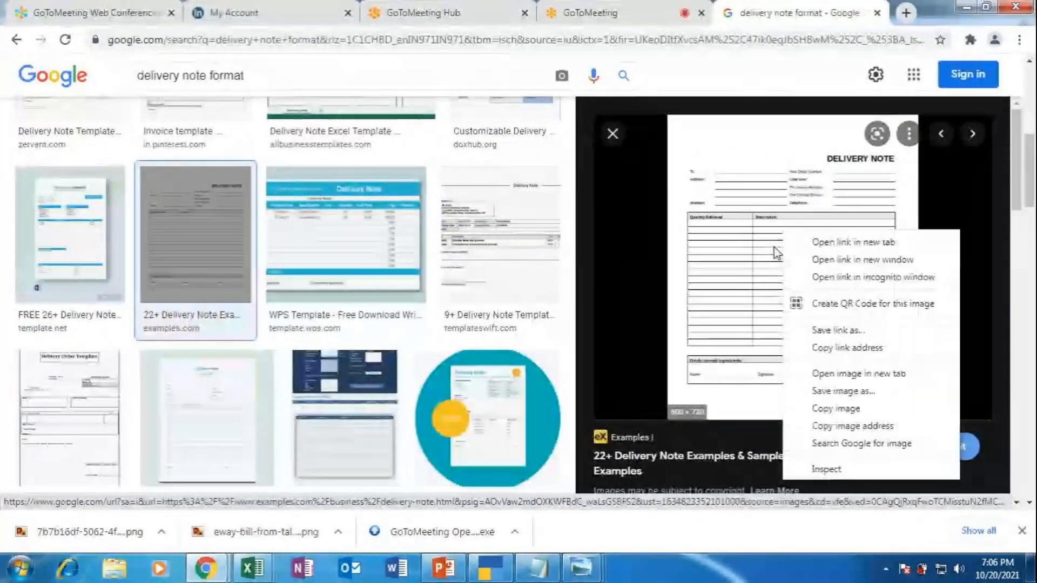
click(836, 391)
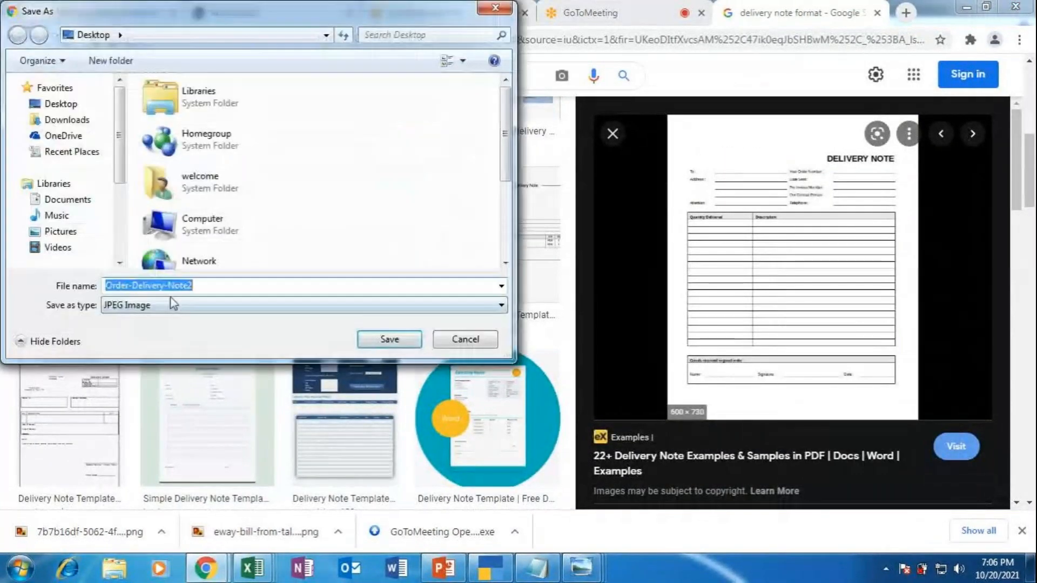
click(378, 339)
Step: Open Order-Delivery-Note2 in Photo Viewer and zoom in to inspect the form
click(101, 529)
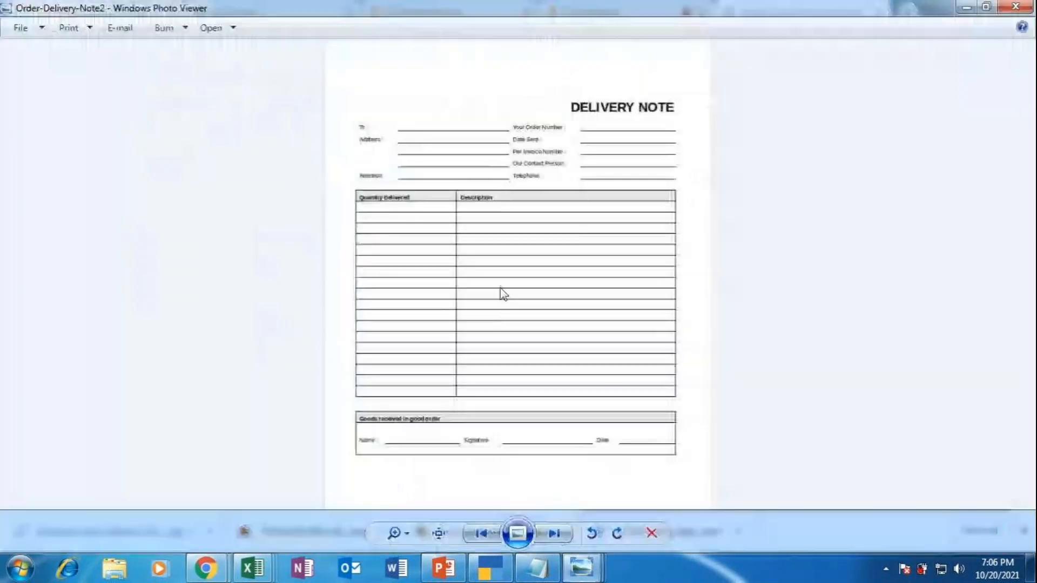
click(394, 533)
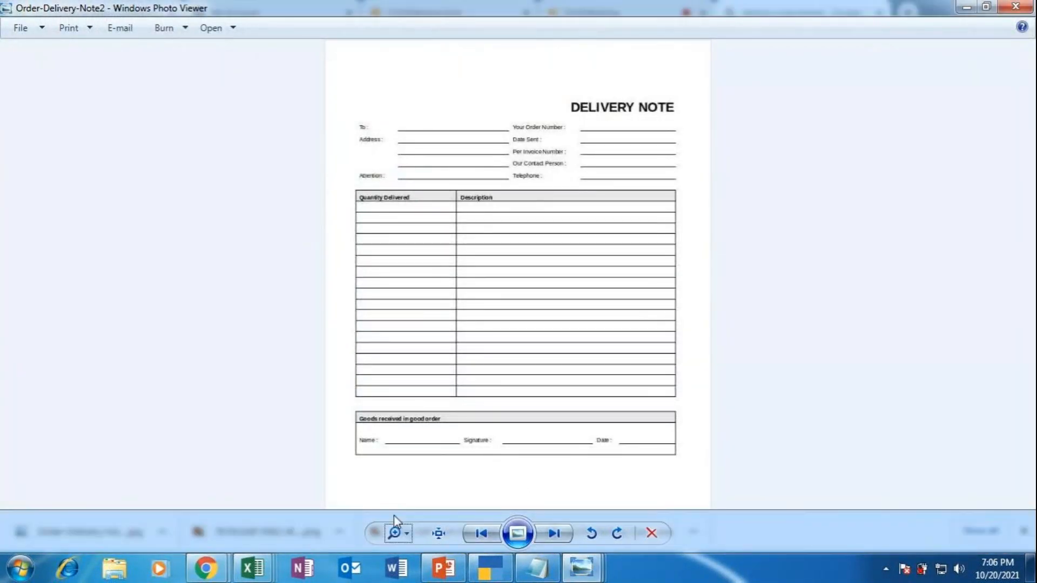
click(394, 532)
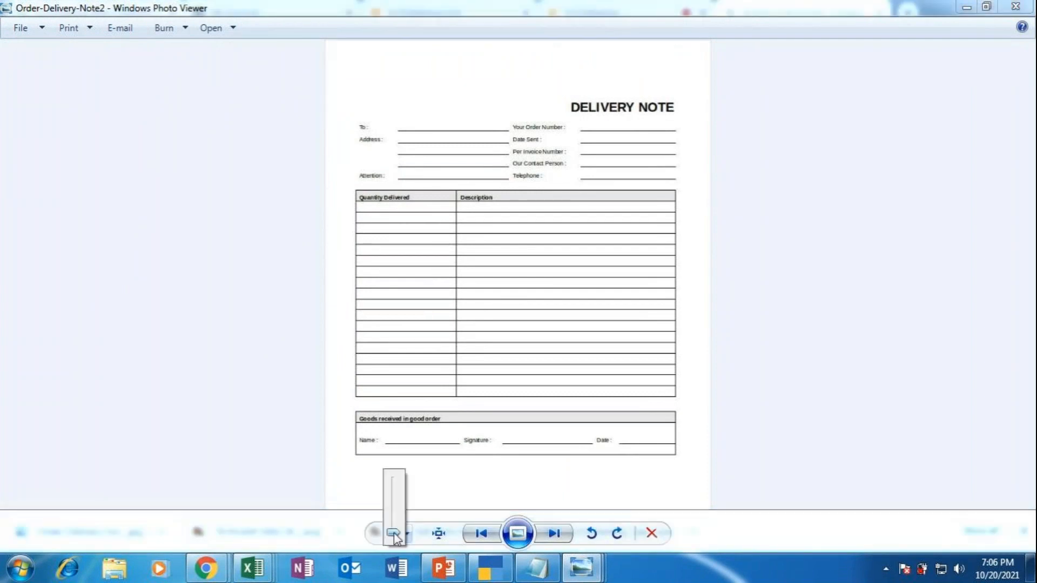
drag(394, 528, 393, 513)
scroll(796, 245, up, 1)
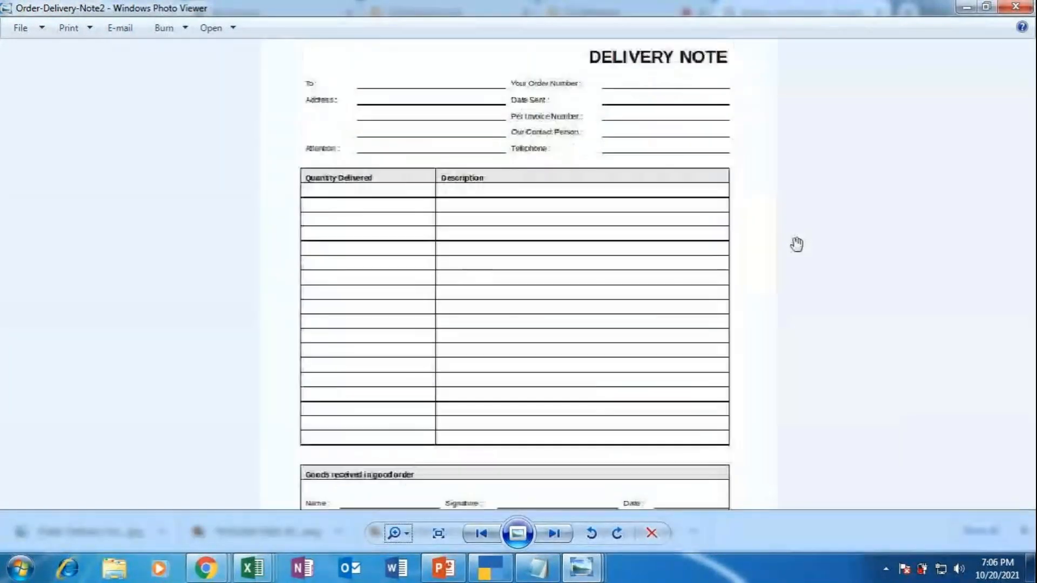
scroll(789, 253, down, 1)
scroll(789, 253, down, 1)
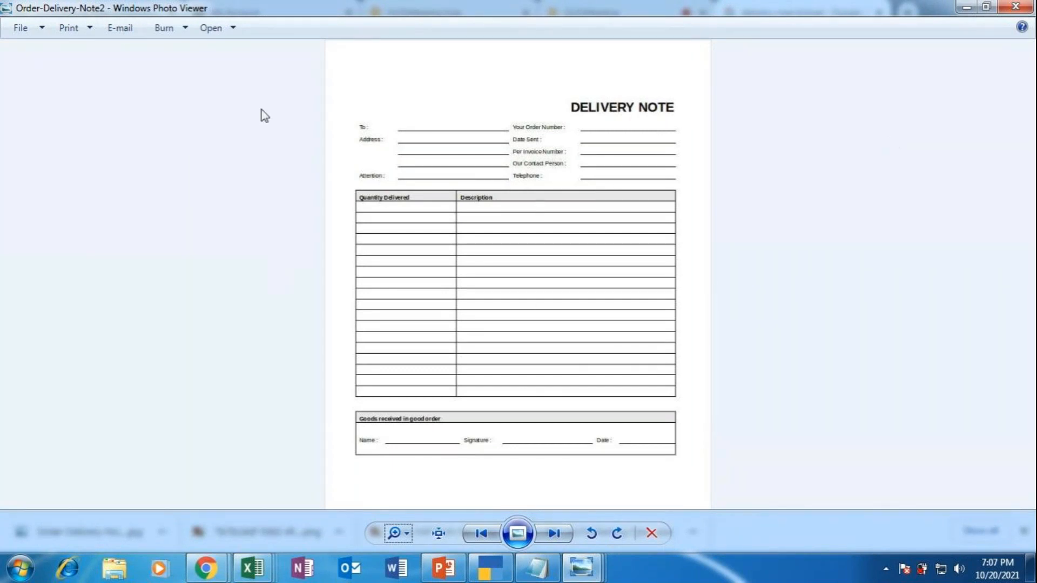
Step: Compare the delivery note with TallyPrime's Dispatch Details, leaving TallyPrime restored
key(alt+Tab)
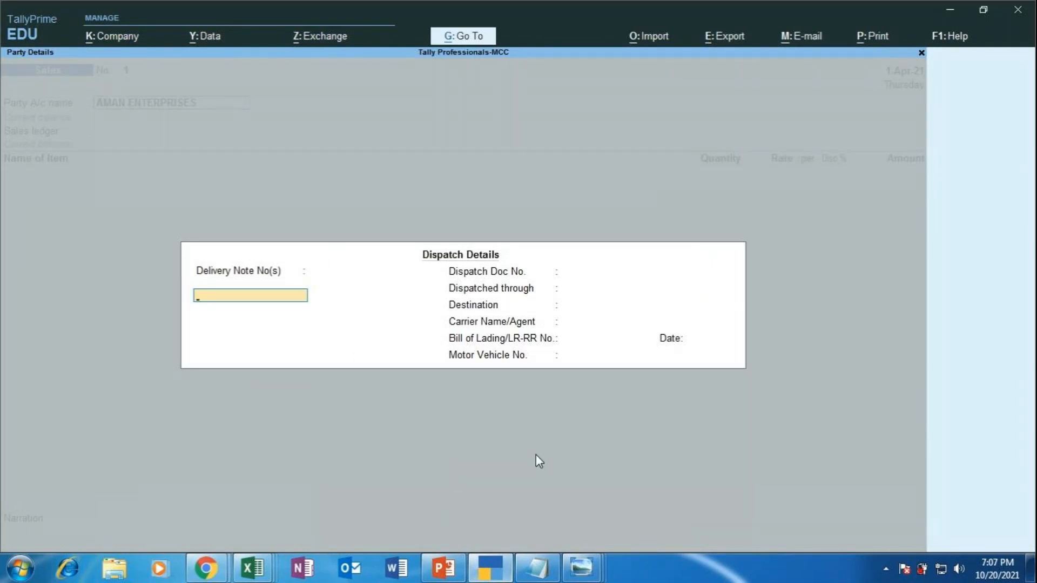
key(alt+Tab)
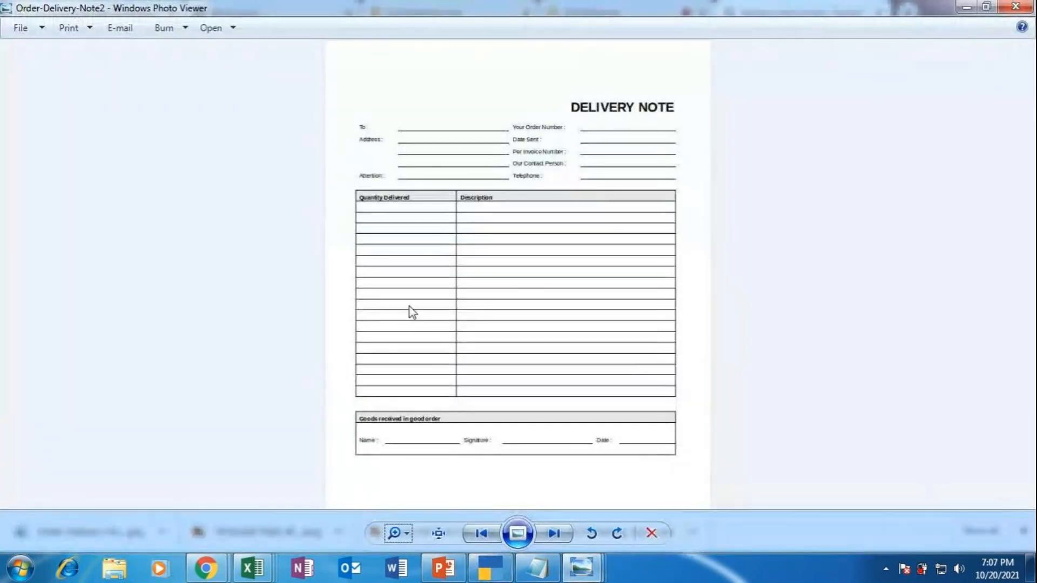
click(477, 575)
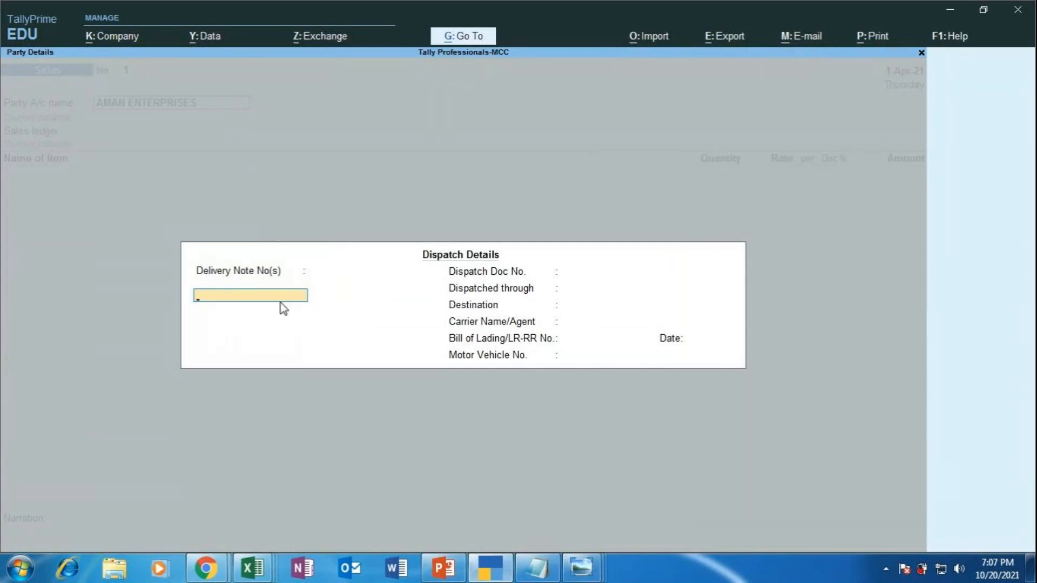
click(493, 575)
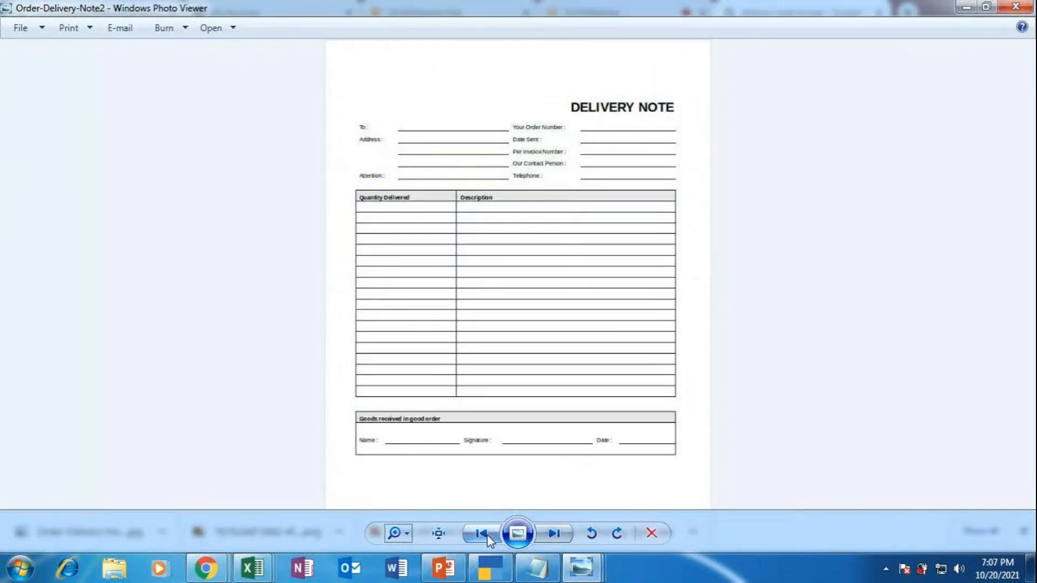
click(497, 572)
Step: Enter delivery note 01, dispatch doc no. 1, and dispatch mode MOTORCYCLE
text(01)
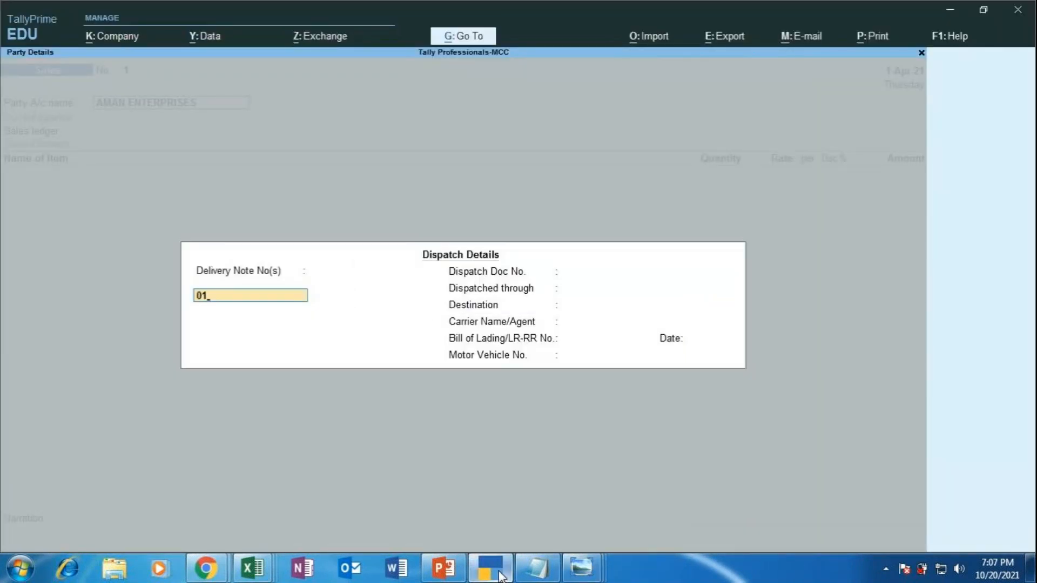
key(Return)
key(Return)
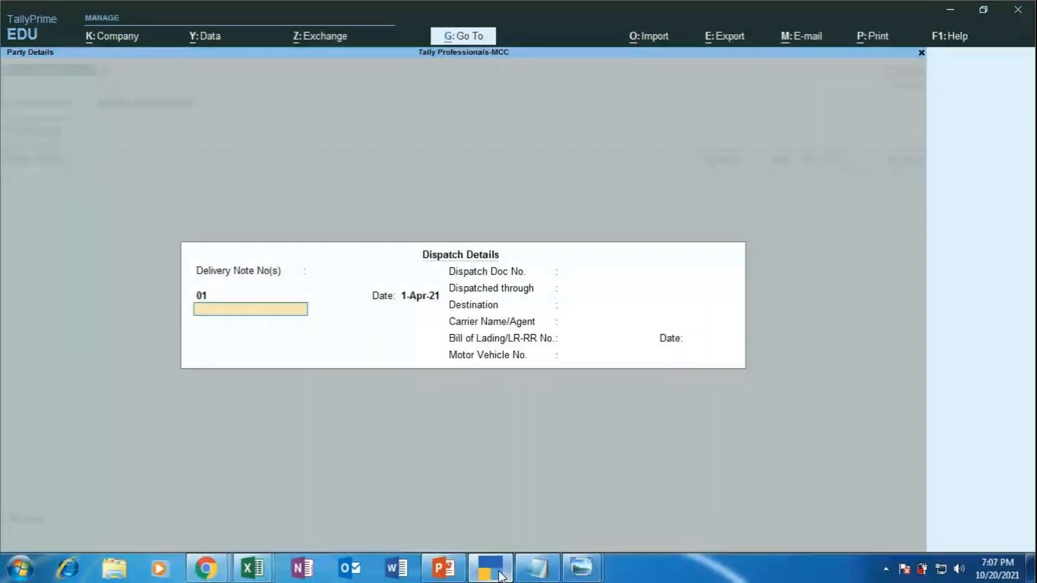
key(Return)
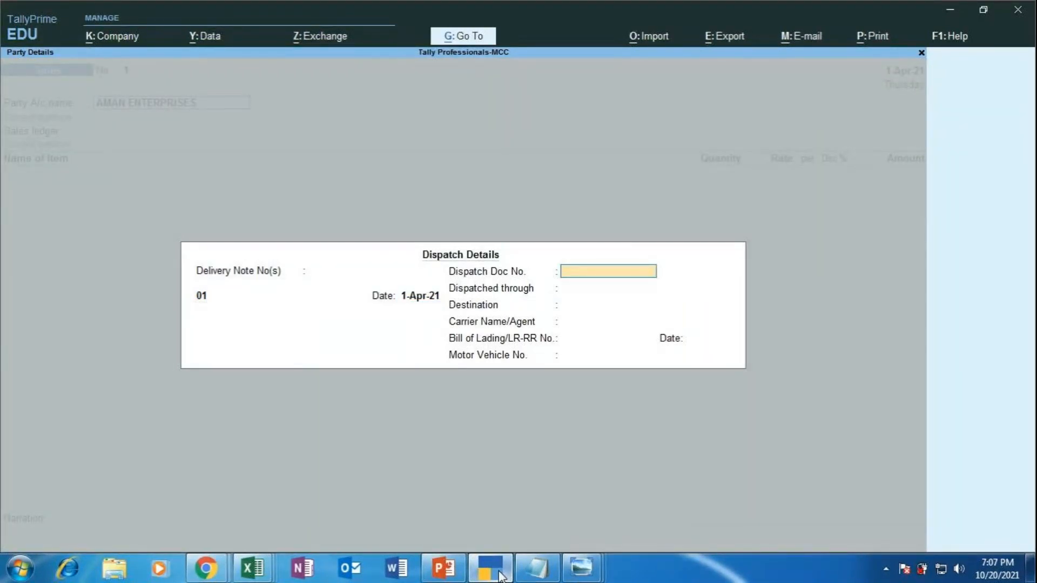
text(1)
key(Return)
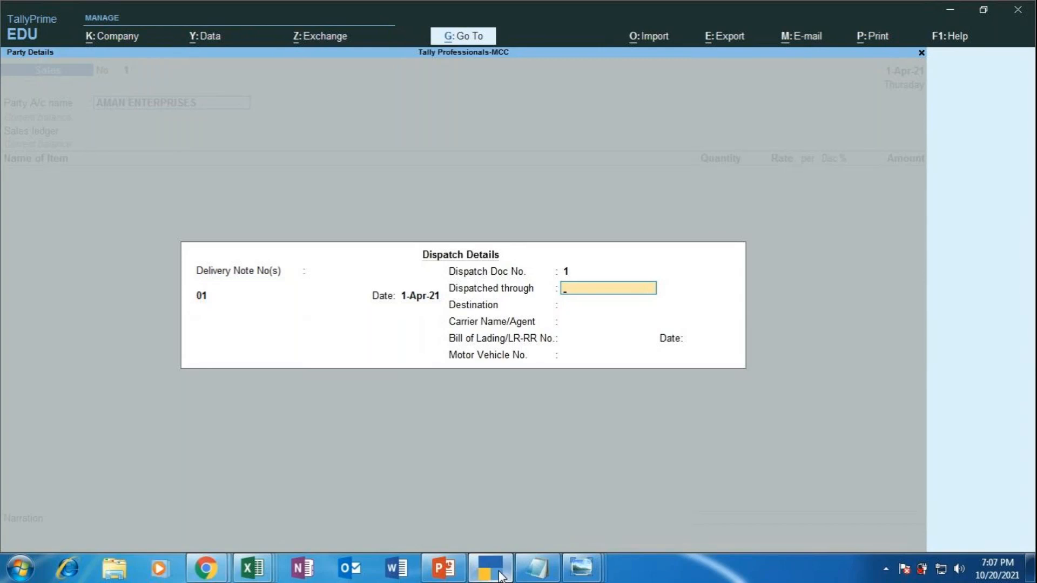
text(MOTORCYCLE)
key(Return)
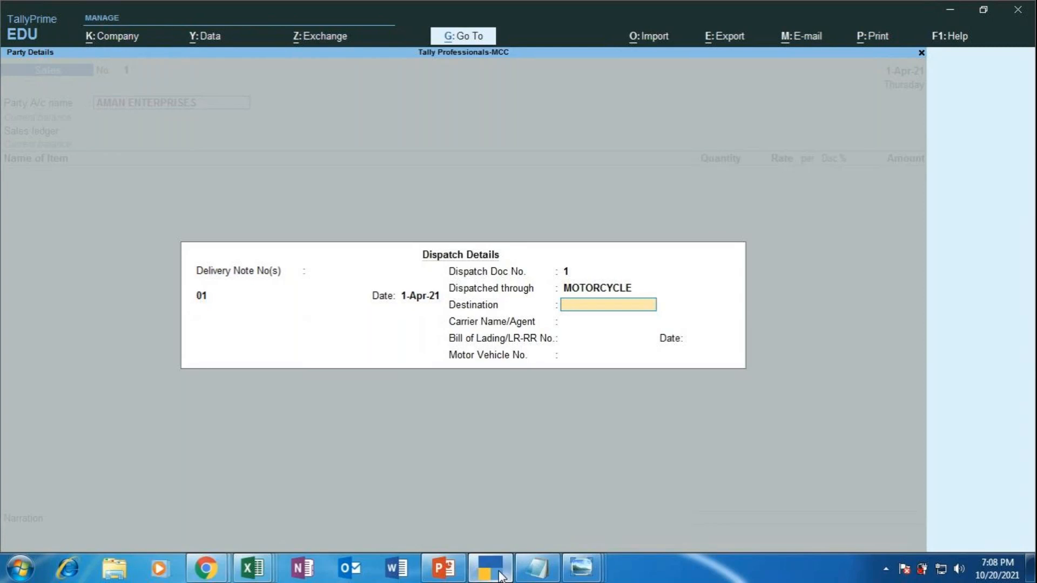
text(MALLESWARAM)
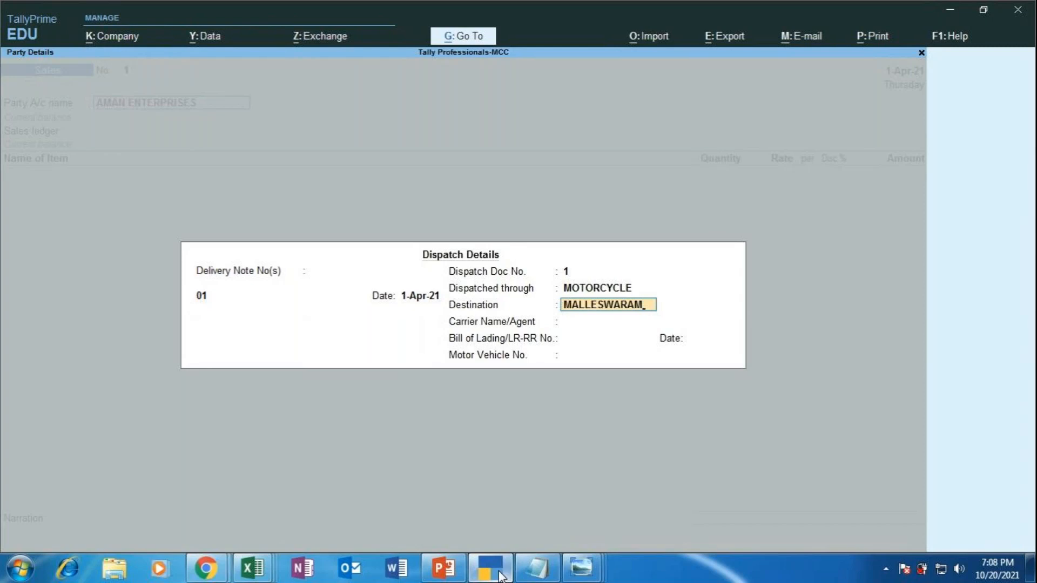
key(Return)
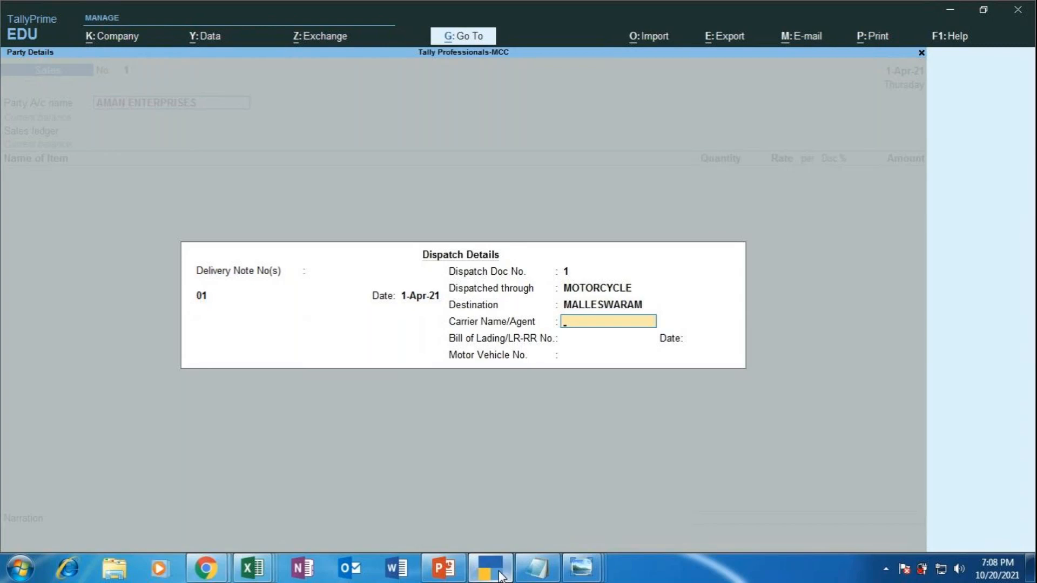
text(VVN TRANSPORTERS)
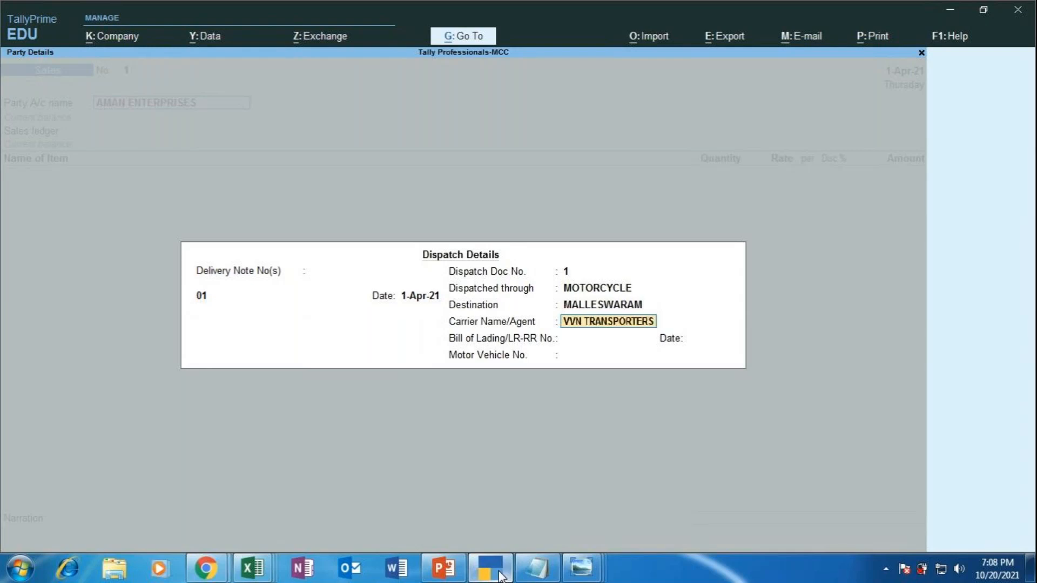
key(Return)
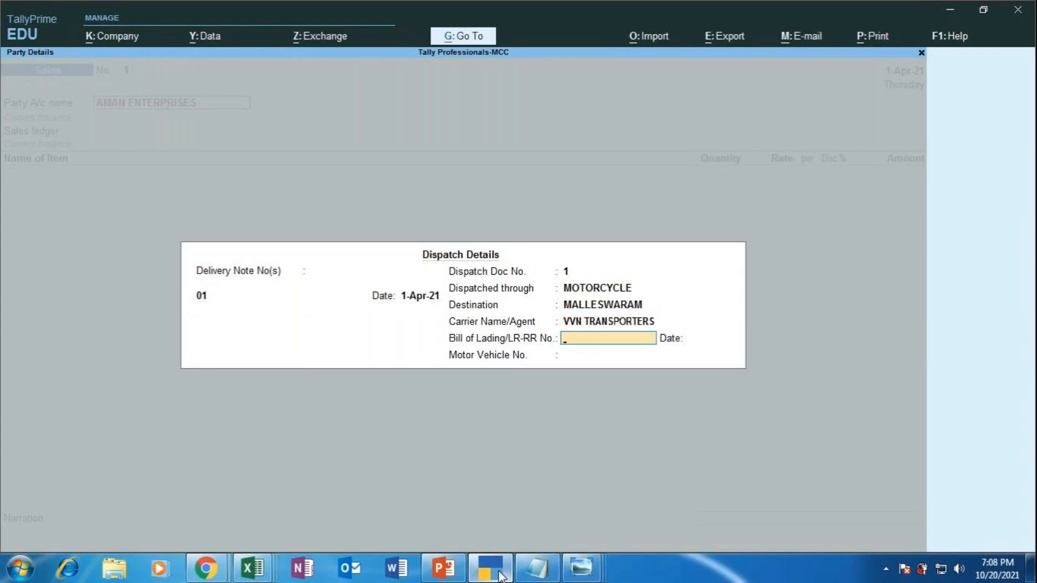
key(Return)
key(Return)
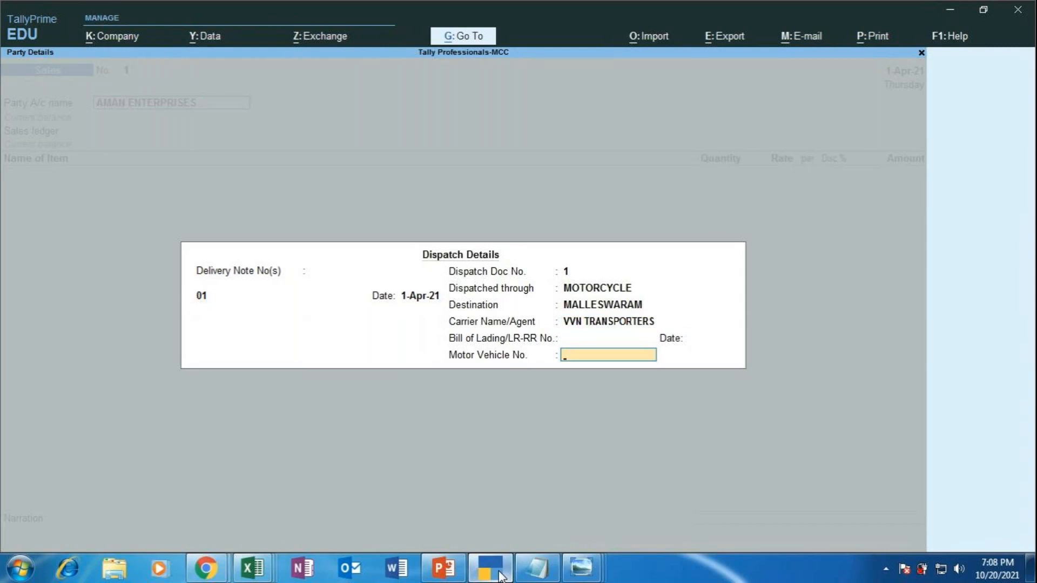
text(KA05TT5643)
key(Return)
key(Return)
key(Return)
key(Return)
key(Return)
key(Return)
key(Return)
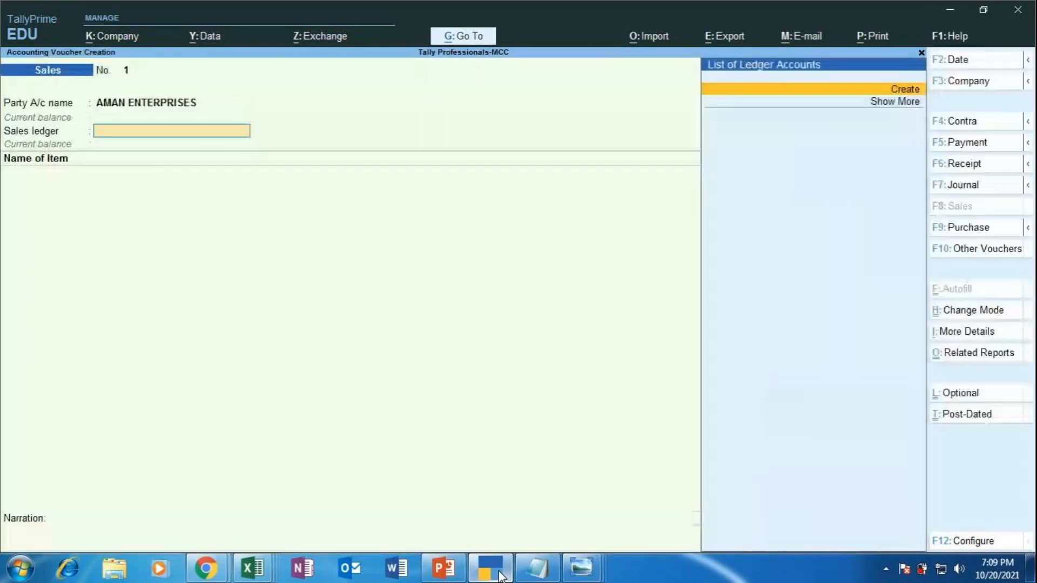
key(Return)
Step: Start a SALES ledger under Sales Accounts with cost centres set to No
key(Escape)
key(y)
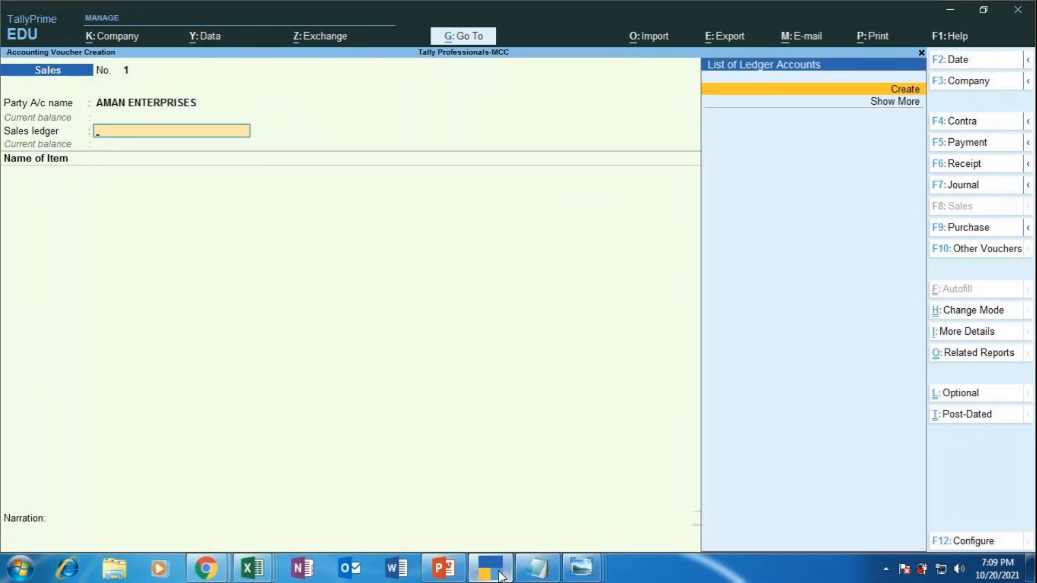
key(alt+c)
text(SALES)
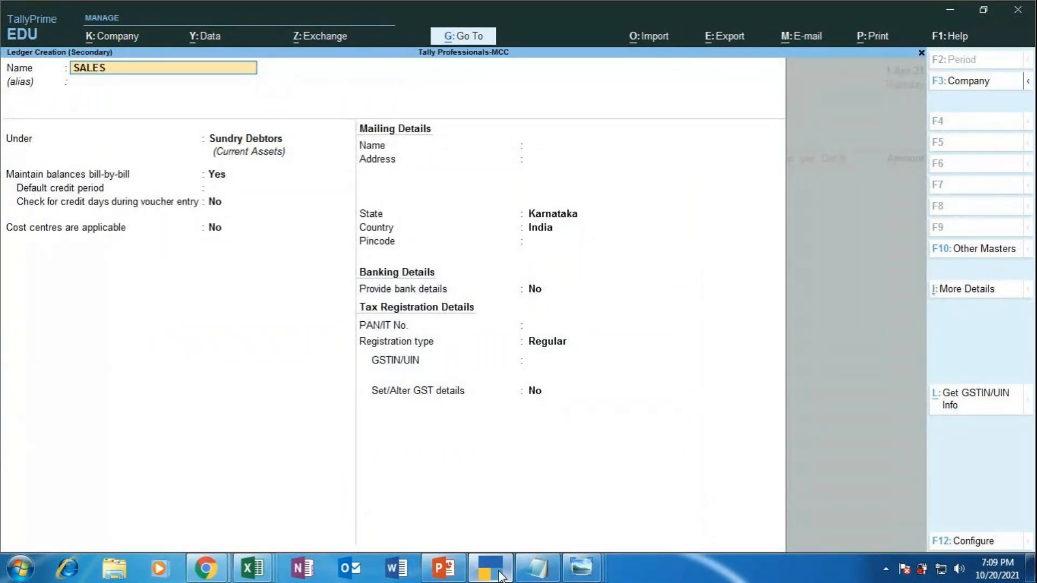
key(Return)
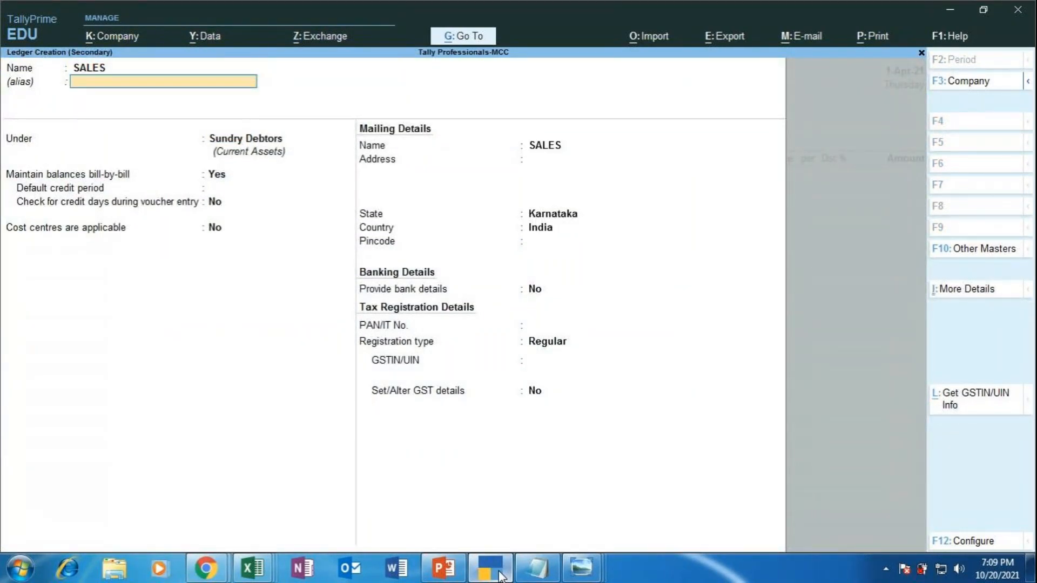
text(SALES)
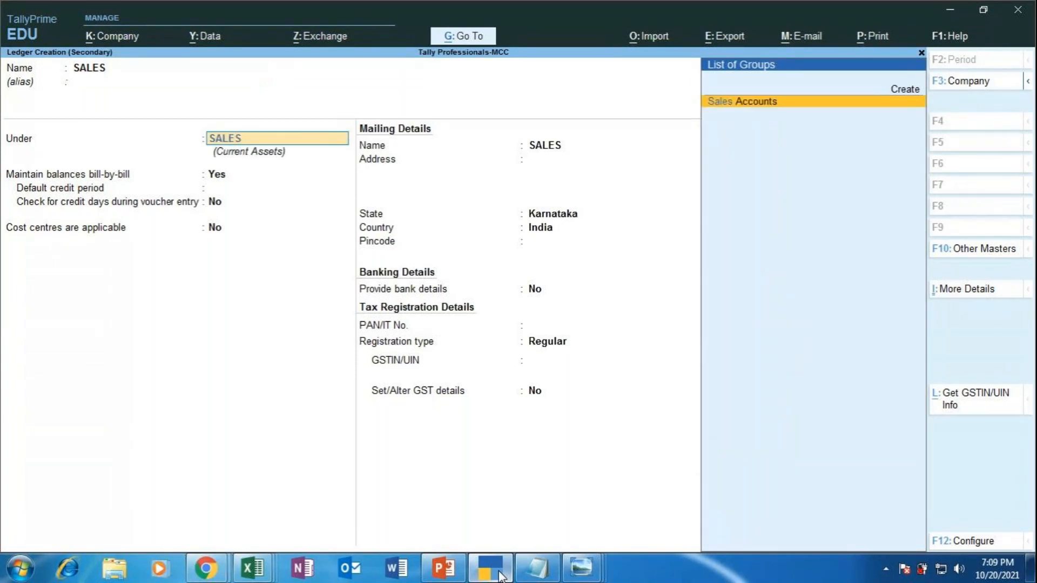
key(Return)
key(Return)
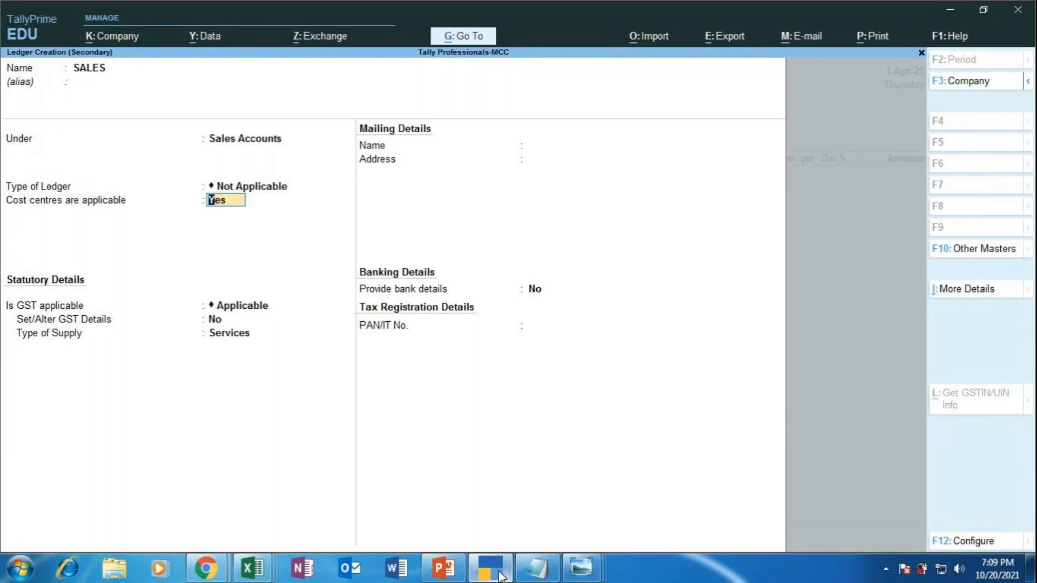
text(N)
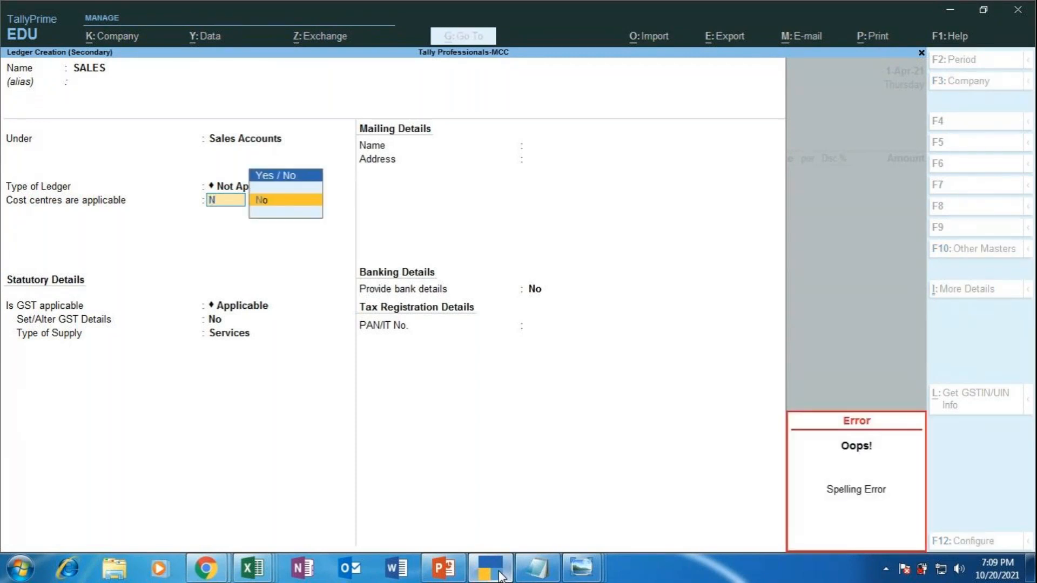
key(Return)
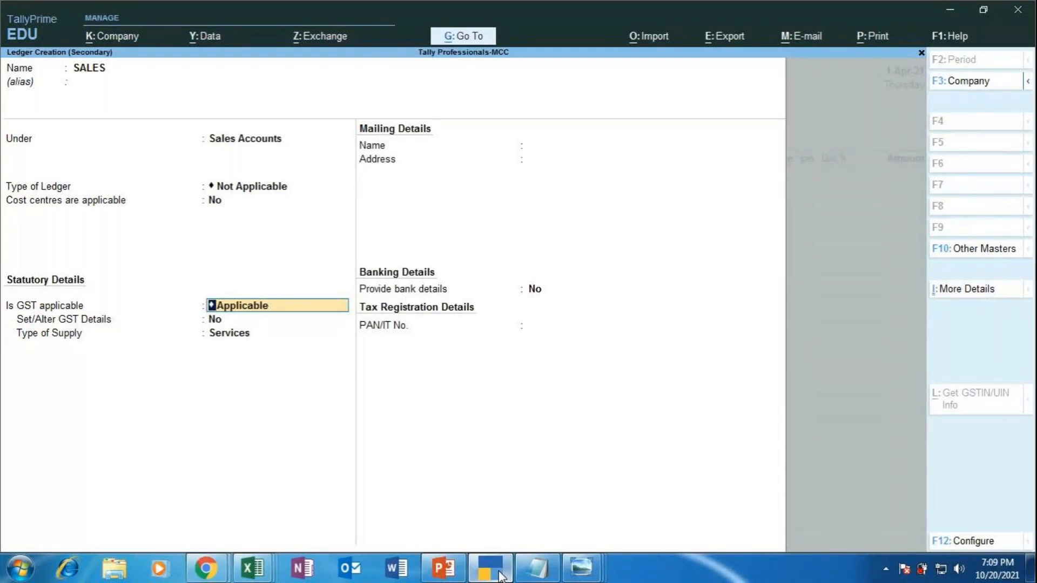
Step: Keep GST applicable, choose Goods as type of supply, and save the SALES ledger
key(Return)
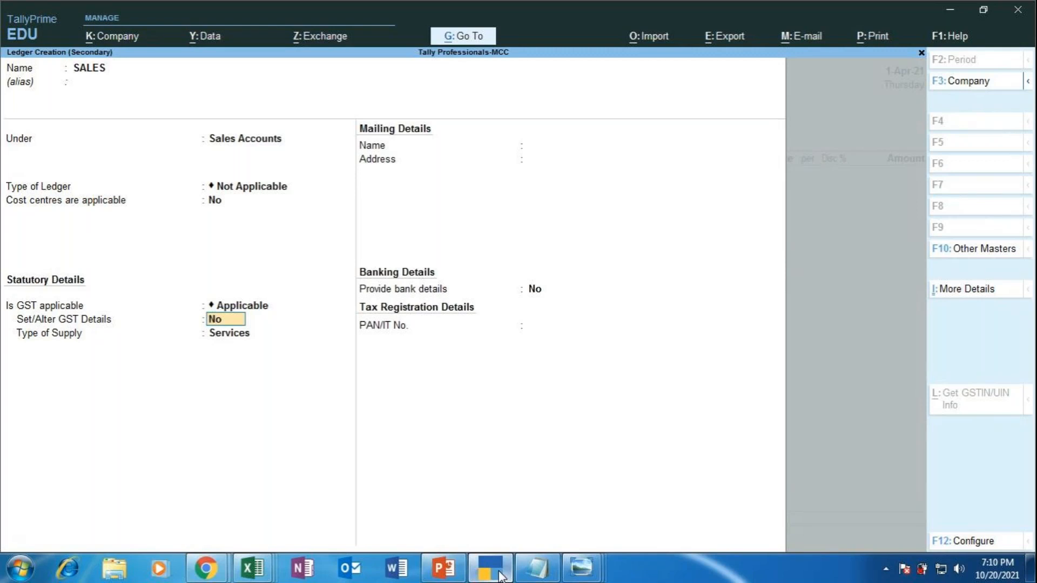
key(Return)
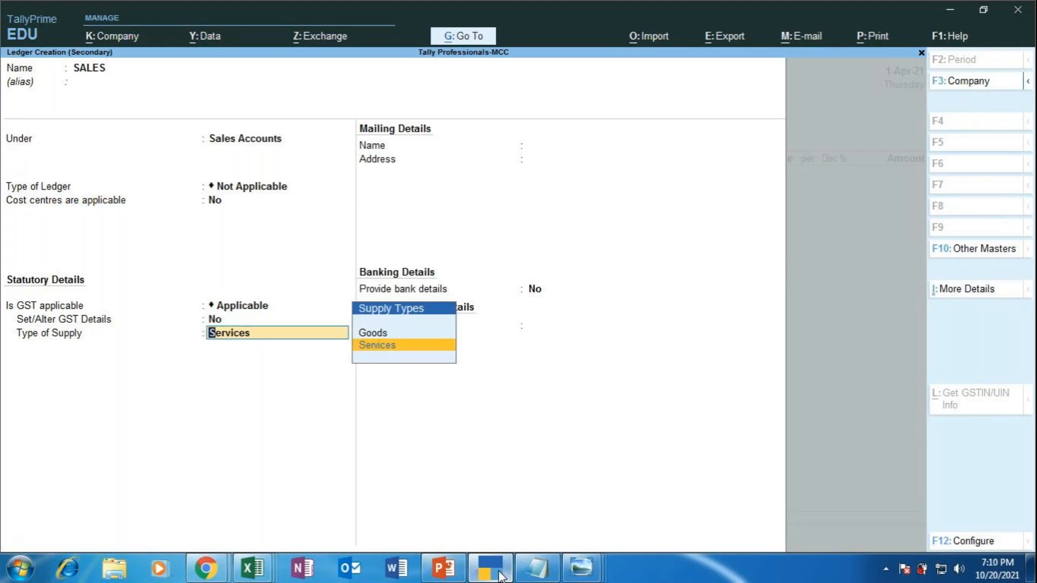
key(Up)
key(Return)
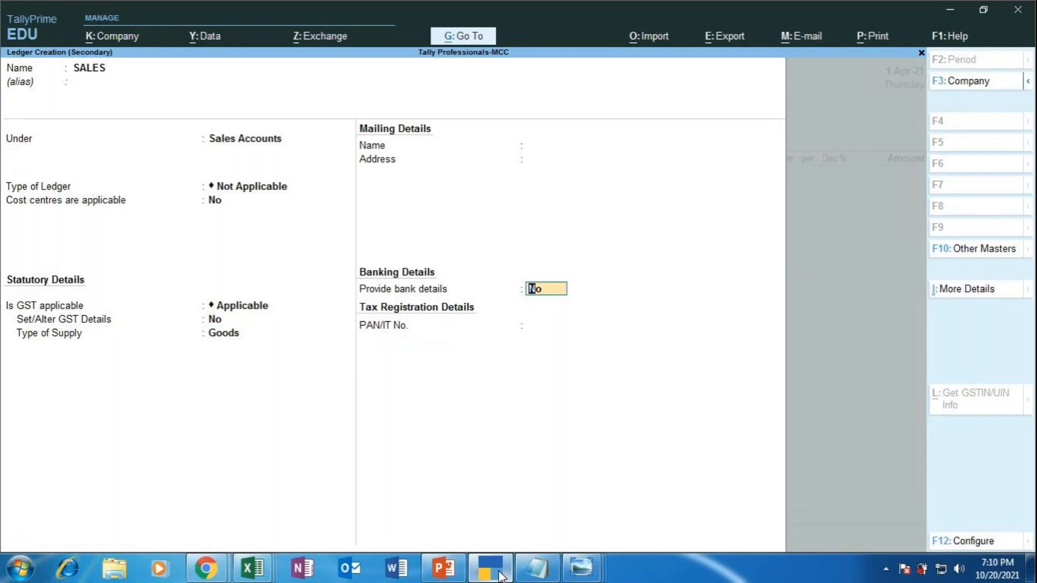
key(Return)
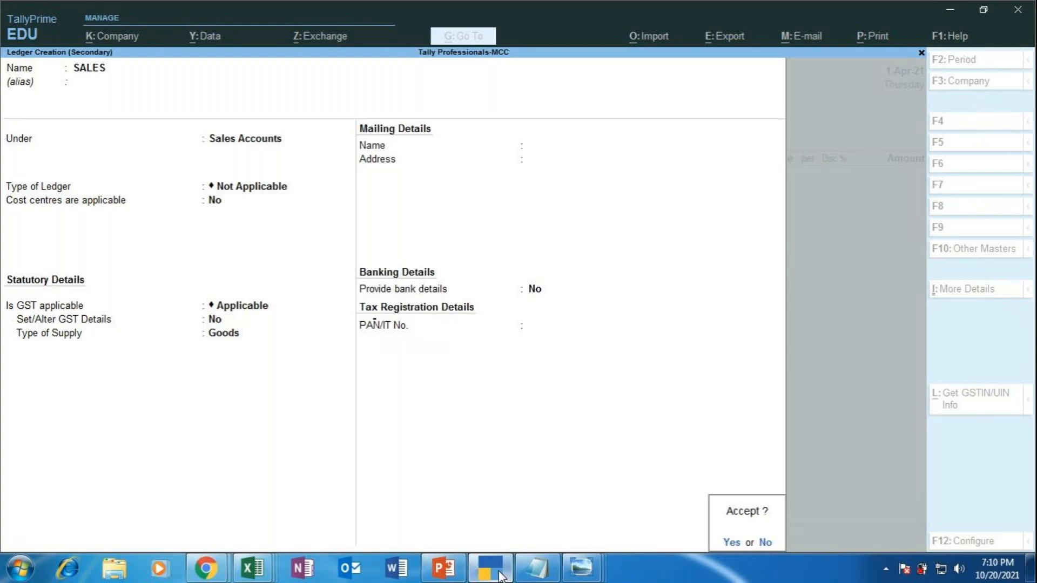
key(Return)
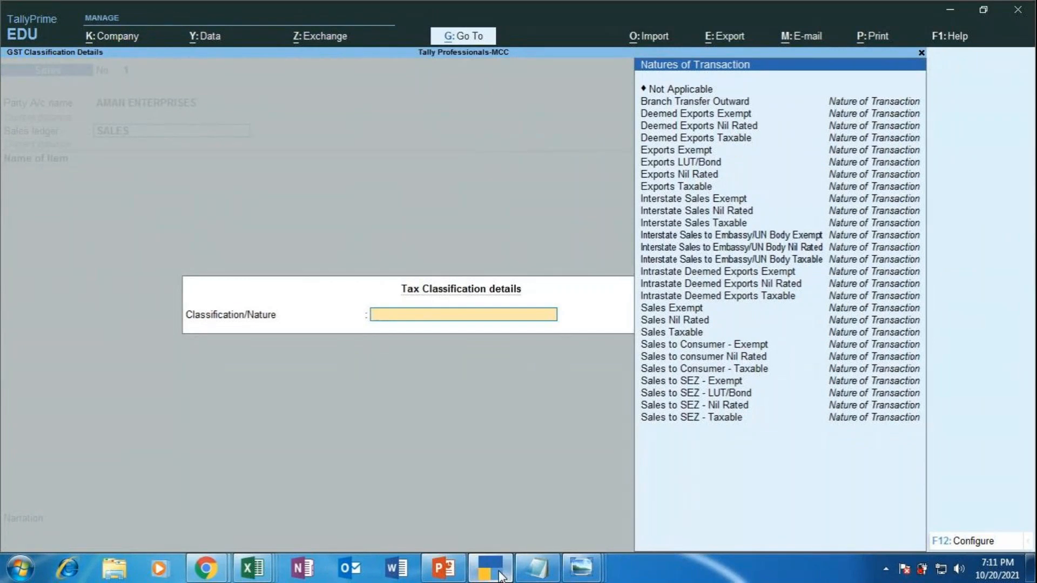
Step: Leave the GST tax classification blank after browsing the transaction natures, keeping SALES as the ledger
key(Down)
key(Down)
key(Down)
key(Down)
key(Down)
key(Down)
key(Down)
key(Down)
key(Down)
key(Down)
key(Down)
key(Down)
key(Down)
key(Down)
key(Down)
key(Down)
key(Down)
key(Down)
key(Down)
key(Down)
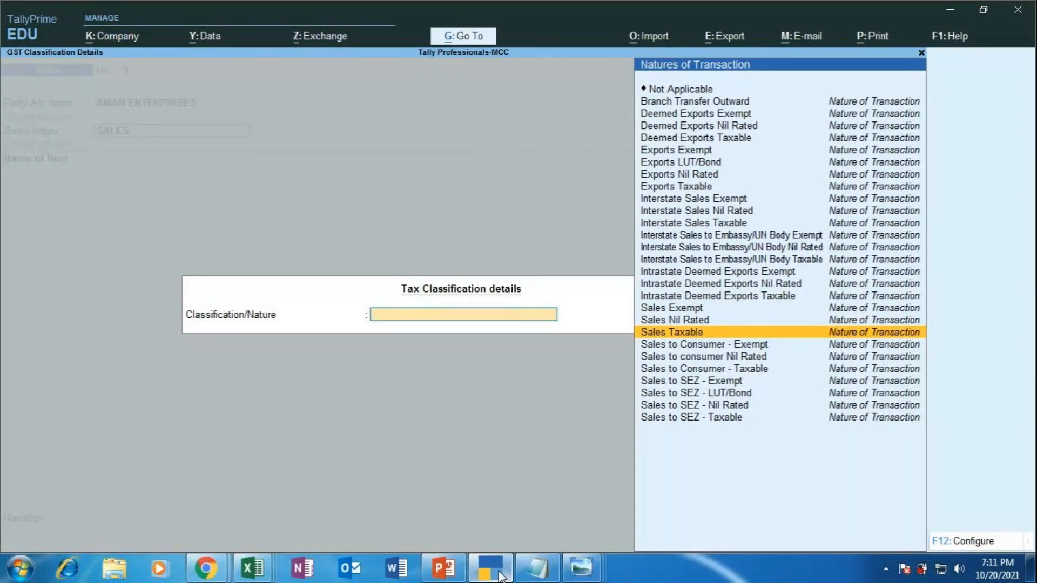
key(Down)
key(Down)
key(Down)
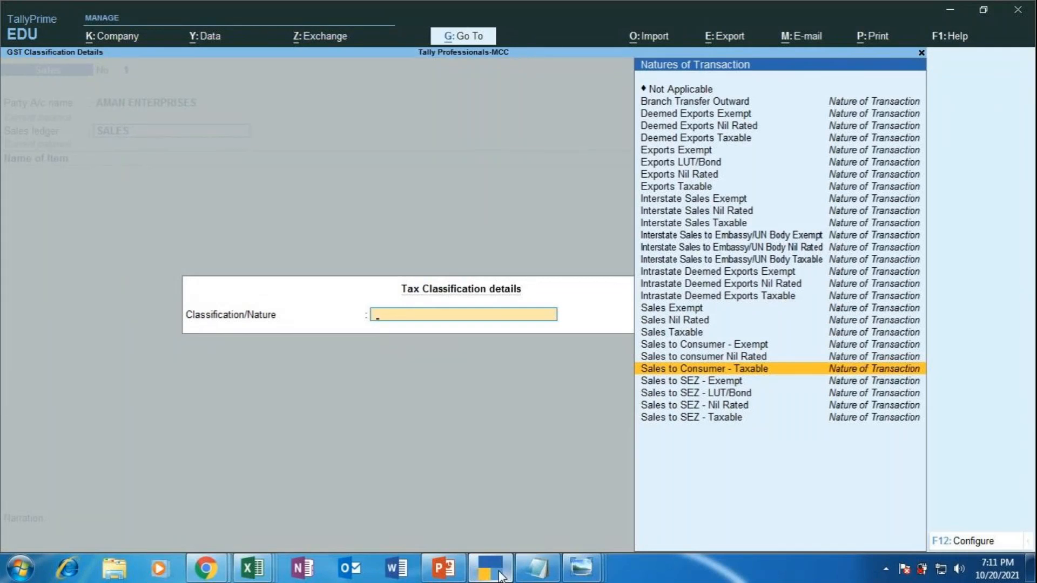
key(Up)
key(Up)
key(Up)
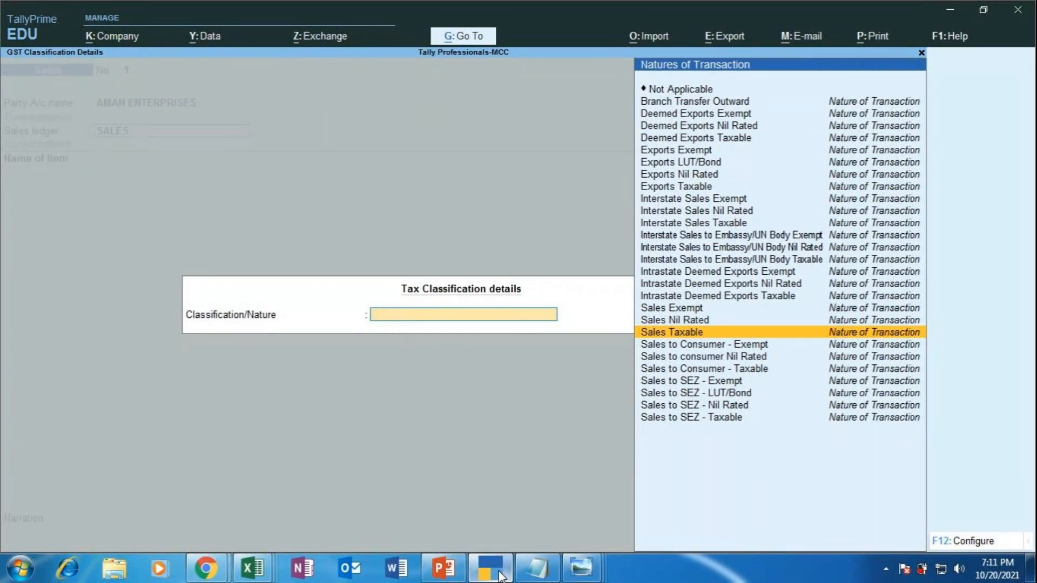
key(Escape)
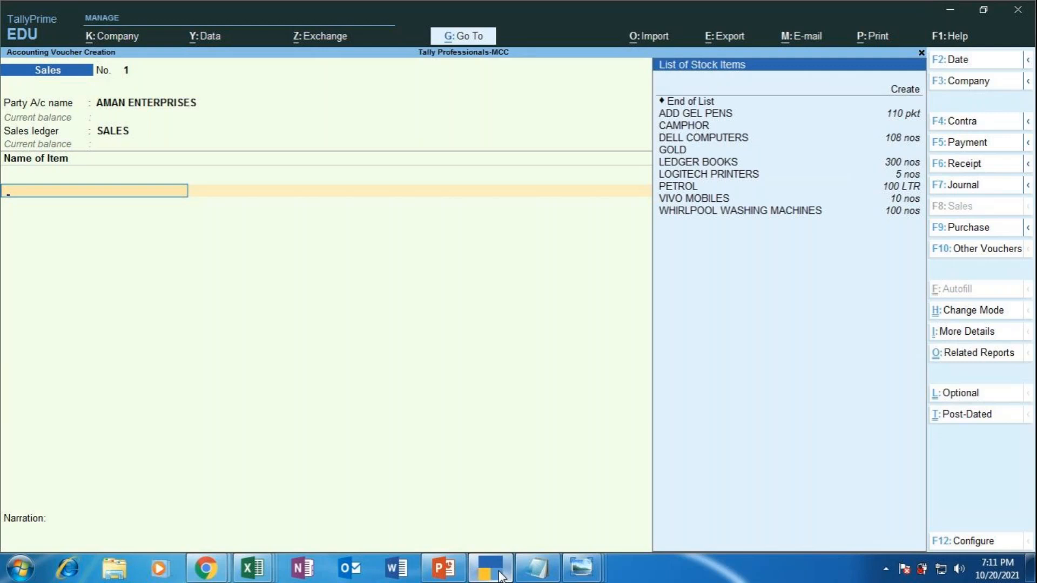
Step: Choose PETROL as the item, taken from GODOWN 1, with a quantity of 75 LTR
key(Down)
key(Down)
key(Down)
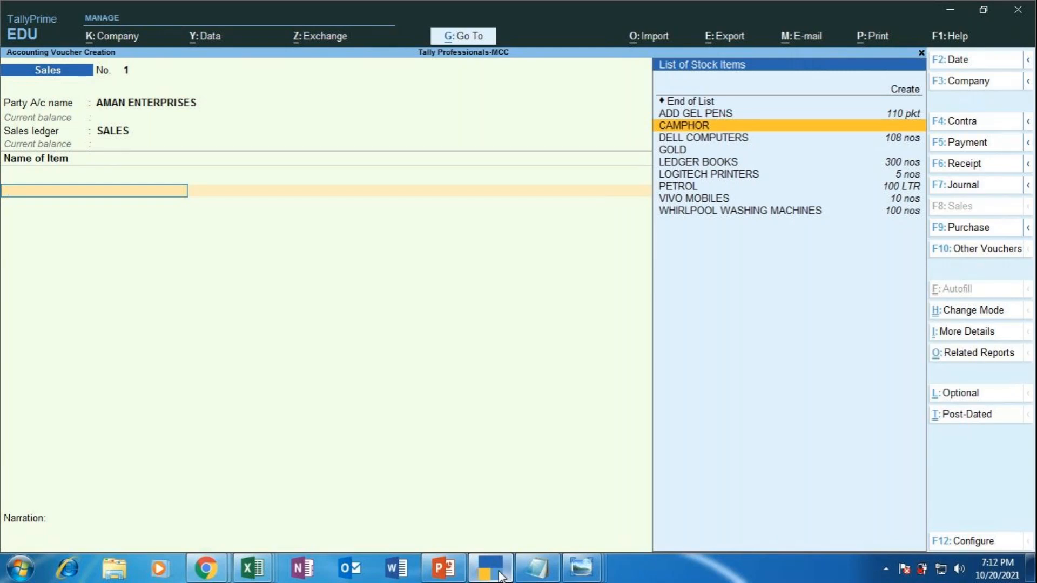
key(Down)
key(Down)
key(Down)
key(Down)
key(Down)
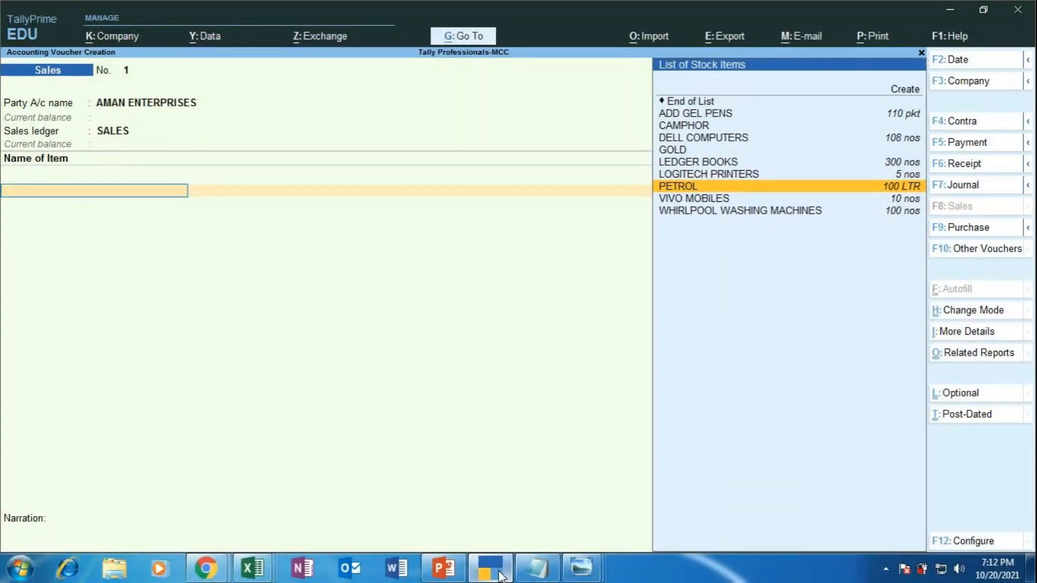
key(Return)
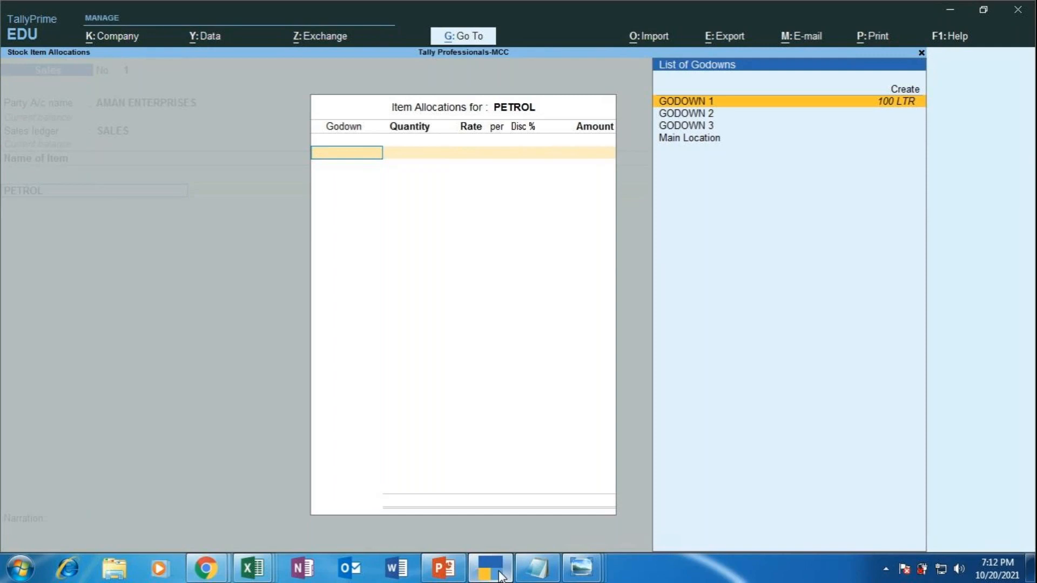
key(Return)
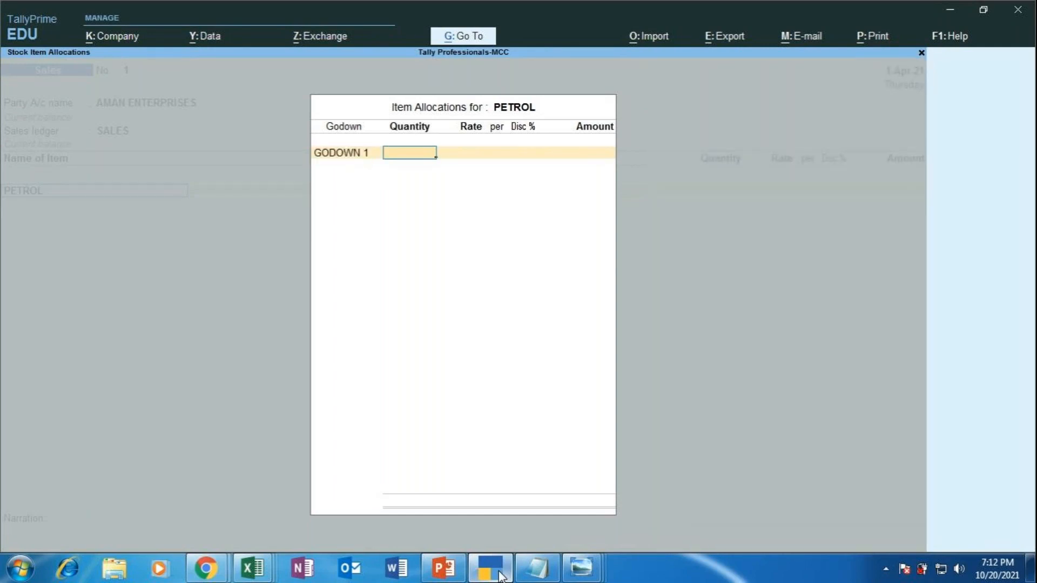
text(75)
key(Return)
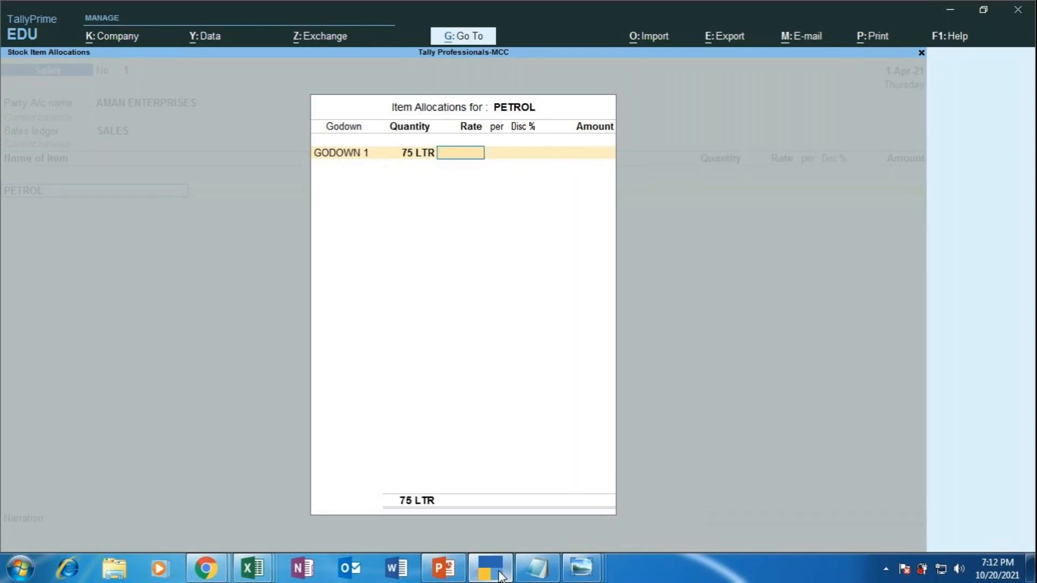
Step: Check the exercise slide, then set the rate to 110 per litre and finish the godown allocation
click(431, 576)
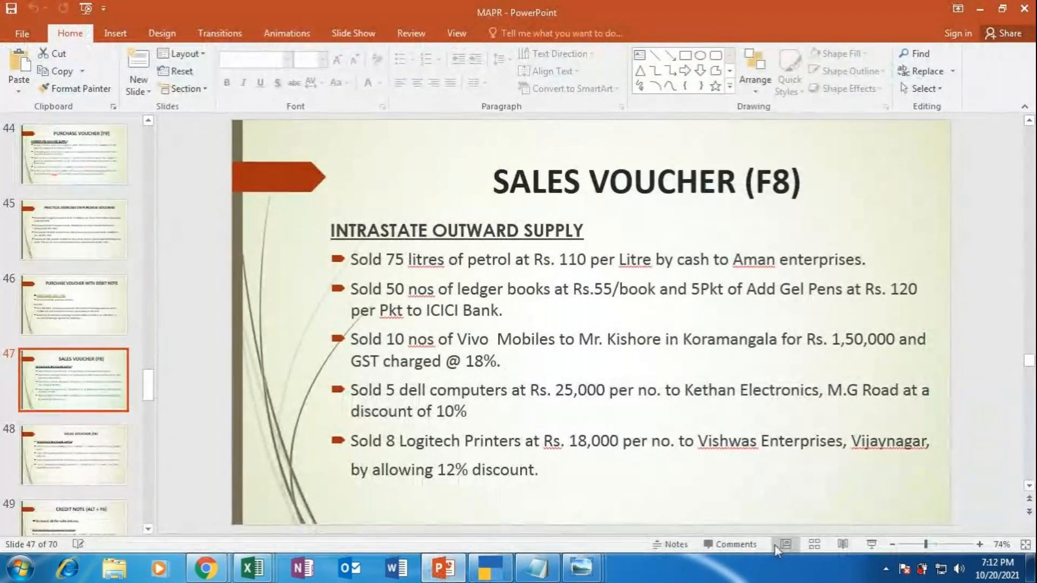
click(870, 545)
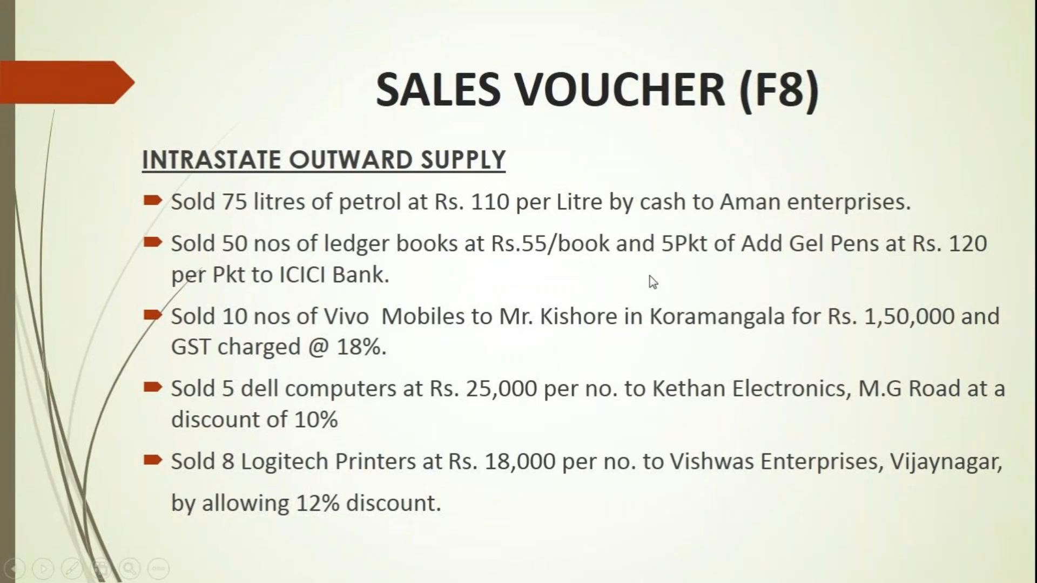
key(Escape)
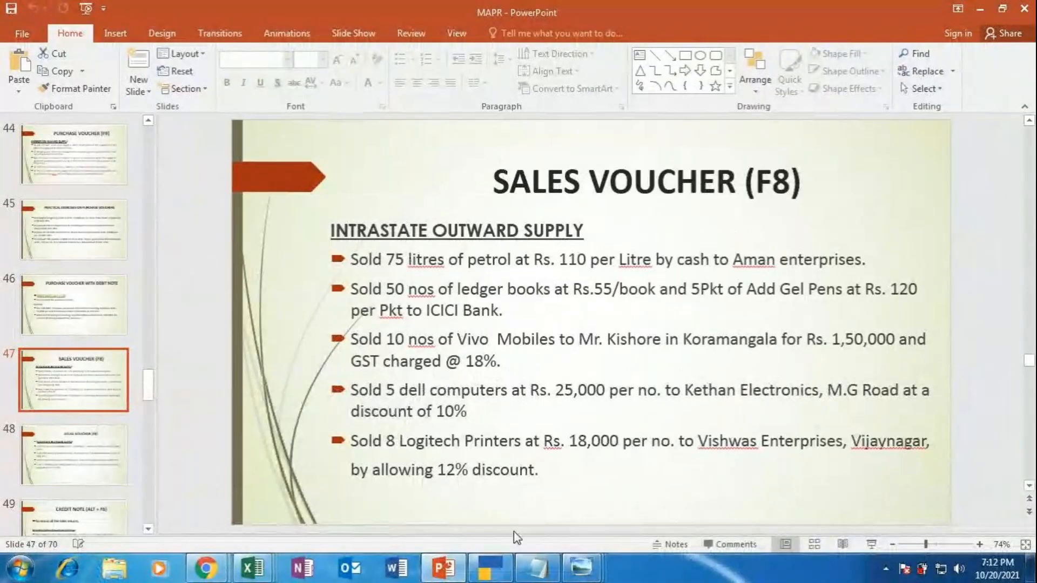
click(502, 561)
text(110)
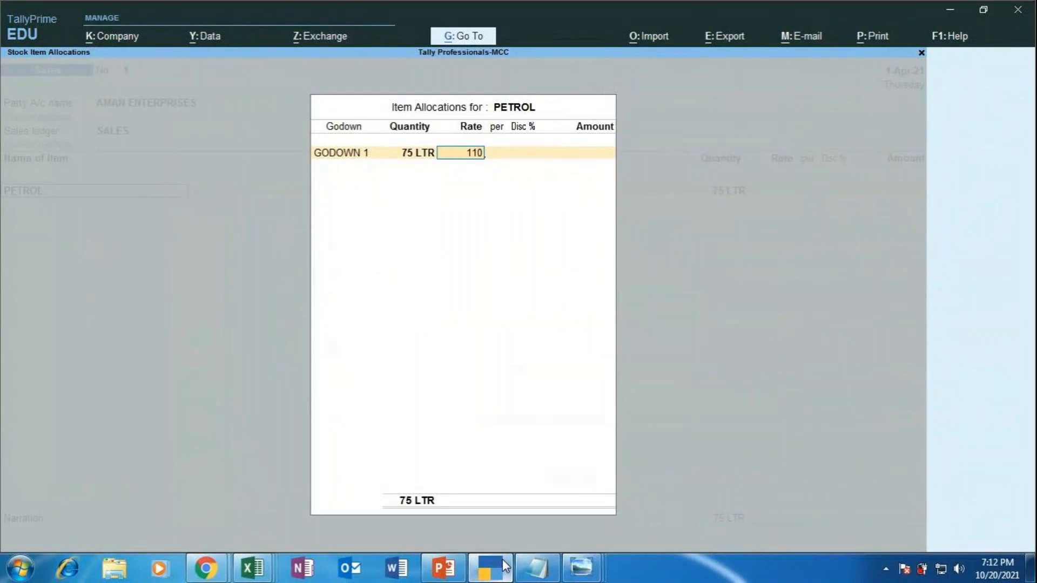
key(Return)
key(Return)
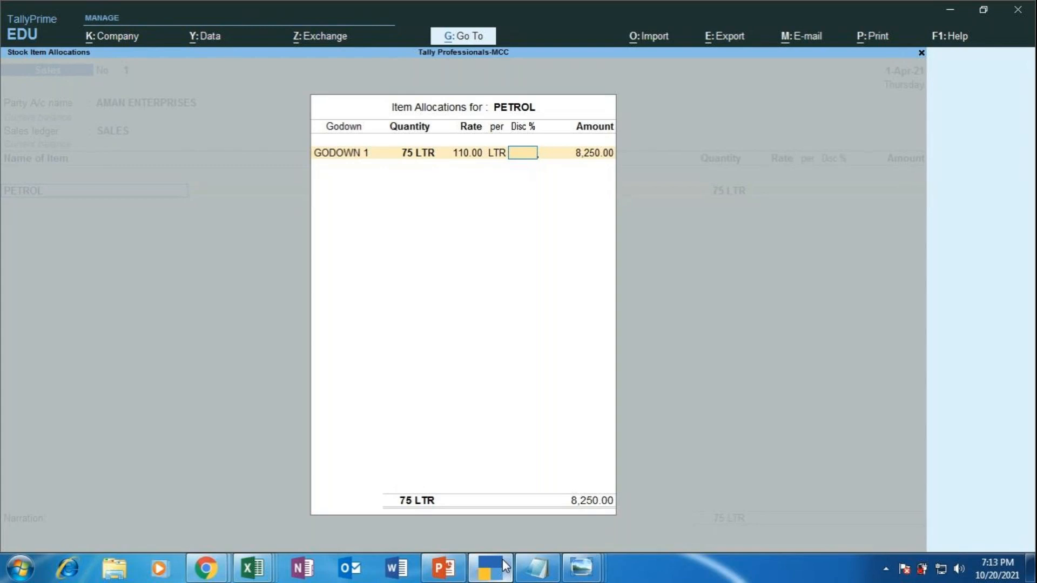
key(Return)
key(Return)
key(Return)
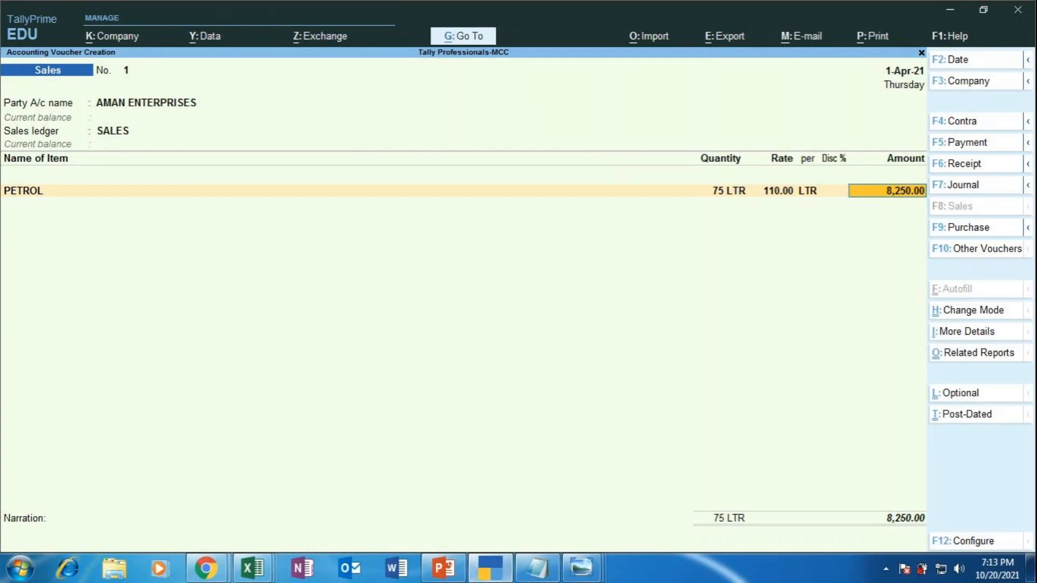
Step: Accept 8,250.00 as the amount for the PETROL line
click(213, 569)
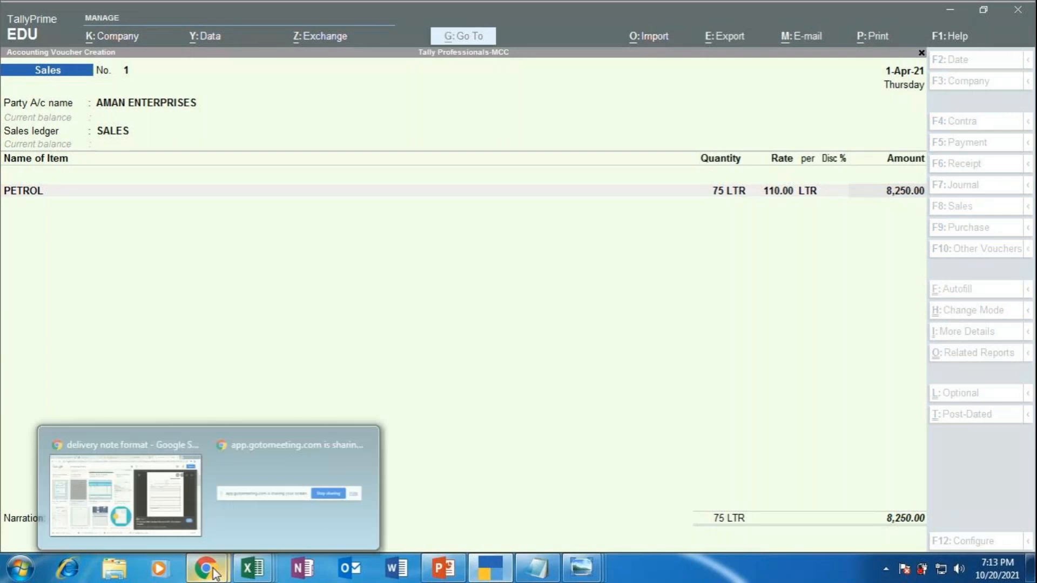
click(173, 500)
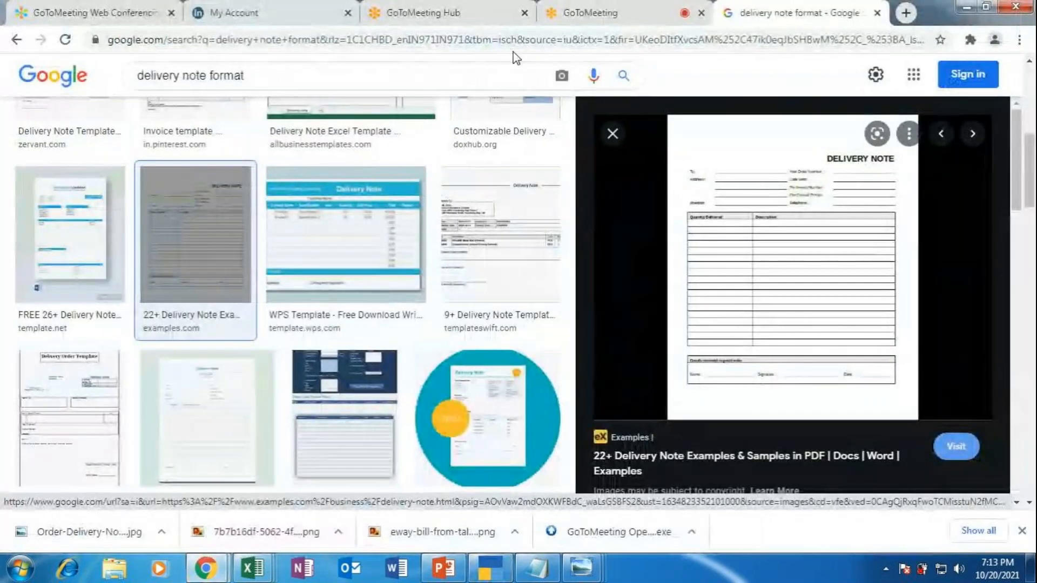
click(604, 15)
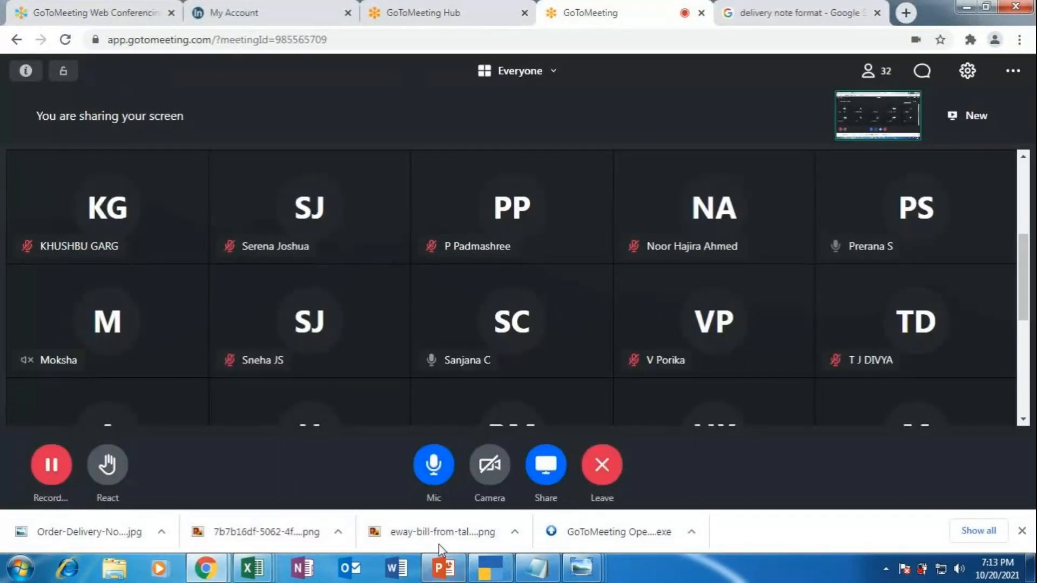
click(488, 566)
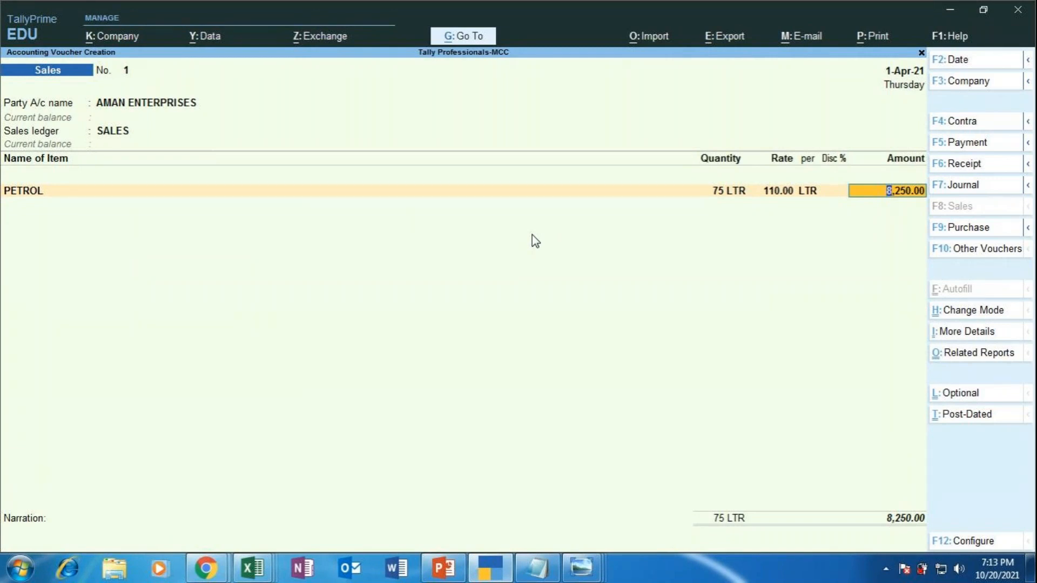
key(Return)
key(Return)
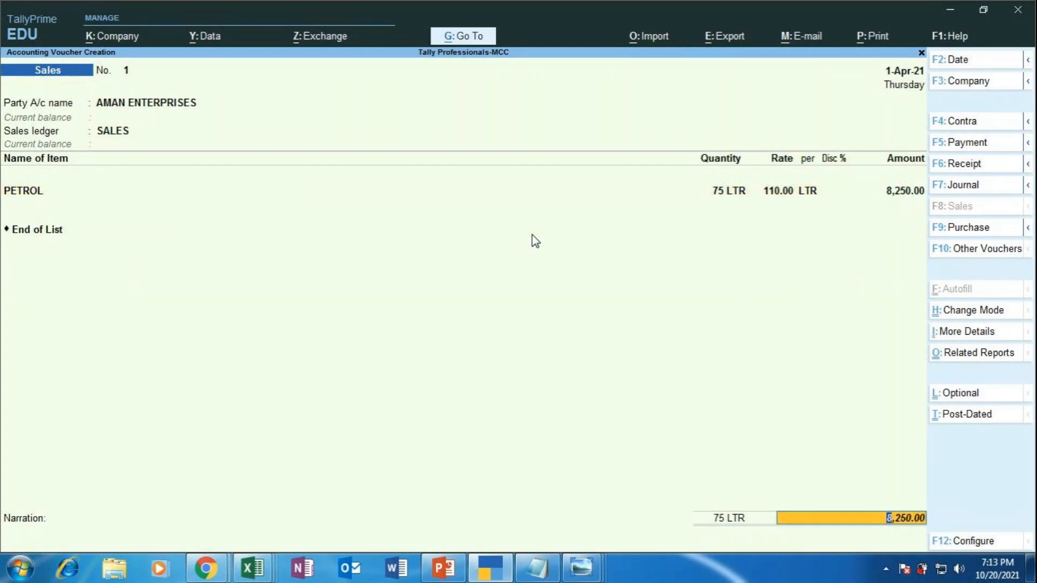
Step: Reclassify the PETROL line's GST nature as Not Applicable, keep GODOWN 1, and end the items
key(BackSpace)
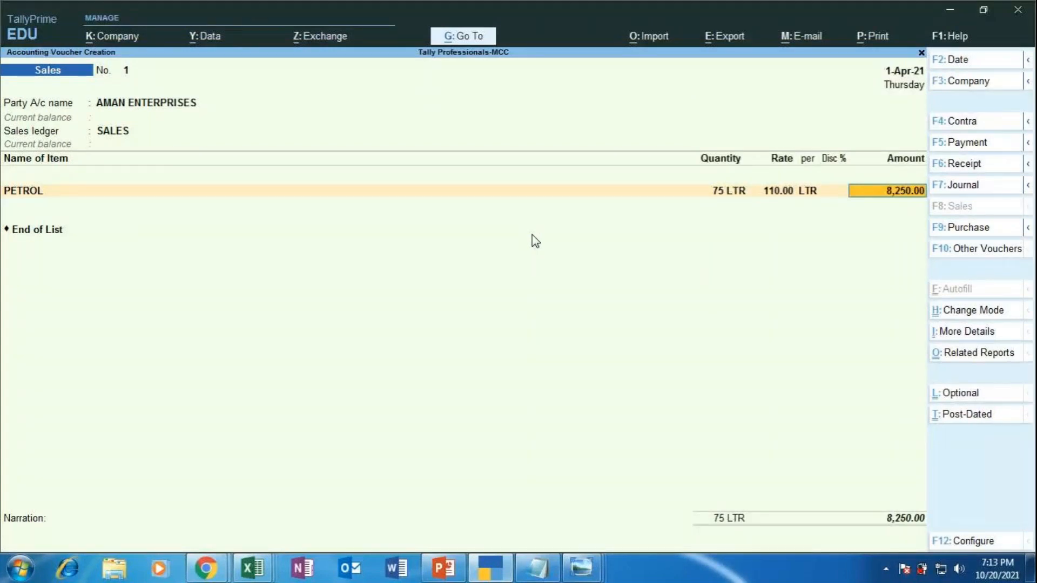
key(Return)
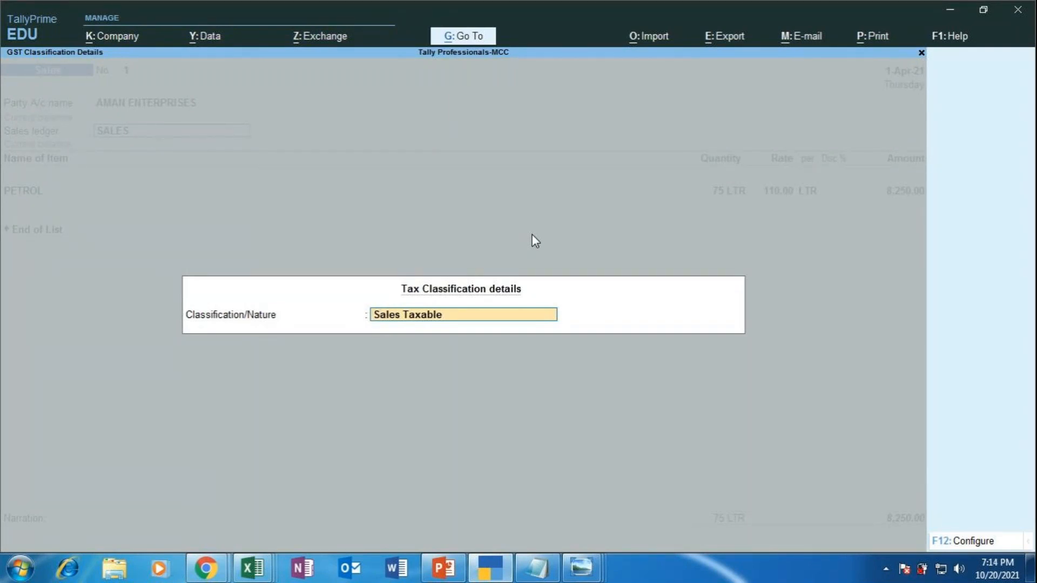
key(BackSpace)
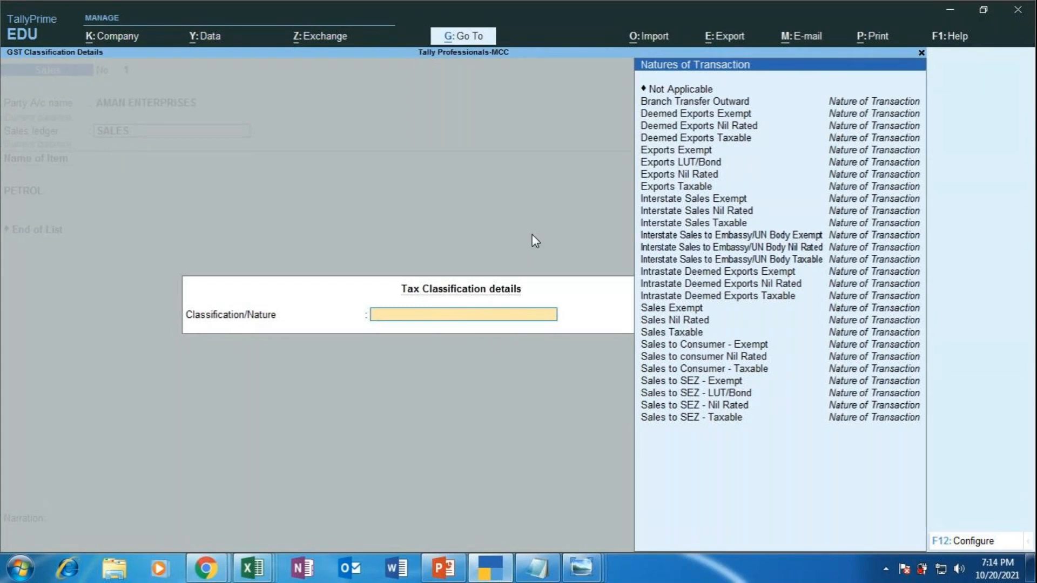
key(Up)
key(Up)
key(Up)
key(Up)
key(Up)
key(Up)
key(Up)
key(Up)
key(Up)
key(Up)
key(Up)
key(Up)
key(Up)
key(Up)
key(Up)
key(Up)
key(Up)
key(Up)
key(Up)
key(Up)
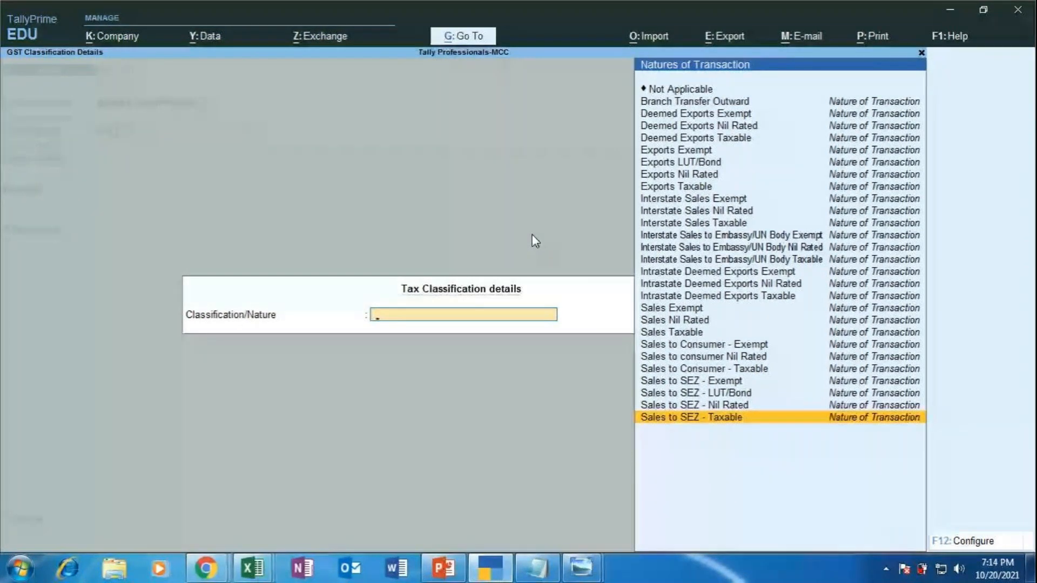
key(Up)
key(Up)
key(Up)
key(Up)
key(Up)
key(Up)
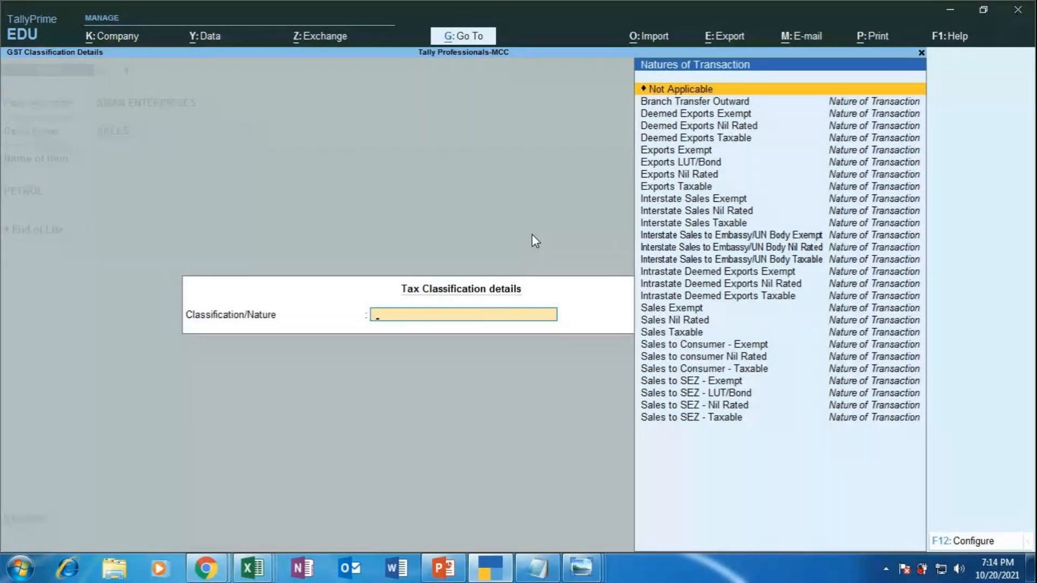
key(Return)
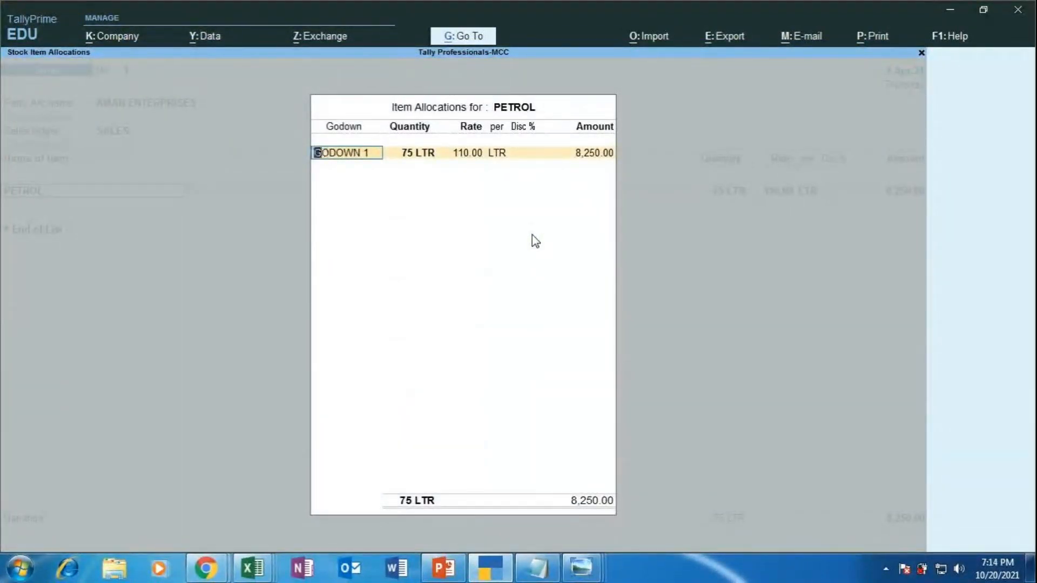
key(Return)
key(Return)
key(Return)
key(Return)
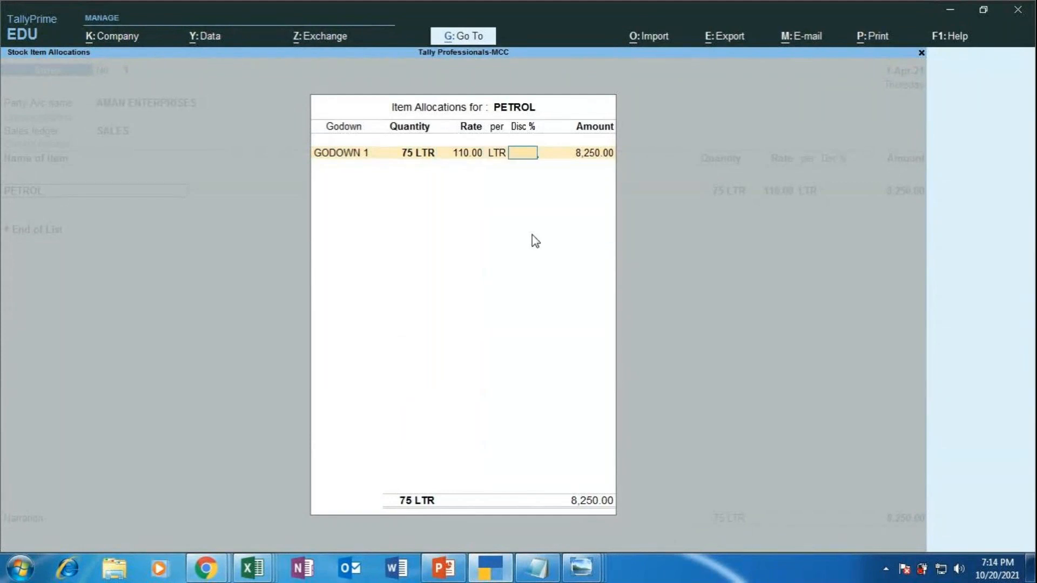
key(Return)
key(Return)
key(Return)
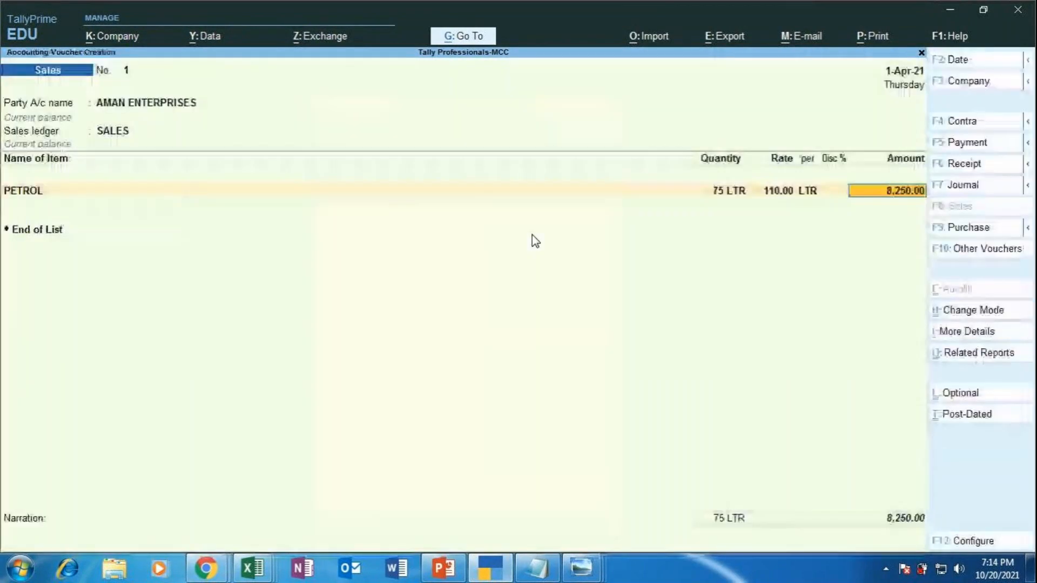
key(Return)
key(Return)
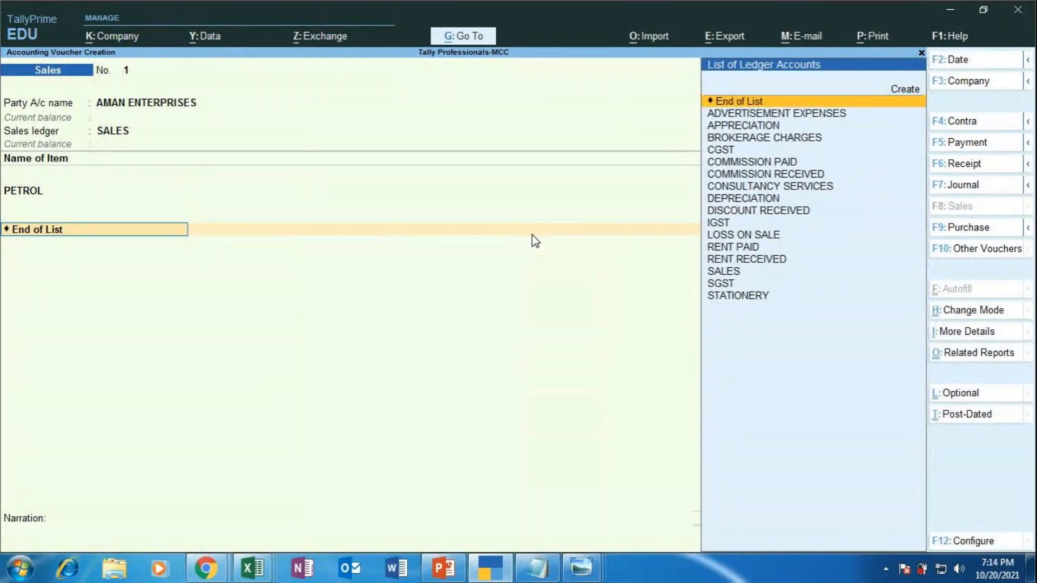
Step: Remove the added CGST ledger line via End of List and reach the 8,250.00 bill-wise details
key(Down)
key(Down)
key(Down)
key(Down)
key(Return)
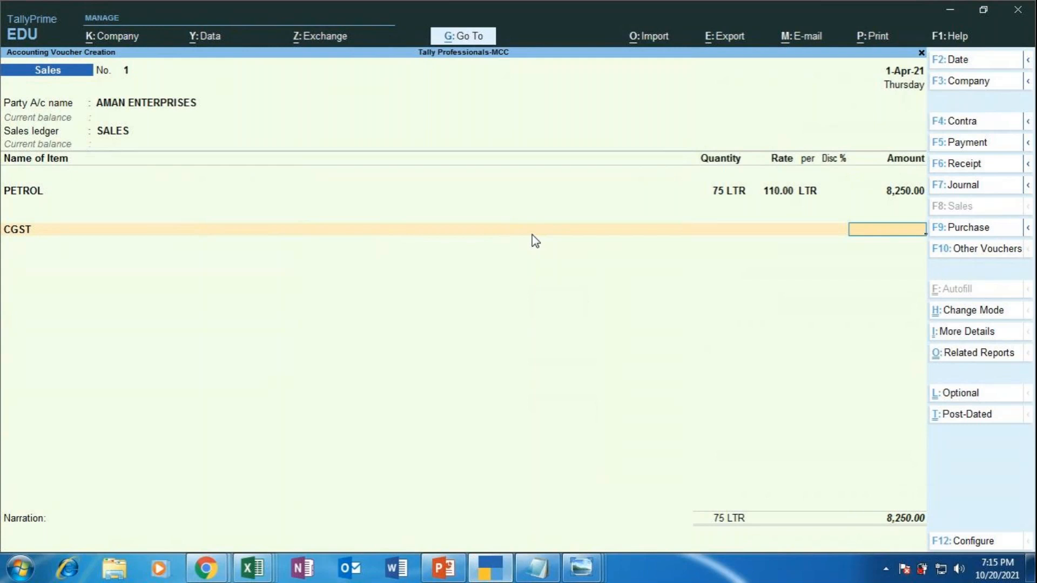
key(BackSpace)
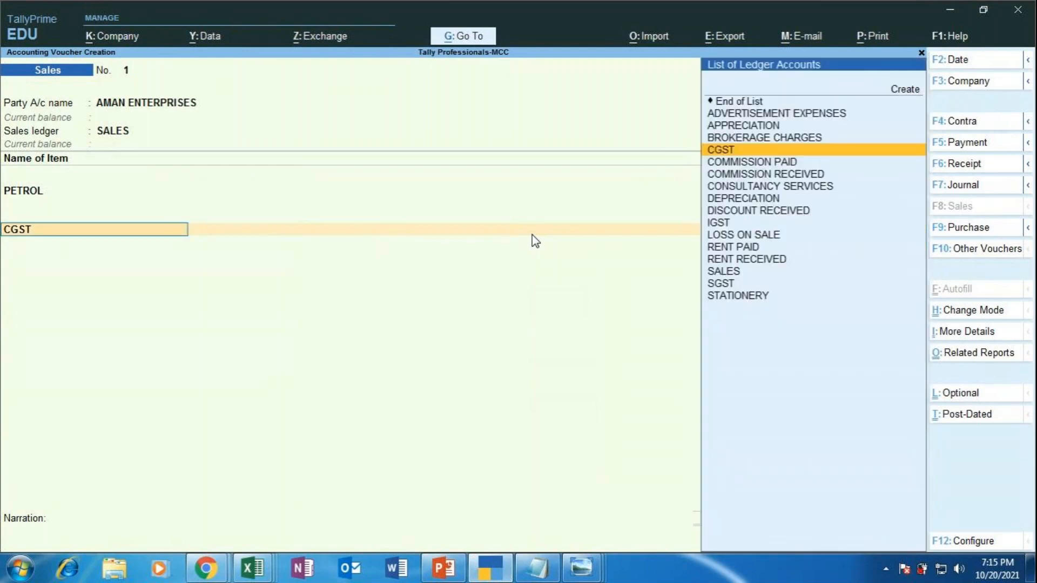
key(Up)
key(Up)
key(Up)
key(Up)
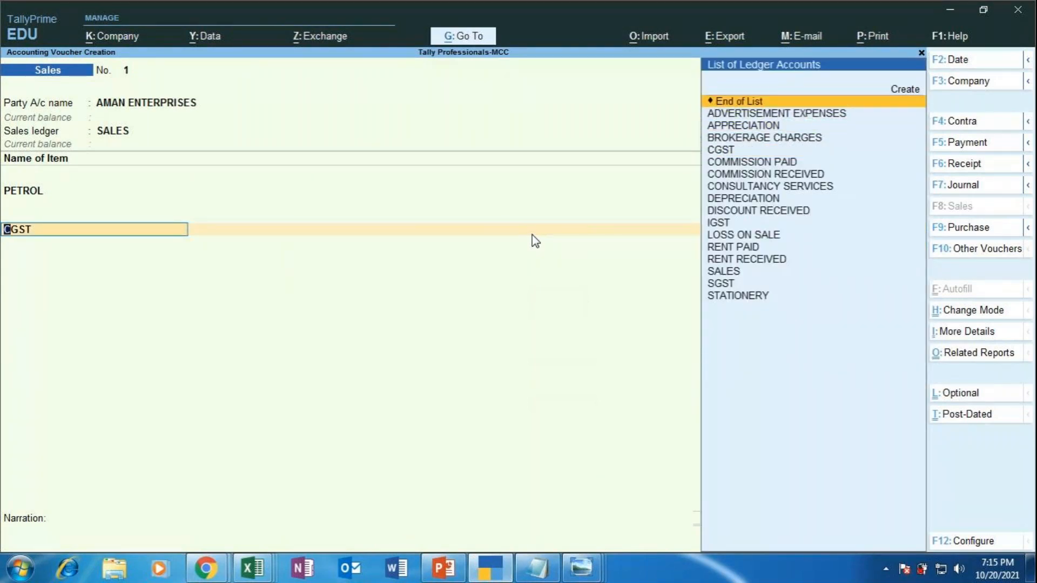
key(Return)
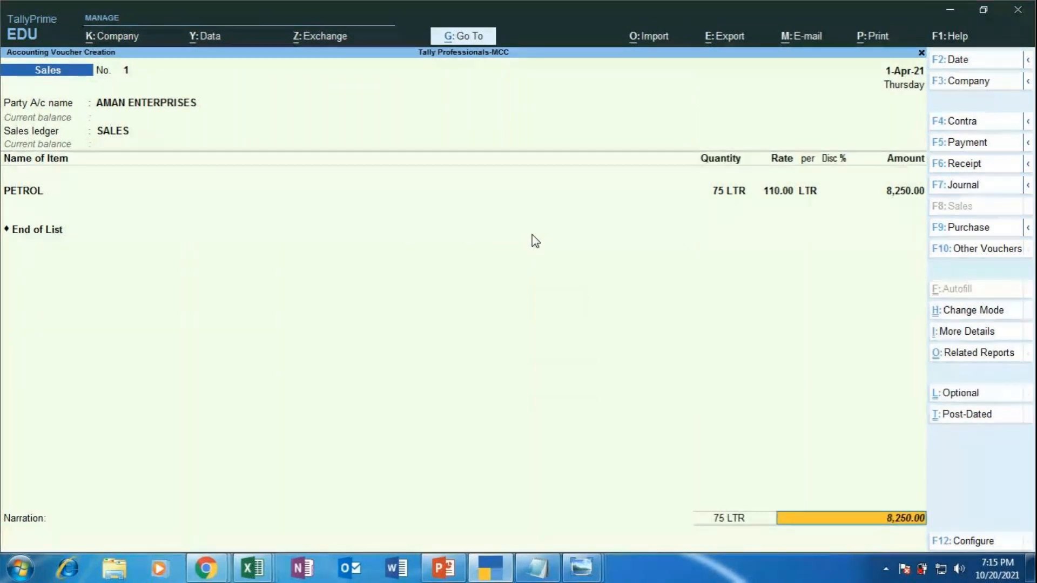
key(Return)
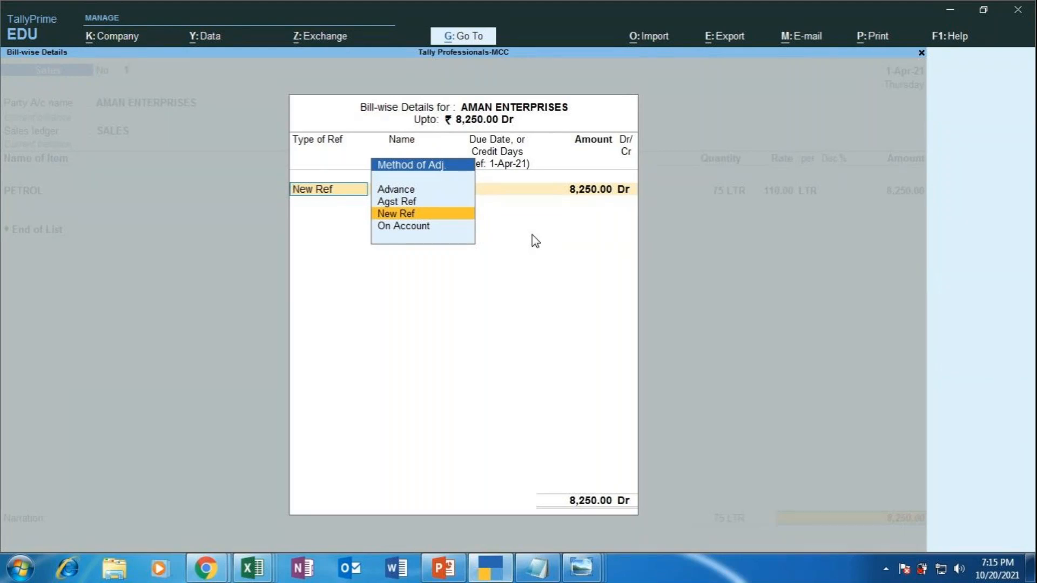
Step: After checking the exercise slide, allocate the 8,250.00 Dr balance On Account
click(442, 568)
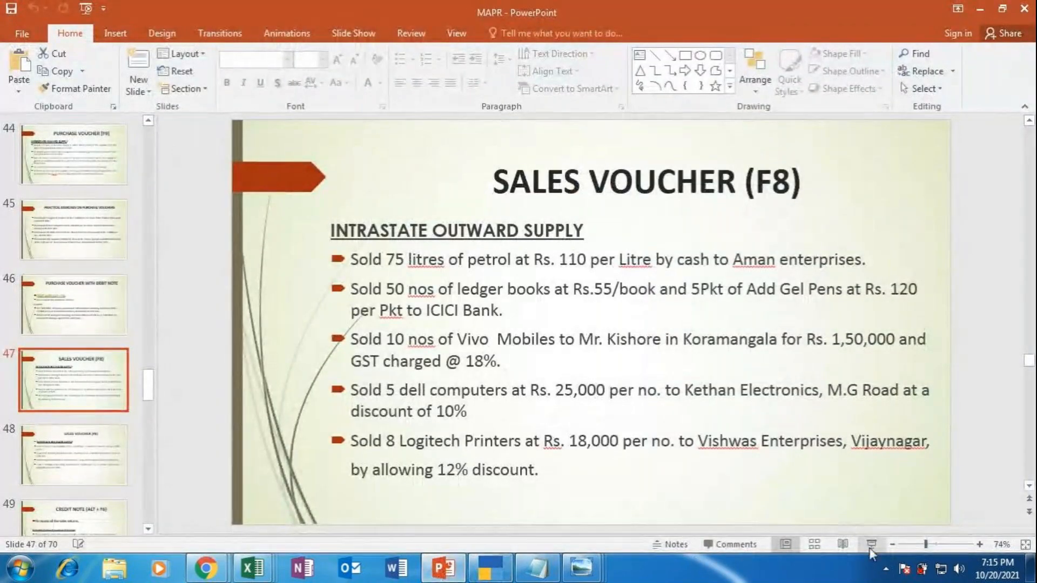
click(871, 545)
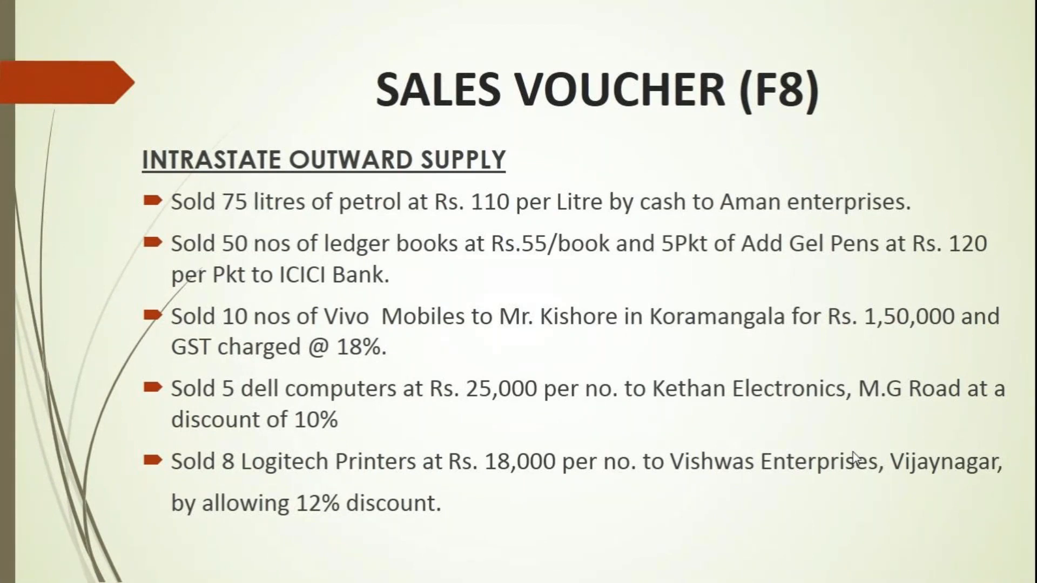
key(Escape)
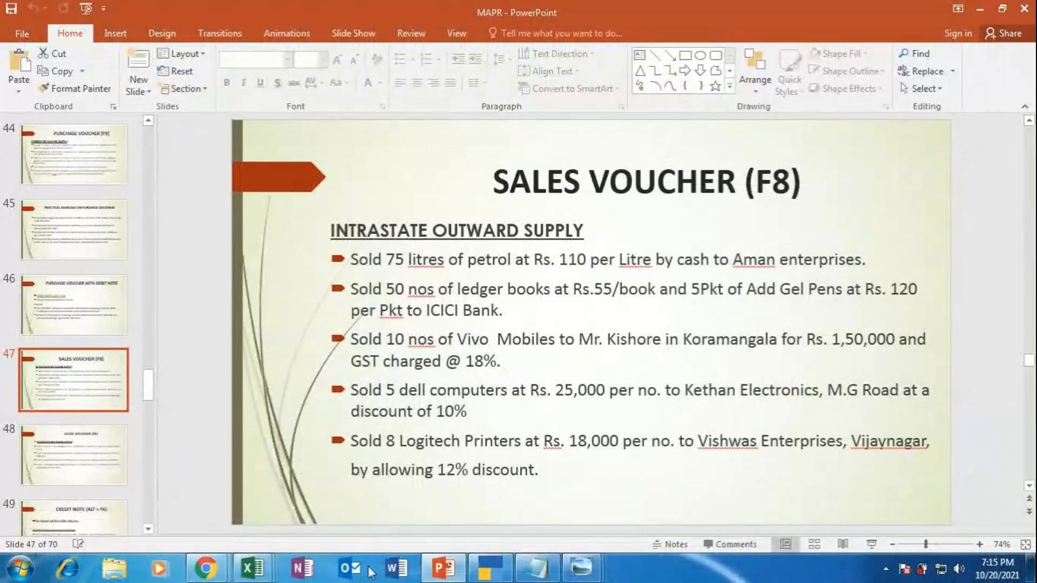
click(481, 575)
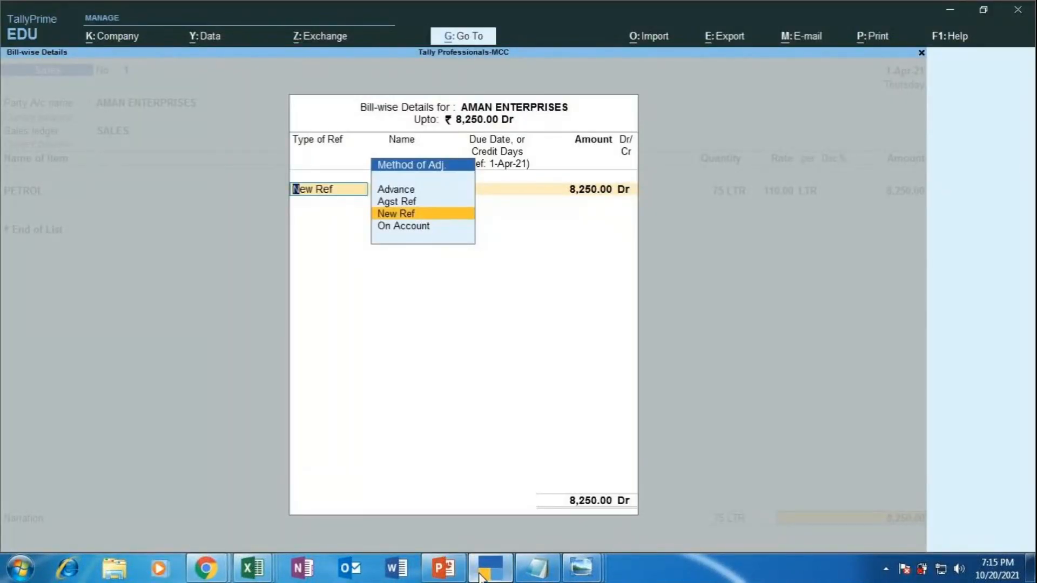
key(Down)
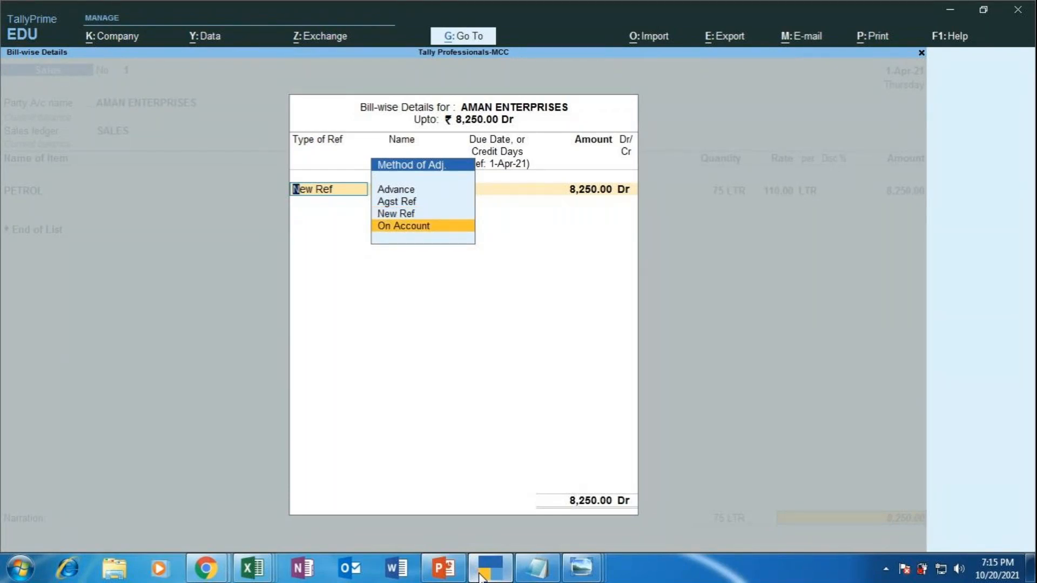
key(Return)
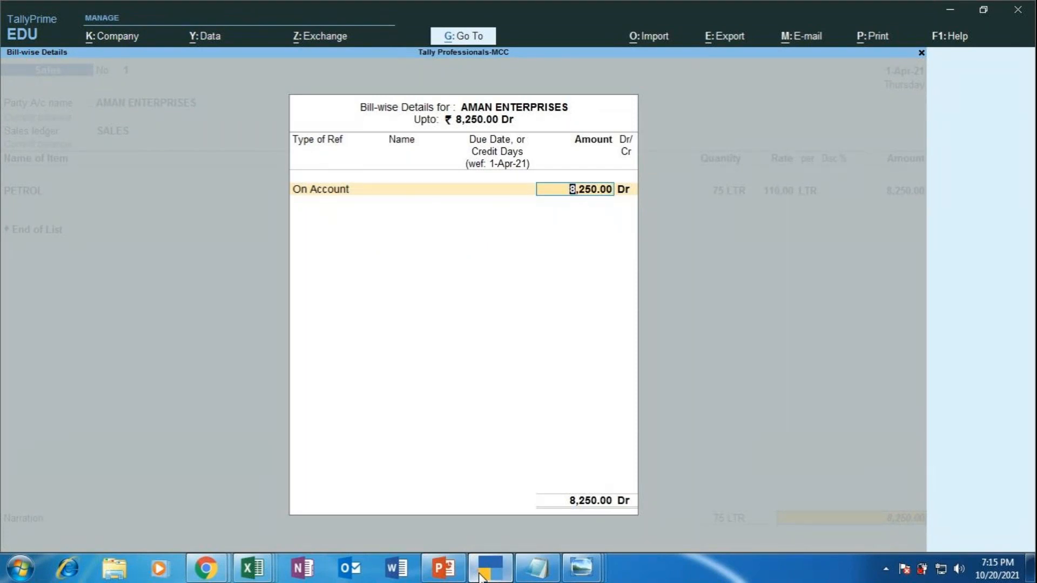
key(Return)
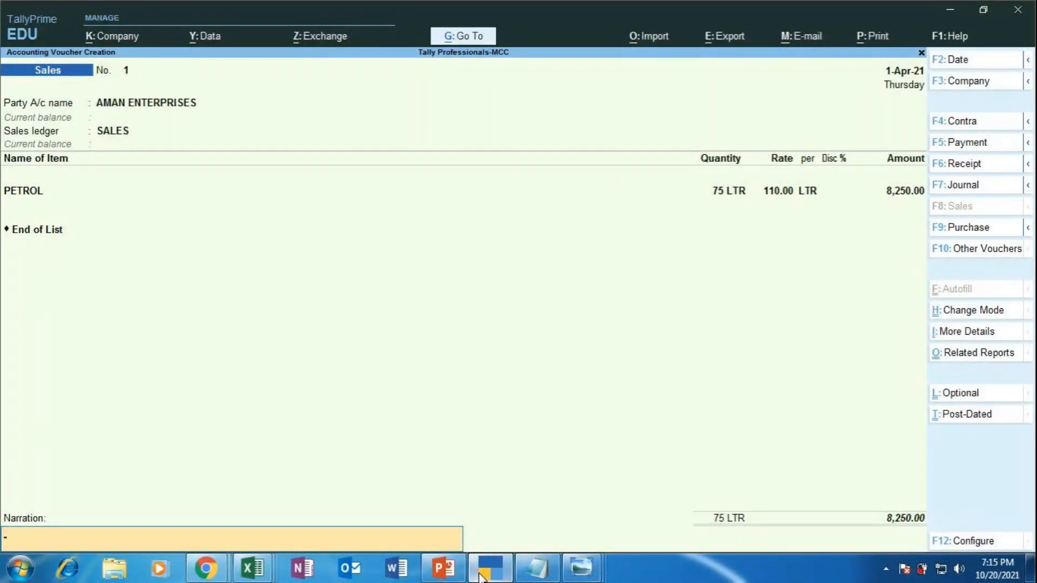
Step: Add narration 'BEING PETROL SOLD TO AMAN ENTERPRISES FOR CASH', save voucher No. 1, and show the Sales Voucher slide
text(BEING PETROL SOLD)
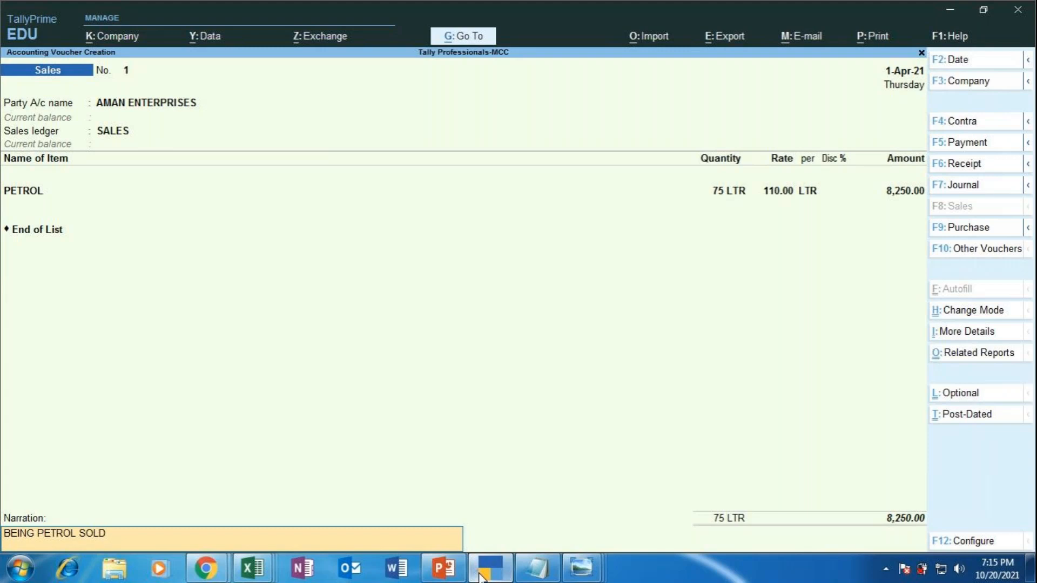
text(TO AMAN ENTERPRISES)
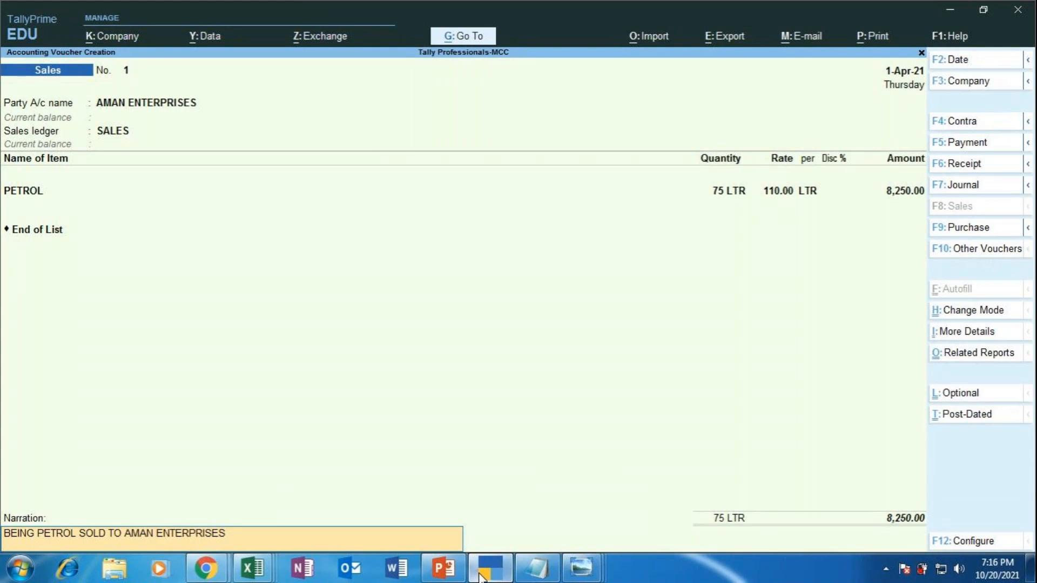
text(FOR CASH)
key(Return)
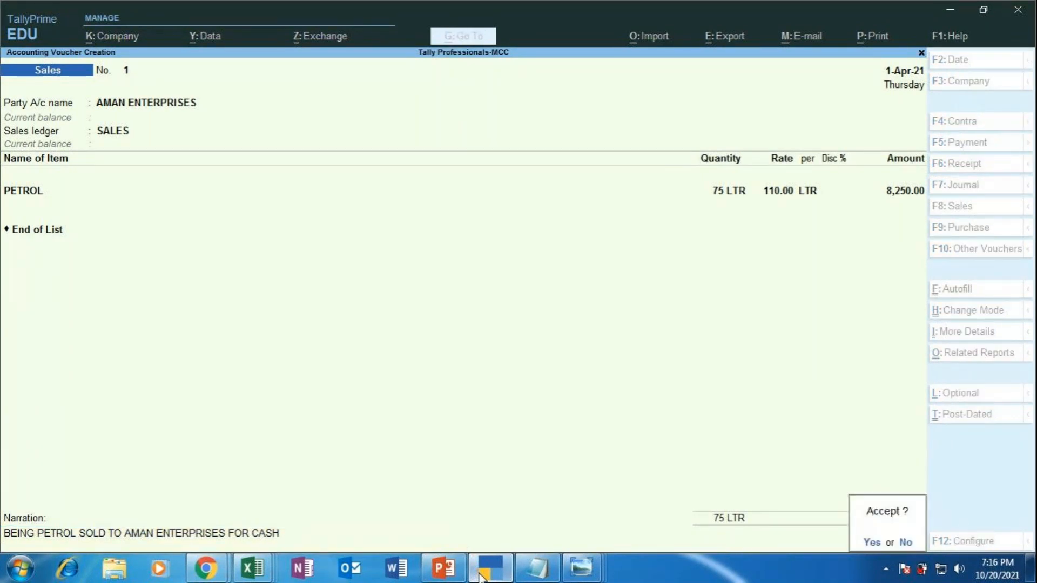
key(Return)
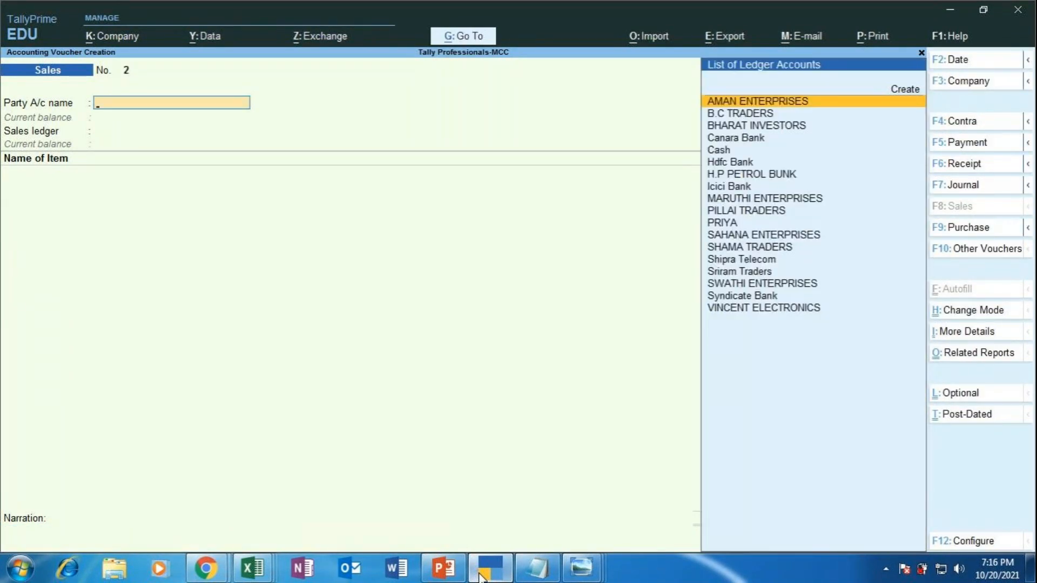
click(456, 578)
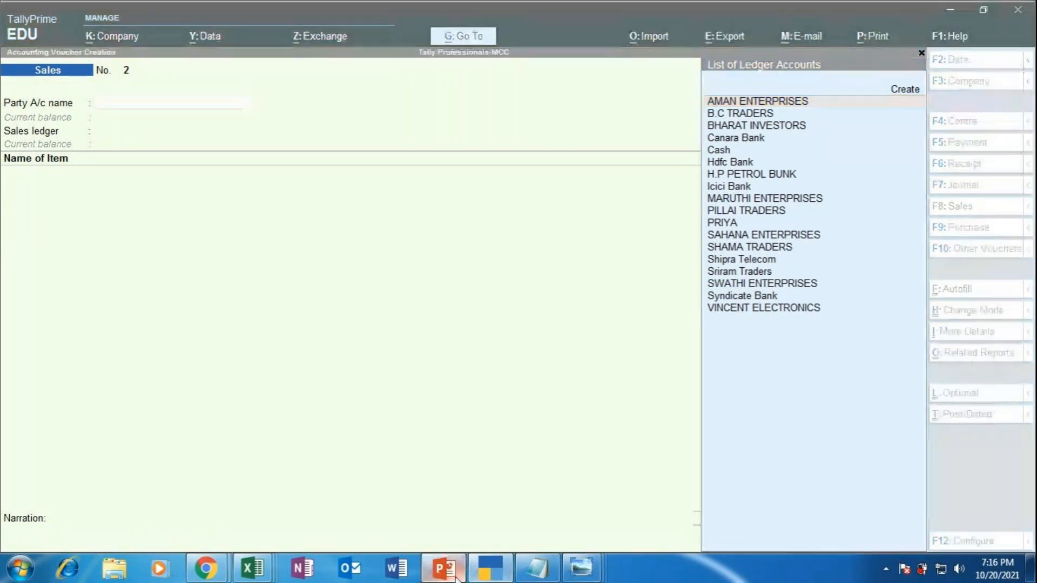
click(874, 550)
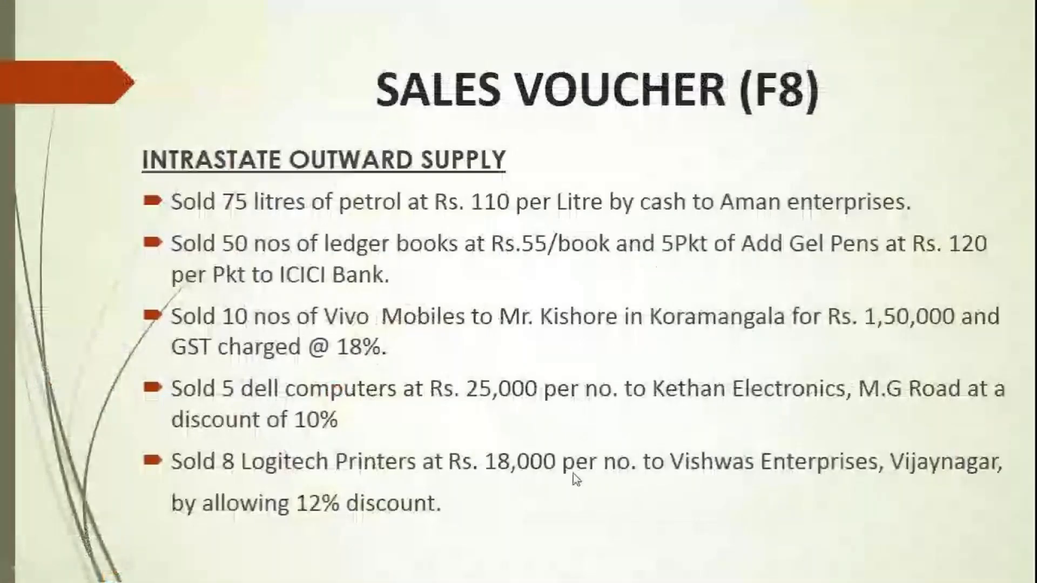
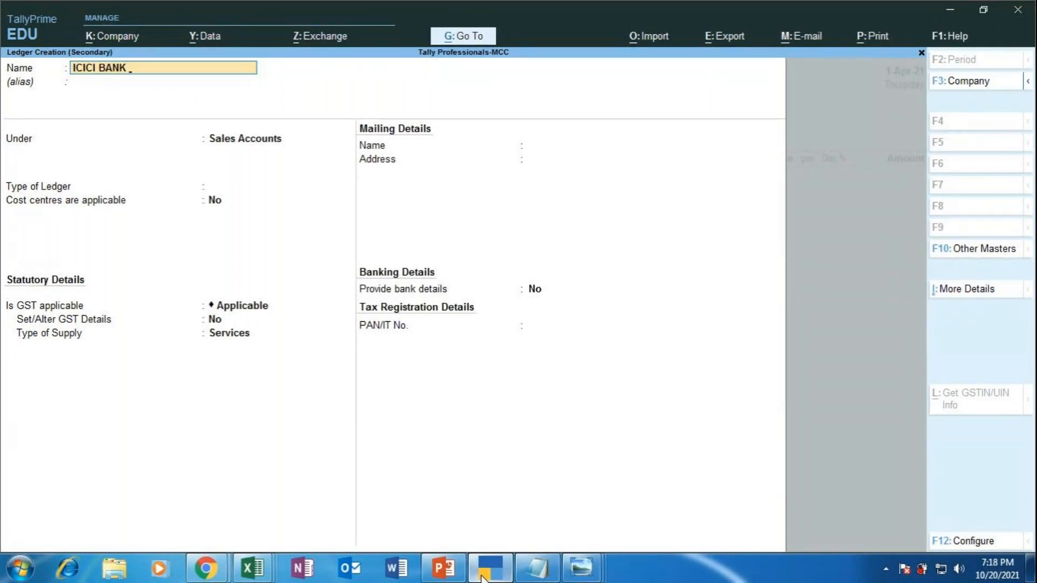
Step: Enter ledger name ICICI BANK, clear the duplicate-name error, and extend it to ICICI BANK [CUSTOMER]
text([CUSTOMER)
key(BackSpace)
key(BackSpace)
key(BackSpace)
key(BackSpace)
key(BackSpace)
key(BackSpace)
key(BackSpace)
key(BackSpace)
key(BackSpace)
key(Return)
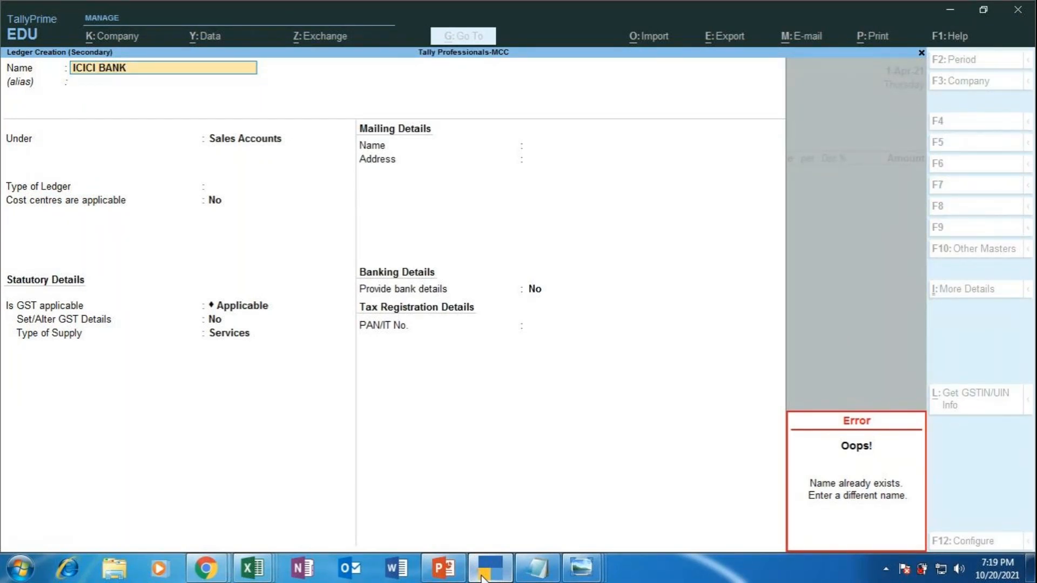
key(Escape)
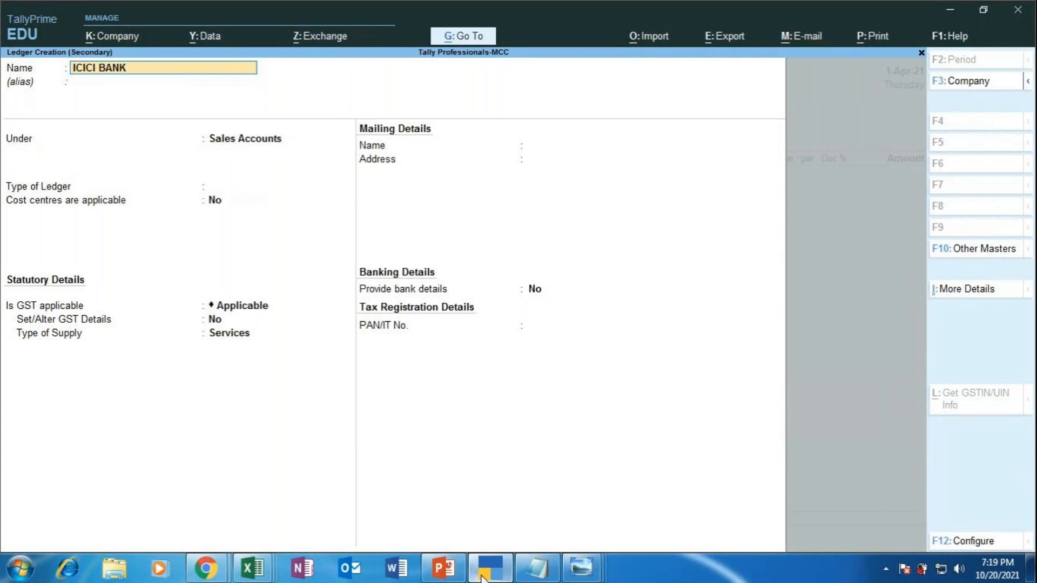
text([CUSTOMER])
key(Return)
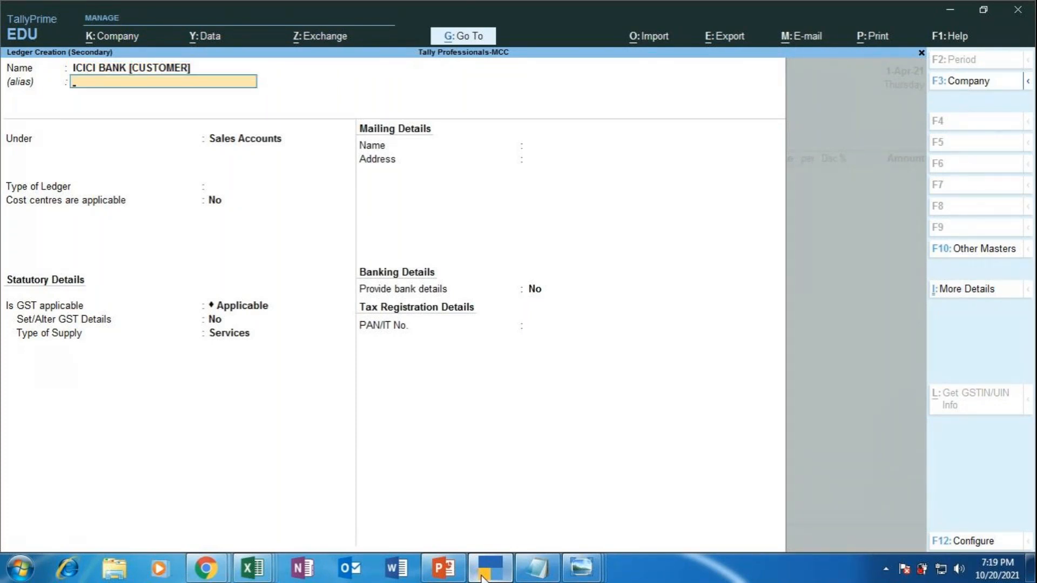
key(Return)
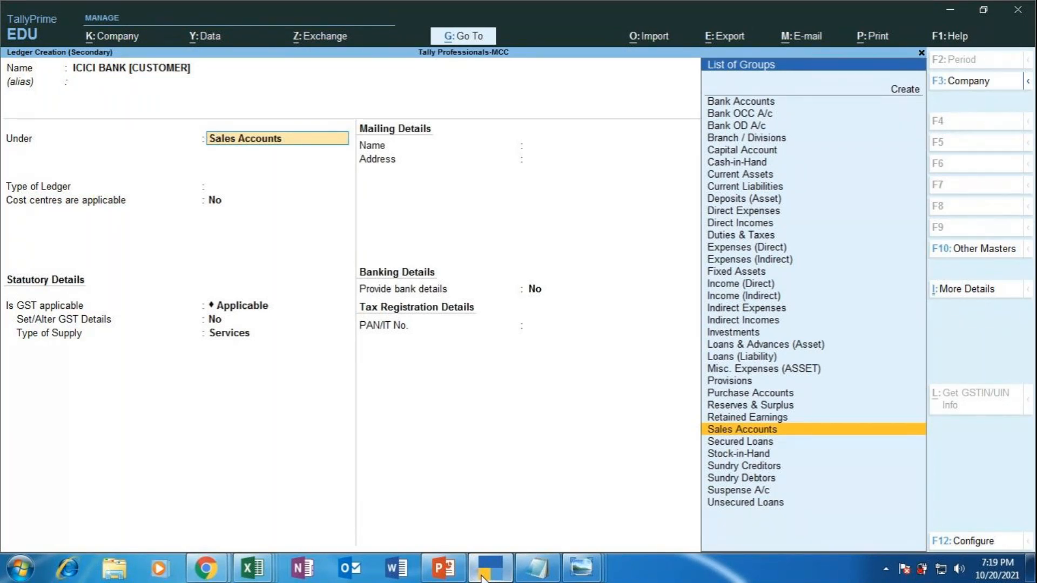
Step: Place the new ledger under the Sundry Debtors group
text(SUNDRY)
key(Down)
key(Up)
key(Down)
key(Return)
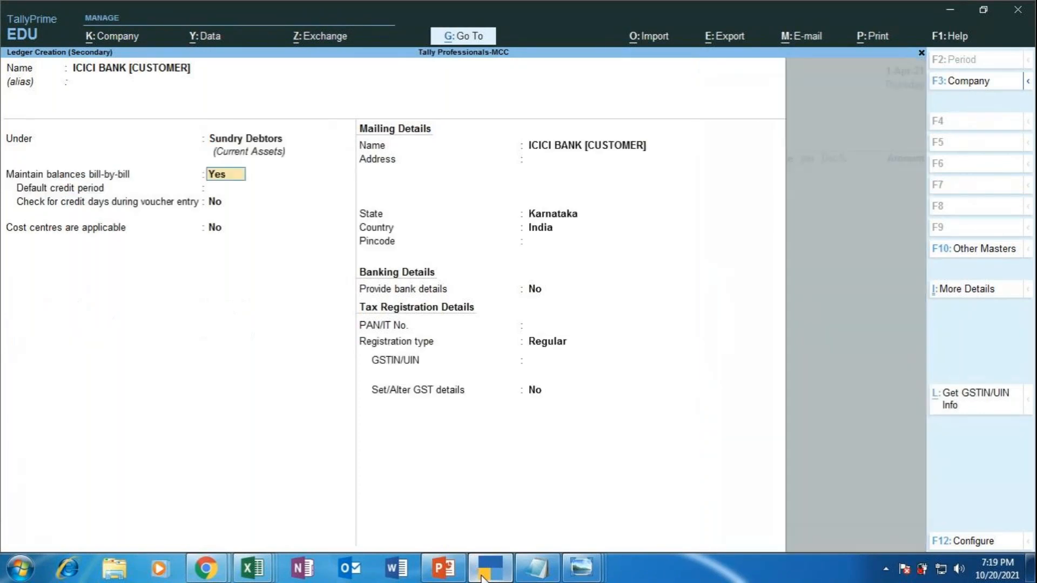
key(Return)
key(Return)
key(Return)
key(Return)
key(Return)
key(Return)
key(Return)
key(Return)
key(Return)
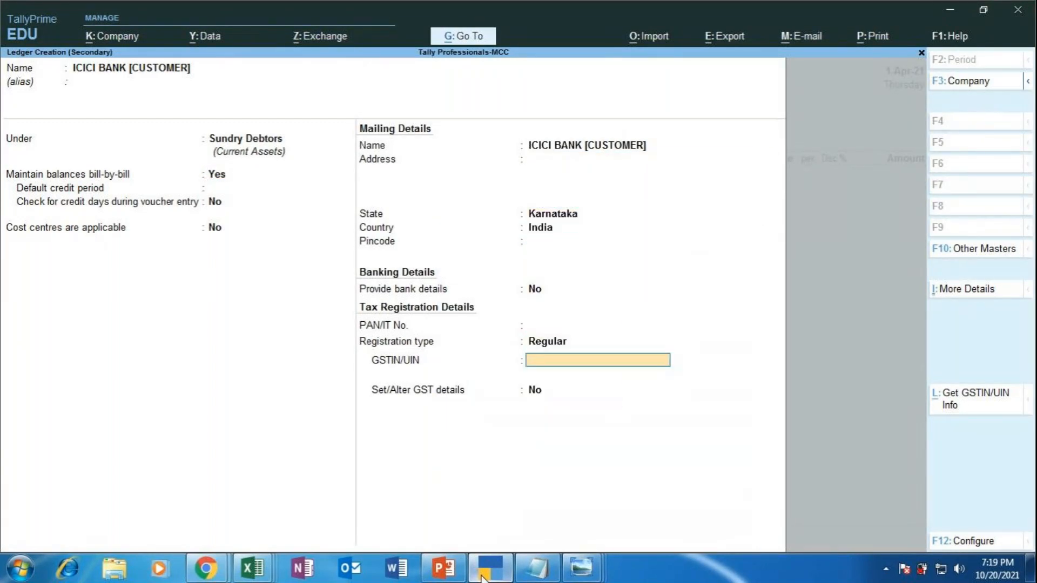
Step: Enter the party's GSTIN and set GST details to Regular, party type Not Applicable
text(29UIOPY7890I89I)
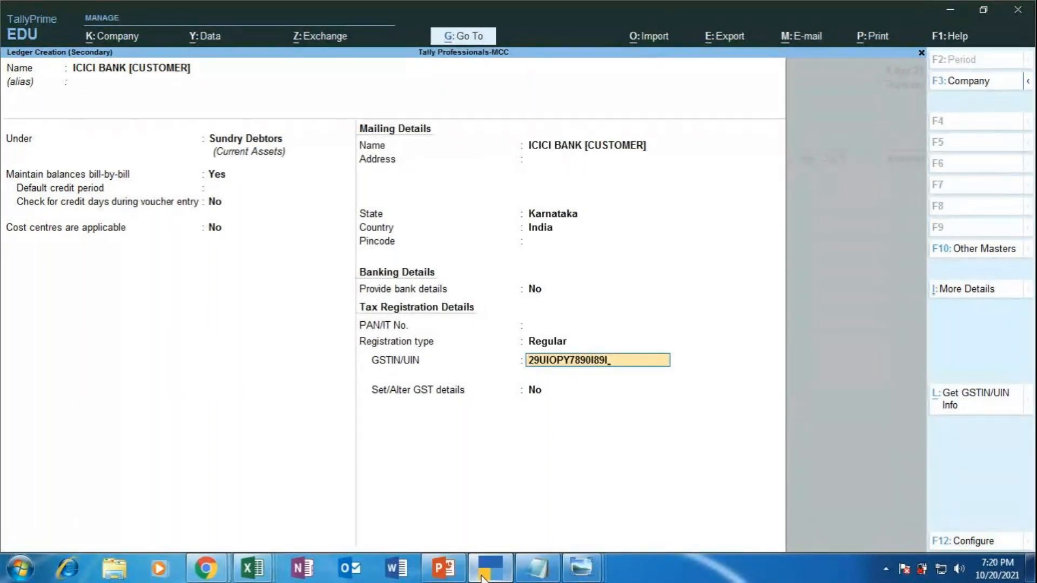
key(Return)
key(y)
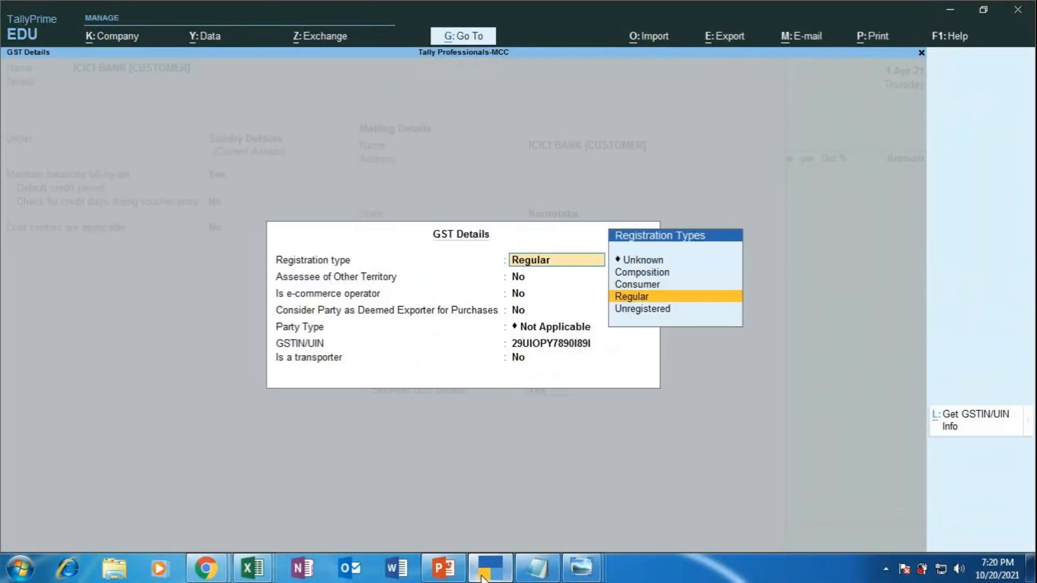
key(Return)
key(Return)
key(Return)
key(Return)
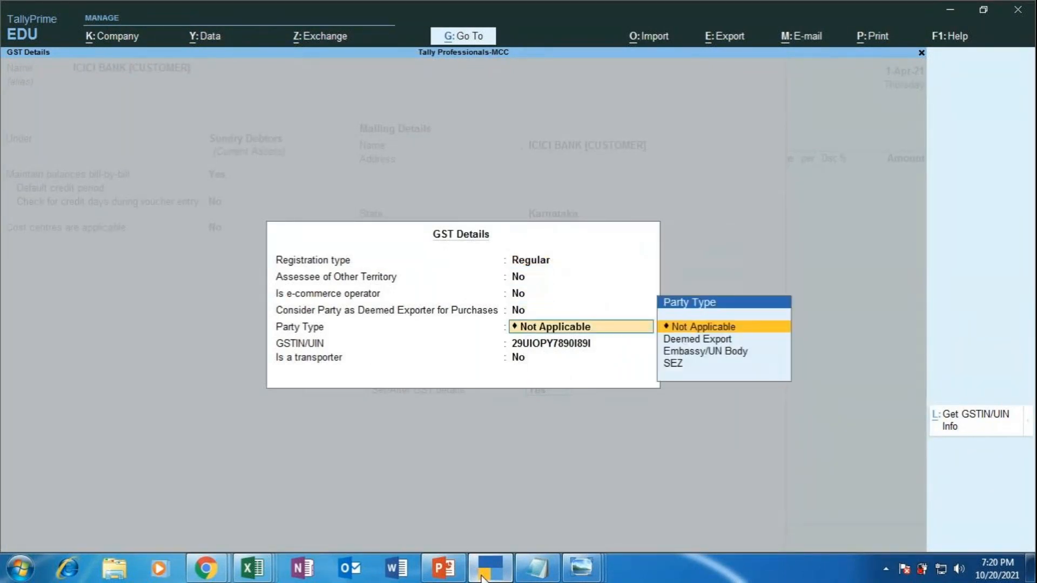
key(Return)
key(Return)
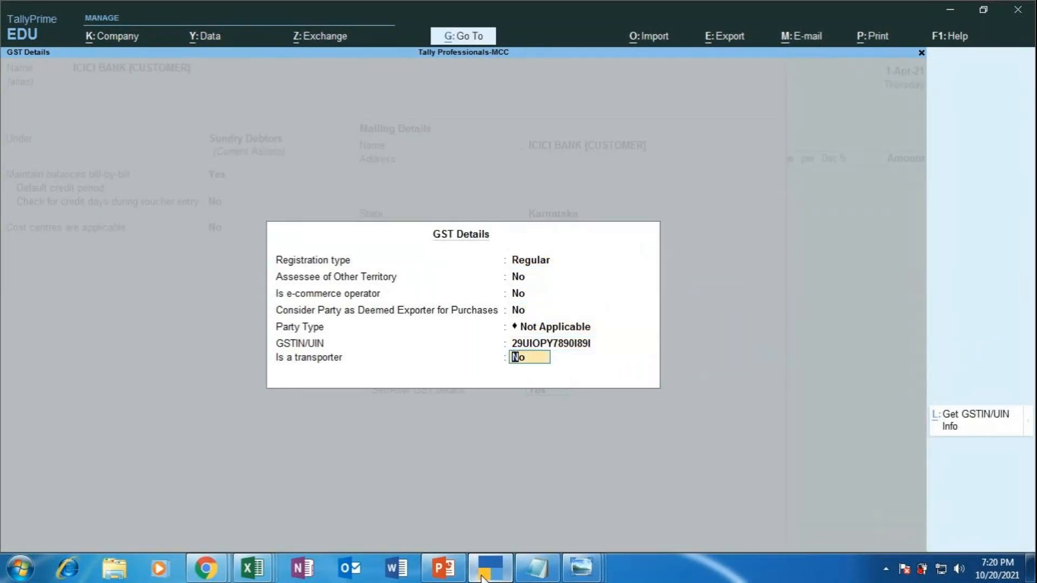
key(Return)
key(Return)
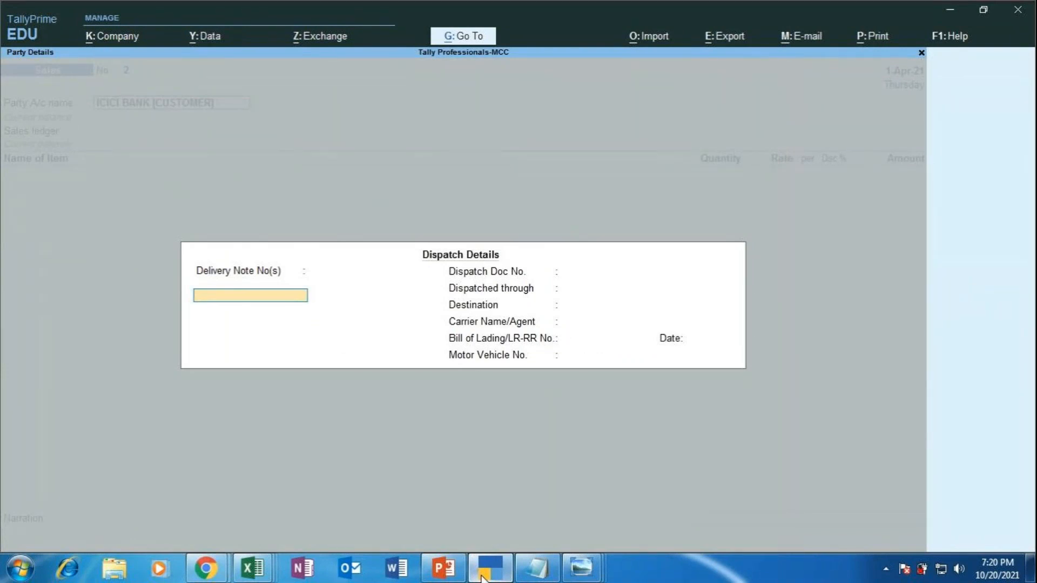
Step: Enter delivery note 2, dispatch doc 12, and AUTO as the dispatch mode
text(2)
key(Return)
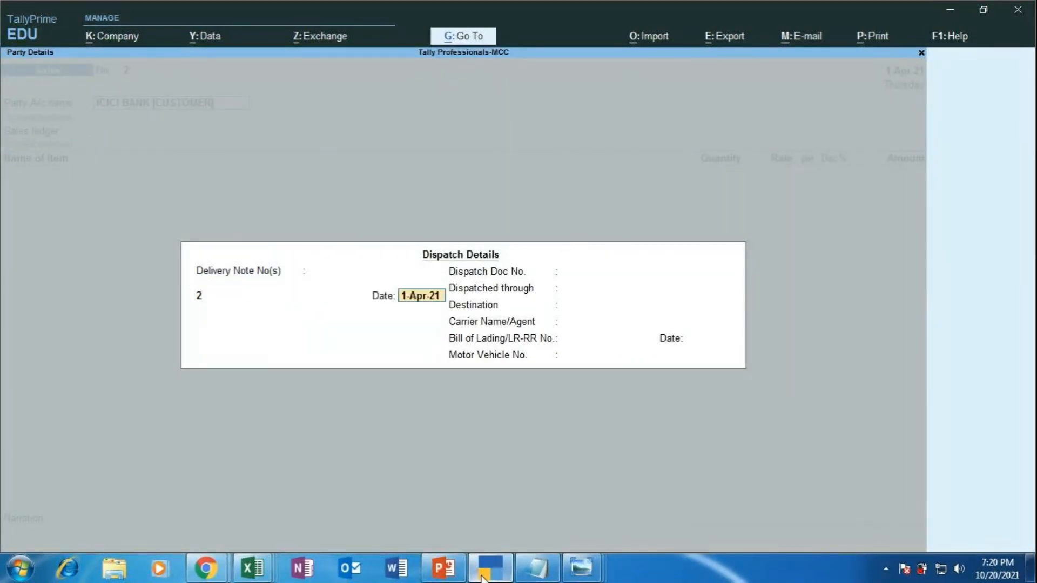
key(Return)
key(Return)
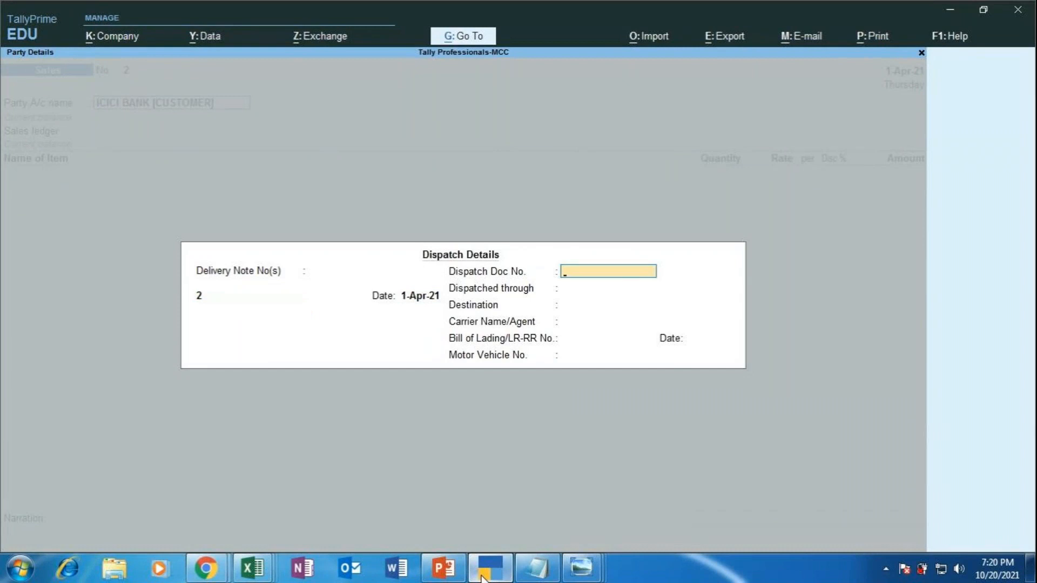
text(12)
key(Return)
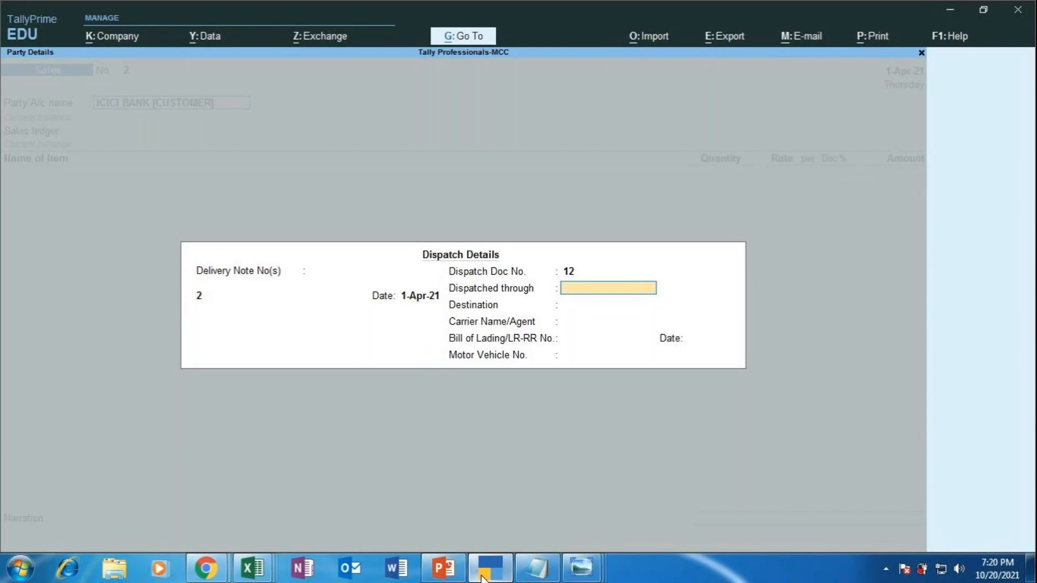
text(AUTI)
key(BackSpace)
text(O)
key(Return)
key(BackSpace)
text(O)
key(BackSpace)
text(AUTO)
key(Return)
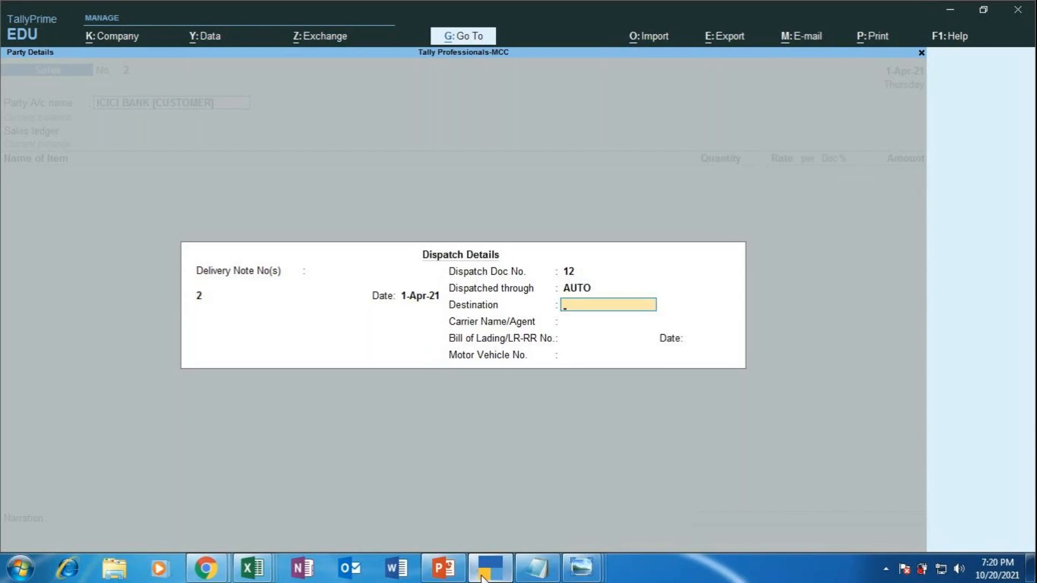
Step: Add destination RICHMOND CIRCLE, carrier RES AUTOMOBILES and the vehicle number
text(RICHMOND CIRCLE)
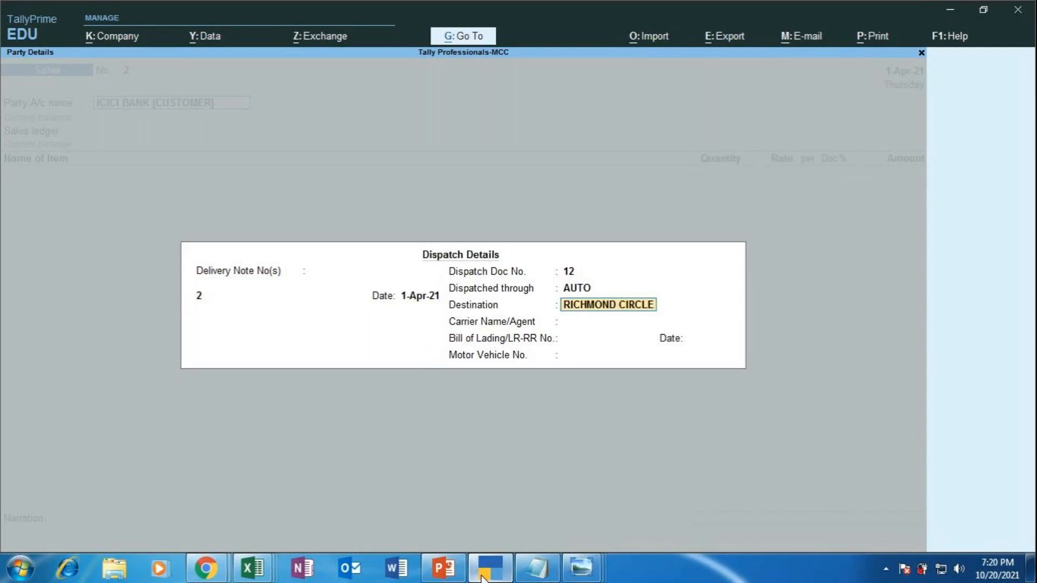
key(Return)
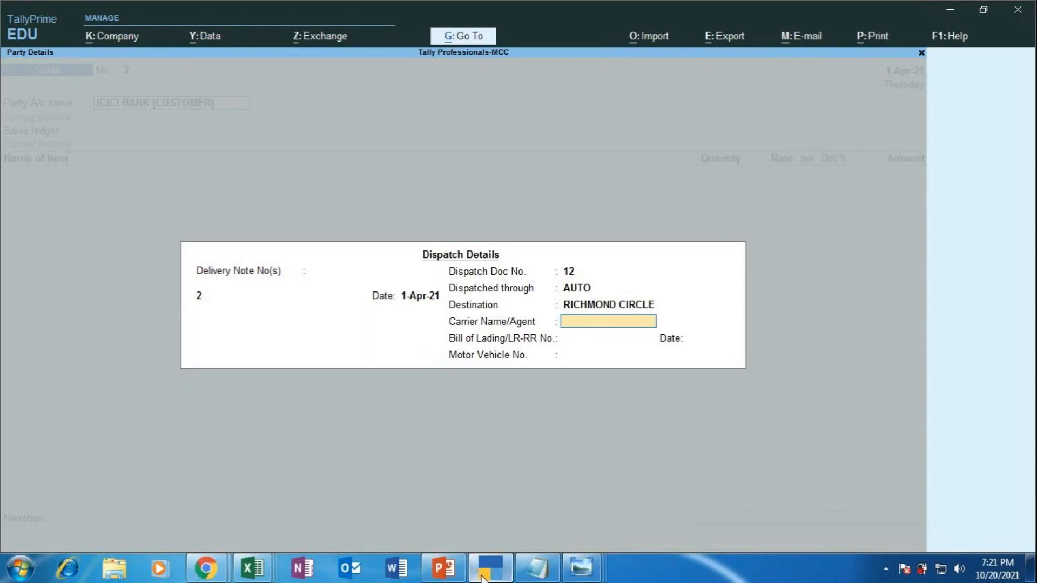
text(RES AUTOMOBILES)
key(Return)
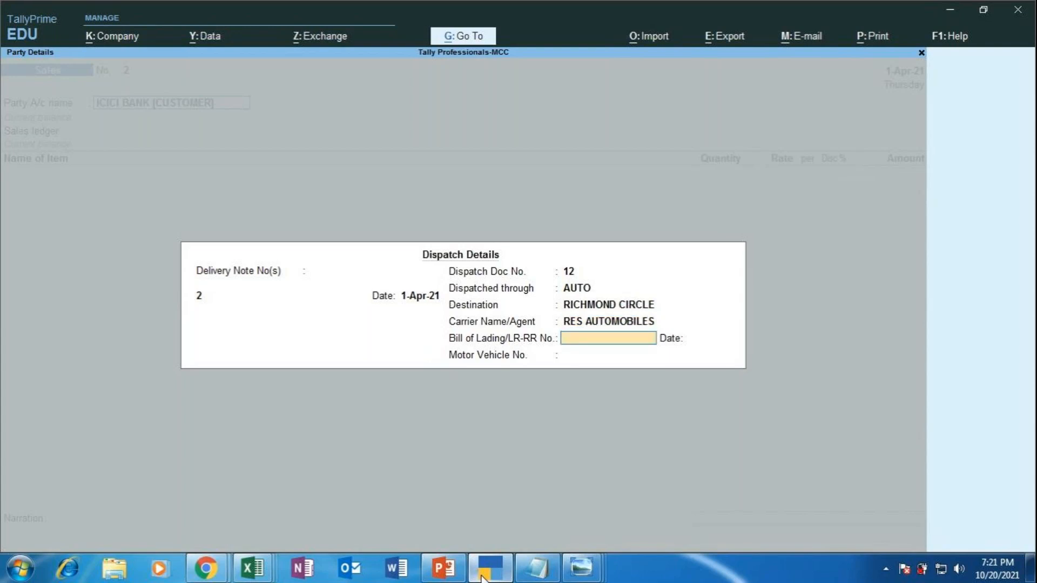
key(Return)
key(Return)
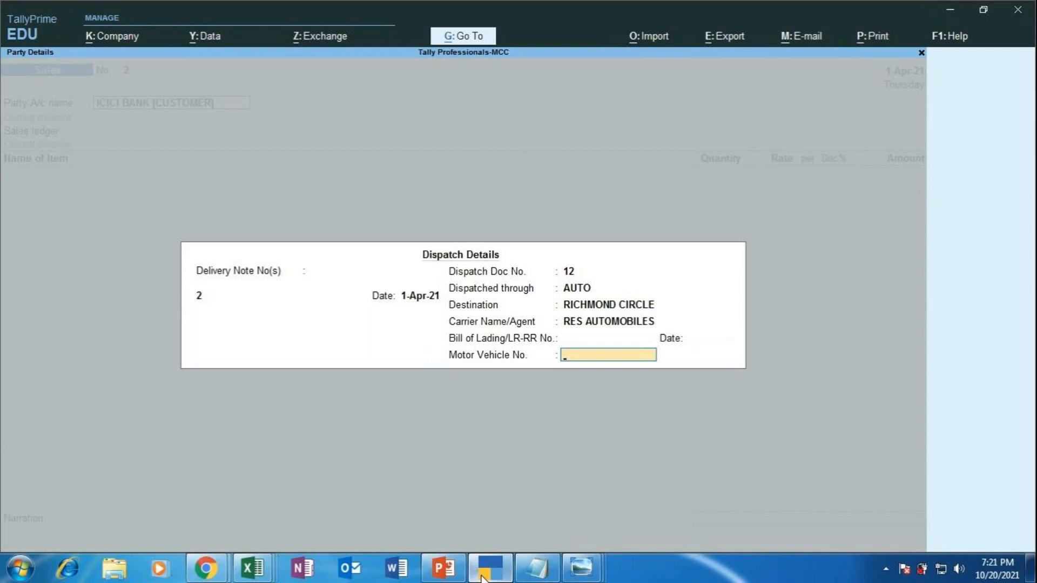
text(KA05EE3421)
key(Return)
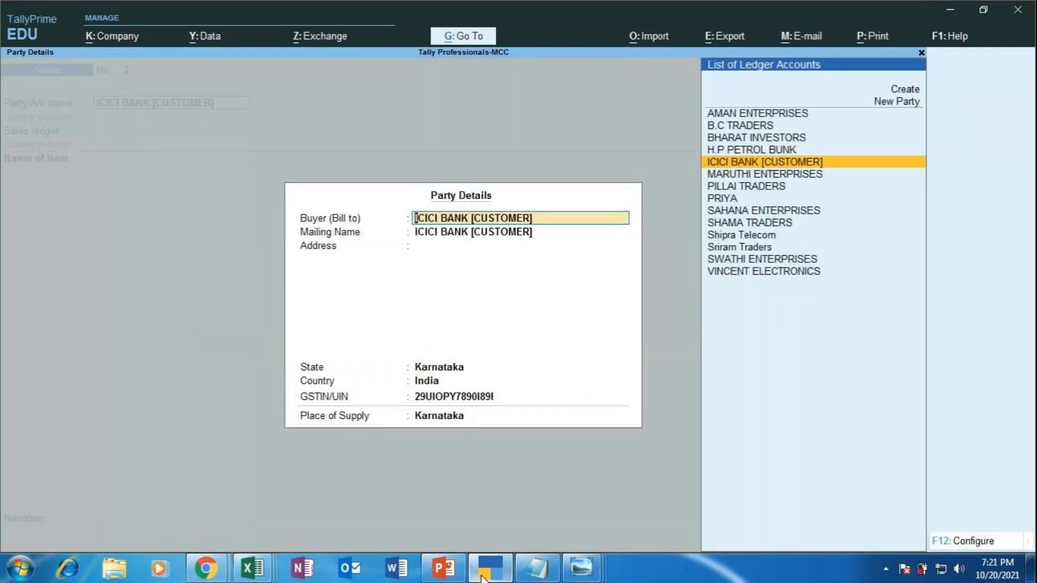
key(Return)
key(Return)
key(Return)
key(Return)
key(Return)
Step: Accept the party details and choose Sales Taxable as the nature of transaction
key(Return)
key(Return)
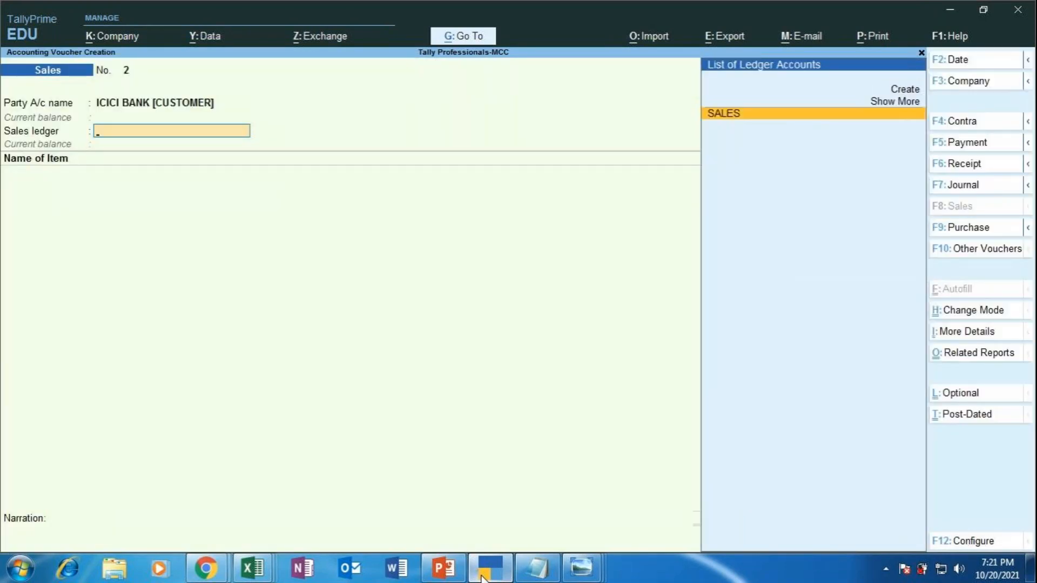
key(Return)
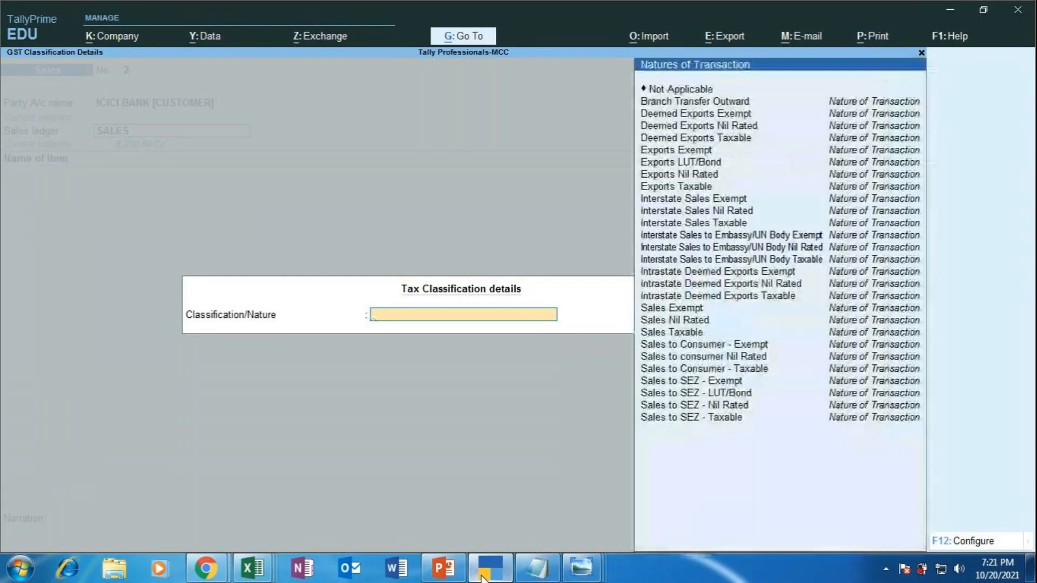
key(Down)
key(Down)
key(Down)
key(Down)
key(Down)
key(Down)
key(Down)
key(Down)
key(Down)
key(Down)
key(Down)
key(Down)
key(Down)
key(Down)
key(Down)
key(Down)
key(Down)
key(Down)
key(Down)
key(Down)
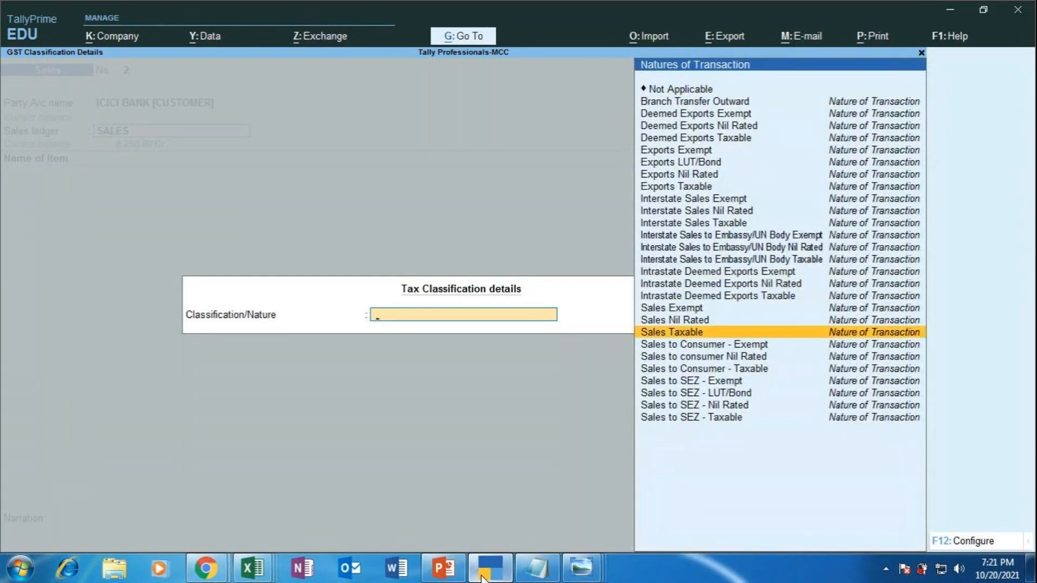
key(Return)
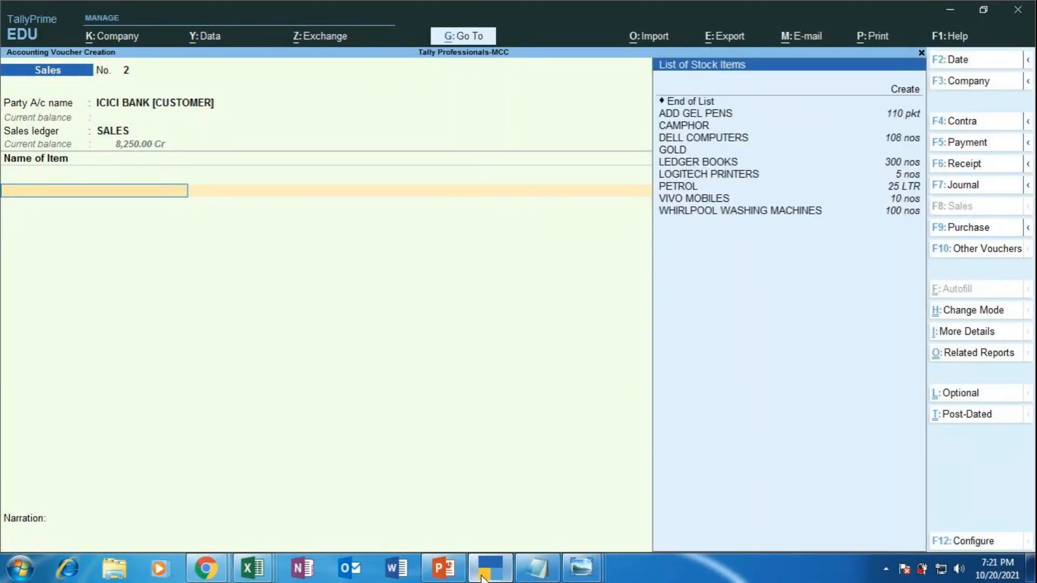
Step: Add 5 pkt ADD GEL PENS from GODOWN 3 at 120.00, amounting to 600.00
key(Down)
key(Return)
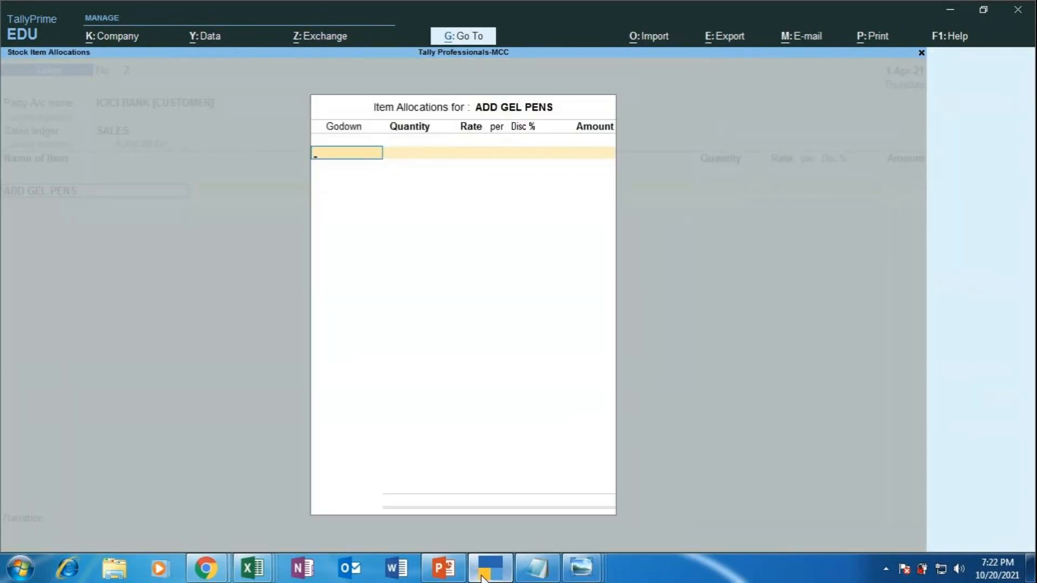
click(482, 577)
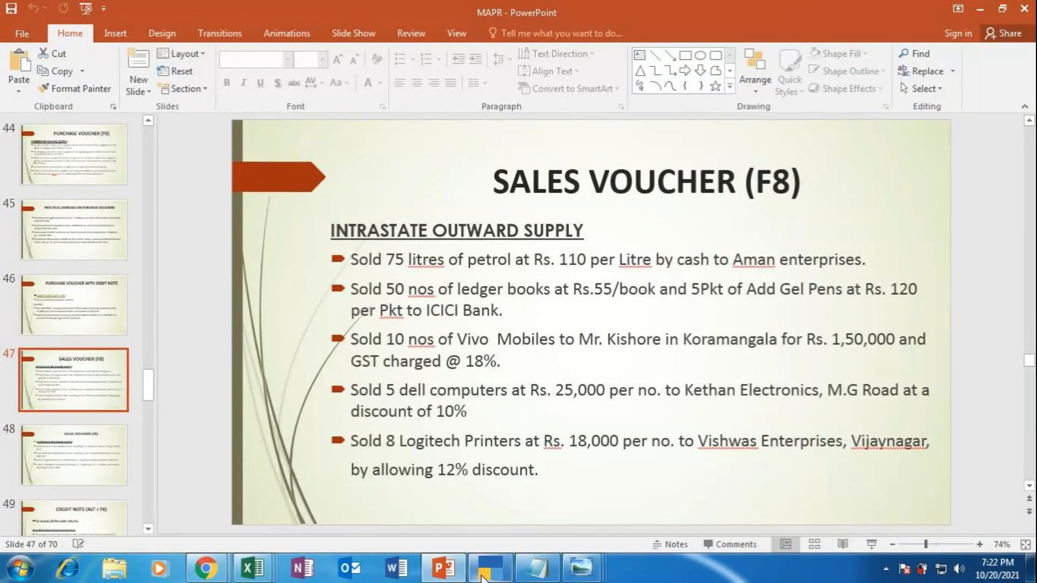
click(481, 577)
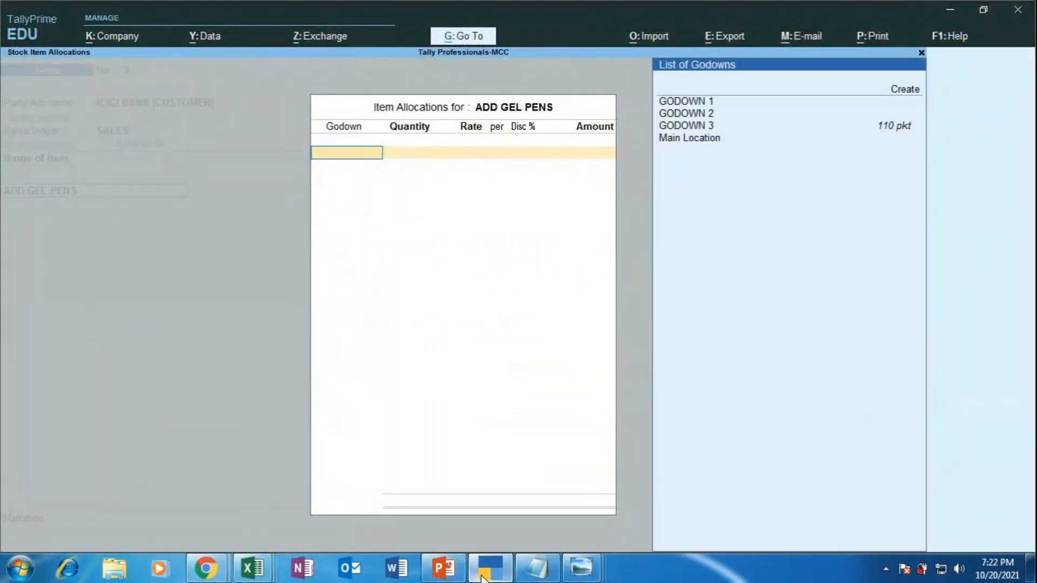
key(Down)
key(Down)
key(Down)
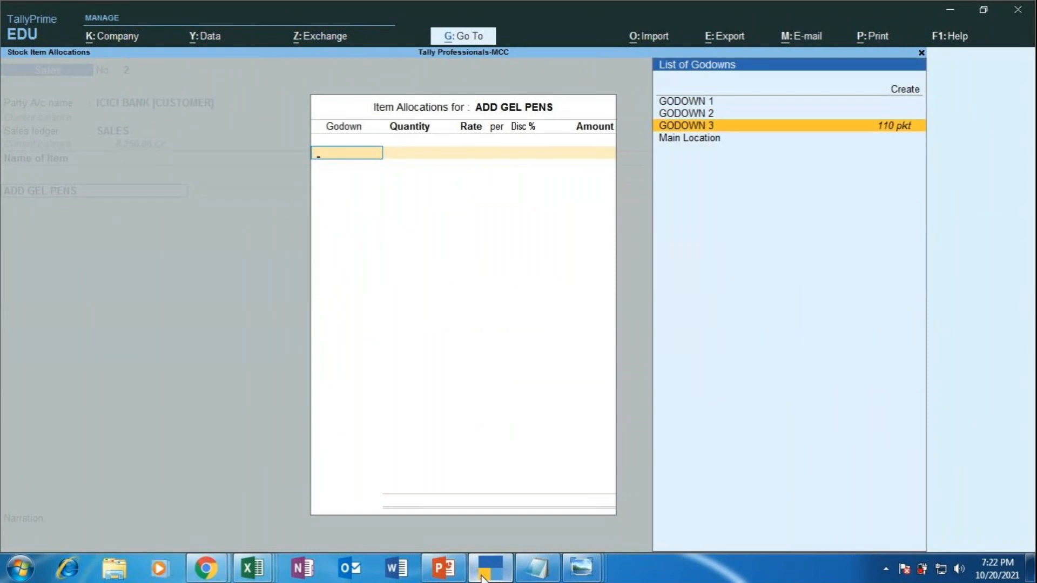
key(Return)
text(5)
key(Return)
text(120)
key(Return)
key(Return)
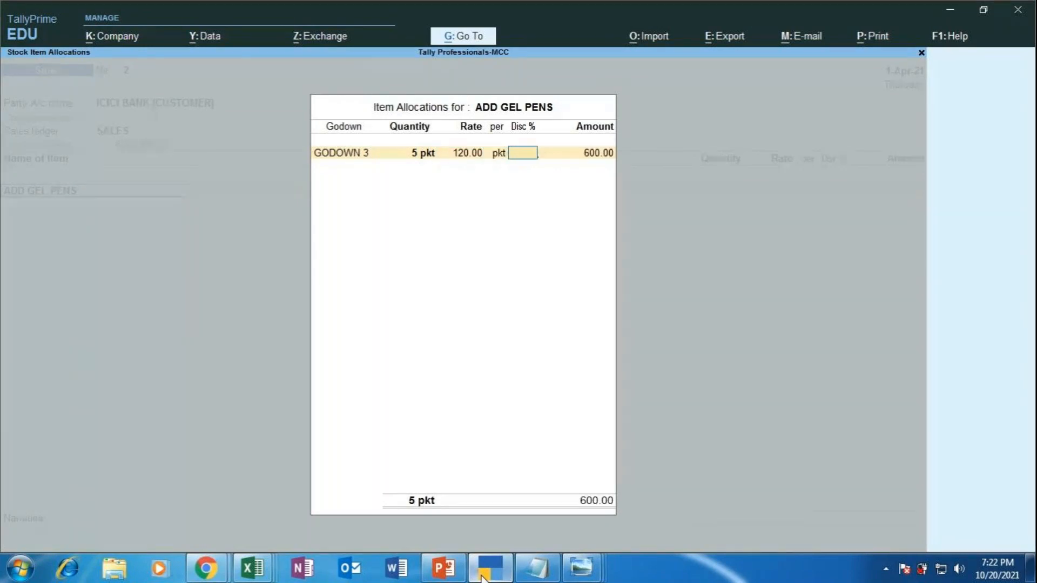
key(Return)
key(Return)
Step: Add 50 nos LEDGER BOOKS from GODOWN 3 at 55, amounting to 2,750.00
key(Return)
key(Return)
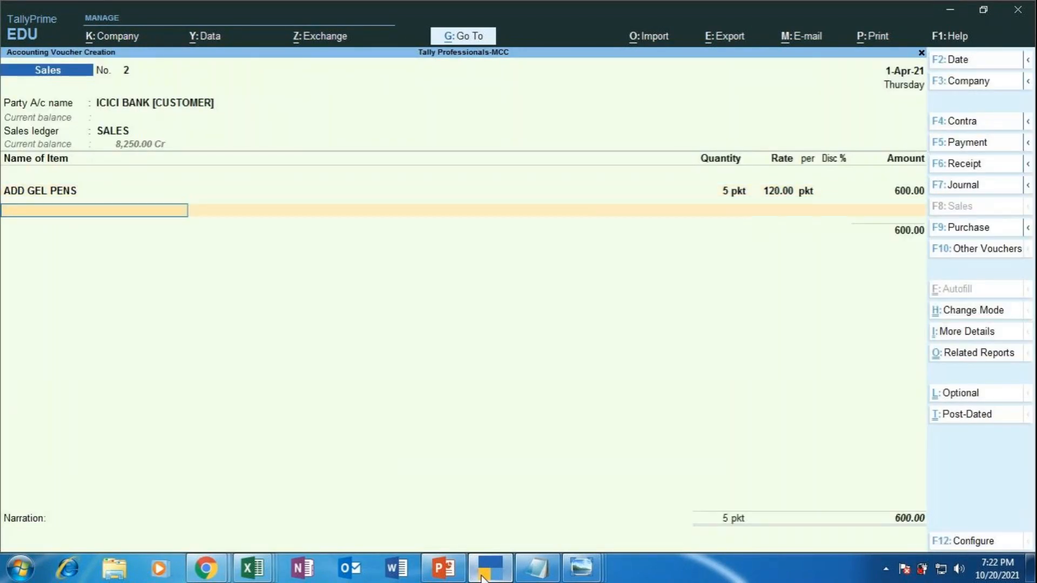
key(Down)
key(Down)
key(Down)
key(Down)
key(Down)
key(Down)
key(Return)
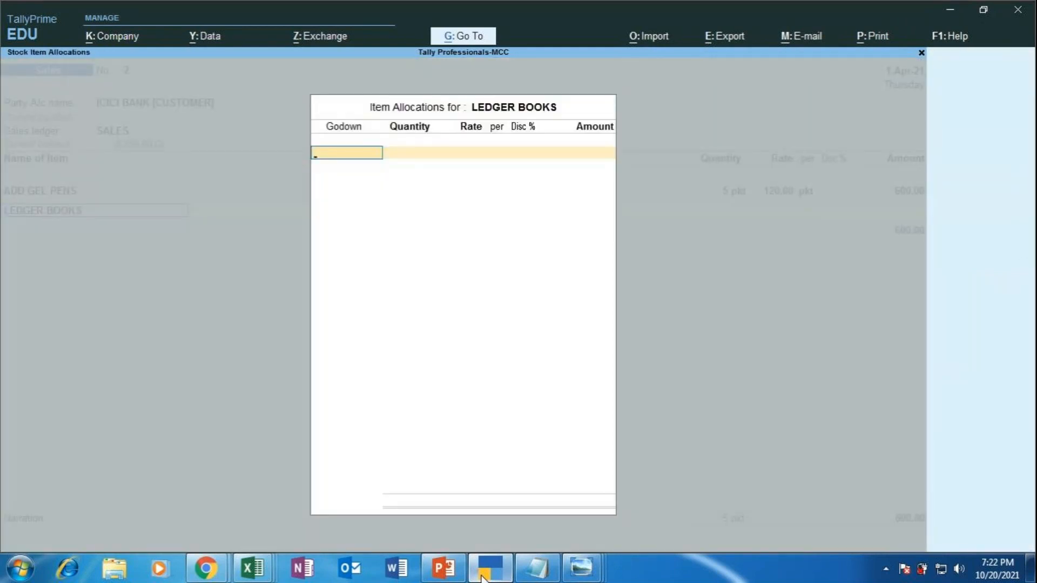
key(Down)
key(Down)
key(Down)
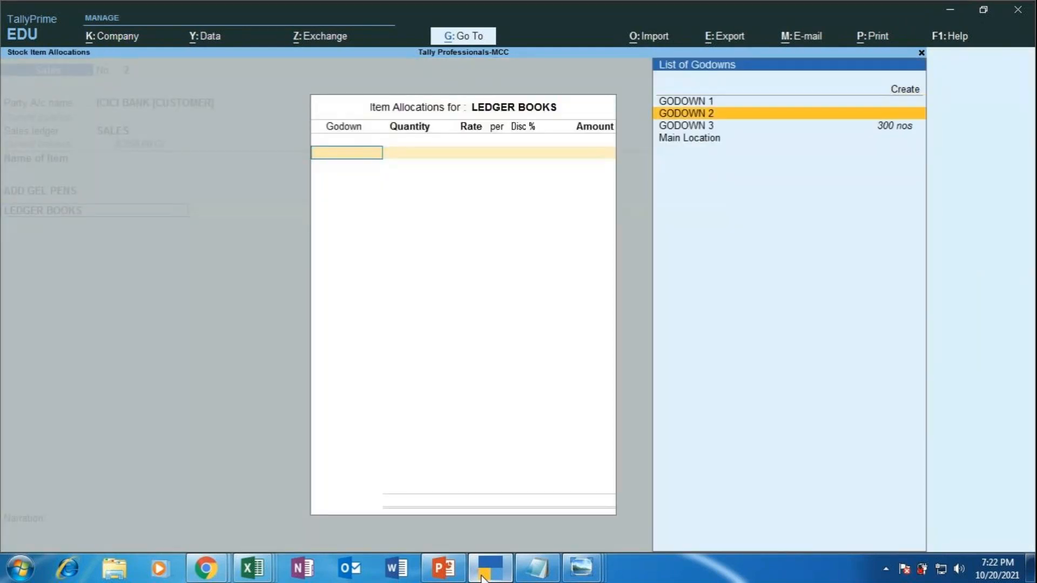
key(Return)
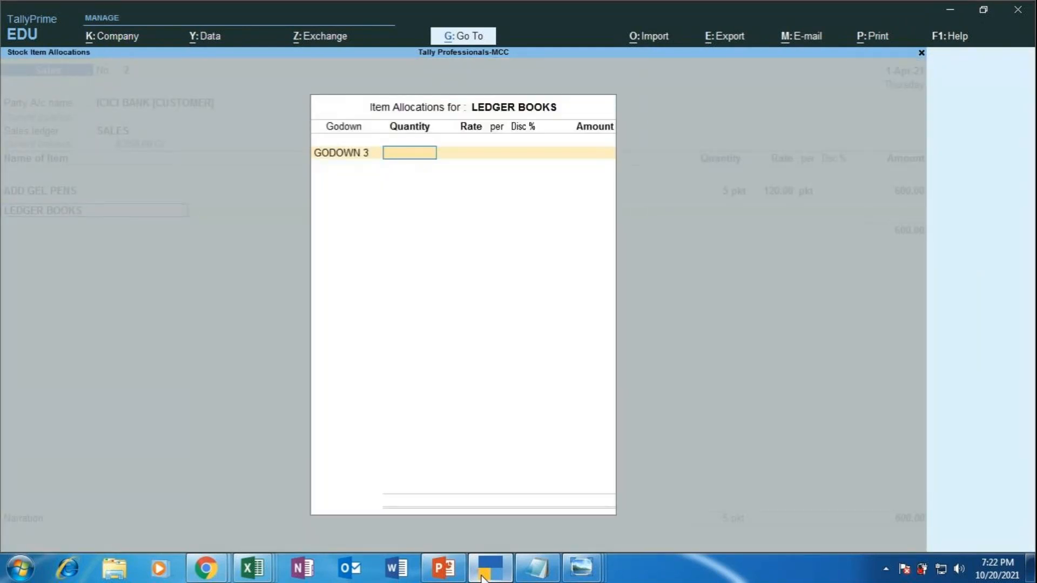
click(482, 576)
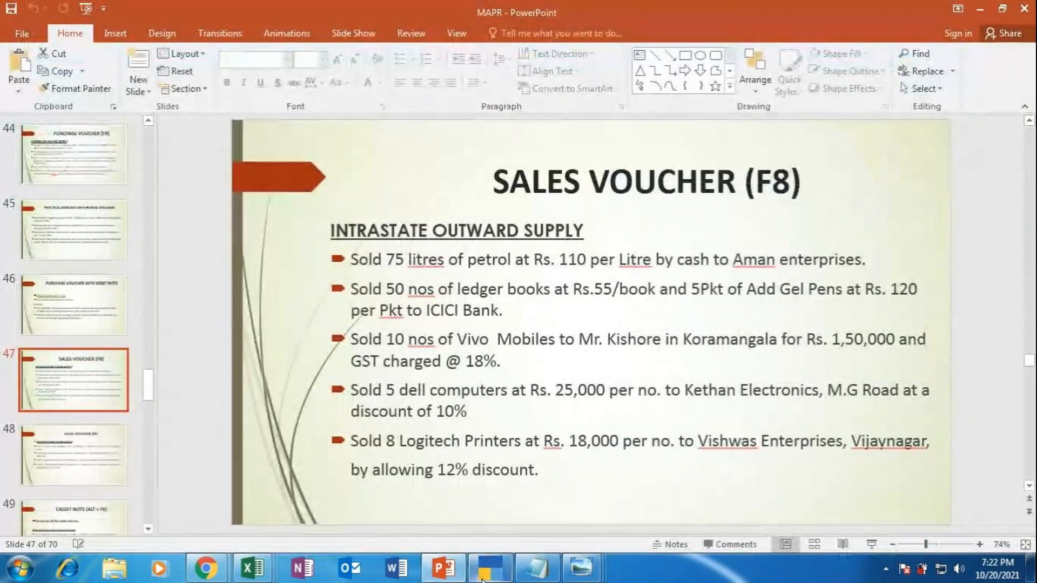
click(482, 577)
text(50)
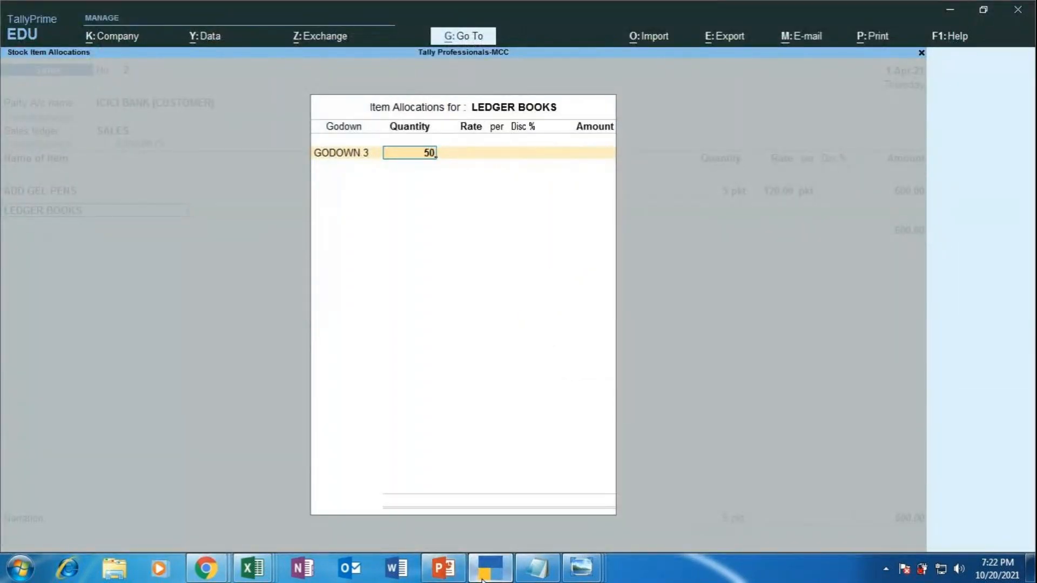
key(Return)
text(55)
key(Return)
key(Return)
key(Return)
key(Return)
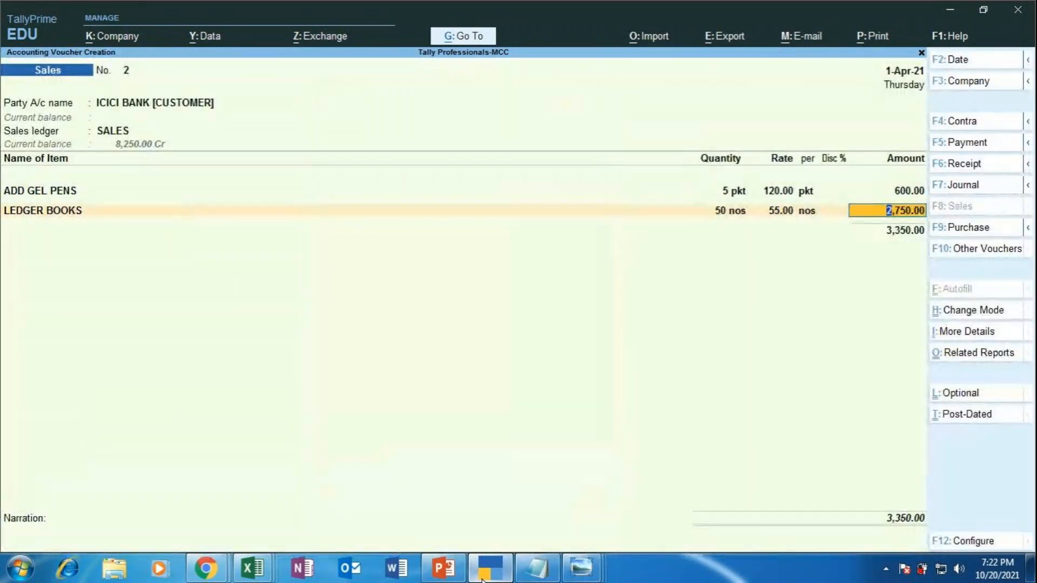
key(Return)
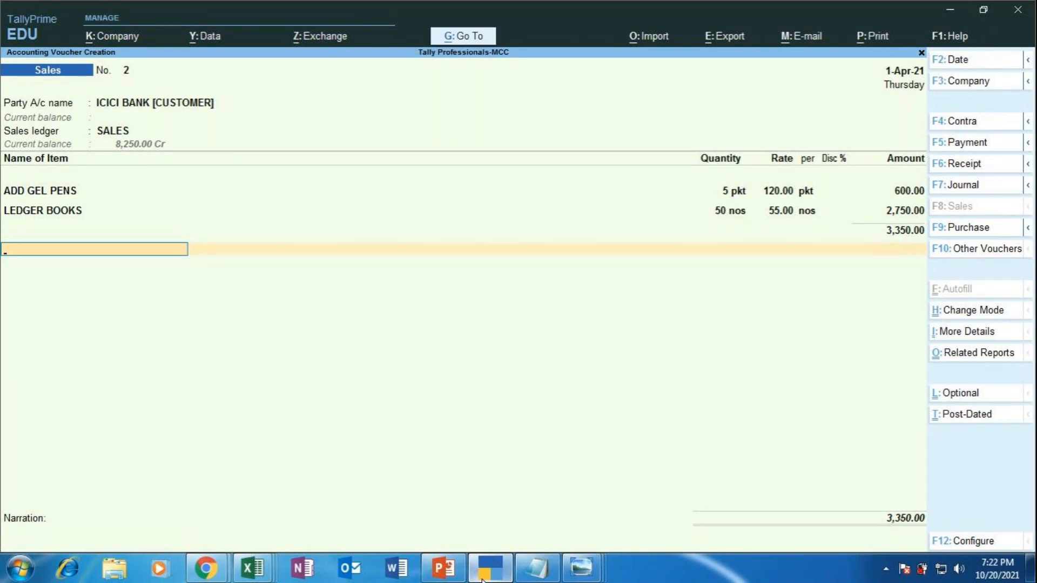
Step: Add CGST and SGST of 201.00 each, bringing the voucher total to 3,752.00
text(CGS)
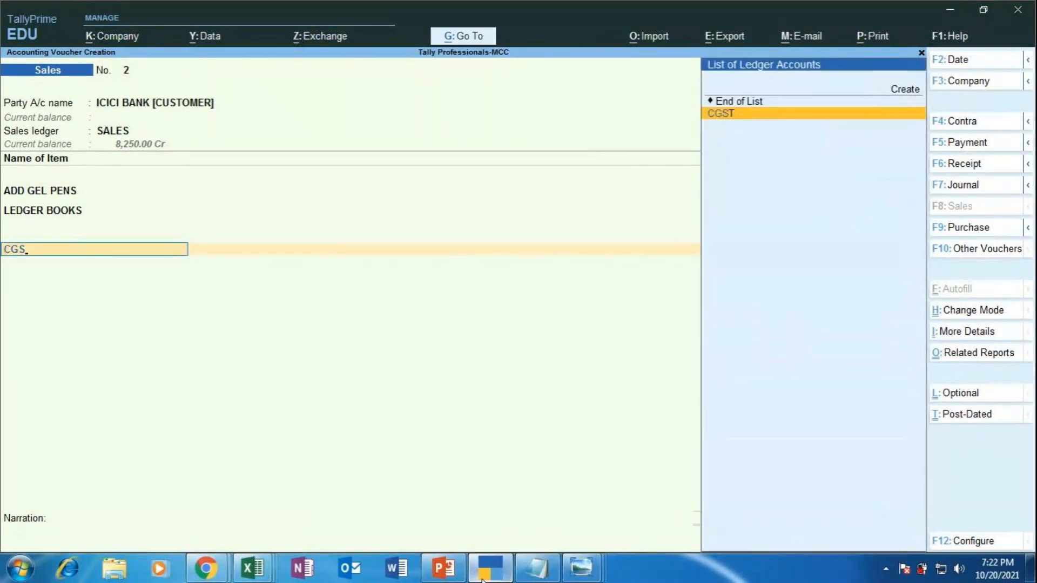
key(Return)
key(Return)
text(SGST)
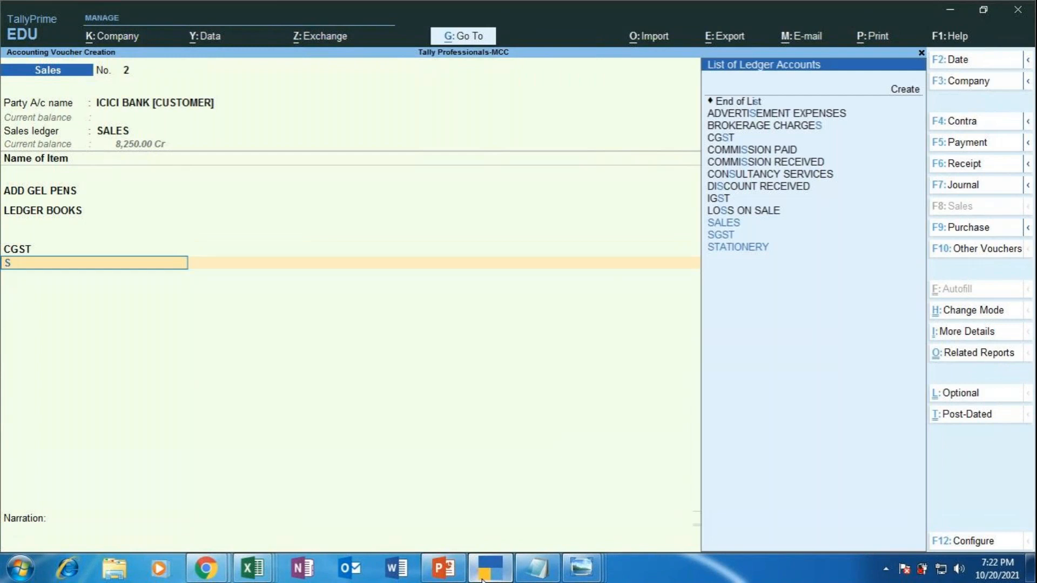
key(Return)
key(Return)
key(Return)
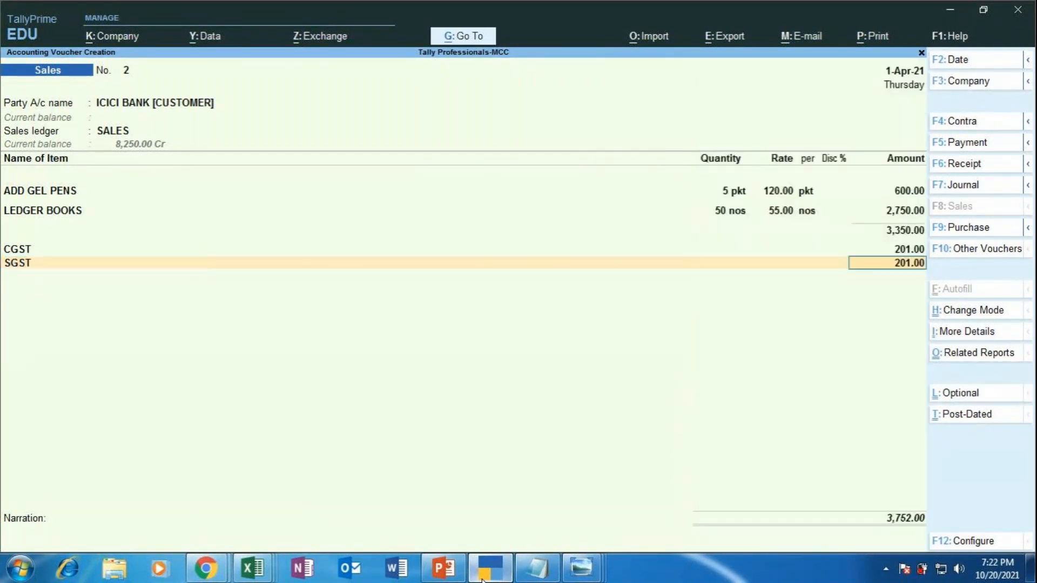
key(Return)
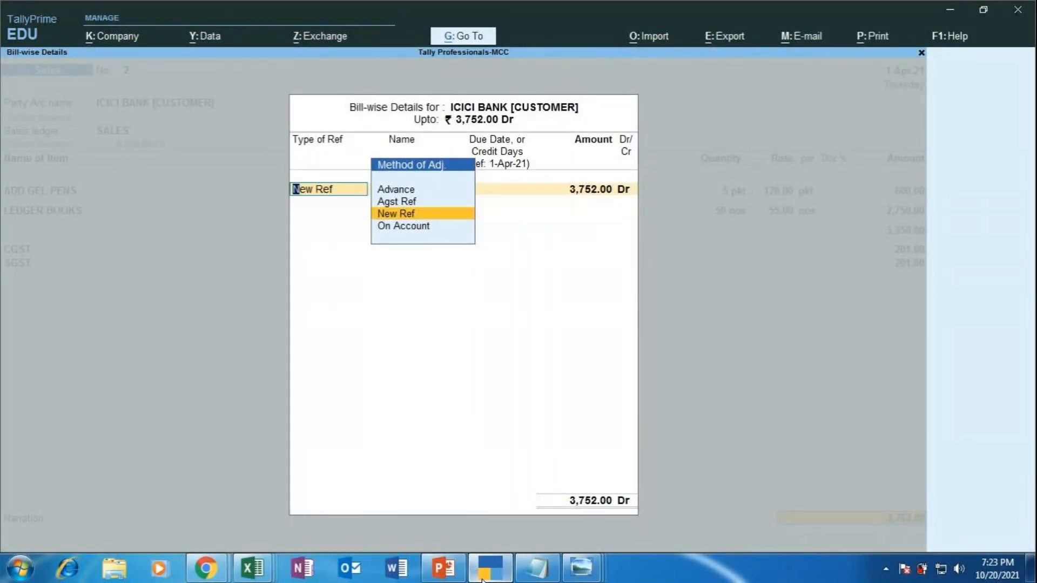
click(482, 576)
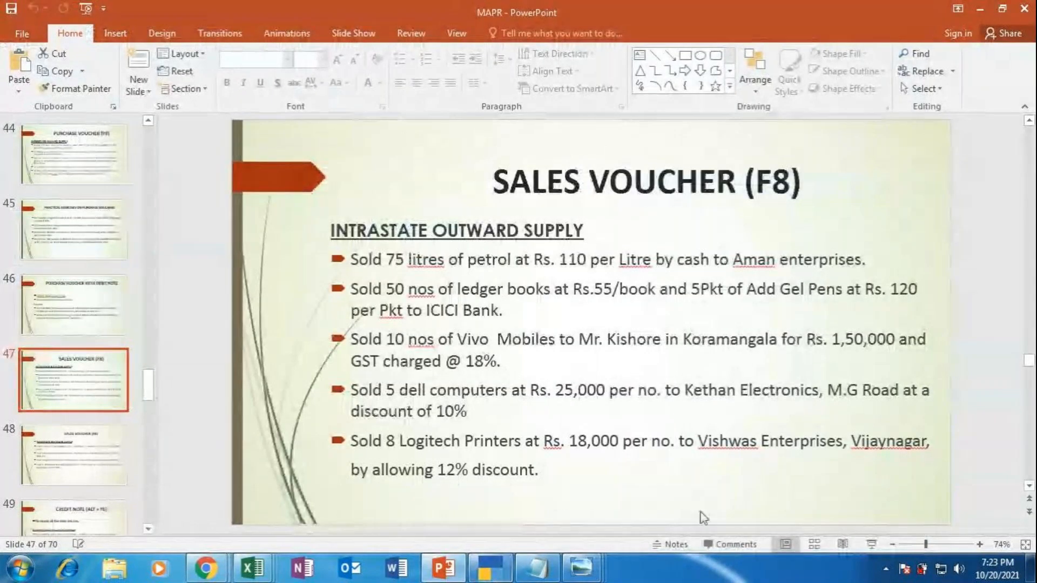
click(872, 546)
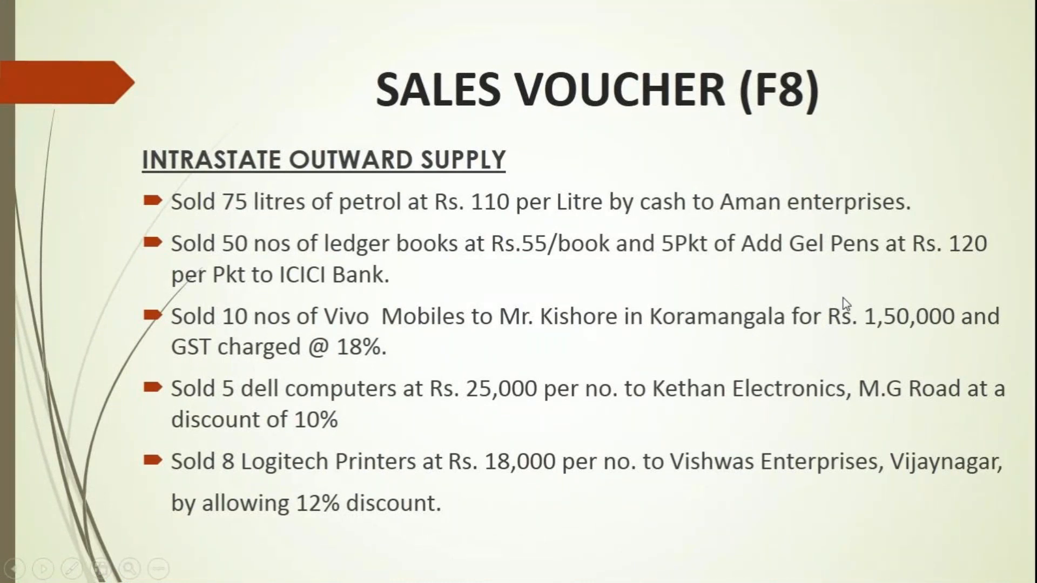
key(Escape)
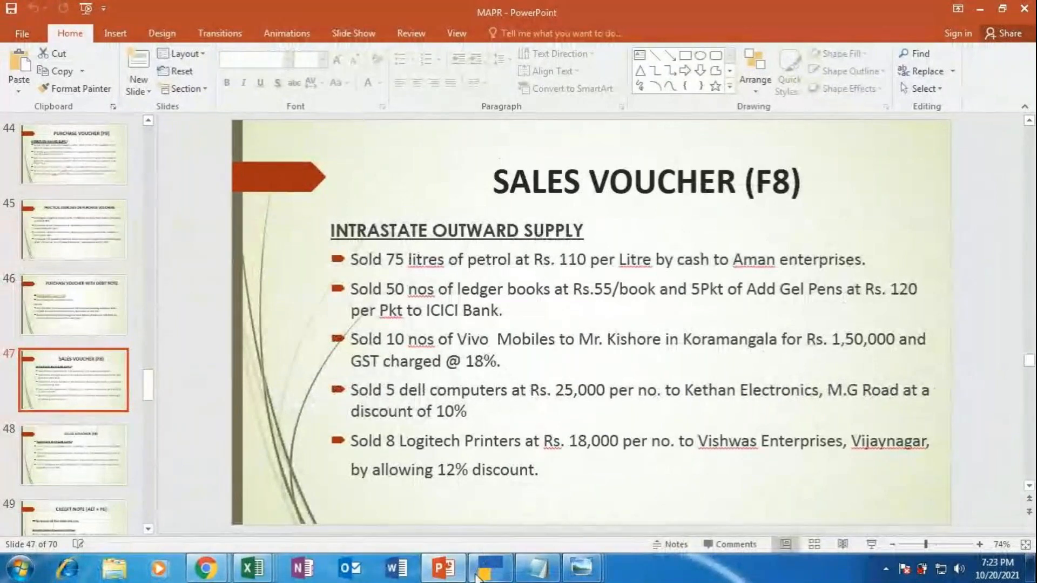
click(477, 576)
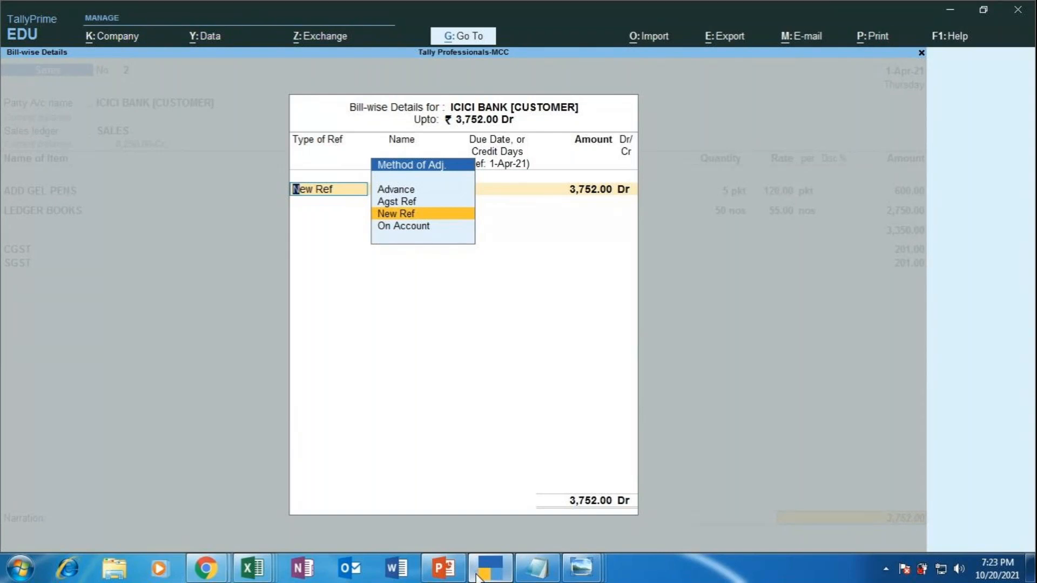
Step: Allocate the full 3,752.00 Dr to an On Account bill-wise reference
key(Down)
key(Return)
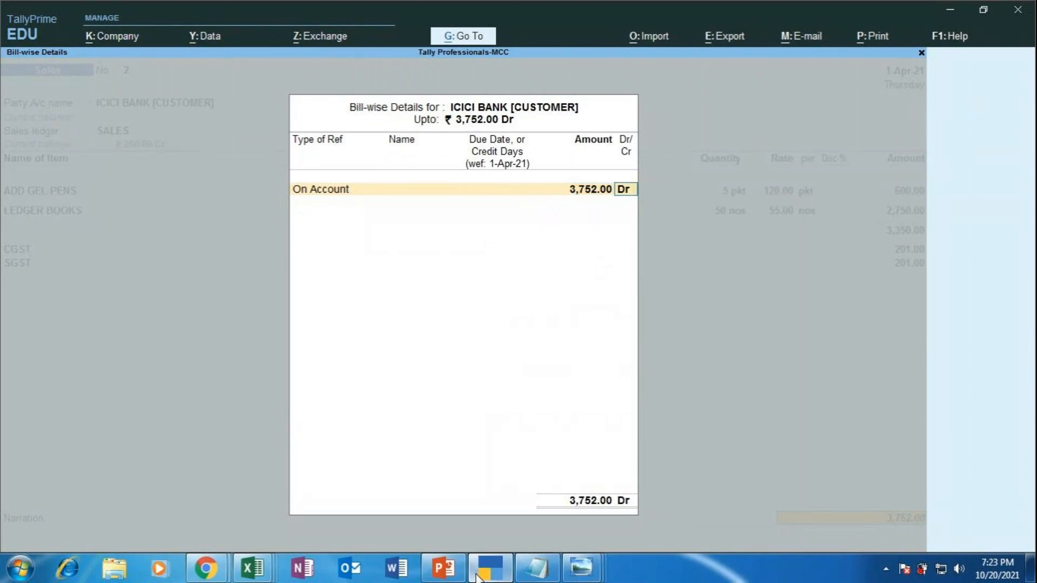
key(Return)
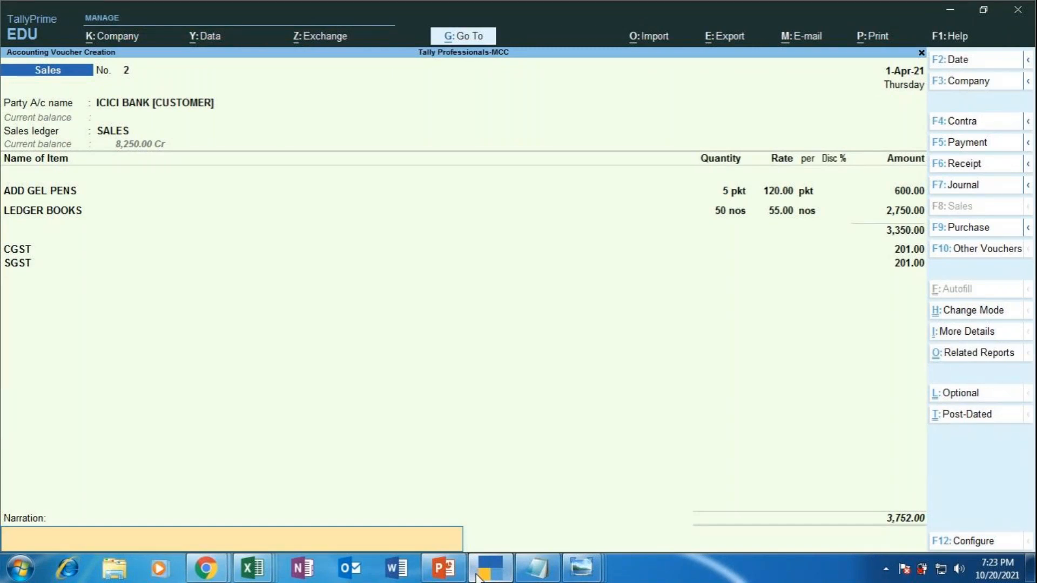
Step: Enter narration 'BEING STATIONERIES SOLD TO ICICI BANK [GST@12%] AND PAYMENT RECEIVED IMMEDIATELY'
text(BEING STATIONERY SOLD)
key(BackSpace)
key(BackSpace)
key(BackSpace)
key(BackSpace)
key(BackSpace)
key(BackSpace)
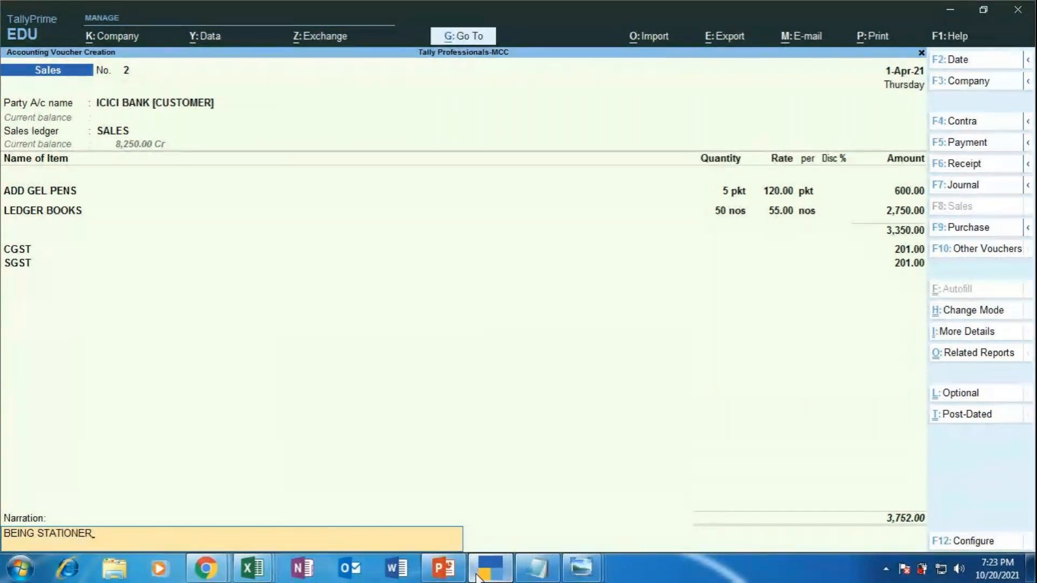
text(IES SOLD TO ICICI BANK)
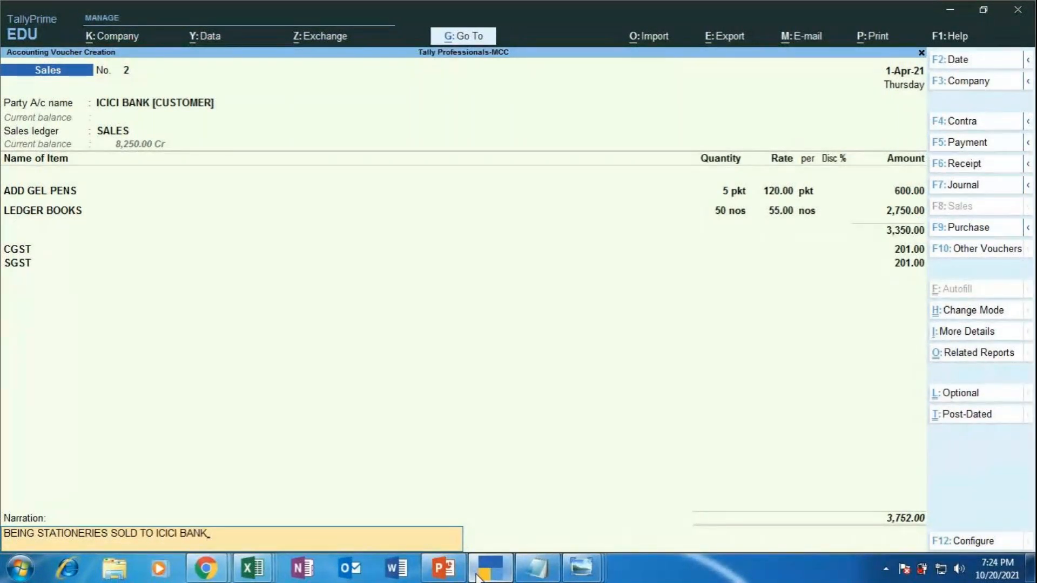
text( [GST@12%] AND PAY)
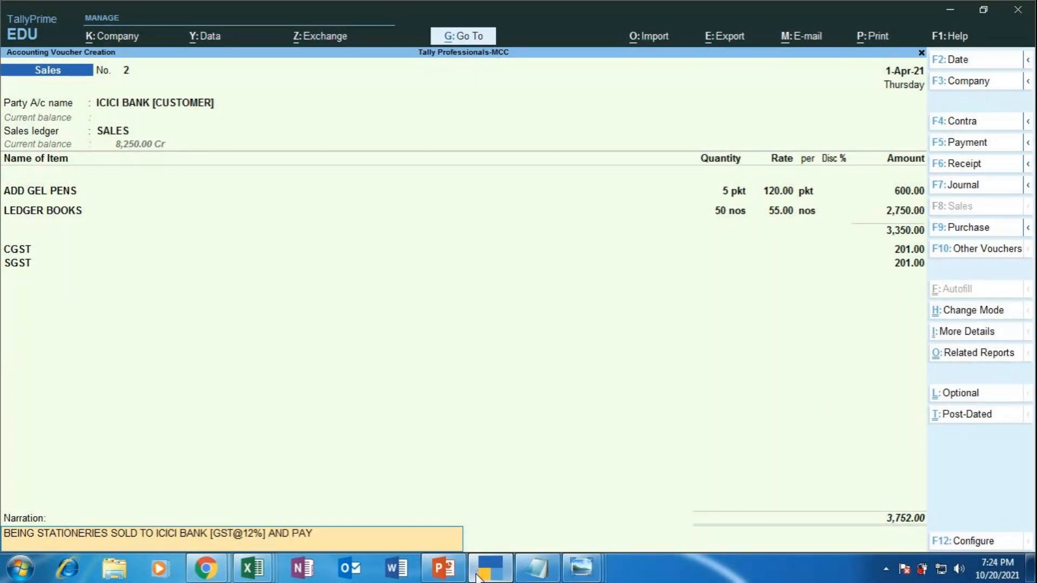
text(MENT RECEIVED IM)
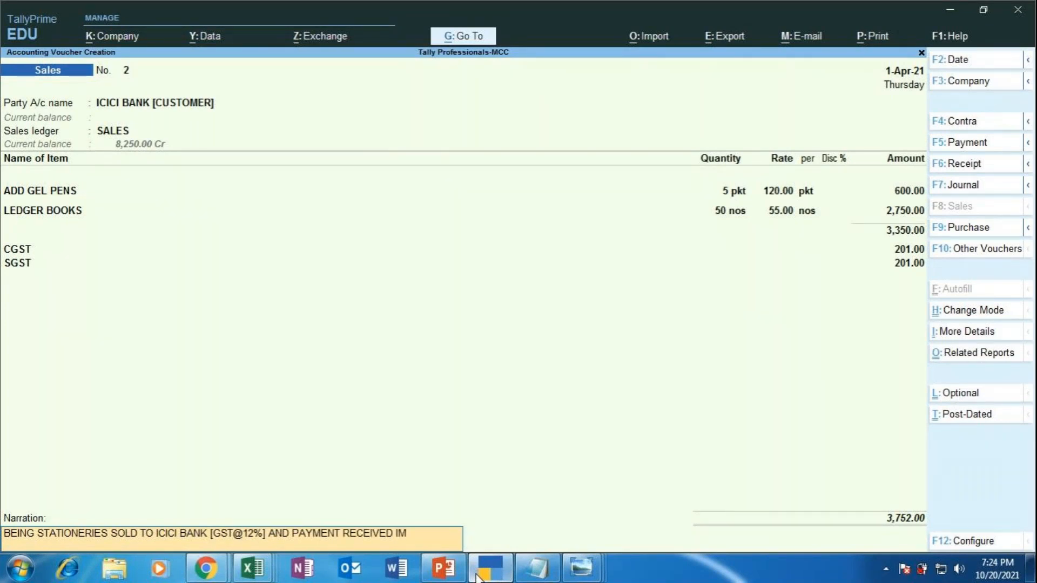
text(MEDIATELY)
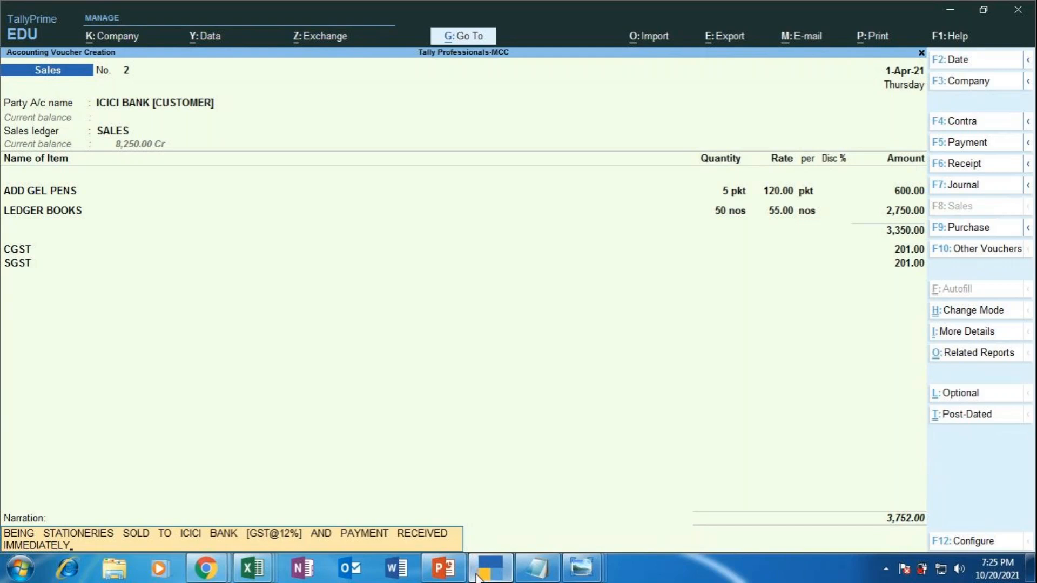
key(Return)
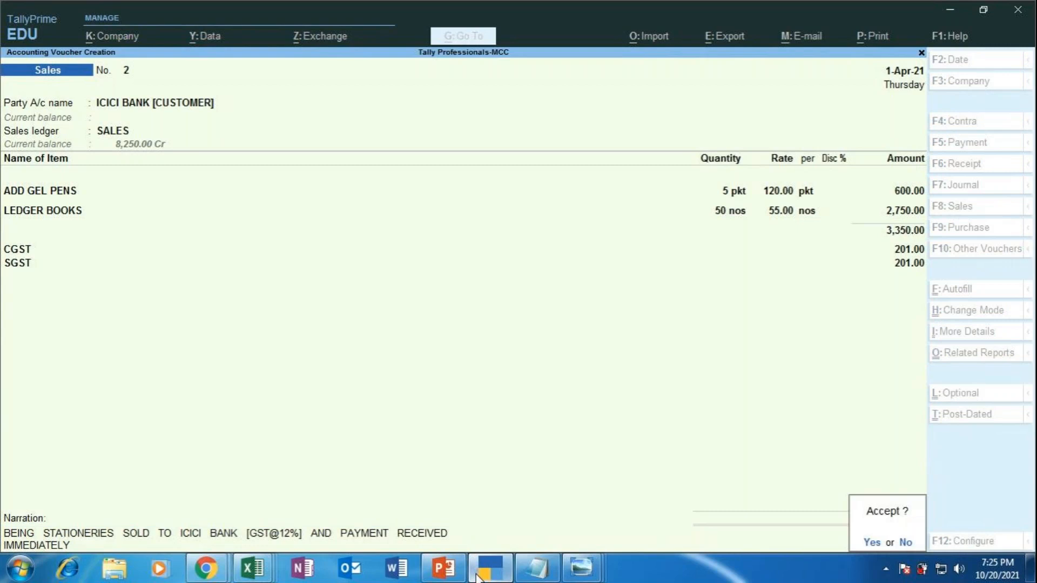
Step: Save Sales voucher No. 2, glance at the meeting window, and return to TallyPrime
key(Return)
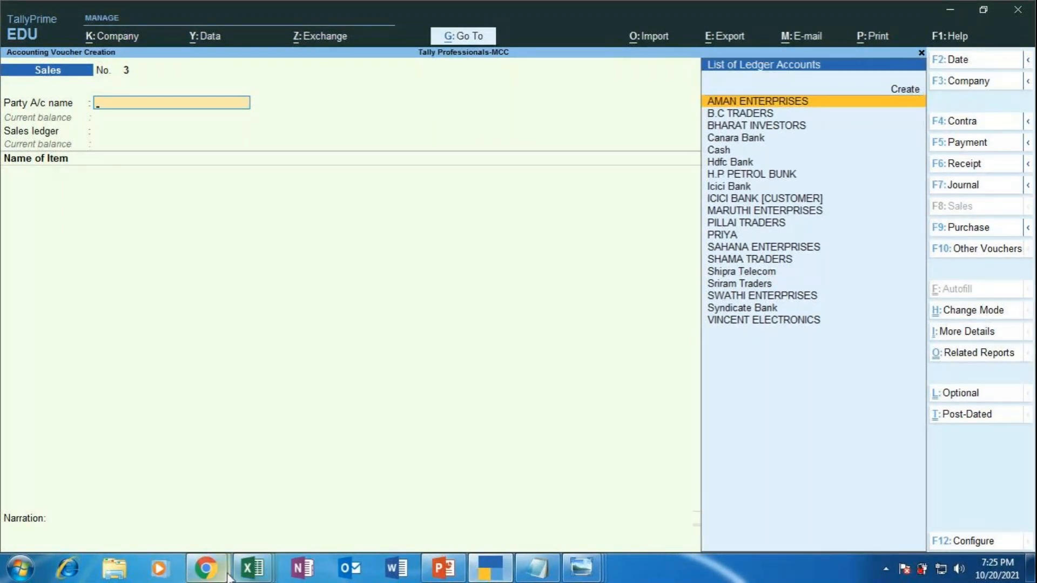
click(204, 570)
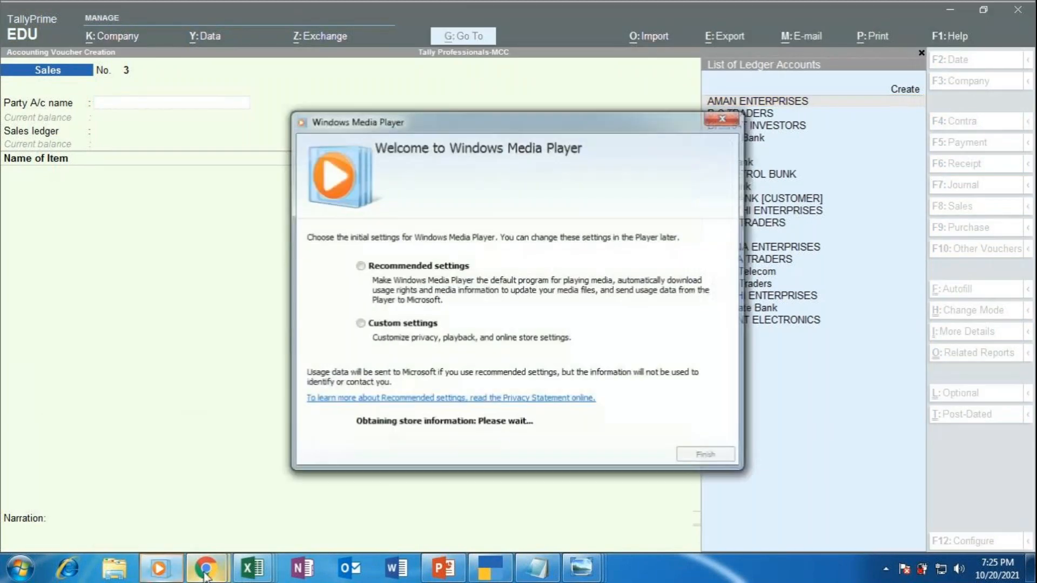
click(734, 117)
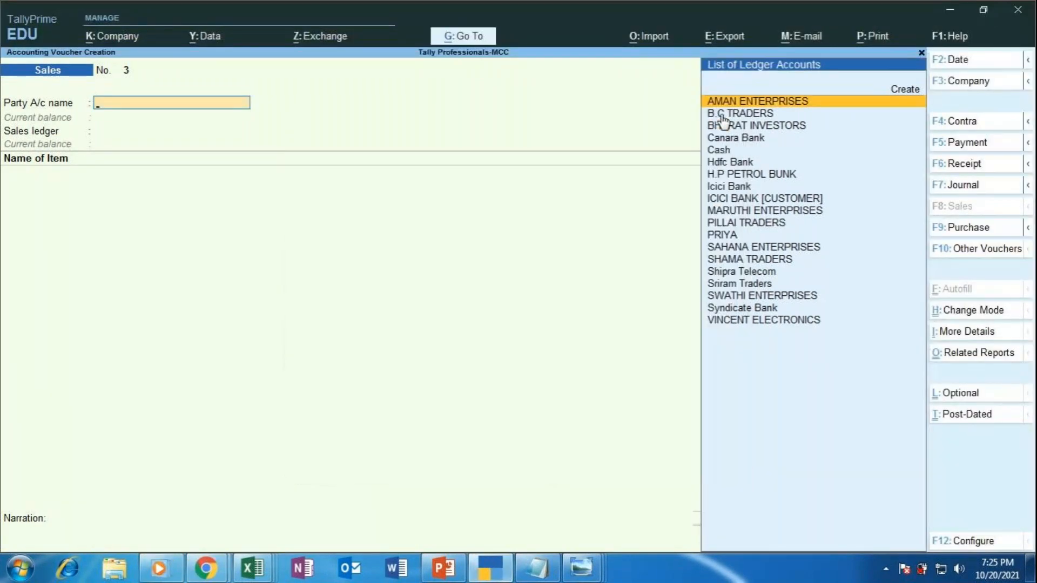
mouse_move(205, 568)
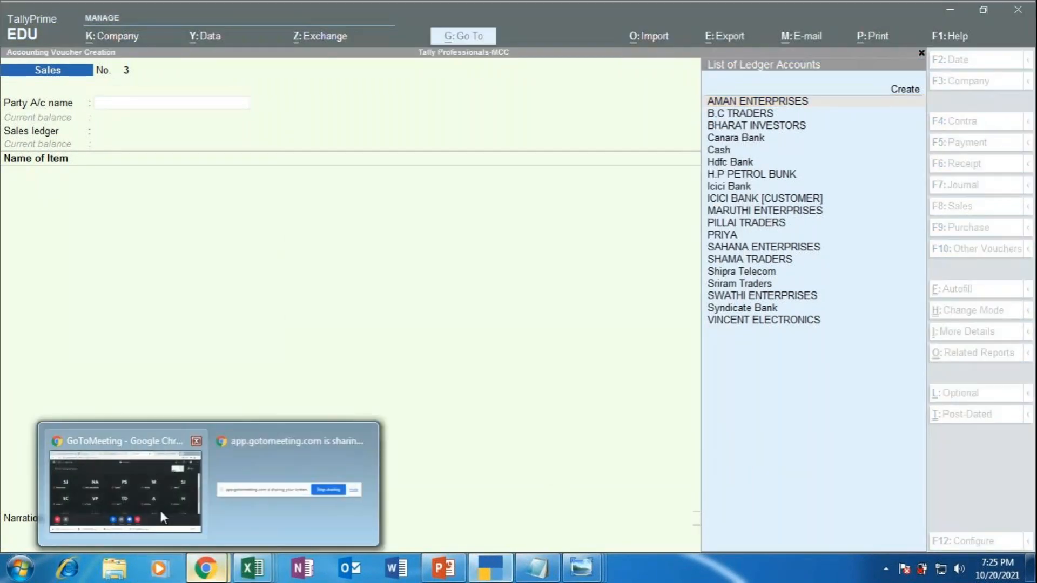
click(142, 480)
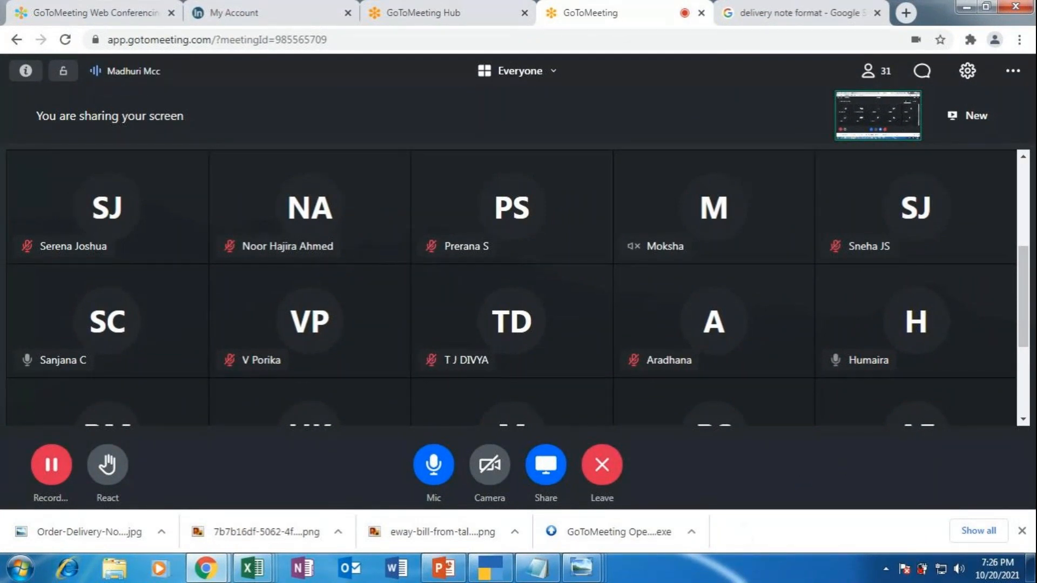
click(485, 578)
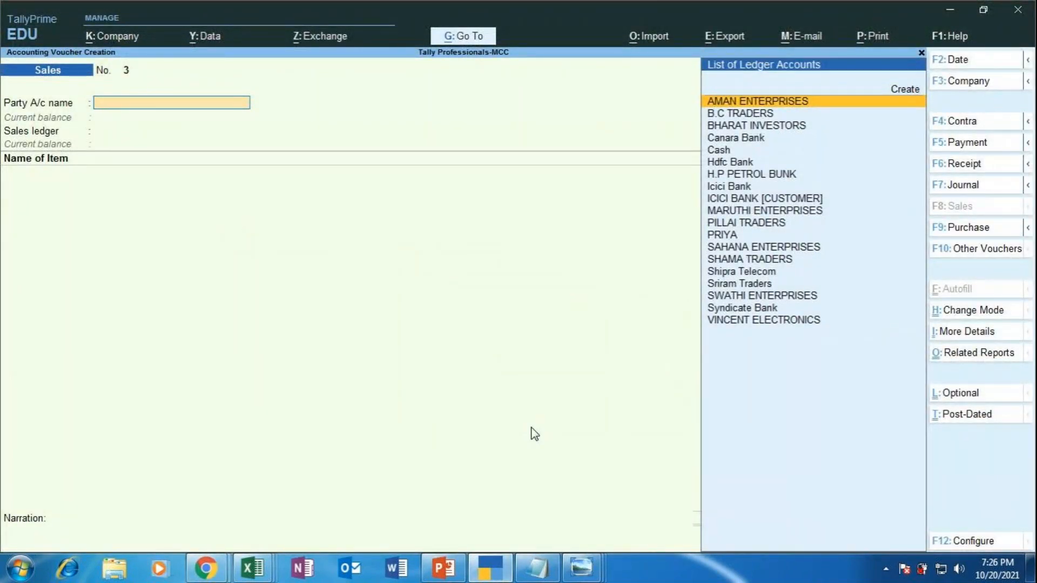
Step: Quit the blank voucher and view the Day Book showing ICICI BANK [CUSTOMER] Sales 2 for 3,752.00
key(Escape)
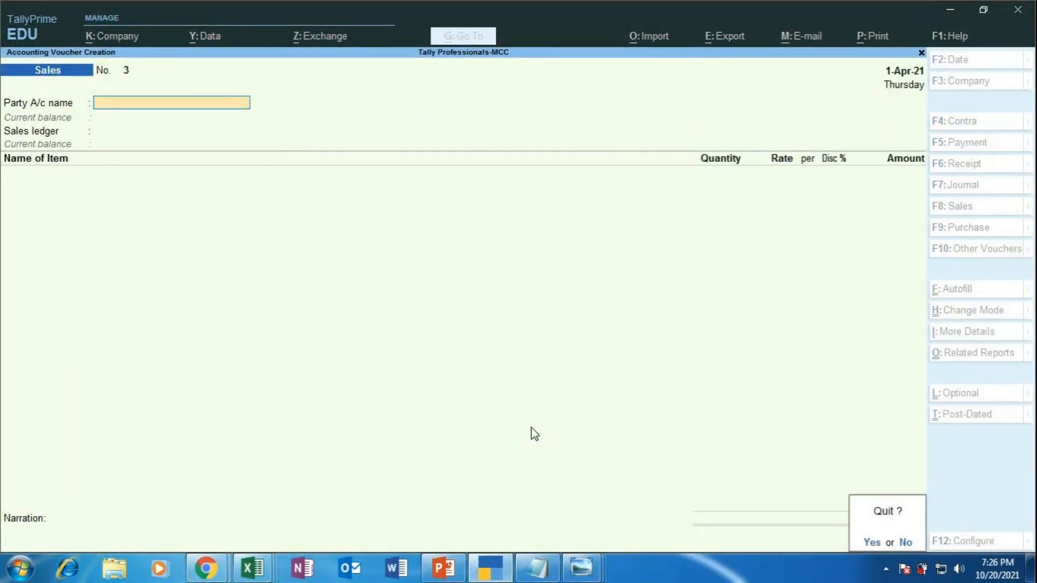
key(y)
key(Down)
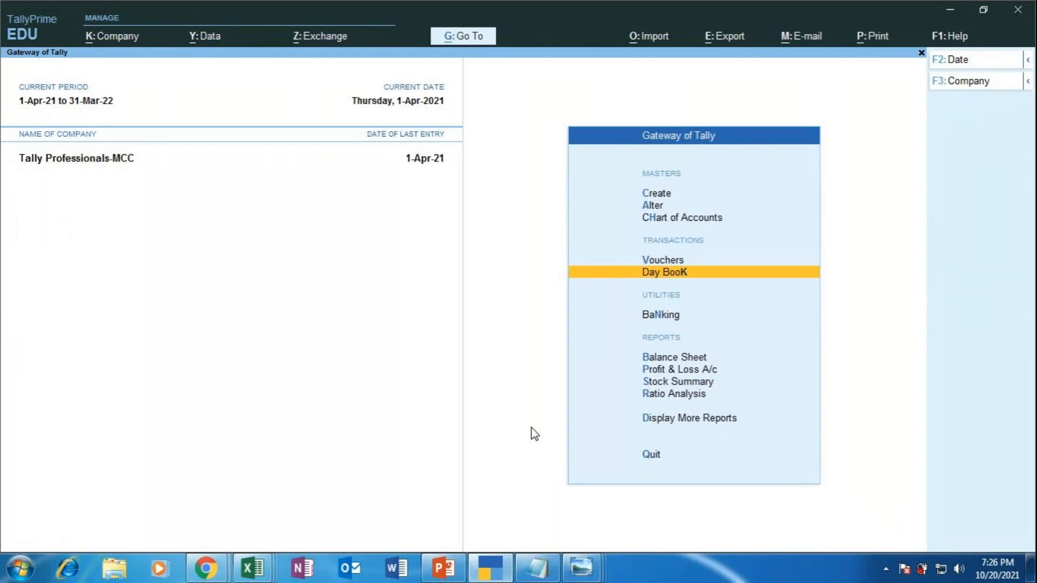
key(Return)
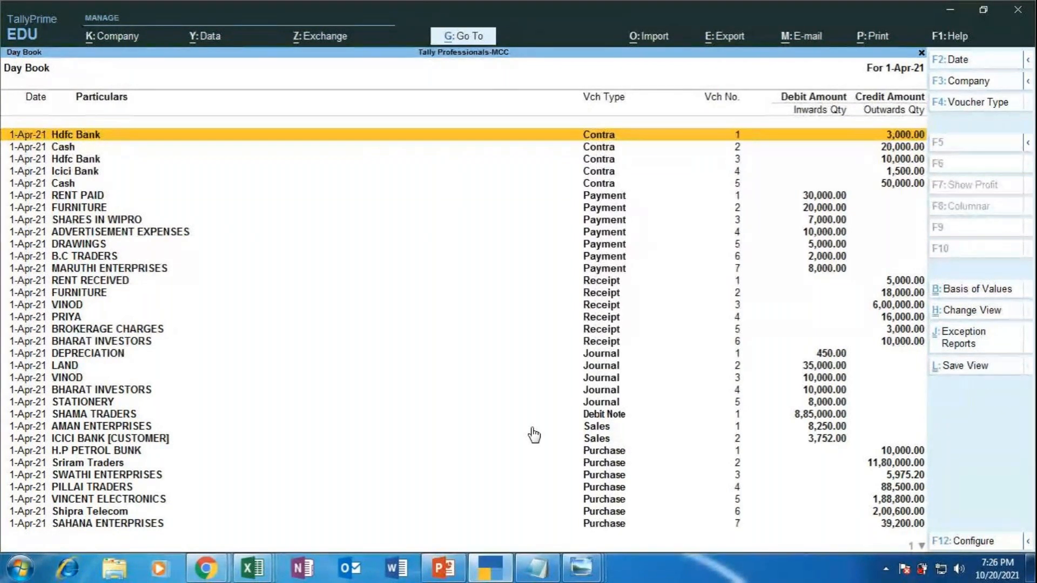
Step: Open SHAMA TRADERS' Purchase voucher No. 8 from the Day Book
key(Down)
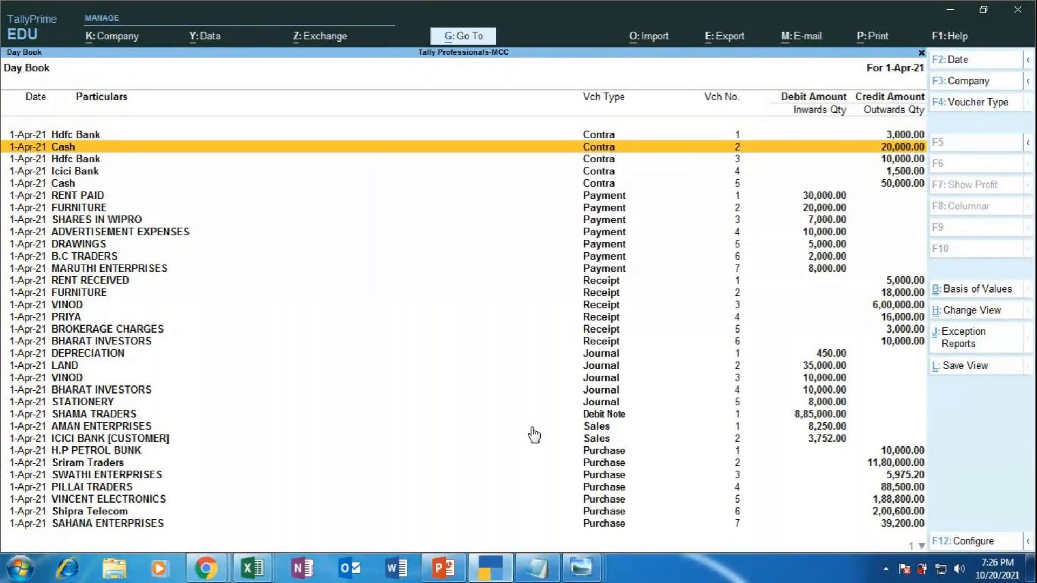
key(Down)
key(Down)
key(Down)
key(Down)
key(Down)
key(Down)
key(Down)
key(Down)
key(Down)
key(Down)
key(Down)
key(Down)
key(Down)
key(Down)
key(Down)
key(Down)
key(Down)
key(Down)
key(Down)
key(Down)
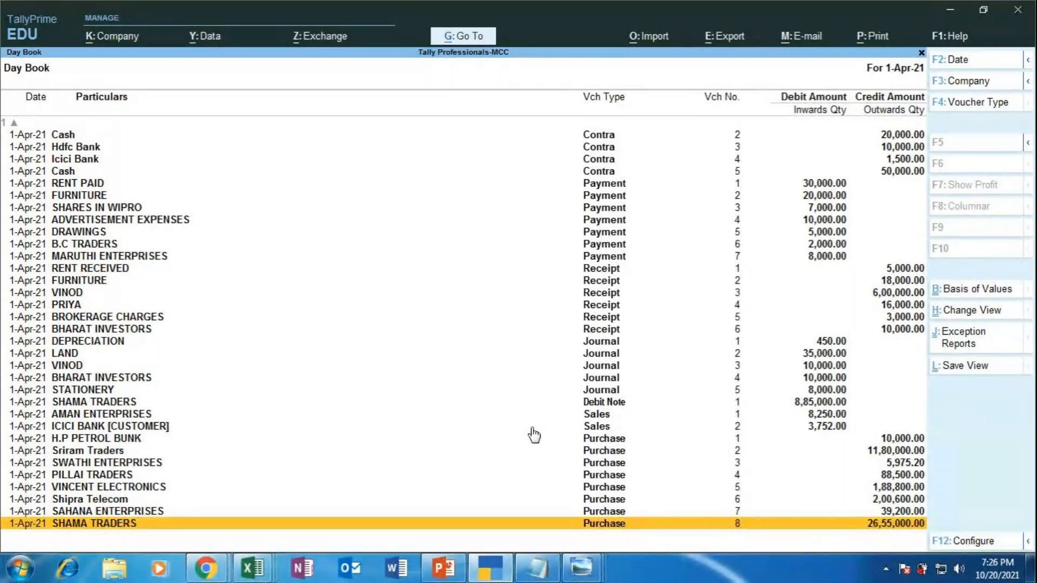
key(Return)
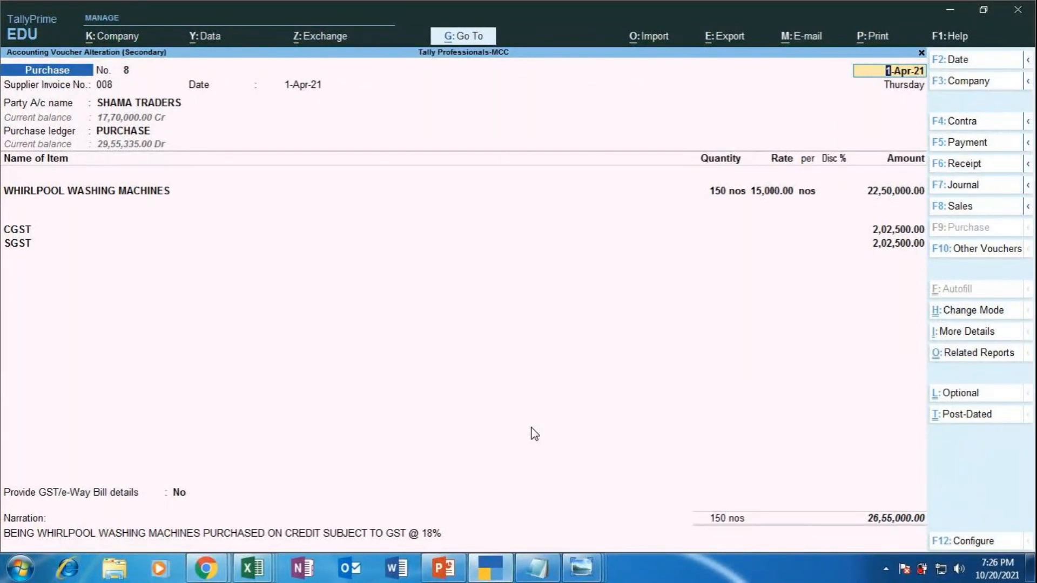
Step: Quit Purchase voucher No. 8 unchanged and present PowerPoint slide 47, Sales Voucher (F8), full screen
key(BackSpace)
key(Escape)
key(y)
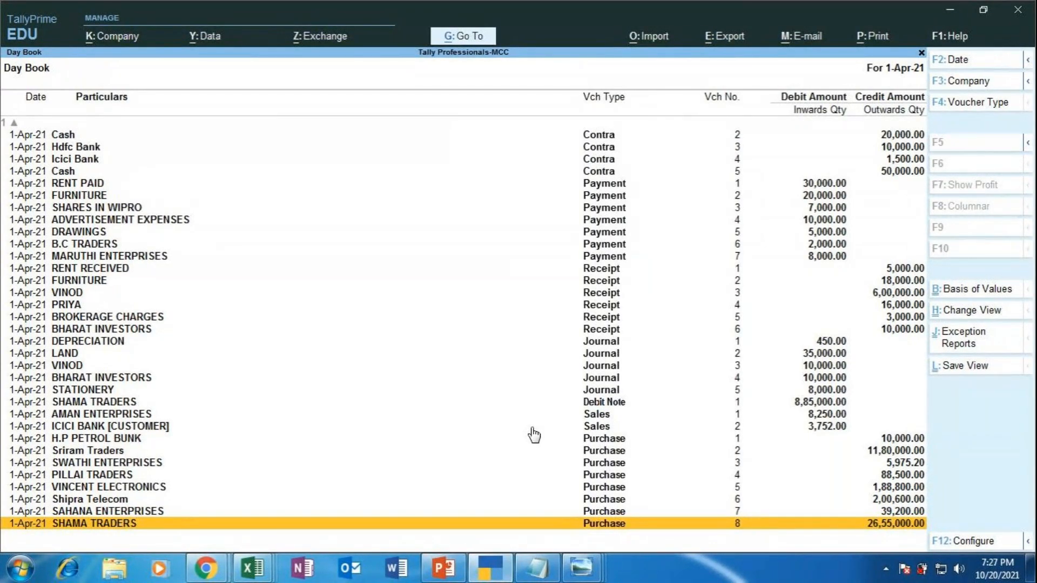
click(443, 567)
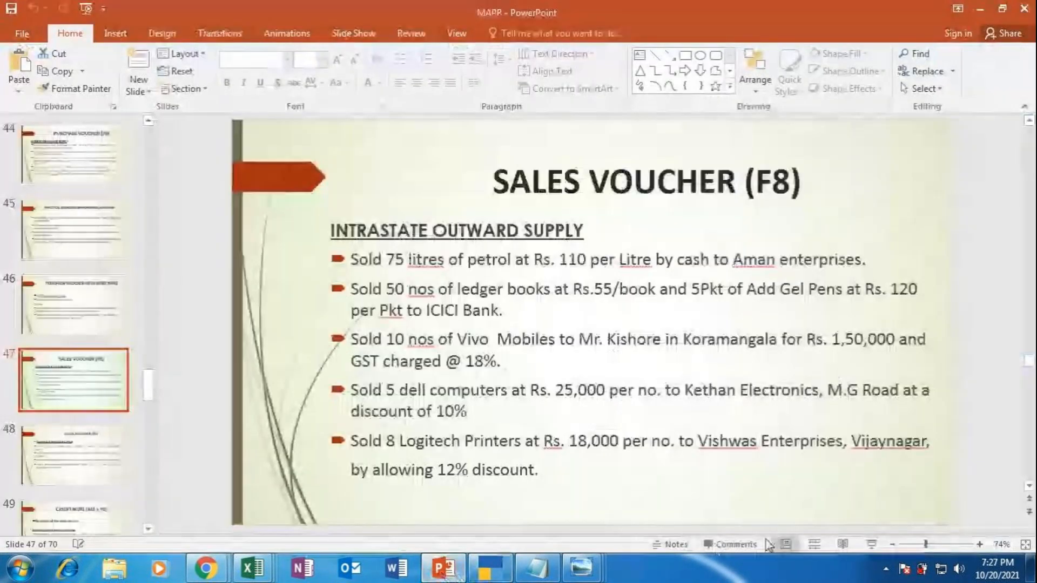
click(864, 543)
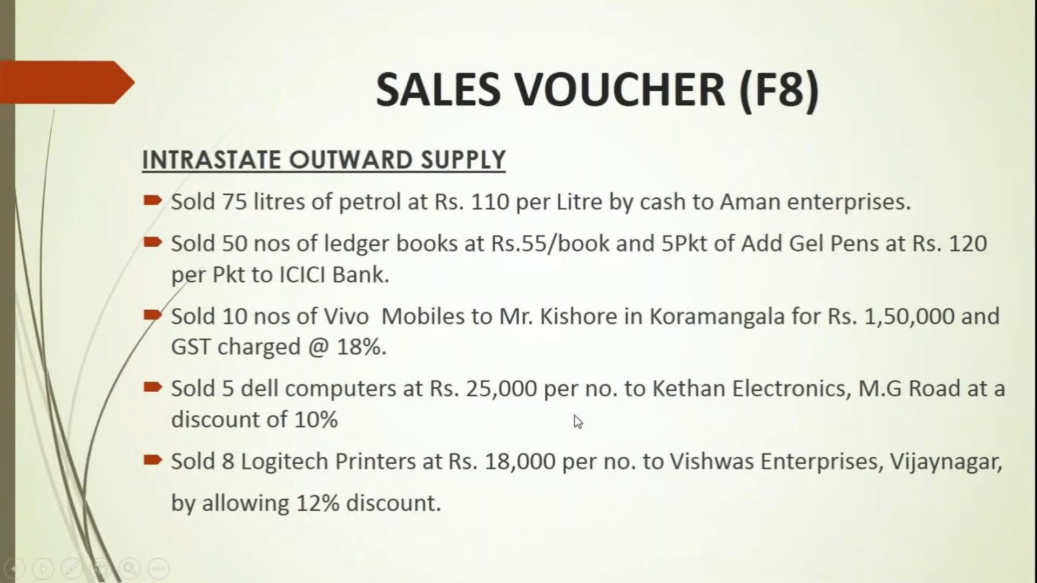